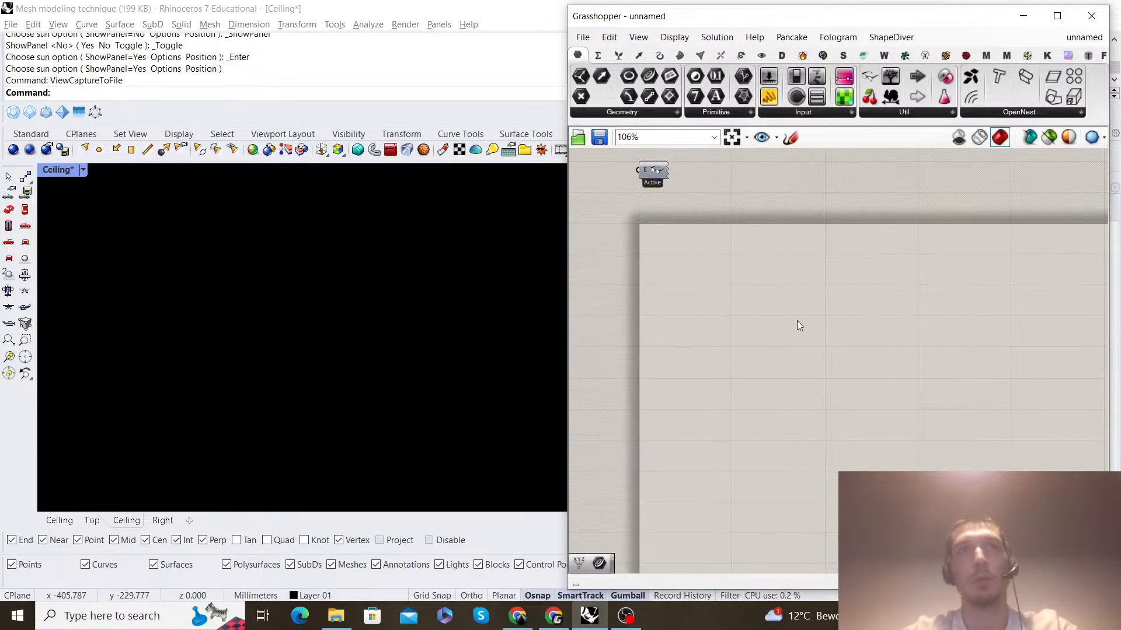
# Sketch freehand on the canvas the outline of a curved vertical strip with a wavy lower edge
pyautogui.scroll(-3, 748, 304)
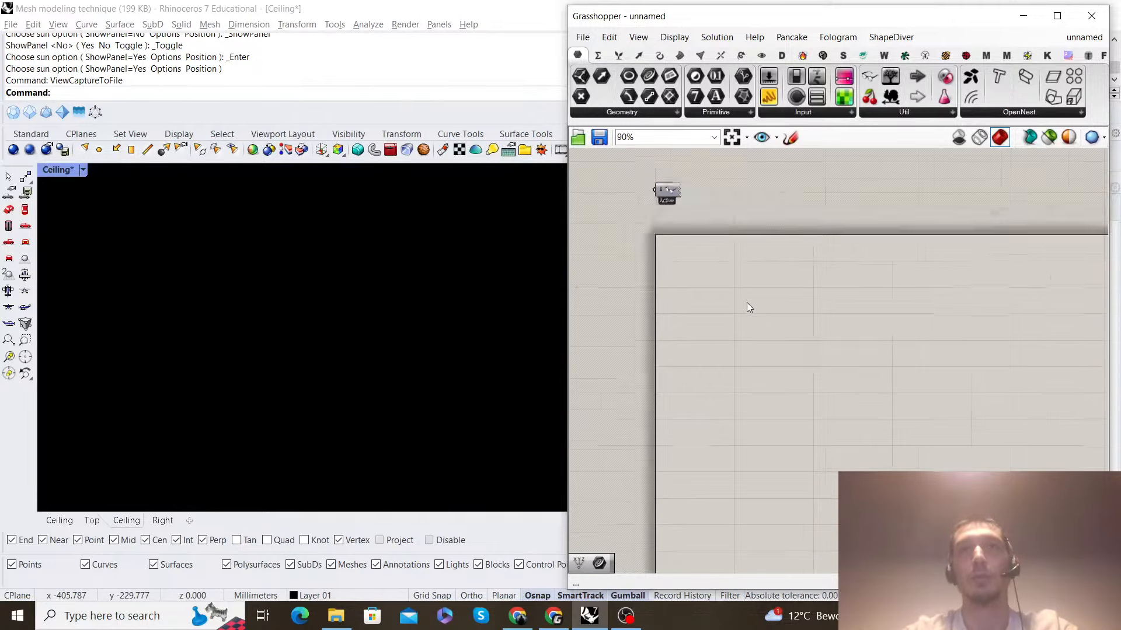
pyautogui.scroll(3, 759, 309)
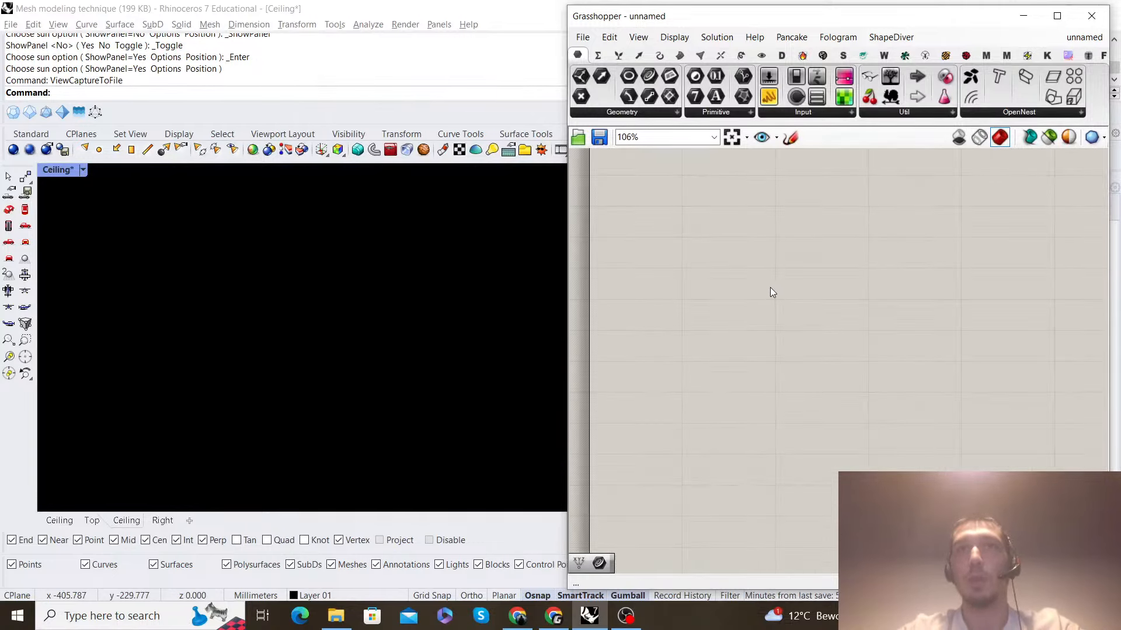
pyautogui.scroll(-1, 800, 175)
pyautogui.click(792, 138)
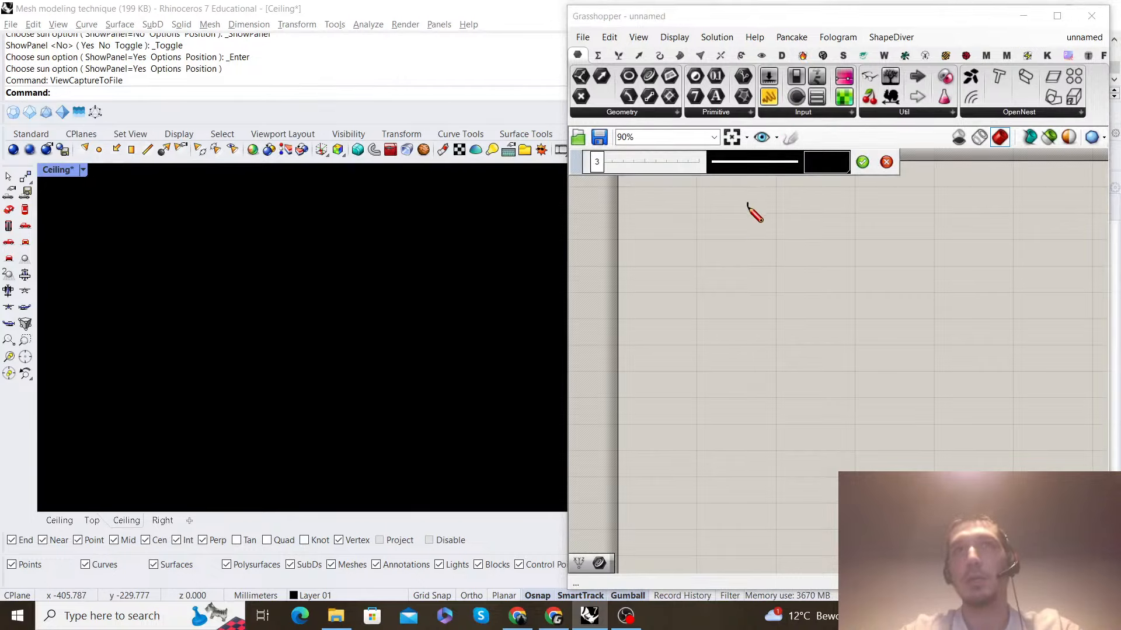
pyautogui.moveTo(747, 204); pyautogui.dragTo(799, 402)
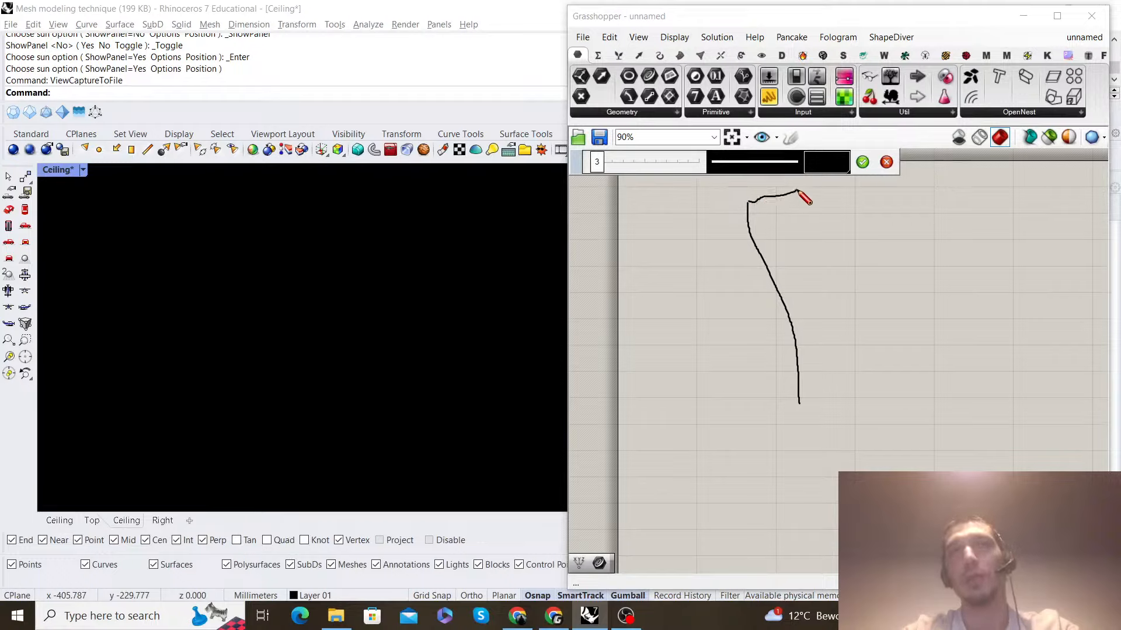
pyautogui.moveTo(800, 188); pyautogui.dragTo(818, 227)
pyautogui.moveTo(857, 289)
pyautogui.mouseDown()
pyautogui.moveTo(867, 391)
pyautogui.moveTo(842, 417)
pyautogui.mouseUp()
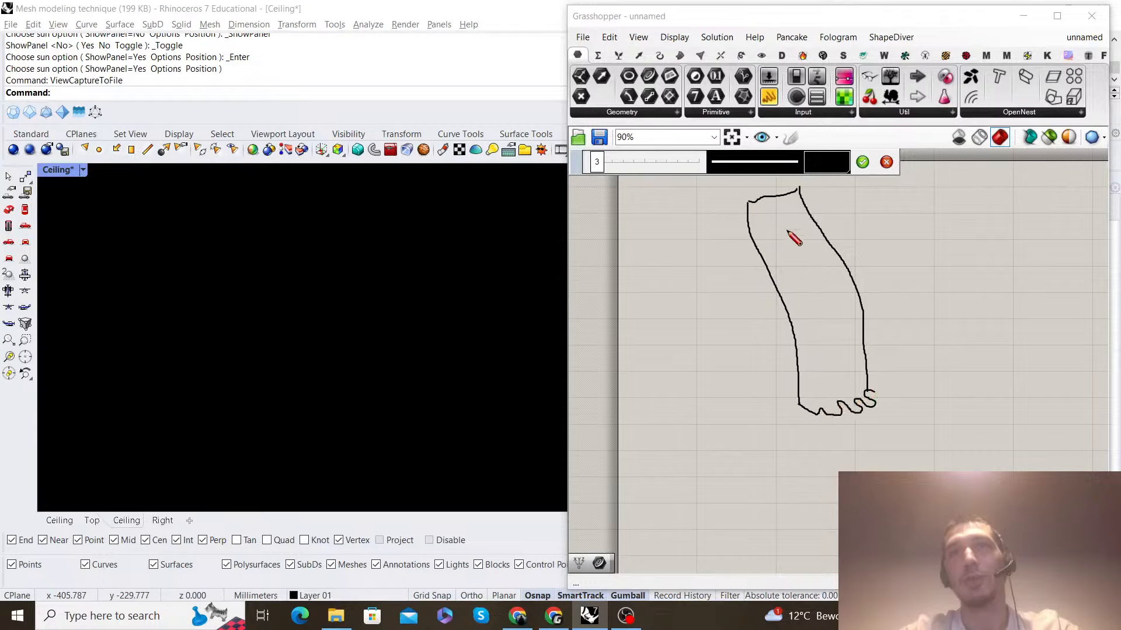
# Draw curved lengthwise lines inside the sketched strip from its upper edge to the wavy lower edge and accept the sketch
pyautogui.moveTo(757, 203)
pyautogui.mouseDown()
pyautogui.moveTo(800, 295)
pyautogui.moveTo(817, 395)
pyautogui.mouseUp()
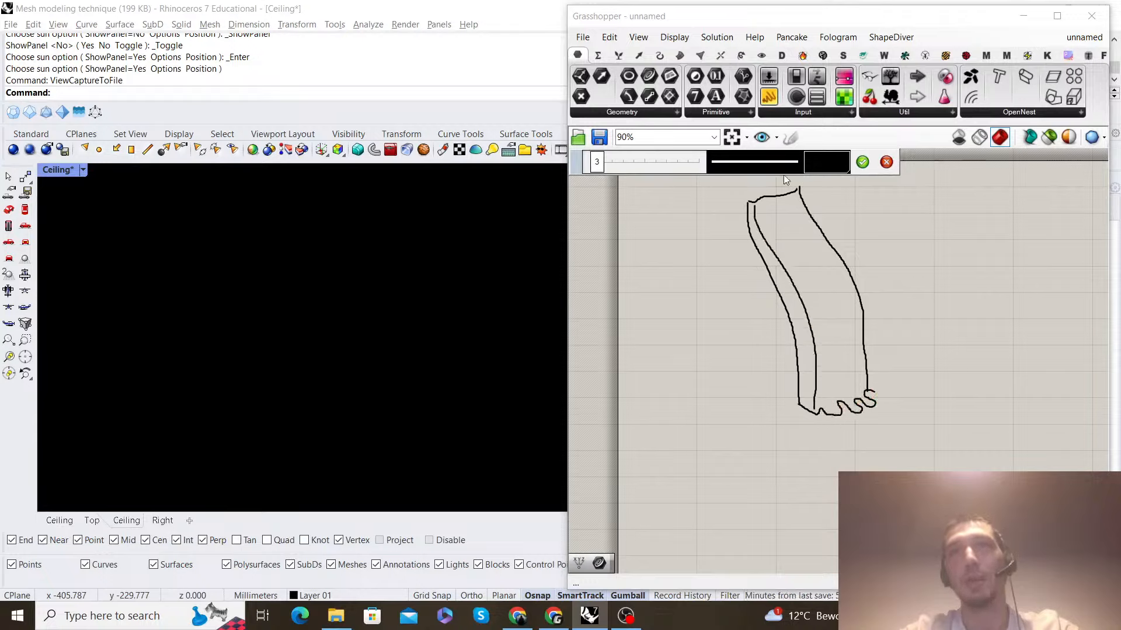
pyautogui.moveTo(765, 200)
pyautogui.mouseDown()
pyautogui.moveTo(817, 300)
pyautogui.moveTo(823, 416)
pyautogui.mouseUp()
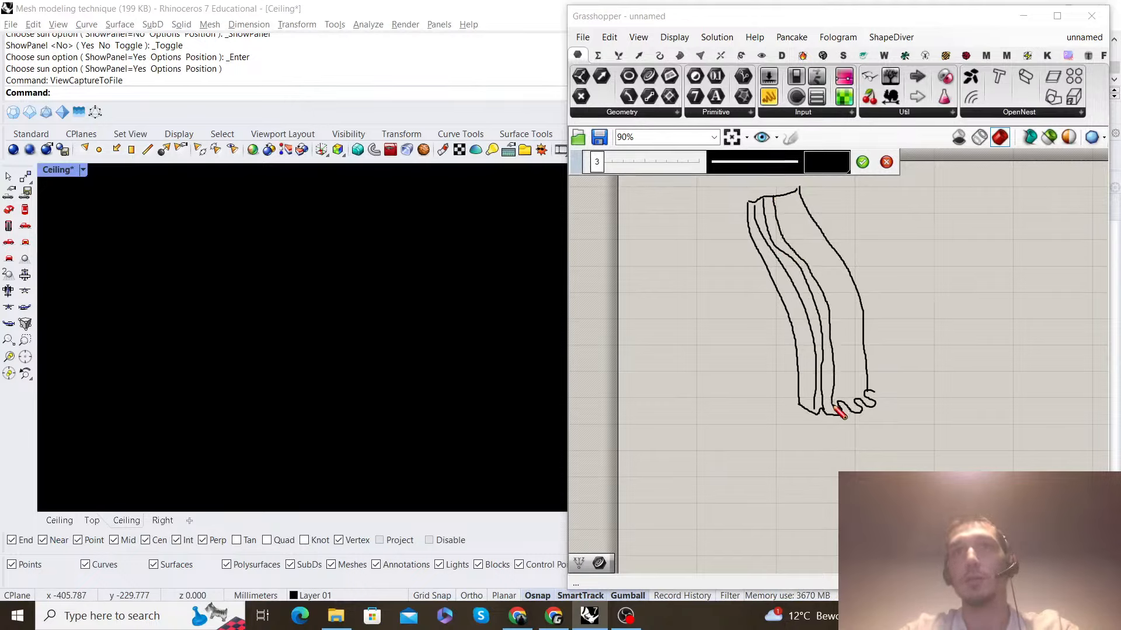
pyautogui.moveTo(786, 214)
pyautogui.mouseDown()
pyautogui.moveTo(848, 309)
pyautogui.moveTo(846, 409)
pyautogui.mouseUp()
pyautogui.moveTo(792, 195)
pyautogui.mouseDown()
pyautogui.moveTo(852, 305)
pyautogui.moveTo(870, 400)
pyautogui.mouseUp()
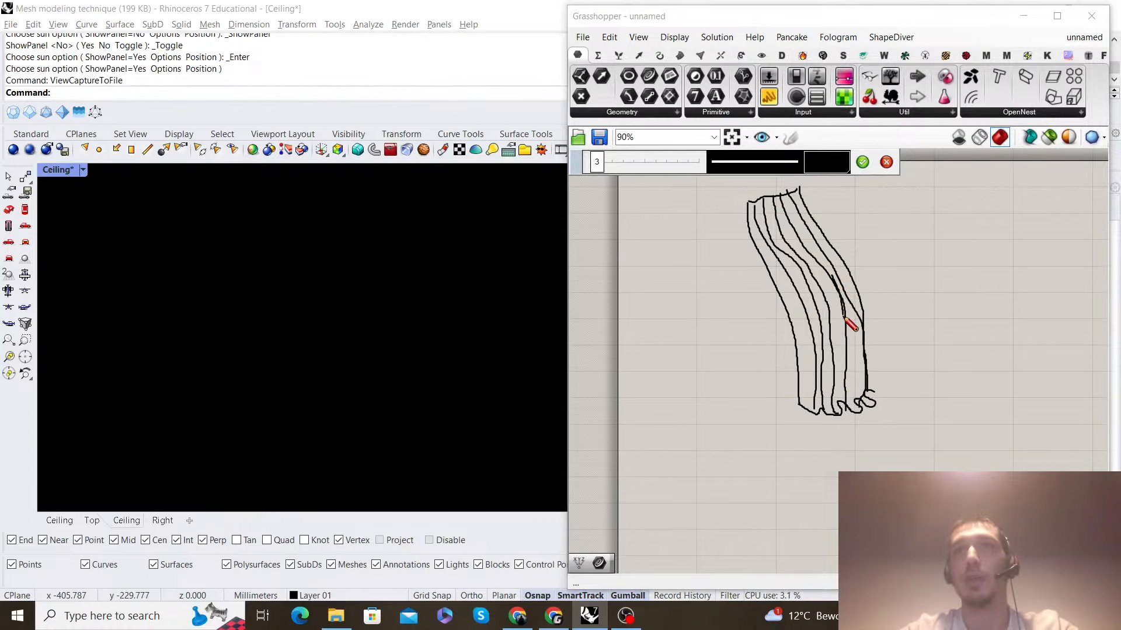
pyautogui.moveTo(843, 316); pyautogui.dragTo(858, 409)
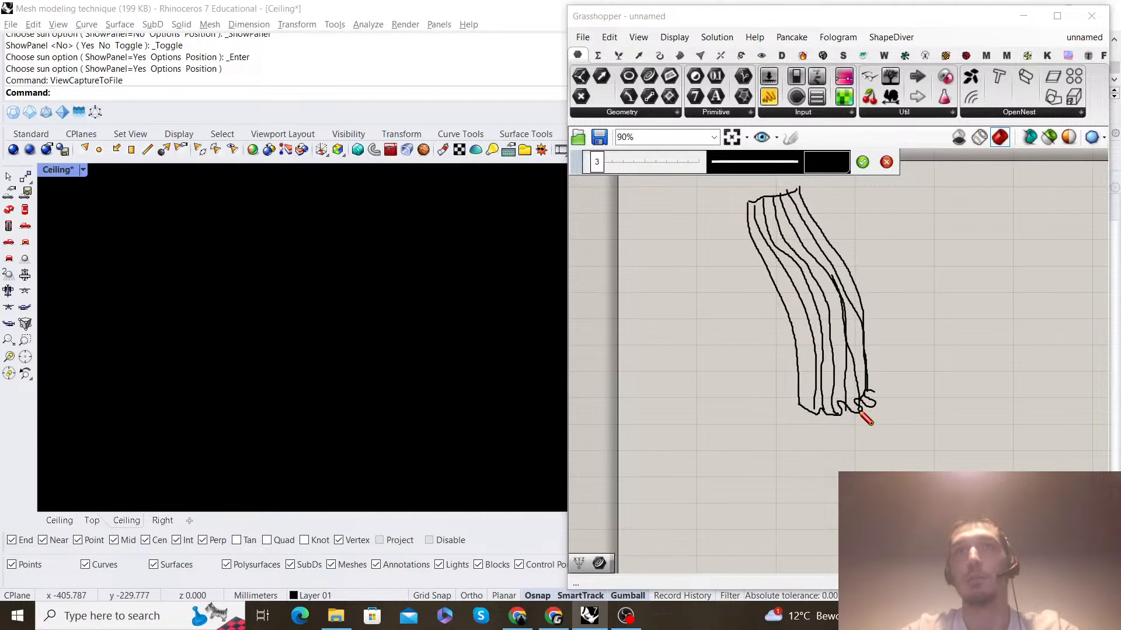
pyautogui.click(863, 162)
pyautogui.scroll(-2, 818, 293)
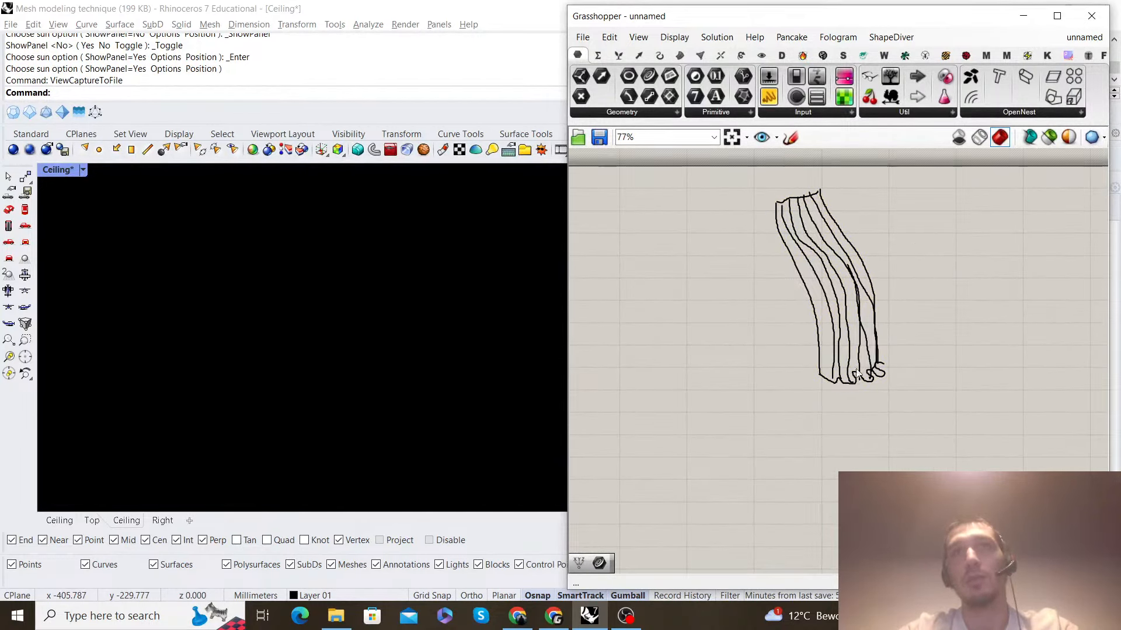
# Delete the freehand strip sketch from the canvas
pyautogui.click(845, 296)
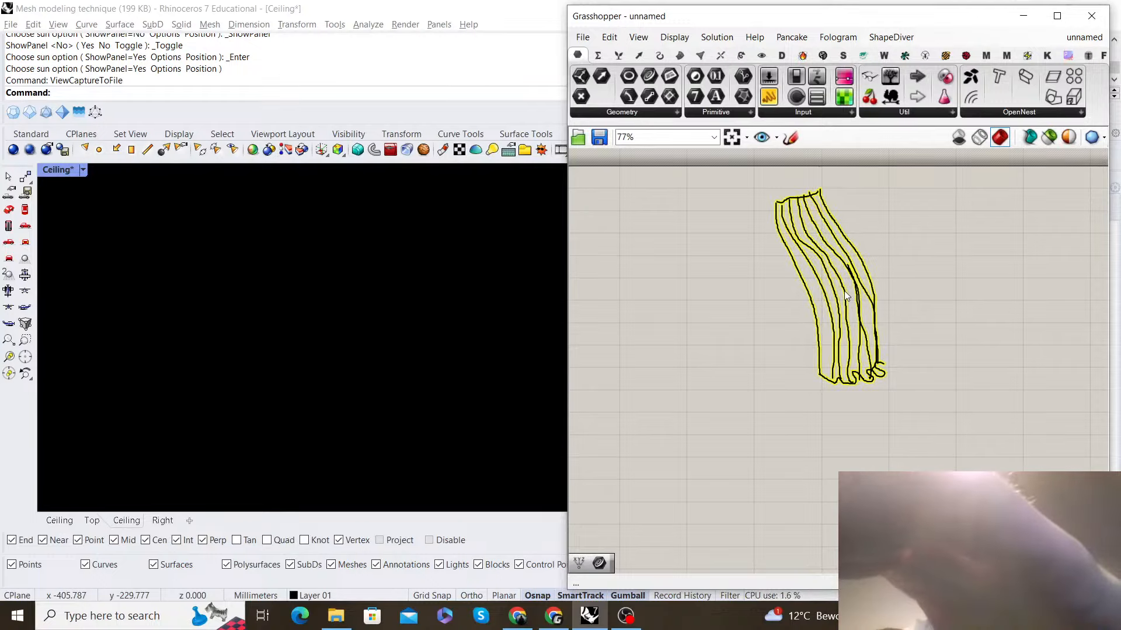
pyautogui.press('Delete')
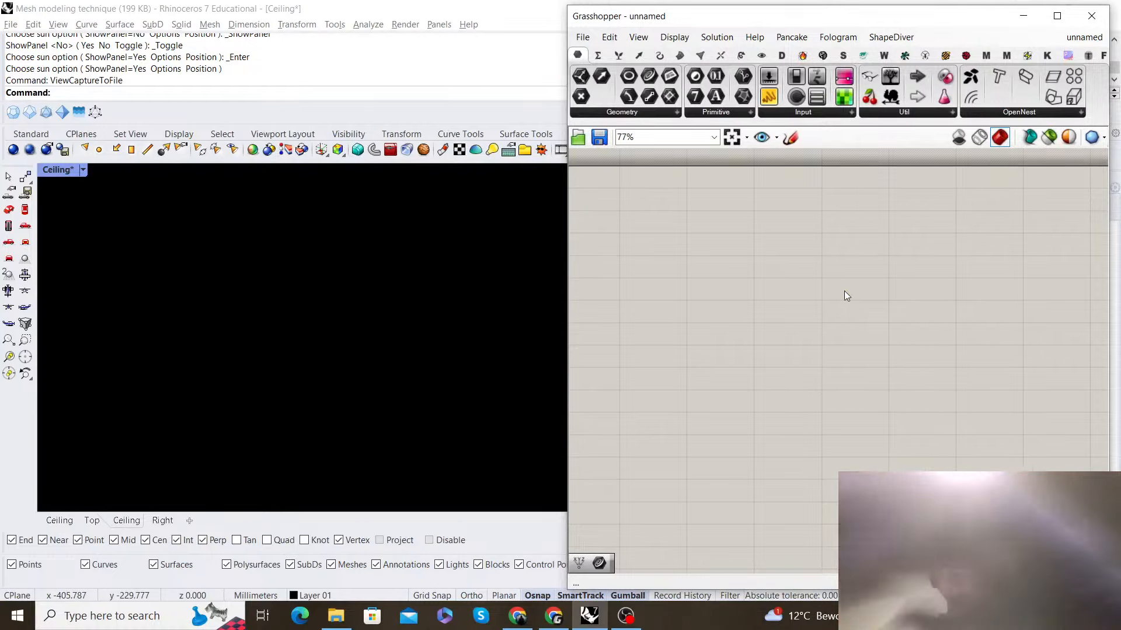
pyautogui.scroll(3, 844, 295)
pyautogui.moveTo(836, 314); pyautogui.dragTo(749, 276, button='right')
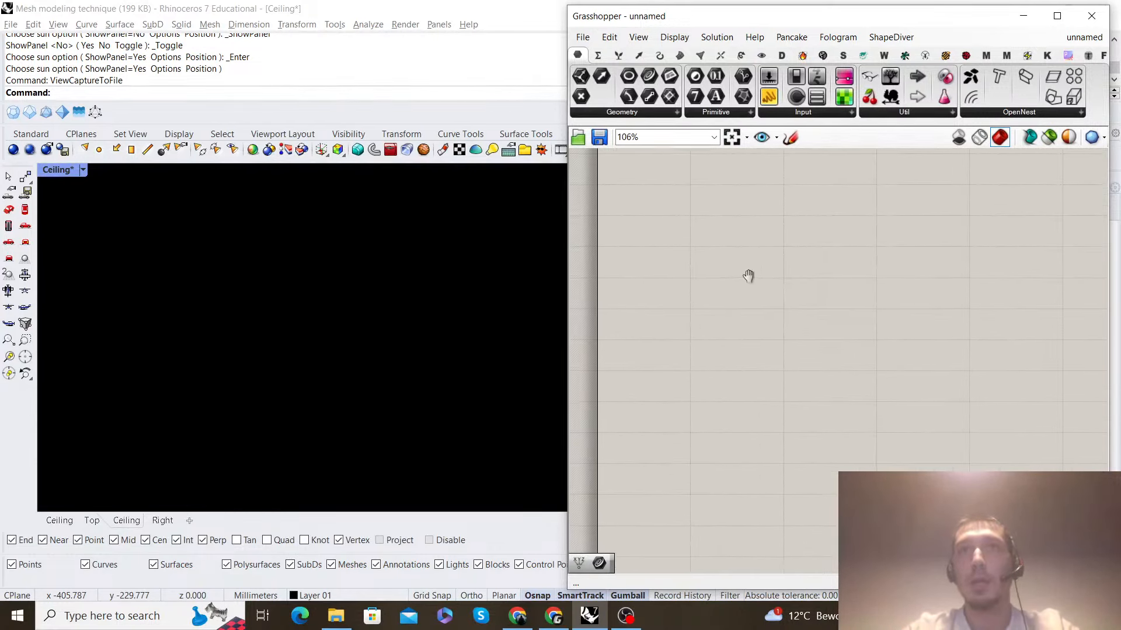
# Set the Ceiling viewport to the Shaded display mode and bring the construction grid into view
pyautogui.click(83, 171)
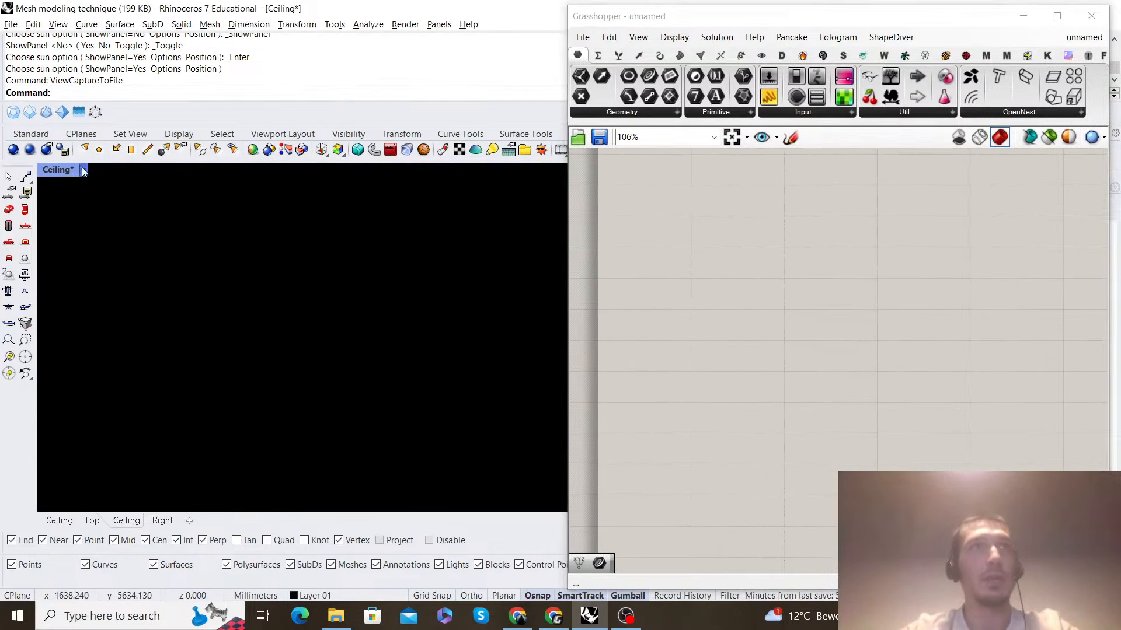
pyautogui.click(83, 170)
pyautogui.click(128, 186)
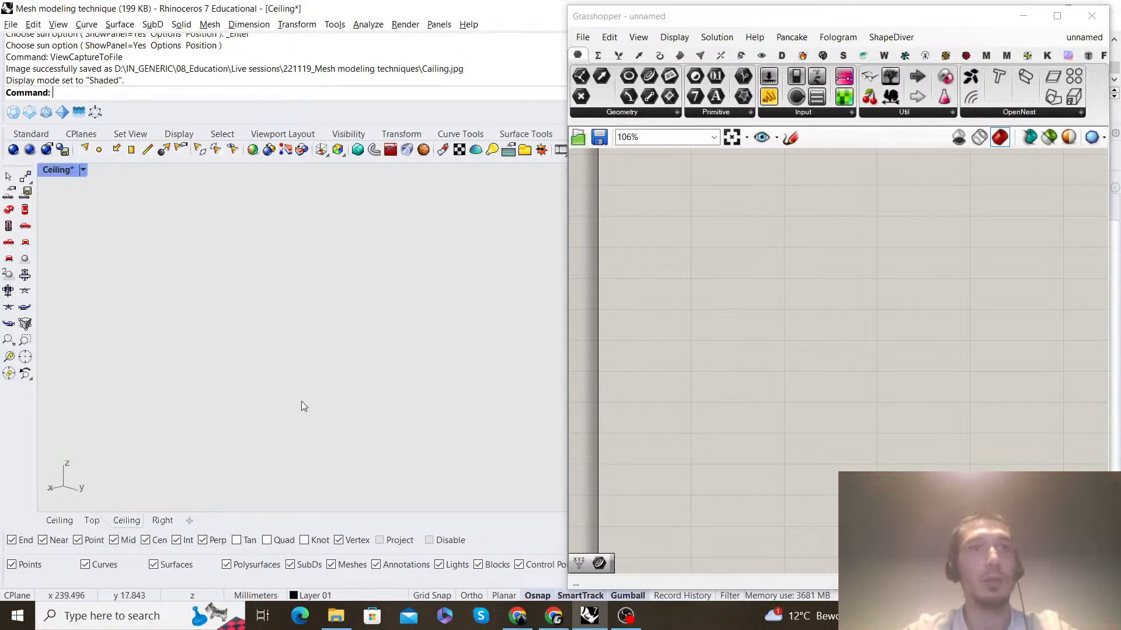
pyautogui.moveTo(302, 400); pyautogui.dragTo(433, 365, button='right')
pyautogui.scroll(5, 433, 366)
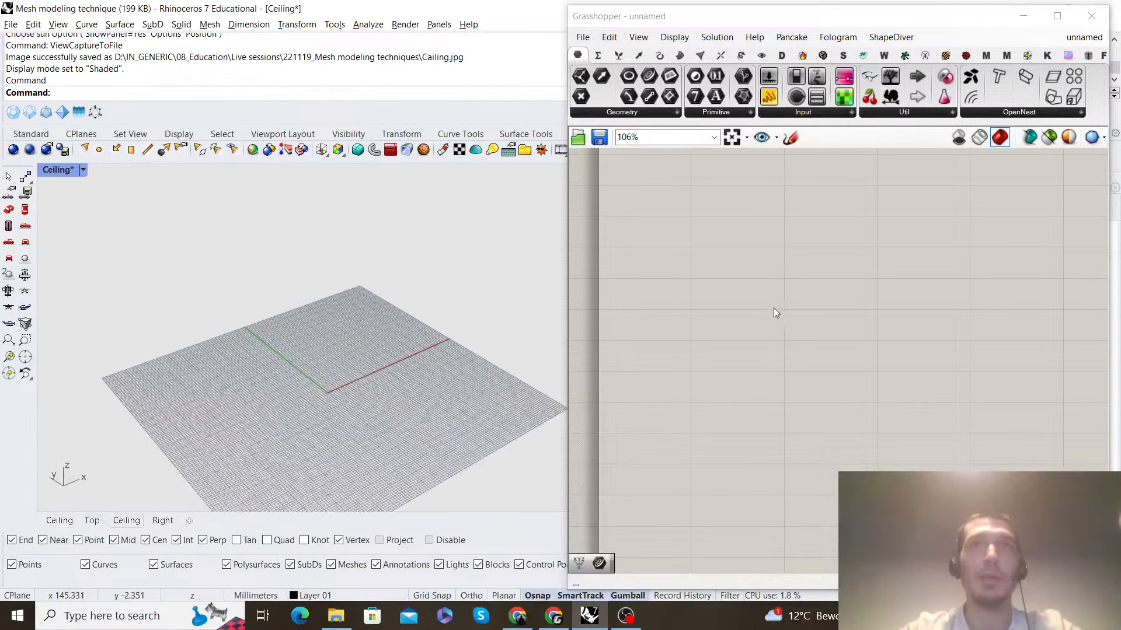
# Place a Construct Point component on the empty canvas
pyautogui.scroll(2, 773, 309)
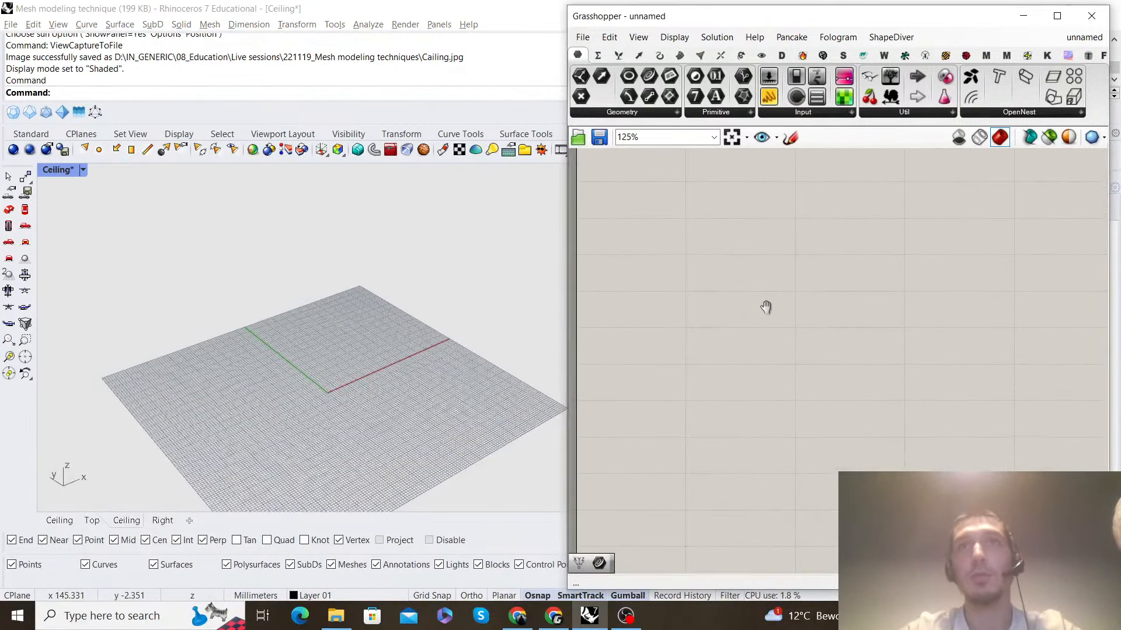
pyautogui.moveTo(766, 308); pyautogui.dragTo(793, 327, button='right')
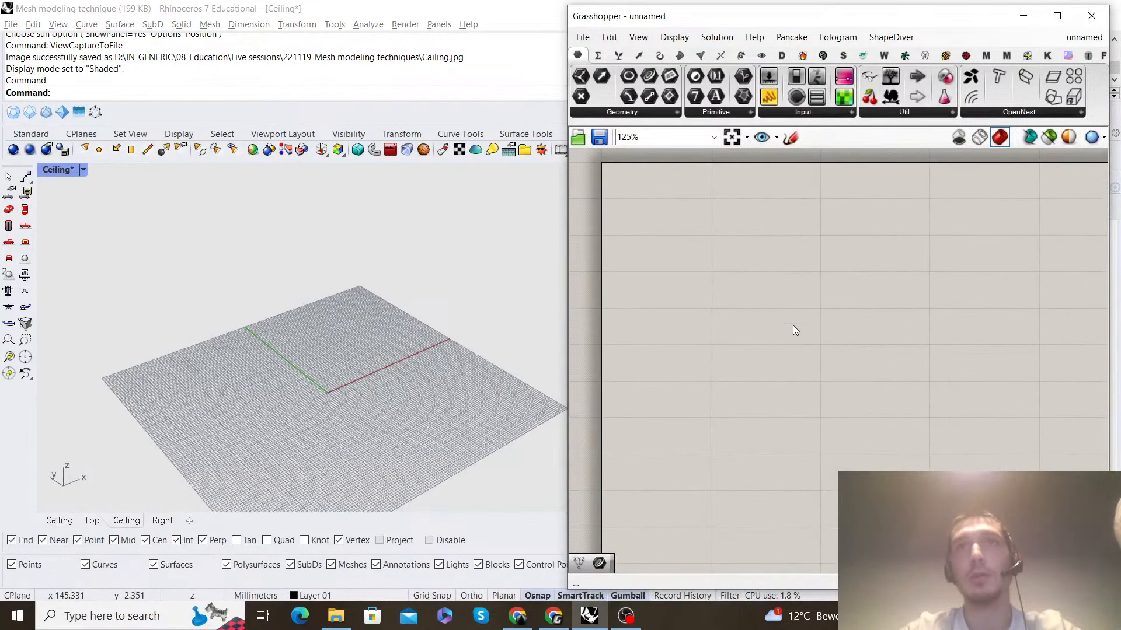
pyautogui.doubleClick(761, 286)
pyautogui.write('const')
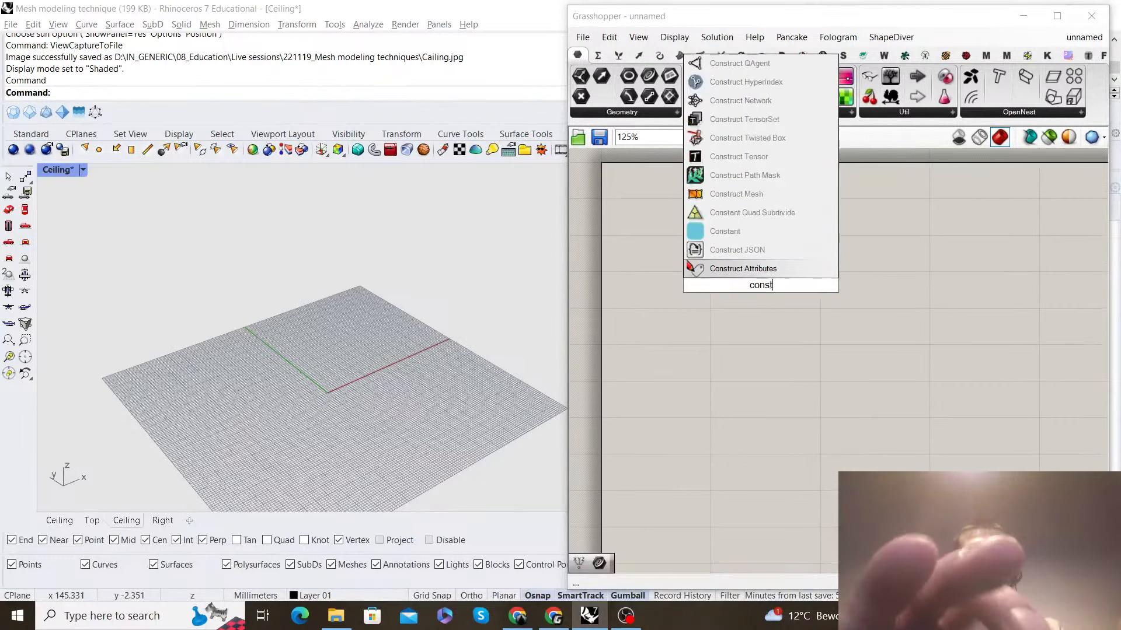
pyautogui.write('ruct pi')
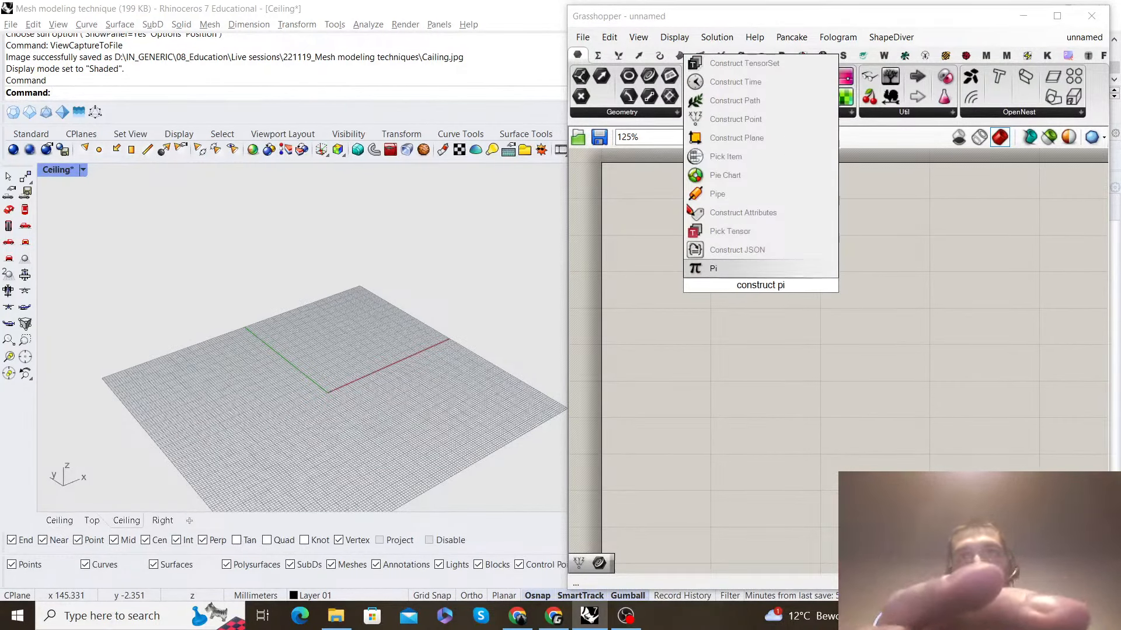
pyautogui.press('BackSpace')
pyautogui.write('oint')
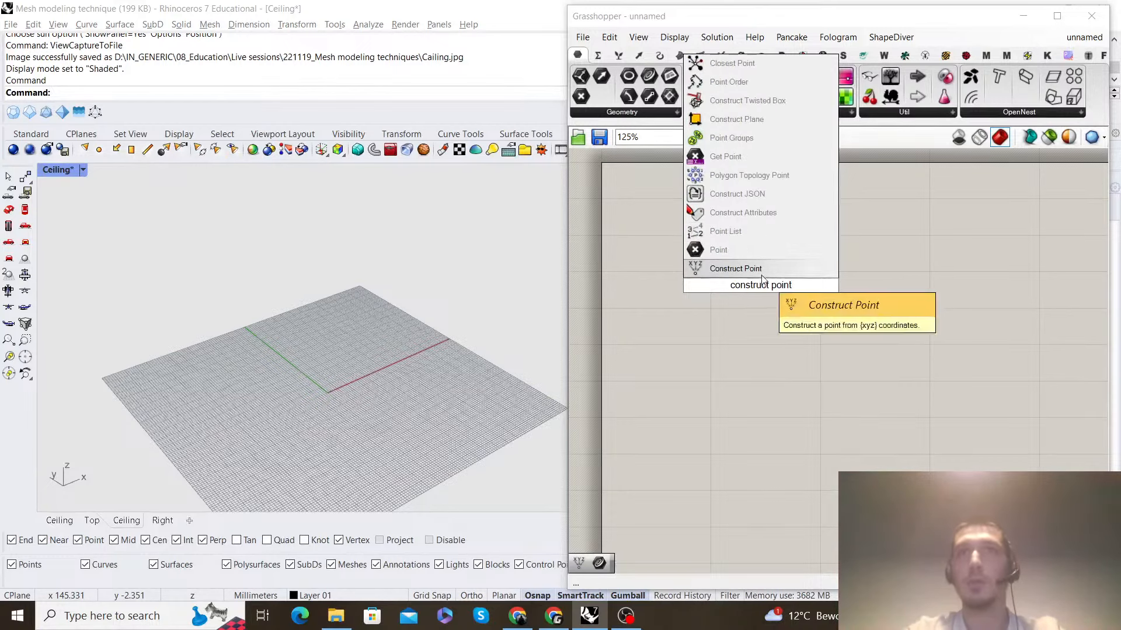
pyautogui.click(761, 274)
# Add a Line SDL component and connect the Construct Point output to its start input
pyautogui.doubleClick(834, 304)
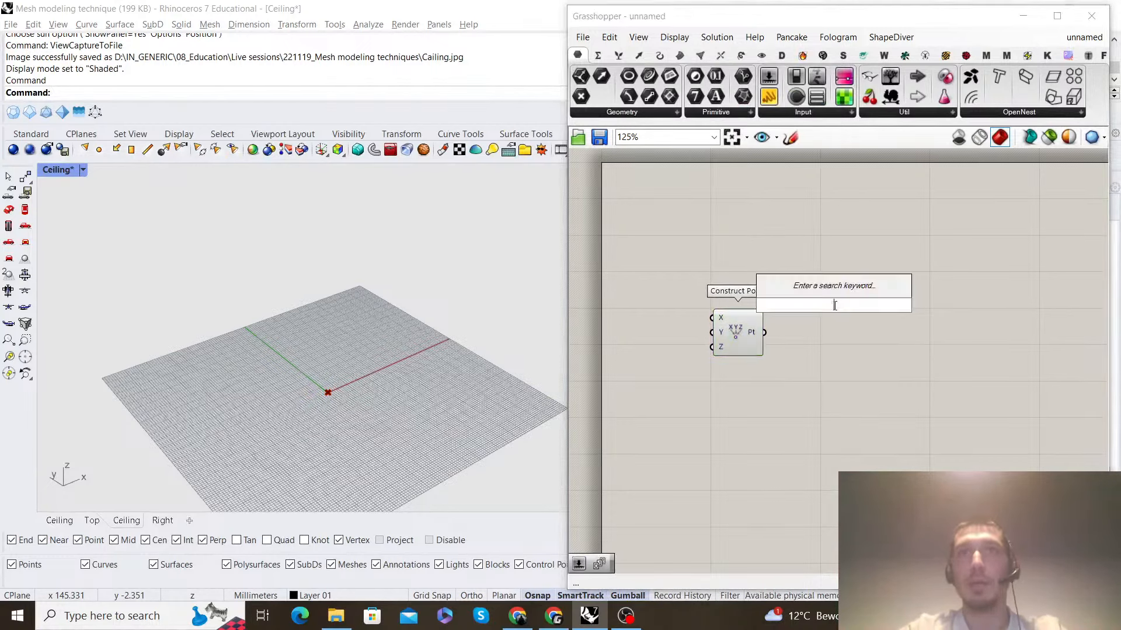
pyautogui.write('line sdl')
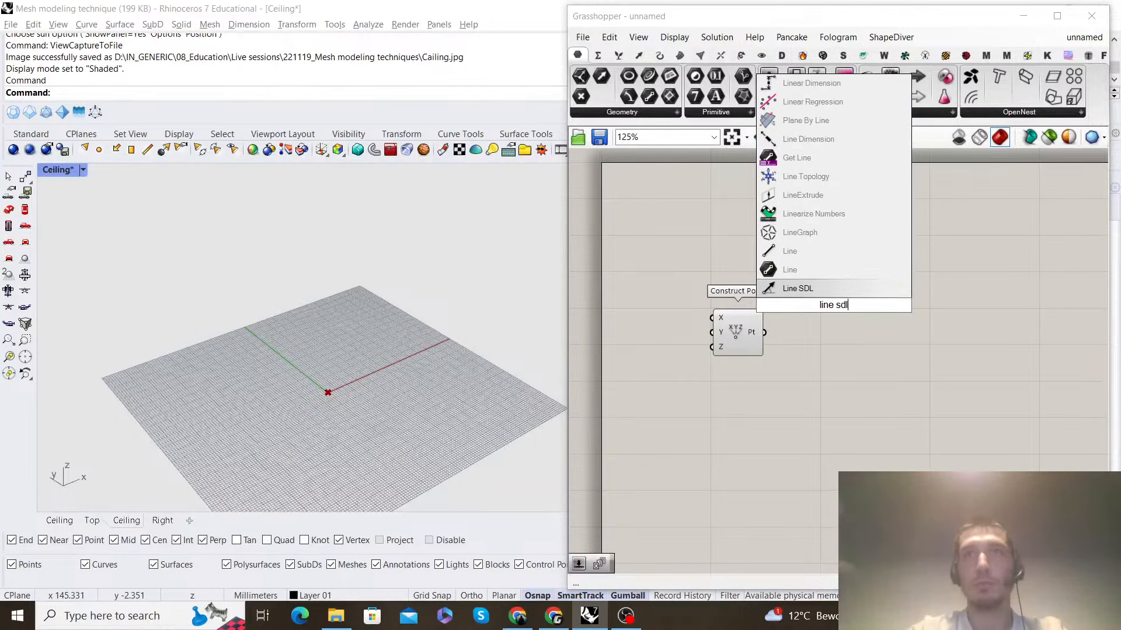
pyautogui.click(840, 292)
pyautogui.scroll(2, 761, 344)
pyautogui.moveTo(763, 330); pyautogui.dragTo(1019, 342)
pyautogui.click(929, 344)
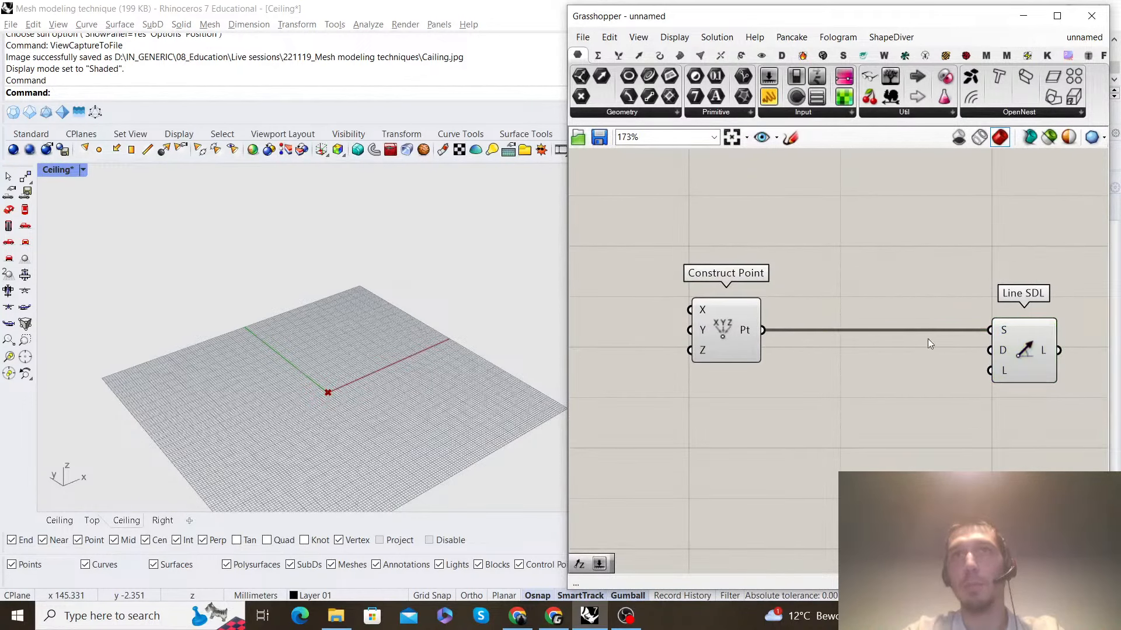
# Place a Unit X vector component below the wire leaving Construct Point and space out the neighbouring components
pyautogui.doubleClick(917, 415)
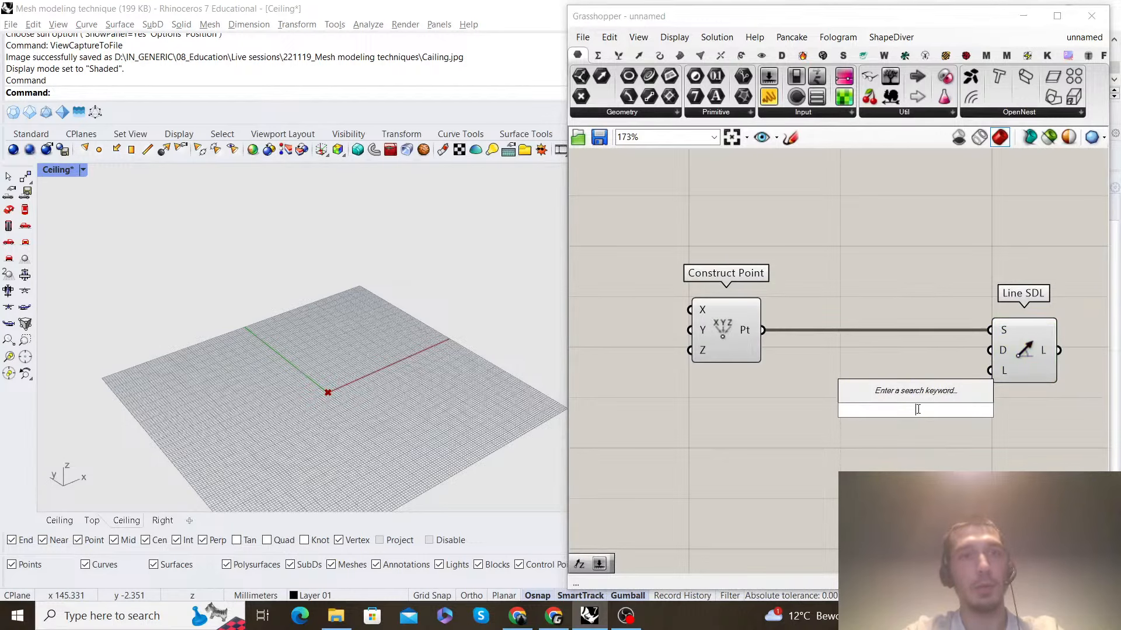
pyautogui.write('x')
pyautogui.click(901, 359)
pyautogui.moveTo(933, 411); pyautogui.dragTo(914, 401)
pyautogui.moveTo(936, 403); pyautogui.dragTo(823, 377, button='right')
pyautogui.moveTo(889, 342); pyautogui.dragTo(1042, 345)
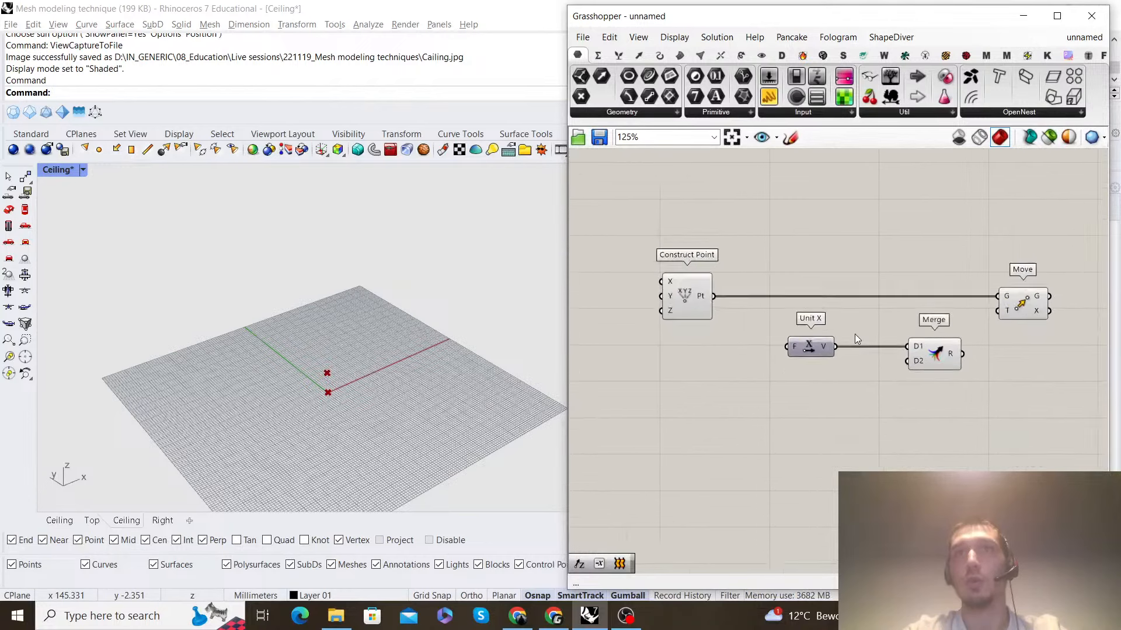
# Add a Negative component between Unit X and Merge, feed it the Unit X vector, and connect its result to Merge input D2
pyautogui.scroll(1, 854, 334)
pyautogui.moveTo(802, 344); pyautogui.dragTo(781, 343)
pyautogui.doubleClick(842, 386)
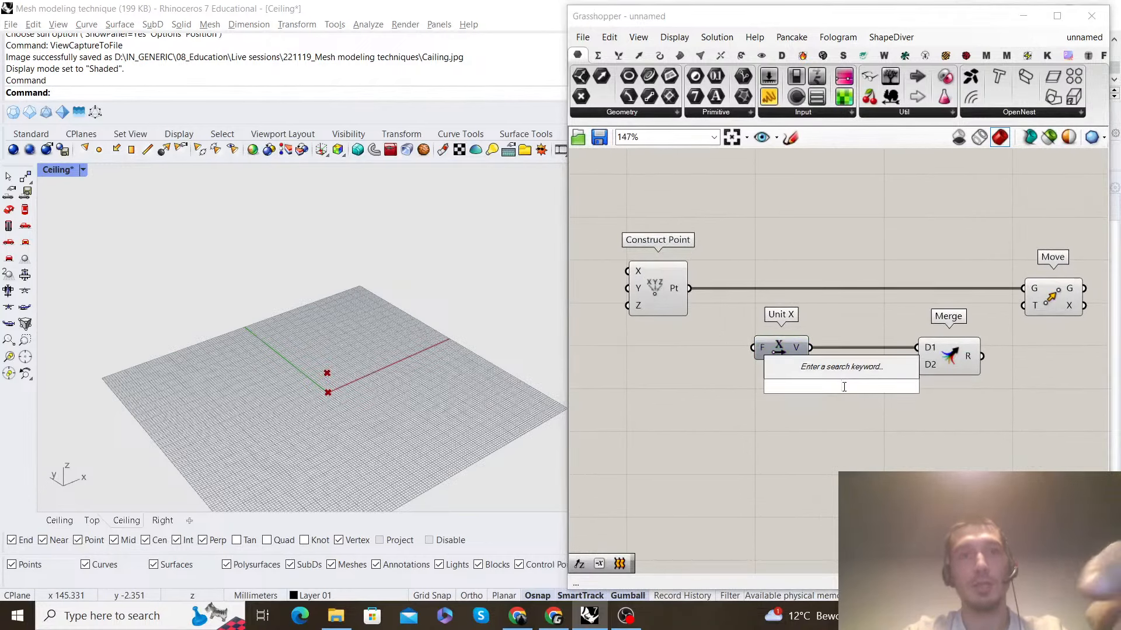
pyautogui.write('negat')
pyautogui.click(834, 374)
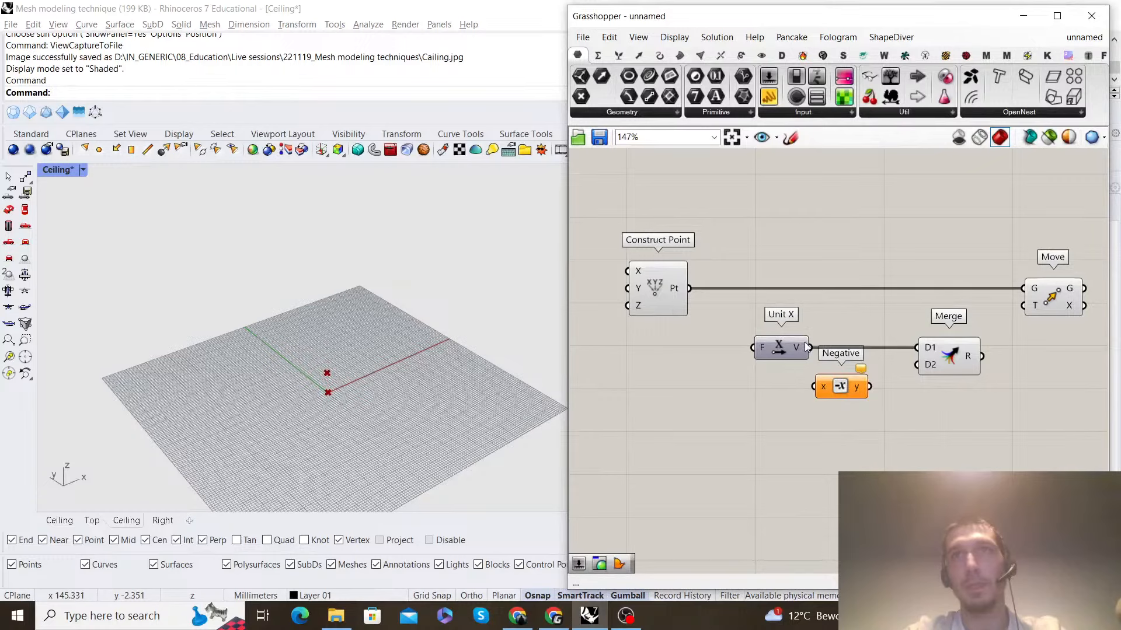
pyautogui.moveTo(811, 348); pyautogui.dragTo(814, 386)
pyautogui.moveTo(828, 383); pyautogui.dragTo(957, 359)
pyautogui.moveTo(861, 369); pyautogui.dragTo(857, 358)
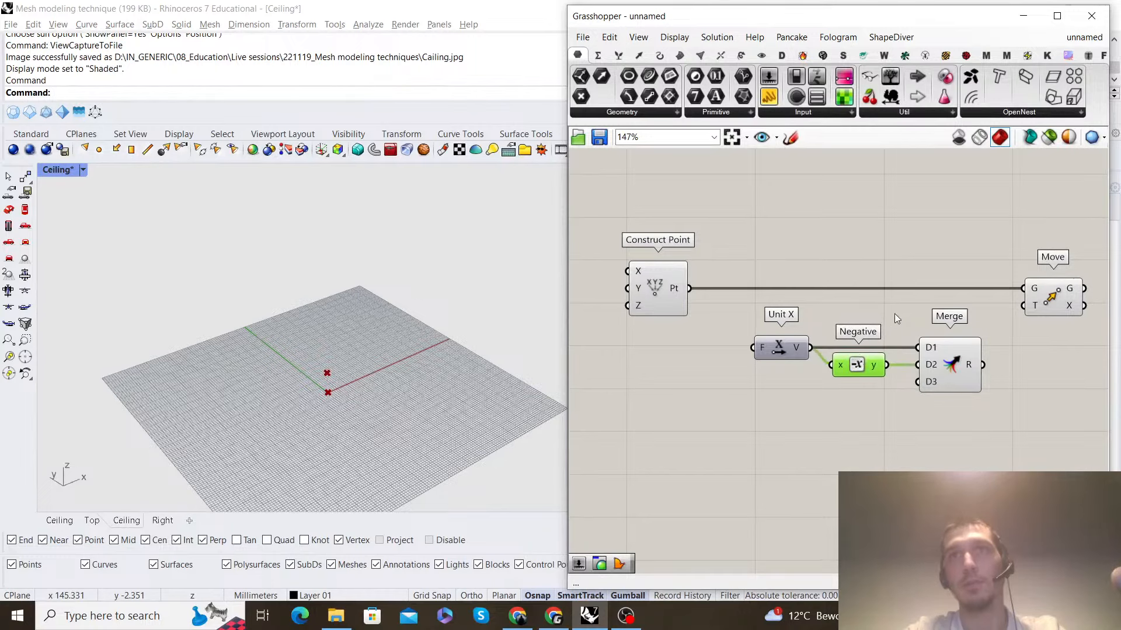
pyautogui.click(894, 314)
# Create a number slider and connect it to the factor input of Unit X
pyautogui.moveTo(832, 402); pyautogui.dragTo(852, 401, button='right')
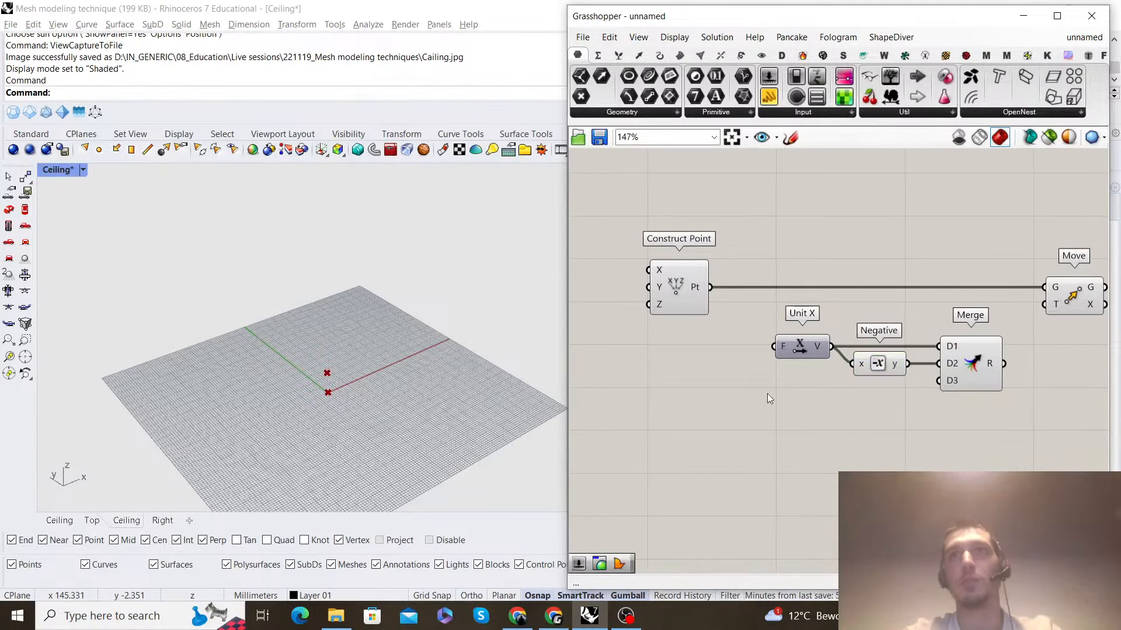
pyautogui.doubleClick(750, 388)
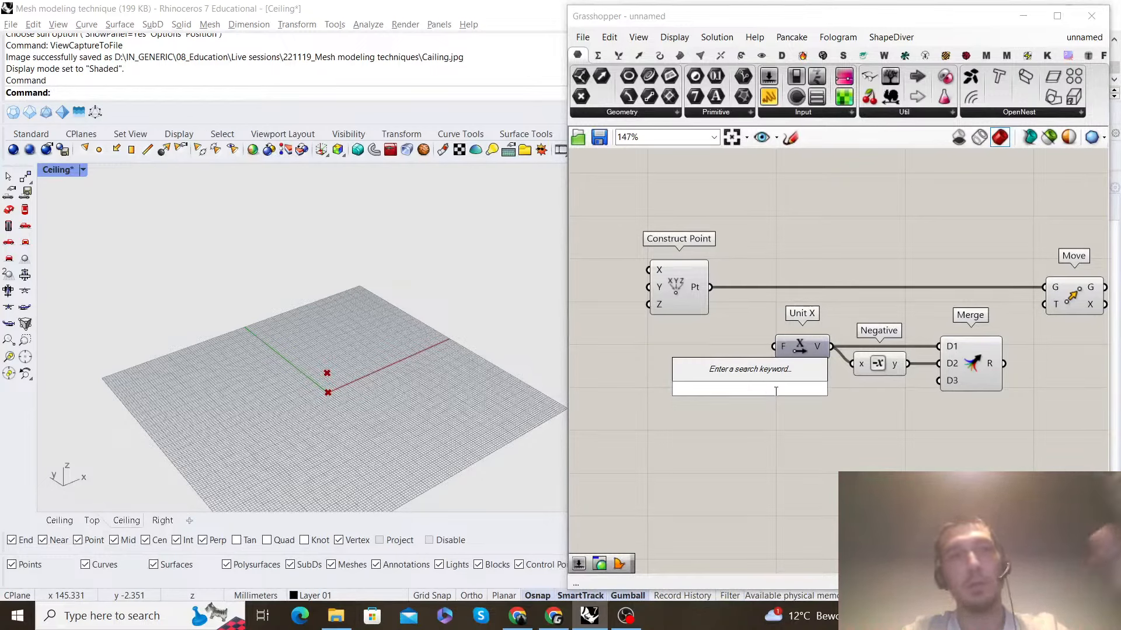
pyautogui.write('8')
pyautogui.press('Return')
pyautogui.moveTo(749, 387); pyautogui.dragTo(670, 351)
pyautogui.click(928, 394)
# Connect the Merge result to the translation input of Move and check the moved points in the viewport
pyautogui.moveTo(933, 394); pyautogui.dragTo(756, 418, button='right')
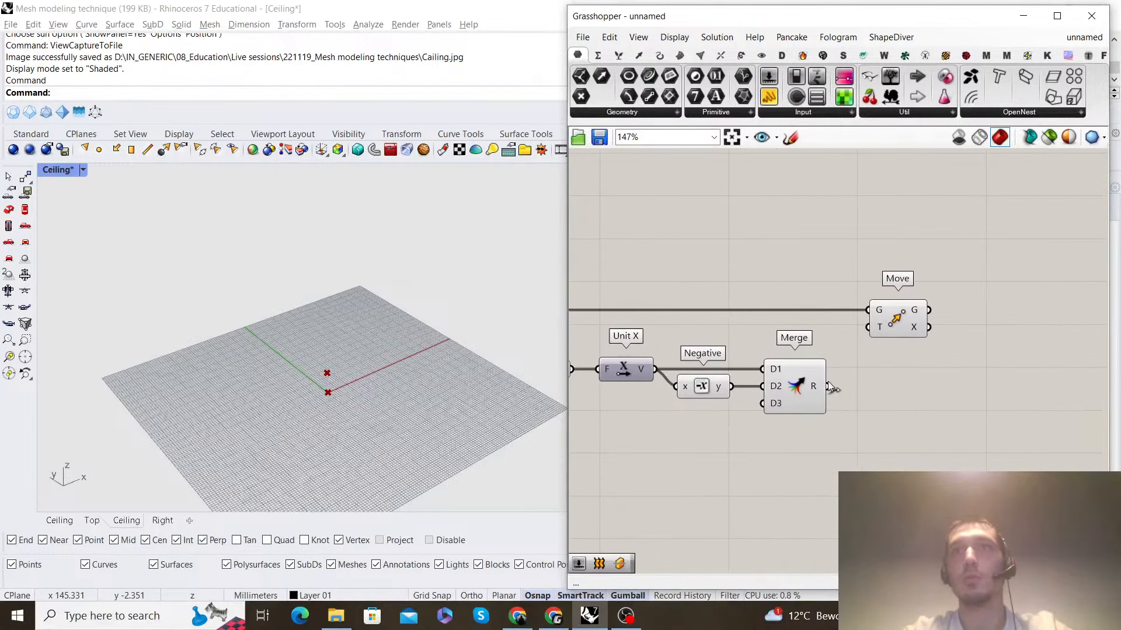
pyautogui.moveTo(828, 386); pyautogui.dragTo(867, 328)
pyautogui.scroll(-5, 404, 375)
pyautogui.scroll(3, 405, 375)
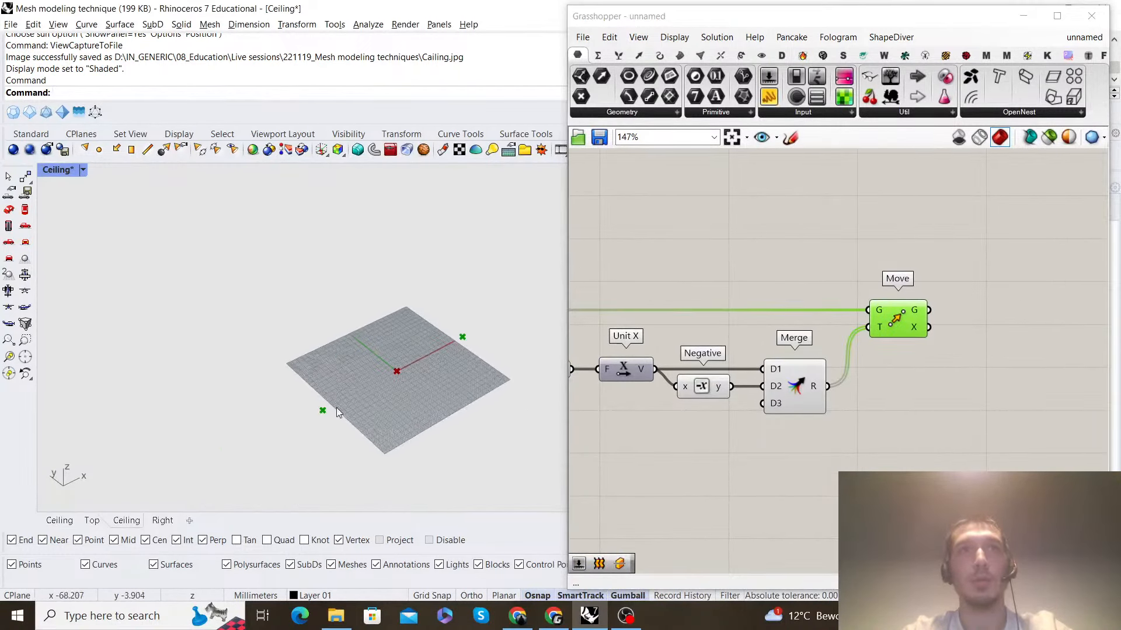
# Add a PolyLine component after Move and connect the moved geometry to its vertices input
pyautogui.moveTo(1027, 320); pyautogui.dragTo(971, 338, button='right')
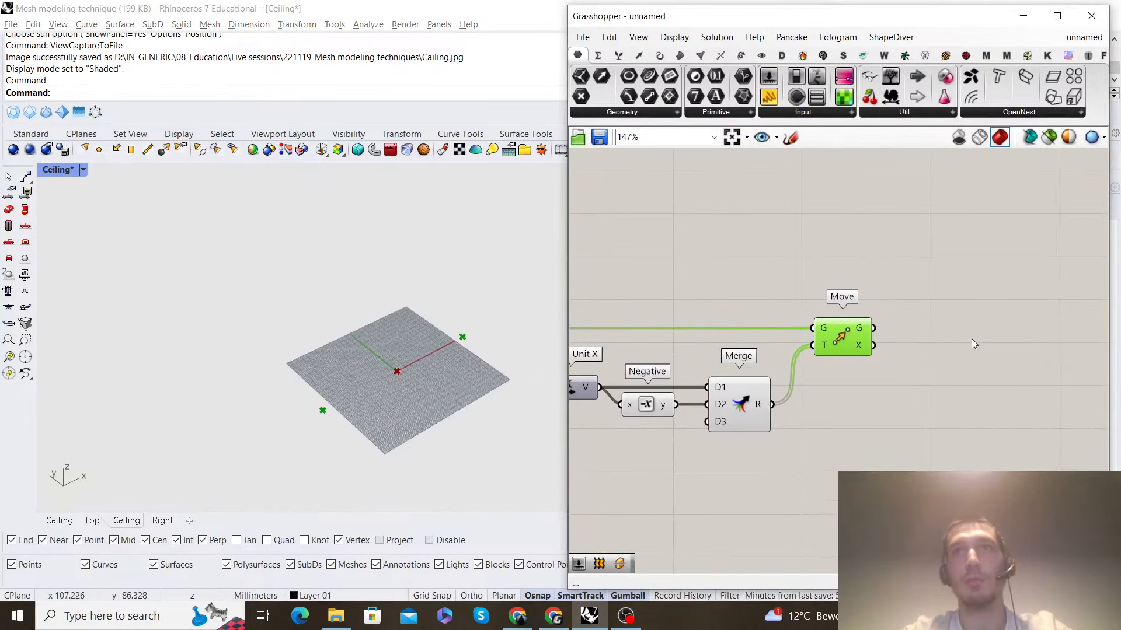
pyautogui.doubleClick(971, 339)
pyautogui.write('polyline')
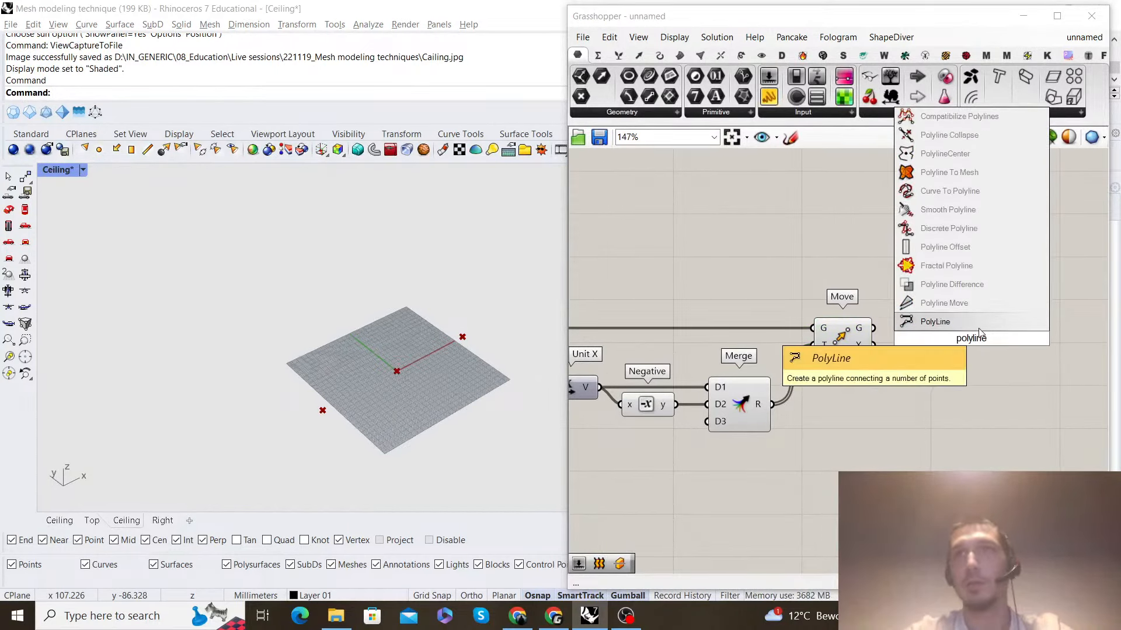
pyautogui.press('Return')
pyautogui.moveTo(874, 328); pyautogui.dragTo(951, 337)
# Turn off the viewport preview of the Move component that feeds PolyLine
pyautogui.click(863, 341)
pyautogui.middleClick(862, 338)
pyautogui.click(867, 298)
pyautogui.click(901, 275)
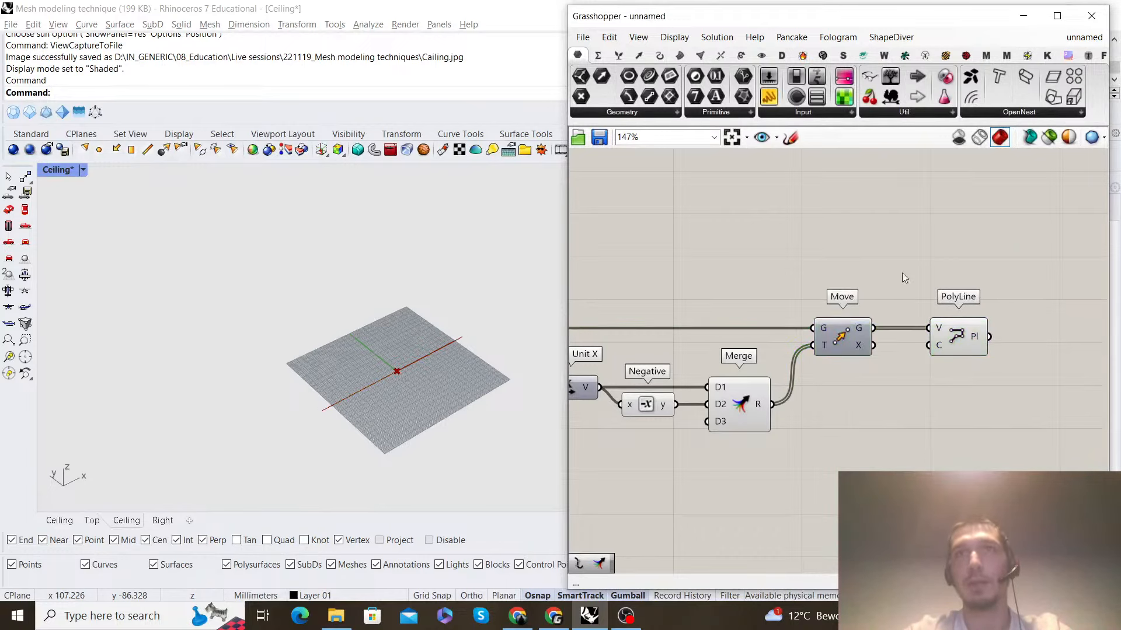
# Try to hide the preview of the Merge and Move components together by toggling it
pyautogui.moveTo(985, 337)
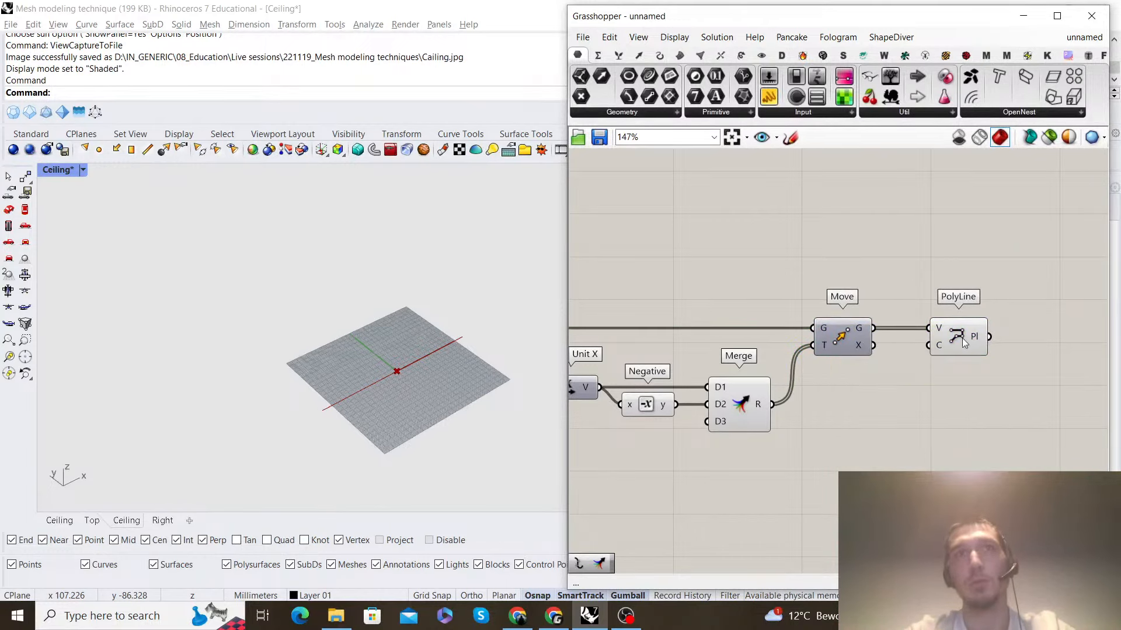
pyautogui.scroll(-4, 962, 338)
pyautogui.moveTo(961, 338); pyautogui.dragTo(1053, 341, button='right')
pyautogui.moveTo(986, 418); pyautogui.dragTo(881, 296)
pyautogui.middleClick(917, 286)
pyautogui.click(939, 308)
pyautogui.moveTo(972, 284); pyautogui.dragTo(831, 277, button='right')
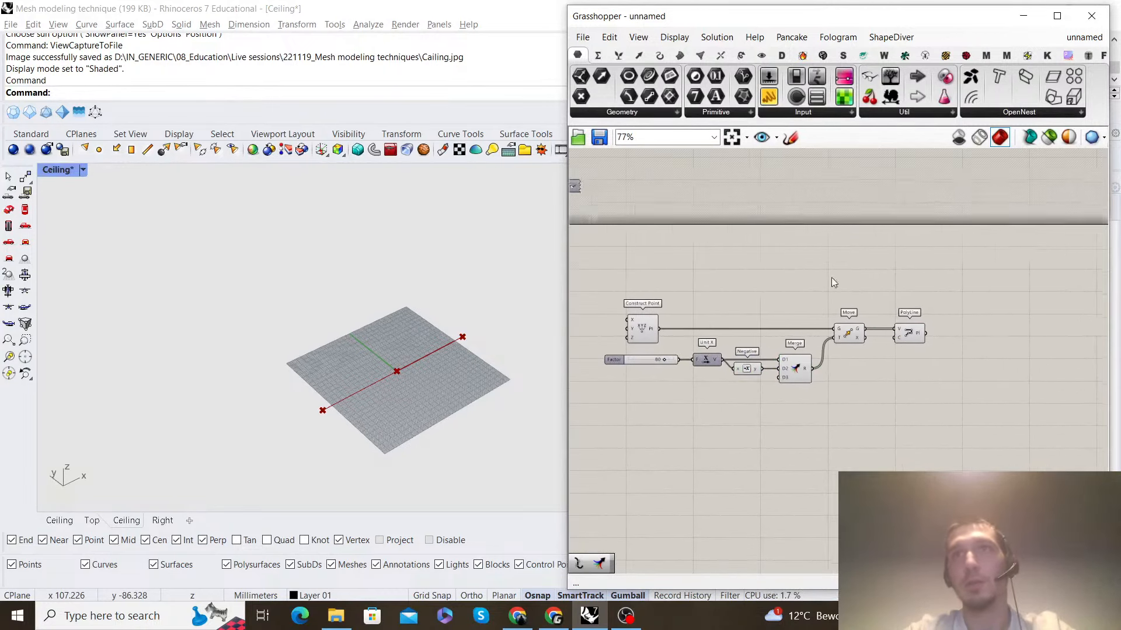
# Disable the preview of the Merge and Move components so the moved points are hidden in the viewport
pyautogui.scroll(2, 876, 345)
pyautogui.moveTo(830, 436); pyautogui.dragTo(691, 286)
pyautogui.middleClick(688, 251)
pyautogui.click(713, 272)
pyautogui.moveTo(879, 271); pyautogui.dragTo(786, 269, button='right')
pyautogui.scroll(5, 864, 277)
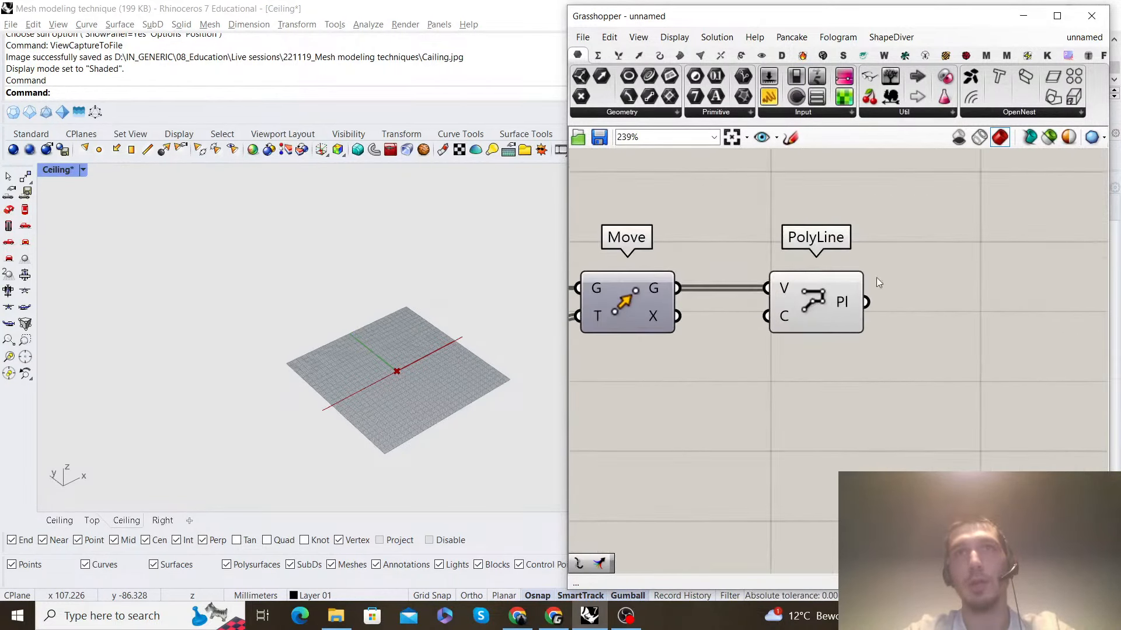
# Highlight the PolyLine component and hide the construction grid in the Ceiling viewport
pyautogui.click(833, 300)
pyautogui.scroll(-4, 394, 324)
pyautogui.moveTo(395, 323); pyautogui.dragTo(433, 293, button='right')
pyautogui.scroll(5, 422, 346)
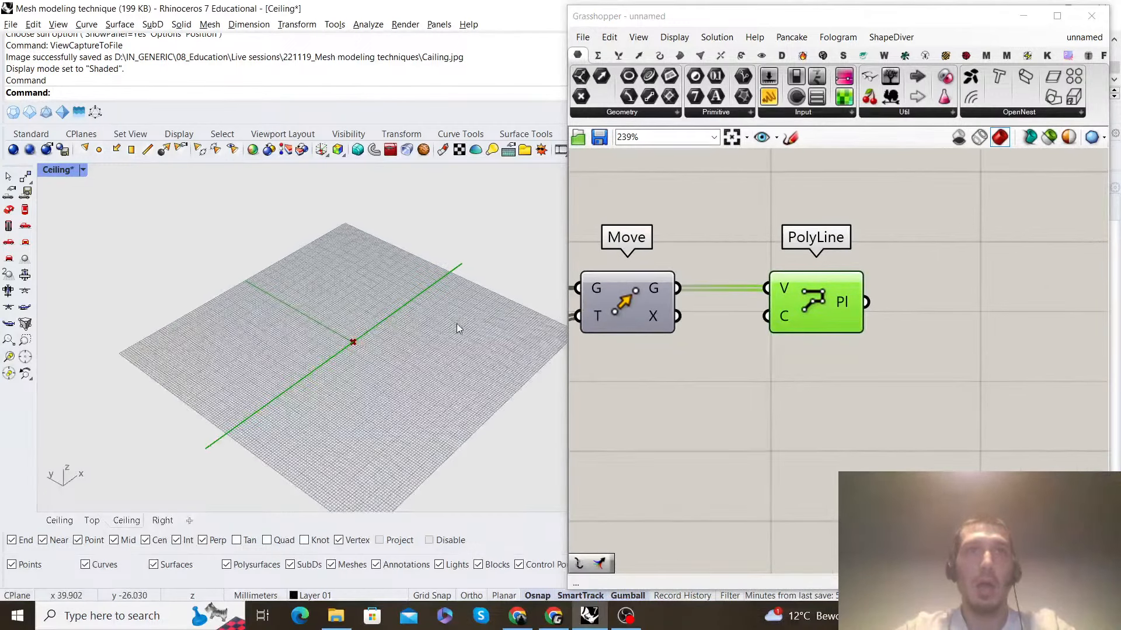
pyautogui.press('F7')
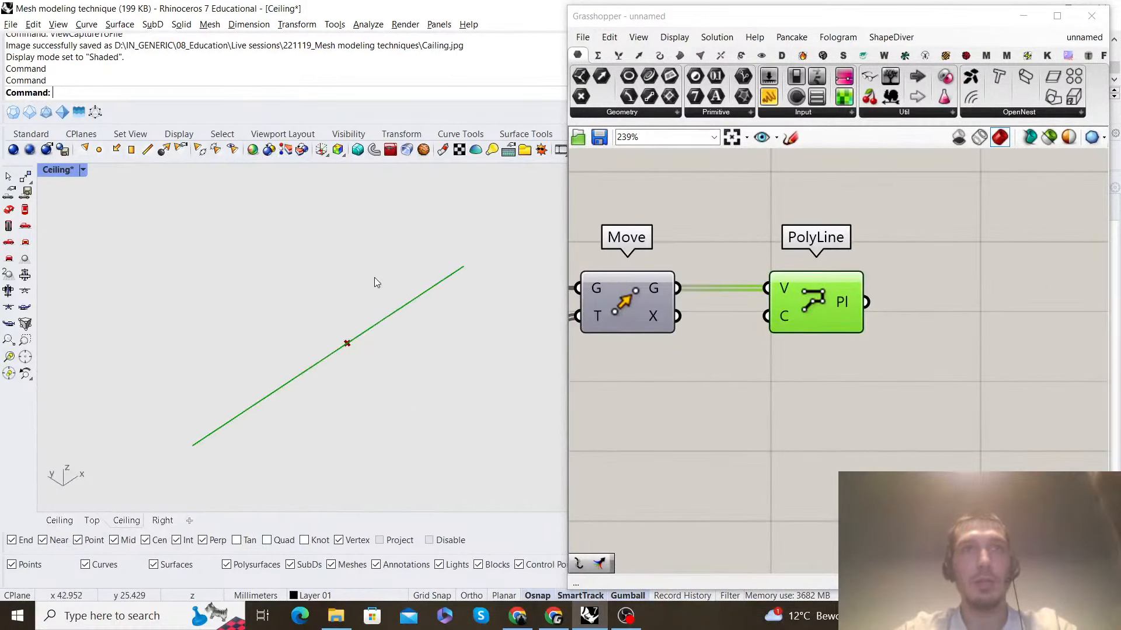
# Turn off the preview of the Construct Point, number slider and Unit X components
pyautogui.click(837, 373)
pyautogui.scroll(-5, 837, 373)
pyautogui.moveTo(794, 356); pyautogui.dragTo(958, 338, button='right')
pyautogui.scroll(-1, 957, 338)
pyautogui.moveTo(801, 283); pyautogui.dragTo(730, 368)
pyautogui.rightClick(815, 307)
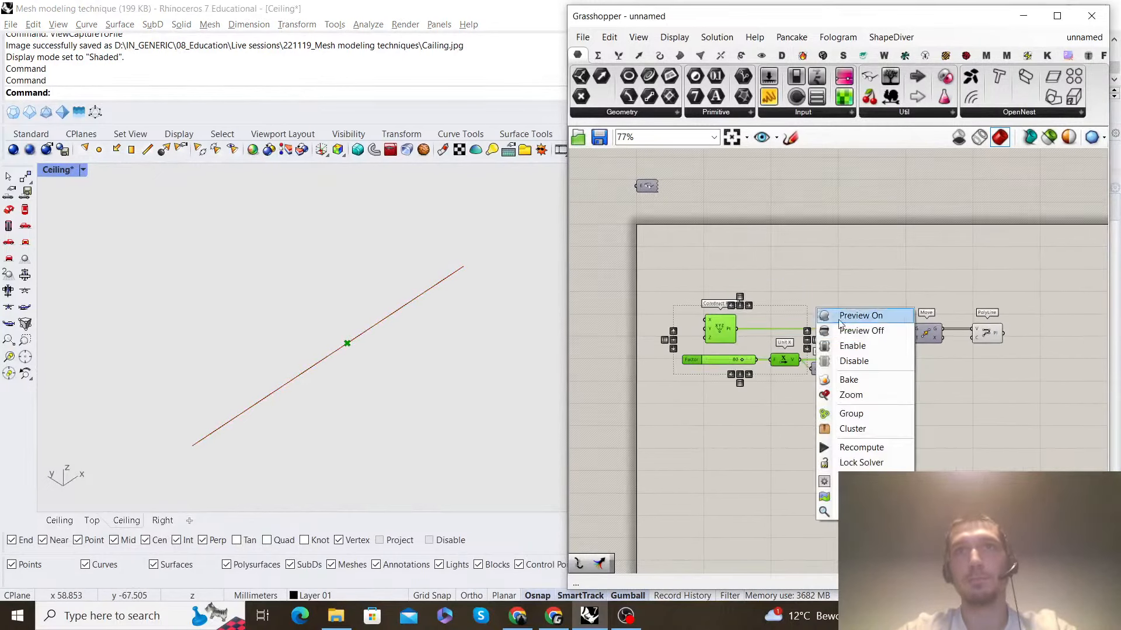
pyautogui.click(847, 330)
pyautogui.click(975, 282)
# Review the component chain and highlight PolyLine to examine the resulting line in the viewport
pyautogui.moveTo(1012, 333); pyautogui.dragTo(850, 335, button='right')
pyautogui.scroll(3, 850, 335)
pyautogui.scroll(-3, 850, 335)
pyautogui.moveTo(789, 318); pyautogui.dragTo(881, 299, button='right')
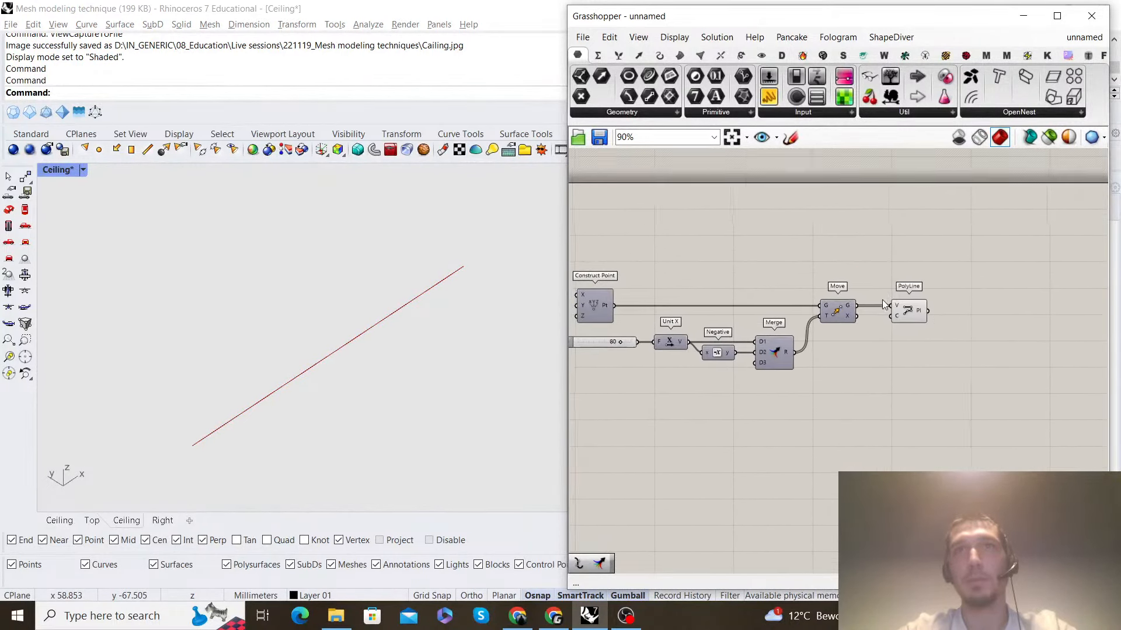
pyautogui.scroll(2, 870, 299)
pyautogui.moveTo(795, 302); pyautogui.dragTo(874, 292, button='right')
pyautogui.moveTo(1045, 308); pyautogui.dragTo(813, 299, button='right')
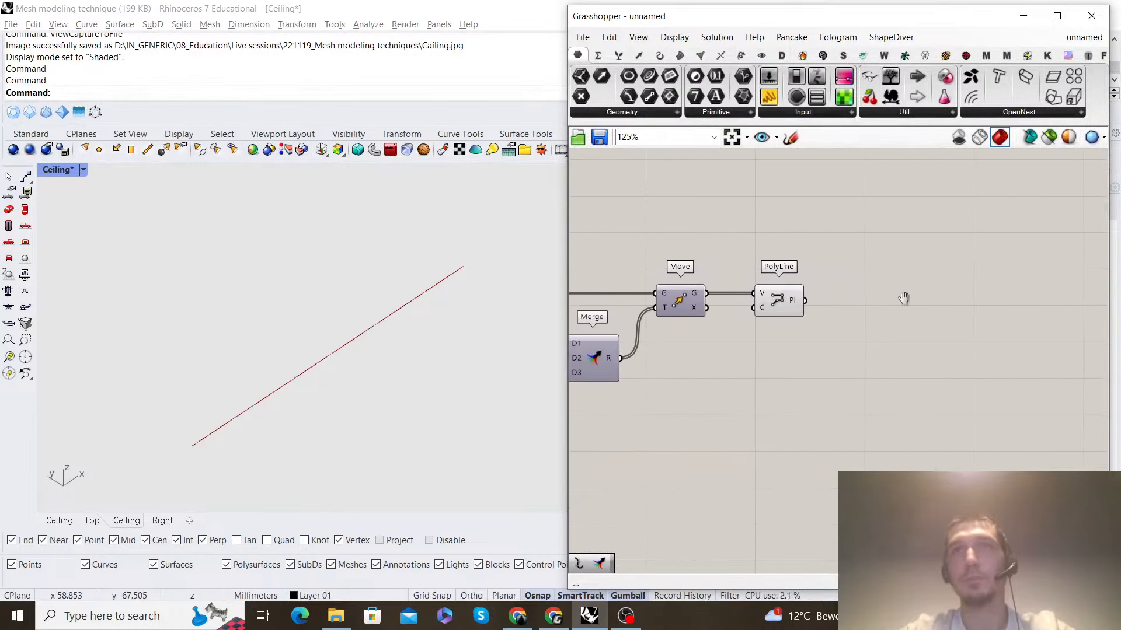
pyautogui.click(782, 299)
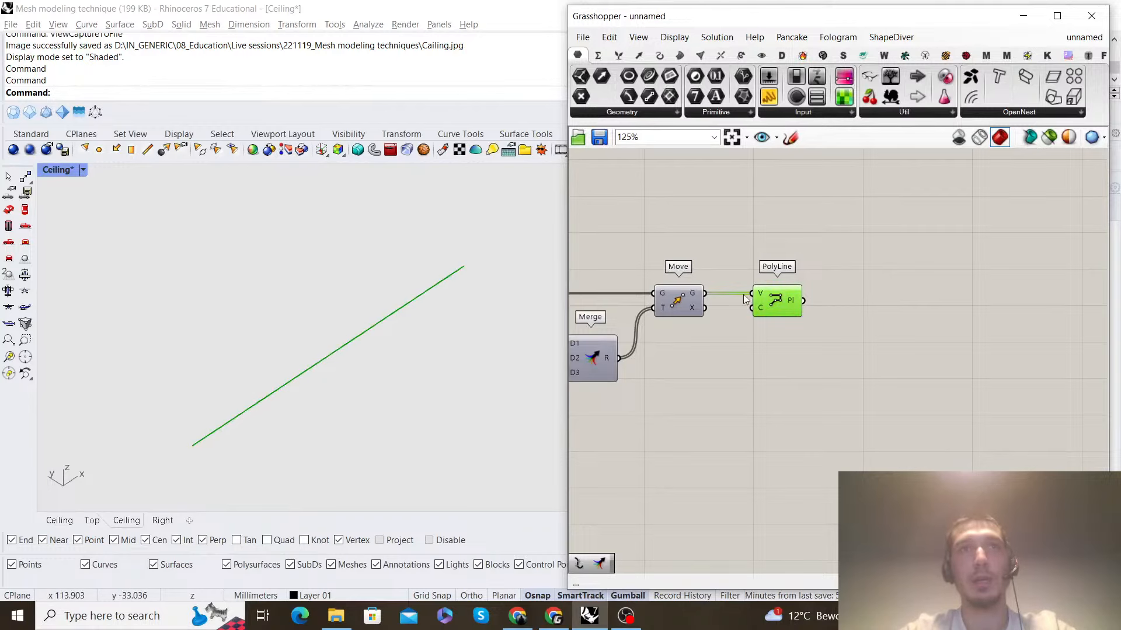
pyautogui.click(821, 321)
pyautogui.scroll(-2, 821, 321)
pyautogui.scroll(4, 800, 306)
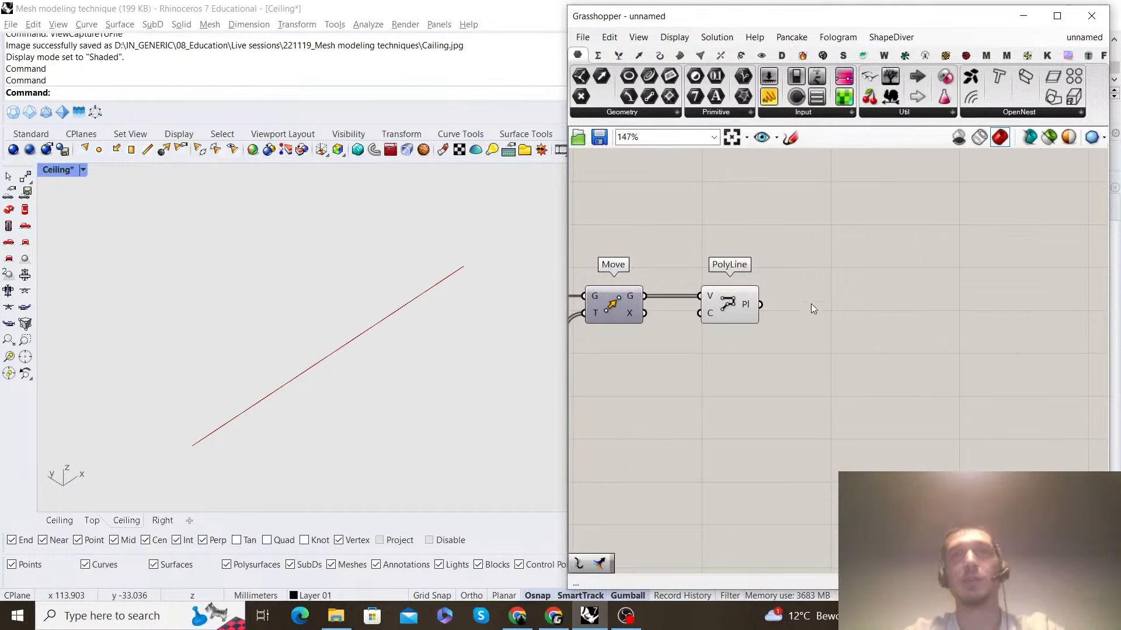
pyautogui.moveTo(811, 303); pyautogui.dragTo(793, 310, button='right')
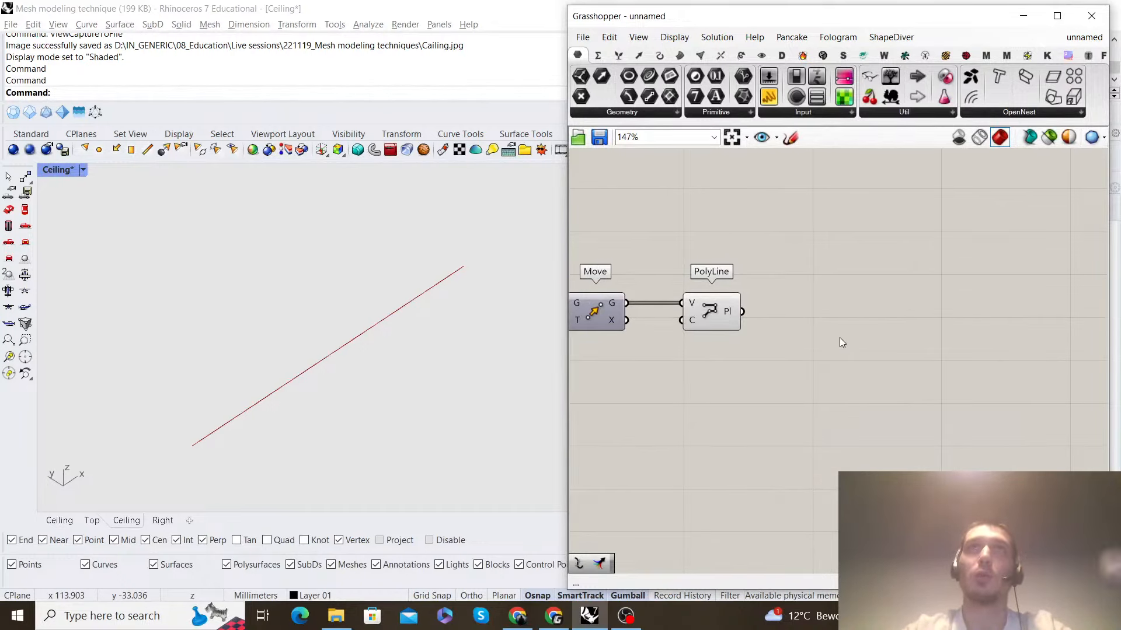
pyautogui.click(716, 324)
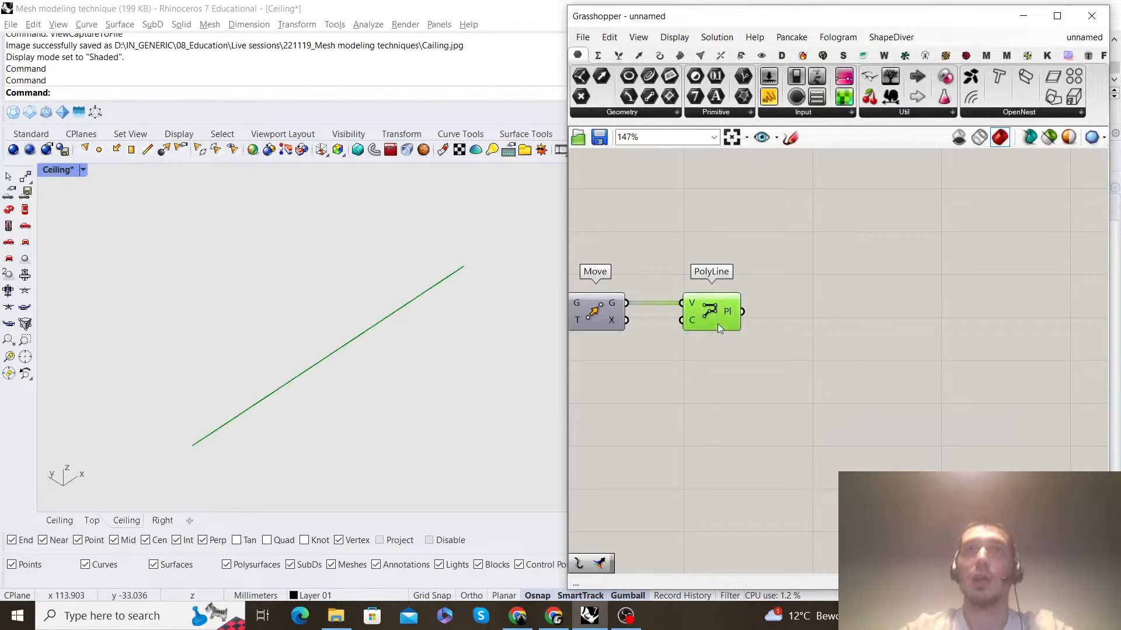
# Add a second Move component after PolyLine and connect the polyline to its geometry input
pyautogui.doubleClick(868, 314)
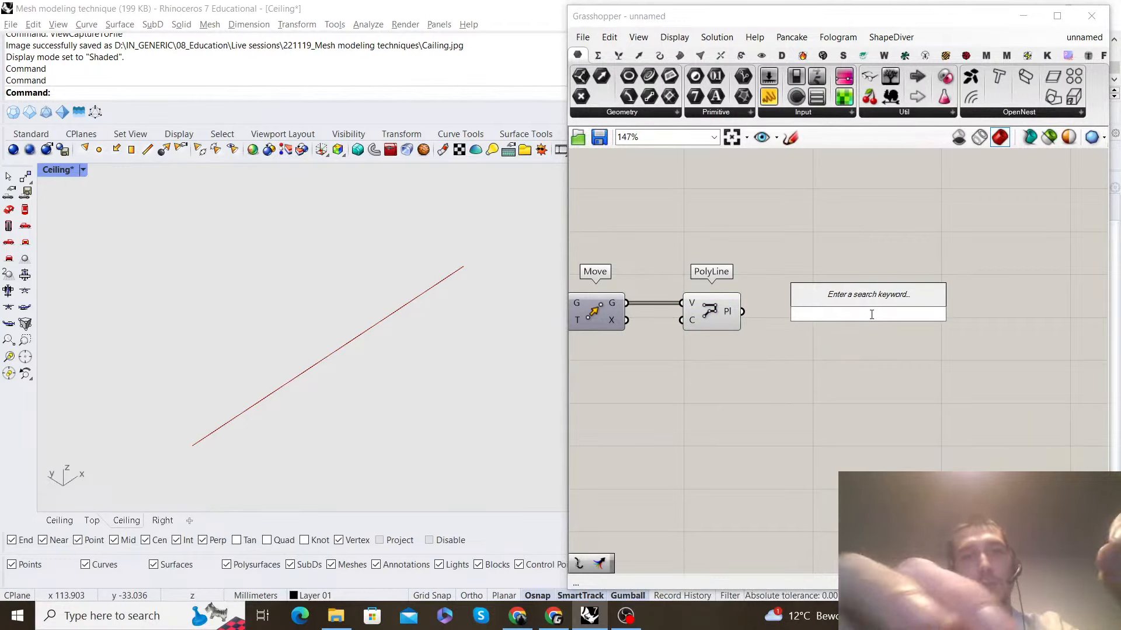
pyautogui.write('move')
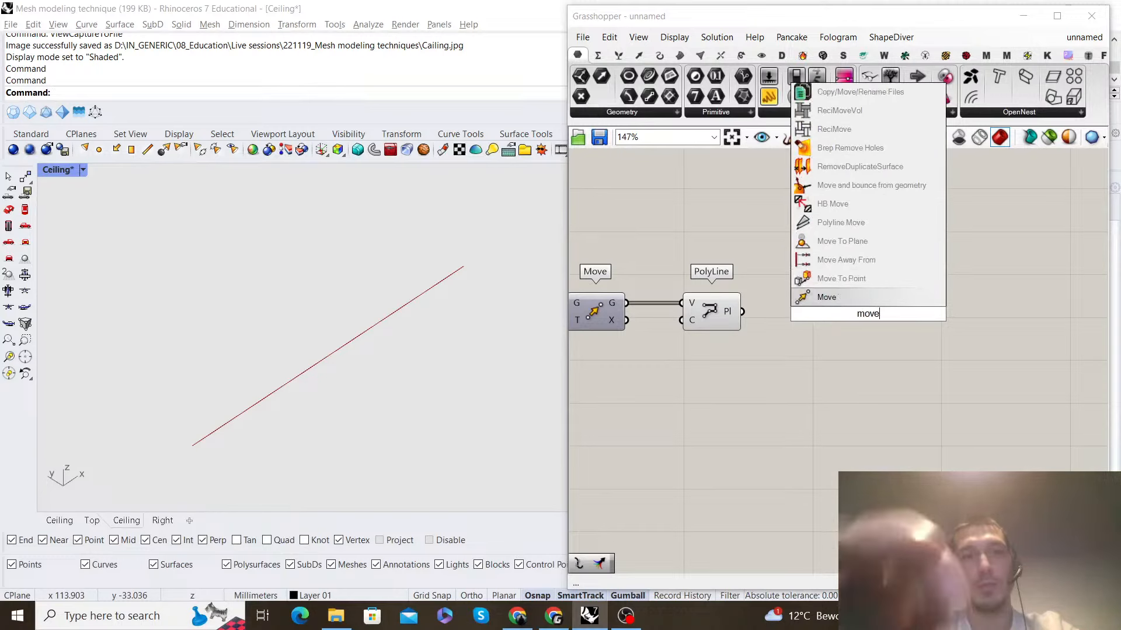
pyautogui.click(835, 297)
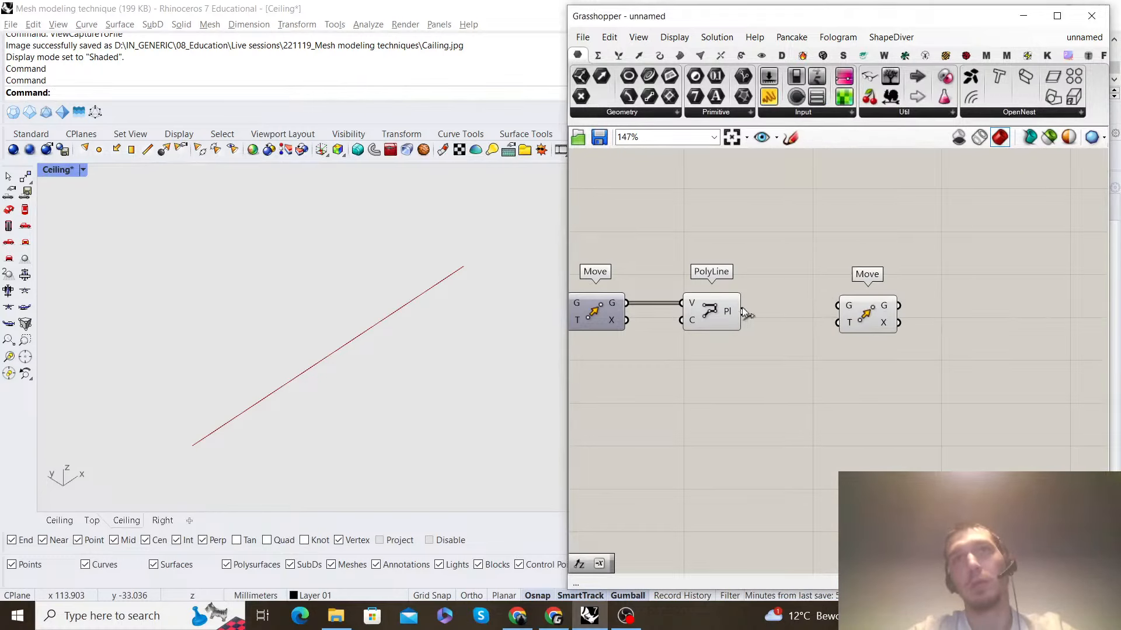
pyautogui.moveTo(742, 312); pyautogui.dragTo(908, 316)
pyautogui.click(861, 336)
pyautogui.scroll(-4, 876, 327)
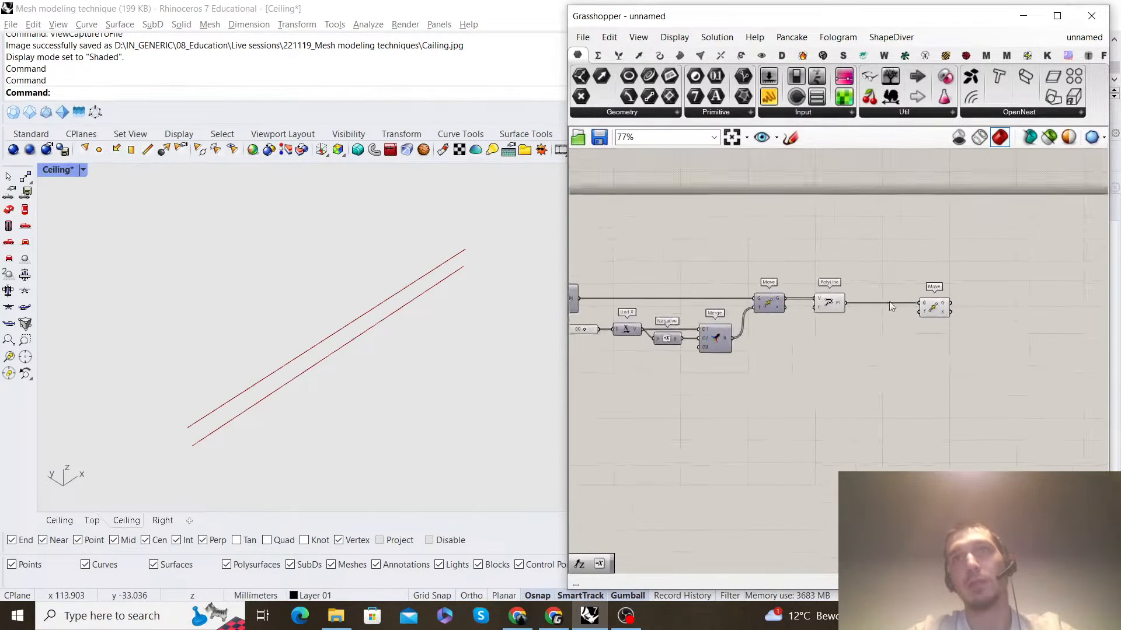
# Place a Range component below PolyLine, try connecting it to the second Move's translation input, and undo that connection
pyautogui.scroll(3, 884, 330)
pyautogui.doubleClick(888, 331)
pyautogui.write('range')
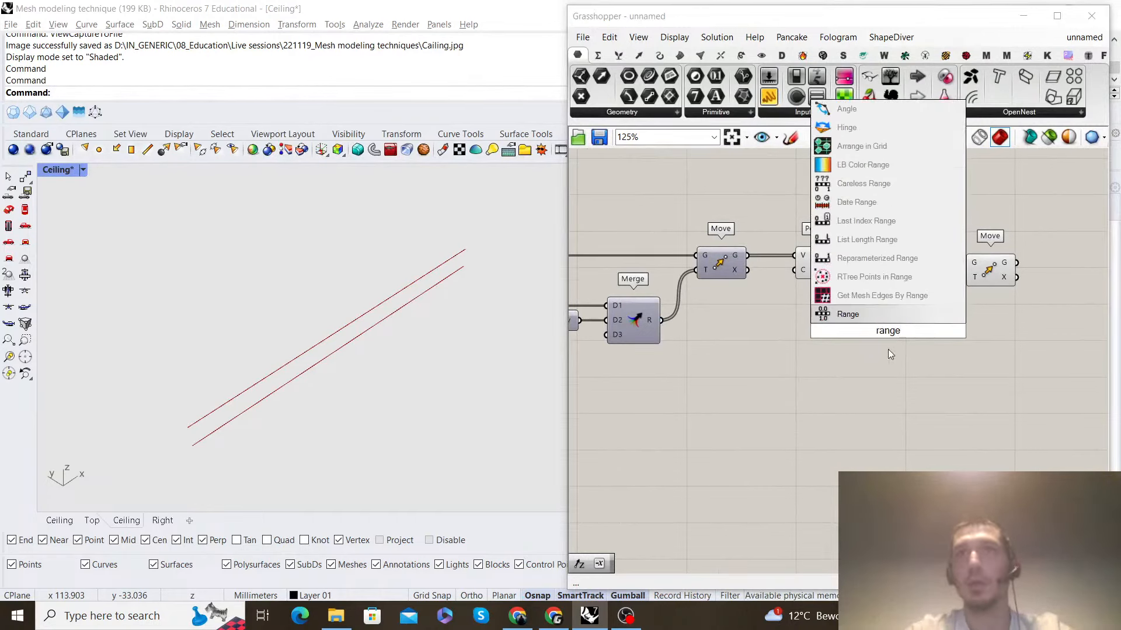
pyautogui.press('Return')
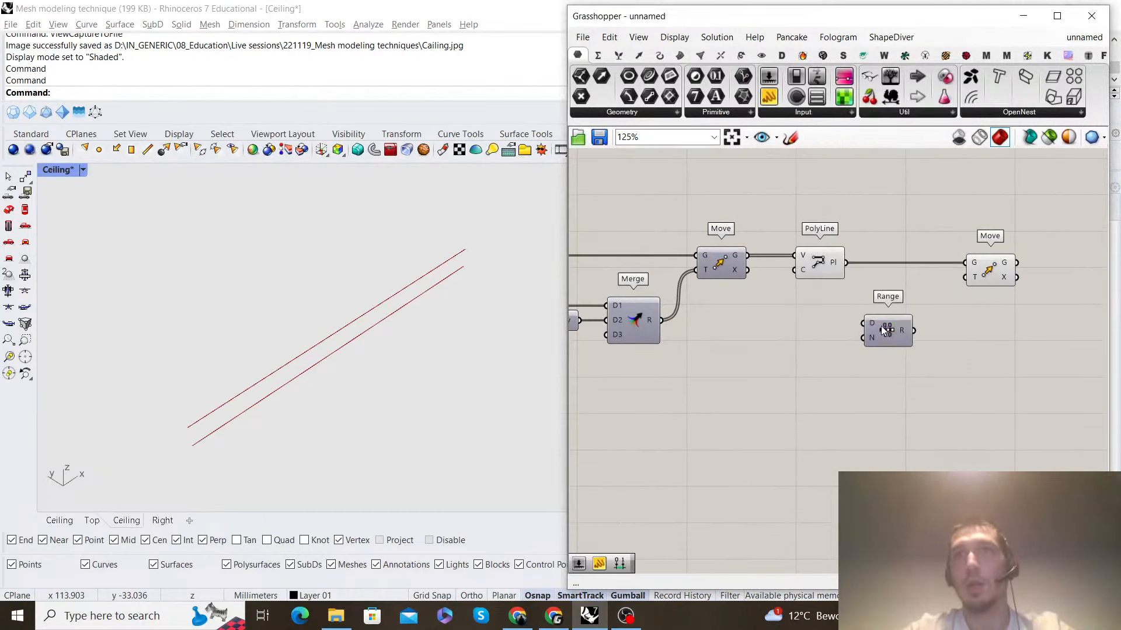
pyautogui.moveTo(884, 332); pyautogui.dragTo(964, 277)
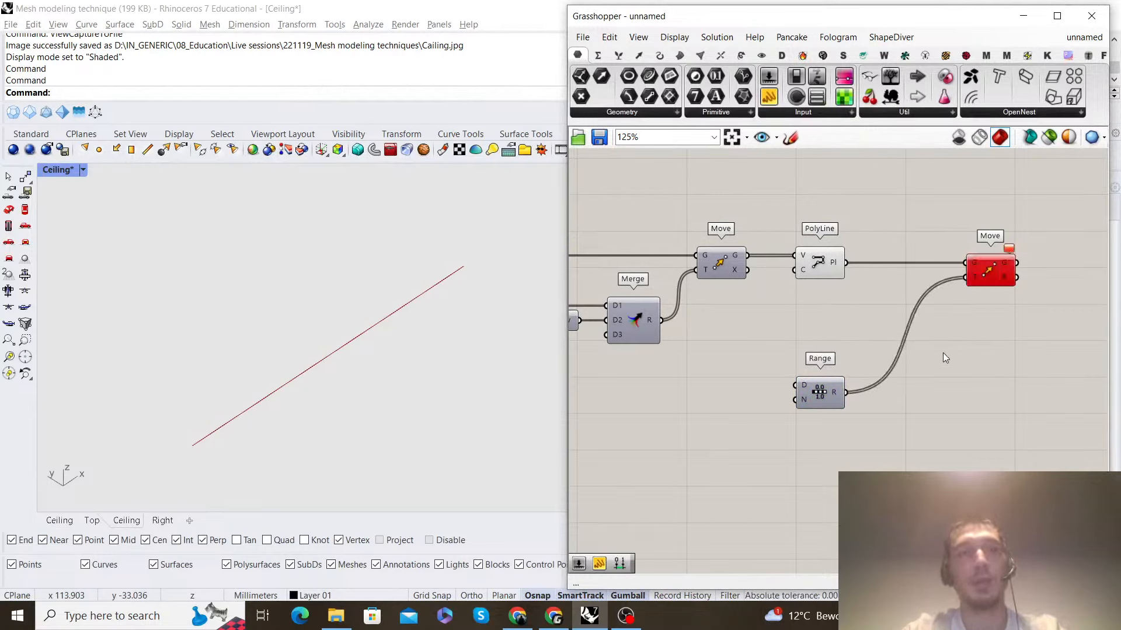
pyautogui.hotkey('ctrl', 'z')
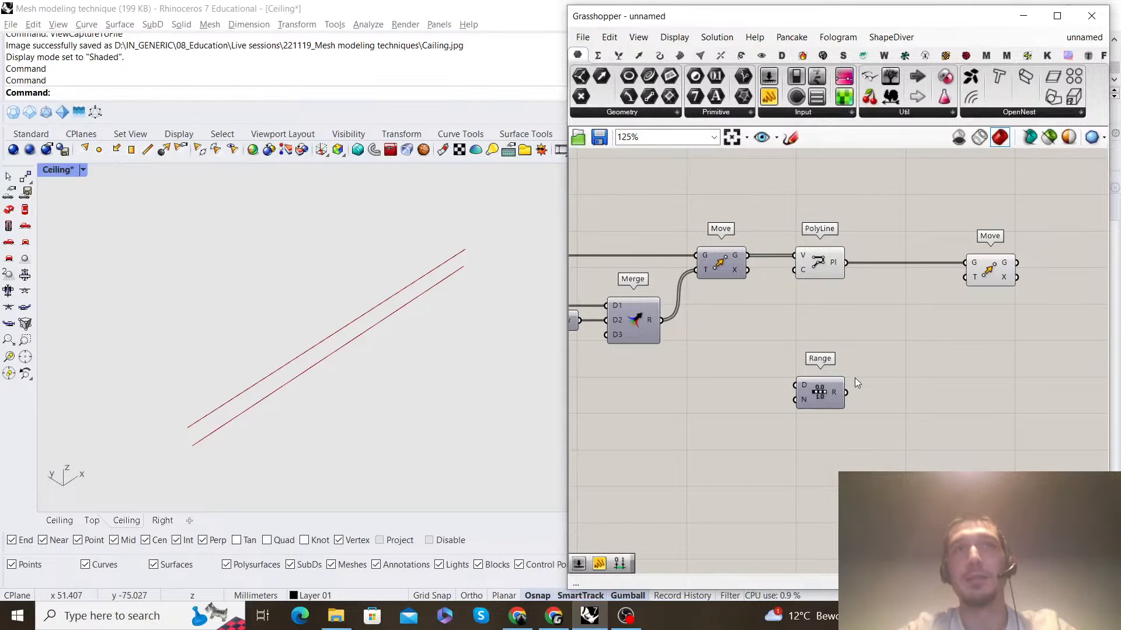
# Create a number slider with the value 600 and connect it to the domain input of Range
pyautogui.scroll(2, 855, 377)
pyautogui.scroll(4, 746, 364)
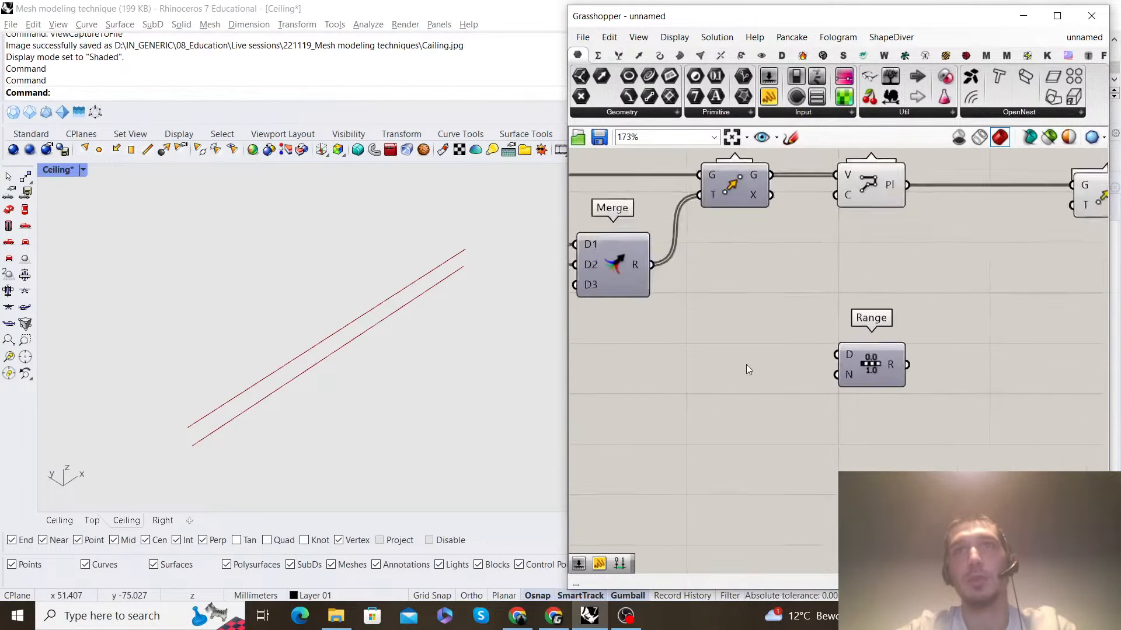
pyautogui.doubleClick(734, 363)
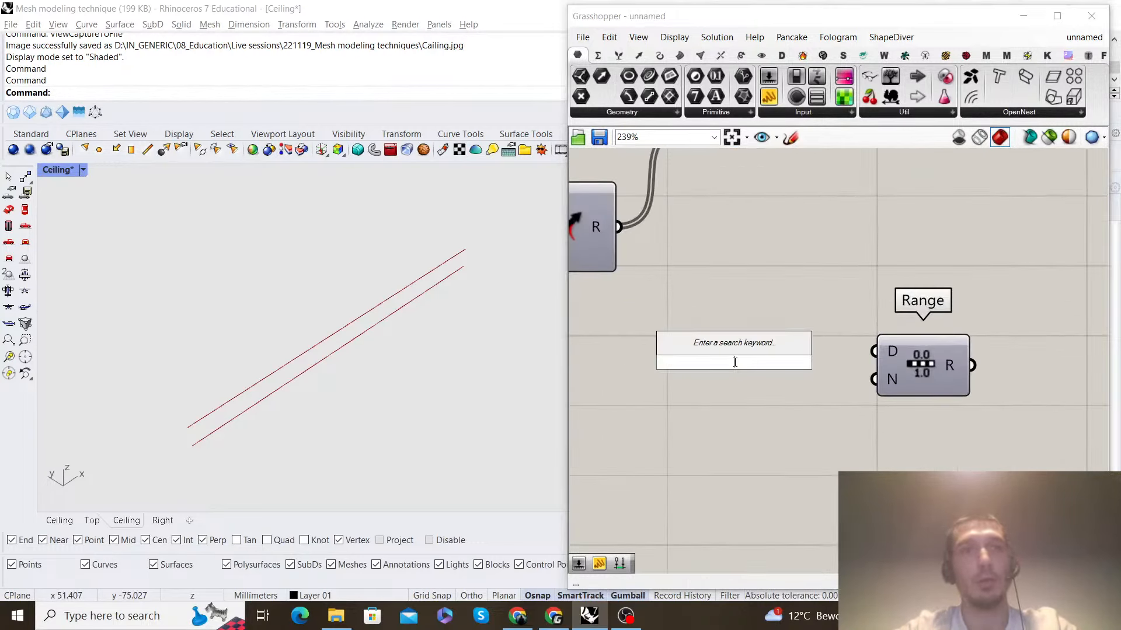
pyautogui.write('600')
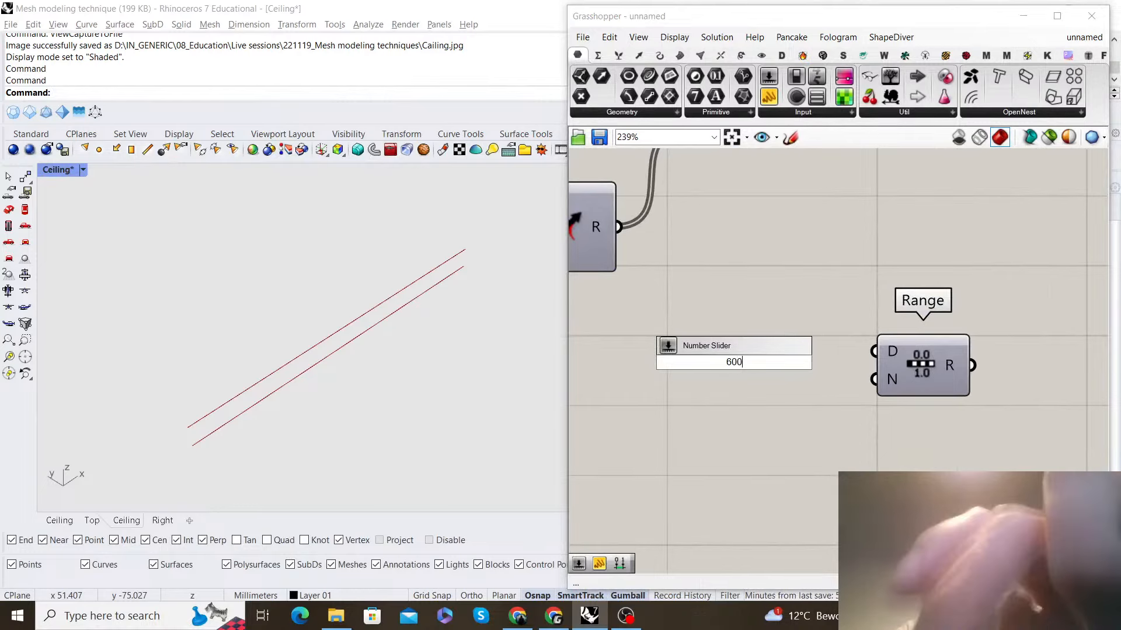
pyautogui.press('Return')
pyautogui.moveTo(848, 362); pyautogui.dragTo(875, 352)
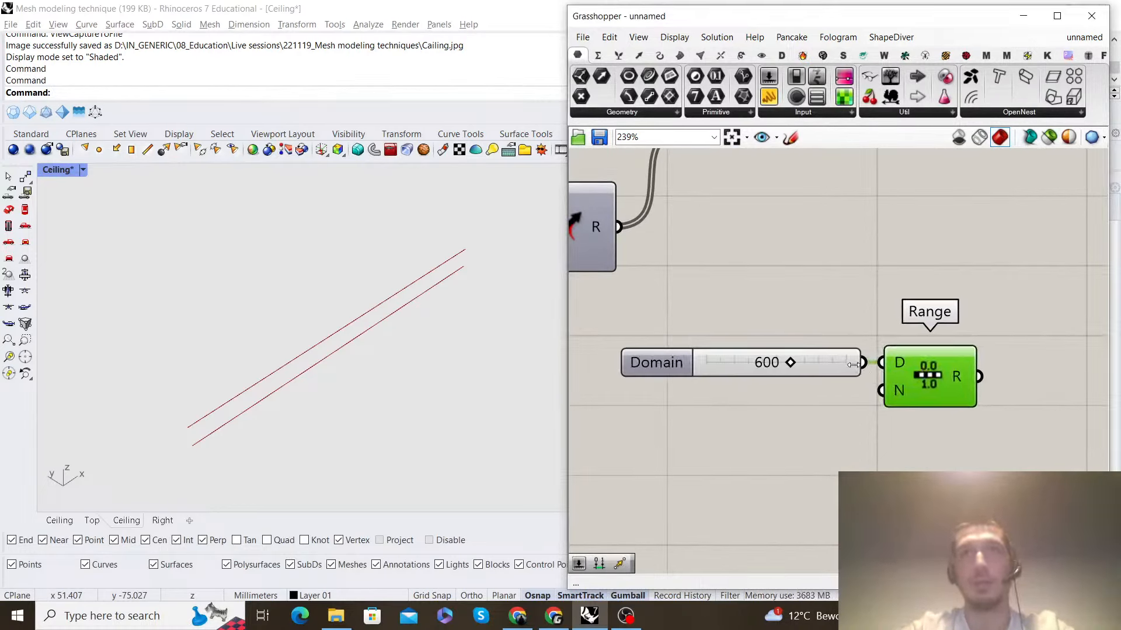
pyautogui.click(922, 285)
# Spread the Range component and its 600 slider apart to make room between them
pyautogui.scroll(-5, 922, 285)
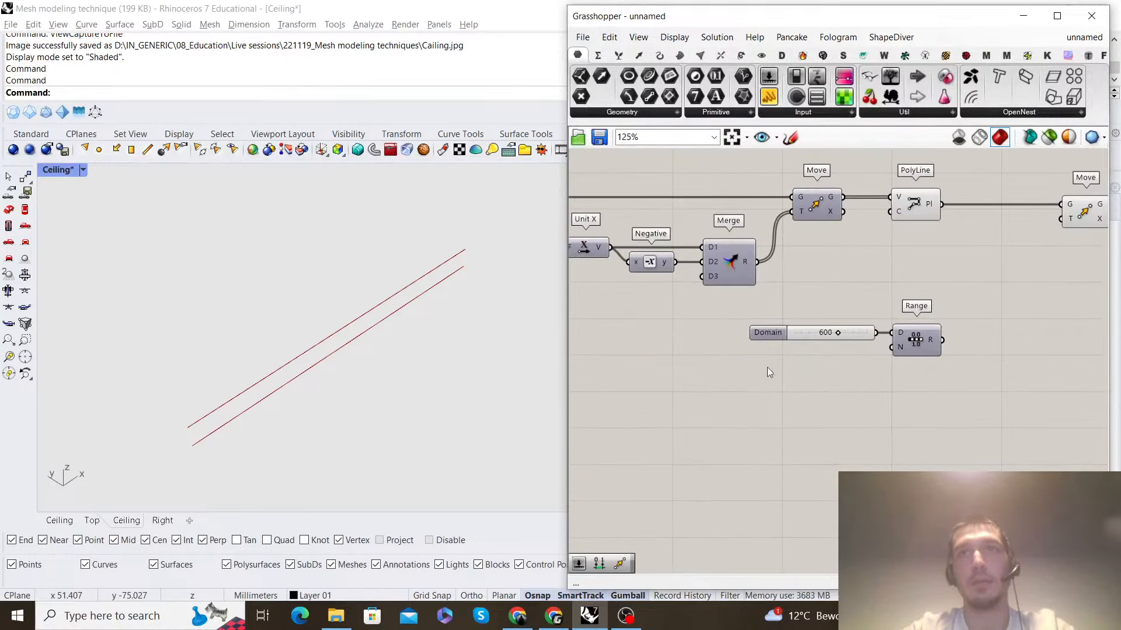
pyautogui.scroll(3, 914, 355)
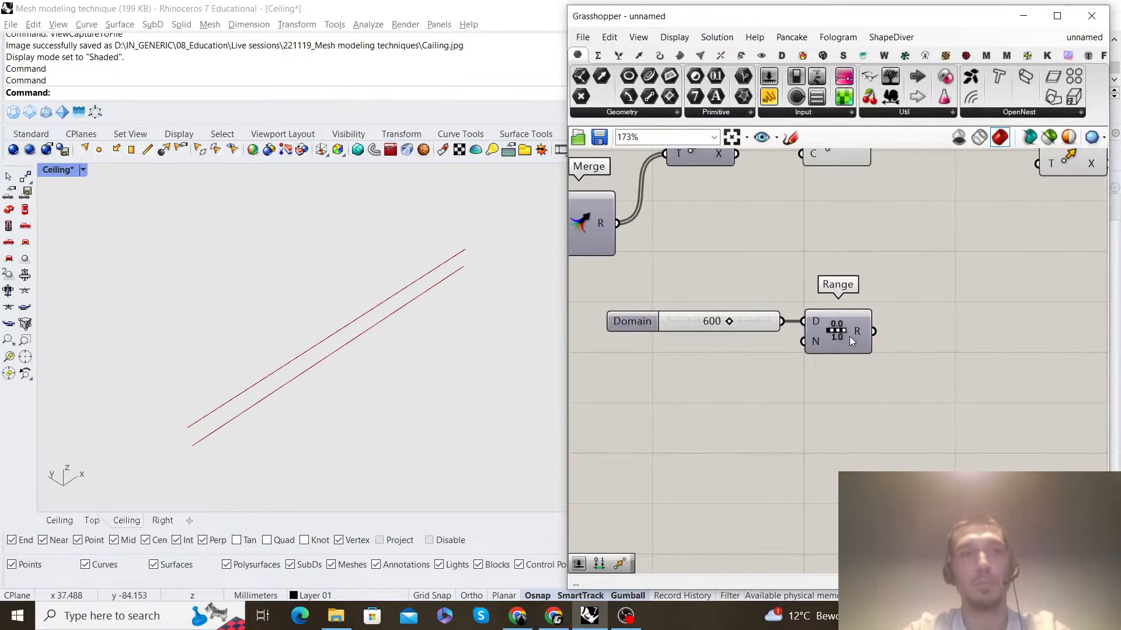
pyautogui.moveTo(849, 336); pyautogui.dragTo(934, 337)
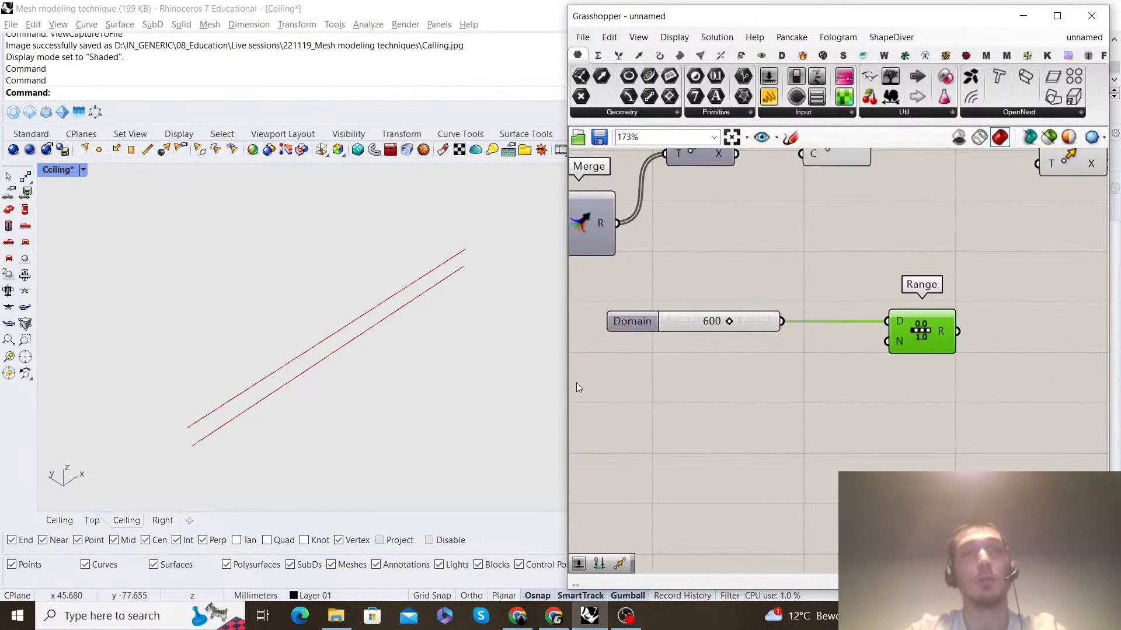
pyautogui.scroll(-3, 767, 331)
pyautogui.scroll(2, 801, 324)
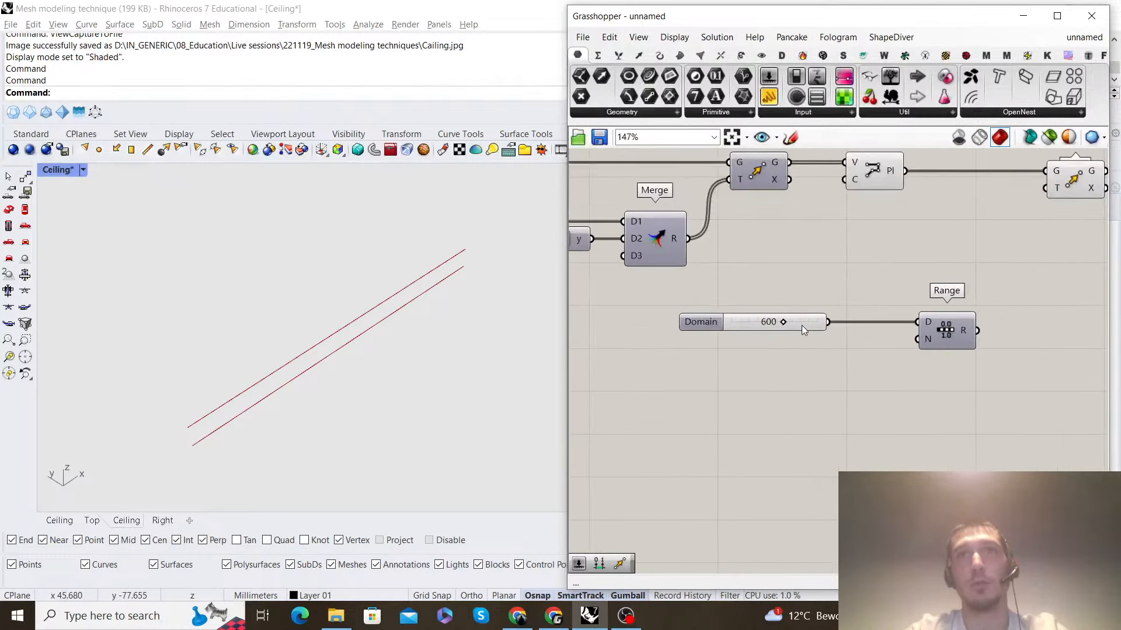
pyautogui.moveTo(801, 325); pyautogui.dragTo(712, 328)
pyautogui.click(776, 373)
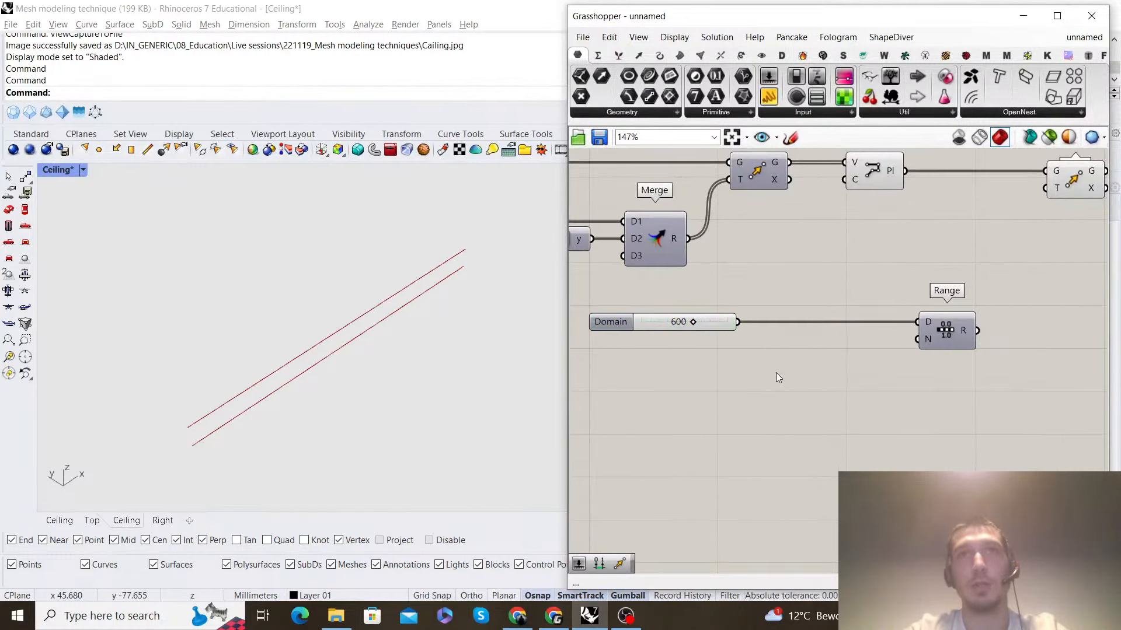
# Place a Division component below the wire between the 600 slider and Range
pyautogui.doubleClick(787, 378)
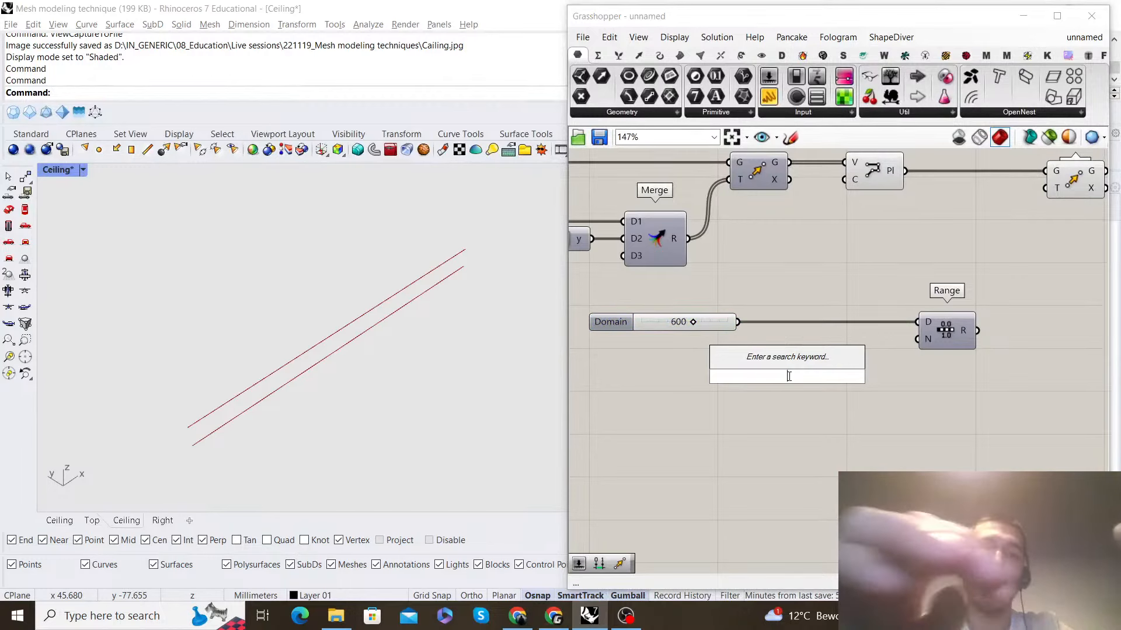
pyautogui.write('division')
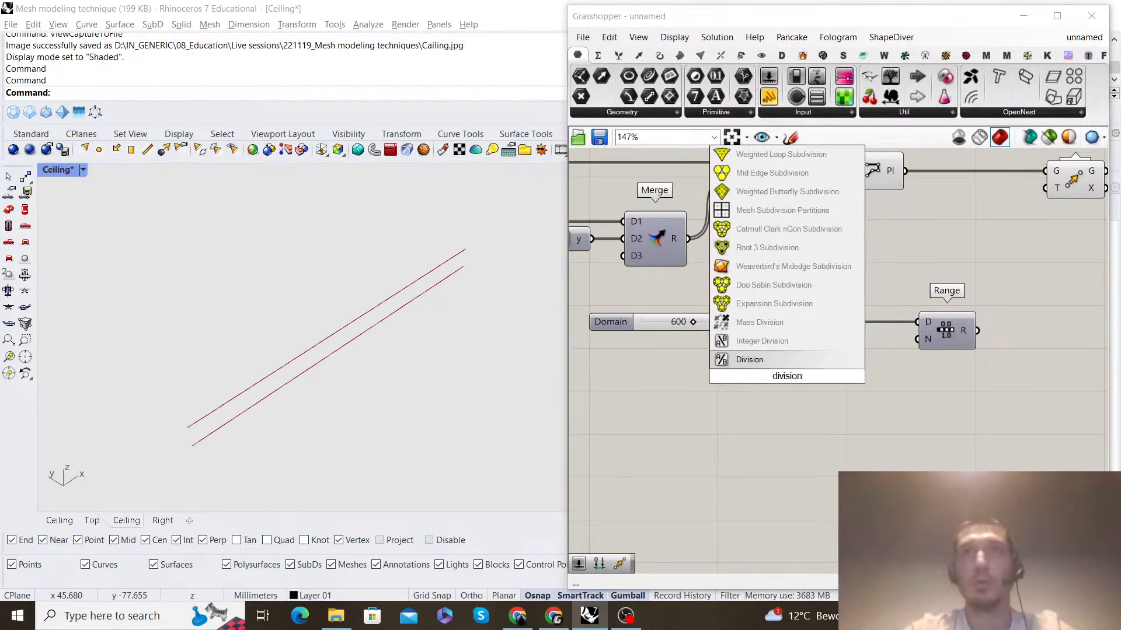
pyautogui.press('Return')
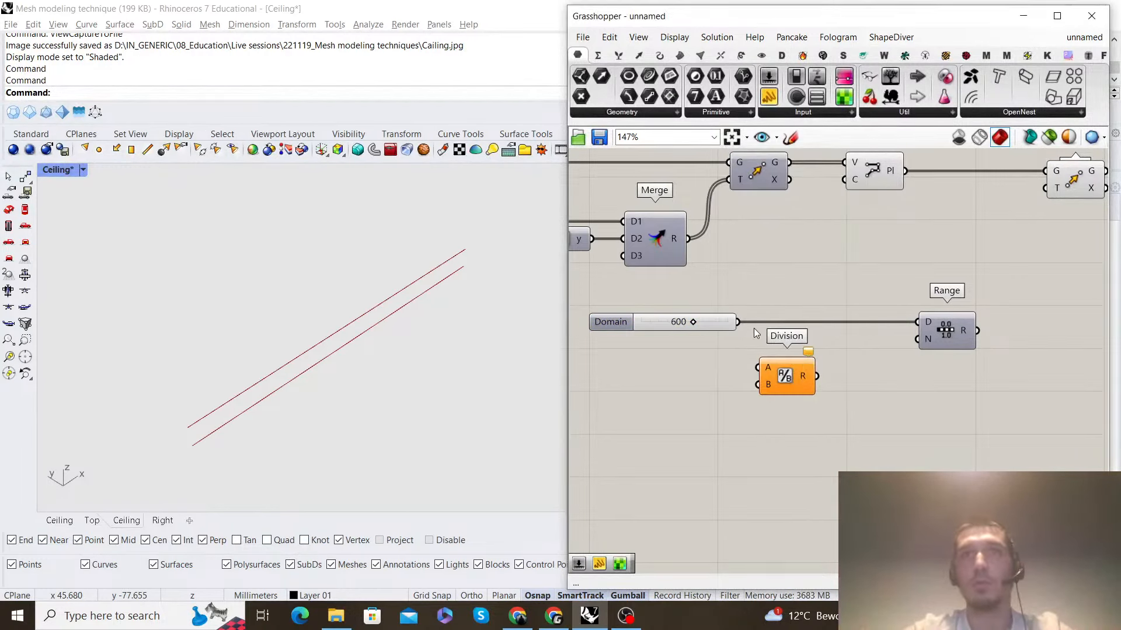
# Divide the 600 slider by a new 5.0 slider in the Division component and feed the result into Range's steps input
pyautogui.moveTo(754, 341); pyautogui.dragTo(758, 368)
pyautogui.moveTo(785, 378); pyautogui.dragTo(821, 353)
pyautogui.doubleClick(749, 399)
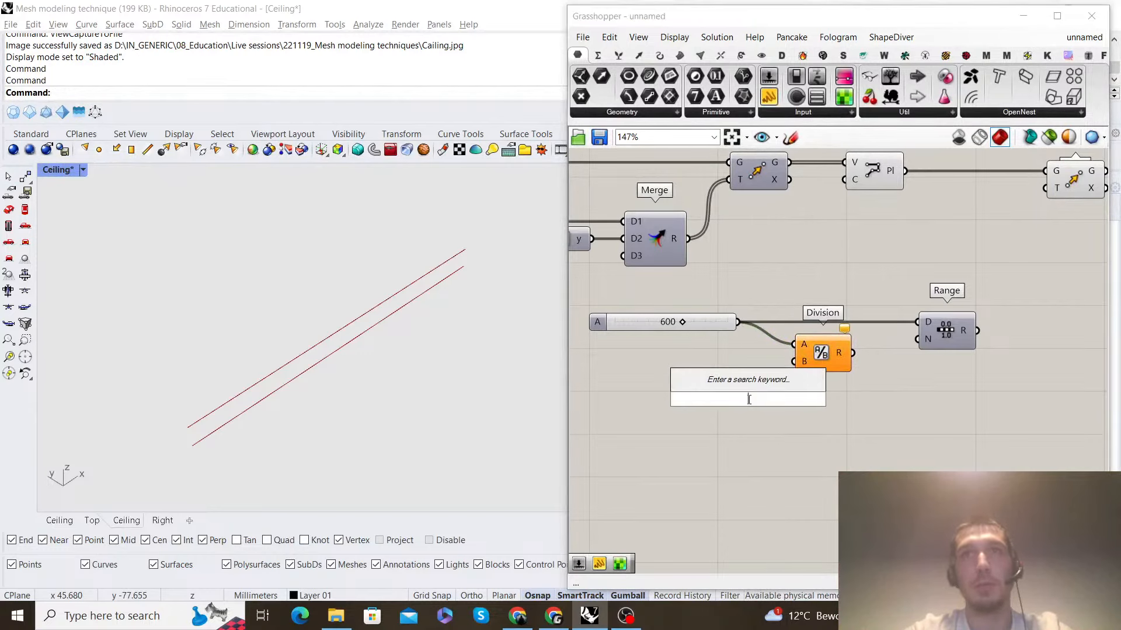
pyautogui.write('5.0')
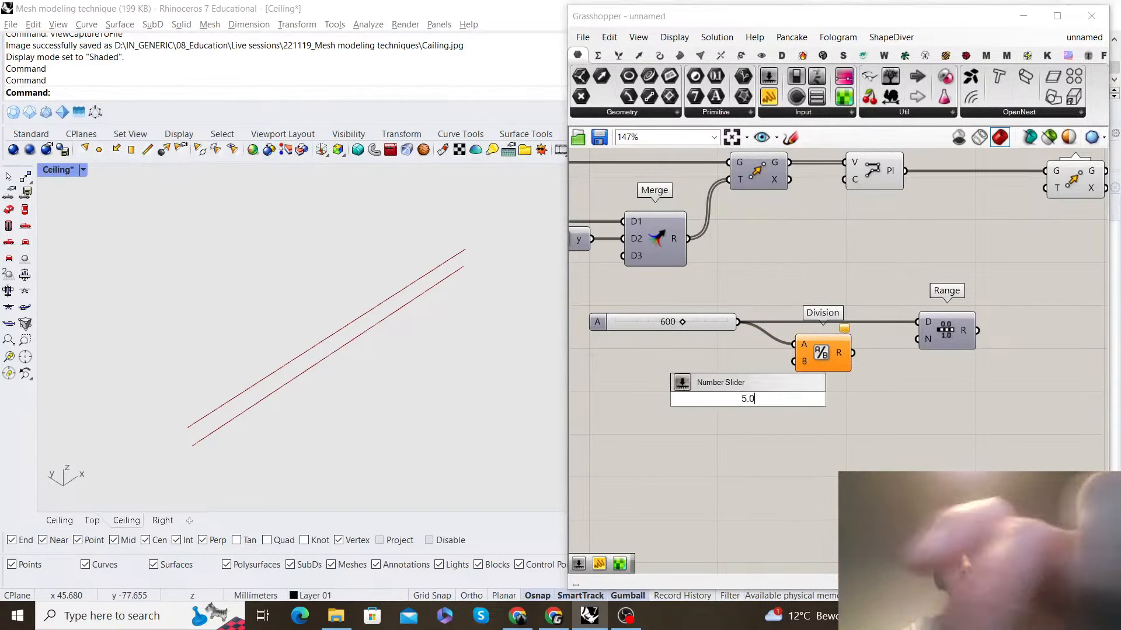
pyautogui.press('Return')
pyautogui.moveTo(793, 405); pyautogui.dragTo(732, 390)
pyautogui.moveTo(800, 373); pyautogui.dragTo(795, 362)
pyautogui.moveTo(820, 358); pyautogui.dragTo(815, 384)
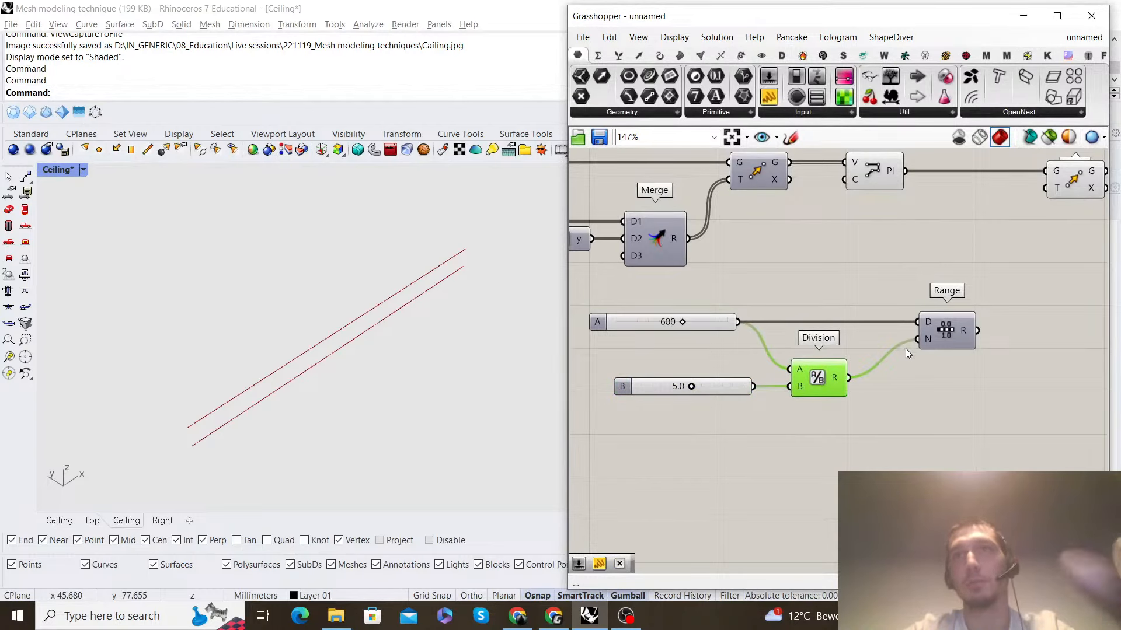
# Place a Unit Z component beside Range and connect Range's output to its factor input
pyautogui.moveTo(991, 305); pyautogui.dragTo(790, 372, button='right')
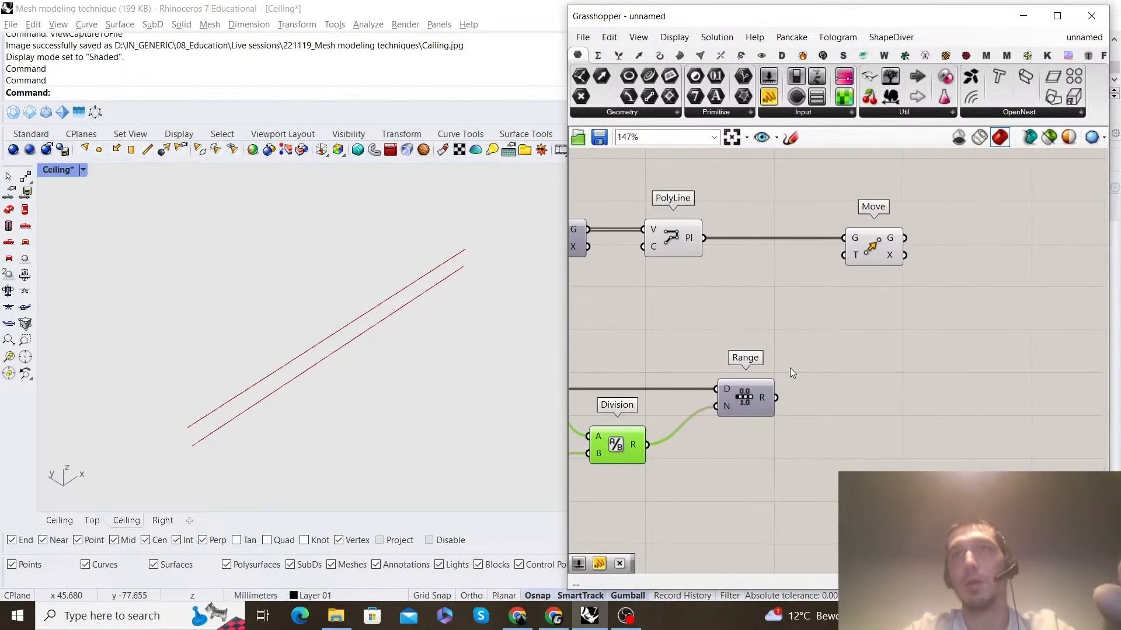
pyautogui.doubleClick(824, 331)
pyautogui.write('unit z')
pyautogui.press('Return')
pyautogui.scroll(-2, 731, 357)
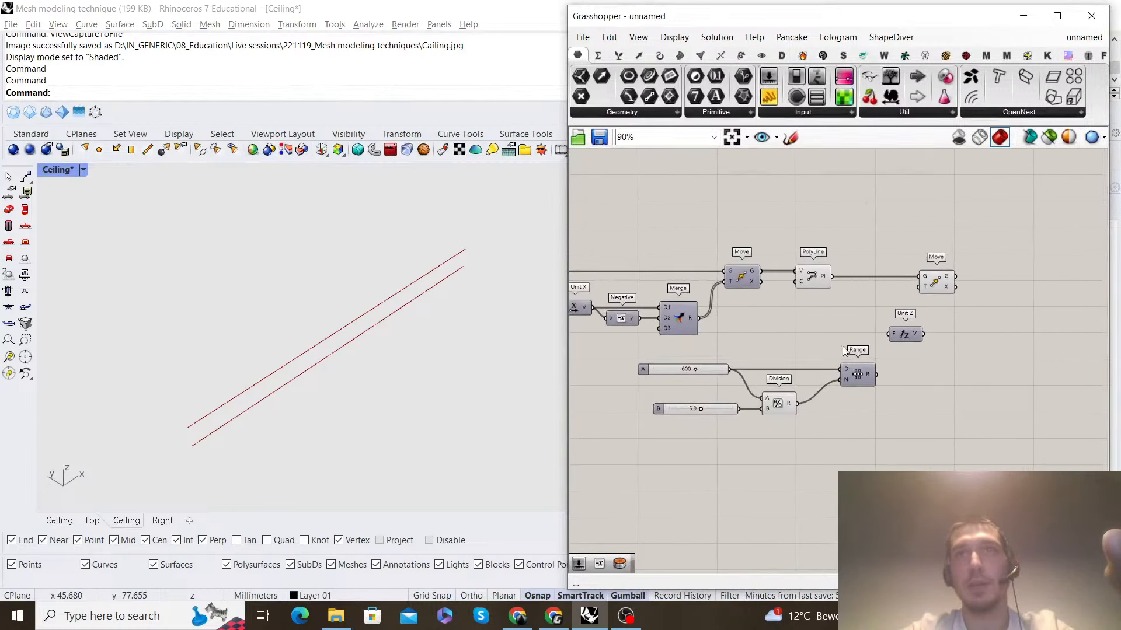
pyautogui.moveTo(676, 375); pyautogui.dragTo(799, 366, button='right')
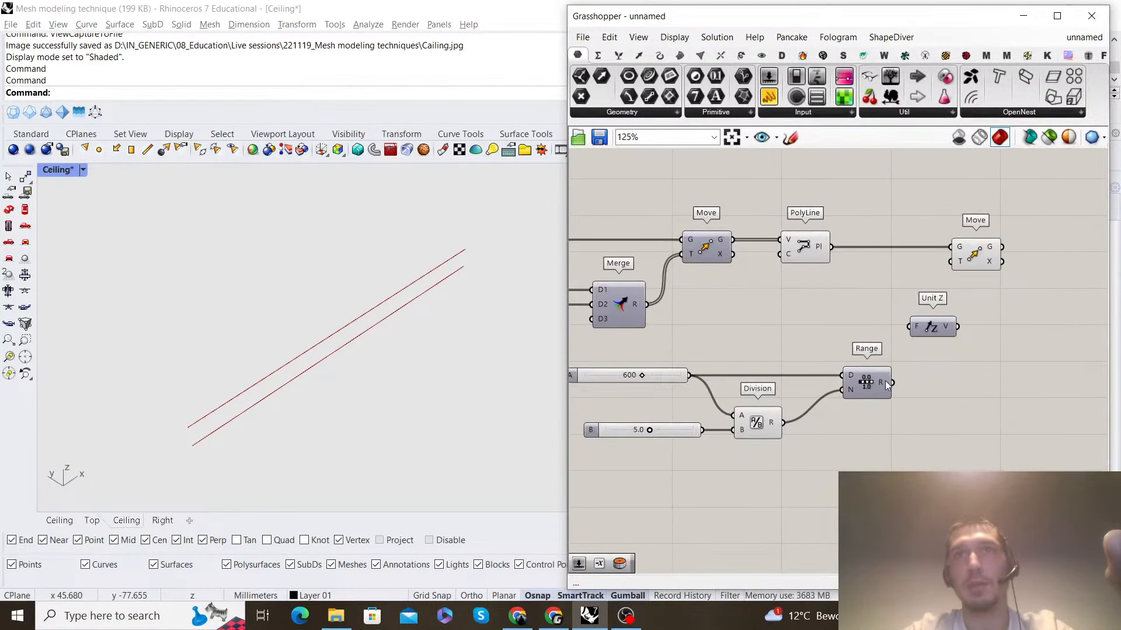
pyautogui.moveTo(885, 385)
pyautogui.moveTo(891, 383); pyautogui.dragTo(937, 383)
pyautogui.moveTo(952, 398); pyautogui.dragTo(870, 399, button='right')
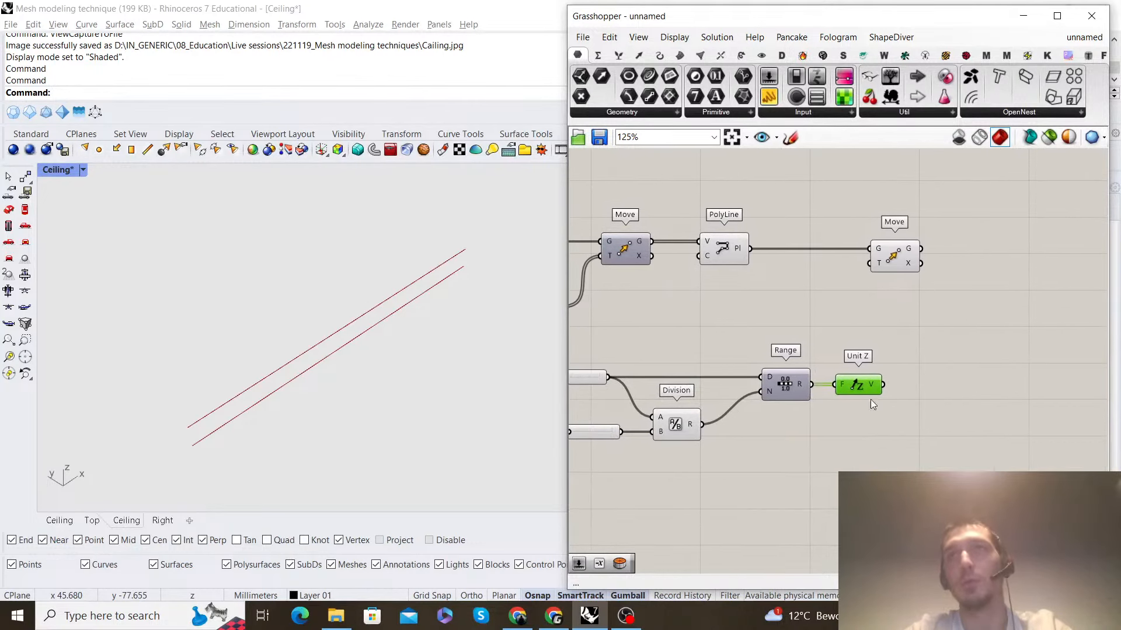
# Shift the second Move component further along and connect the Unit Z vector to its translation input
pyautogui.moveTo(886, 254); pyautogui.dragTo(940, 260)
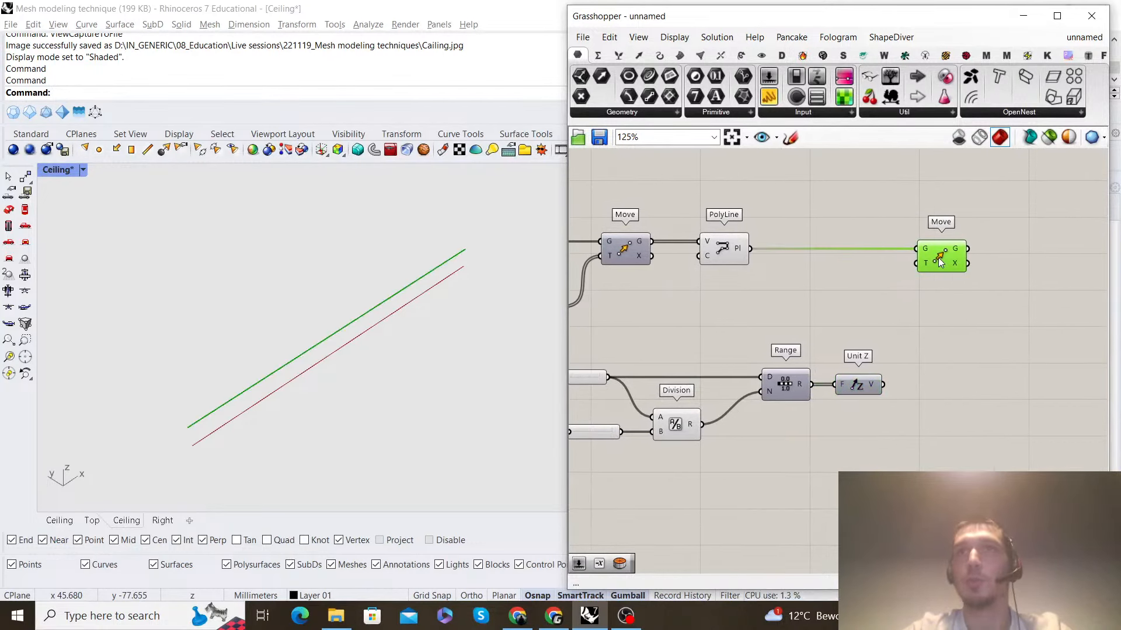
pyautogui.moveTo(883, 384); pyautogui.dragTo(917, 263)
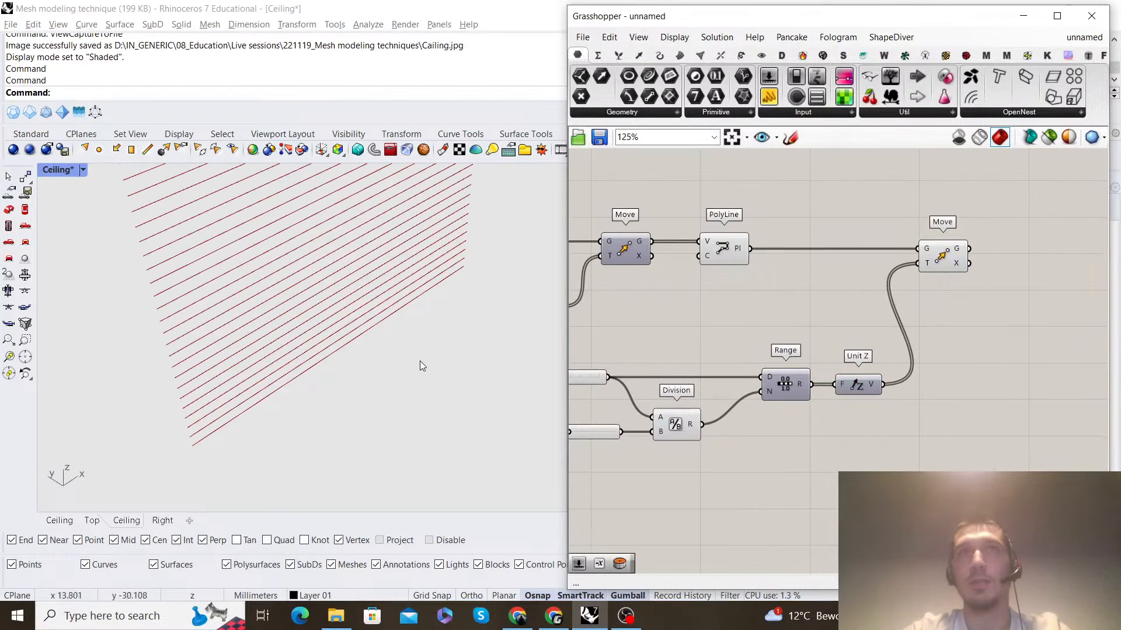
pyautogui.moveTo(397, 307); pyautogui.dragTo(318, 311, button='right')
pyautogui.scroll(-3, 879, 308)
# Set the slider that drives the Range domain to 540
pyautogui.scroll(5, 765, 376)
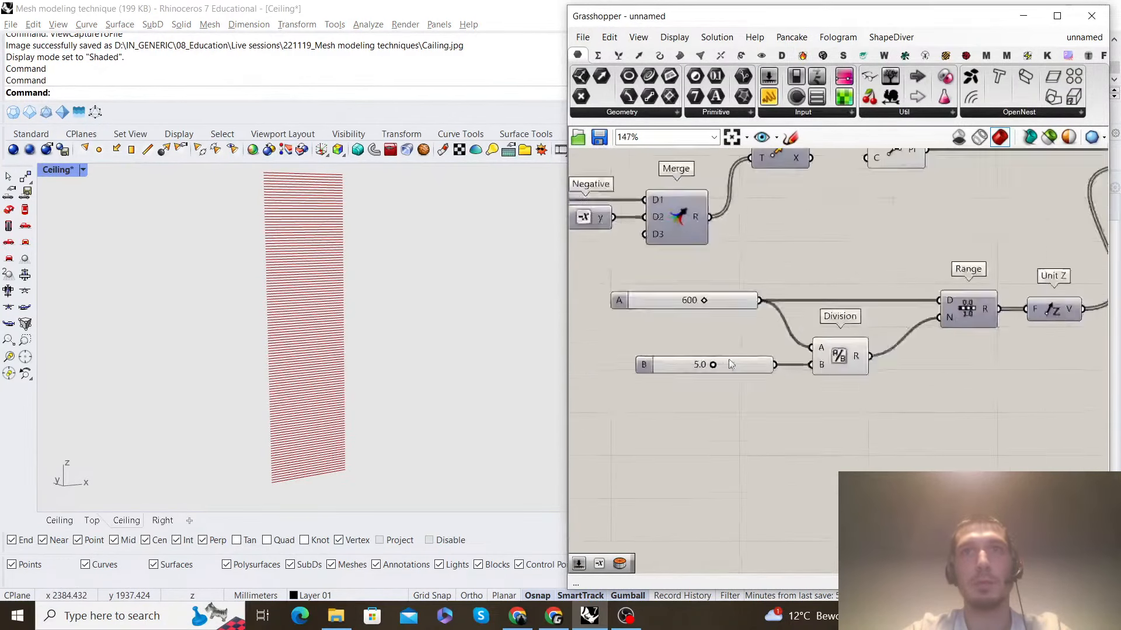
pyautogui.moveTo(745, 329); pyautogui.dragTo(733, 333)
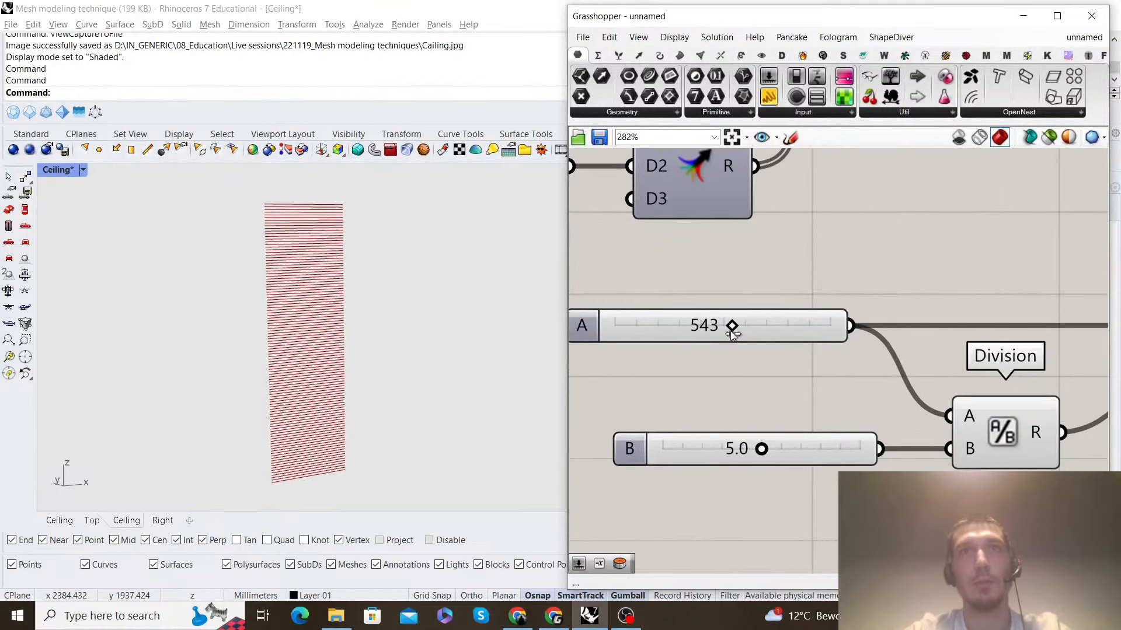
pyautogui.doubleClick(758, 331)
pyautogui.write('540')
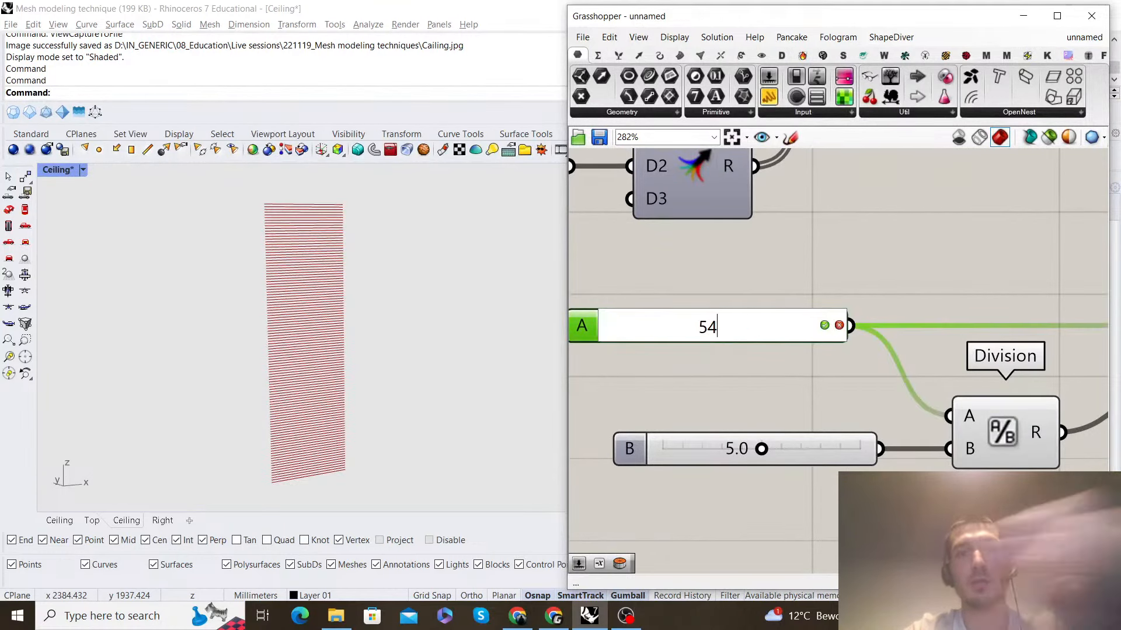
pyautogui.press('Return')
pyautogui.scroll(-4, 758, 344)
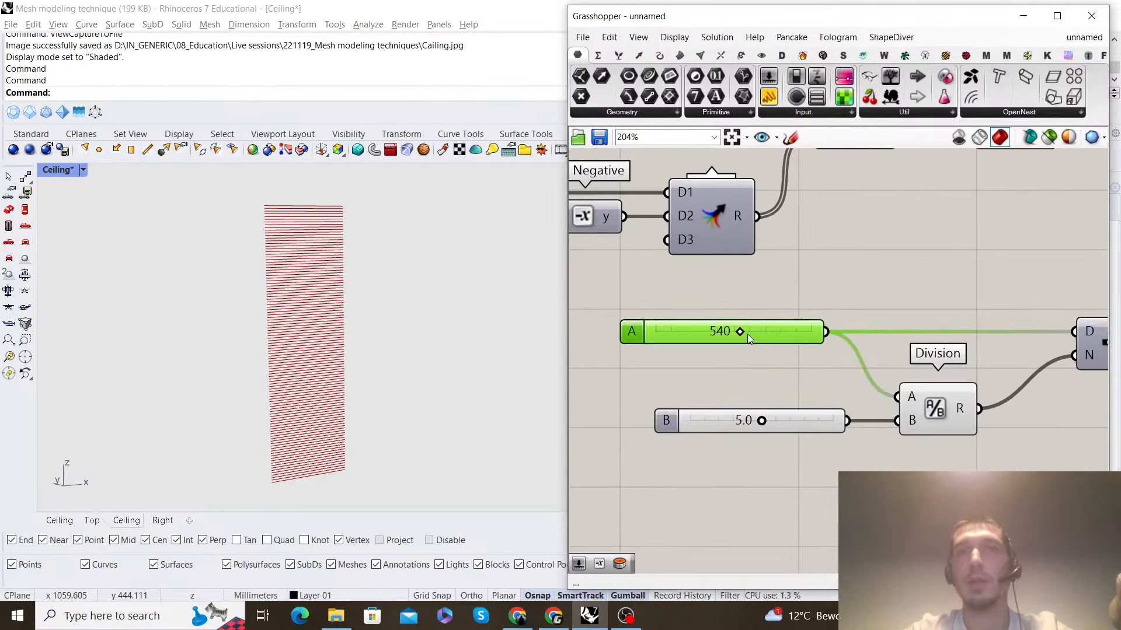
# Place a Divide Curve component after the second Move and connect the moved geometry to its curve input
pyautogui.moveTo(1080, 265); pyautogui.dragTo(815, 305, button='right')
pyautogui.scroll(2, 762, 282)
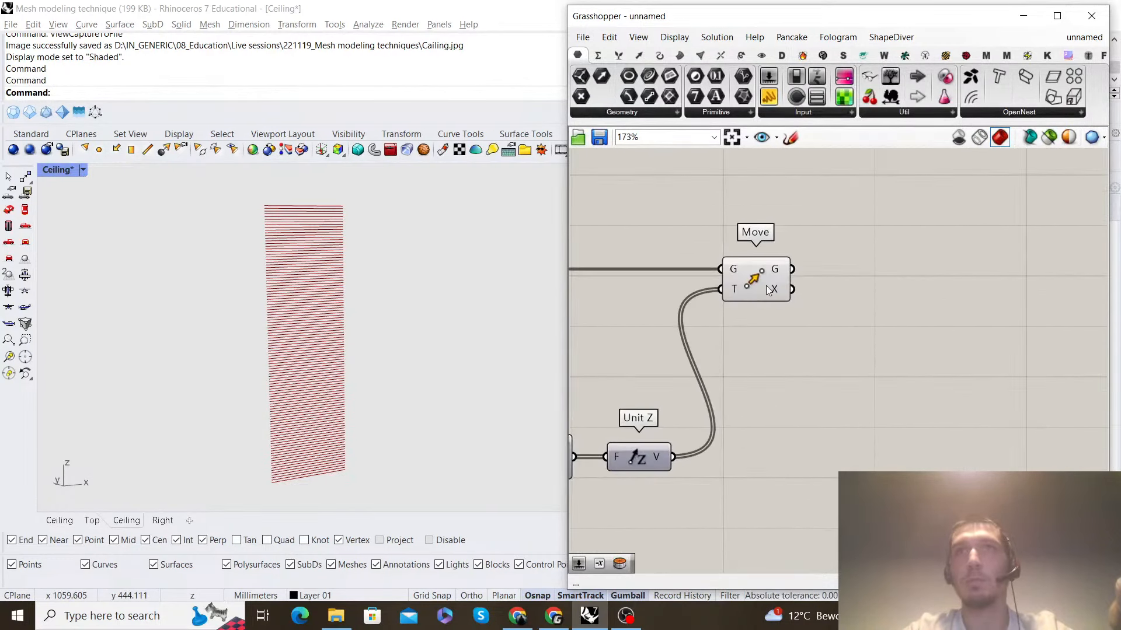
pyautogui.click(762, 282)
pyautogui.click(900, 281)
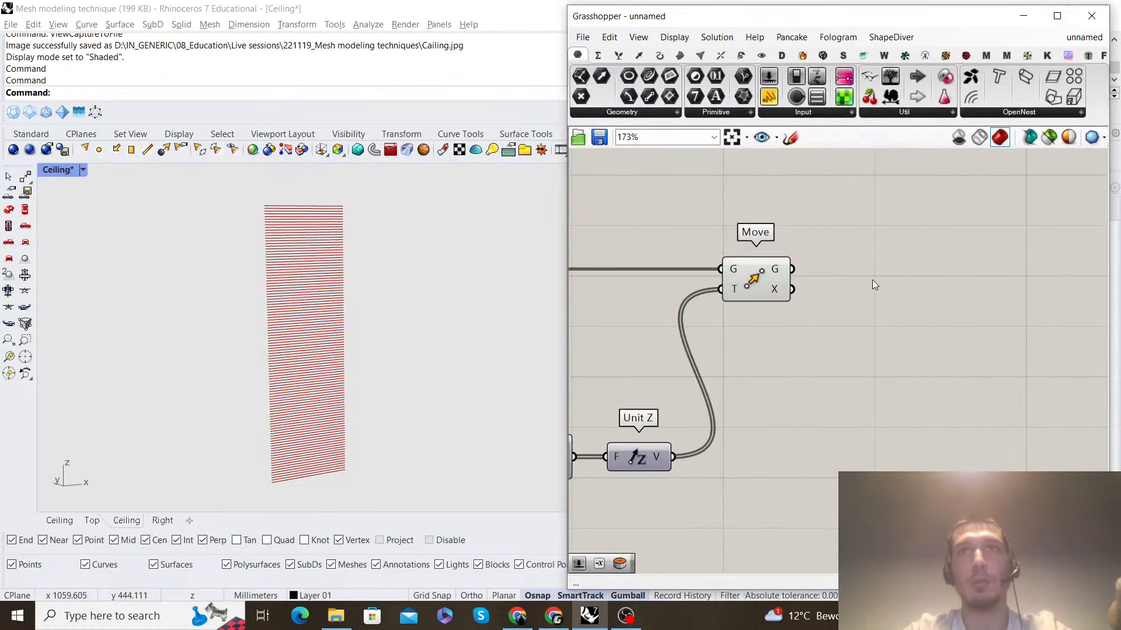
pyautogui.doubleClick(872, 279)
pyautogui.write('divide')
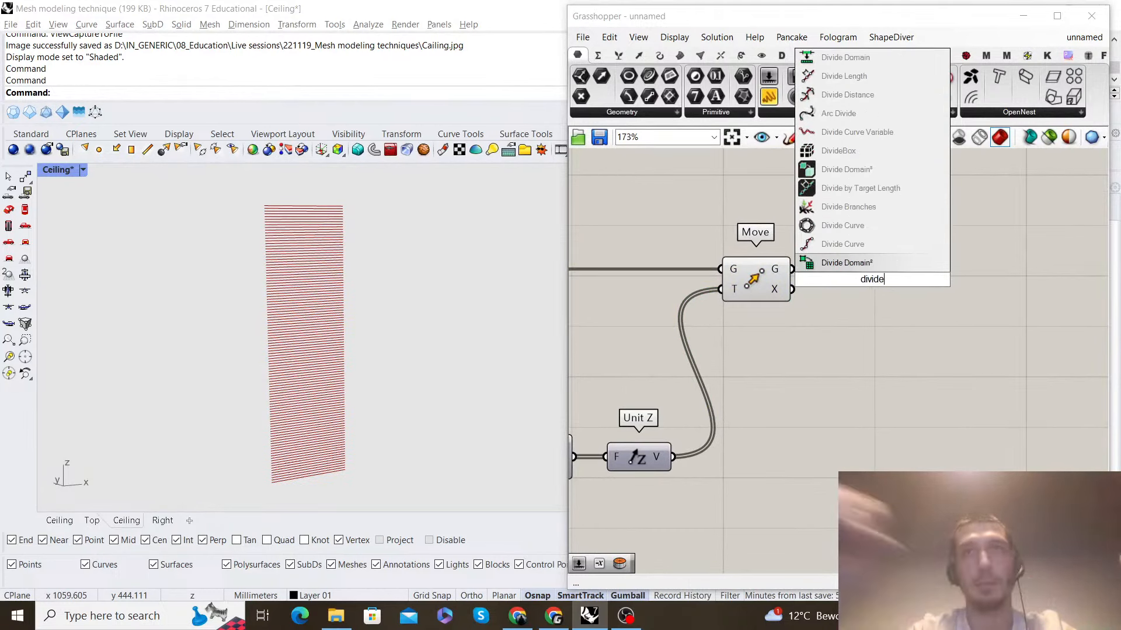
pyautogui.click(896, 255)
pyautogui.moveTo(792, 269); pyautogui.dragTo(960, 282)
pyautogui.click(919, 272)
pyautogui.click(936, 227)
pyautogui.click(854, 251)
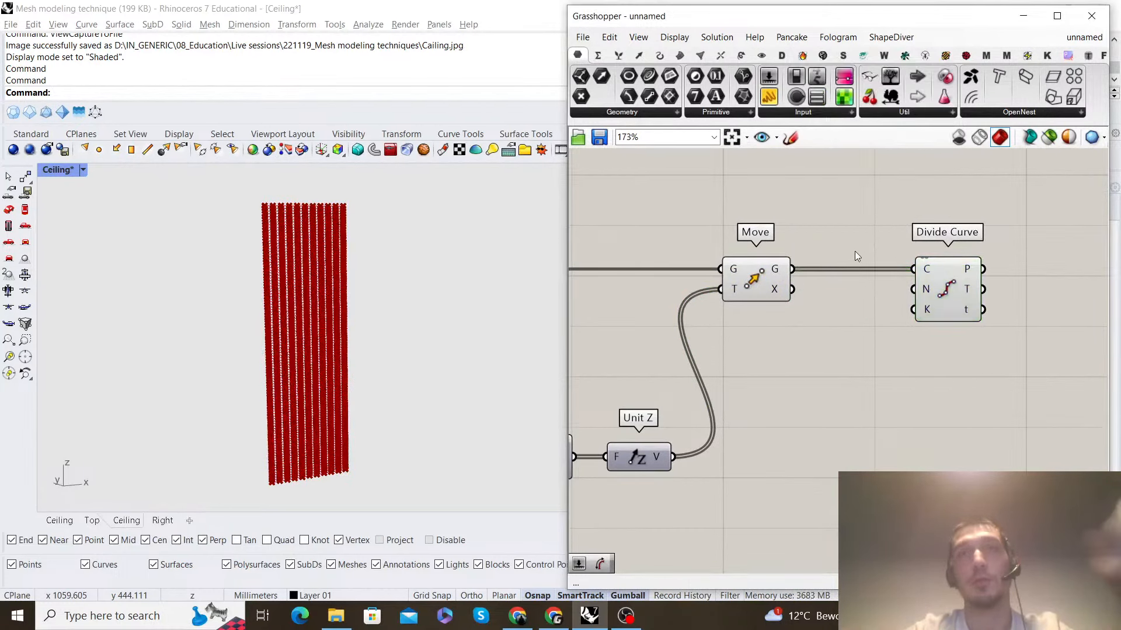
# Turn off the preview of the second Move component
pyautogui.moveTo(854, 251); pyautogui.dragTo(897, 246, button='right')
pyautogui.moveTo(868, 322); pyautogui.dragTo(805, 222)
pyautogui.middleClick(805, 221)
pyautogui.click(849, 245)
pyautogui.click(878, 226)
# Examine the component chain from Construct Point through the second Move to Divide Curve
pyautogui.scroll(-1, 885, 226)
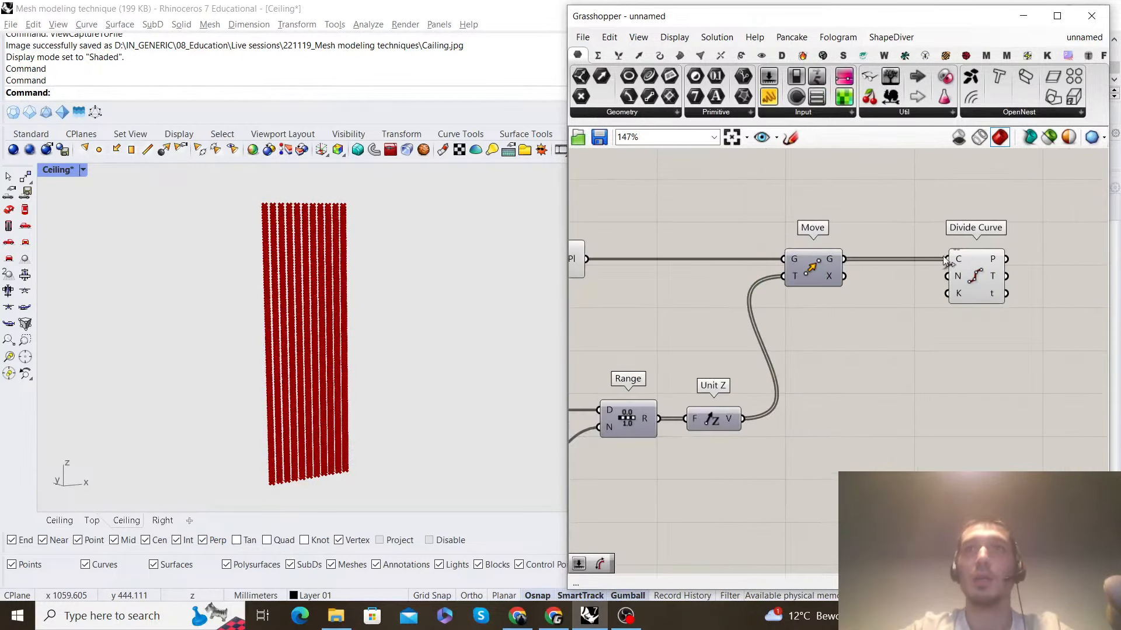
pyautogui.scroll(2, 953, 263)
pyautogui.scroll(-2, 960, 284)
pyautogui.moveTo(826, 312); pyautogui.dragTo(823, 311, button='right')
pyautogui.scroll(-3, 758, 318)
pyautogui.moveTo(745, 313); pyautogui.dragTo(879, 292, button='right')
pyautogui.scroll(-1, 712, 315)
pyautogui.scroll(1, 905, 299)
pyautogui.scroll(-1, 933, 304)
pyautogui.moveTo(703, 318); pyautogui.dragTo(823, 300, button='right')
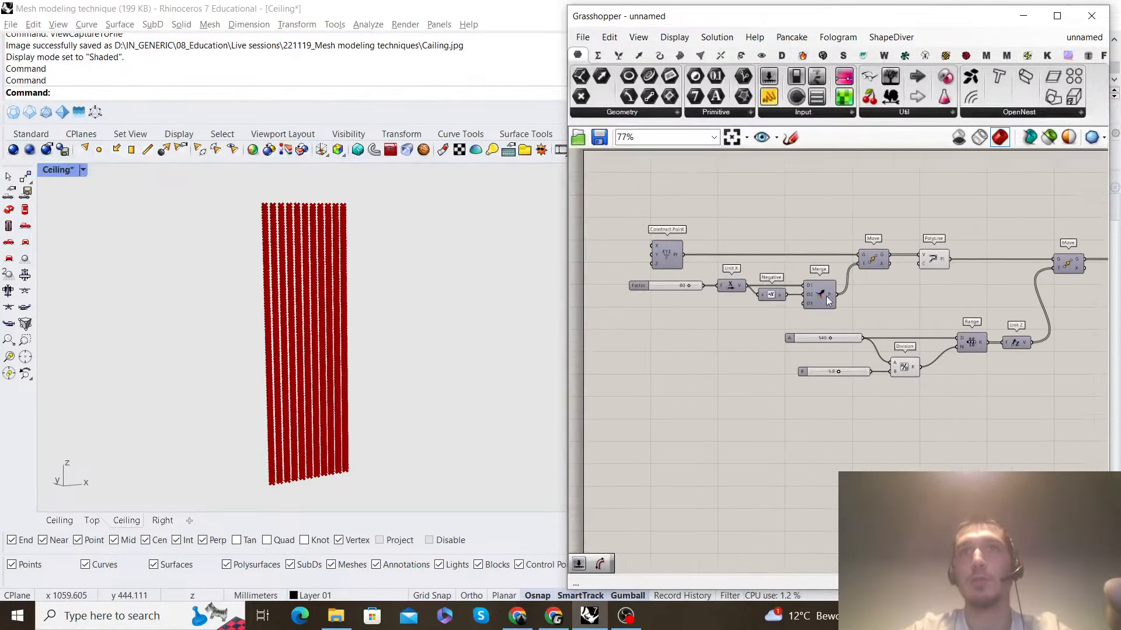
pyautogui.scroll(2, 823, 300)
pyautogui.scroll(-3, 1003, 296)
pyautogui.moveTo(1012, 292); pyautogui.dragTo(736, 301, button='right')
pyautogui.scroll(3, 738, 294)
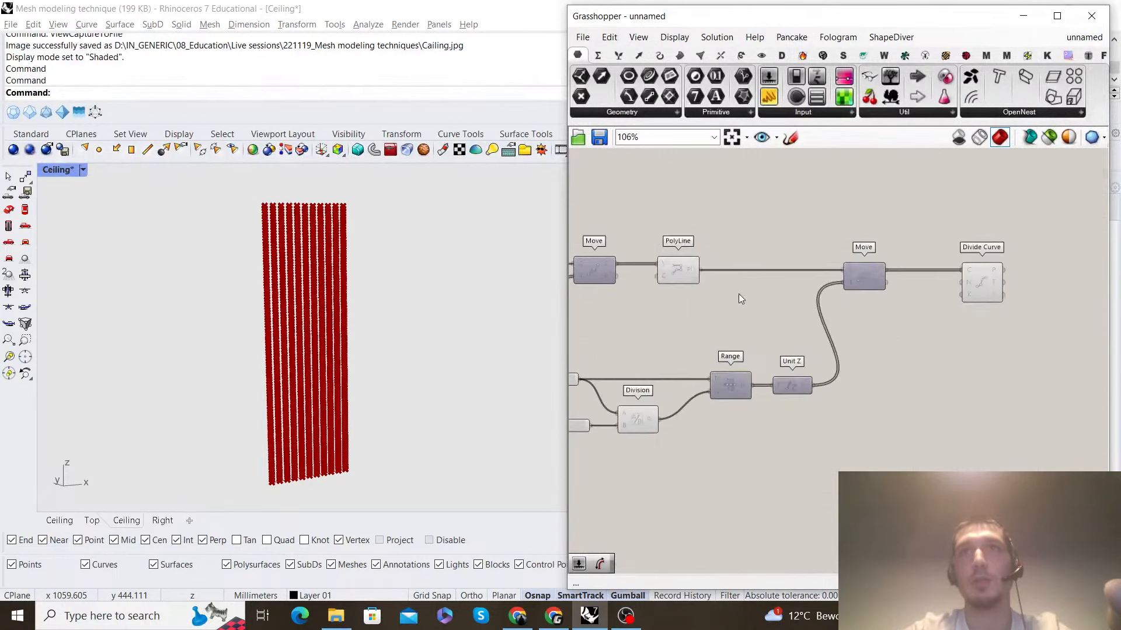
pyautogui.moveTo(895, 297); pyautogui.dragTo(774, 305, button='right')
pyautogui.scroll(2, 862, 284)
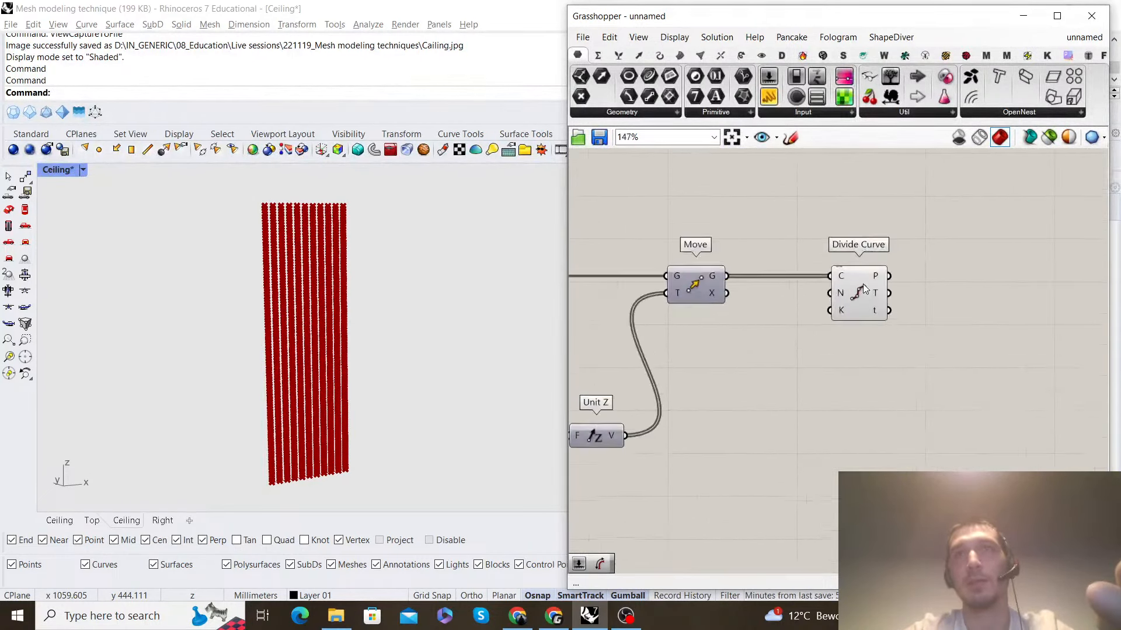
# Place a curve Length component after the PolyLine component and connect the polyline to its curve input
pyautogui.scroll(-2, 701, 278)
pyautogui.moveTo(583, 323); pyautogui.dragTo(704, 320, button='right')
pyautogui.scroll(2, 704, 319)
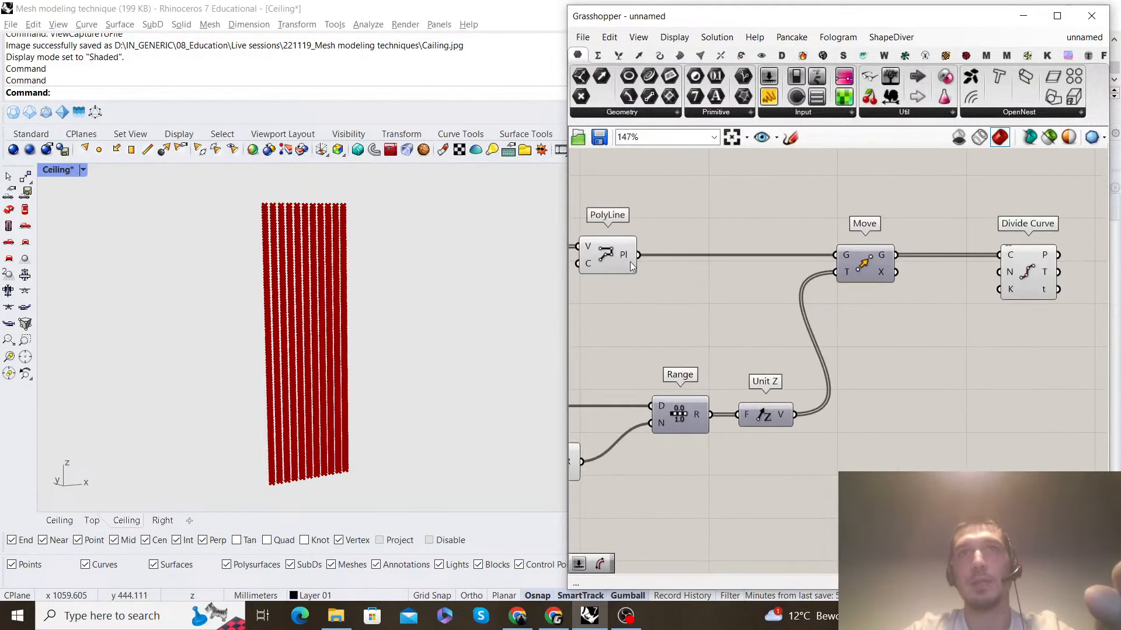
pyautogui.doubleClick(699, 309)
pyautogui.write('leng')
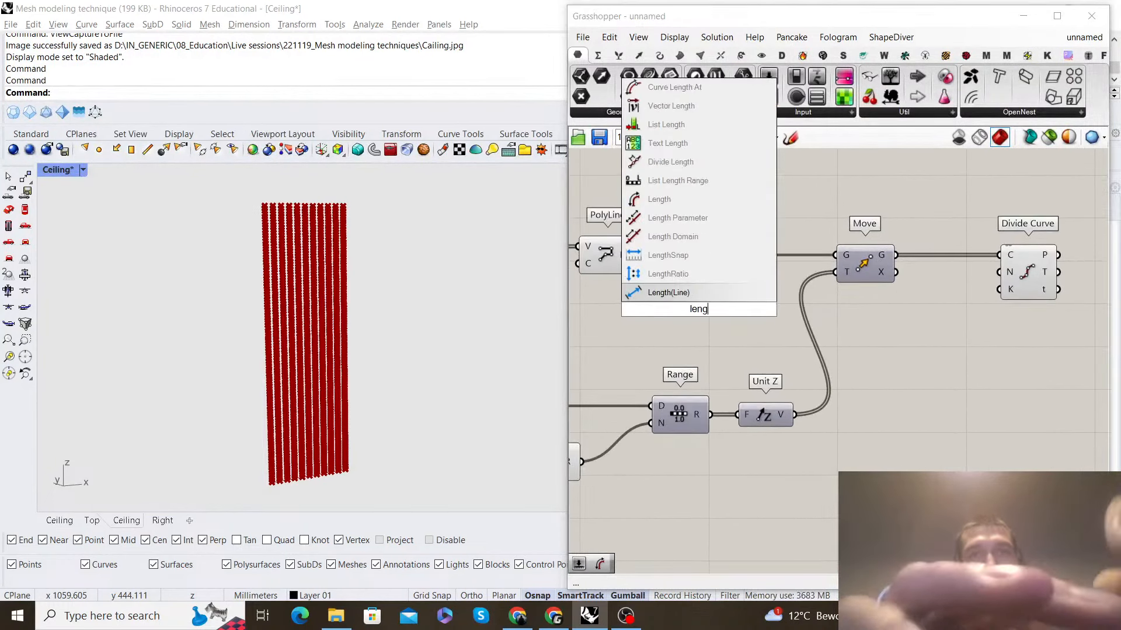
pyautogui.write('th')
pyautogui.press('Return')
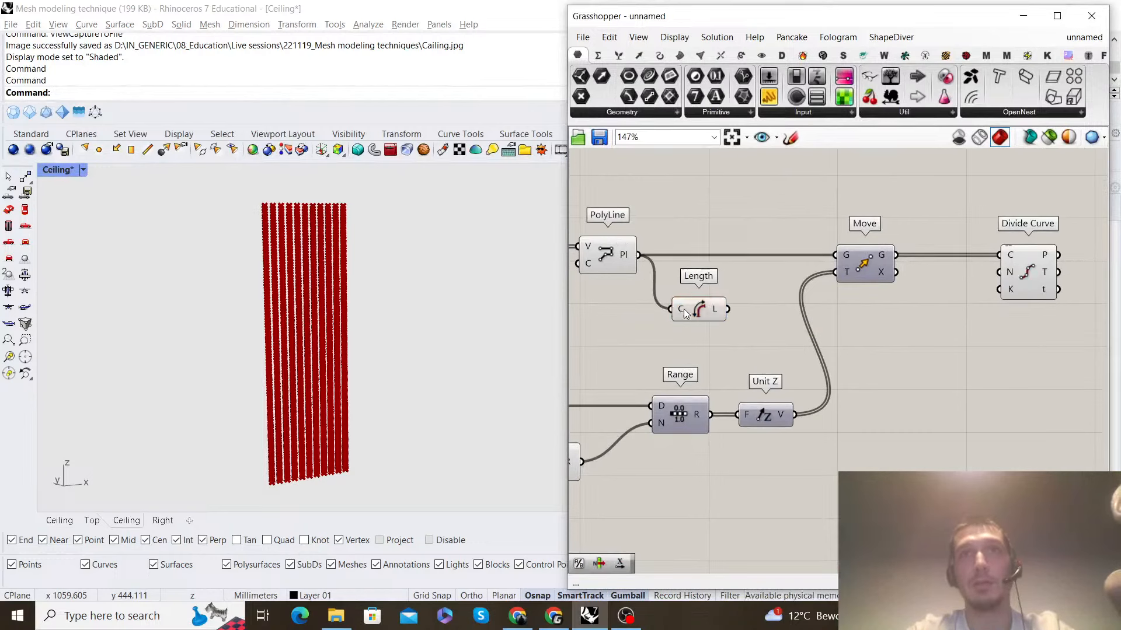
pyautogui.moveTo(686, 314); pyautogui.dragTo(722, 320)
# Add a second Division component that divides the polyline length by the 5.0 slider
pyautogui.doubleClick(896, 320)
pyautogui.write('d')
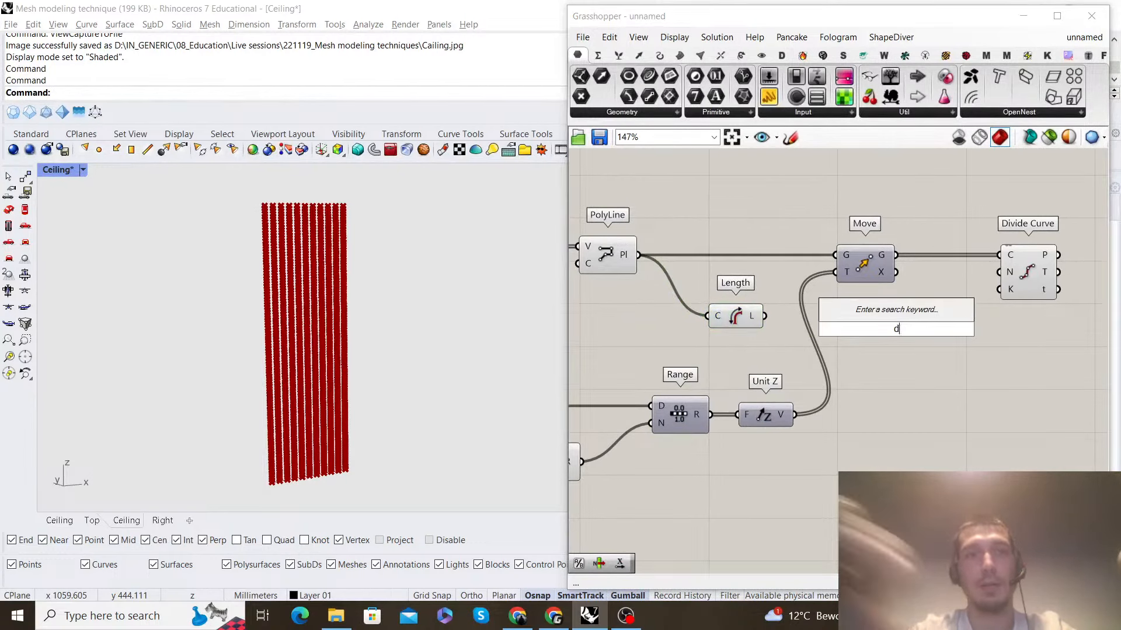
pyautogui.write('ivisi')
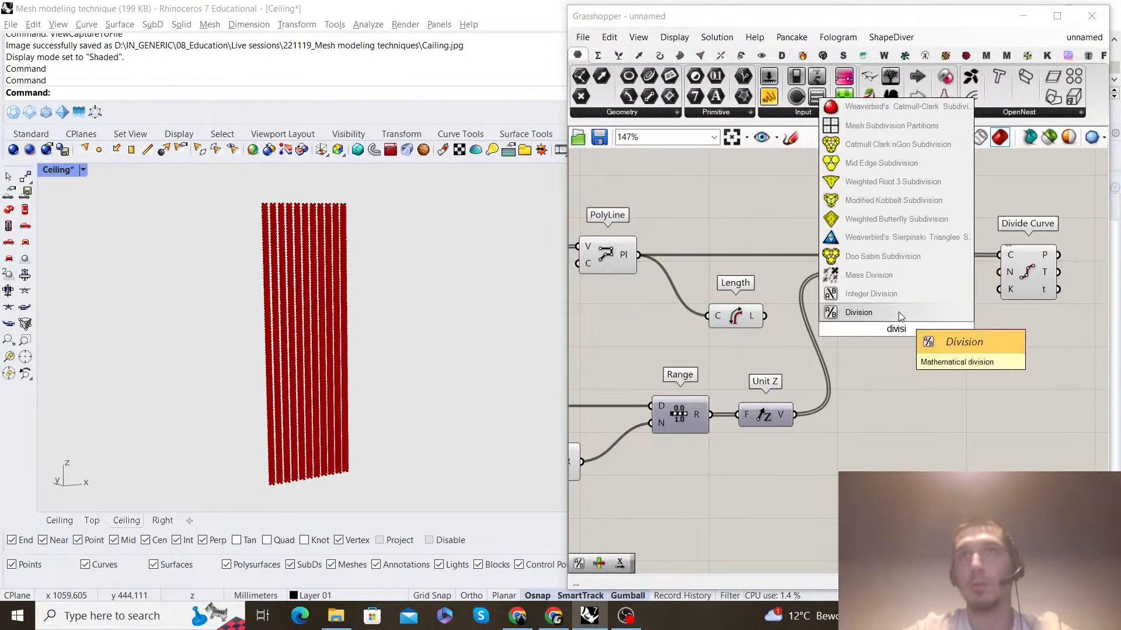
pyautogui.click(899, 312)
pyautogui.moveTo(764, 316); pyautogui.dragTo(874, 325)
pyautogui.scroll(-2, 875, 325)
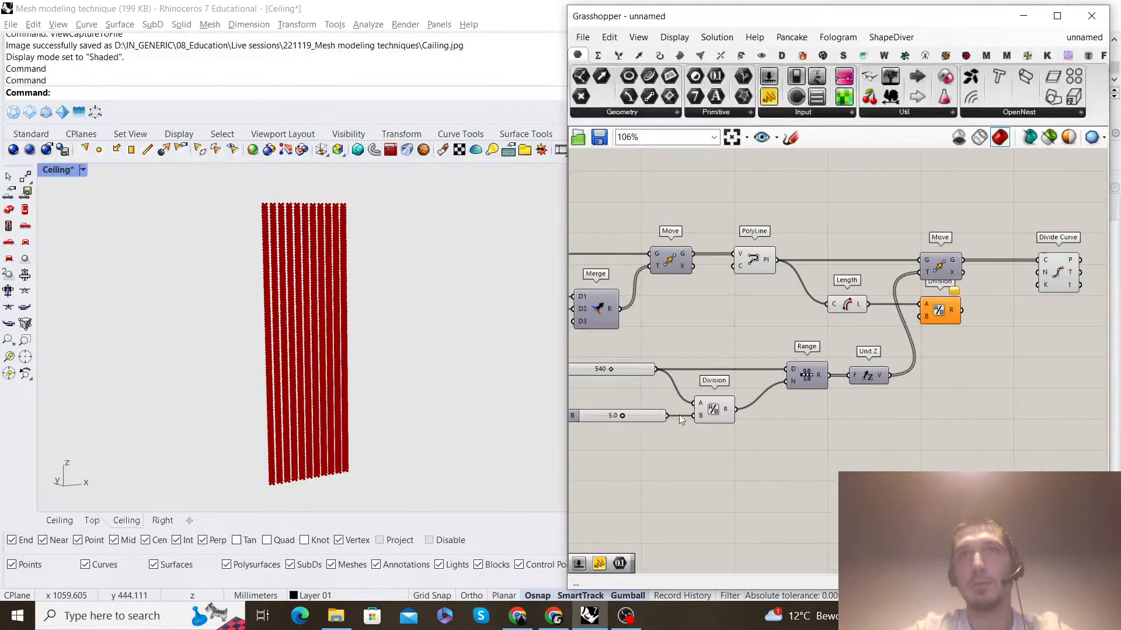
pyautogui.moveTo(702, 399); pyautogui.dragTo(924, 322)
pyautogui.moveTo(973, 323); pyautogui.dragTo(751, 347, button='right')
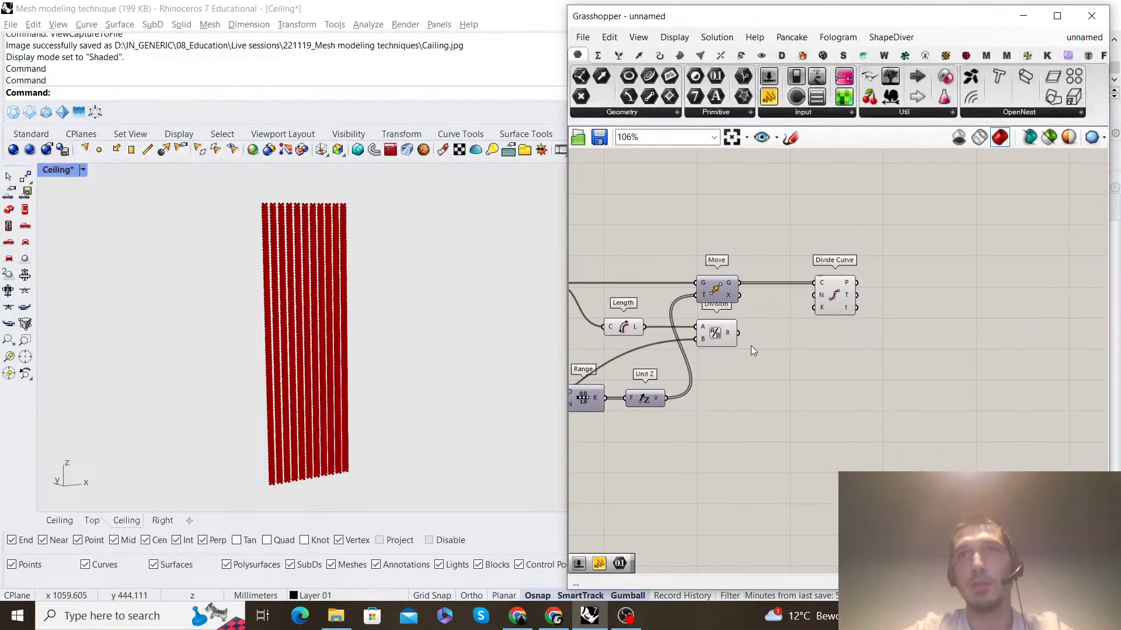
# Connect the result of the length Division to the count input of Divide Curve
pyautogui.scroll(2, 751, 346)
pyautogui.moveTo(733, 328); pyautogui.dragTo(833, 277)
pyautogui.click(901, 301)
pyautogui.scroll(5, 283, 364)
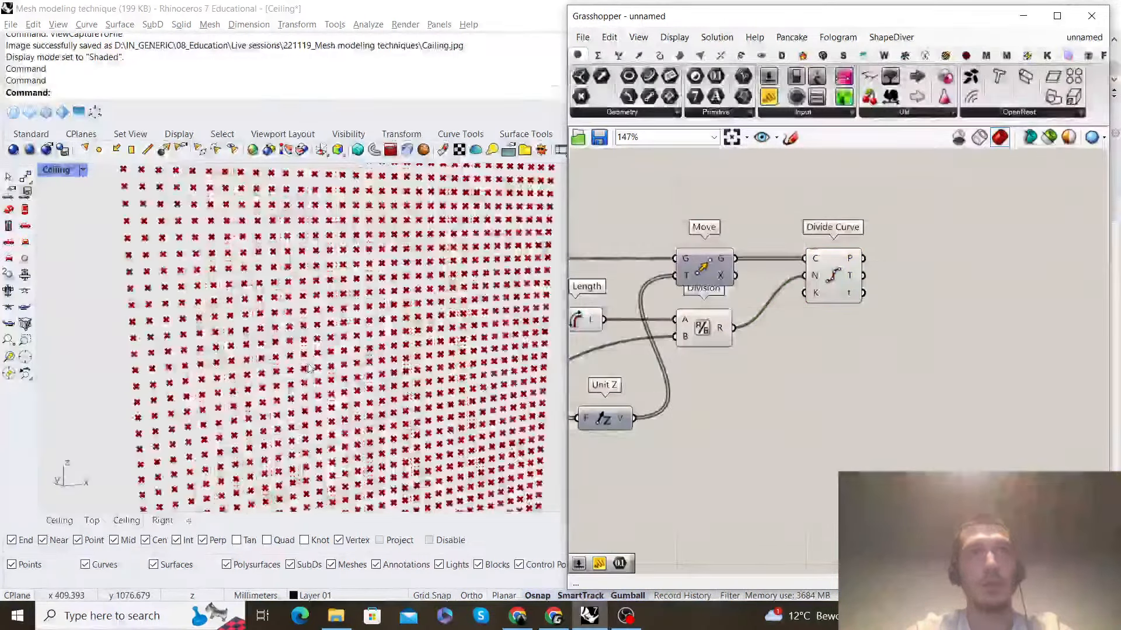
pyautogui.scroll(-3, 315, 356)
pyautogui.moveTo(320, 348)
pyautogui.mouseDown(button='right')
pyautogui.moveTo(278, 342)
pyautogui.moveTo(315, 346)
pyautogui.mouseUp(button='right')
pyautogui.scroll(-6, 279, 342)
pyautogui.scroll(-3, 318, 347)
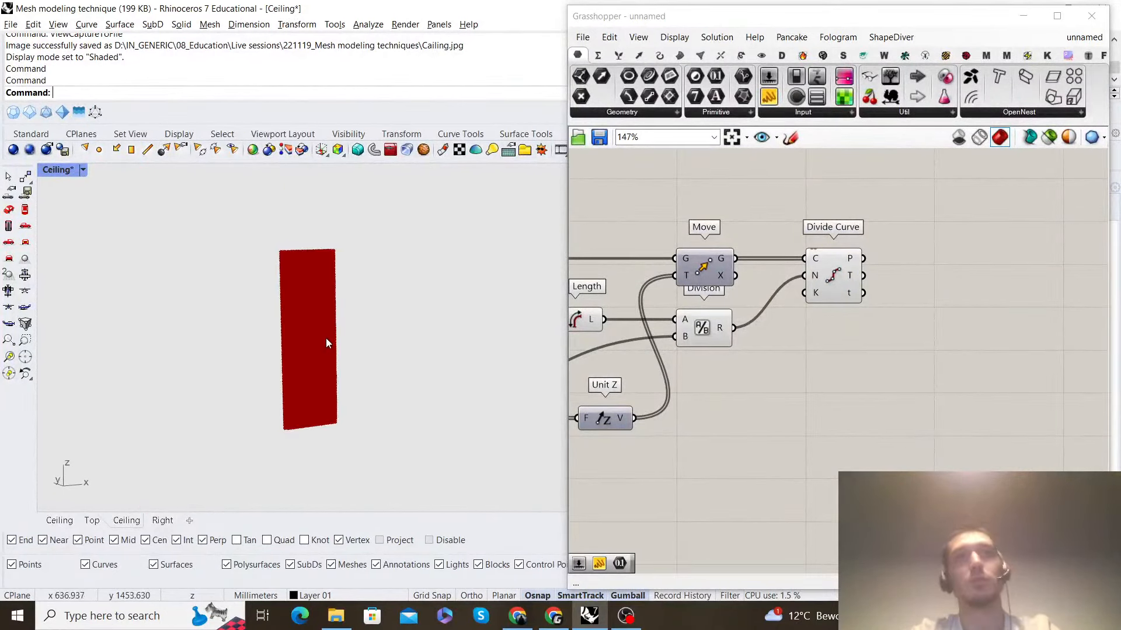
pyautogui.scroll(-1, 817, 333)
# Place a PolyLine component after Divide Curve and connect the division points to its vertices input
pyautogui.scroll(3, 805, 335)
pyautogui.click(698, 327)
pyautogui.doubleClick(859, 302)
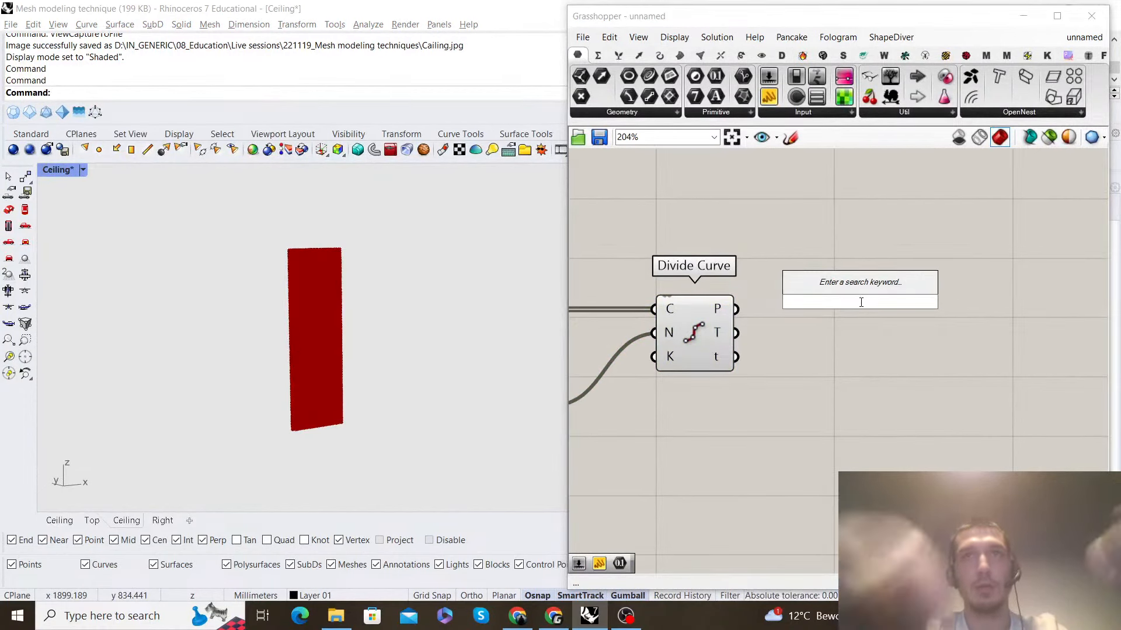
pyautogui.scroll(-2, 741, 324)
pyautogui.moveTo(738, 319)
pyautogui.mouseDown(button='right')
pyautogui.moveTo(905, 300)
pyautogui.moveTo(744, 325)
pyautogui.mouseUp(button='right')
pyautogui.scroll(2, 744, 325)
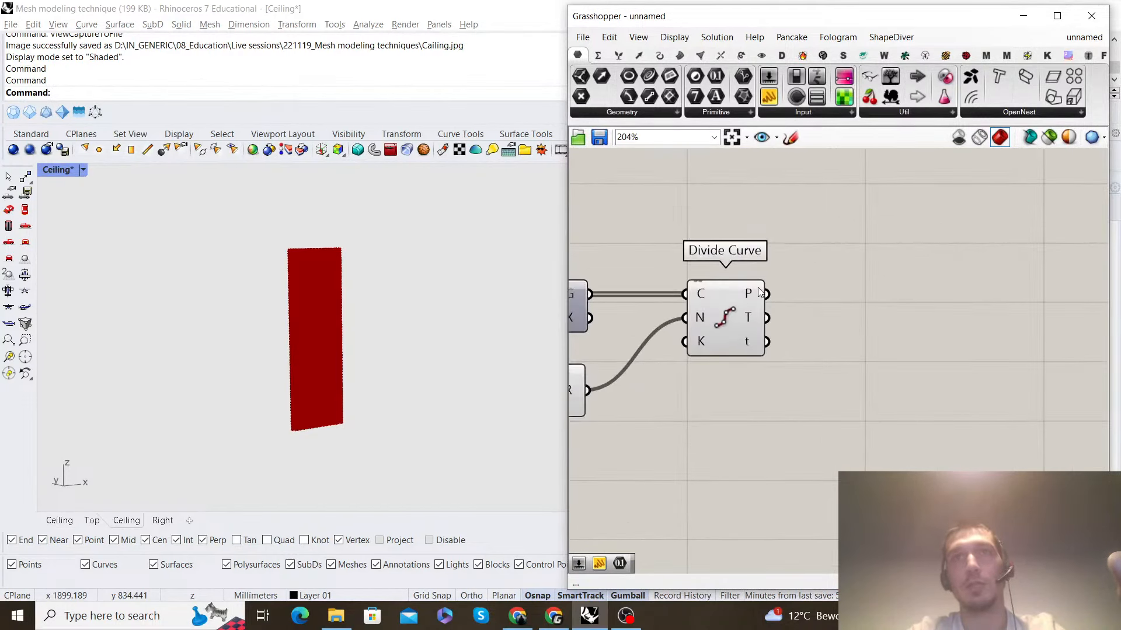
pyautogui.doubleClick(840, 283)
pyautogui.write('p')
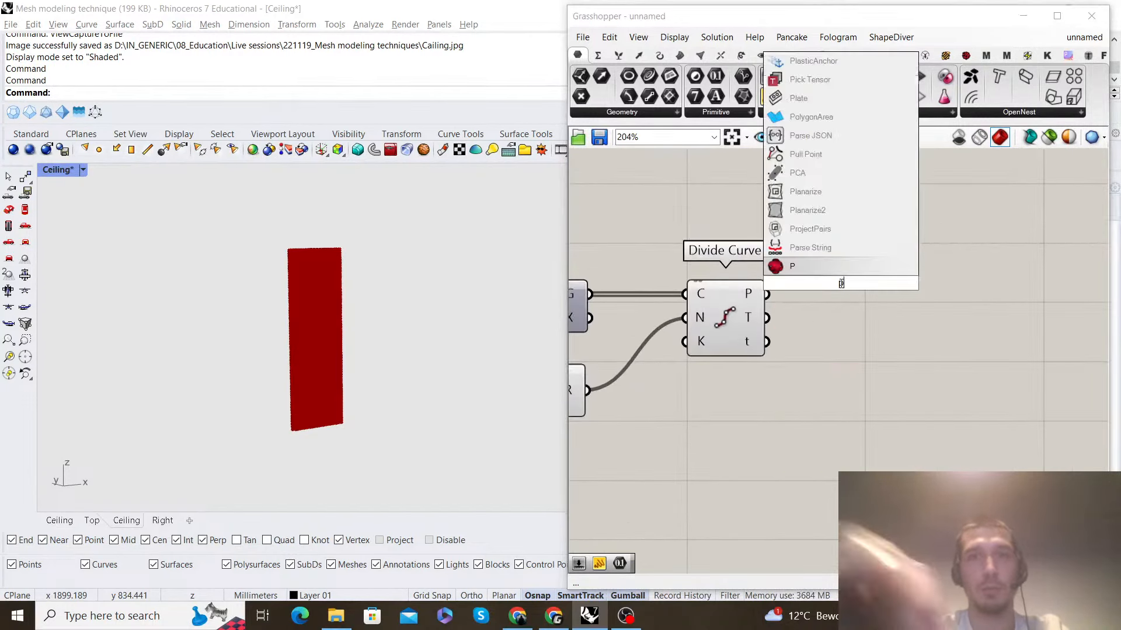
pyautogui.write('olyline')
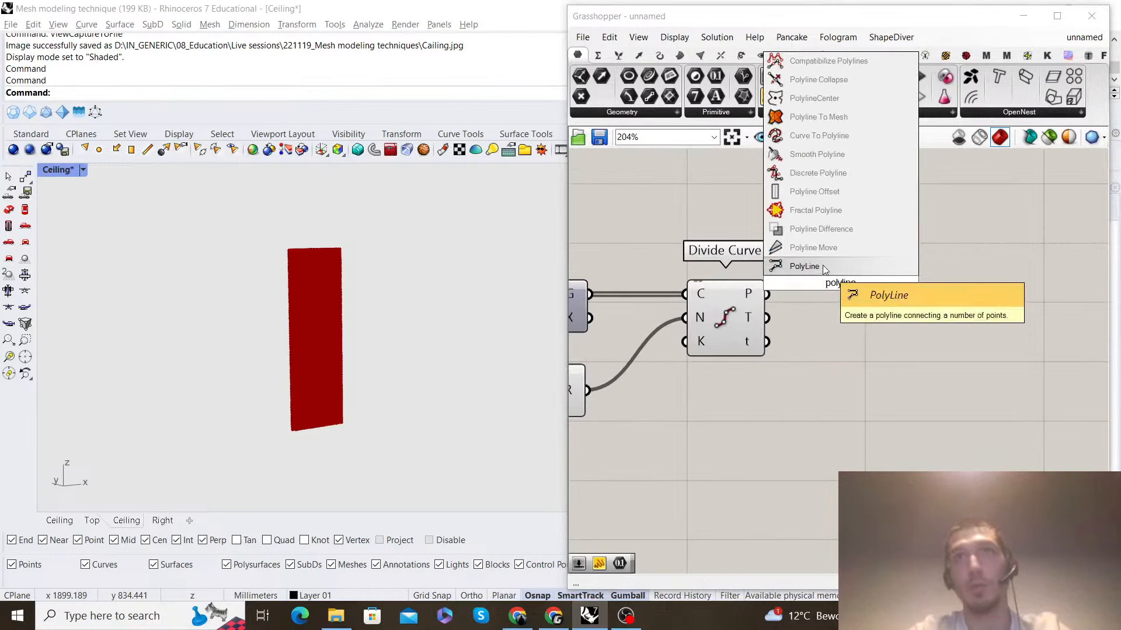
pyautogui.click(817, 266)
pyautogui.moveTo(792, 269); pyautogui.dragTo(795, 270)
pyautogui.moveTo(830, 274); pyautogui.dragTo(894, 294)
# Turn off the preview of the Divide Curve component
pyautogui.moveTo(802, 369); pyautogui.dragTo(701, 208)
pyautogui.rightClick(702, 208)
pyautogui.click(739, 227)
pyautogui.click(797, 232)
pyautogui.moveTo(910, 288); pyautogui.dragTo(796, 285, button='right')
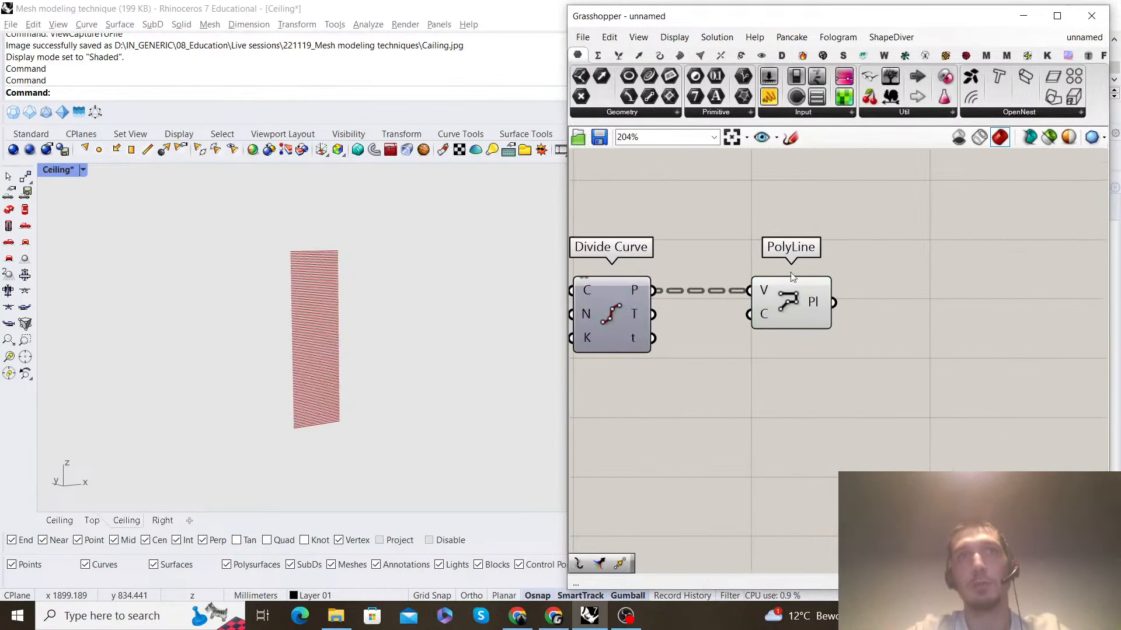
# Place an Explode component after PolyLine, connect the polyline output to its curve input, and align the two
pyautogui.scroll(2, 796, 286)
pyautogui.doubleClick(959, 292)
pyautogui.write('explode')
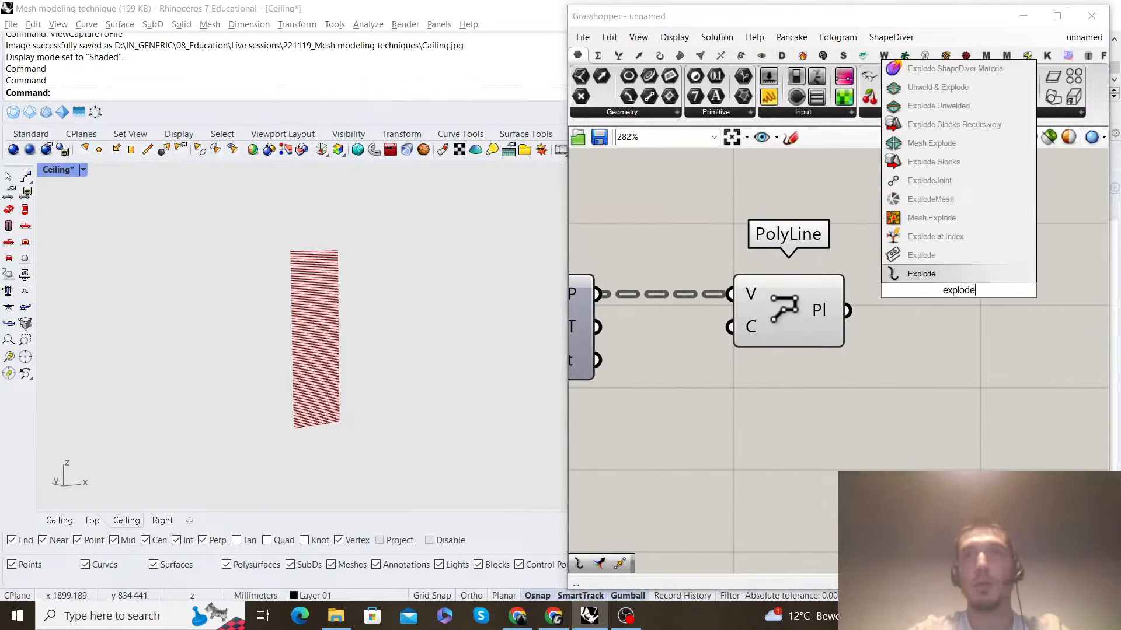
pyautogui.click(956, 279)
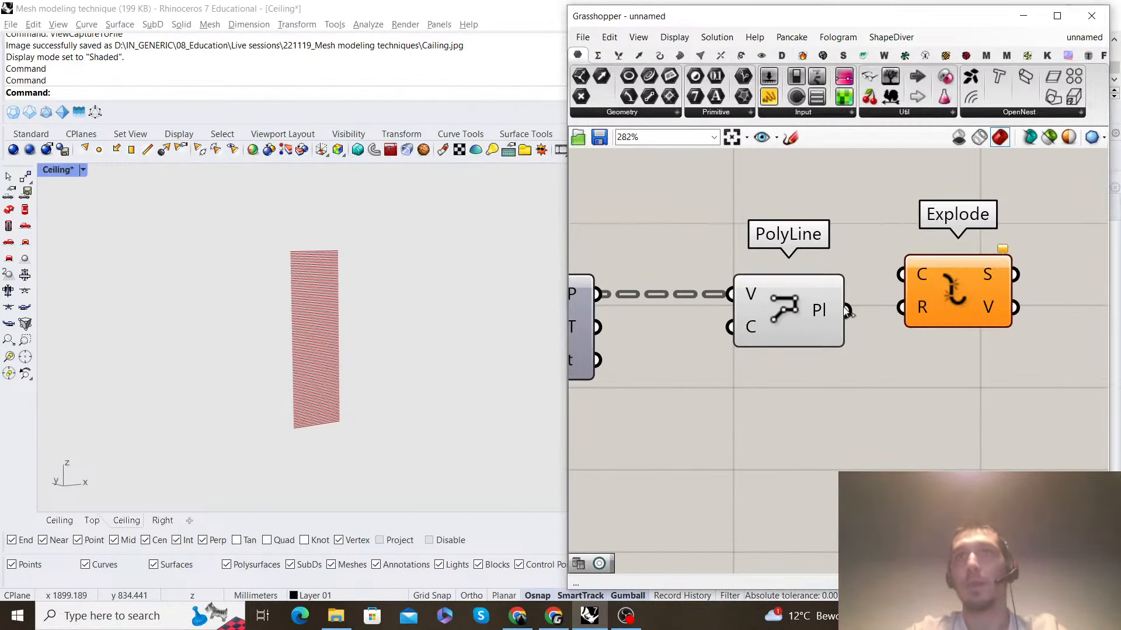
pyautogui.moveTo(848, 311); pyautogui.dragTo(903, 275)
pyautogui.moveTo(983, 284); pyautogui.dragTo(1059, 320)
# Turn off the preview of the PolyLine component
pyautogui.moveTo(920, 395); pyautogui.dragTo(789, 215)
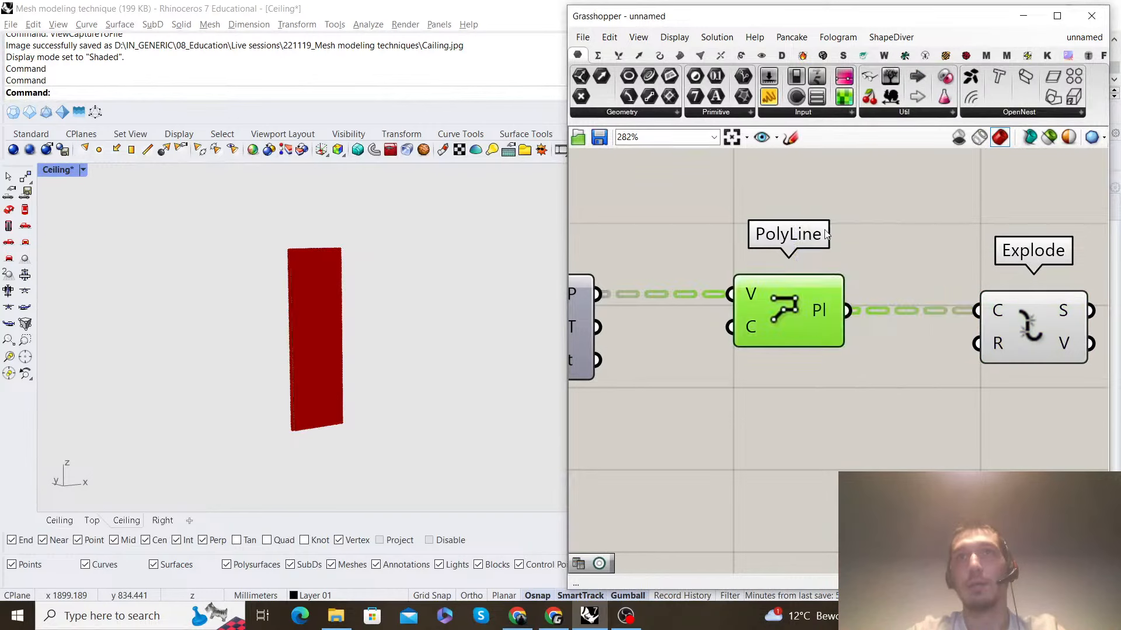
pyautogui.middleClick(825, 228)
pyautogui.click(881, 252)
pyautogui.click(934, 273)
# Add a Curve parameter after Explode and connect the segments output to it
pyautogui.scroll(-3, 857, 296)
pyautogui.doubleClick(858, 295)
pyautogui.write('c')
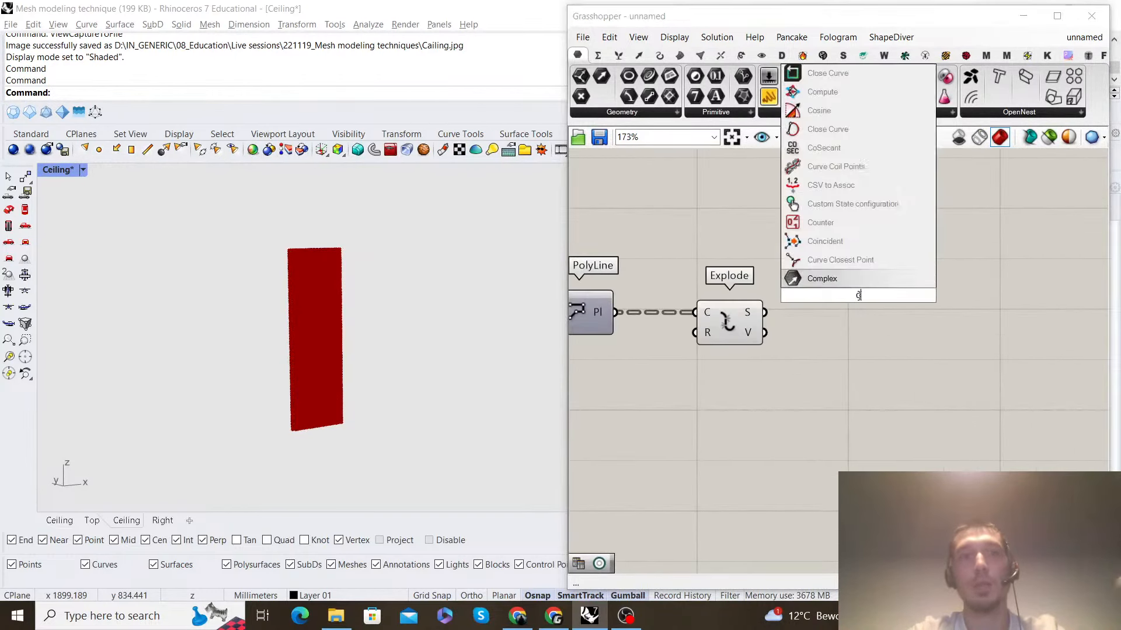
pyautogui.write('urve')
pyautogui.click(844, 279)
pyautogui.moveTo(765, 312); pyautogui.dragTo(871, 314)
# Turn off the preview of the Explode component
pyautogui.moveTo(823, 363); pyautogui.dragTo(733, 240)
pyautogui.middleClick(733, 240)
pyautogui.click(780, 262)
pyautogui.click(839, 291)
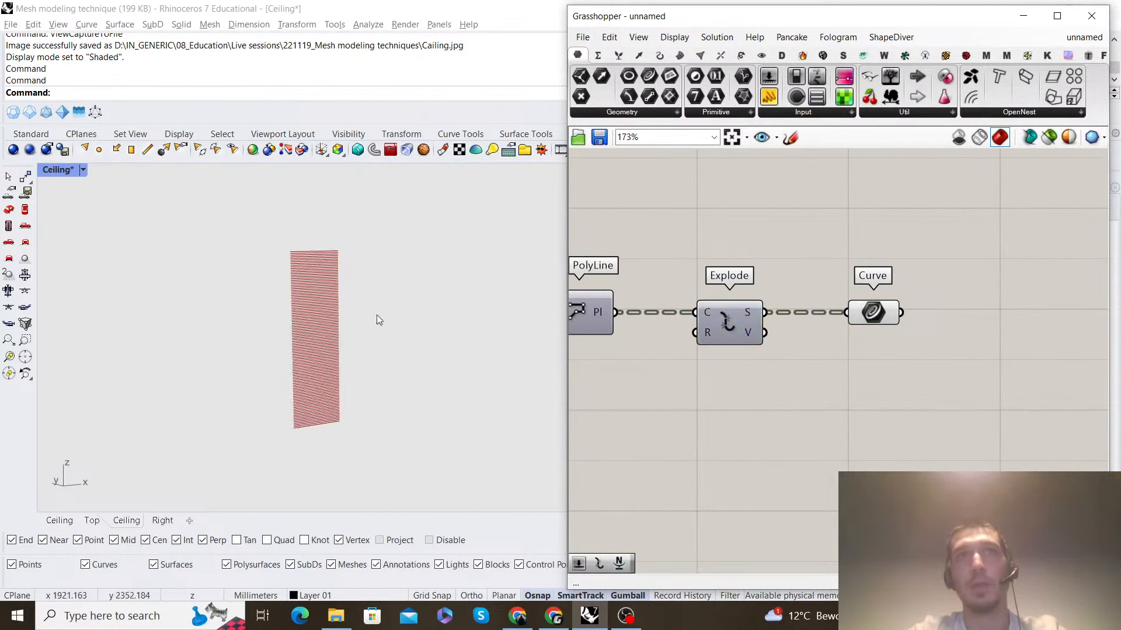
# Highlight the Curve parameter's geometry and examine the exploded segments up close and as a whole in the Ceiling viewport
pyautogui.scroll(10, 339, 263)
pyautogui.click(873, 312)
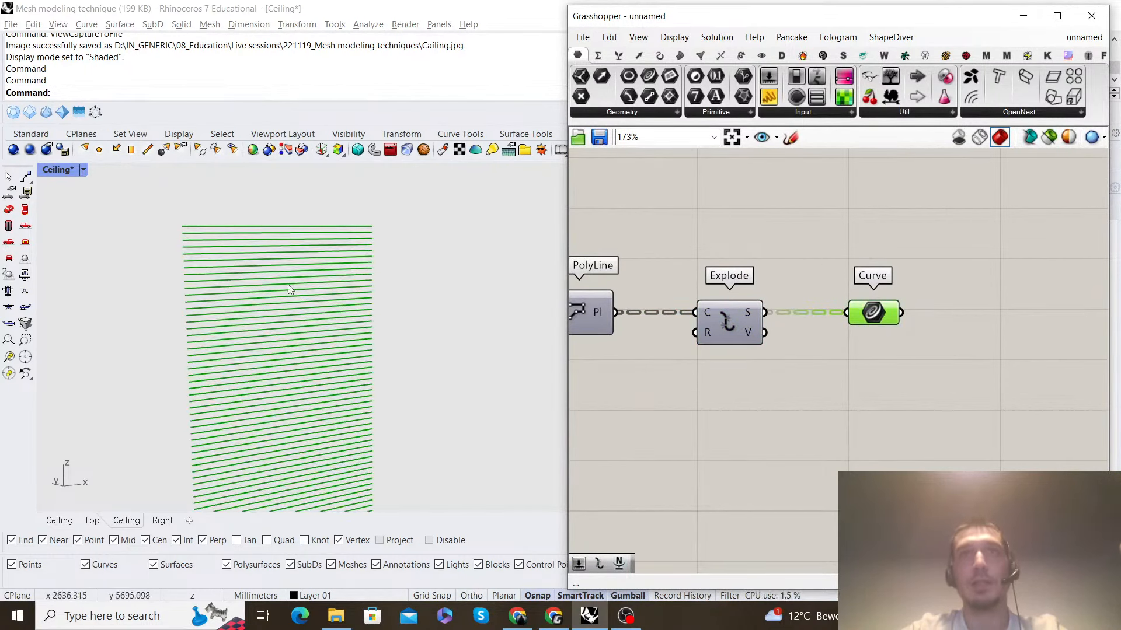
pyautogui.scroll(5, 182, 229)
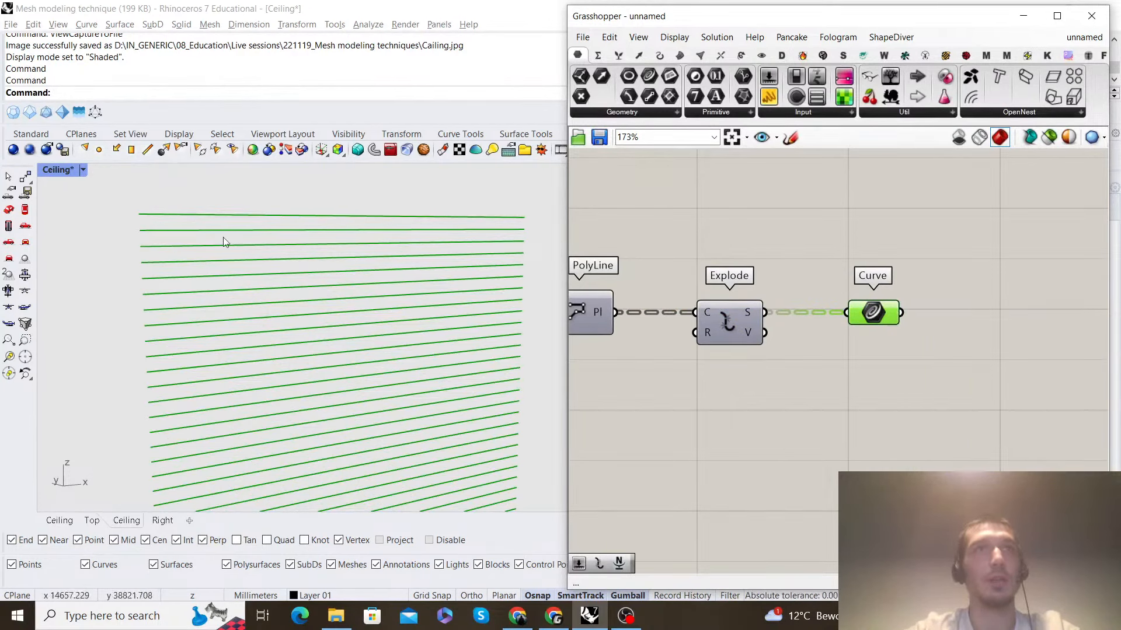
pyautogui.scroll(-6, 223, 237)
pyautogui.scroll(3, 258, 275)
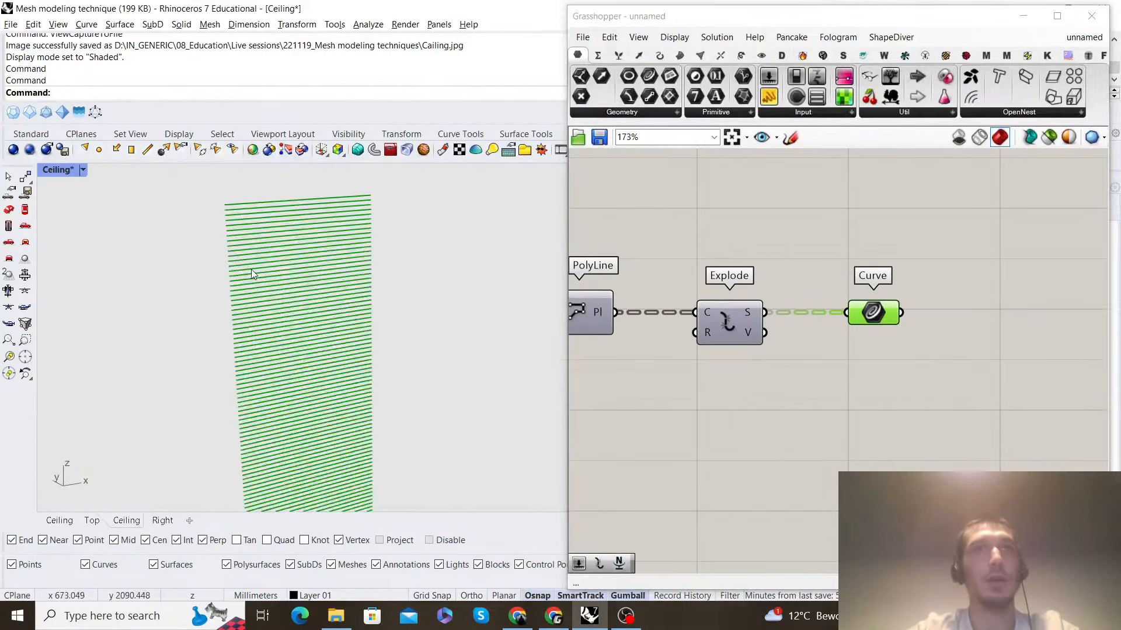
pyautogui.scroll(4, 252, 273)
pyautogui.scroll(-5, 272, 308)
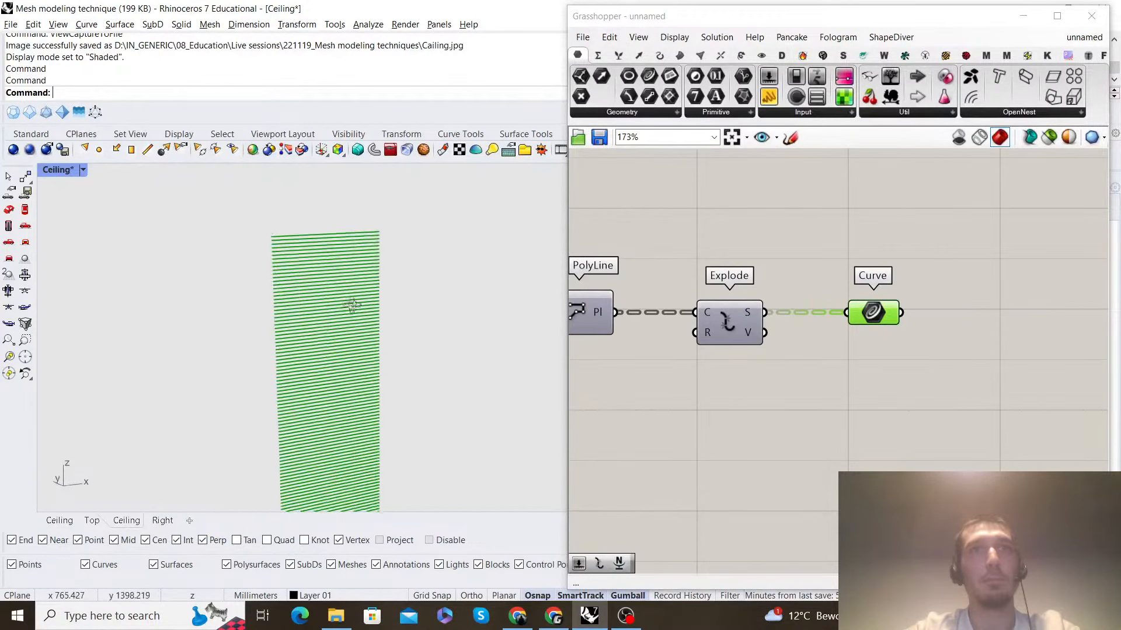
pyautogui.scroll(3, 280, 280)
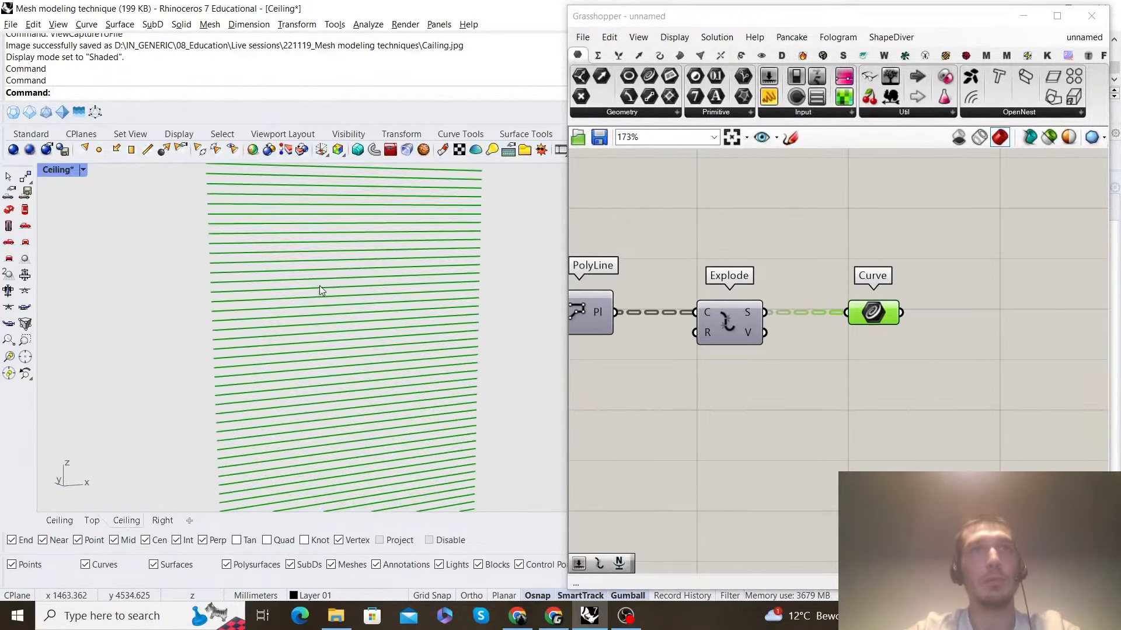
pyautogui.scroll(-5, 320, 288)
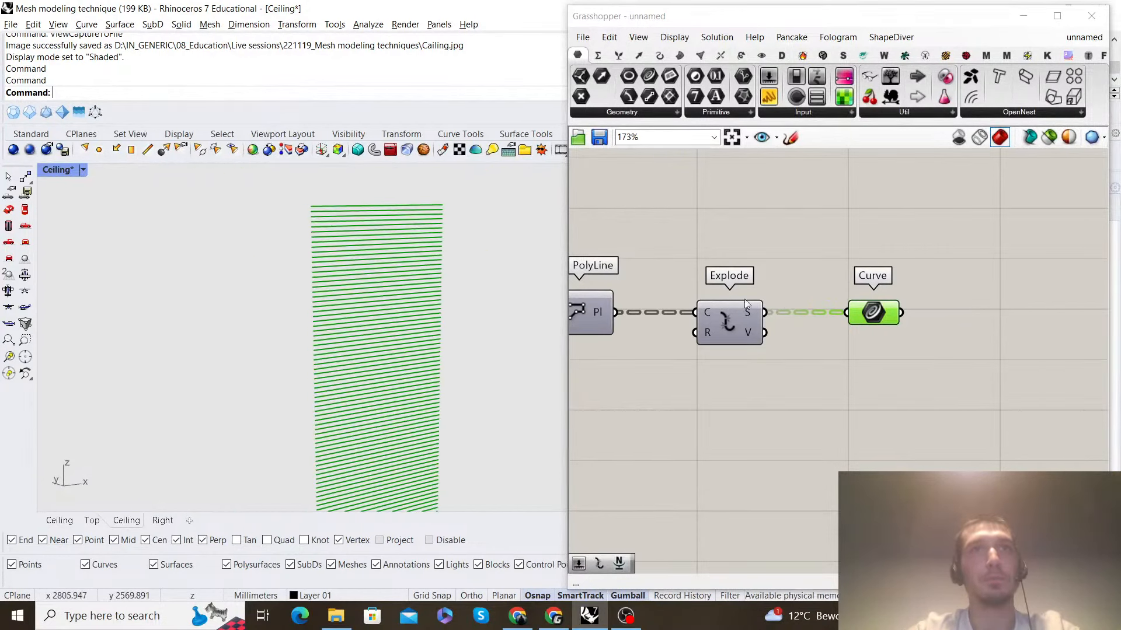
pyautogui.moveTo(920, 321); pyautogui.dragTo(779, 327, button='right')
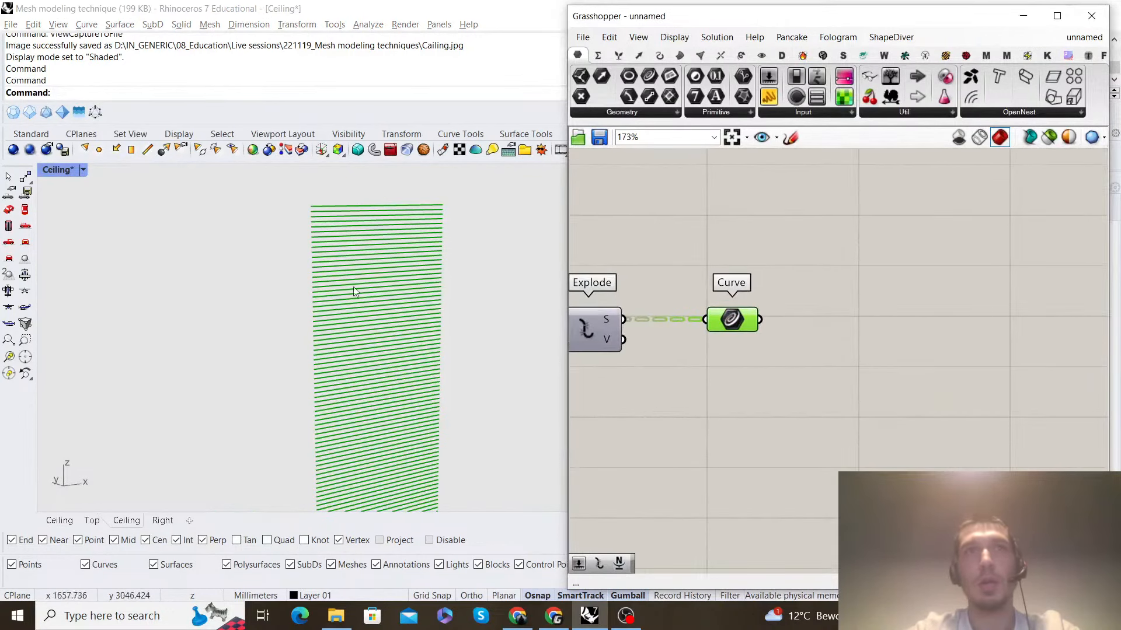
pyautogui.scroll(2, 374, 282)
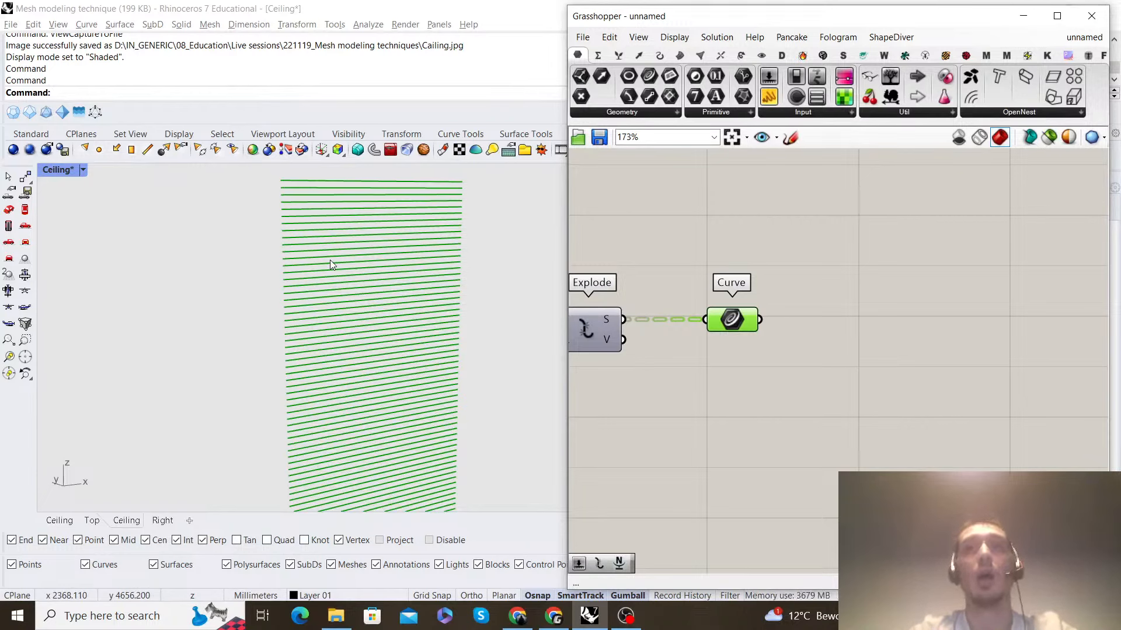
pyautogui.scroll(-8, 320, 219)
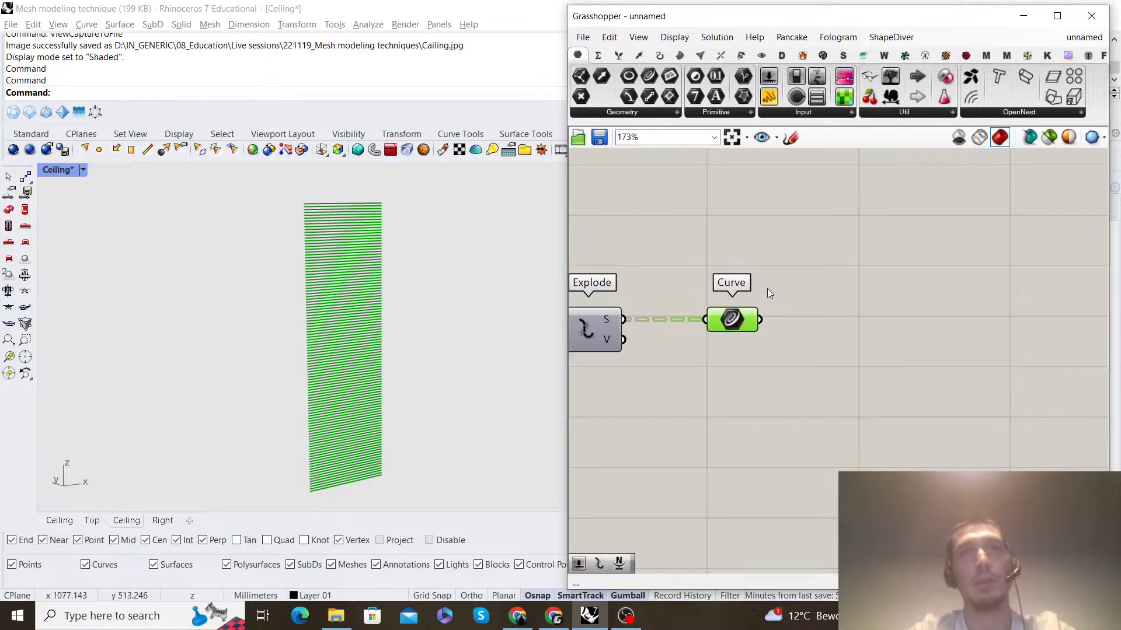
# Add a Flip Last component, connect the Curve parameter to its data input, and align it with the parameter
pyautogui.doubleClick(878, 279)
pyautogui.write('flip')
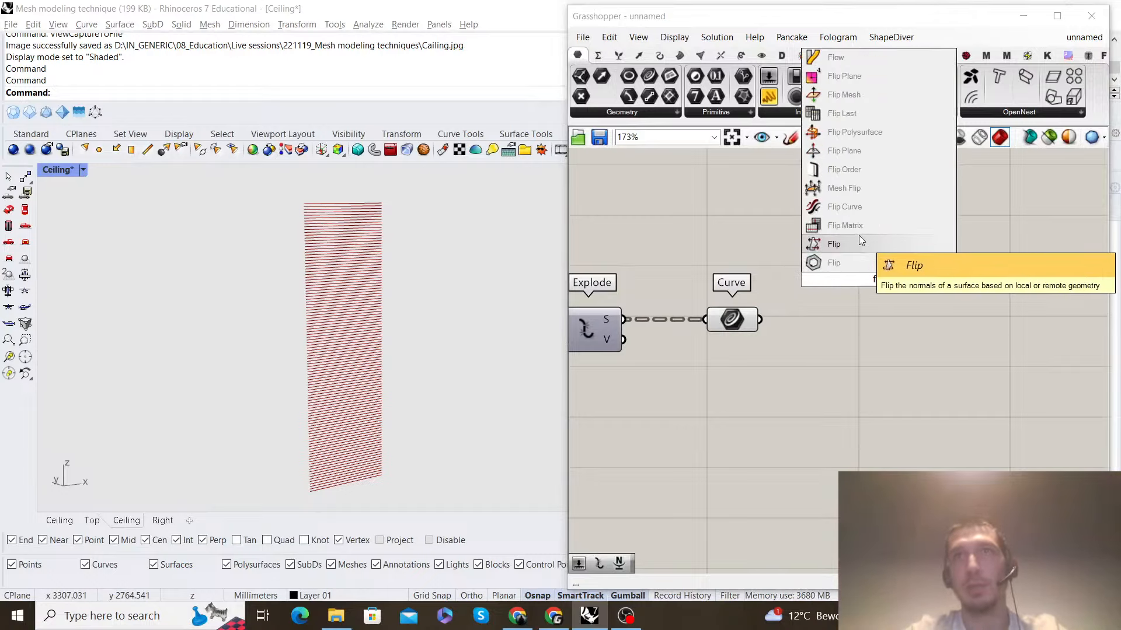
pyautogui.click(873, 117)
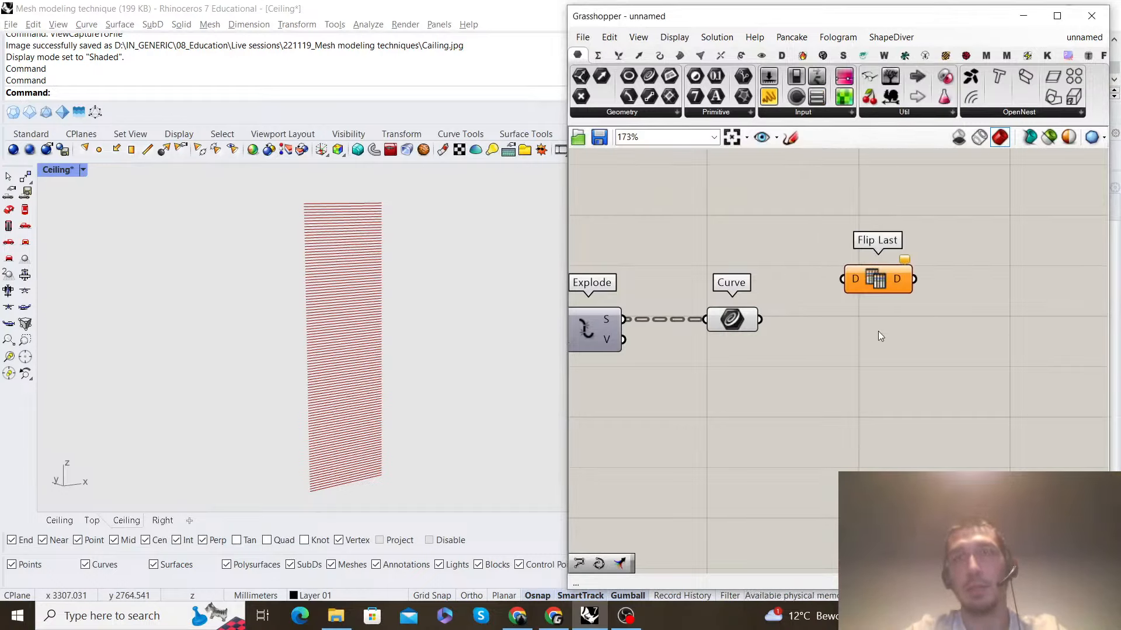
pyautogui.moveTo(831, 278); pyautogui.dragTo(842, 279)
pyautogui.moveTo(886, 281); pyautogui.dragTo(900, 321)
pyautogui.click(940, 262)
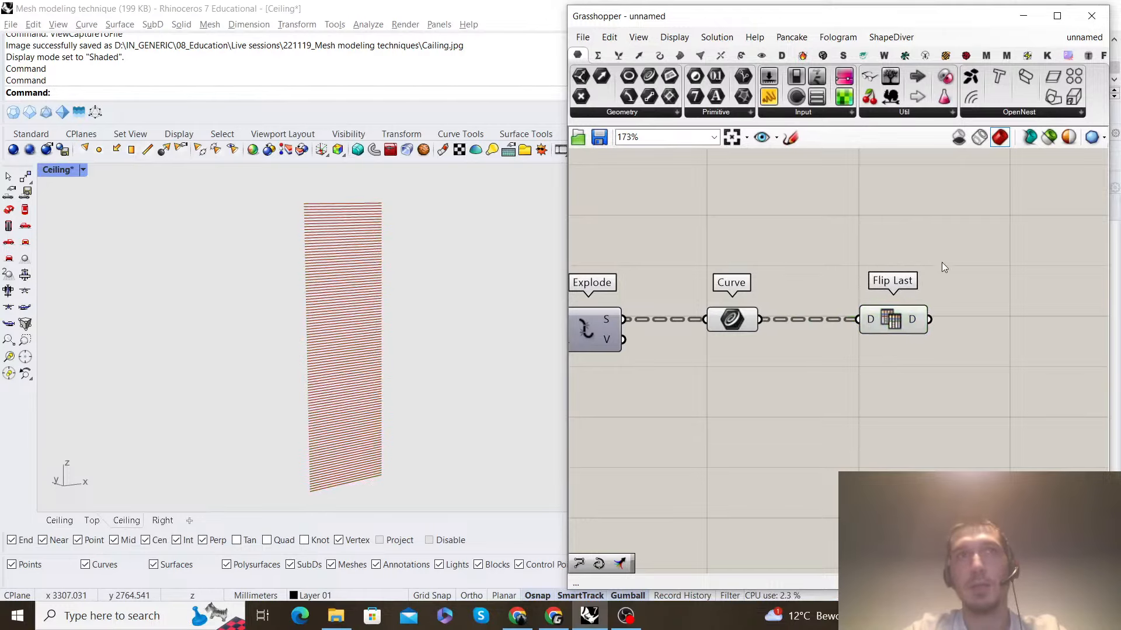
# Review where Flip Last sits among the Tree components and inspect the placed component with its highlighted geometry
pyautogui.moveTo(940, 262); pyautogui.dragTo(870, 250, button='right')
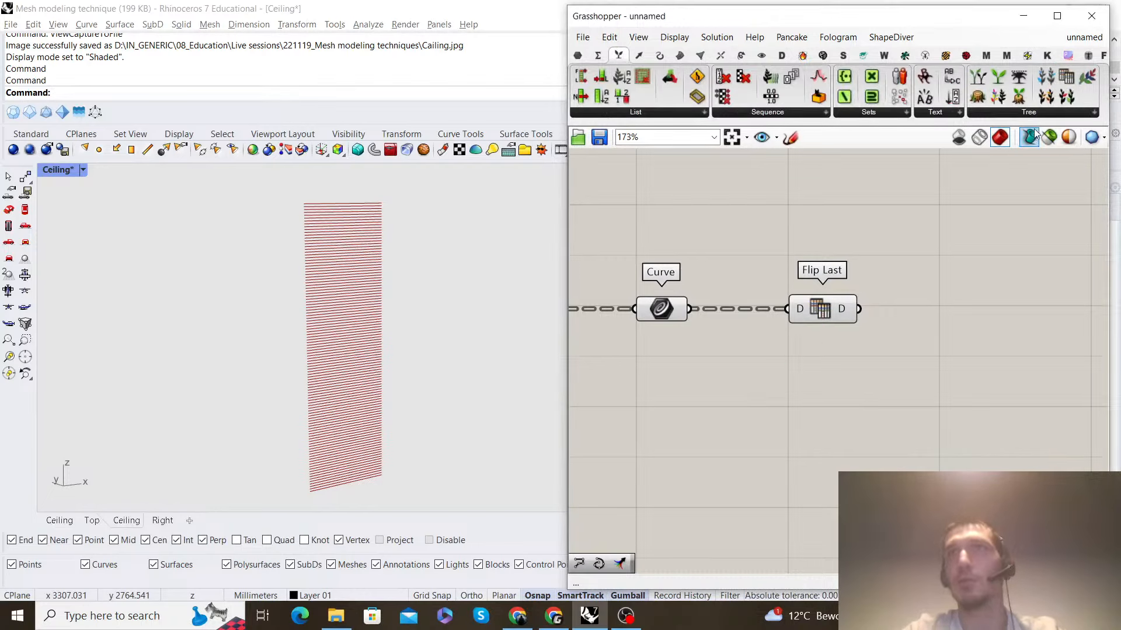
pyautogui.click(1042, 113)
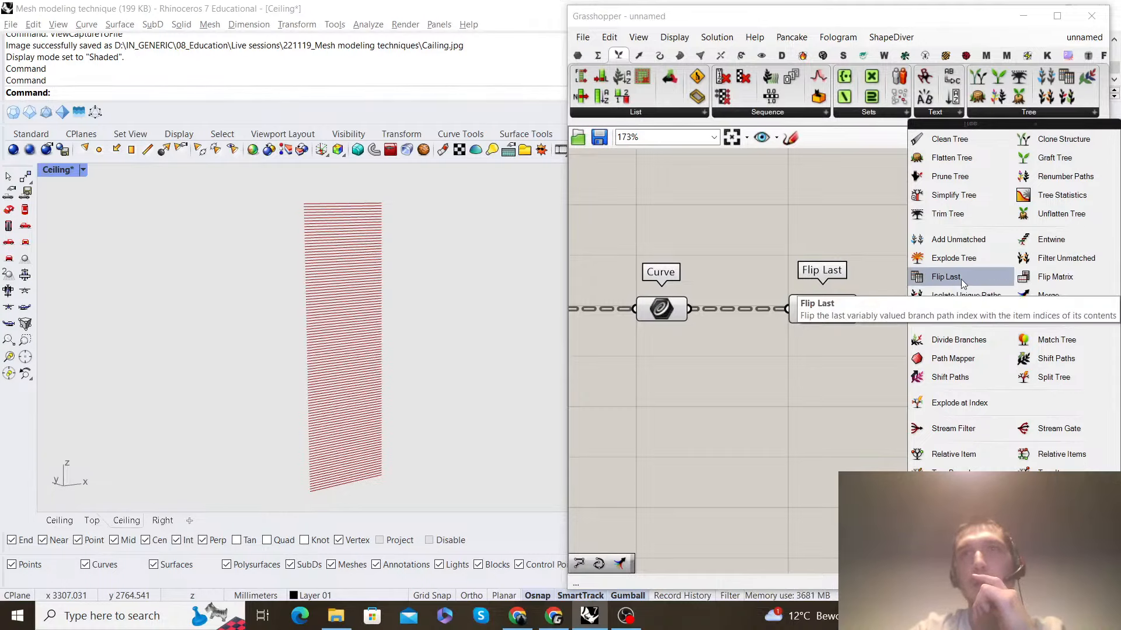
pyautogui.scroll(-3, 796, 239)
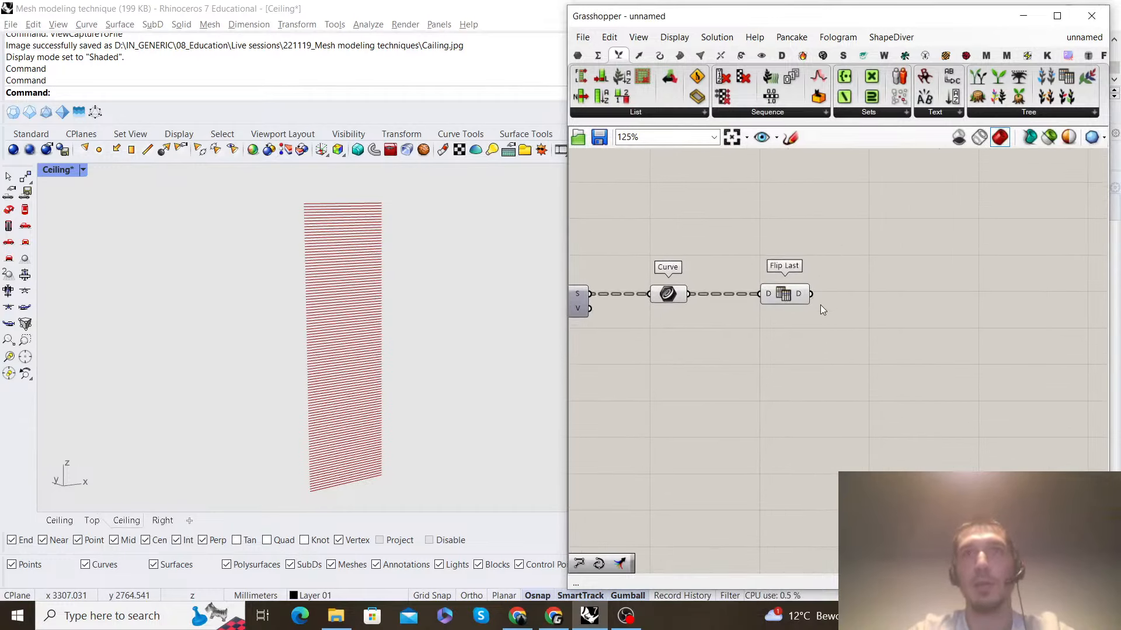
pyautogui.scroll(5, 793, 300)
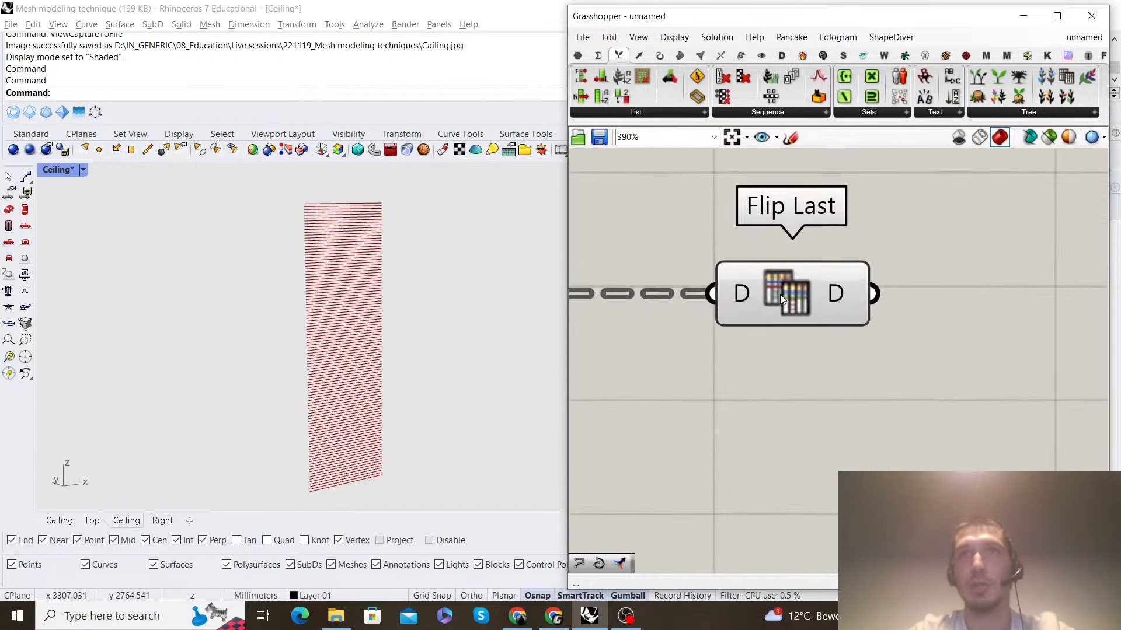
pyautogui.click(783, 293)
pyautogui.click(884, 231)
pyautogui.scroll(-4, 875, 235)
pyautogui.click(815, 264)
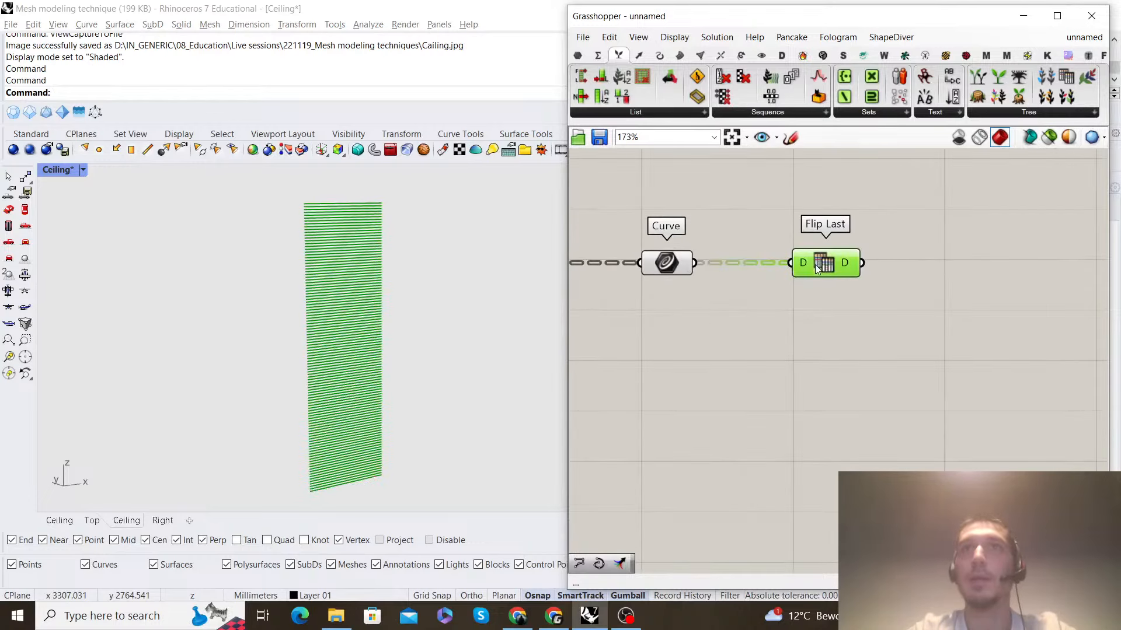
pyautogui.click(904, 232)
pyautogui.scroll(-3, 905, 231)
pyautogui.scroll(4, 822, 285)
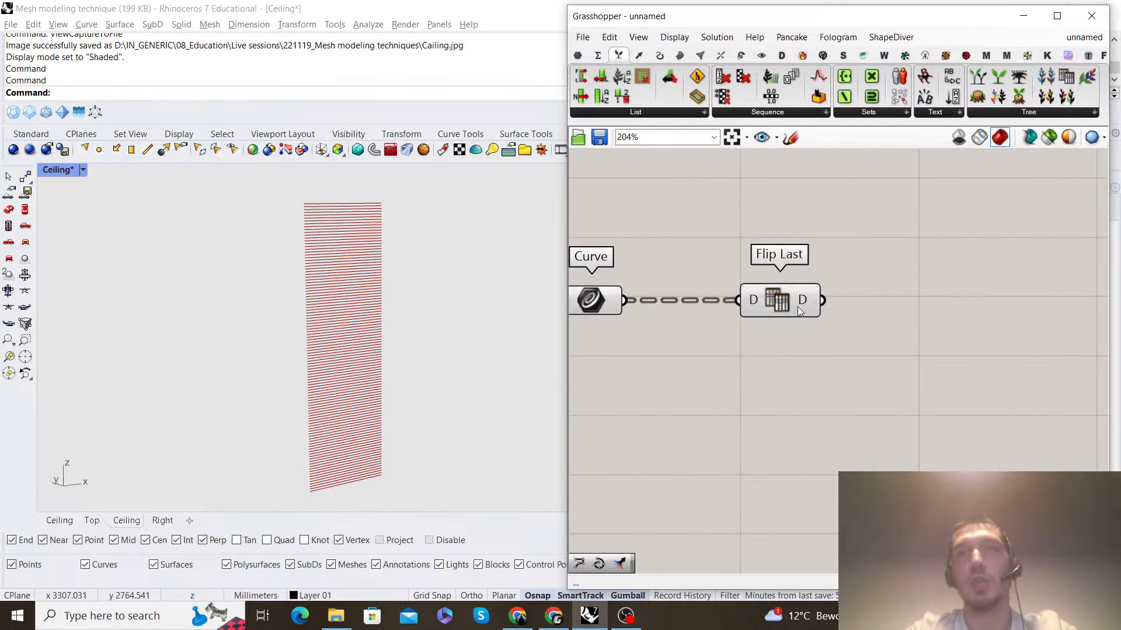
pyautogui.moveTo(815, 300)
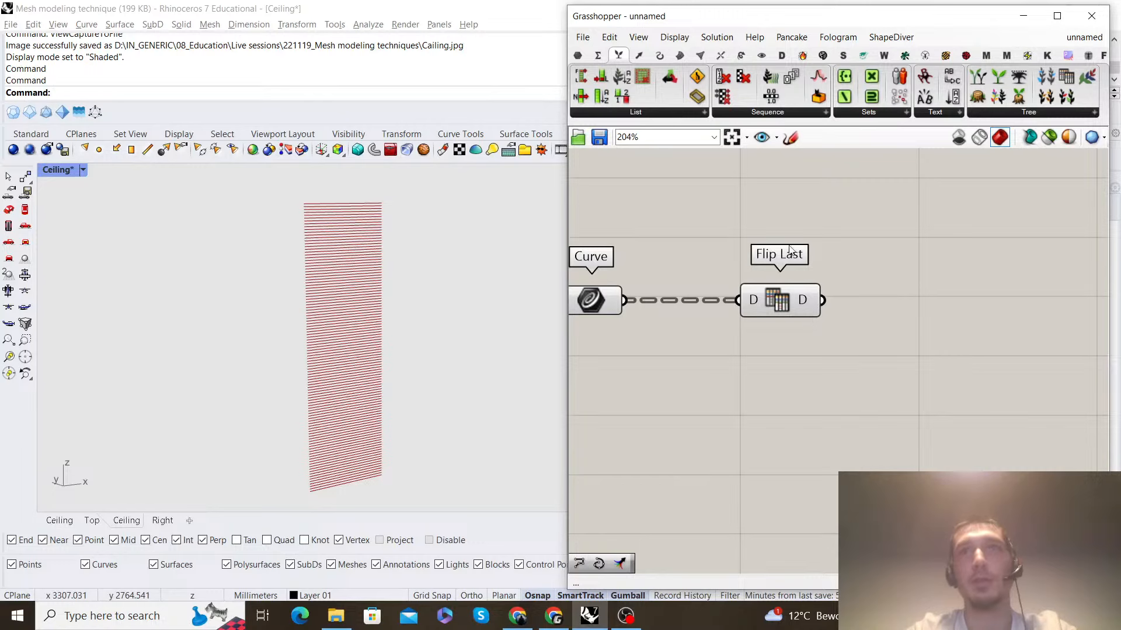
# Place a Shift List component after Flip Last and connect the flipped data to its list input
pyautogui.moveTo(742, 296); pyautogui.dragTo(711, 277, button='right')
pyautogui.doubleClick(924, 285)
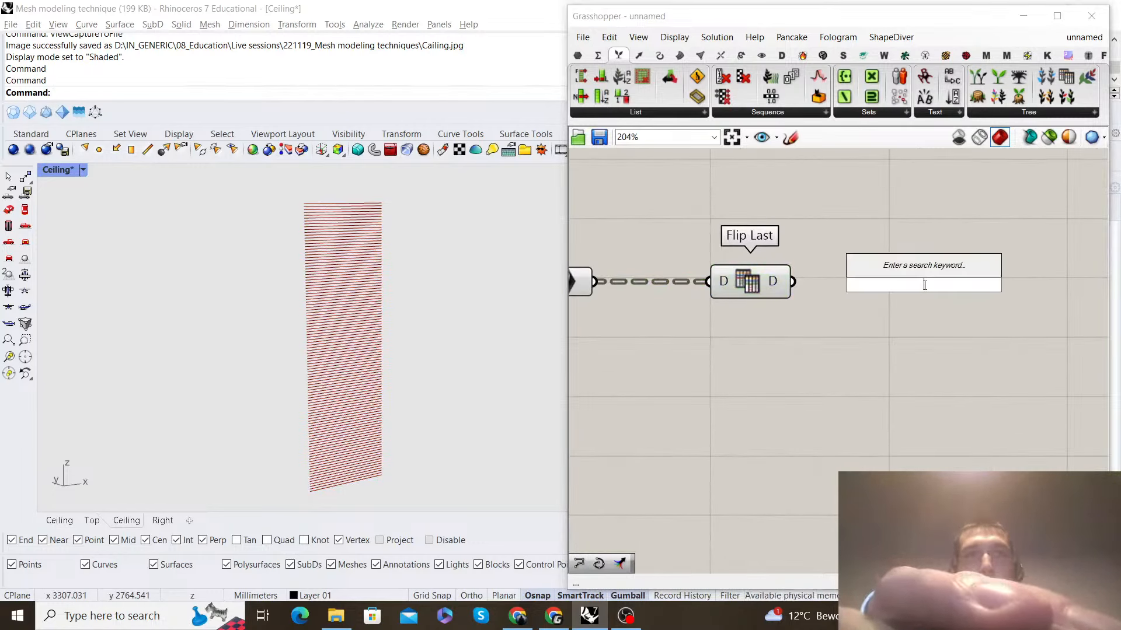
pyautogui.write('shift list')
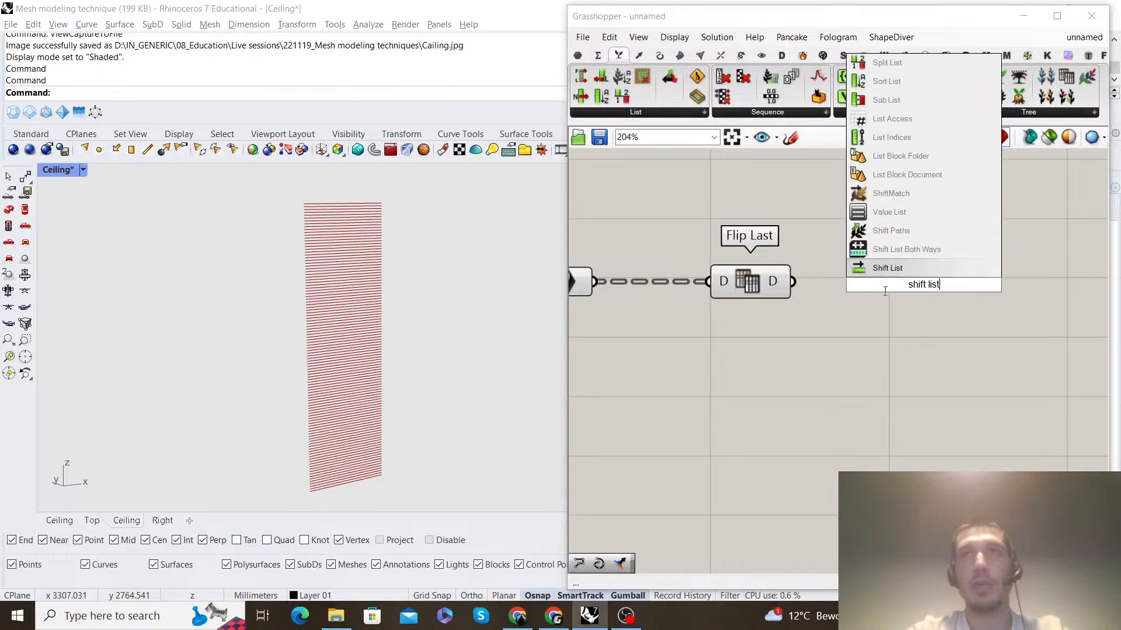
pyautogui.click(913, 272)
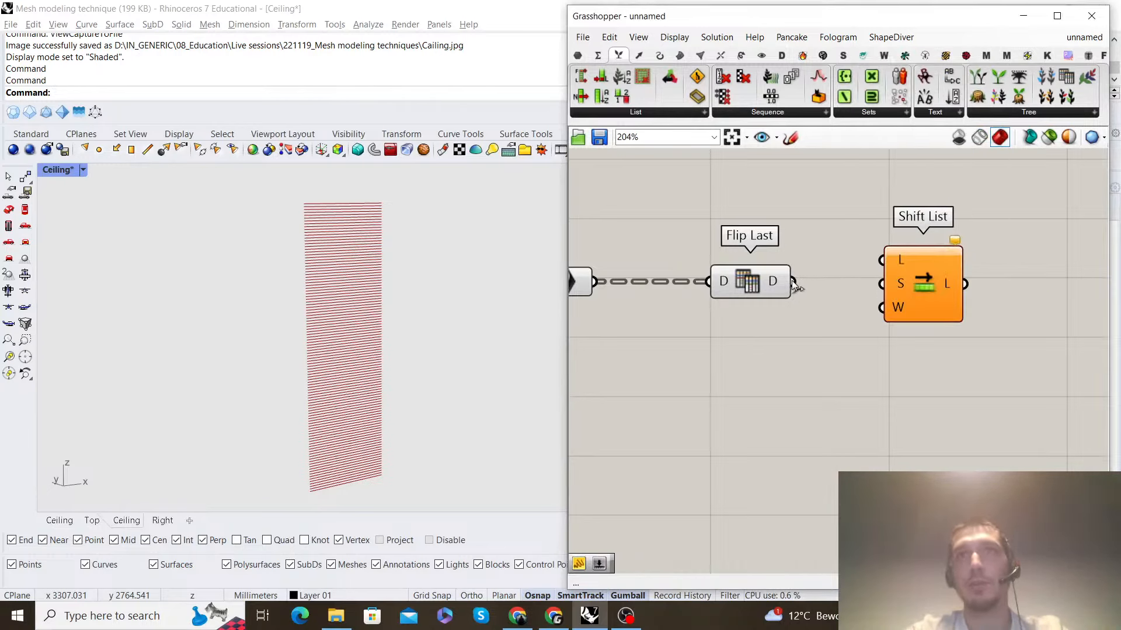
pyautogui.moveTo(795, 285); pyautogui.dragTo(883, 259)
pyautogui.moveTo(932, 272); pyautogui.dragTo(982, 294)
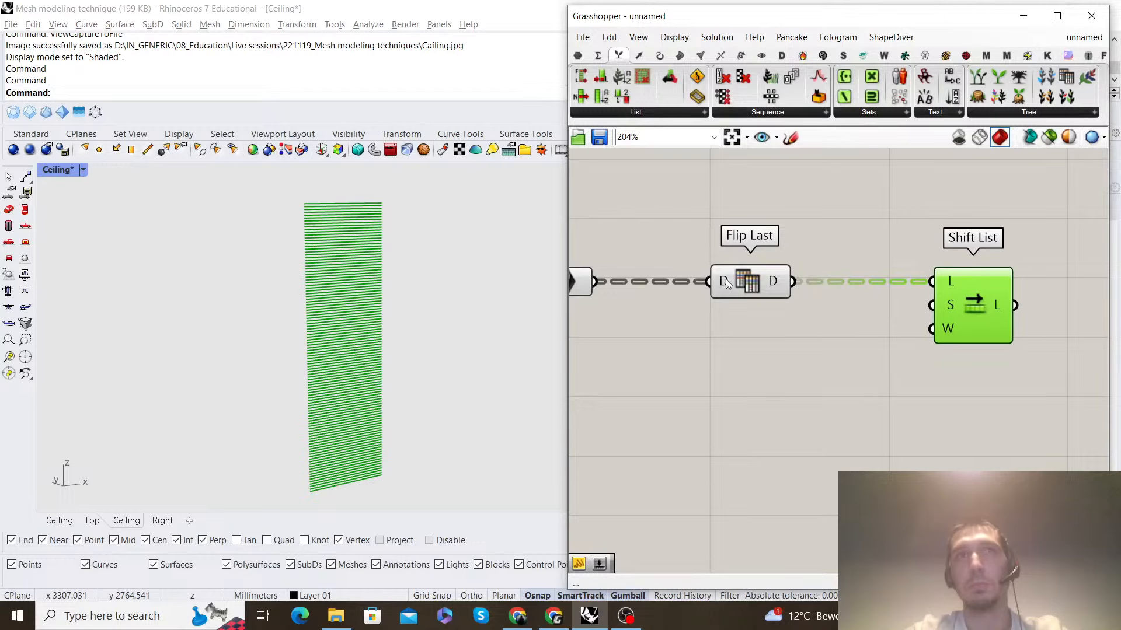
pyautogui.click(821, 304)
# Add a panel containing the value 1 below the Flip Last output
pyautogui.scroll(6, 425, 212)
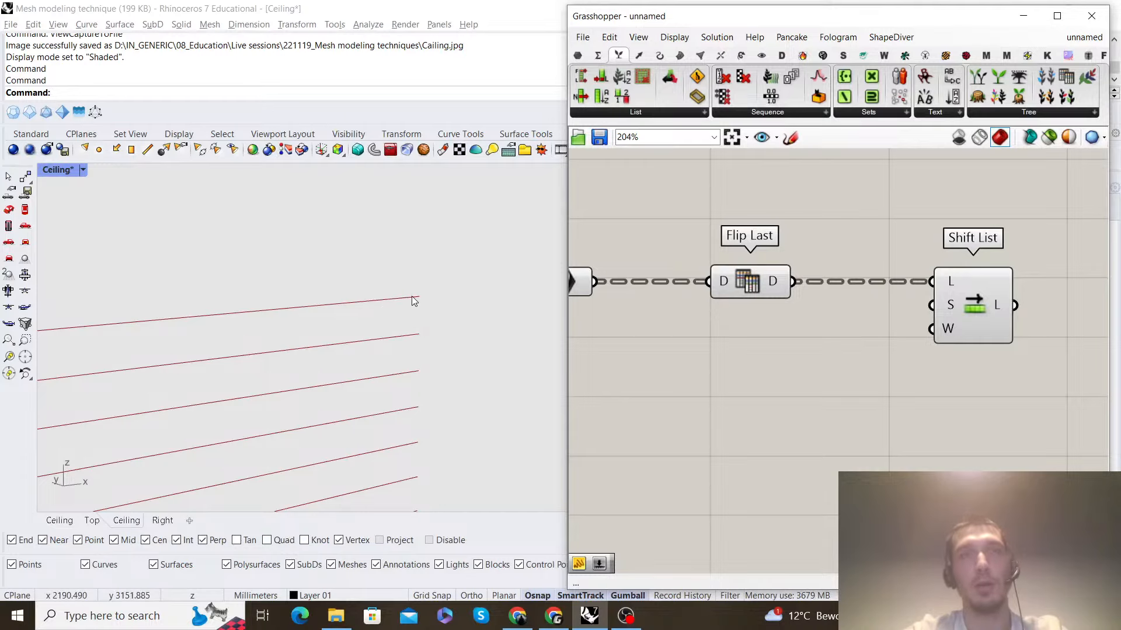
pyautogui.scroll(-2, 779, 342)
pyautogui.doubleClick(775, 359)
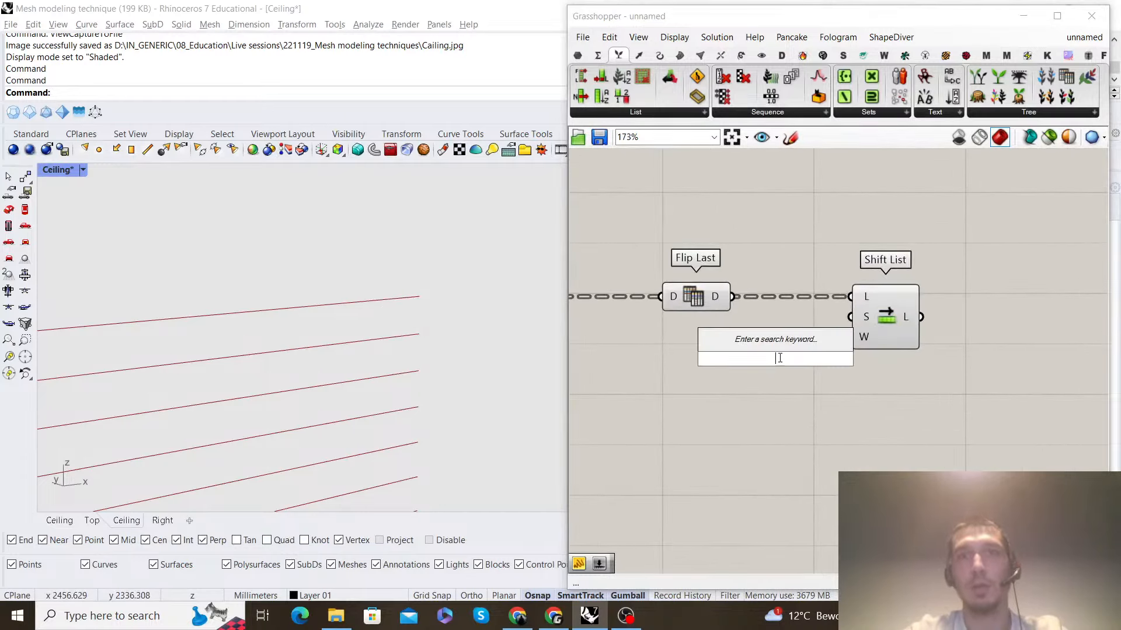
pyautogui.write('1')
pyautogui.press('Return')
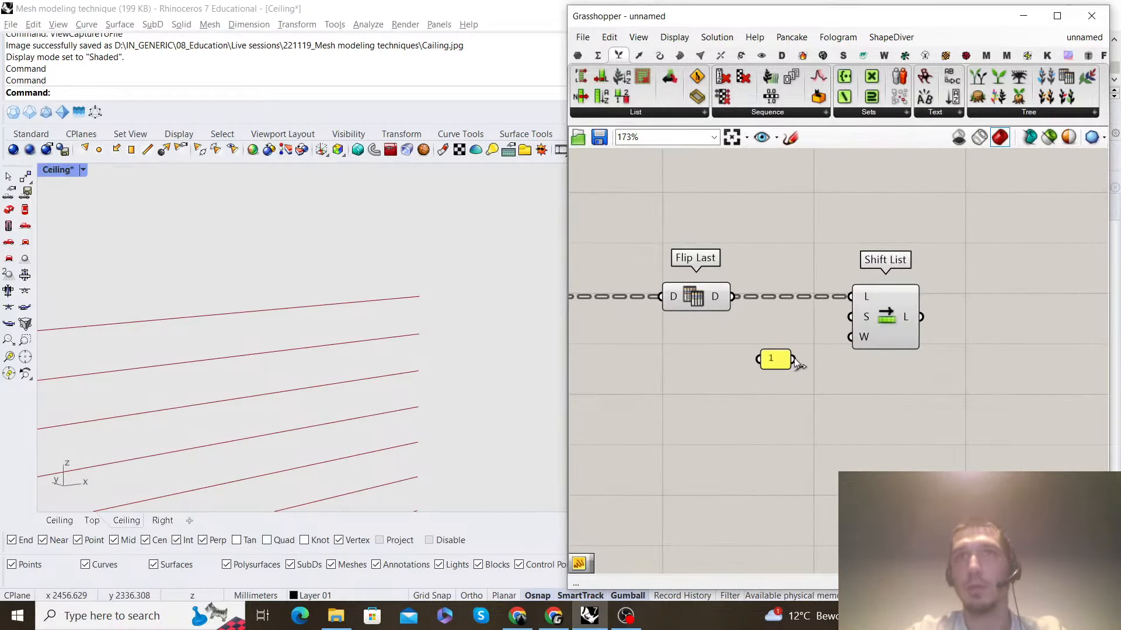
# Connect the panel to Shift List's shift input, invert its wrap input, and align the component with the panel
pyautogui.rightClick(865, 342)
pyautogui.click(898, 453)
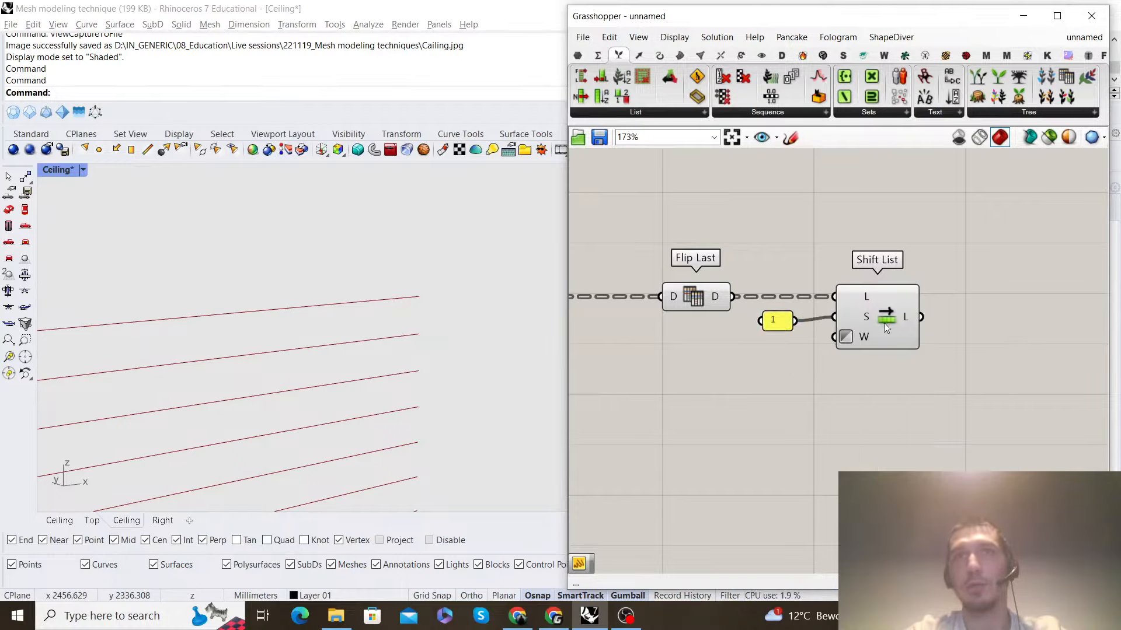
pyautogui.moveTo(865, 317); pyautogui.dragTo(842, 318)
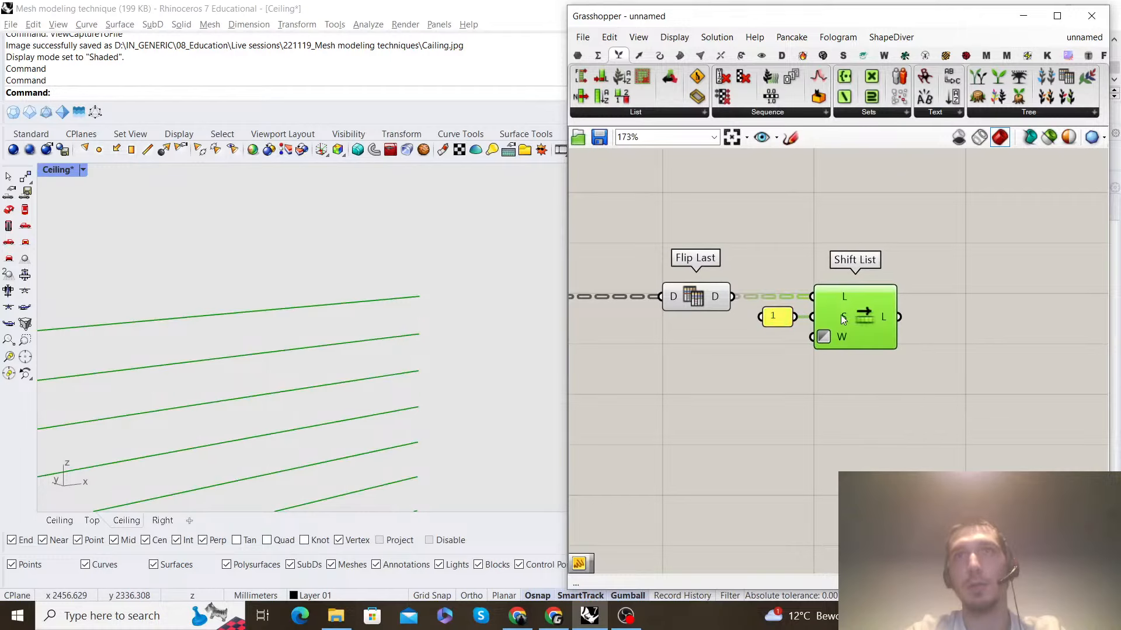
# Delete the Shift List component
pyautogui.moveTo(412, 294); pyautogui.dragTo(391, 373, button='right')
pyautogui.click(862, 412)
pyautogui.moveTo(859, 412); pyautogui.dragTo(796, 412, button='right')
pyautogui.scroll(2, 776, 327)
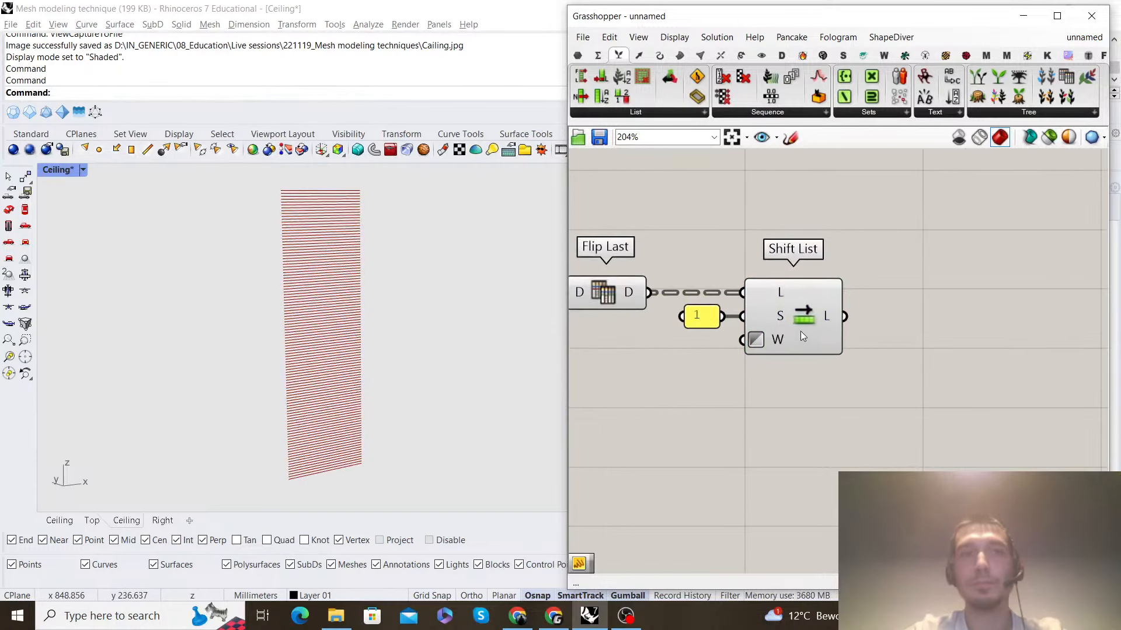
pyautogui.moveTo(800, 331); pyautogui.dragTo(814, 350)
pyautogui.press('Delete')
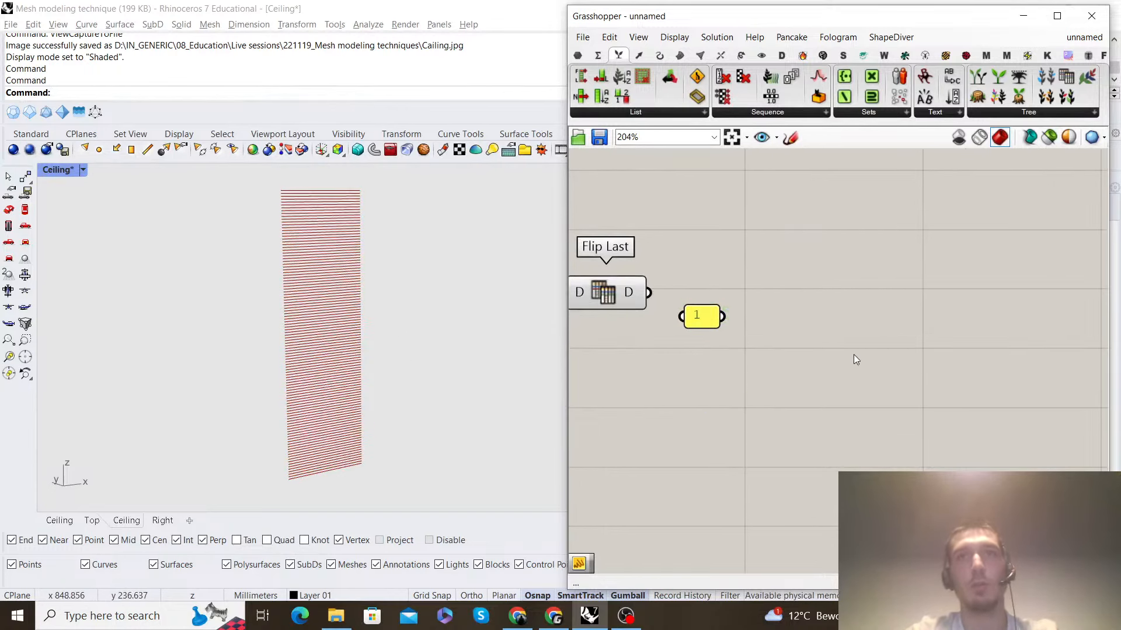
# Restore the deleted Shift List component and place a copy of it below with the same list and shift connections
pyautogui.hotkey('ctrl', 'z')
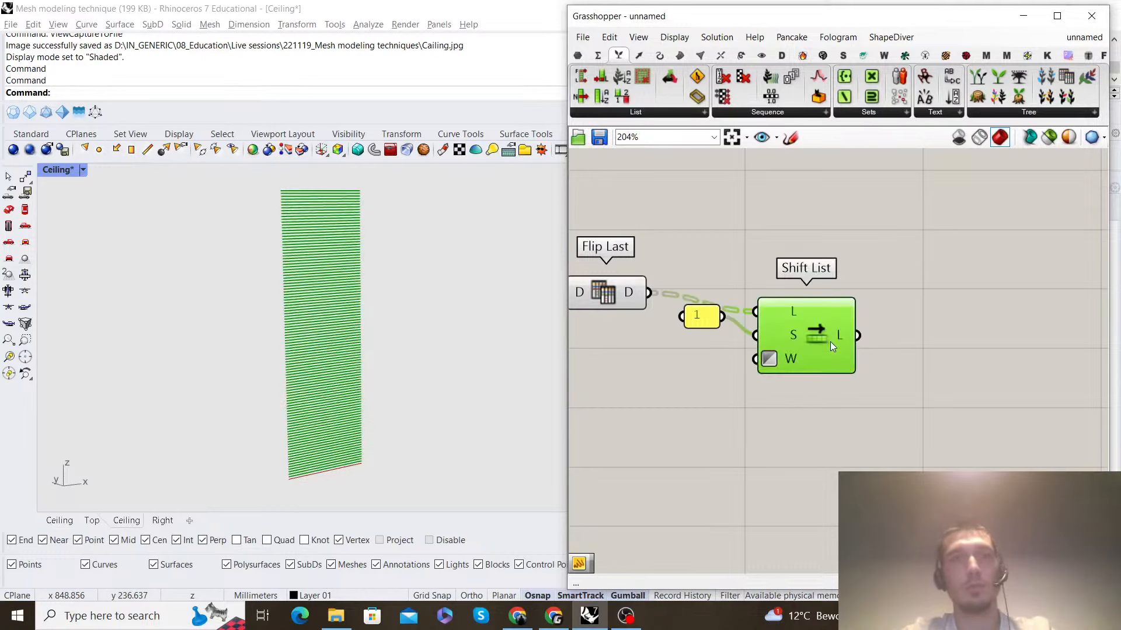
pyautogui.click(898, 335)
pyautogui.moveTo(817, 344); pyautogui.dragTo(813, 424)
pyautogui.click(889, 379)
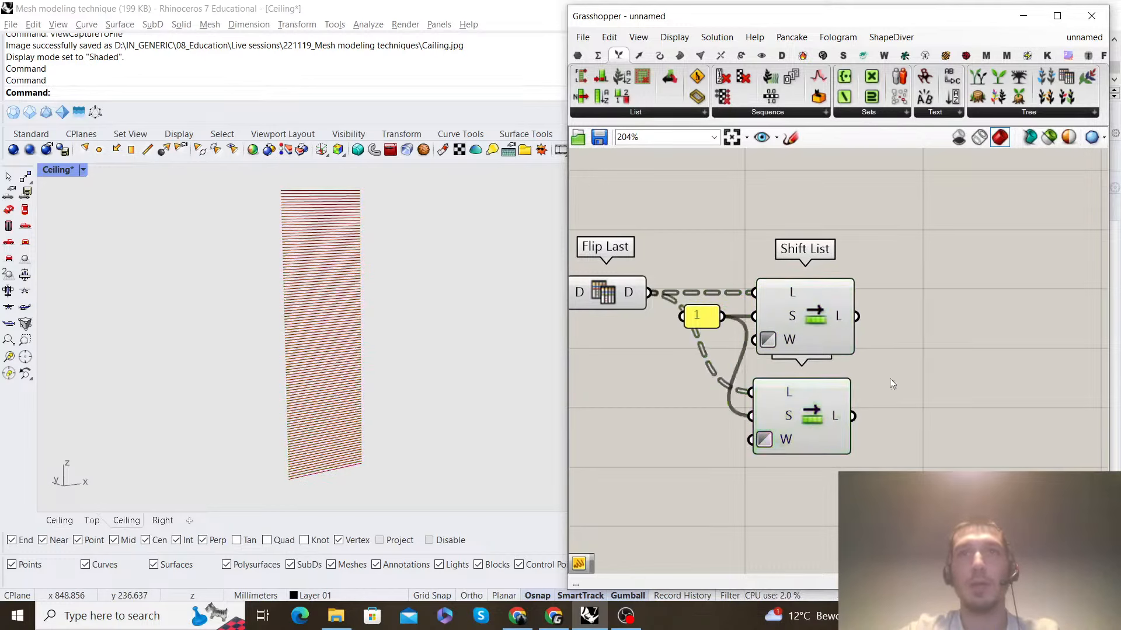
# Apply an expression to the lower Shift List's shift input and align the component under the upper Shift List
pyautogui.rightClick(767, 421)
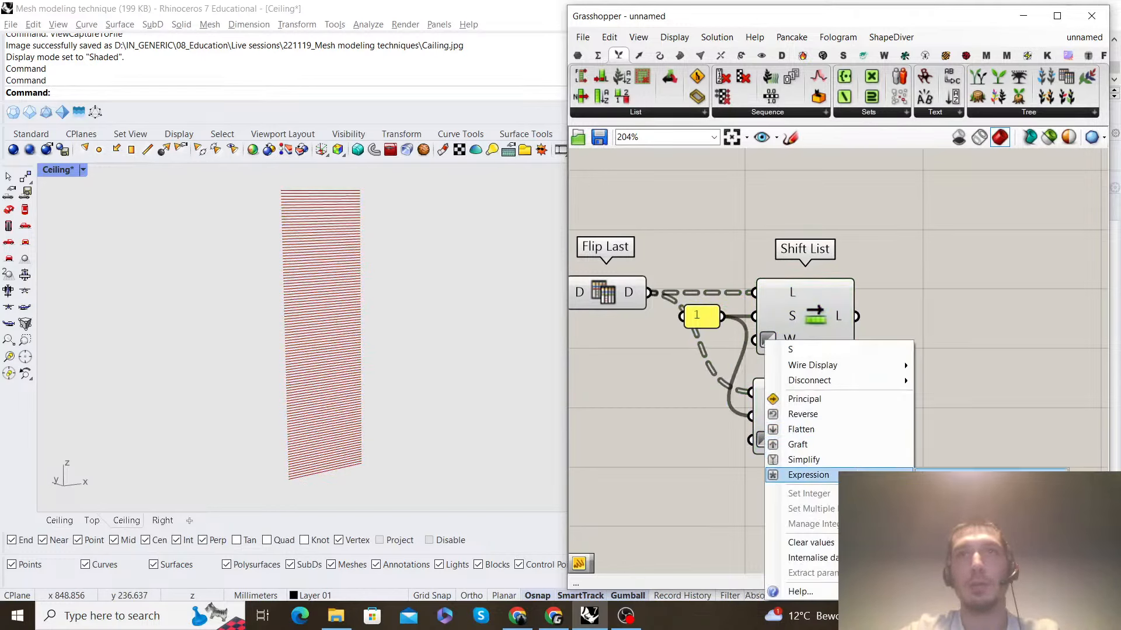
pyautogui.press('Return')
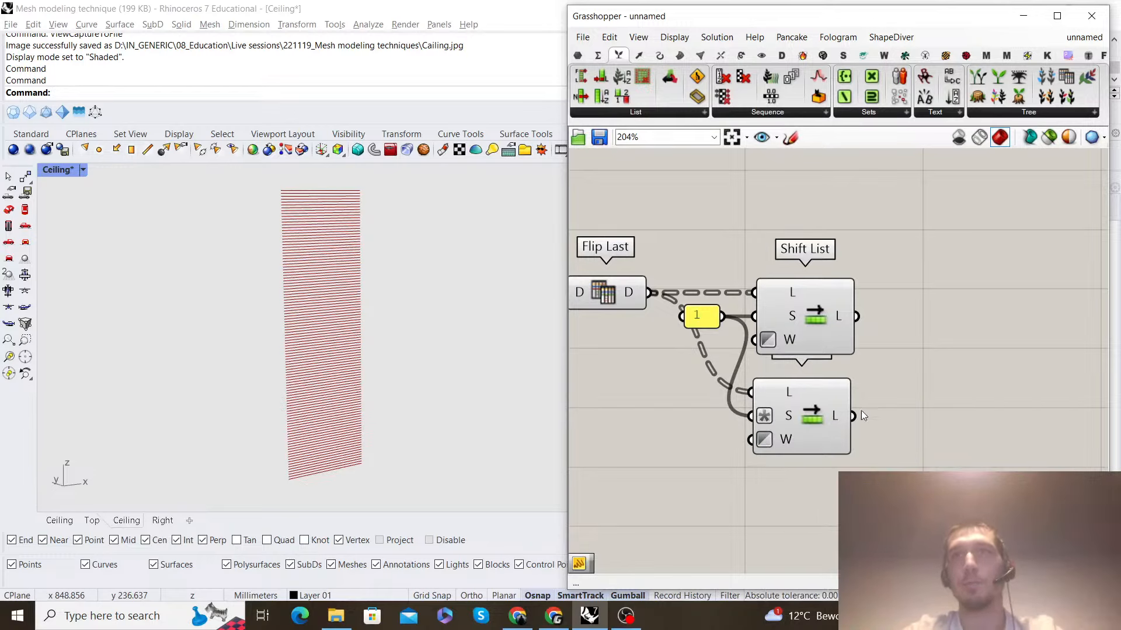
pyautogui.moveTo(899, 482); pyautogui.dragTo(802, 260)
pyautogui.click(793, 269)
pyautogui.moveTo(809, 303); pyautogui.dragTo(799, 304)
# Add a Ruled Surface component and connect the upper Shift List to input A and the lower one to input B
pyautogui.click(868, 288)
pyautogui.moveTo(867, 288); pyautogui.dragTo(816, 272, button='right')
pyautogui.doubleClick(816, 272)
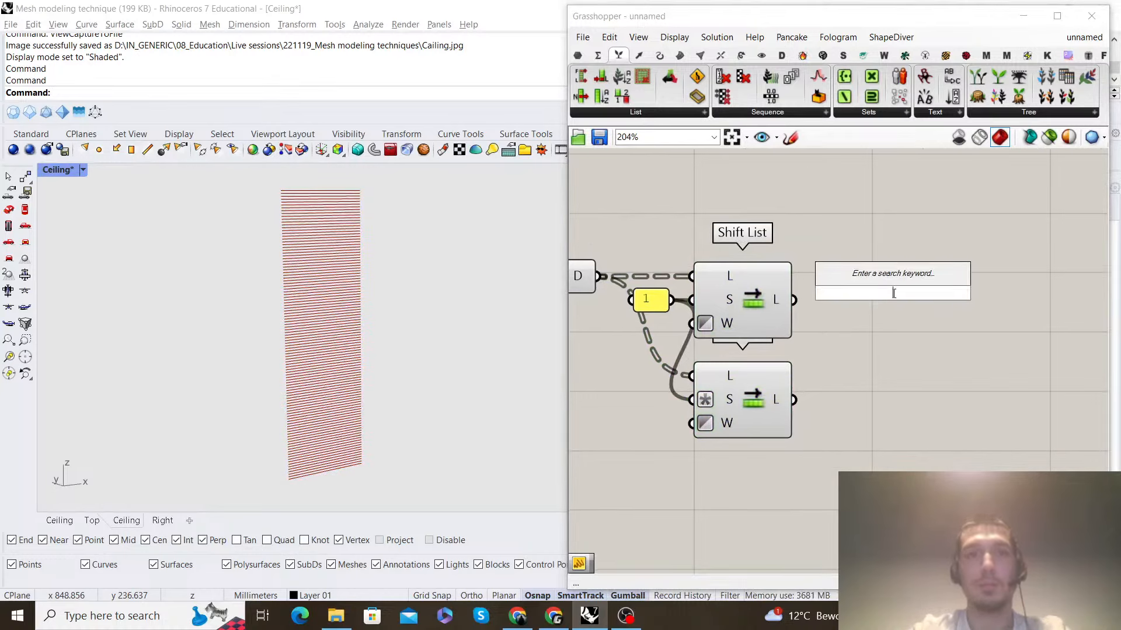
pyautogui.write('ruled')
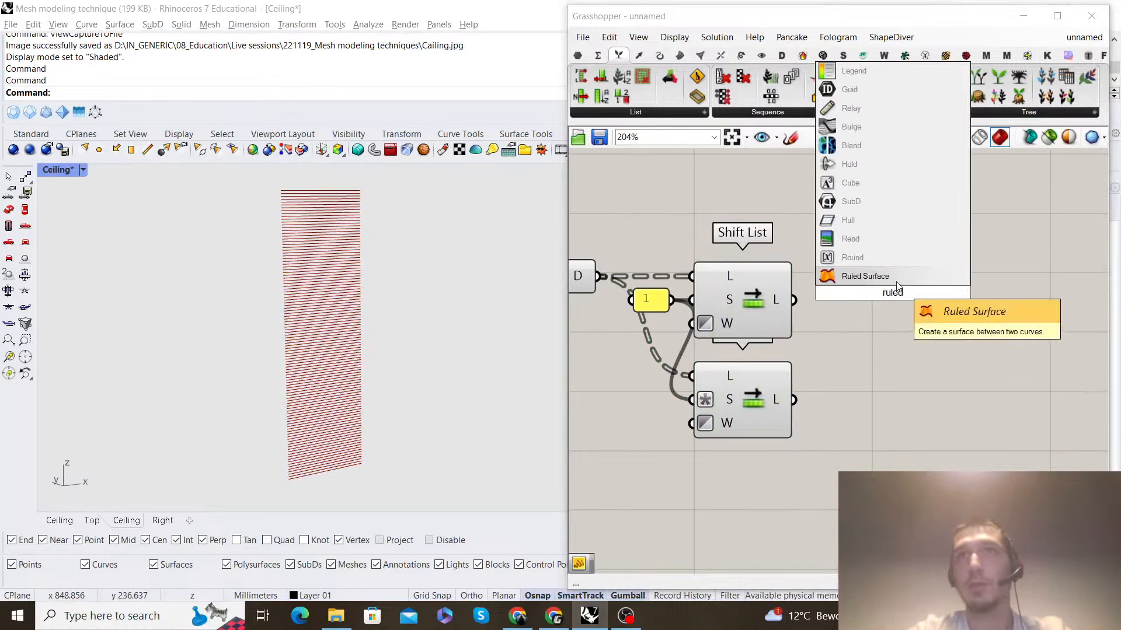
pyautogui.click(865, 276)
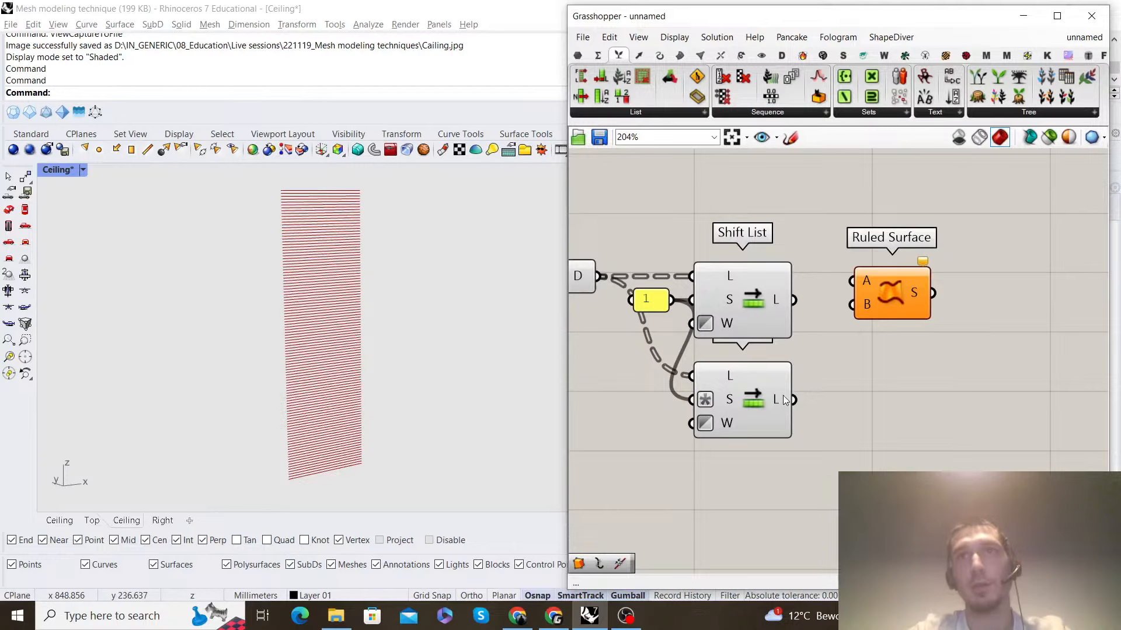
pyautogui.moveTo(794, 299); pyautogui.dragTo(817, 294)
pyautogui.moveTo(794, 399); pyautogui.dragTo(906, 314)
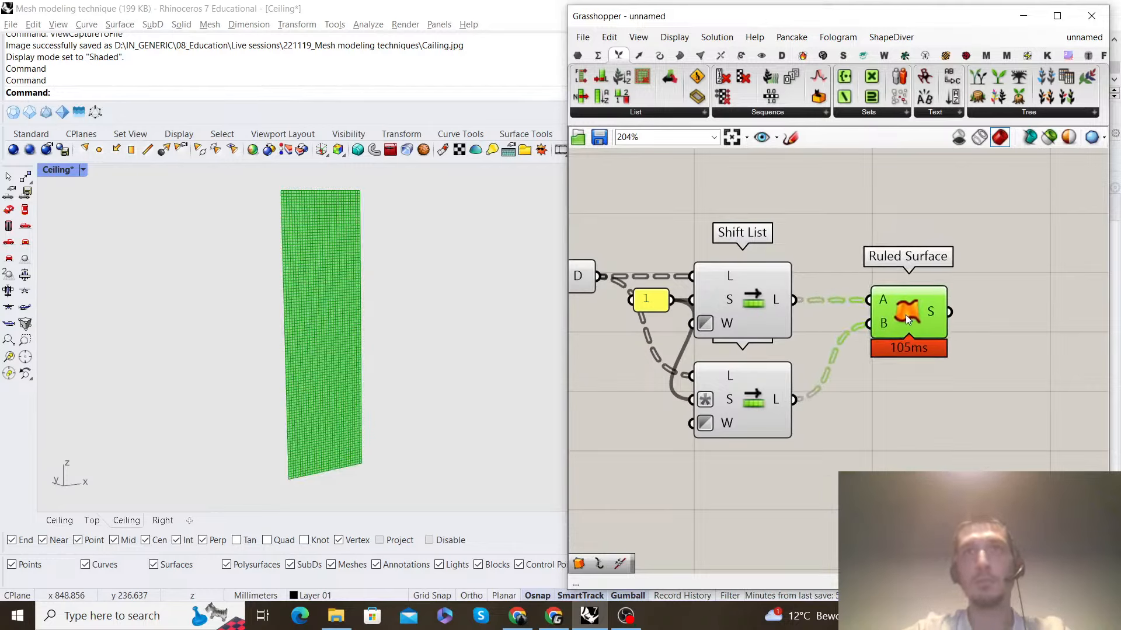
# Examine the grid of ruled surfaces in the Ceiling viewport from several distances and angles
pyautogui.scroll(5, 338, 354)
pyautogui.scroll(-8, 407, 320)
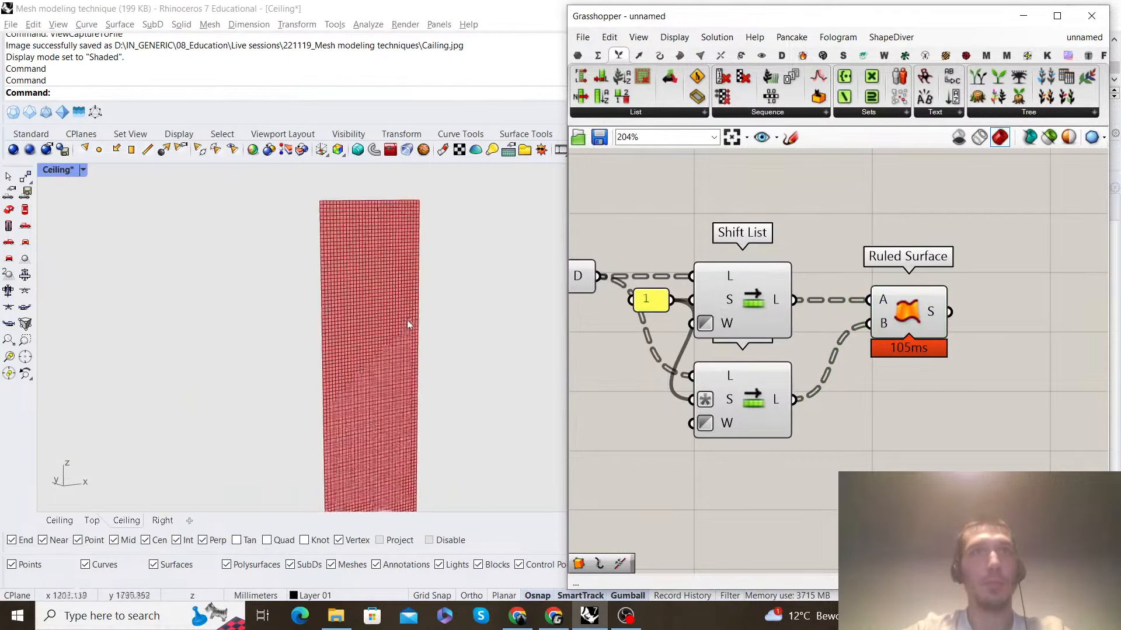
pyautogui.moveTo(408, 319); pyautogui.dragTo(338, 313, button='right')
pyautogui.scroll(-6, 388, 324)
pyautogui.scroll(-3, 336, 313)
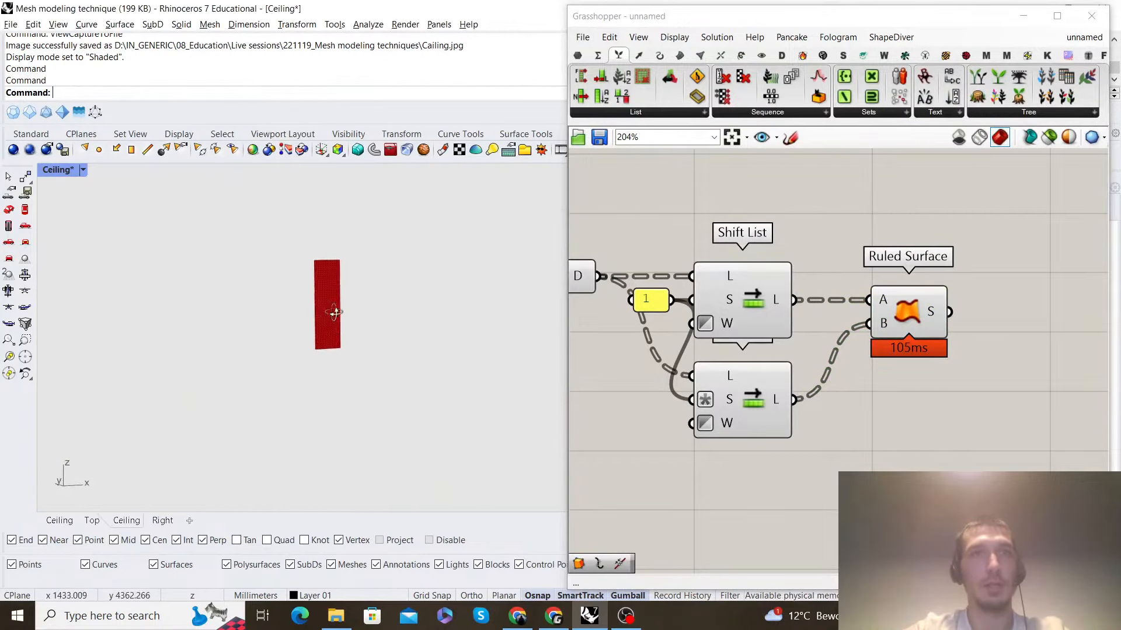
pyautogui.scroll(10, 341, 332)
pyautogui.scroll(-5, 338, 373)
pyautogui.keyDown('shift'); pyautogui.moveTo(337, 376); pyautogui.dragTo(345, 405, button='right'); pyautogui.keyUp('shift')
pyautogui.scroll(-3, 372, 380)
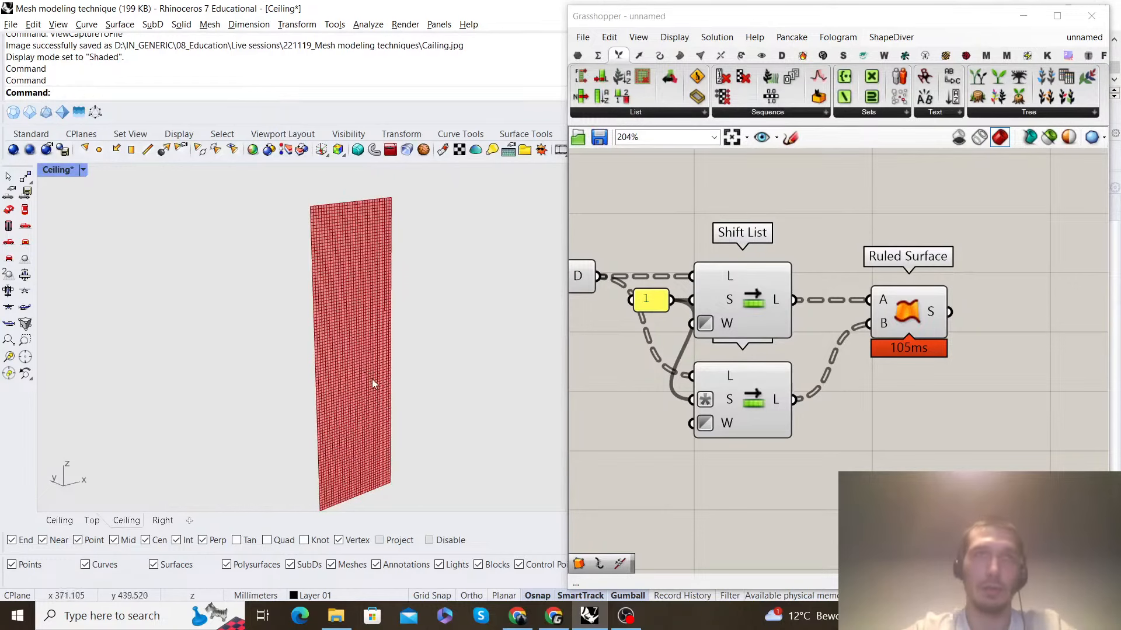
pyautogui.moveTo(351, 324); pyautogui.dragTo(327, 314, button='right')
# Add a Simple Mesh component after Ruled Surface and connect the ruled surfaces to its brep input
pyautogui.scroll(-1, 901, 329)
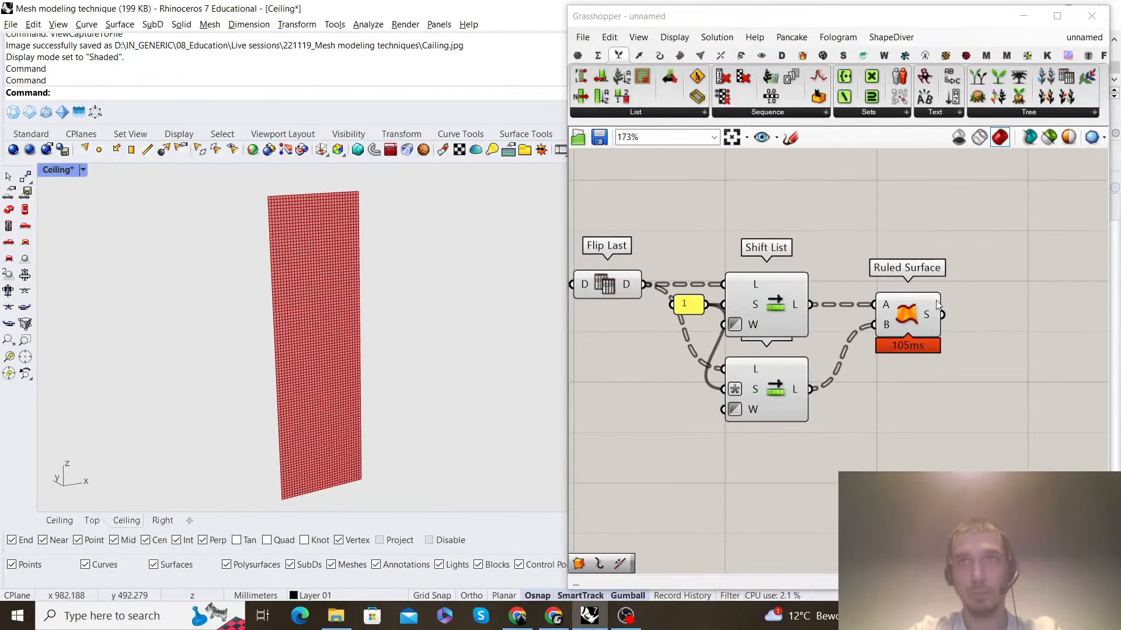
pyautogui.moveTo(956, 313); pyautogui.dragTo(849, 303, button='right')
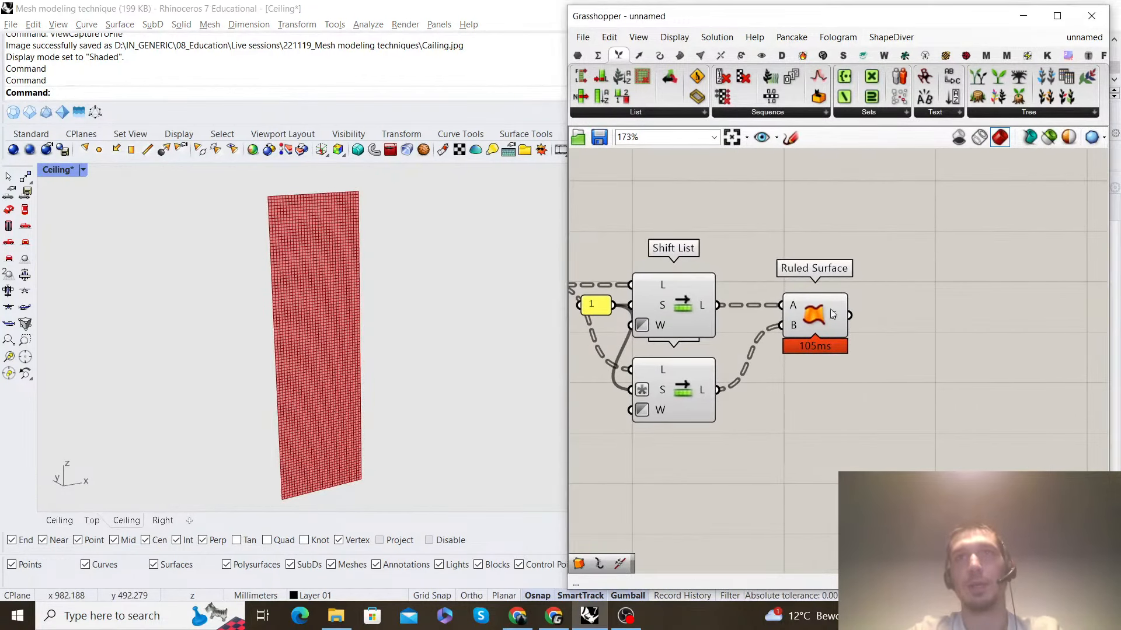
pyautogui.doubleClick(924, 312)
pyautogui.write('simple')
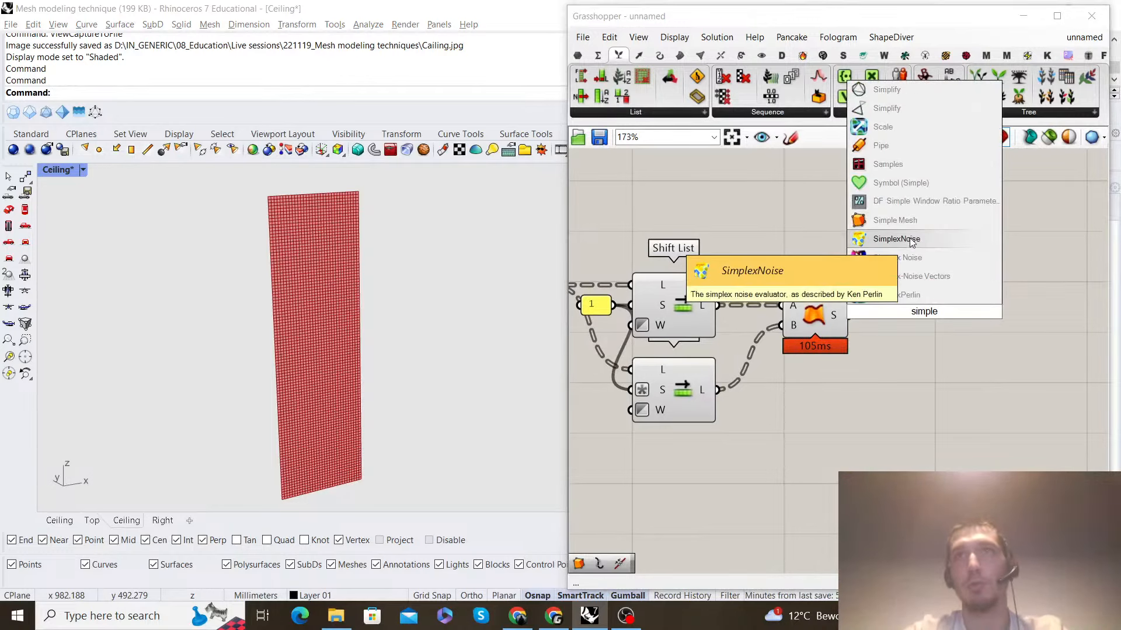
pyautogui.click(895, 145)
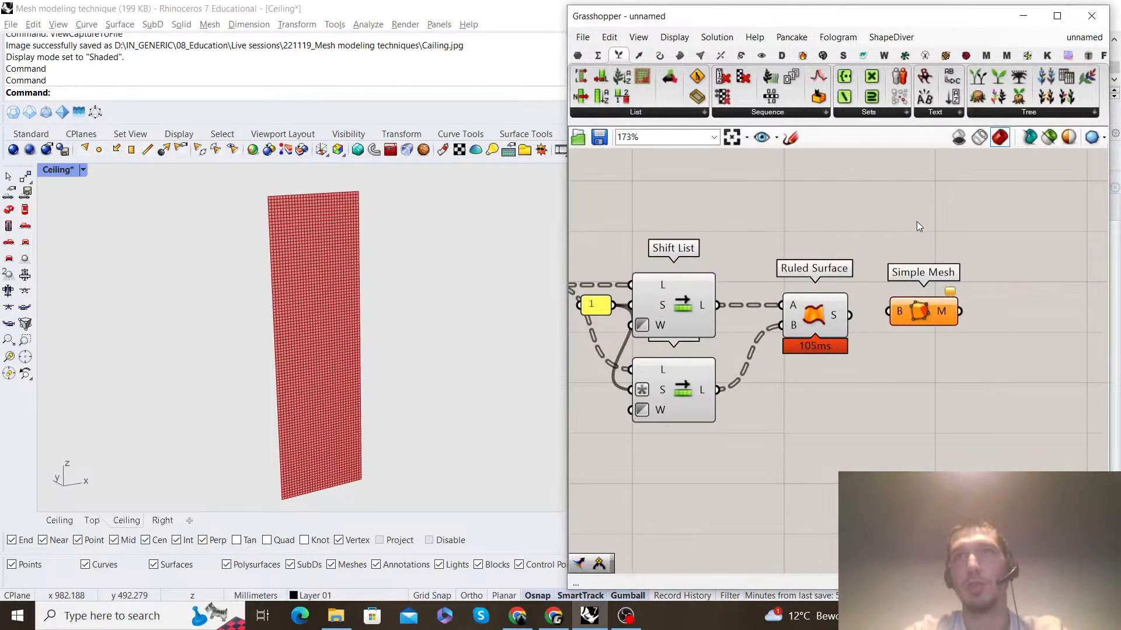
pyautogui.moveTo(849, 315); pyautogui.dragTo(982, 316)
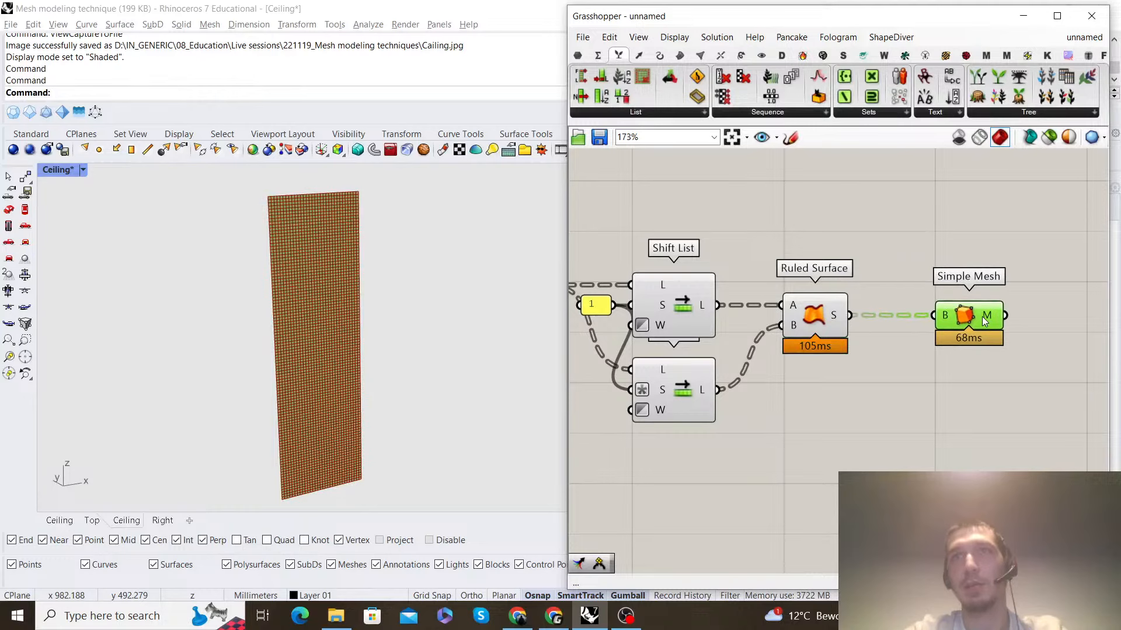
# Turn off the preview of both Shift List components and the Ruled Surface component
pyautogui.click(974, 355)
pyautogui.moveTo(913, 399); pyautogui.dragTo(640, 233)
pyautogui.middleClick(767, 211)
pyautogui.click(803, 234)
pyautogui.click(940, 239)
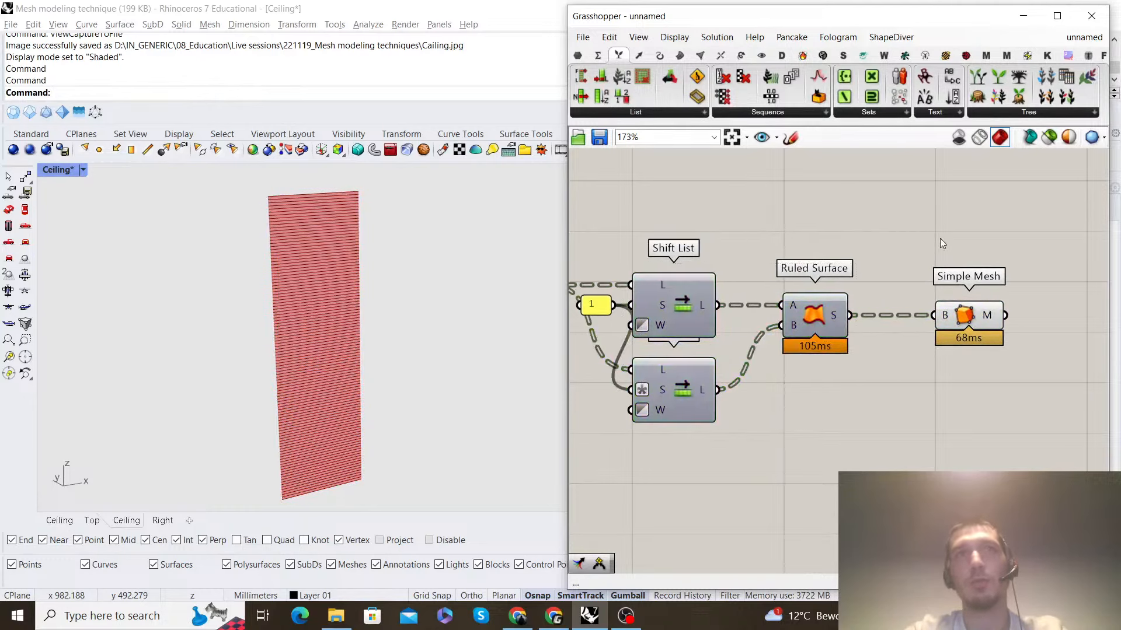
# Inspect the Simple Mesh component and examine its mesh faces up close in the Ceiling viewport
pyautogui.scroll(3, 994, 312)
pyautogui.moveTo(994, 311); pyautogui.dragTo(874, 302, button='right')
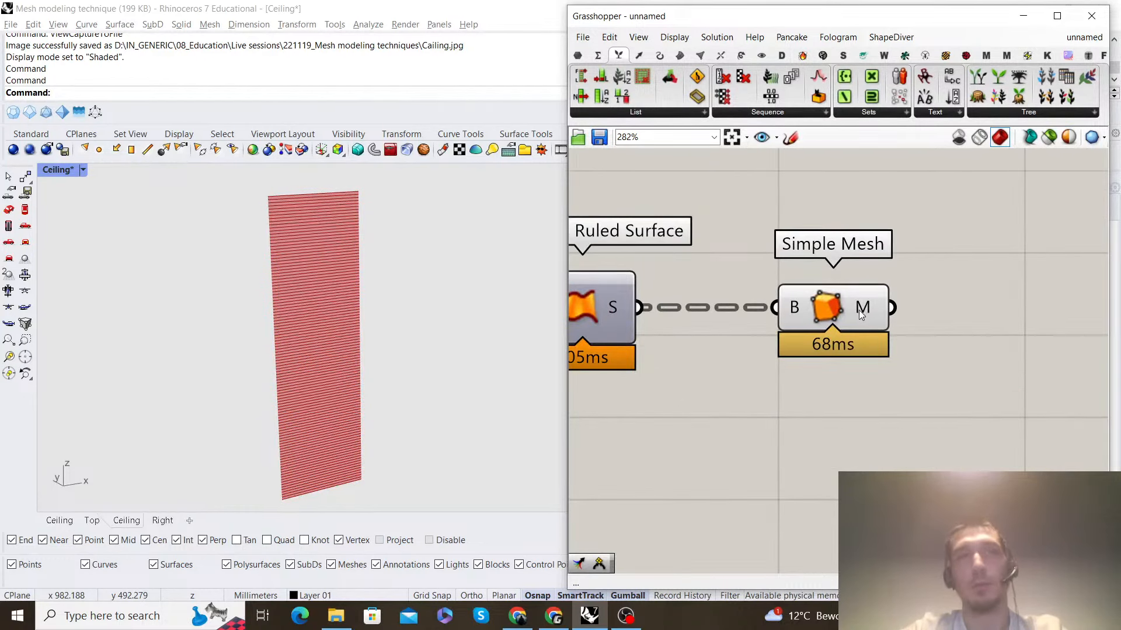
pyautogui.moveTo(865, 314)
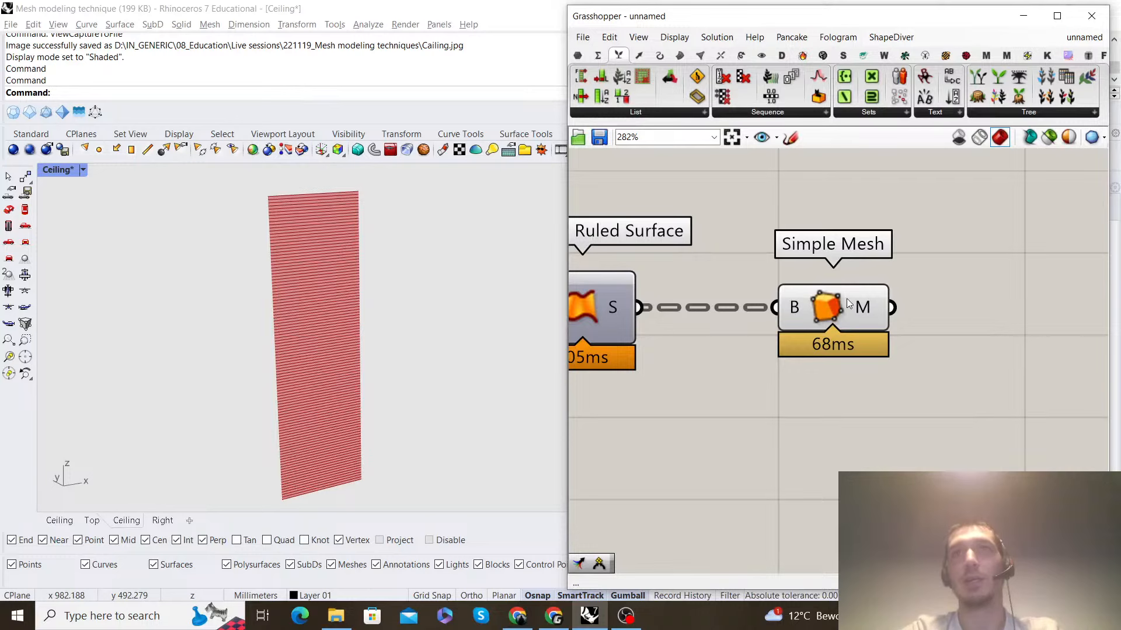
pyautogui.scroll(-3, 932, 268)
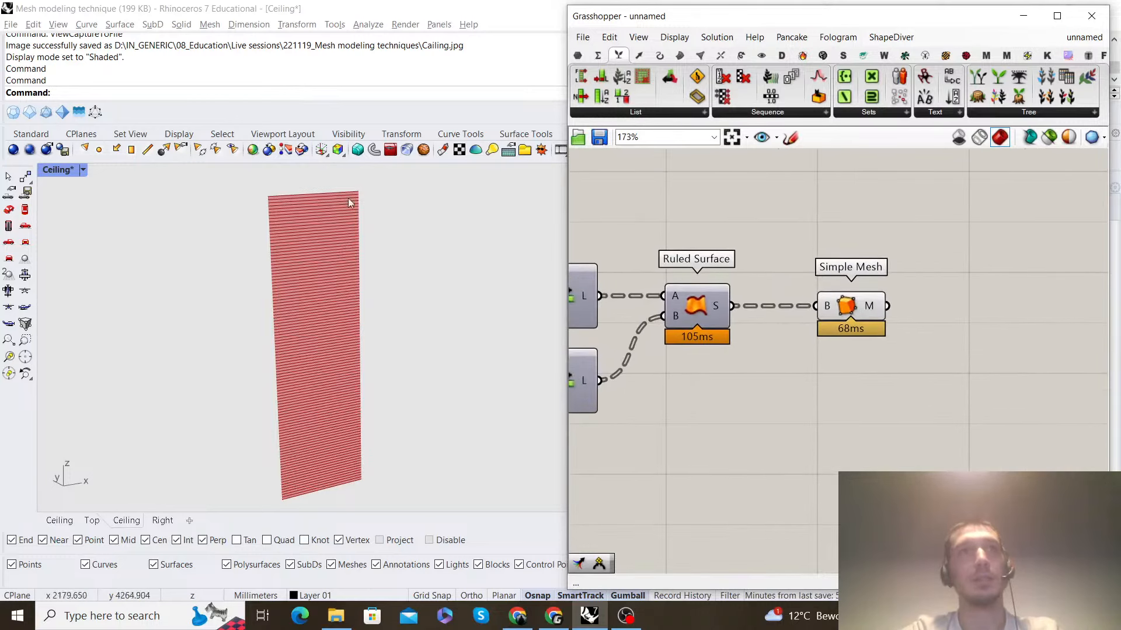
pyautogui.scroll(6, 311, 269)
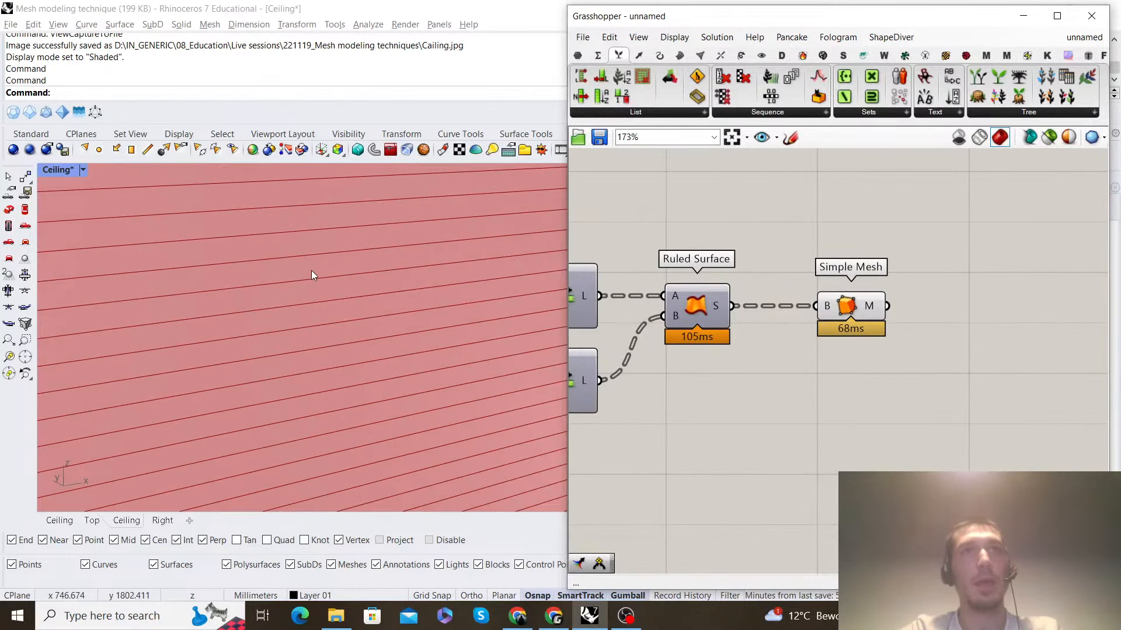
pyautogui.click(854, 307)
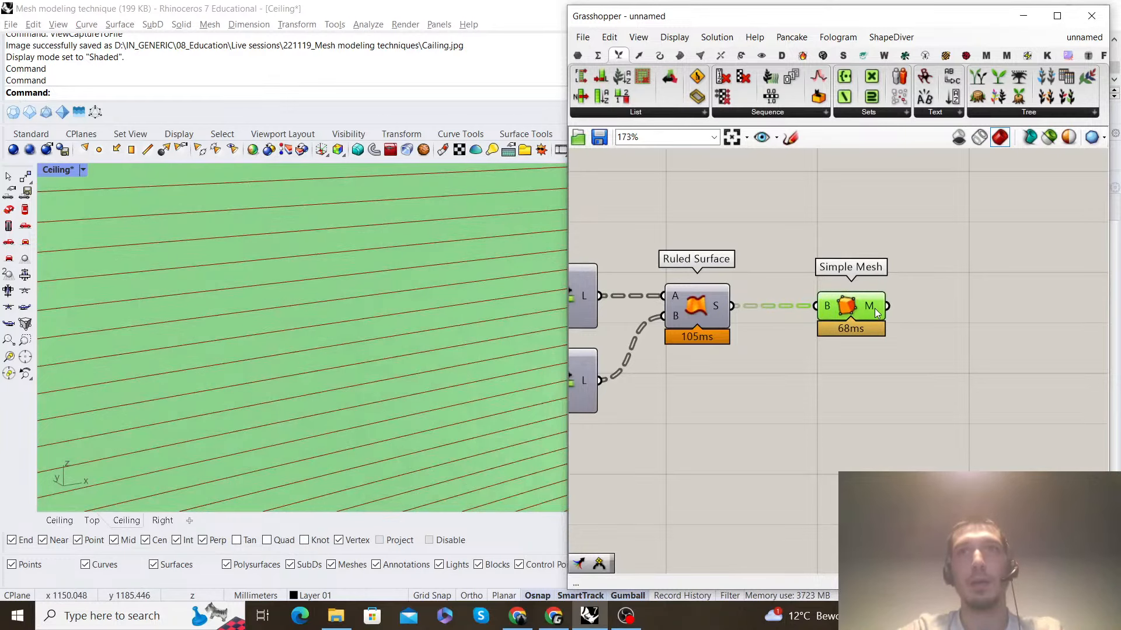
pyautogui.click(940, 267)
pyautogui.scroll(-3, 941, 268)
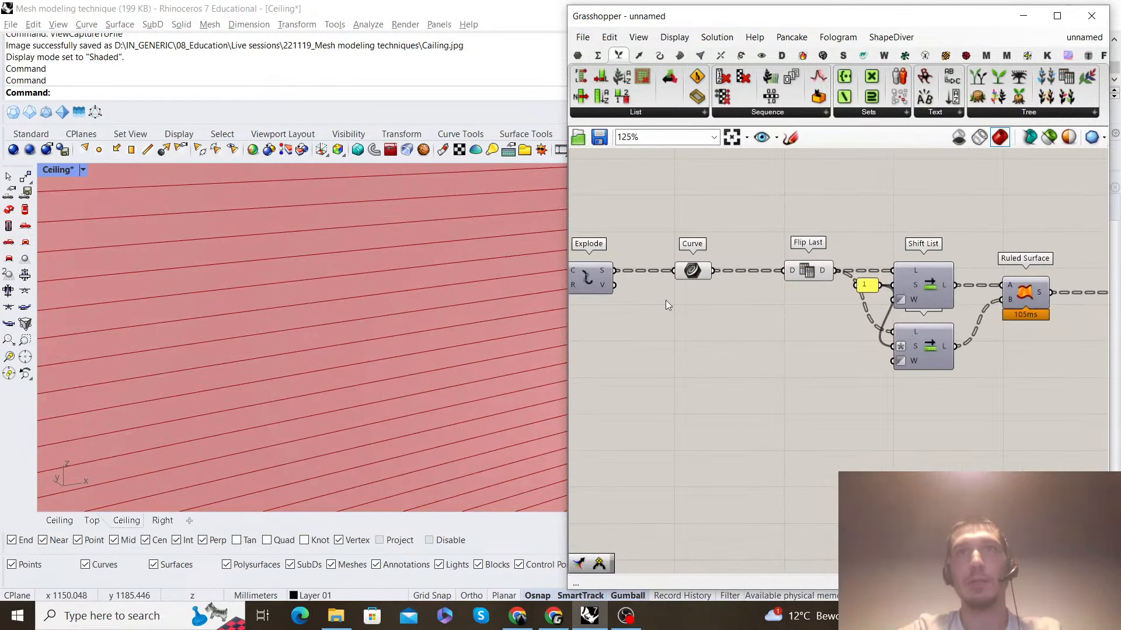
pyautogui.scroll(-6, 374, 337)
pyautogui.scroll(-3, 783, 296)
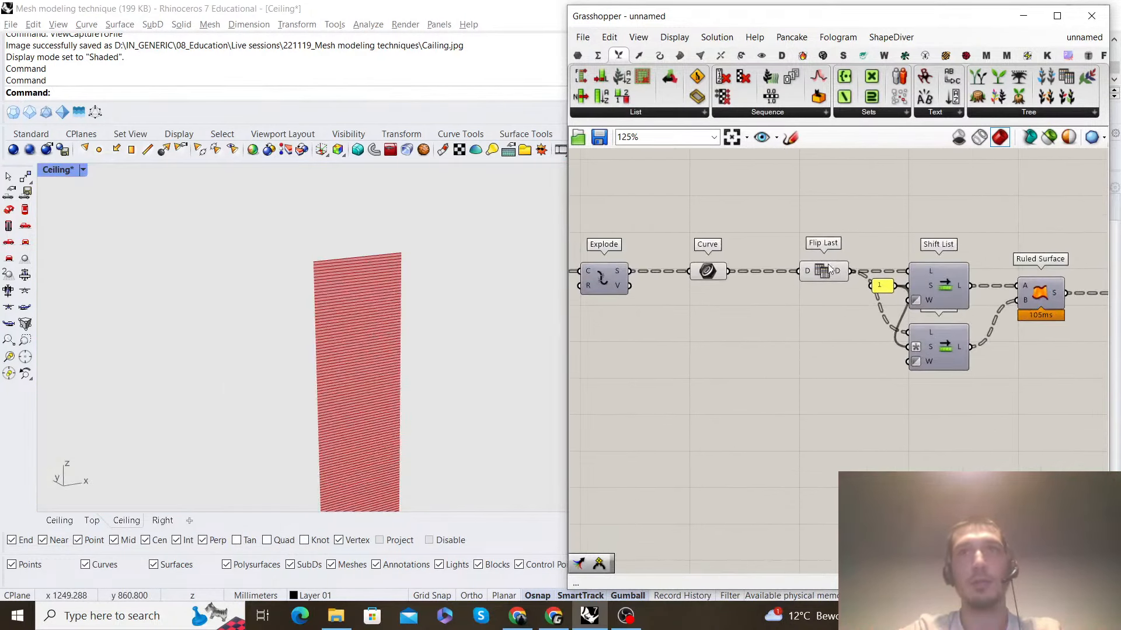
# Turn off the preview of the components from Flip Last through Simple Mesh
pyautogui.moveTo(1031, 360); pyautogui.dragTo(747, 235)
pyautogui.middleClick(764, 214)
pyautogui.click(792, 238)
pyautogui.click(842, 206)
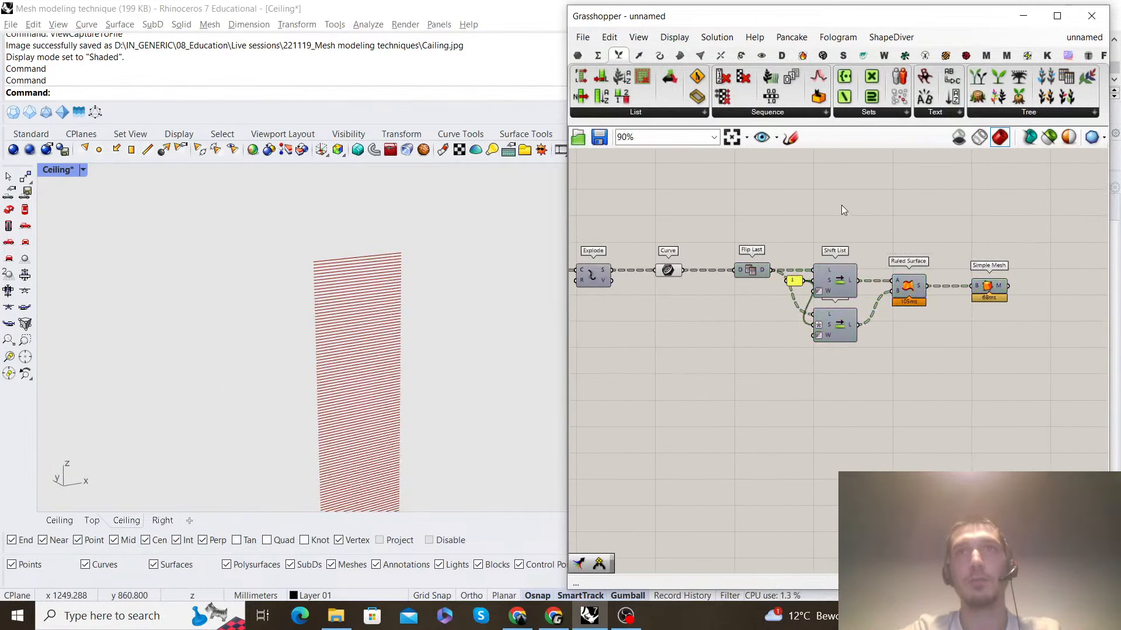
# Move the group of components from Flip Last through Simple Mesh up, clear of the Curve parameter's row
pyautogui.moveTo(842, 205); pyautogui.dragTo(801, 240, button='right')
pyautogui.moveTo(981, 390); pyautogui.dragTo(704, 291)
pyautogui.moveTo(710, 306); pyautogui.dragTo(711, 208)
pyautogui.click(732, 229)
# Highlight the Curve parameter's exploded segments and examine the stacked lines in the Ceiling viewport
pyautogui.scroll(-3, 732, 229)
pyautogui.moveTo(732, 229); pyautogui.dragTo(823, 224, button='right')
pyautogui.scroll(6, 746, 274)
pyautogui.click(780, 266)
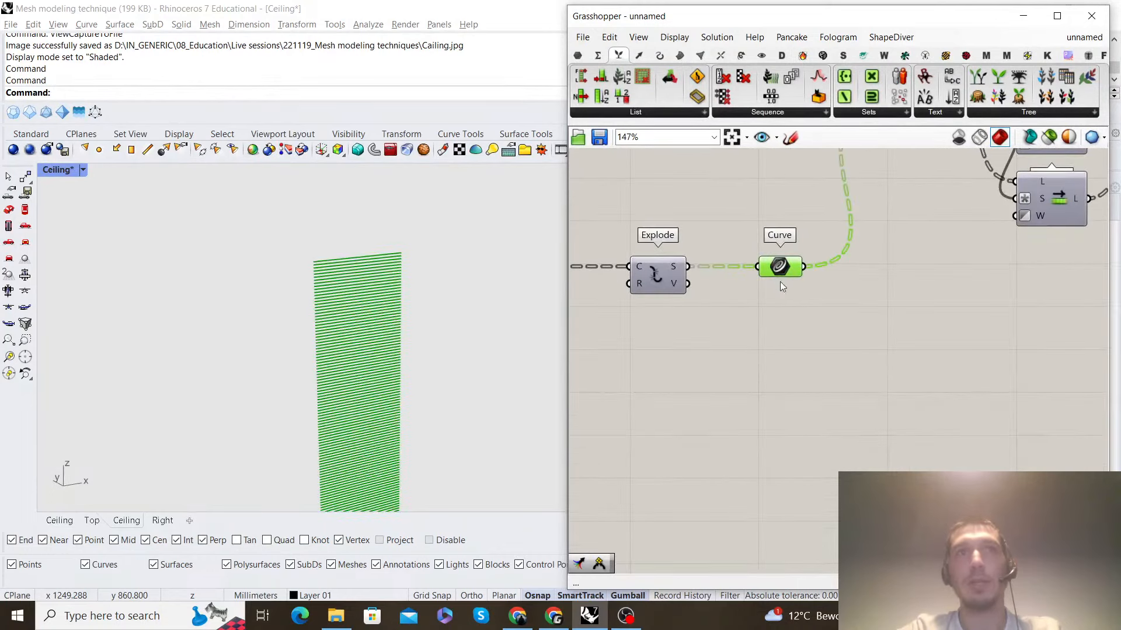
pyautogui.click(829, 332)
pyautogui.scroll(-3, 842, 348)
pyautogui.scroll(-6, 403, 336)
pyautogui.keyDown('shift'); pyautogui.moveTo(396, 333); pyautogui.dragTo(358, 360, button='right'); pyautogui.keyUp('shift')
pyautogui.scroll(12, 355, 358)
pyautogui.scroll(-7, 351, 358)
pyautogui.scroll(-3, 370, 339)
pyautogui.scroll(6, 353, 339)
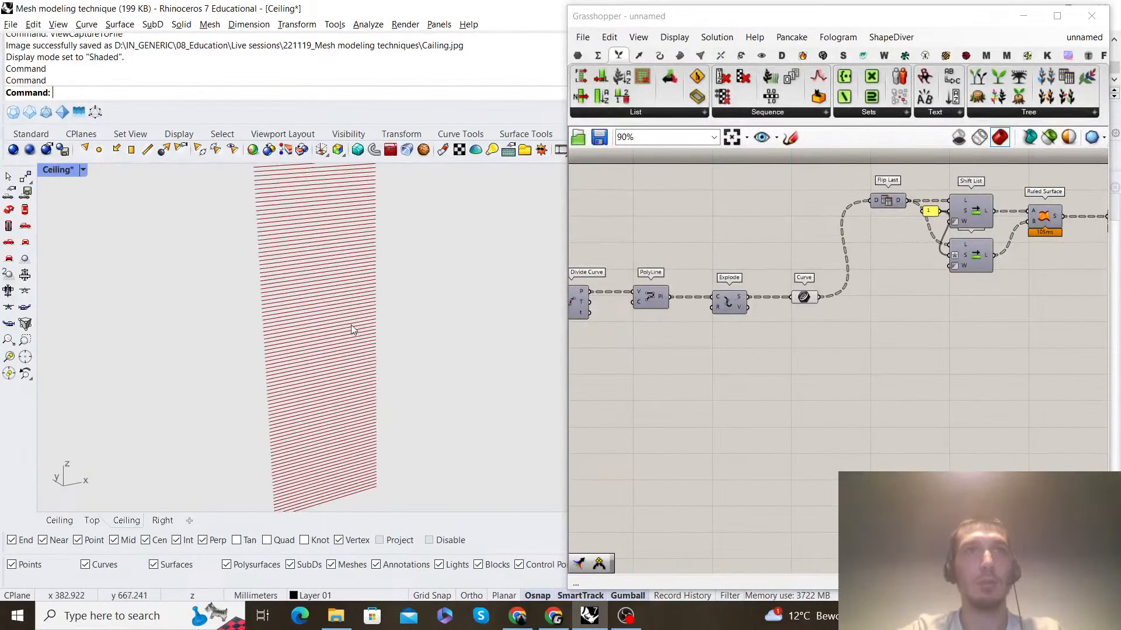
pyautogui.moveTo(371, 328); pyautogui.dragTo(375, 336, button='right')
pyautogui.scroll(-1, 374, 330)
pyautogui.scroll(-4, 779, 344)
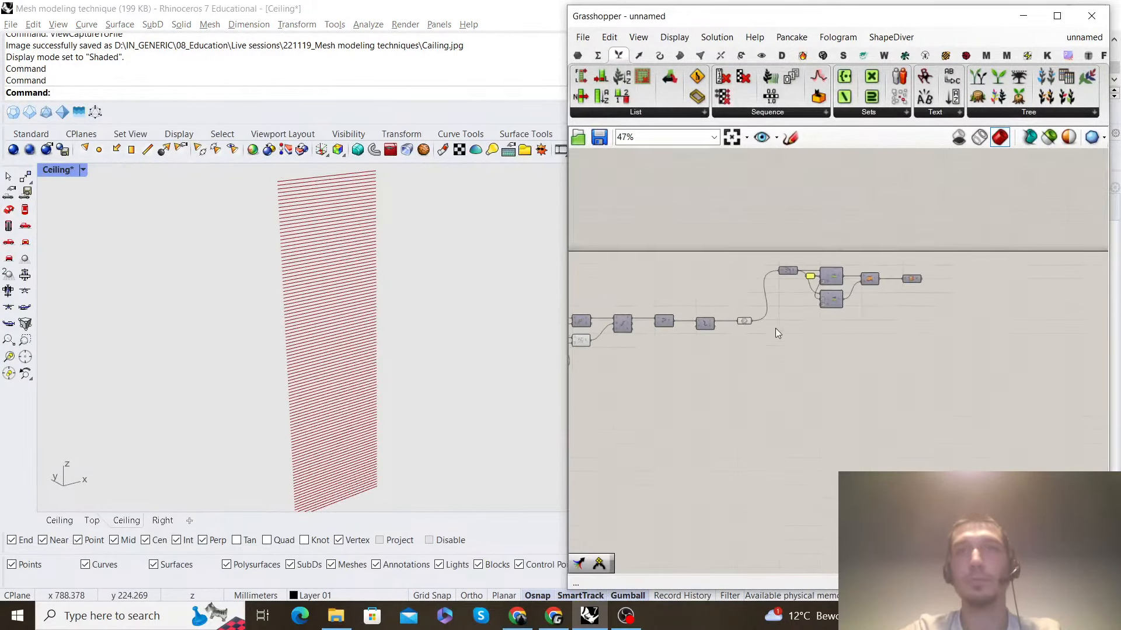
# Inspect the data tree structure of the Curve parameter and its connection from the Explode component
pyautogui.scroll(7, 775, 328)
pyautogui.click(692, 308)
pyautogui.click(857, 363)
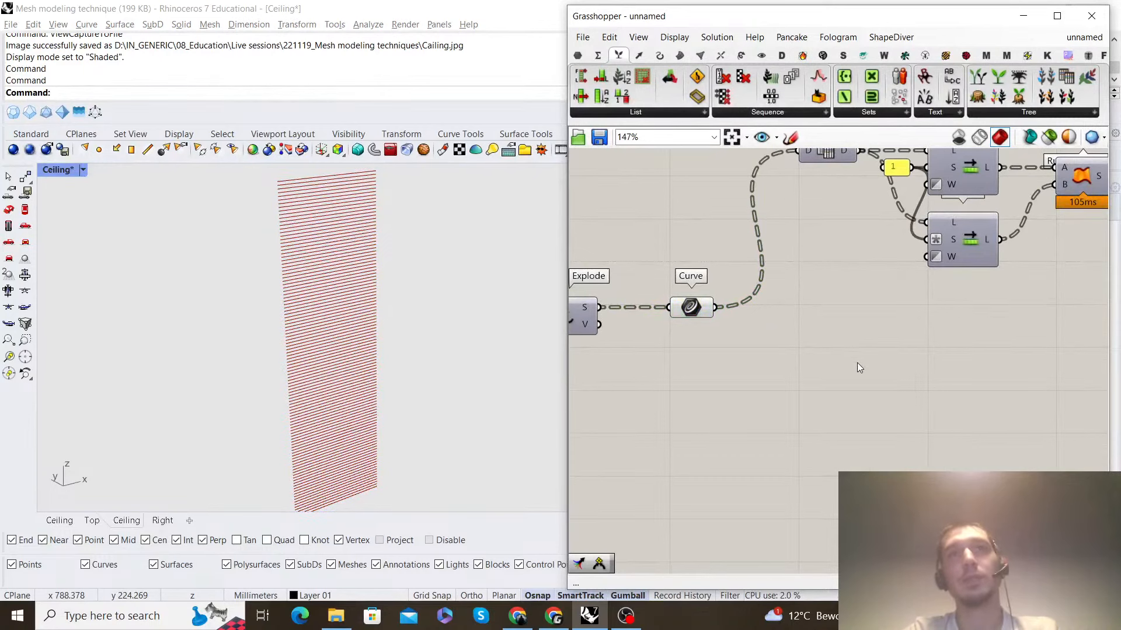
pyautogui.scroll(-2, 850, 365)
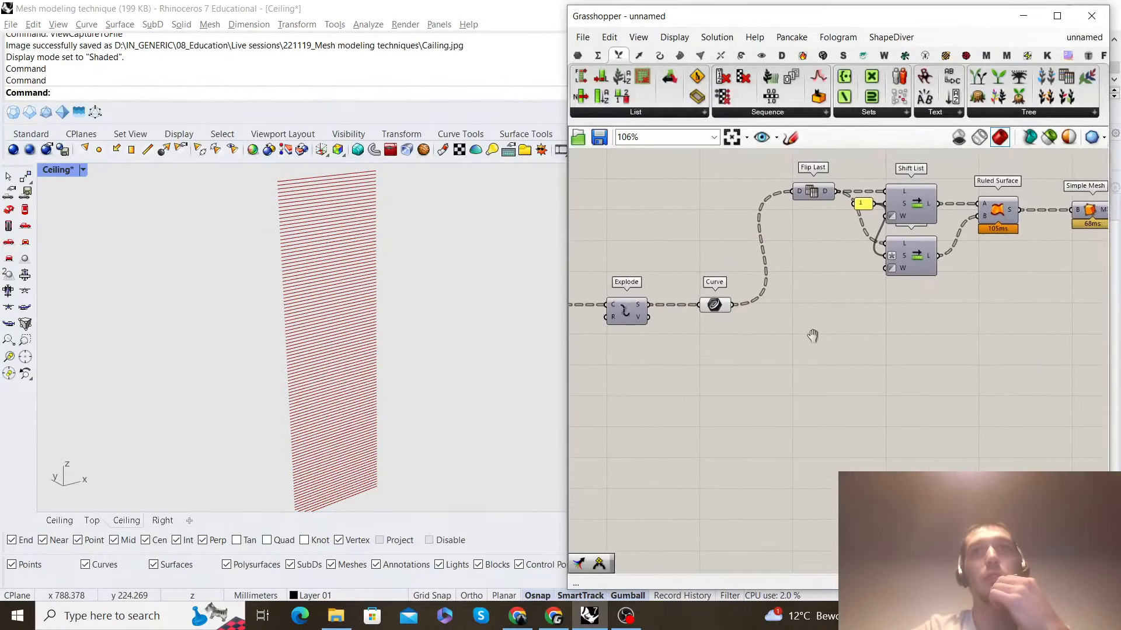
pyautogui.scroll(1, 812, 336)
pyautogui.click(687, 257)
pyautogui.moveTo(688, 259)
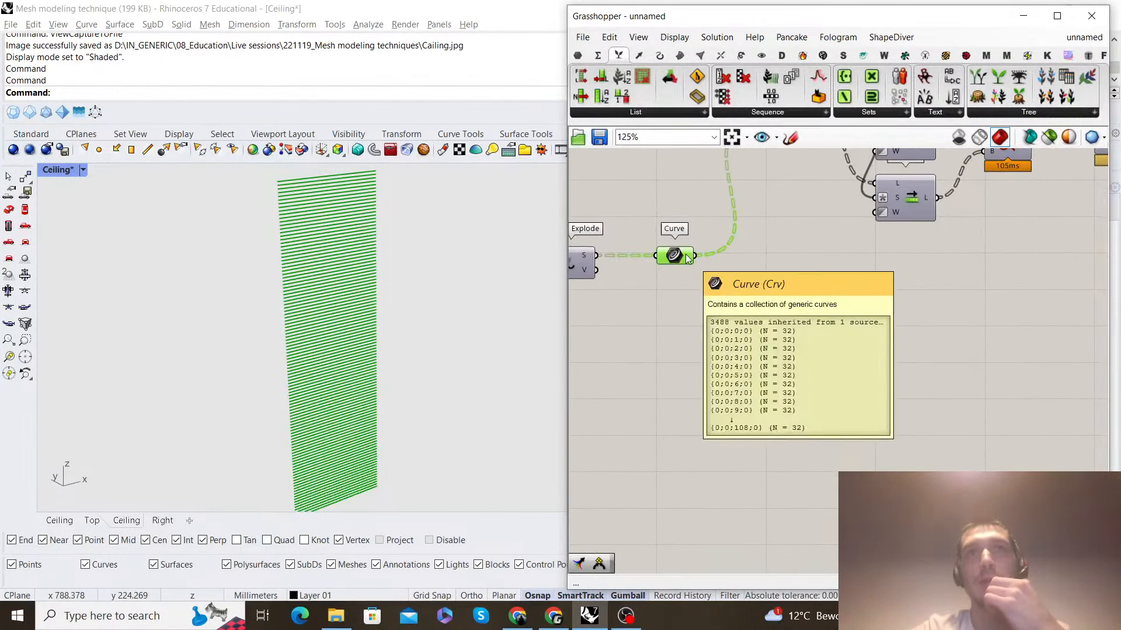
pyautogui.scroll(-3, 686, 258)
pyautogui.scroll(4, 635, 263)
pyautogui.moveTo(633, 262); pyautogui.dragTo(738, 270, button='right')
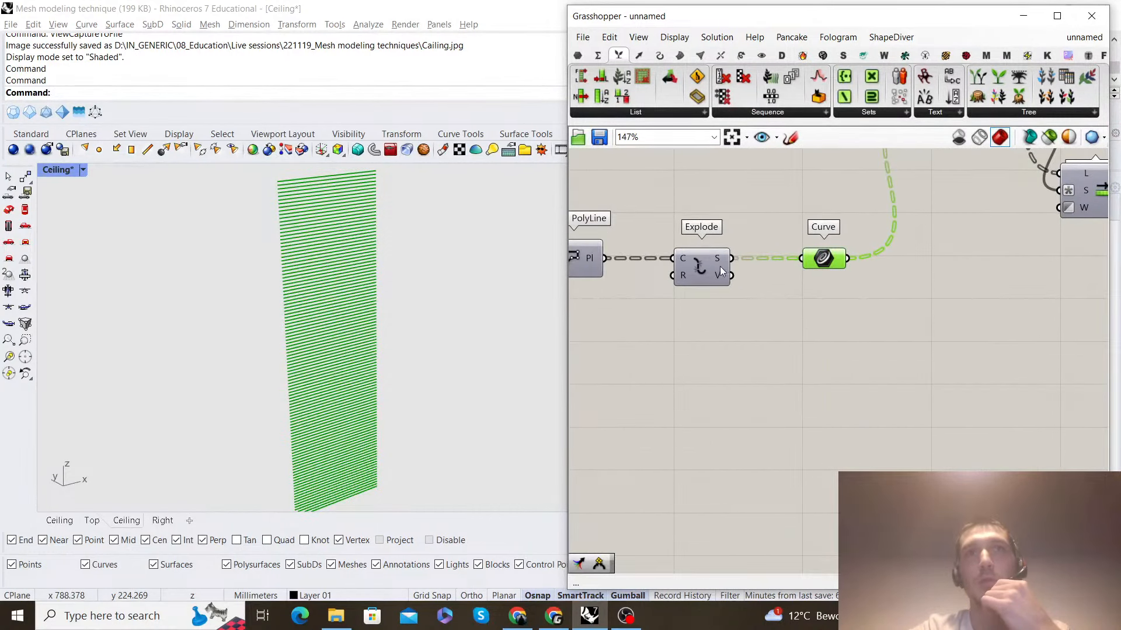
pyautogui.scroll(-2, 748, 293)
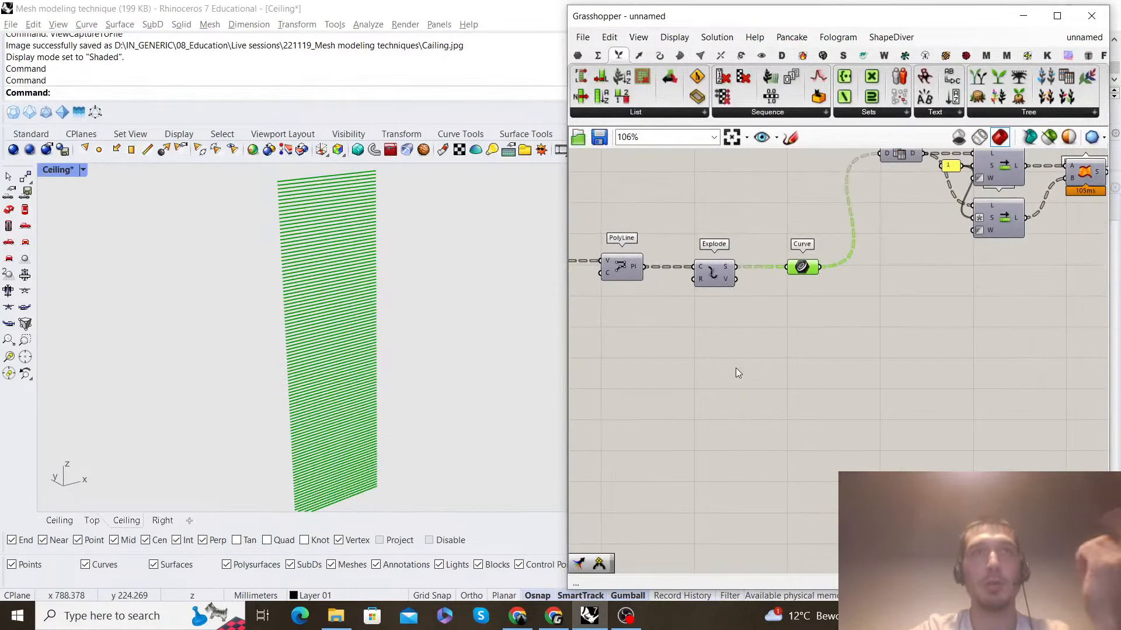
pyautogui.scroll(3, 754, 348)
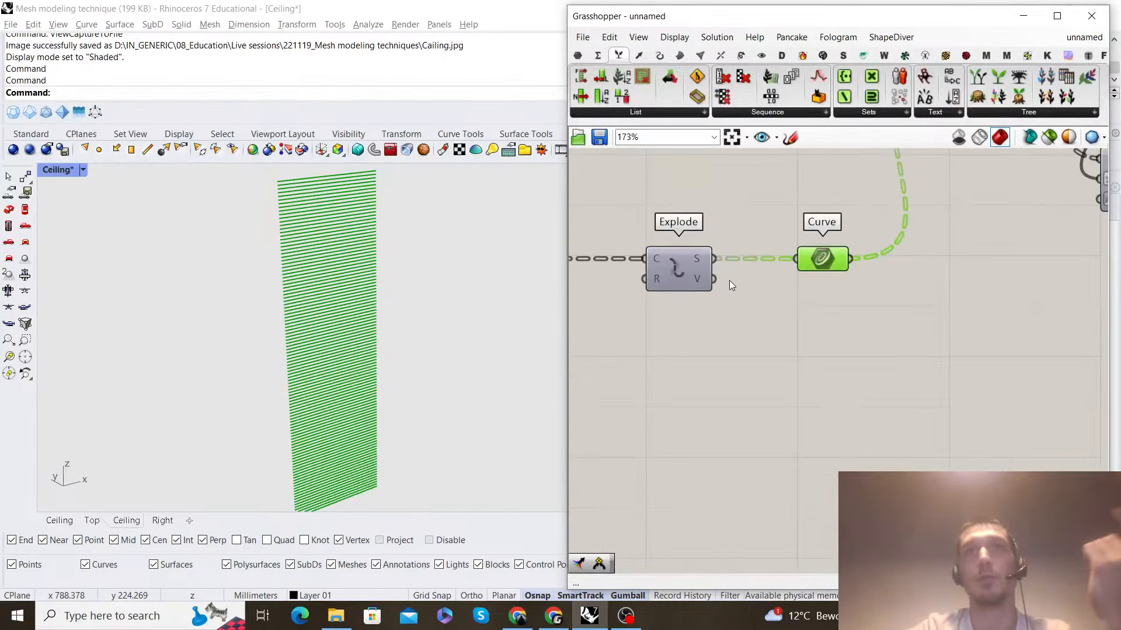
pyautogui.scroll(-3, 692, 315)
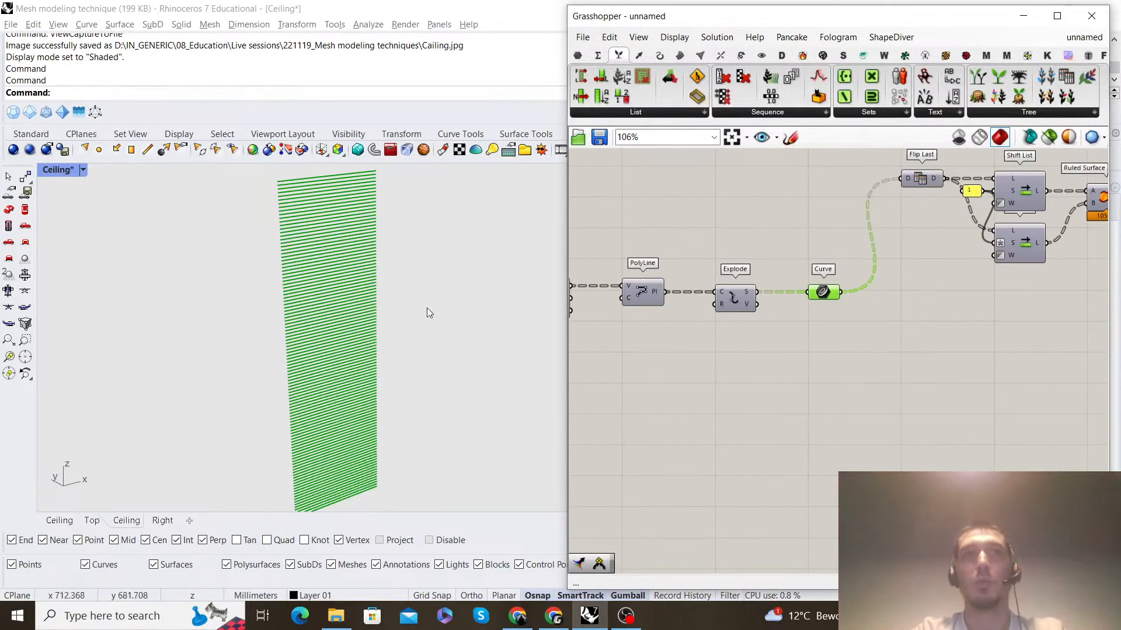
# Review the definition from the moved polylines and Divide Curve through PolyLine and Explode to the Curve parameter
pyautogui.scroll(-2, 417, 299)
pyautogui.scroll(2, 407, 291)
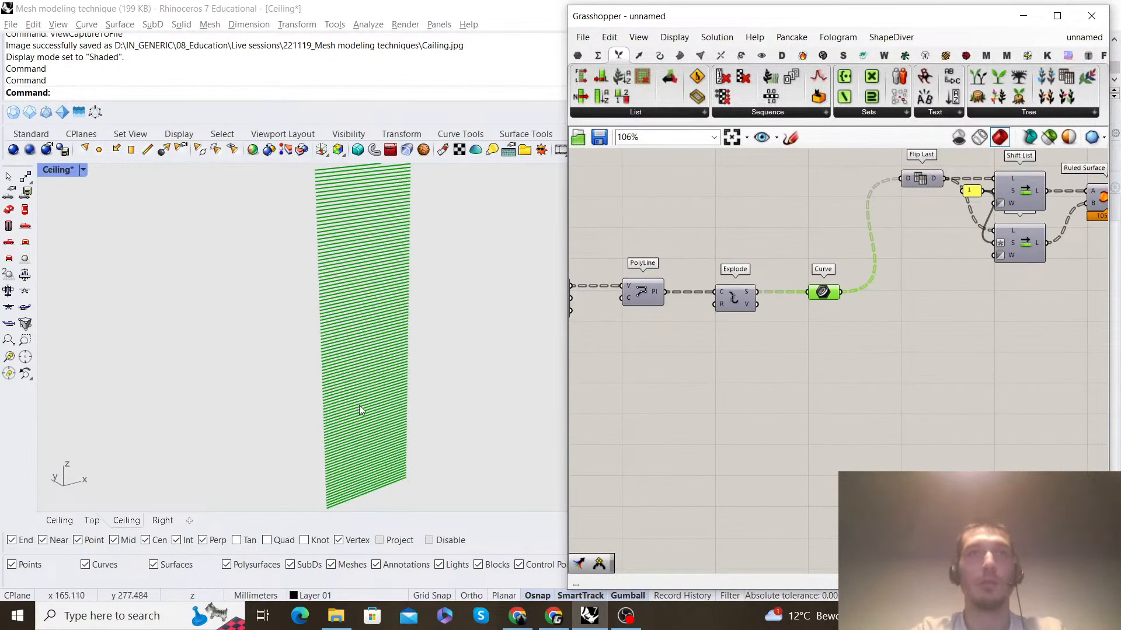
pyautogui.scroll(-5, 815, 281)
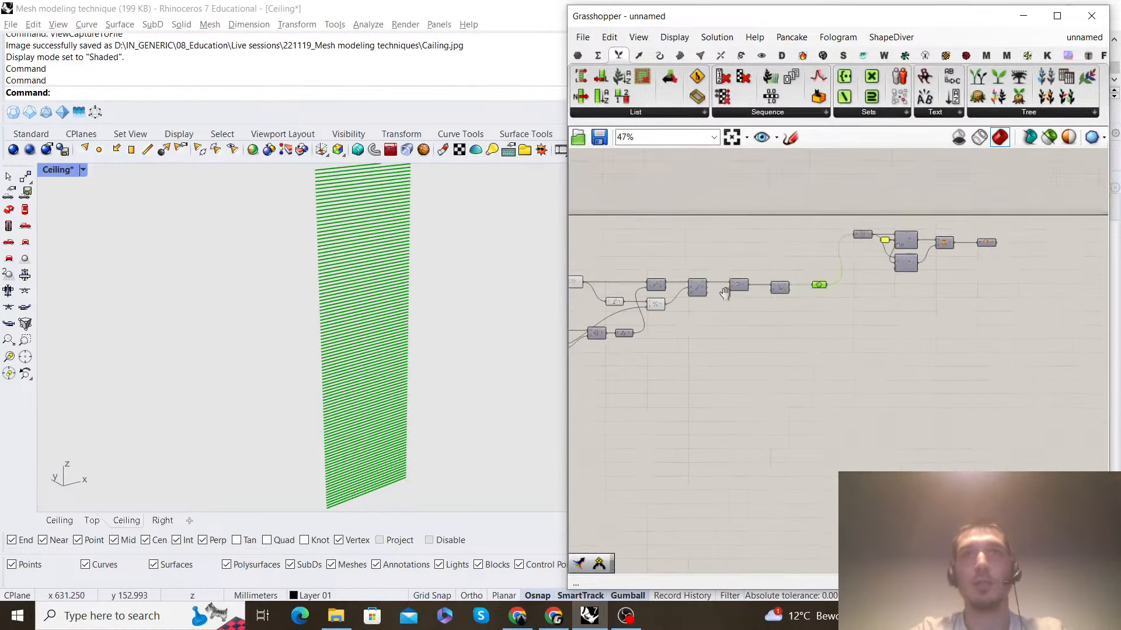
pyautogui.moveTo(727, 292); pyautogui.dragTo(916, 300, button='right')
pyautogui.scroll(7, 681, 299)
pyautogui.moveTo(640, 343); pyautogui.dragTo(744, 346, button='right')
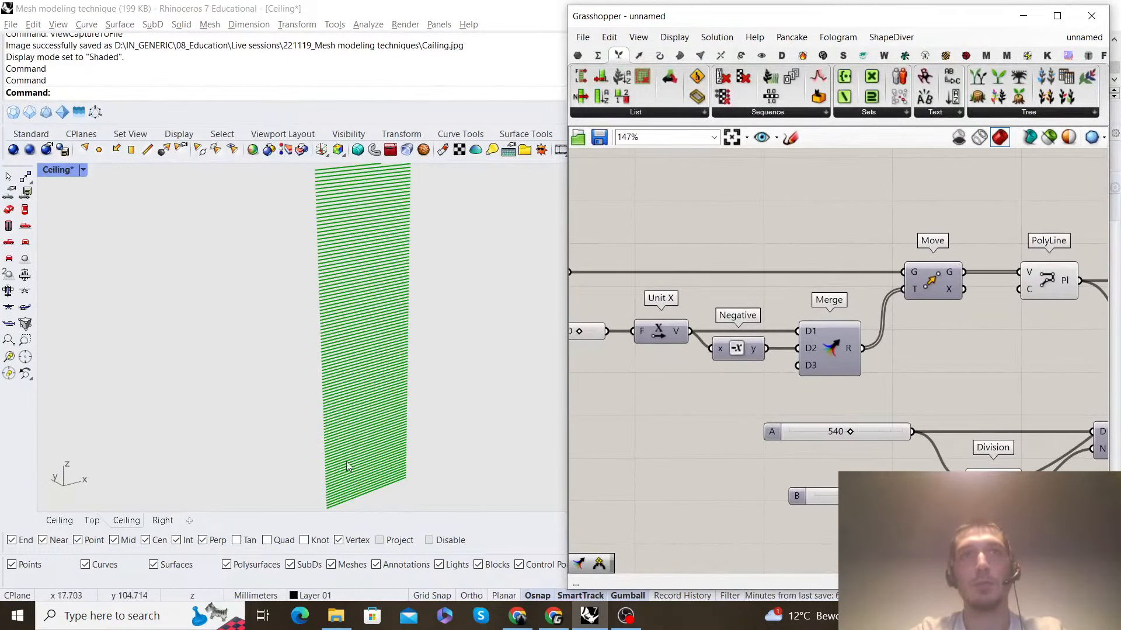
pyautogui.scroll(-7, 791, 292)
pyautogui.moveTo(1094, 290); pyautogui.dragTo(951, 297, button='right')
pyautogui.scroll(5, 951, 297)
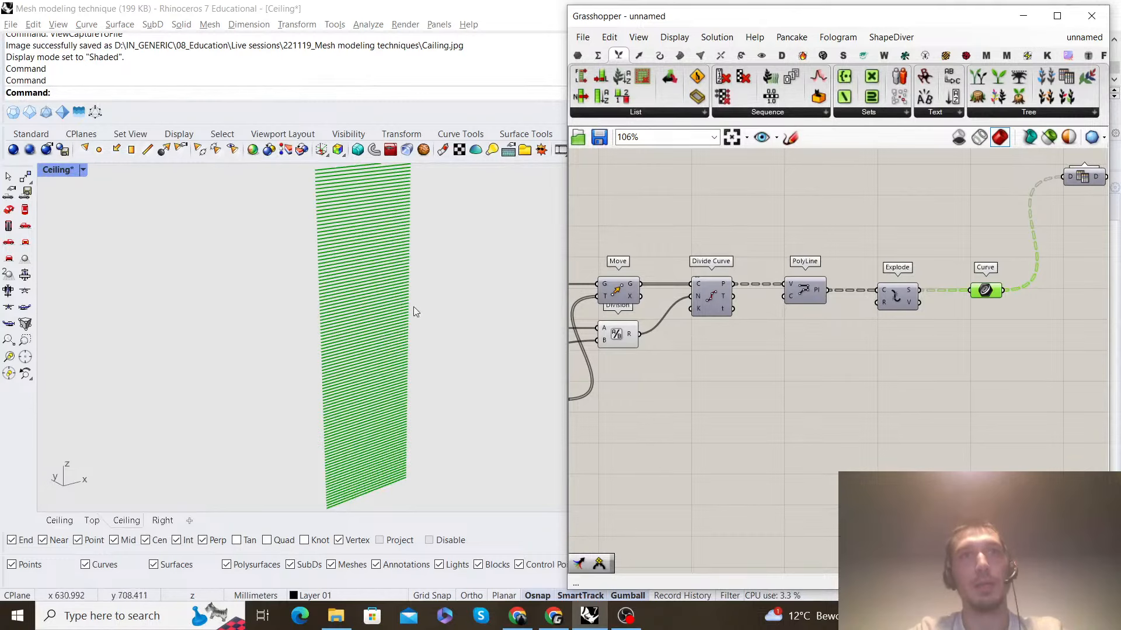
pyautogui.scroll(-3, 634, 274)
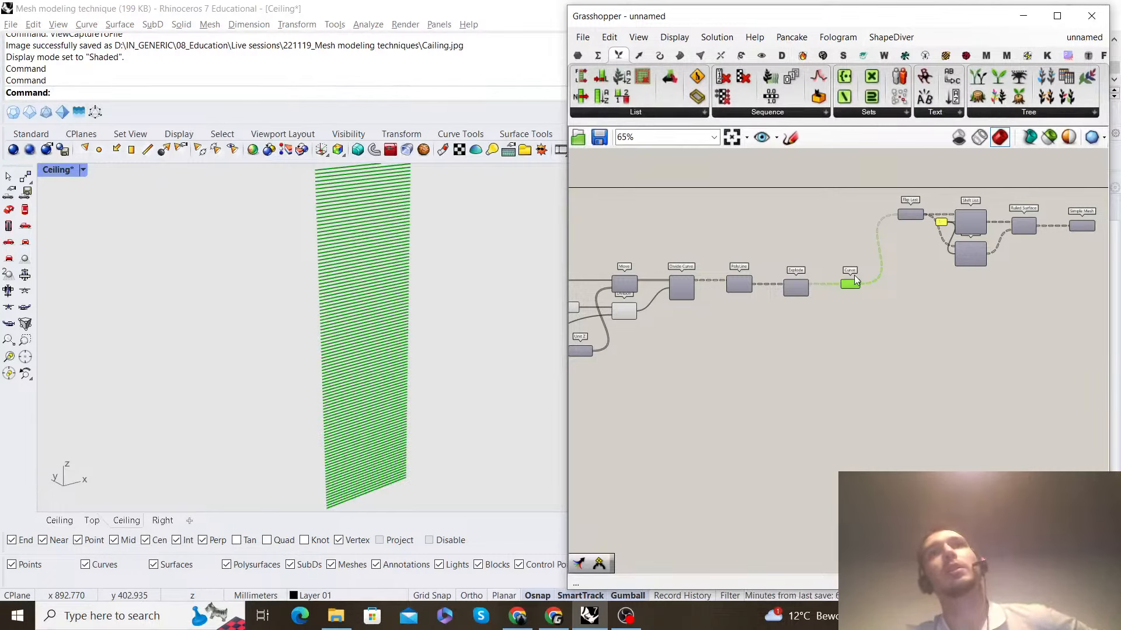
pyautogui.scroll(4, 846, 247)
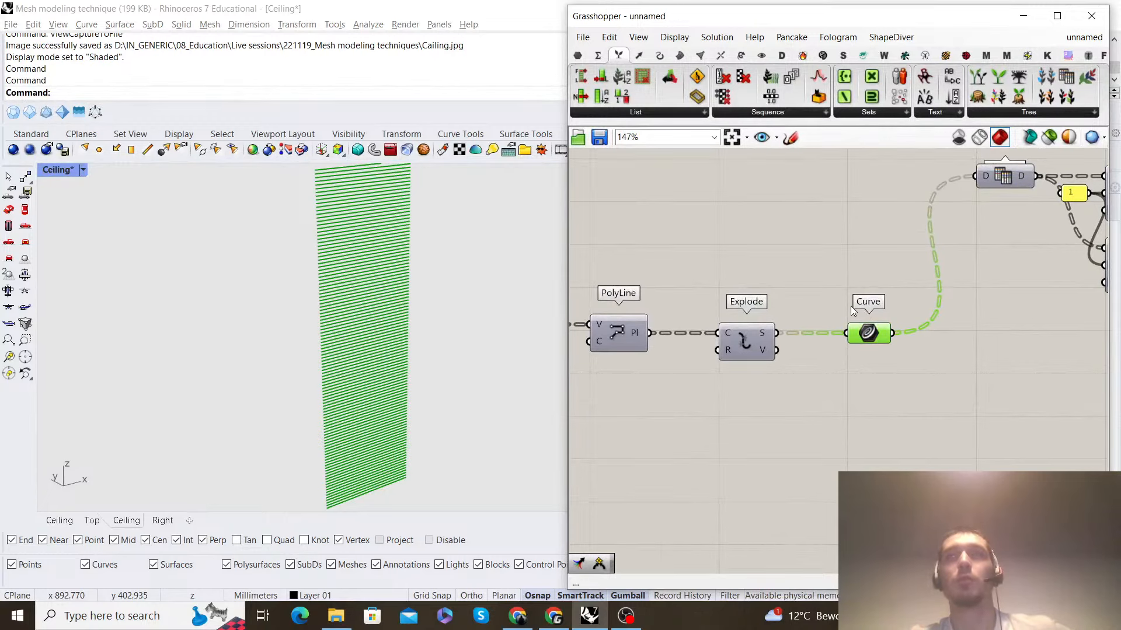
pyautogui.scroll(-2, 860, 353)
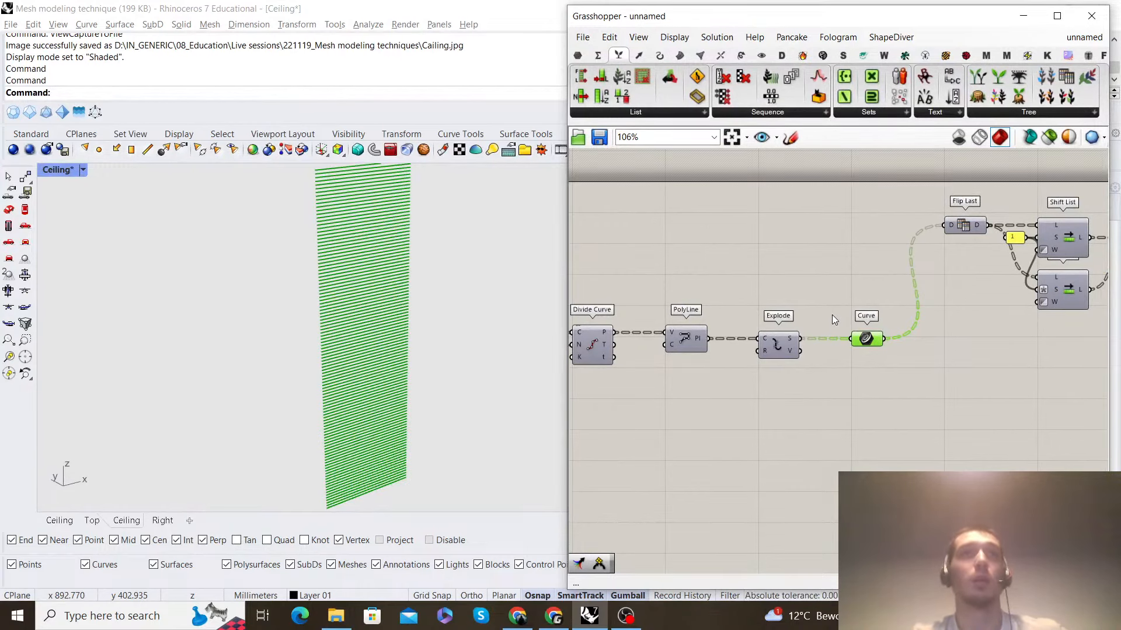
pyautogui.scroll(-1, 830, 309)
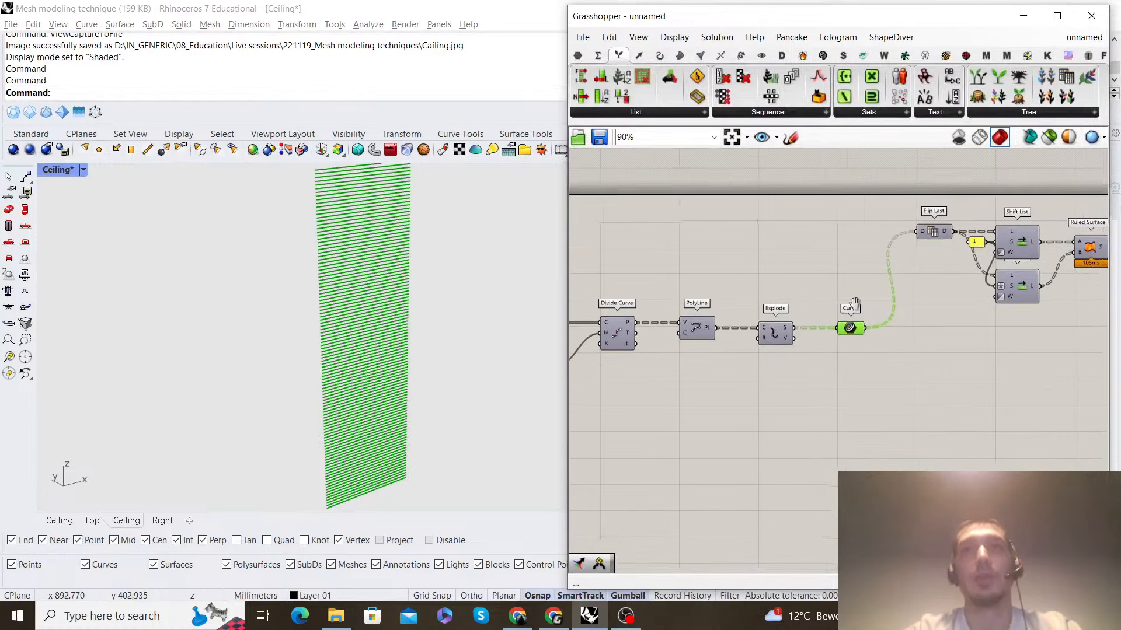
pyautogui.scroll(2, 828, 335)
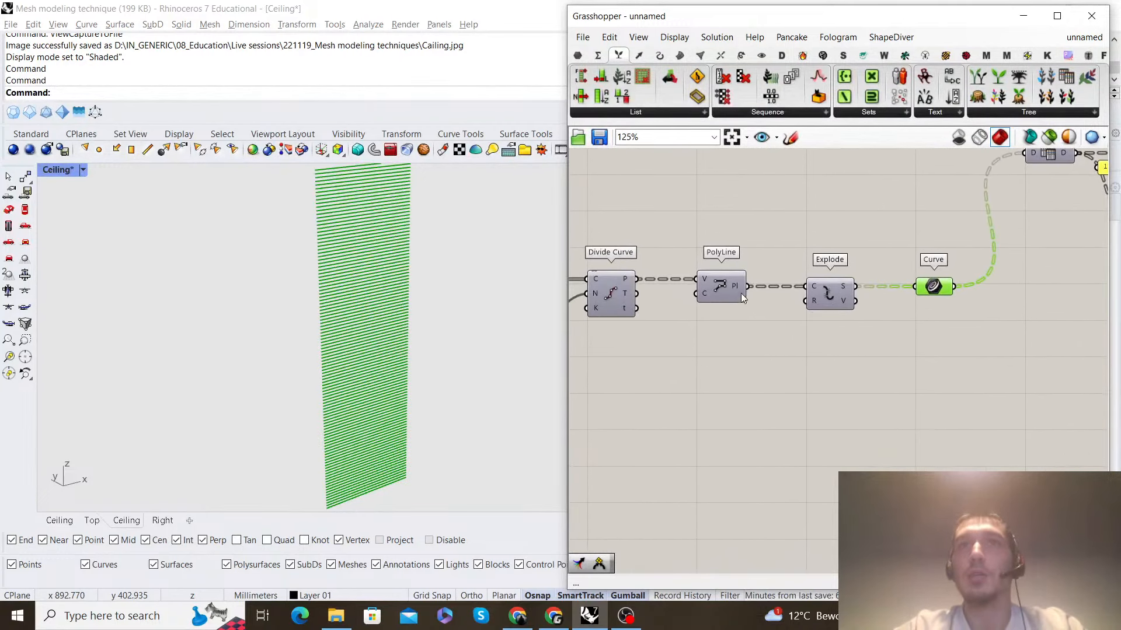
# Add a Shift Paths component below Explode and feed its data input from the PolyLine output
pyautogui.doubleClick(888, 372)
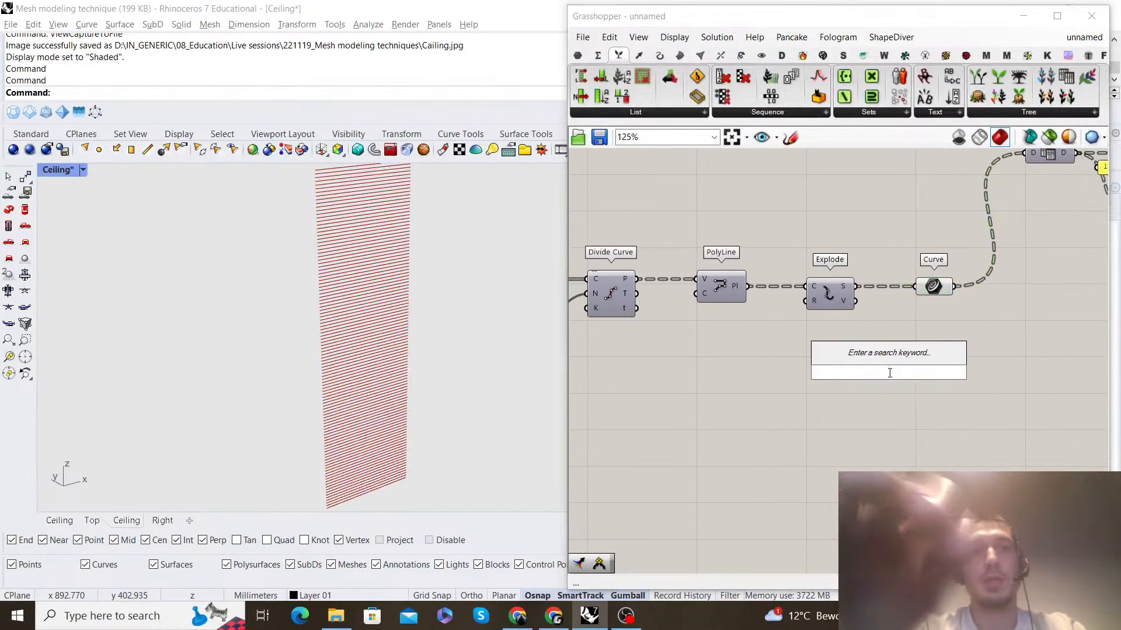
pyautogui.write('shift p')
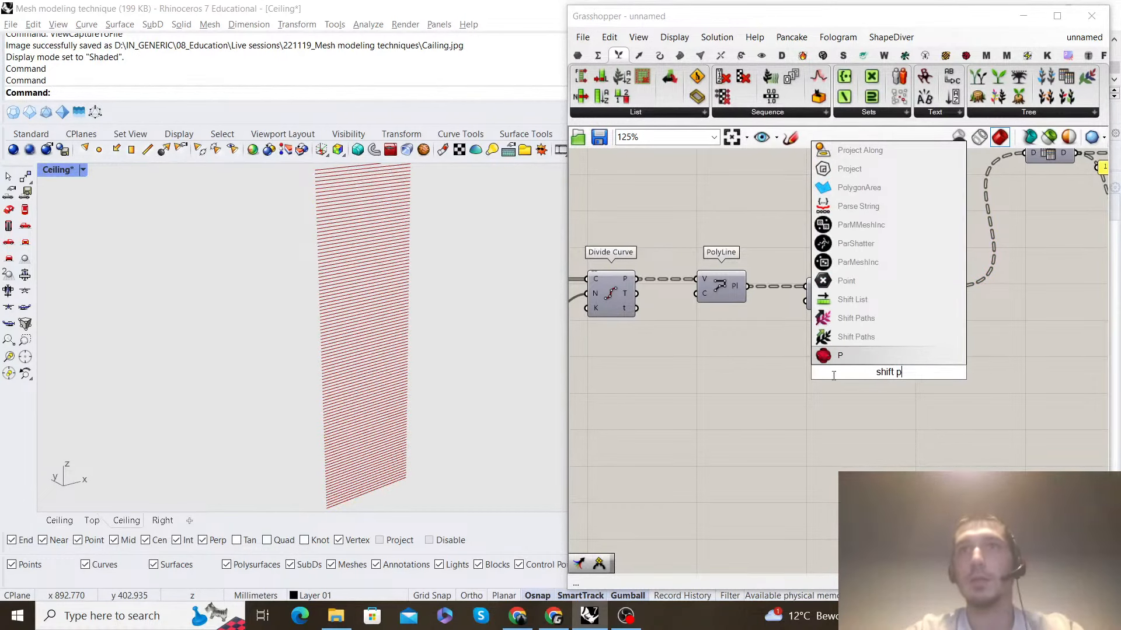
pyautogui.click(864, 341)
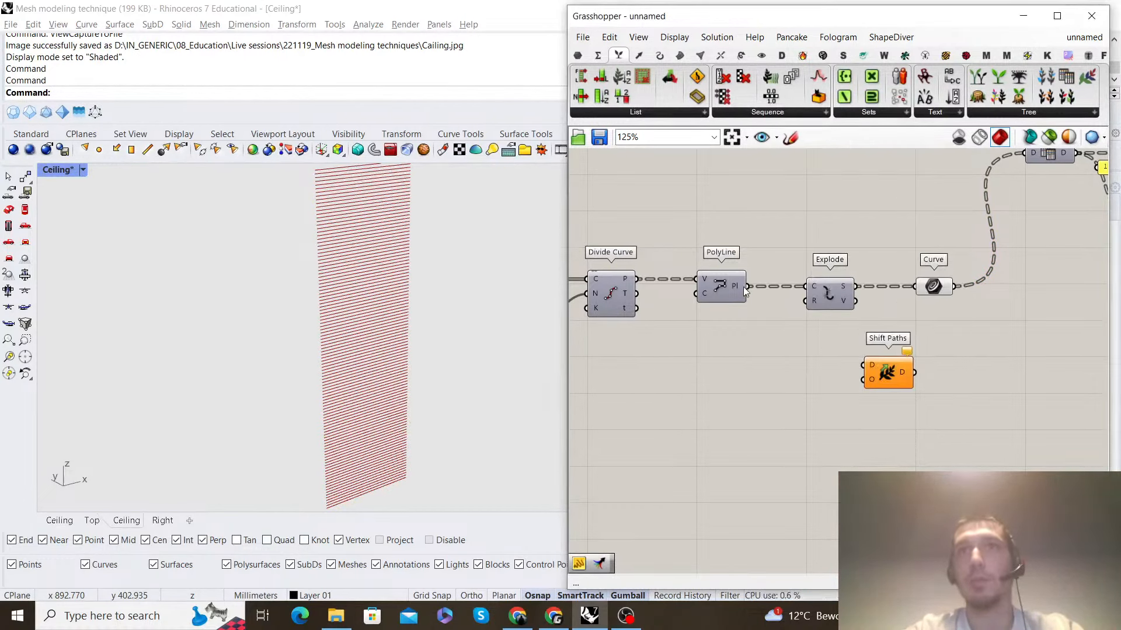
pyautogui.moveTo(738, 285); pyautogui.dragTo(780, 373)
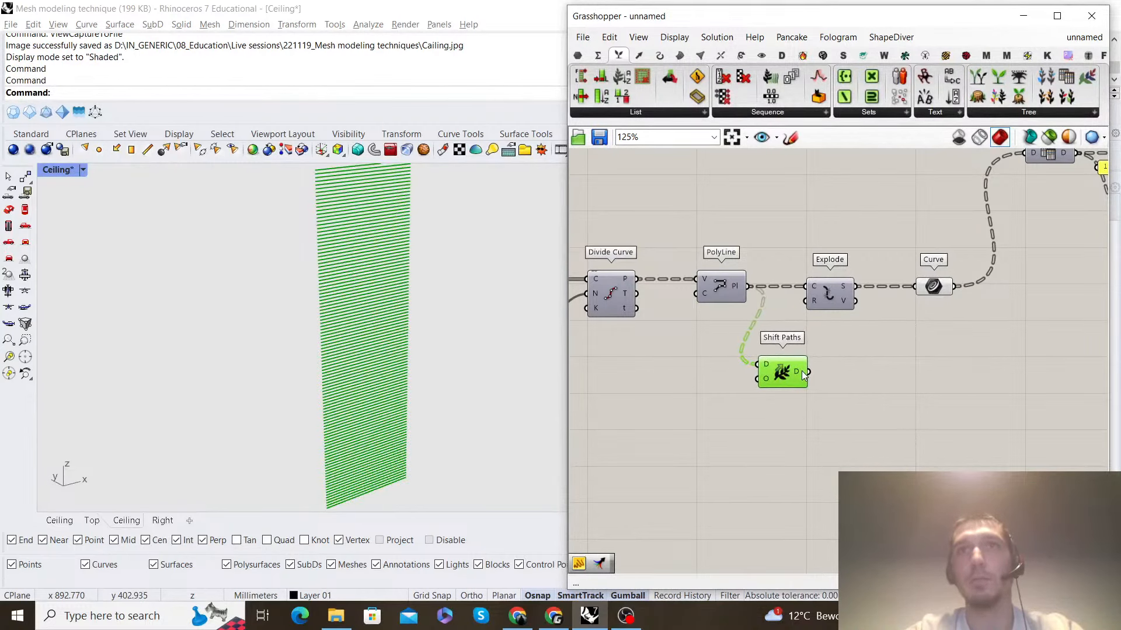
# Add a Loft component after Shift Paths and feed its curves input with the shifted polylines
pyautogui.moveTo(803, 375)
pyautogui.doubleClick(871, 369)
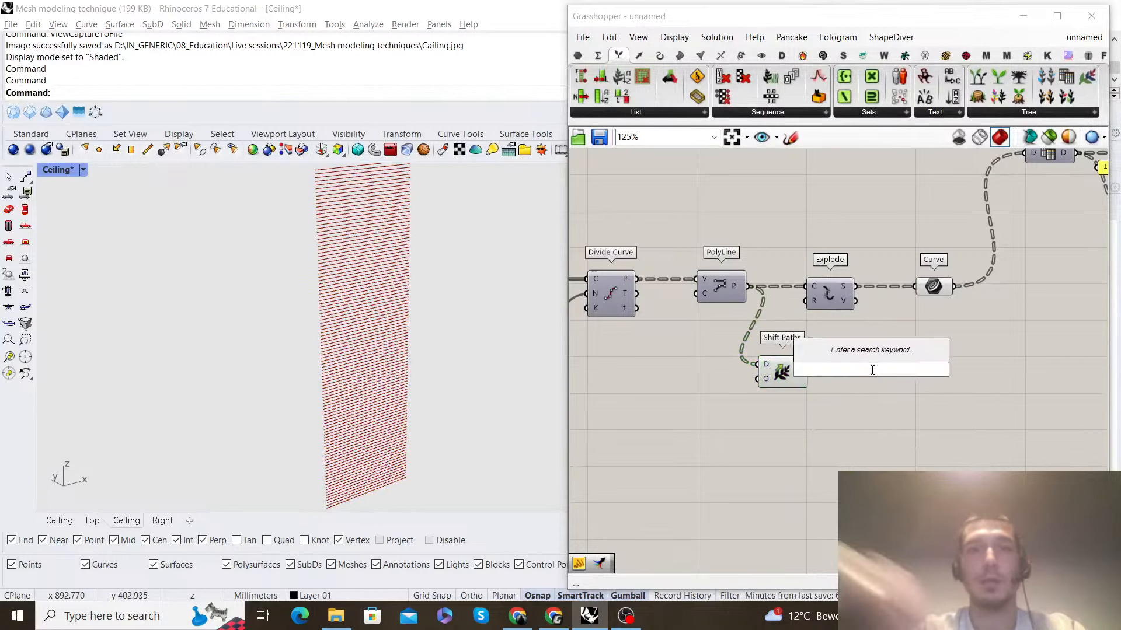
pyautogui.write('loft')
pyautogui.click(883, 355)
pyautogui.moveTo(811, 371); pyautogui.dragTo(863, 380)
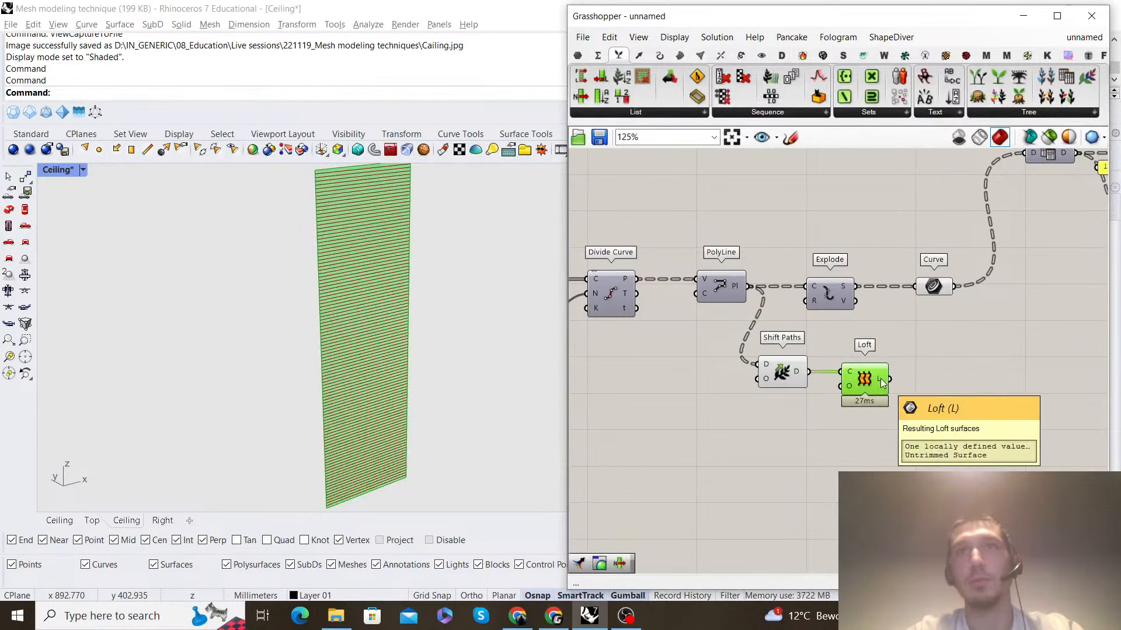
# Turn off the preview of the Shift Paths component
pyautogui.click(789, 365)
pyautogui.middleClick(833, 330)
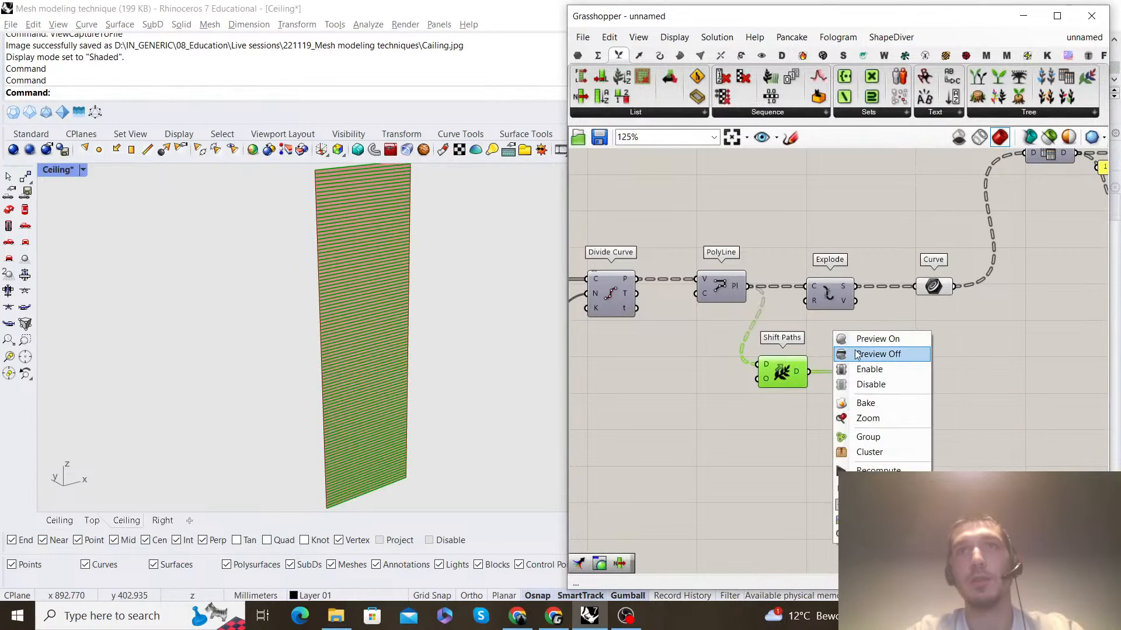
pyautogui.click(856, 353)
pyautogui.click(918, 325)
pyautogui.scroll(-2, 920, 324)
pyautogui.scroll(2, 920, 323)
pyautogui.moveTo(920, 323); pyautogui.dragTo(837, 315, button='right')
pyautogui.scroll(-3, 927, 310)
pyautogui.scroll(3, 787, 318)
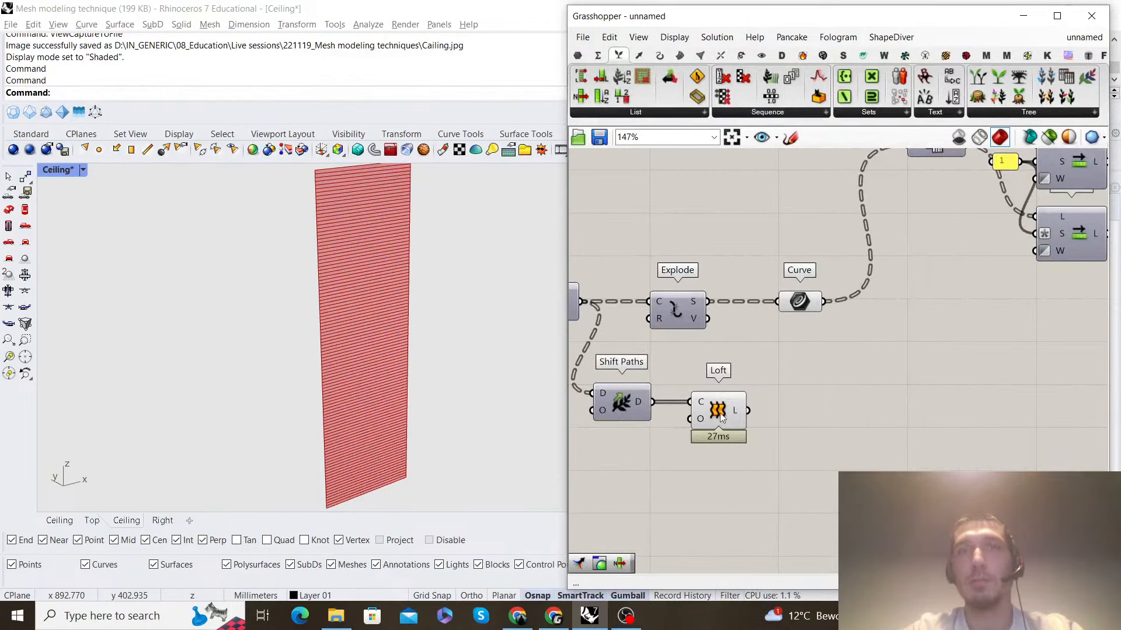
# Add a Surface Closest Point component, taking points from Explode's vertices and the surface from Loft
pyautogui.doubleClick(896, 403)
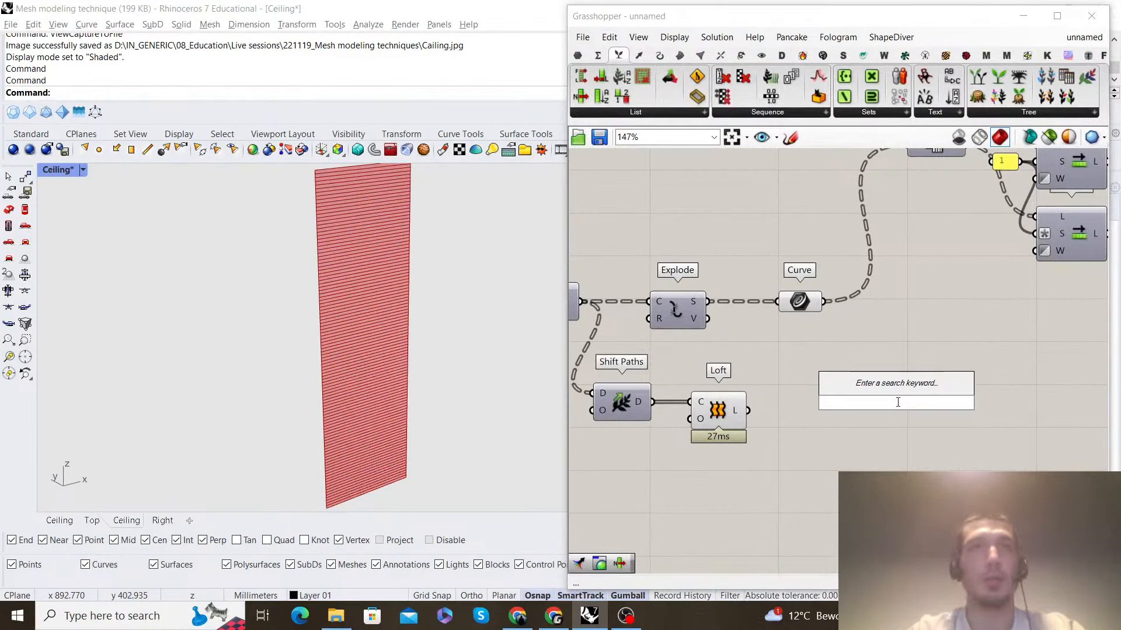
pyautogui.write('s')
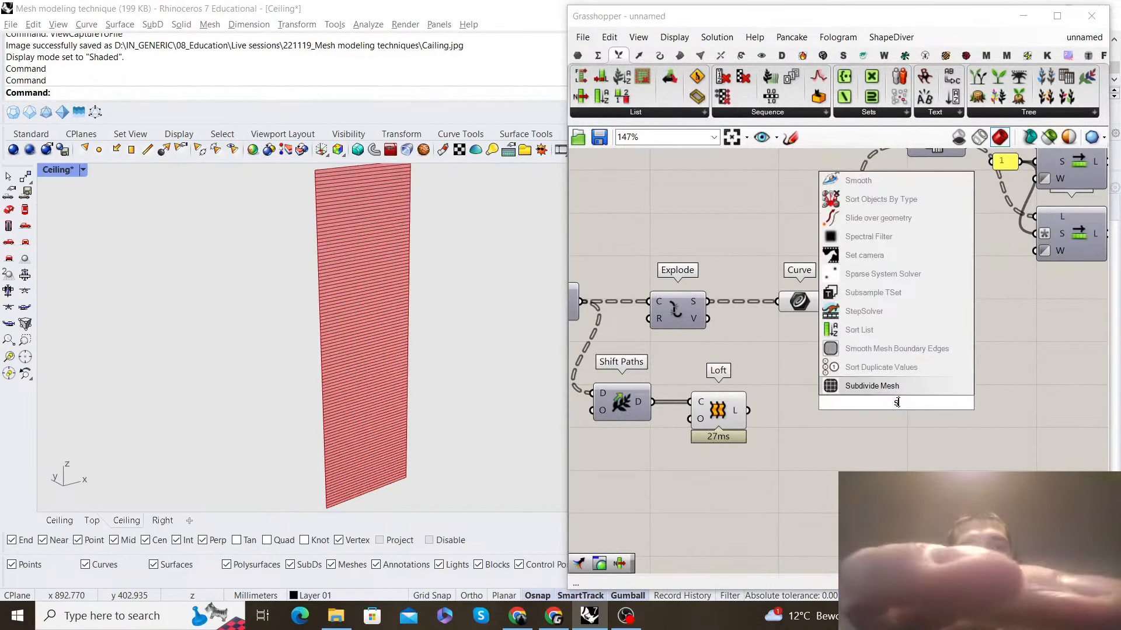
pyautogui.write('urface c')
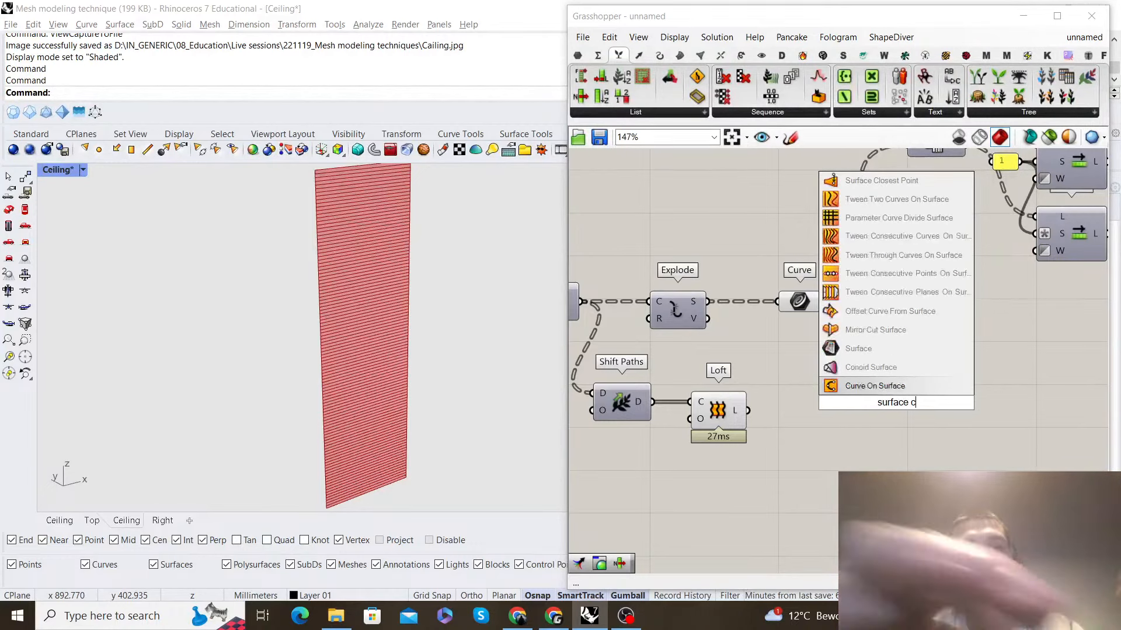
pyautogui.write('losest point')
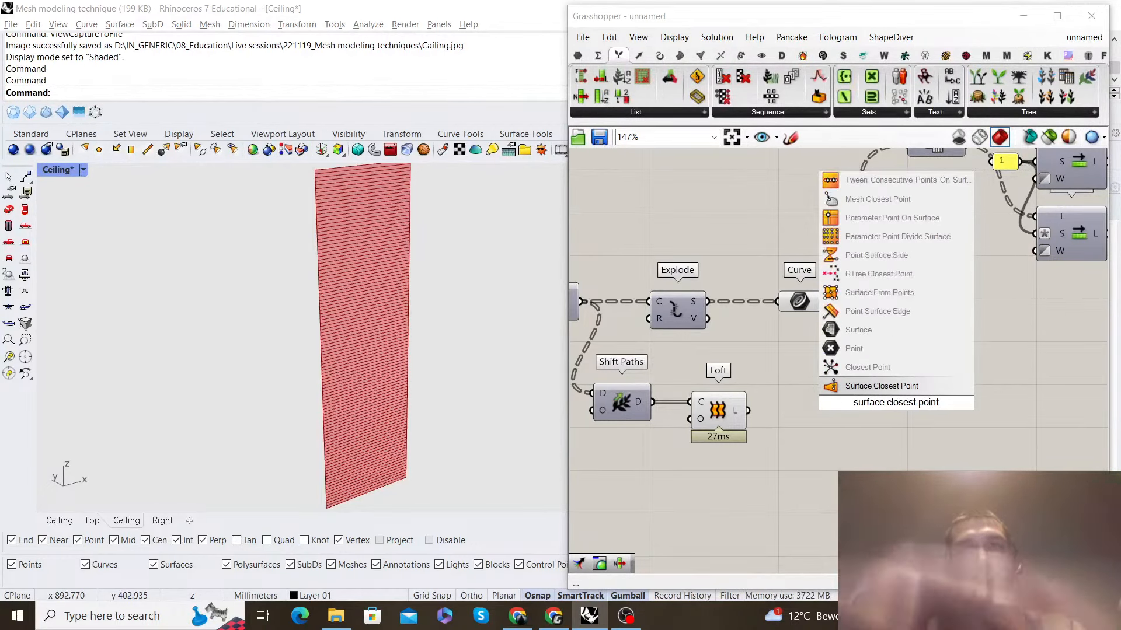
pyautogui.click(858, 385)
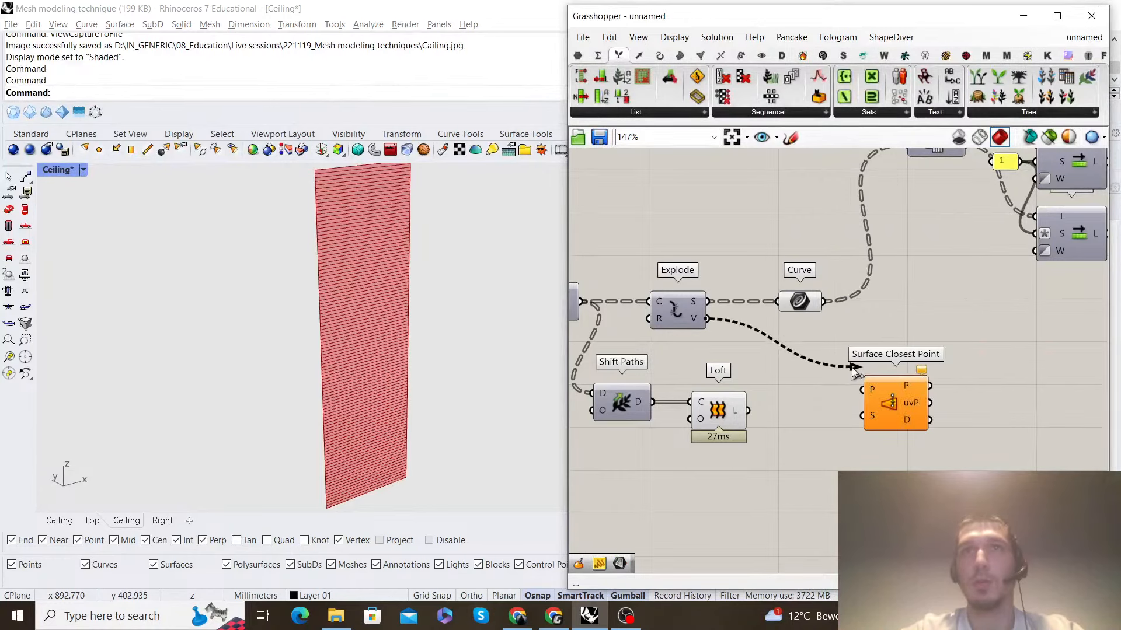
pyautogui.moveTo(752, 411); pyautogui.dragTo(868, 419)
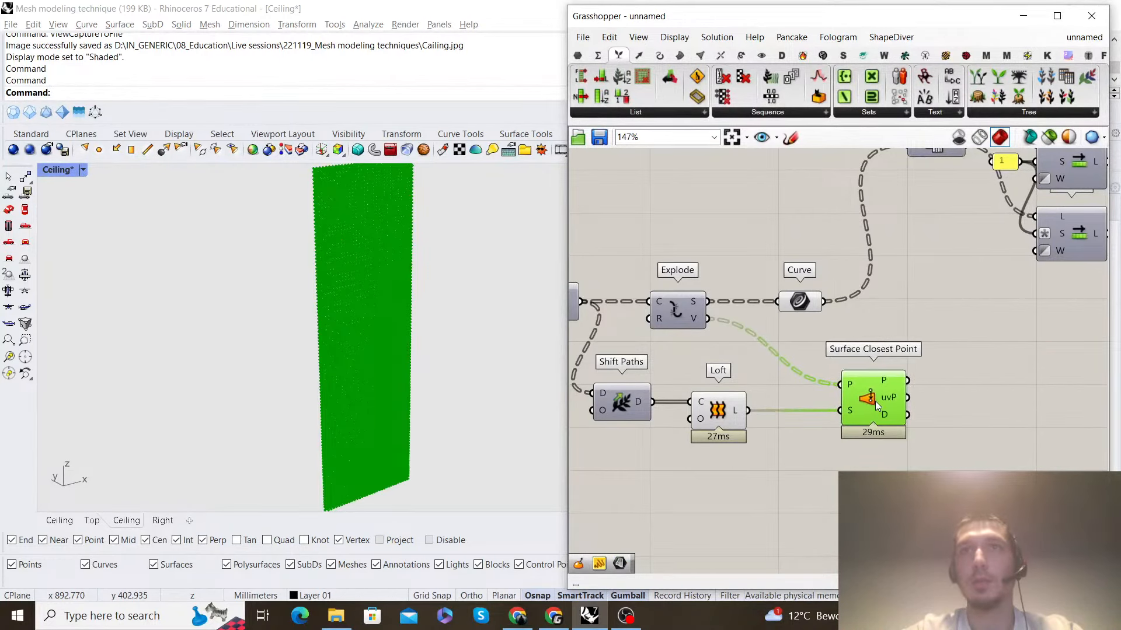
pyautogui.click(926, 355)
# Add an Evaluate Surface component, connecting Surface Closest Point's uvP output to uv and the Loft output to its surface input
pyautogui.moveTo(1015, 394); pyautogui.dragTo(932, 341, button='right')
pyautogui.doubleClick(937, 342)
pyautogui.write('e')
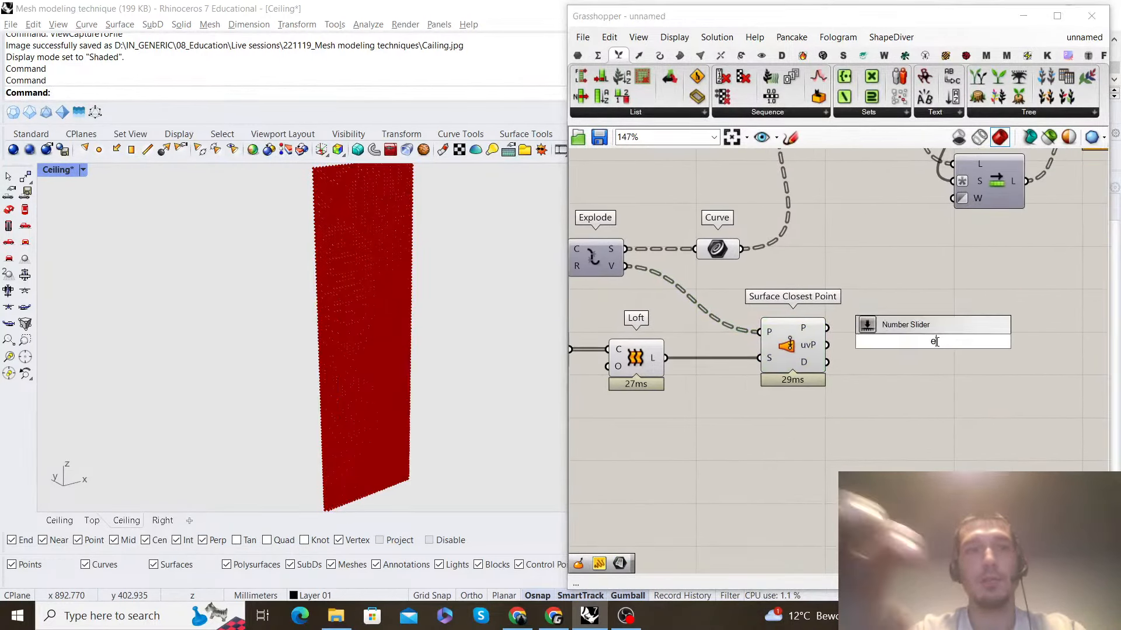
pyautogui.write('valuate surface')
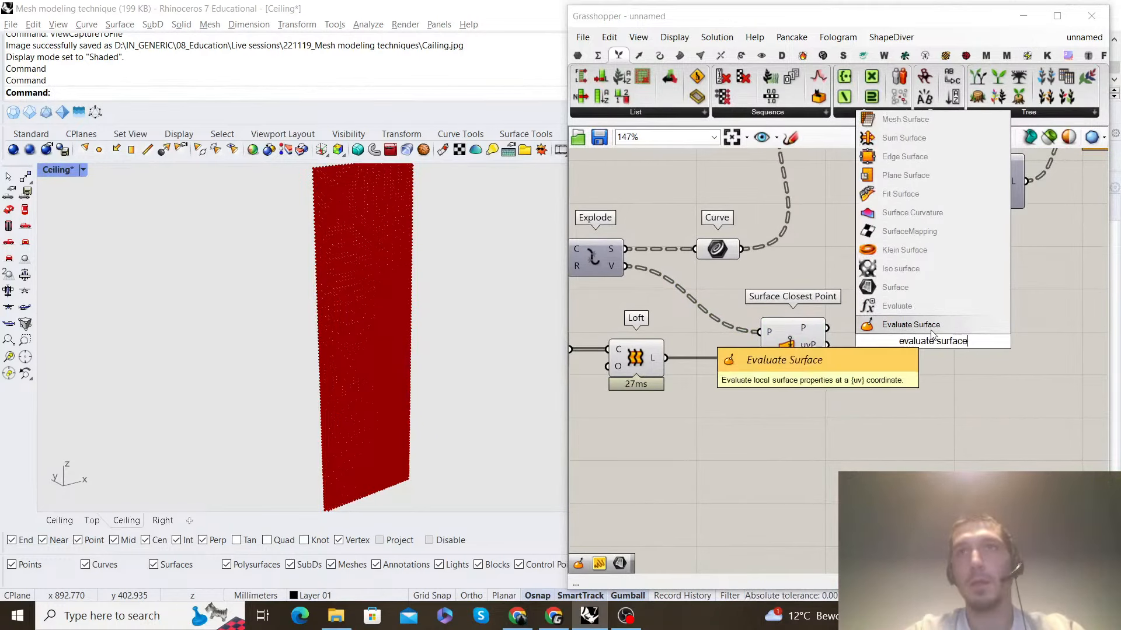
pyautogui.press('Return')
pyautogui.moveTo(828, 345); pyautogui.dragTo(905, 335)
pyautogui.moveTo(665, 359); pyautogui.dragTo(877, 303)
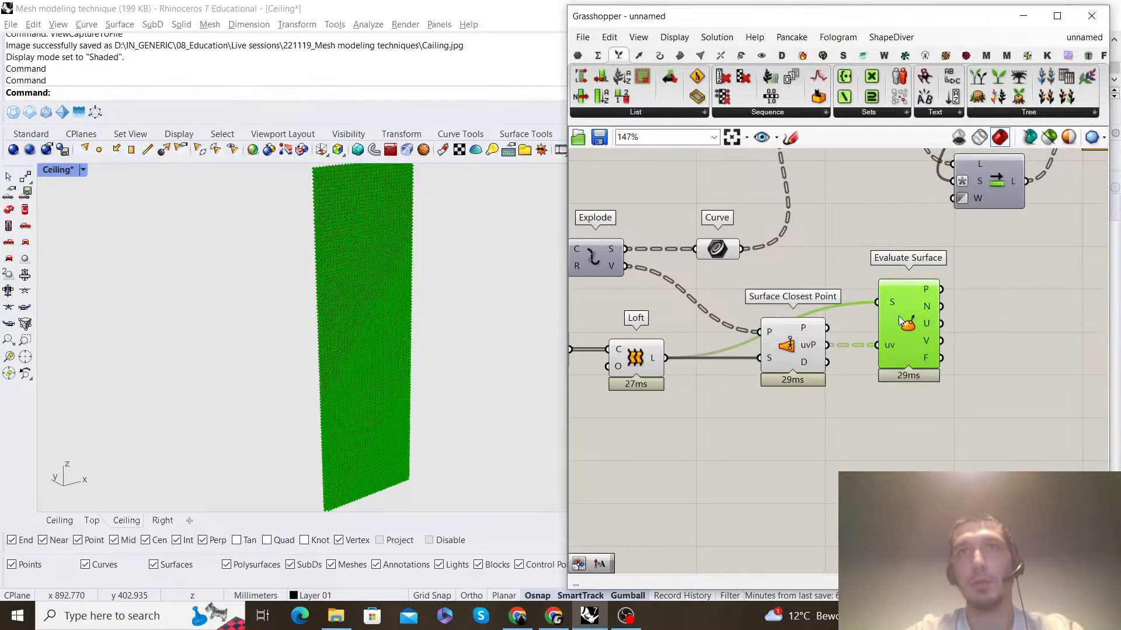
# Turn off the preview of the Loft and Surface Closest Point components
pyautogui.moveTo(813, 430); pyautogui.dragTo(575, 344)
pyautogui.click(833, 263)
pyautogui.moveTo(834, 261); pyautogui.dragTo(883, 235, button='right')
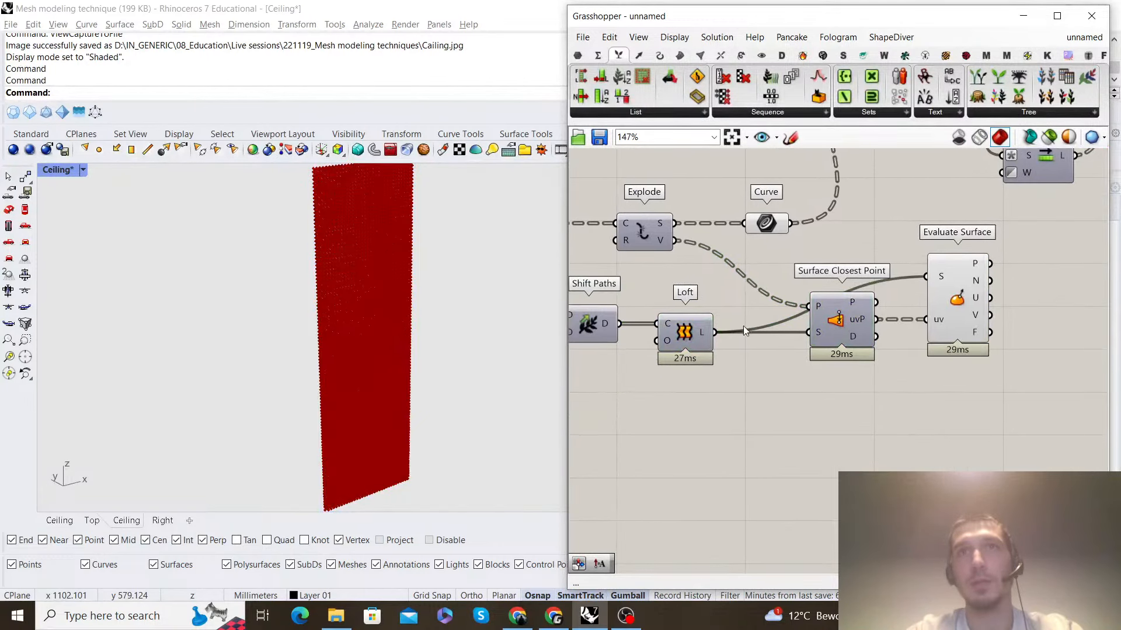
# Insert a relay on the wire from Loft to Surface Closest Point and Evaluate Surface
pyautogui.doubleClick(764, 333)
pyautogui.rightClick(704, 334)
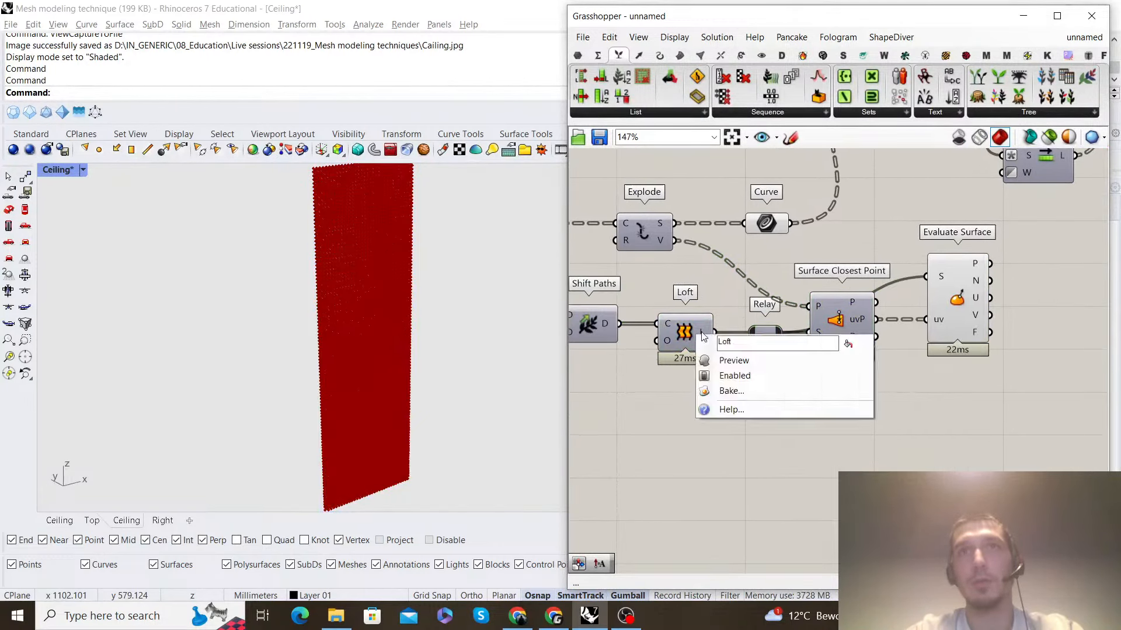
pyautogui.scroll(-4, 703, 333)
# Move the Shift Paths to Evaluate Surface row down, and shift the relay, Surface Closest Point and Evaluate Surface farther from Loft
pyautogui.moveTo(998, 397); pyautogui.dragTo(766, 303)
pyautogui.moveTo(957, 400); pyautogui.dragTo(584, 309)
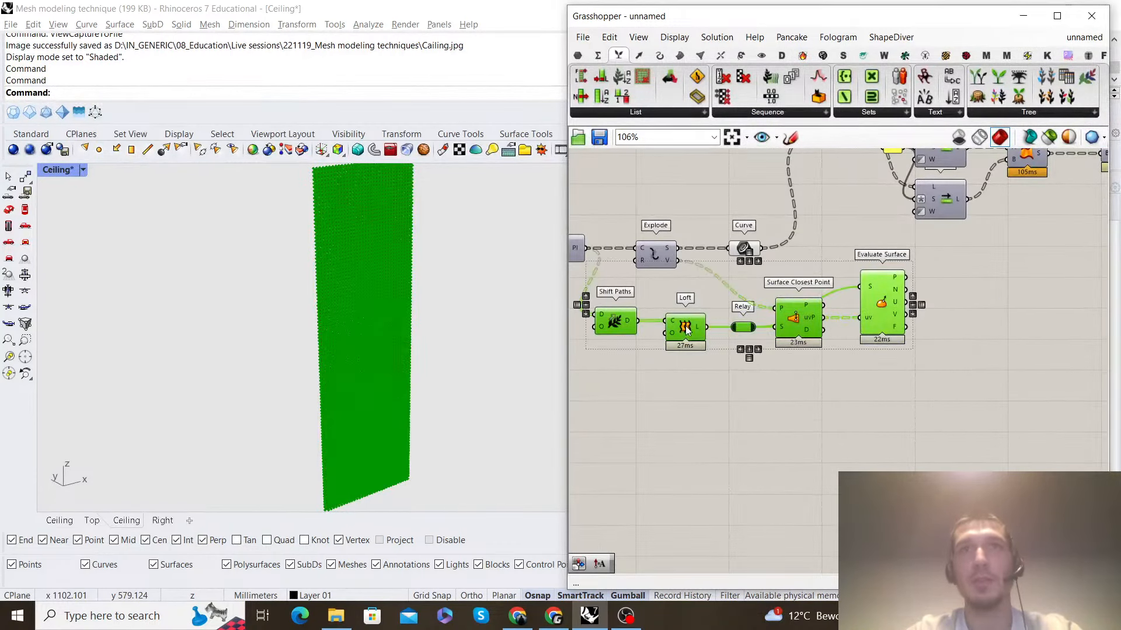
pyautogui.moveTo(687, 328); pyautogui.dragTo(689, 382)
pyautogui.click(995, 450)
pyautogui.moveTo(1002, 458); pyautogui.dragTo(722, 307)
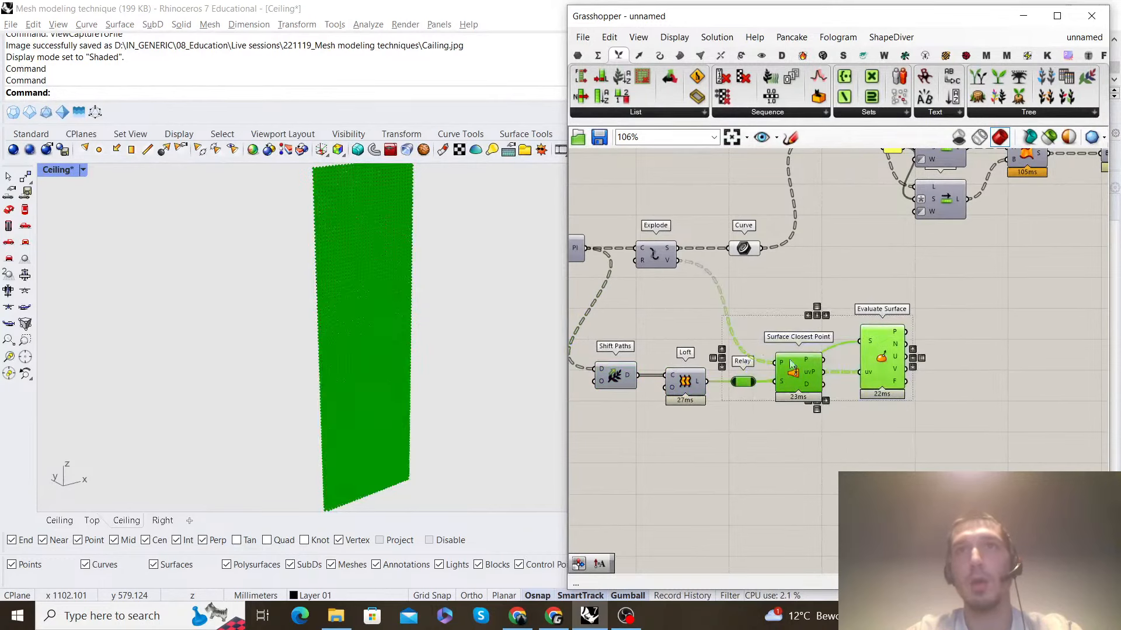
pyautogui.moveTo(804, 375); pyautogui.dragTo(898, 375)
pyautogui.click(796, 405)
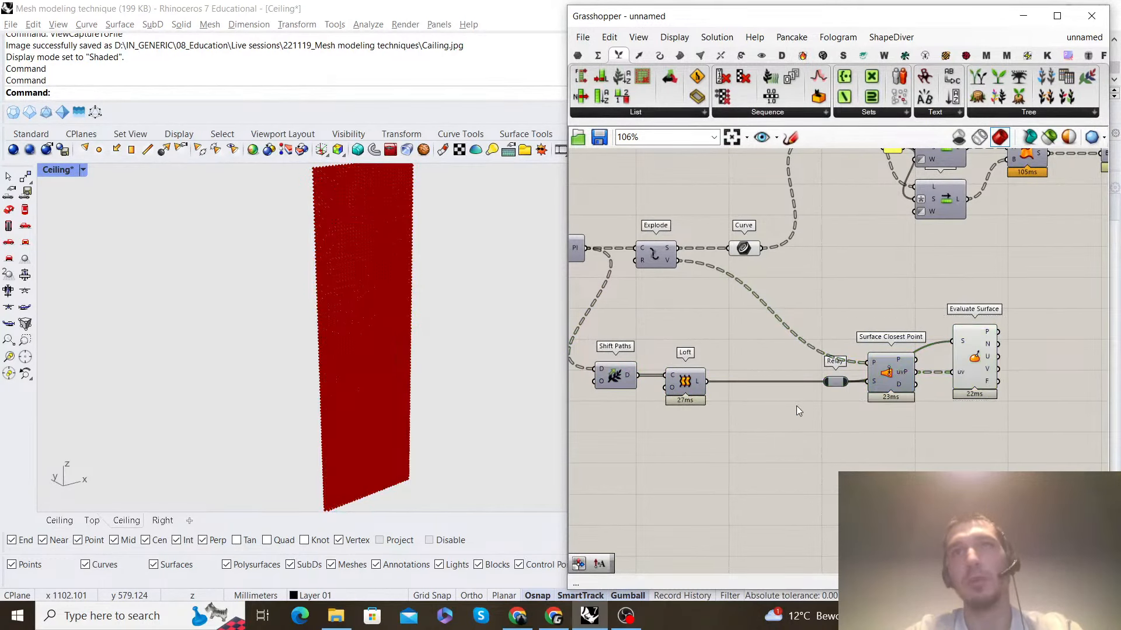
# Insert a reparameterized Surface parameter between the Loft output and the relay
pyautogui.doubleClick(797, 405)
pyautogui.write('surface')
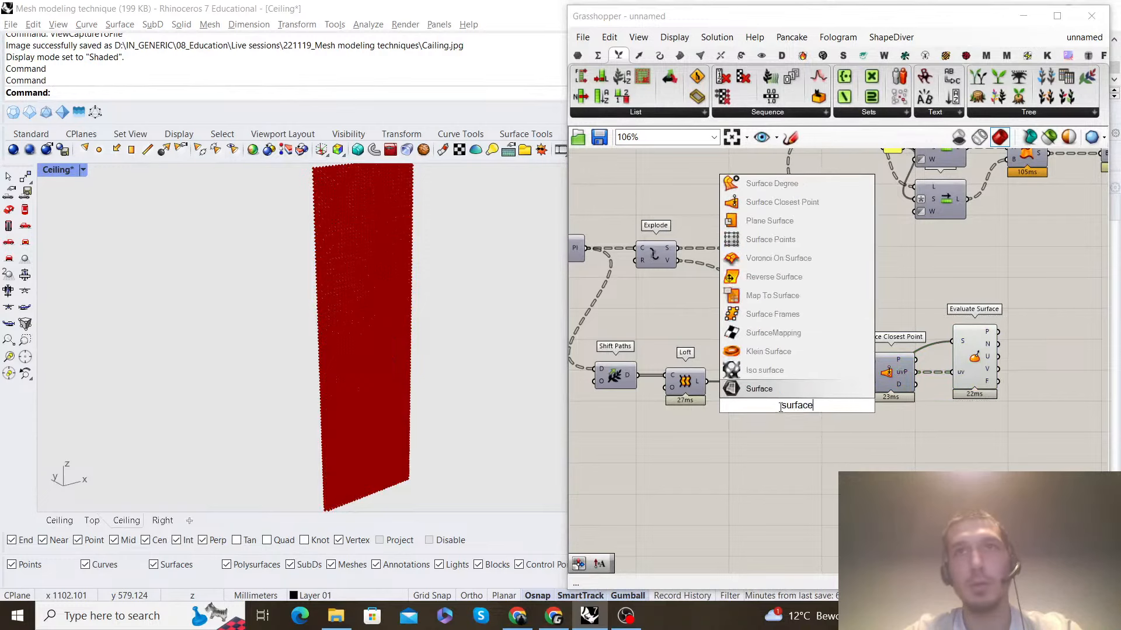
pyautogui.press('Return')
pyautogui.moveTo(707, 383); pyautogui.dragTo(767, 383)
pyautogui.rightClick(766, 383)
pyautogui.click(812, 475)
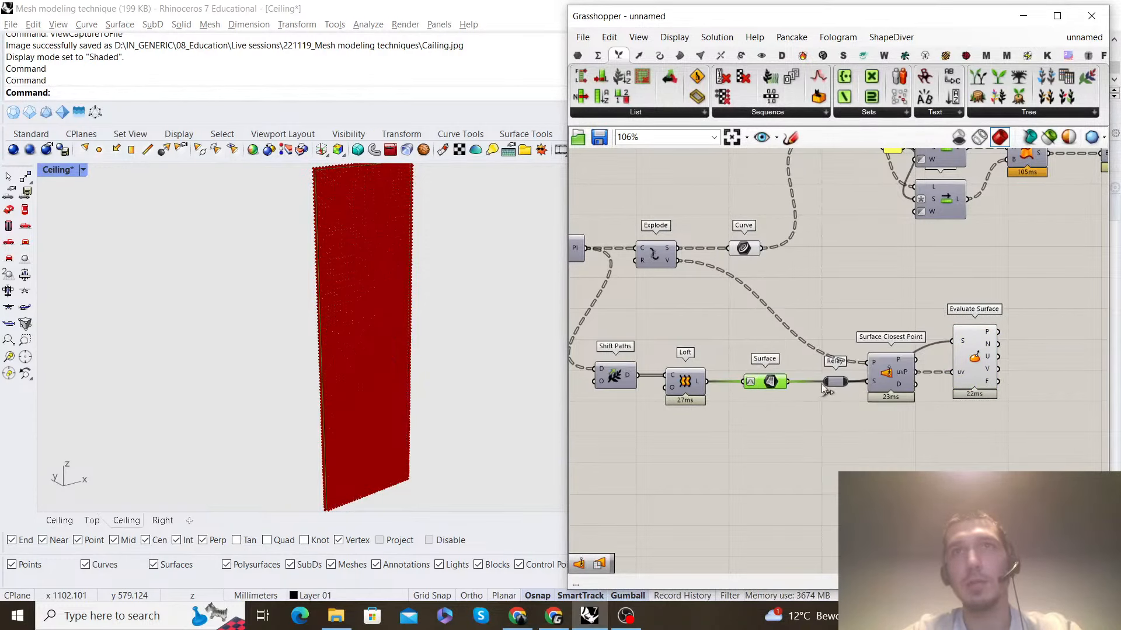
# Turn off the preview of the Surface parameter
pyautogui.rightClick(744, 336)
pyautogui.click(756, 360)
pyautogui.click(722, 350)
# Inspect the Normal output data of the Evaluate Surface component
pyautogui.scroll(-4, 723, 350)
pyautogui.scroll(5, 876, 332)
pyautogui.click(812, 368)
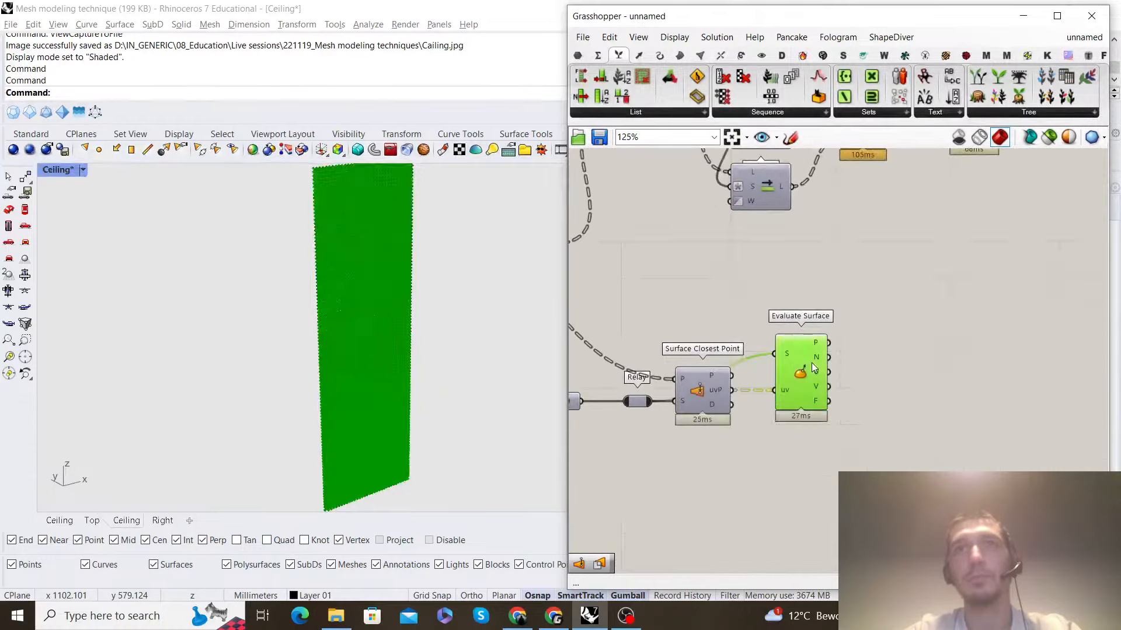
pyautogui.click(878, 290)
pyautogui.scroll(3, 815, 358)
pyautogui.moveTo(814, 358)
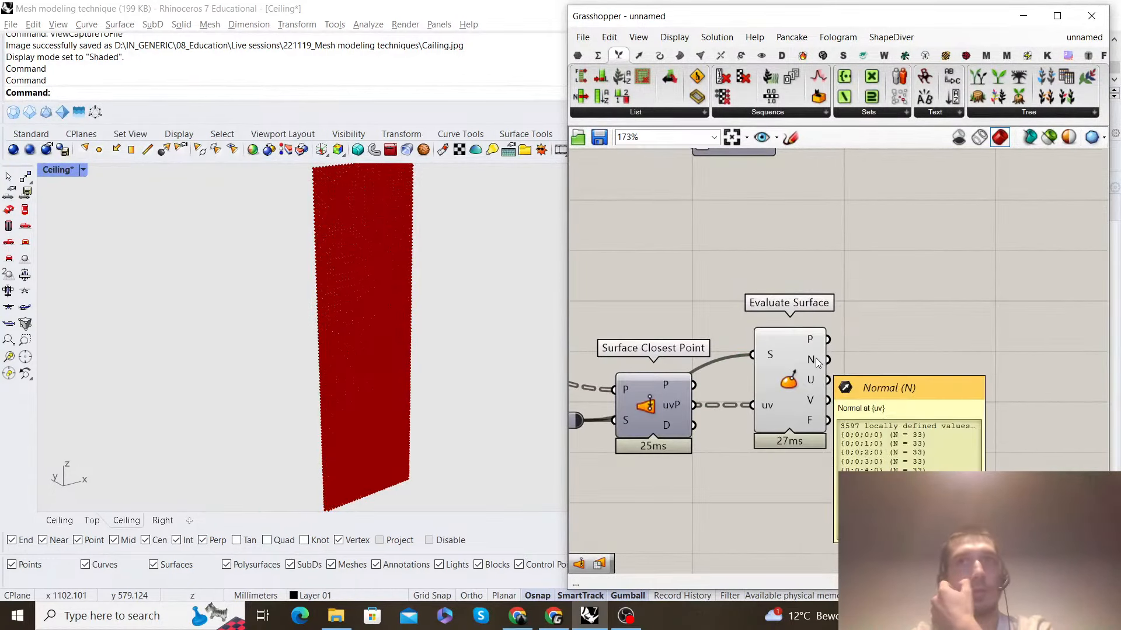
# Insert a relay on the wire between the Explode vertices output and Surface Closest Point, placing it under the Curve parameter
pyautogui.scroll(6, 335, 359)
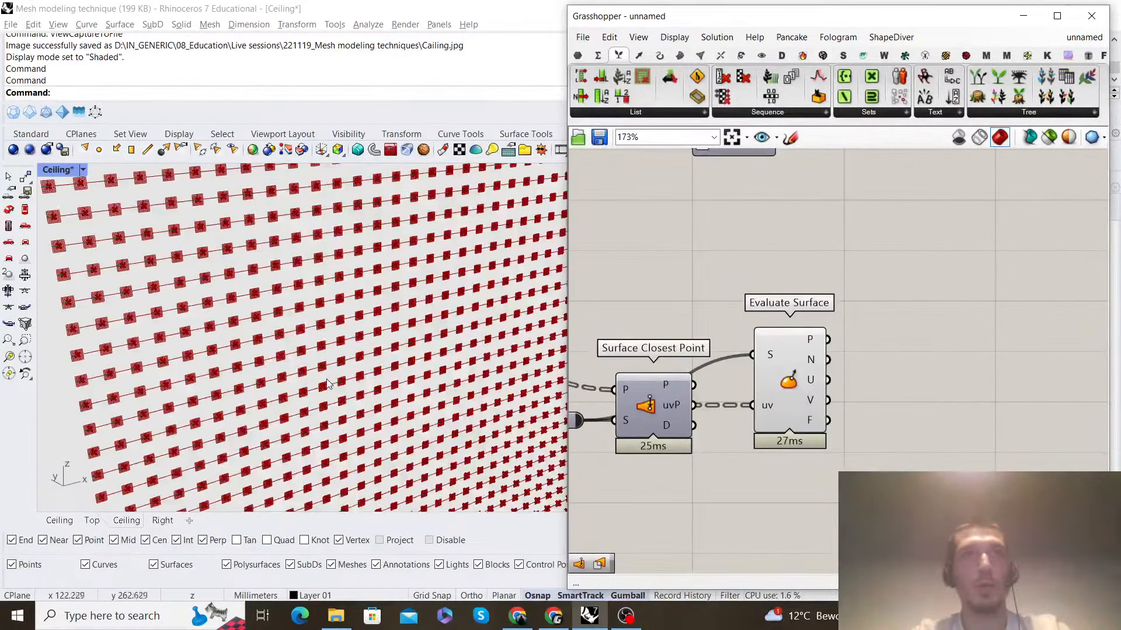
pyautogui.scroll(-7, 335, 359)
pyautogui.scroll(-5, 806, 321)
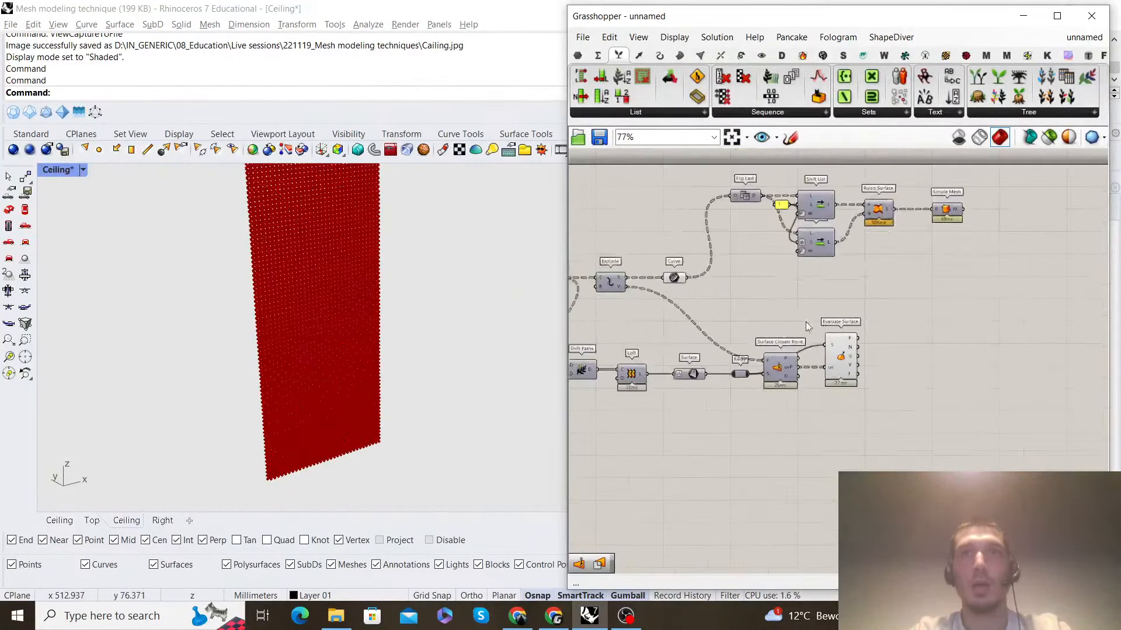
pyautogui.scroll(3, 738, 309)
pyautogui.moveTo(774, 379); pyautogui.dragTo(821, 348, button='right')
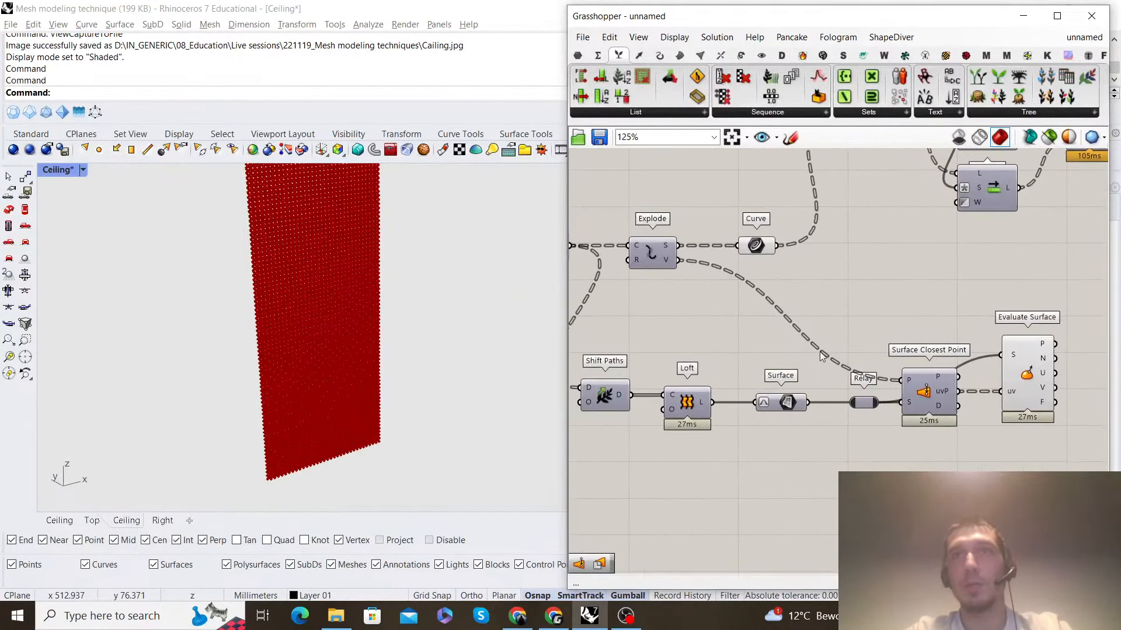
pyautogui.doubleClick(820, 349)
pyautogui.moveTo(821, 348); pyautogui.dragTo(751, 309)
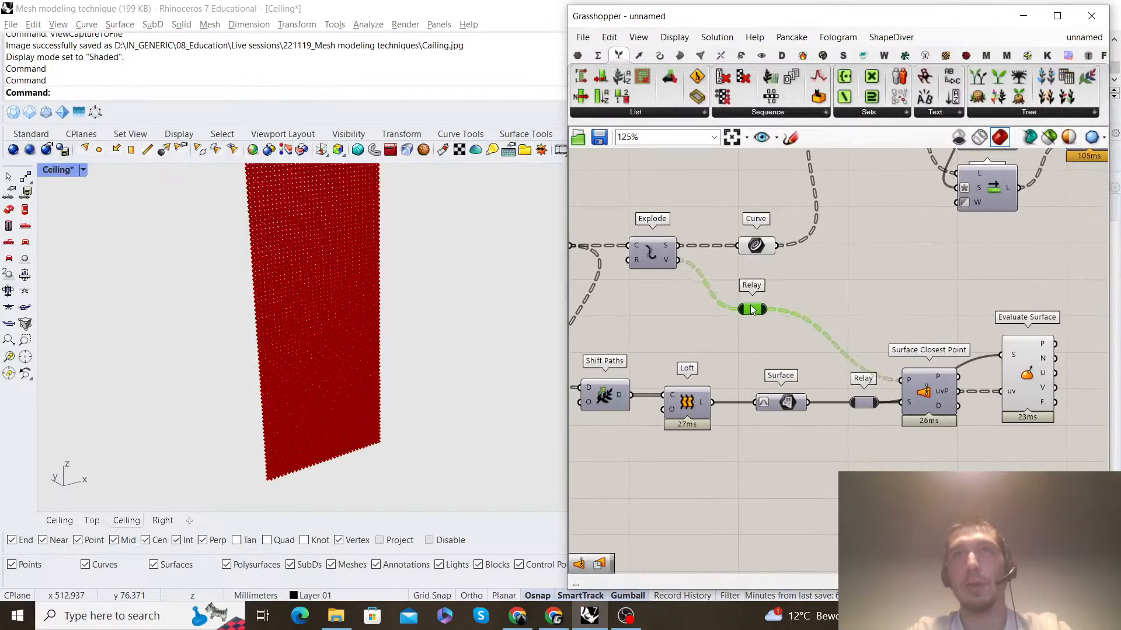
# Add a Move component, feed its geometry input from the vertices relay and place it well beyond Evaluate Surface
pyautogui.scroll(-2, 881, 289)
pyautogui.scroll(1, 934, 286)
pyautogui.doubleClick(944, 285)
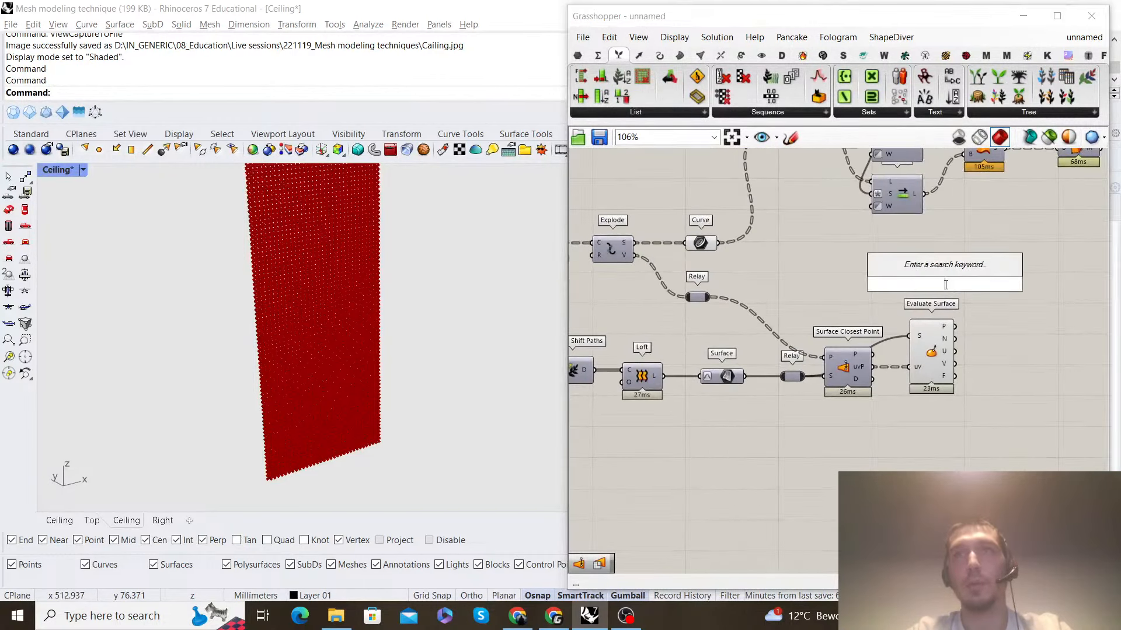
pyautogui.write('move')
pyautogui.press('Return')
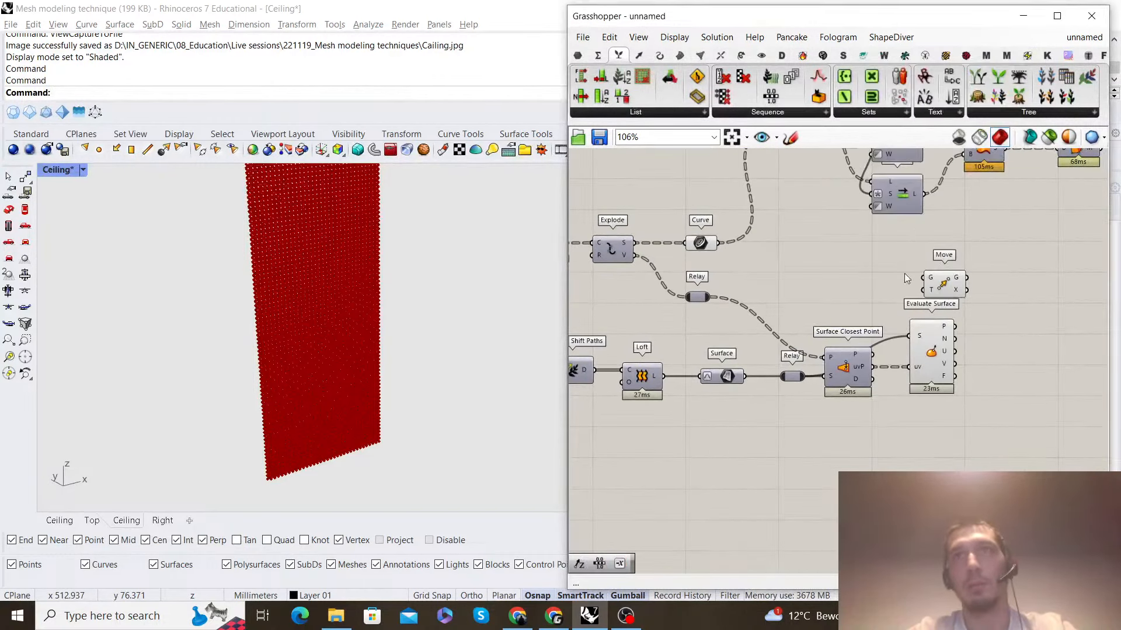
pyautogui.moveTo(717, 299); pyautogui.dragTo(1049, 306)
pyautogui.scroll(-2, 1049, 306)
pyautogui.moveTo(1044, 301); pyautogui.dragTo(702, 280, button='right')
pyautogui.moveTo(702, 281); pyautogui.dragTo(908, 278)
pyautogui.moveTo(709, 280); pyautogui.dragTo(922, 308, button='right')
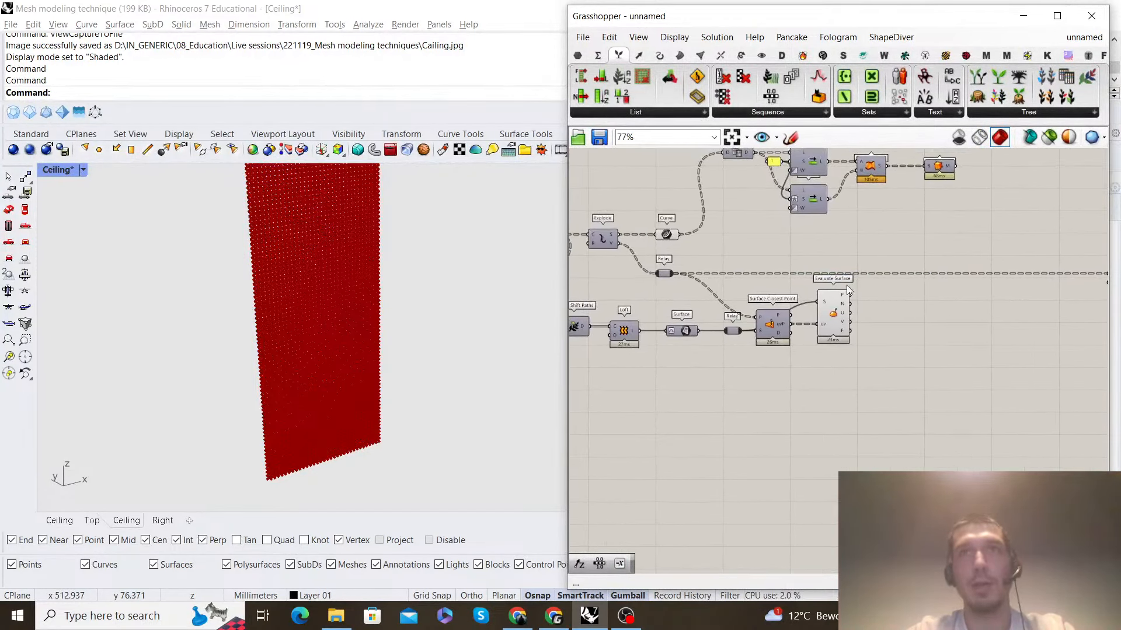
# Add an Amplitude component and connect the Evaluate Surface Normal output to its vector input
pyautogui.doubleClick(923, 308)
pyautogui.write('amplitude')
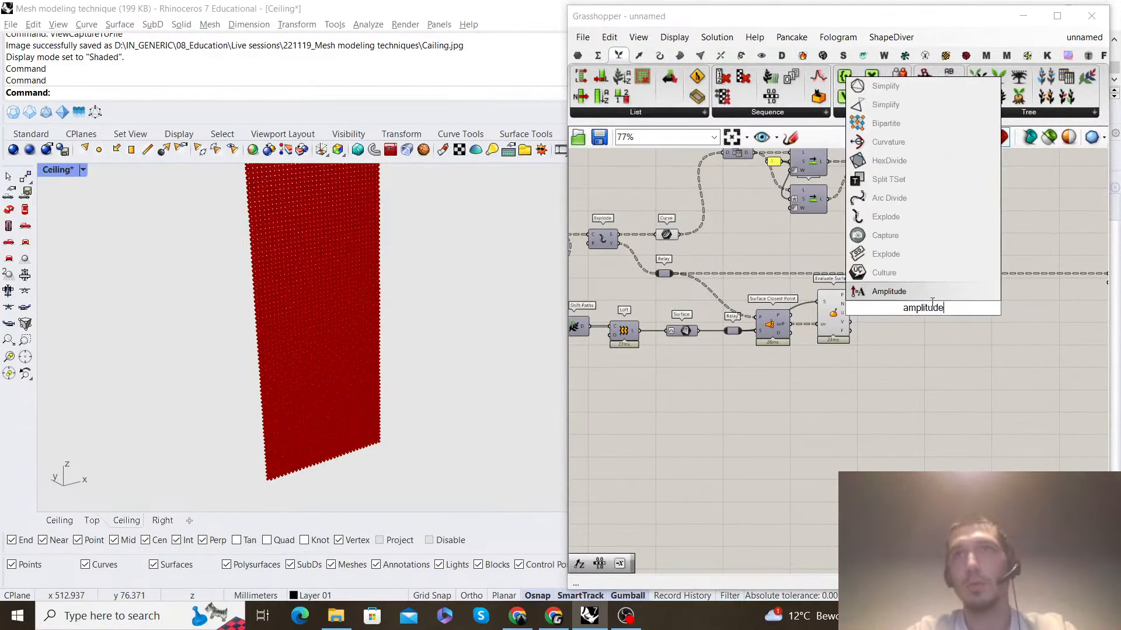
pyautogui.press('Return')
pyautogui.scroll(3, 840, 308)
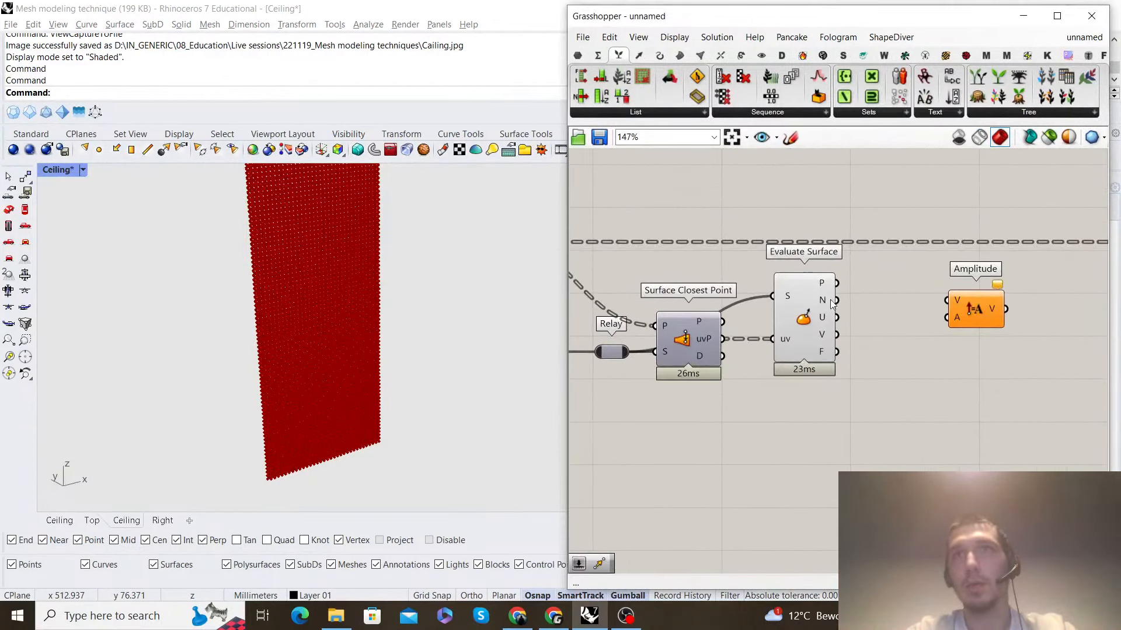
pyautogui.moveTo(836, 300); pyautogui.dragTo(948, 300)
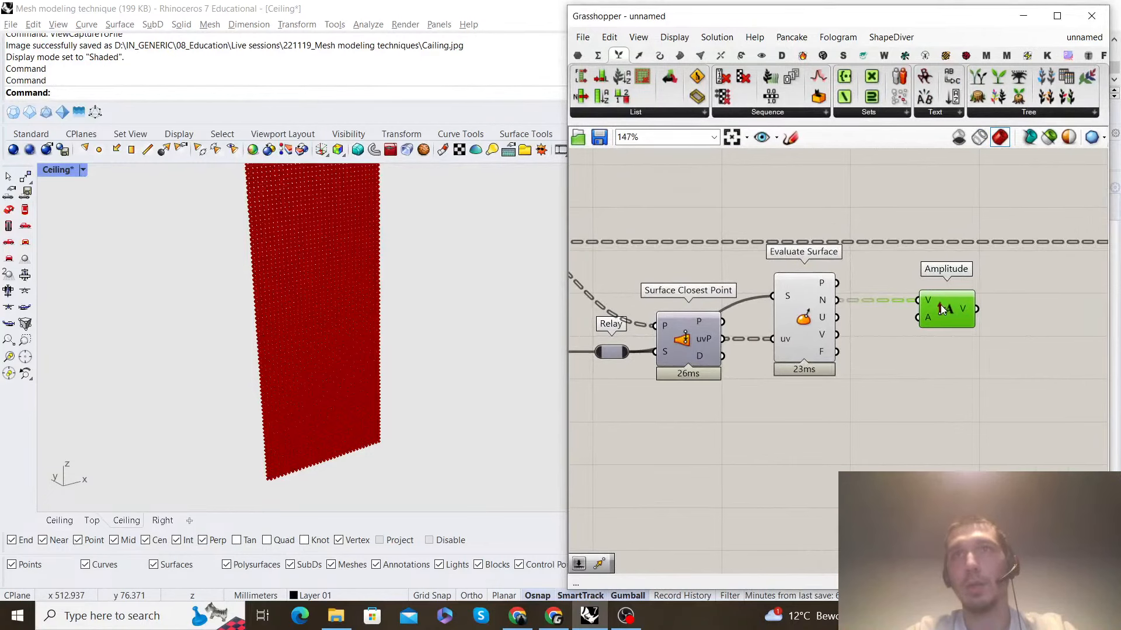
# Connect the Amplitude output to the Move translation input and place Amplitude just before Move
pyautogui.scroll(-3, 980, 288)
pyautogui.scroll(1, 980, 288)
pyautogui.moveTo(981, 289); pyautogui.dragTo(807, 306, button='right')
pyautogui.moveTo(780, 313); pyautogui.dragTo(1031, 279)
pyautogui.moveTo(759, 314); pyautogui.dragTo(986, 313)
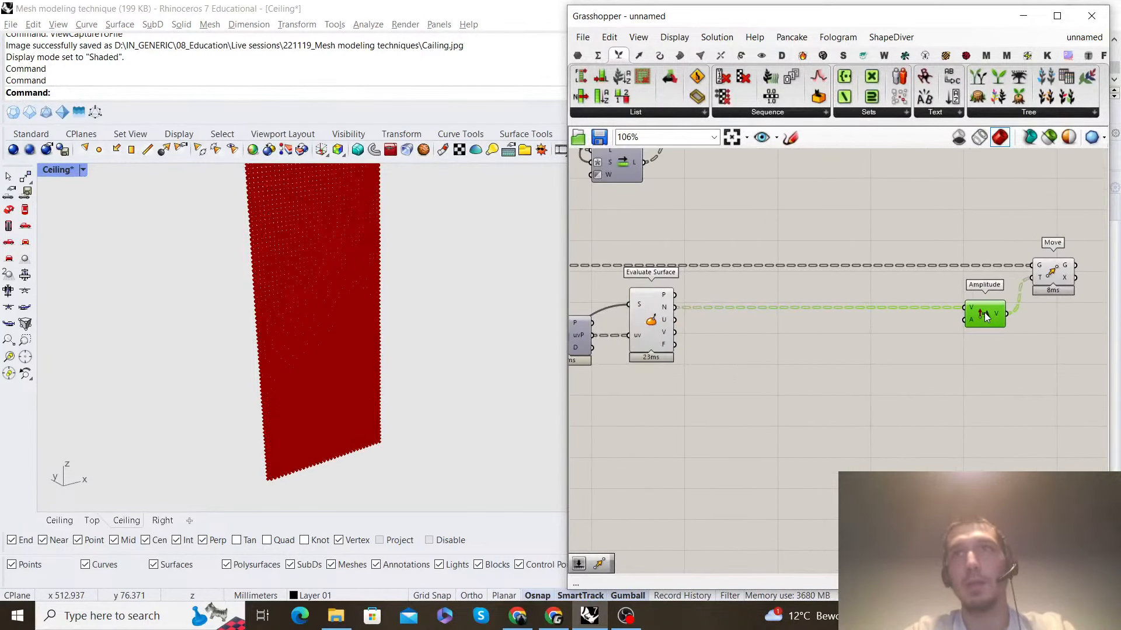
# Shift Amplitude and Move together farther away from Evaluate Surface to free up canvas space
pyautogui.click(969, 240)
pyautogui.moveTo(986, 299); pyautogui.dragTo(806, 287, button='right')
pyautogui.scroll(-1, 806, 287)
pyautogui.moveTo(897, 336); pyautogui.dragTo(782, 239)
pyautogui.moveTo(804, 298); pyautogui.dragTo(956, 297)
pyautogui.click(928, 215)
pyautogui.moveTo(928, 215); pyautogui.dragTo(856, 253, button='right')
pyautogui.scroll(1, 815, 261)
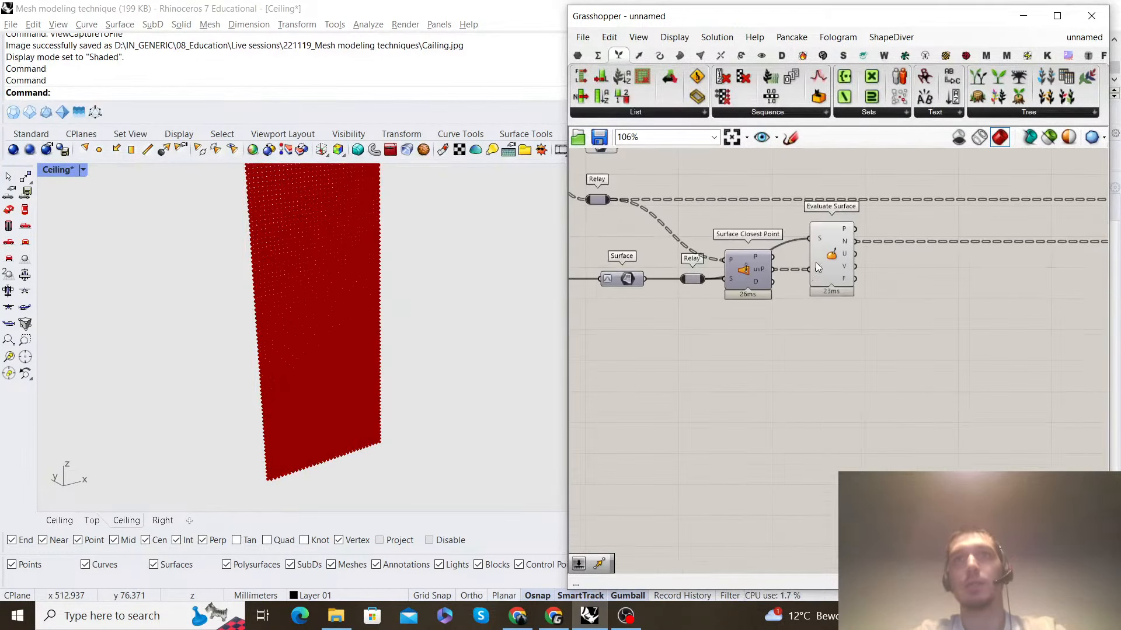
# Turn off the preview of Surface Closest Point and Evaluate Surface
pyautogui.scroll(-3, 390, 425)
pyautogui.scroll(5, 348, 305)
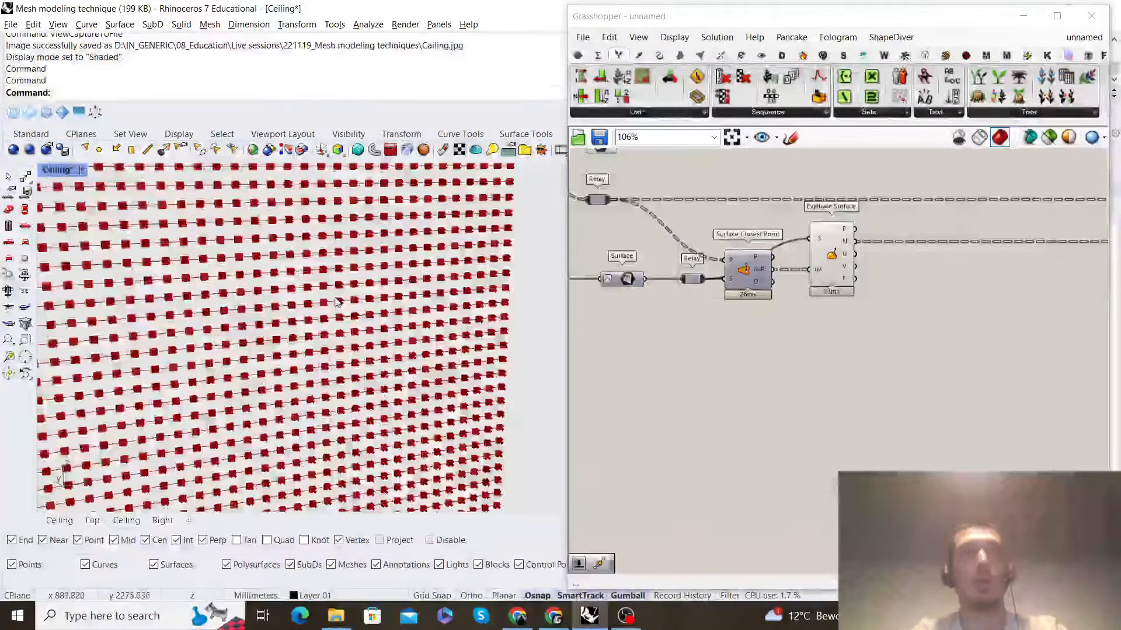
pyautogui.scroll(-5, 352, 332)
pyautogui.scroll(-2, 816, 316)
pyautogui.moveTo(814, 314); pyautogui.dragTo(824, 355, button='right')
pyautogui.moveTo(878, 385); pyautogui.dragTo(797, 310)
pyautogui.rightClick(826, 268)
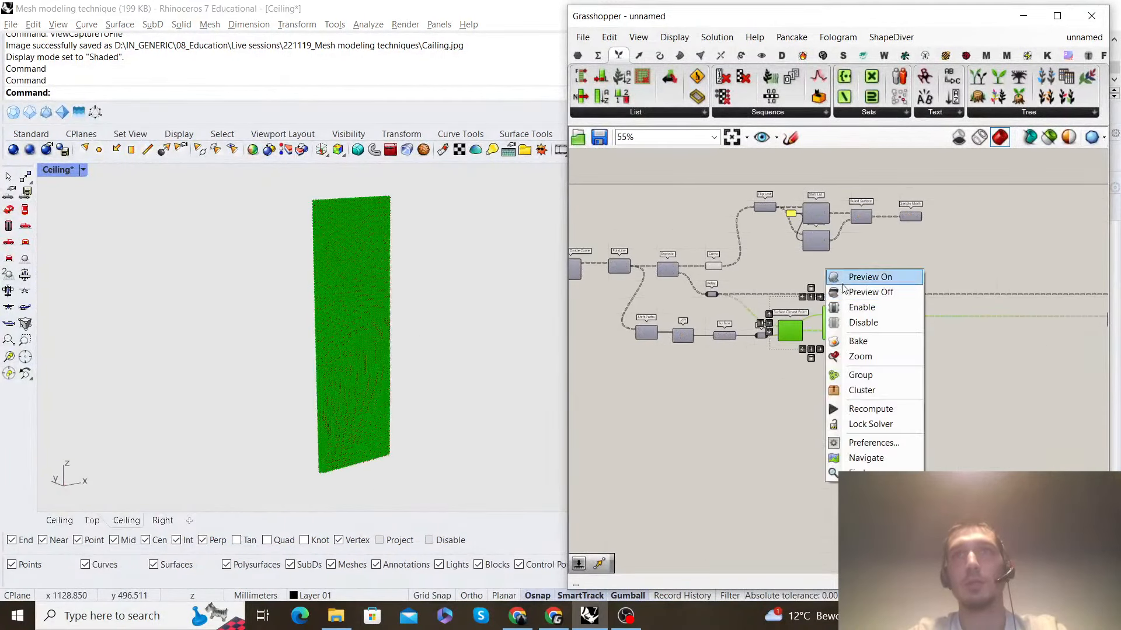
pyautogui.click(850, 292)
pyautogui.click(849, 274)
# Turn off the preview of the Curve parameter fed by the Explode segments
pyautogui.scroll(-4, 386, 302)
pyautogui.moveTo(719, 265); pyautogui.dragTo(762, 293, button='right')
pyautogui.scroll(4, 762, 293)
pyautogui.click(758, 295)
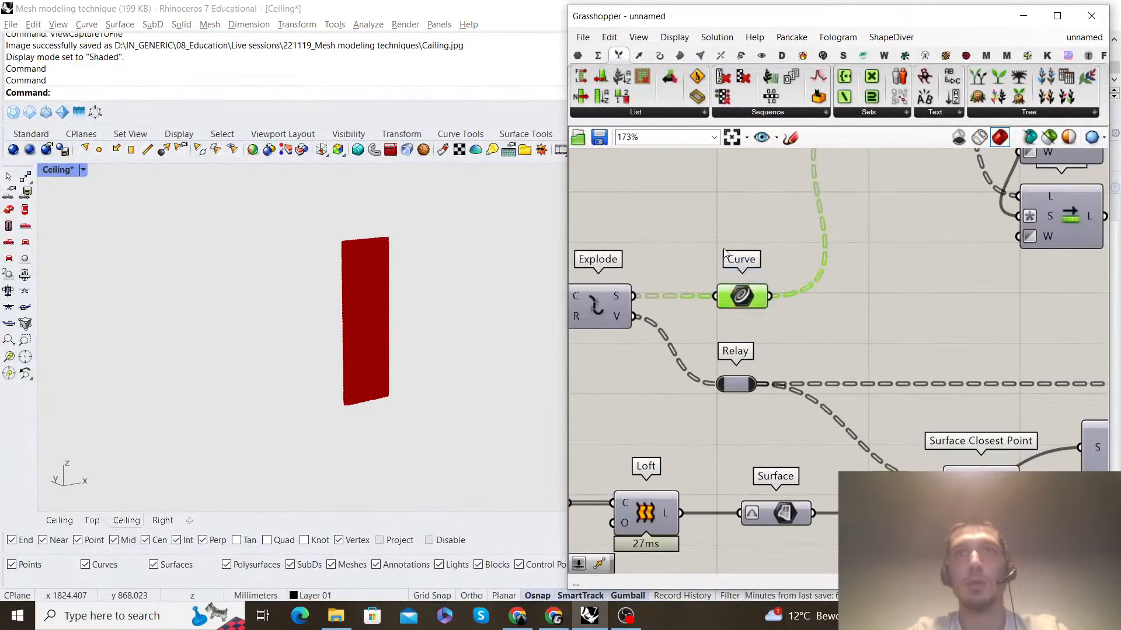
pyautogui.middleClick(724, 246)
pyautogui.click(750, 271)
pyautogui.click(785, 262)
# Turn off the preview of the Amplitude and Move components
pyautogui.scroll(-4, 787, 262)
pyautogui.moveTo(976, 303); pyautogui.dragTo(597, 296, button='right')
pyautogui.scroll(5, 849, 296)
pyautogui.moveTo(880, 327); pyautogui.dragTo(814, 222)
pyautogui.rightClick(813, 221)
pyautogui.click(843, 246)
pyautogui.click(843, 246)
# Turn the preview of the Curve parameter after Explode back on
pyautogui.scroll(-5, 809, 273)
pyautogui.moveTo(716, 290); pyautogui.dragTo(1100, 306, button='right')
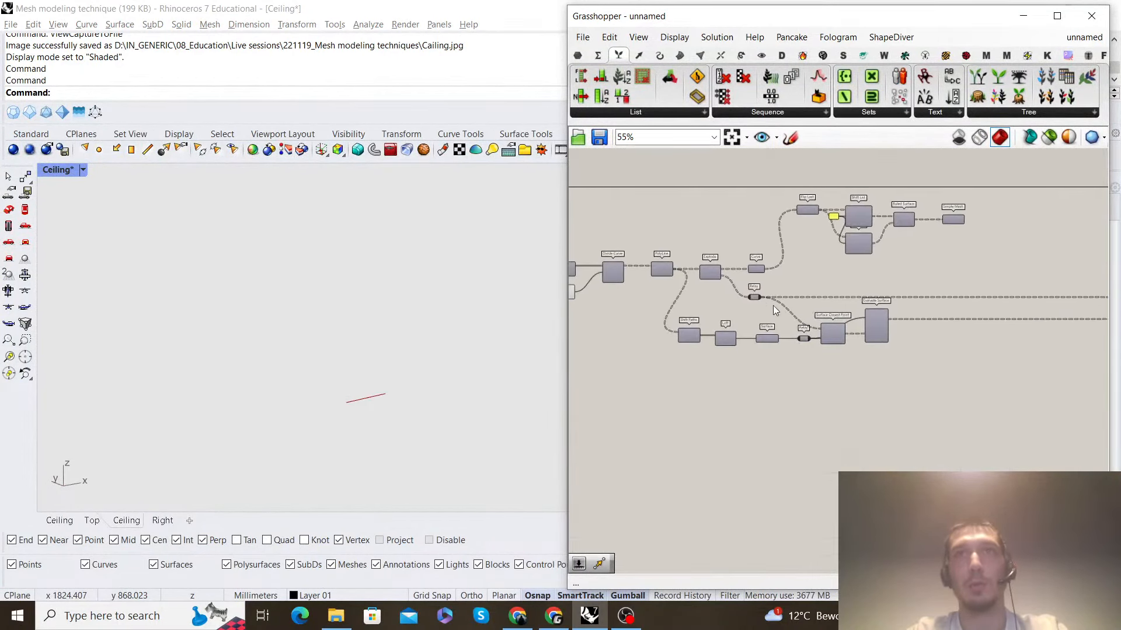
pyautogui.scroll(4, 749, 290)
pyautogui.click(763, 244)
pyautogui.rightClick(848, 249)
pyautogui.click(873, 253)
pyautogui.click(873, 252)
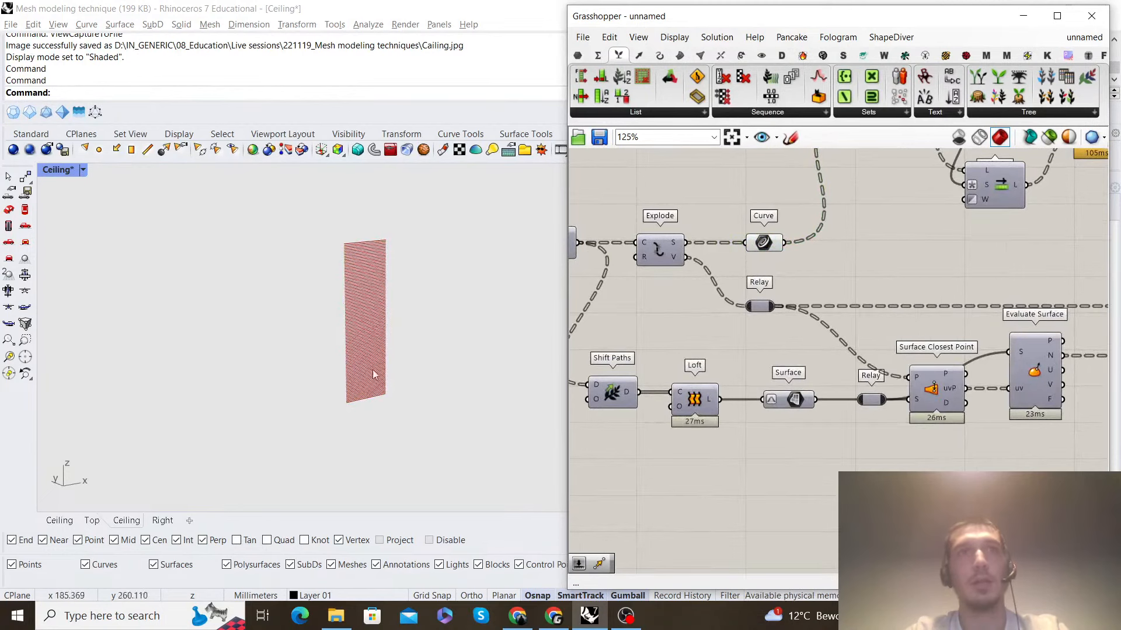
# Examine the previewed curve rows in the viewport and the component chain on the canvas
pyautogui.moveTo(372, 370); pyautogui.dragTo(382, 322, button='right')
pyautogui.scroll(6, 344, 345)
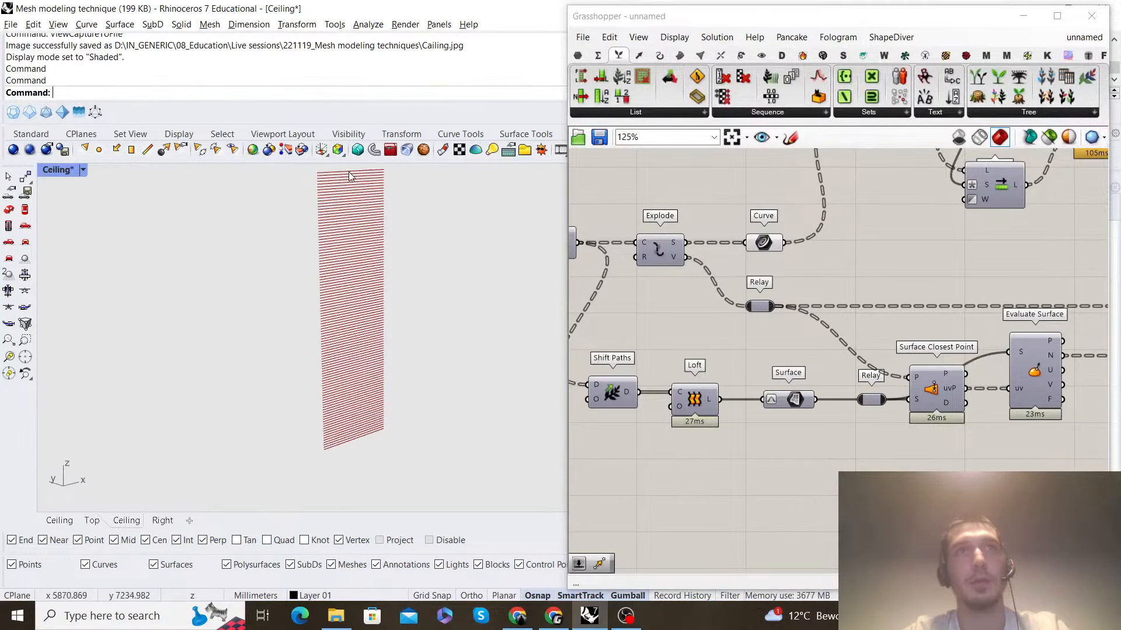
pyautogui.scroll(-5, 803, 311)
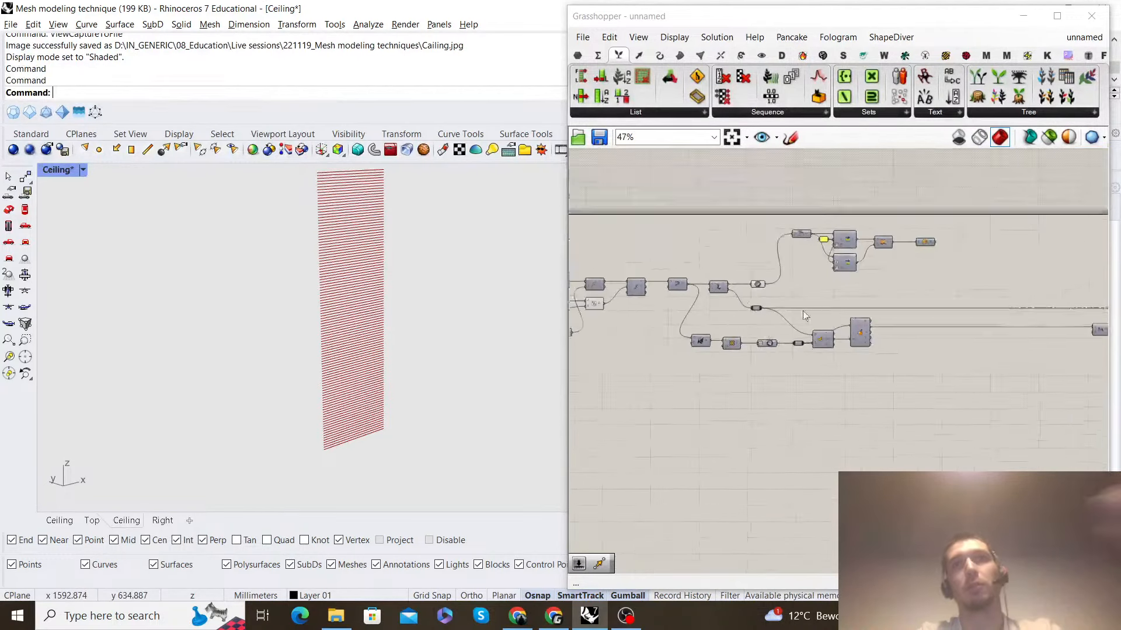
pyautogui.scroll(4, 803, 313)
pyautogui.scroll(-1, 767, 394)
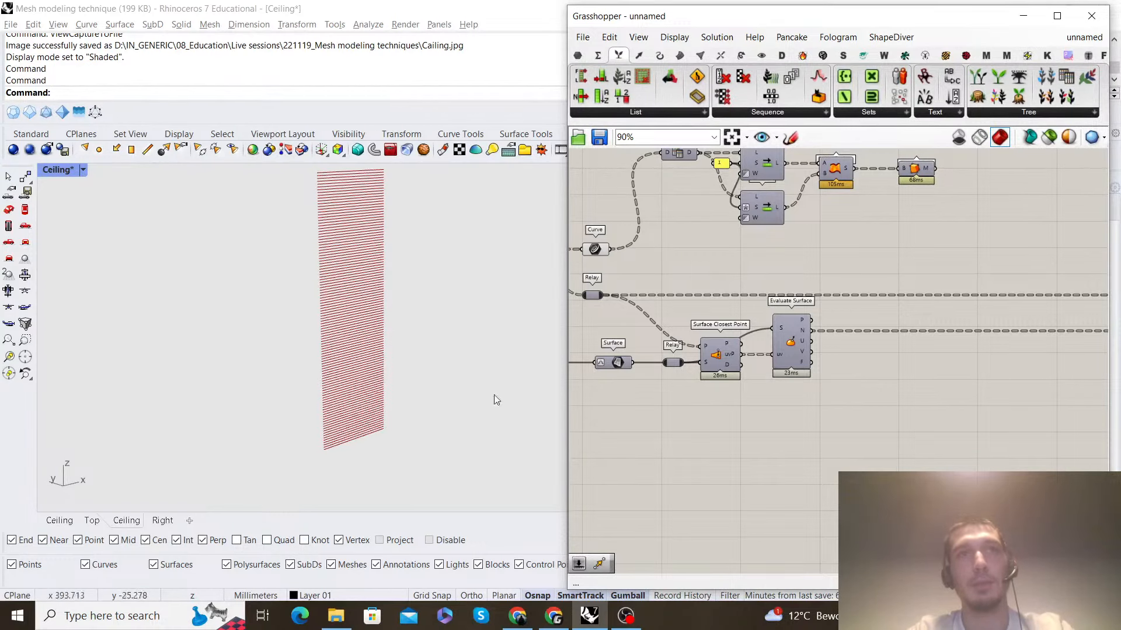
pyautogui.scroll(-6, 779, 342)
pyautogui.moveTo(782, 342); pyautogui.dragTo(824, 327, button='right')
pyautogui.scroll(8, 825, 327)
pyautogui.scroll(-1, 794, 386)
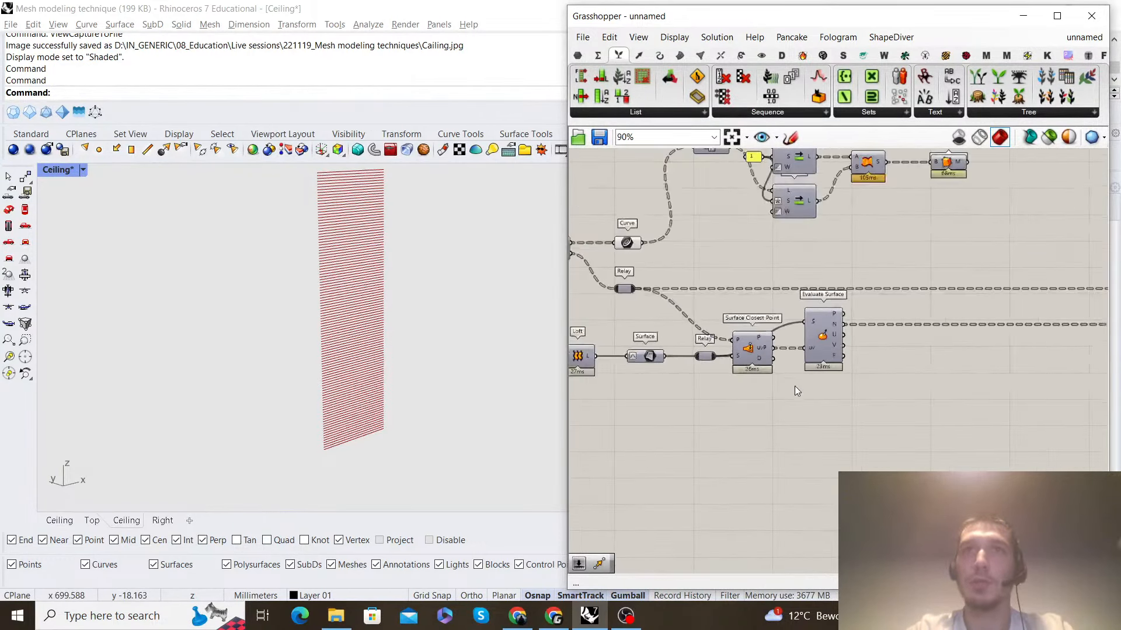
# Add a Tree Statistics component below Surface Closest Point and feed it from the vertices relay
pyautogui.moveTo(794, 387)
pyautogui.mouseDown(button='right')
pyautogui.moveTo(748, 395)
pyautogui.moveTo(783, 380)
pyautogui.mouseUp(button='right')
pyautogui.doubleClick(813, 422)
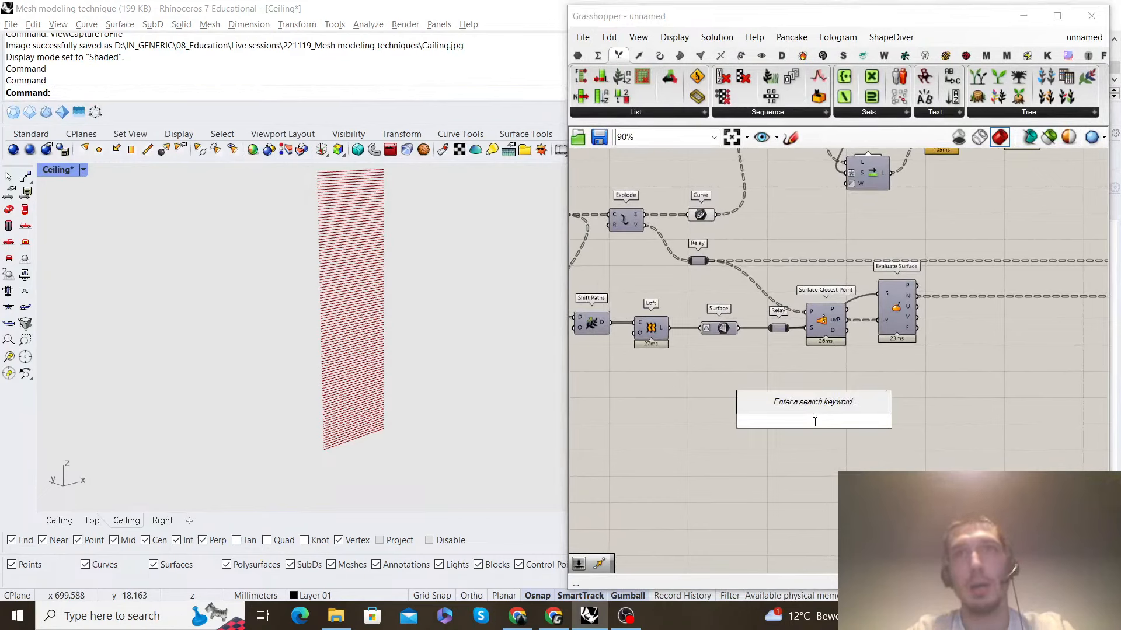
pyautogui.write('tre')
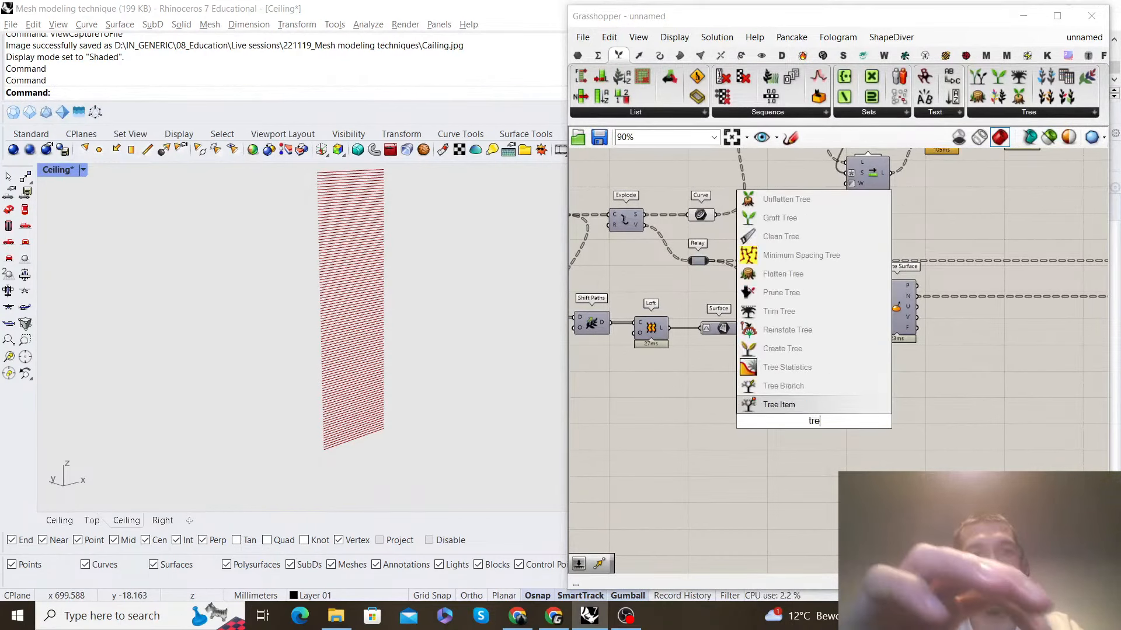
pyautogui.write('e stat')
pyautogui.press('Return')
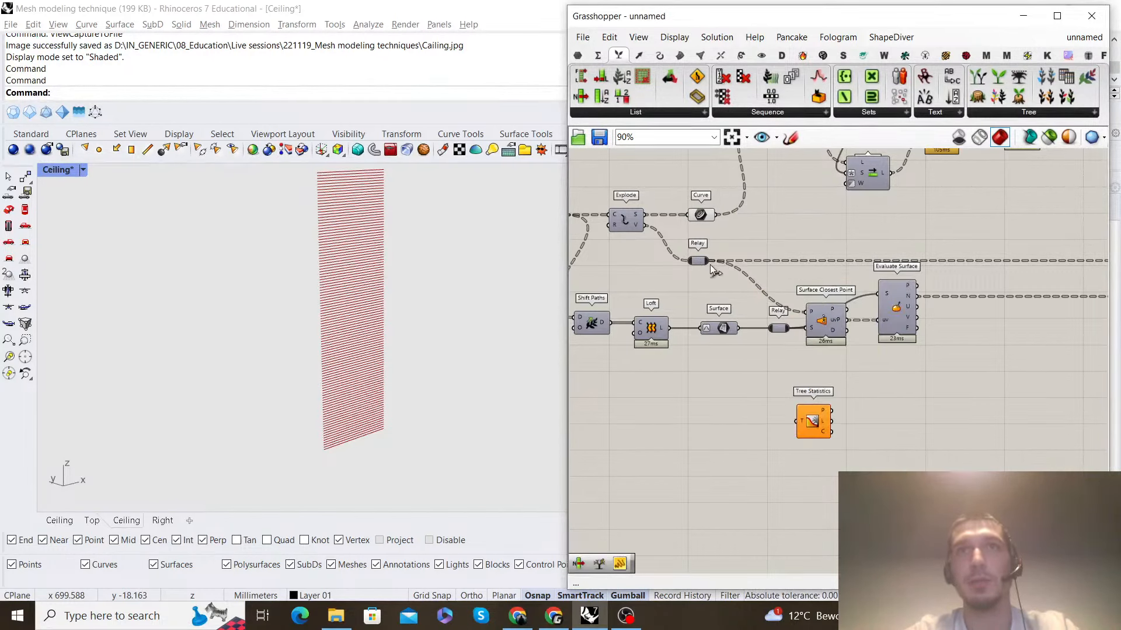
pyautogui.moveTo(709, 264); pyautogui.dragTo(813, 415)
pyautogui.moveTo(709, 262); pyautogui.dragTo(783, 442)
# Inspect the Length and Count outputs of the Tree Statistics component
pyautogui.scroll(4, 783, 441)
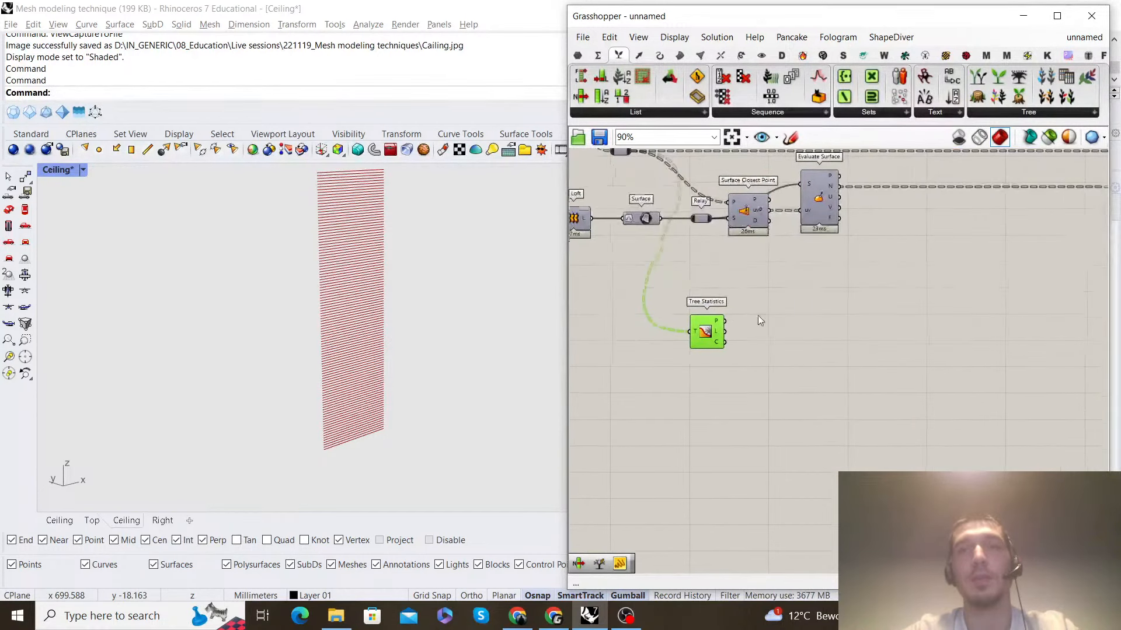
pyautogui.moveTo(699, 355)
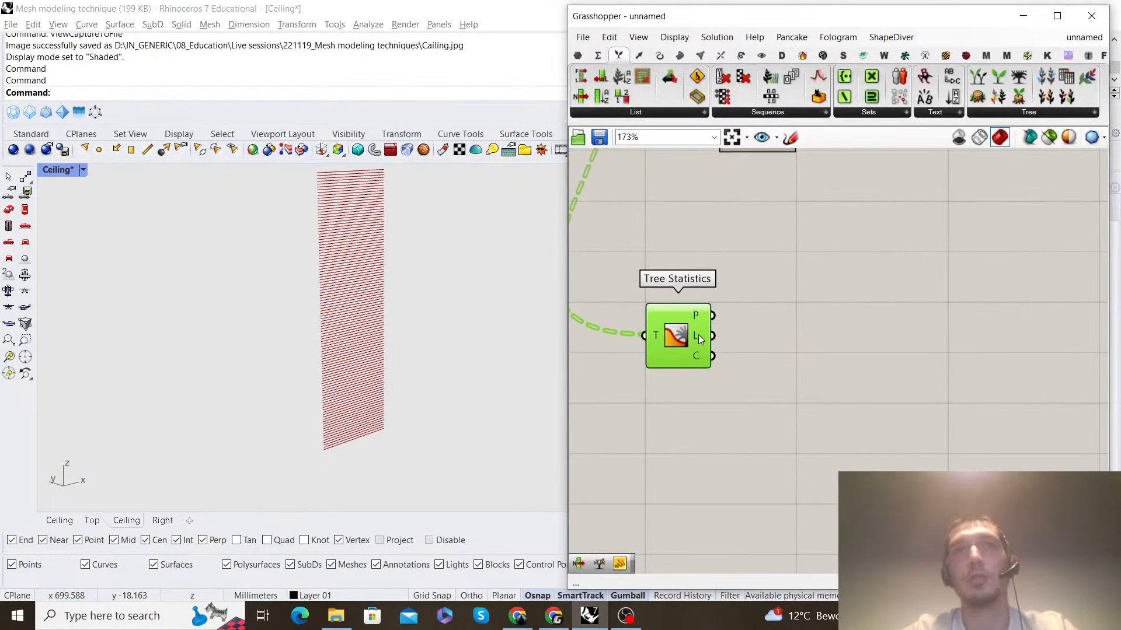
pyautogui.moveTo(698, 334)
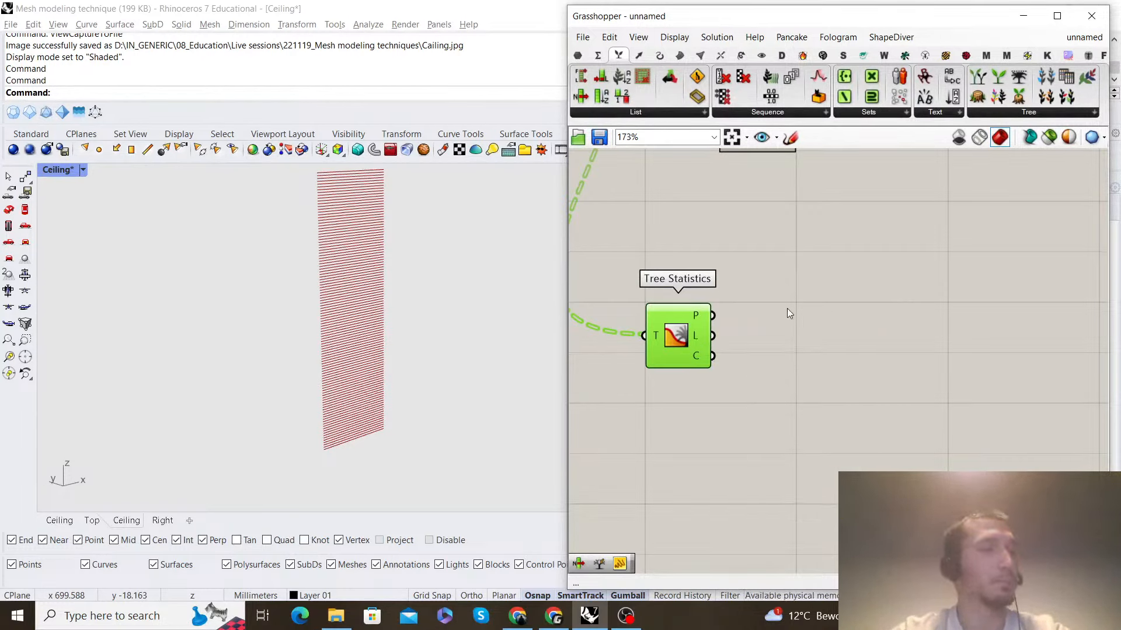
pyautogui.doubleClick(867, 324)
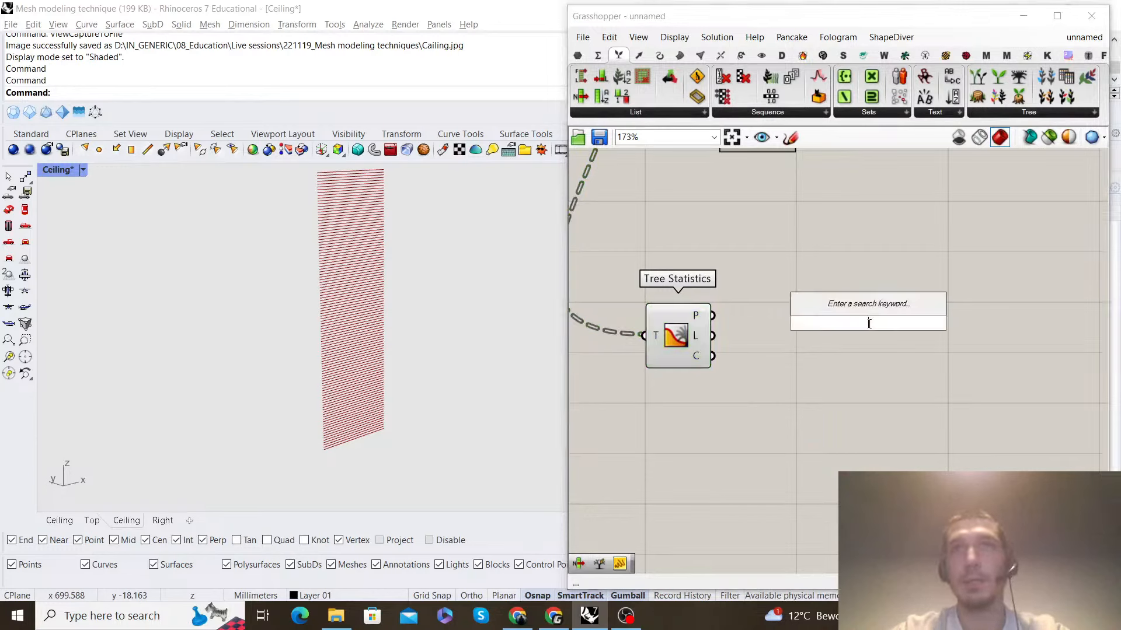
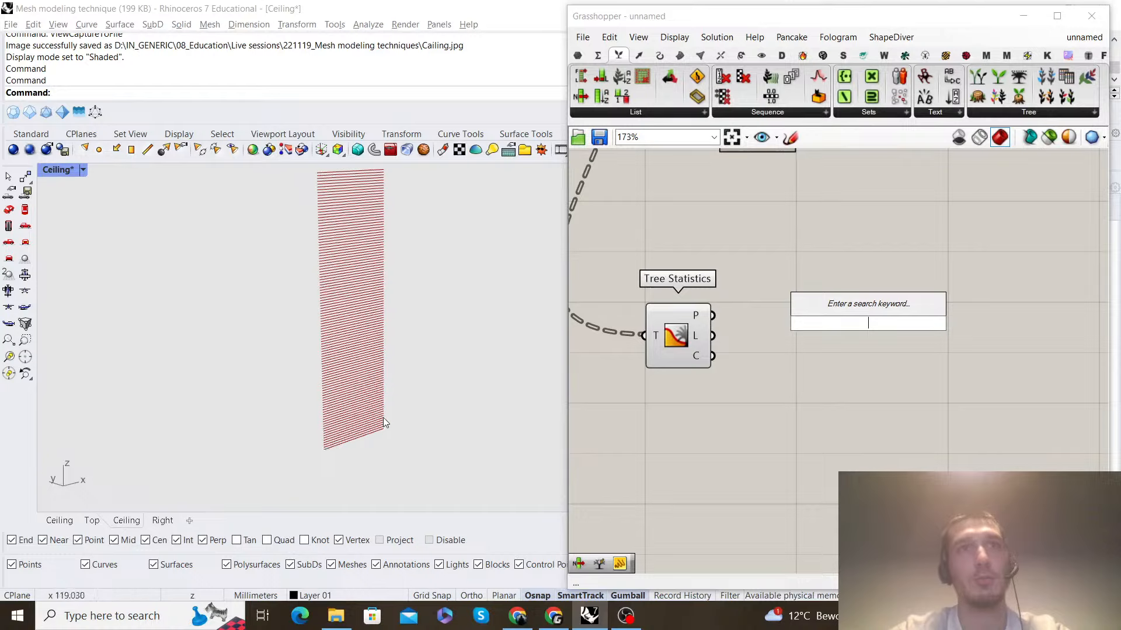
pyautogui.click(826, 371)
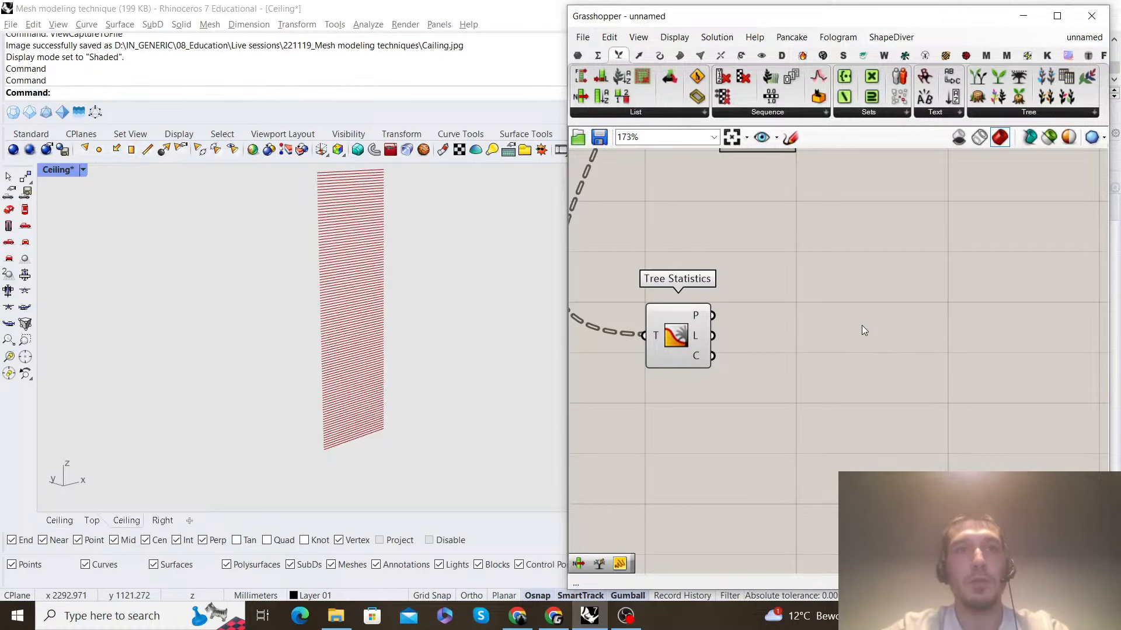
# Add a Graph Mapper component beyond Tree Statistics and position it slightly lower on the canvas
pyautogui.scroll(-3, 820, 327)
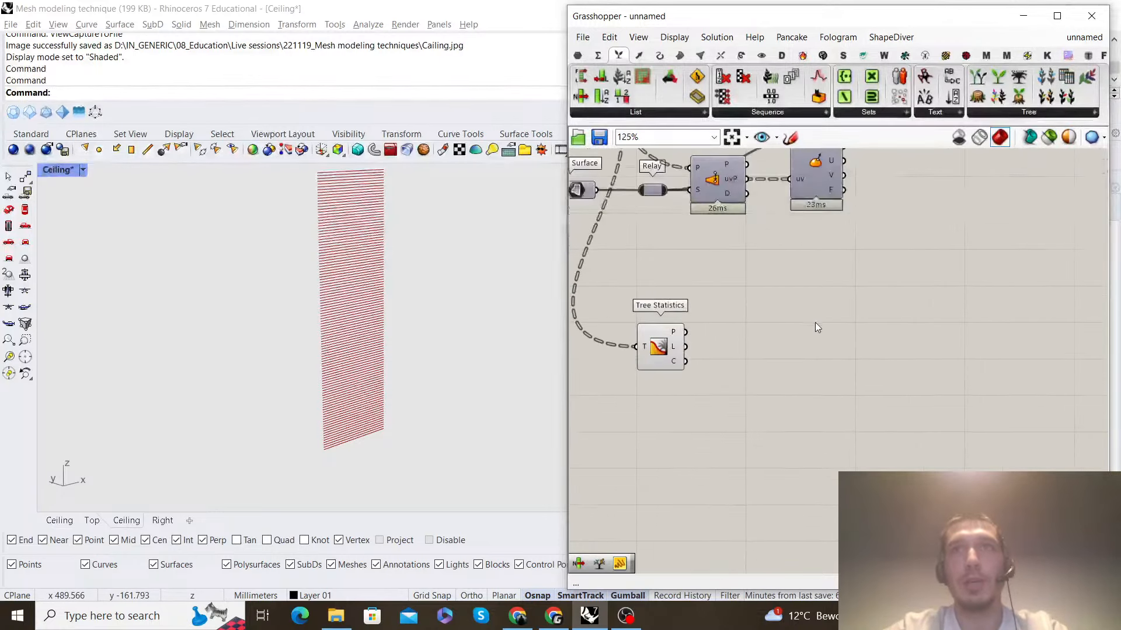
pyautogui.doubleClick(875, 348)
pyautogui.write('gra')
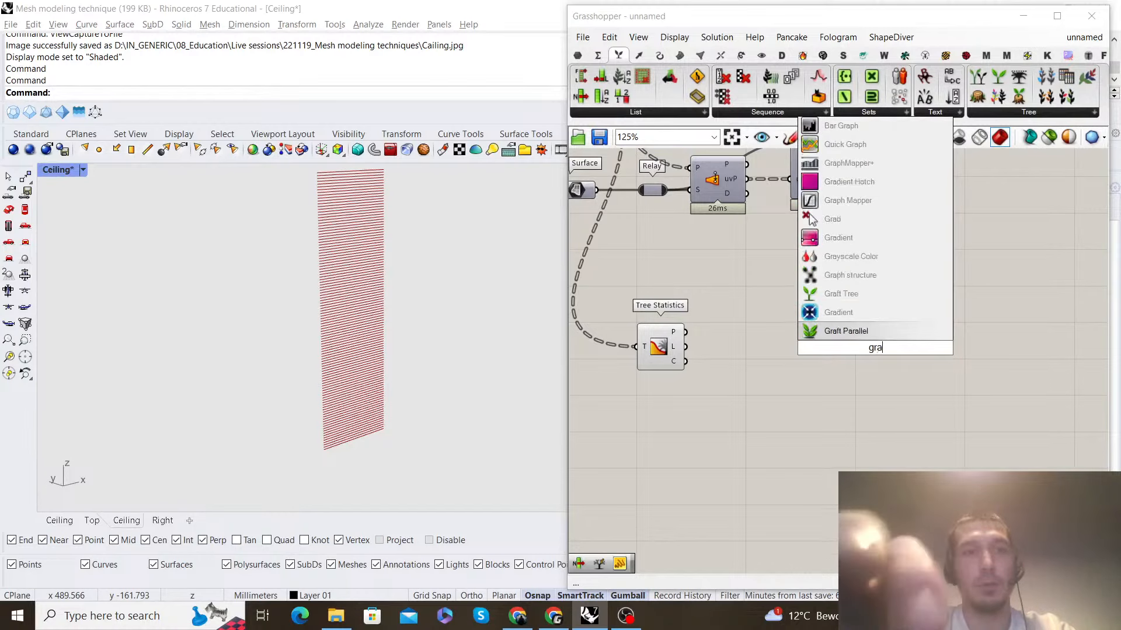
pyautogui.write('ph mapper')
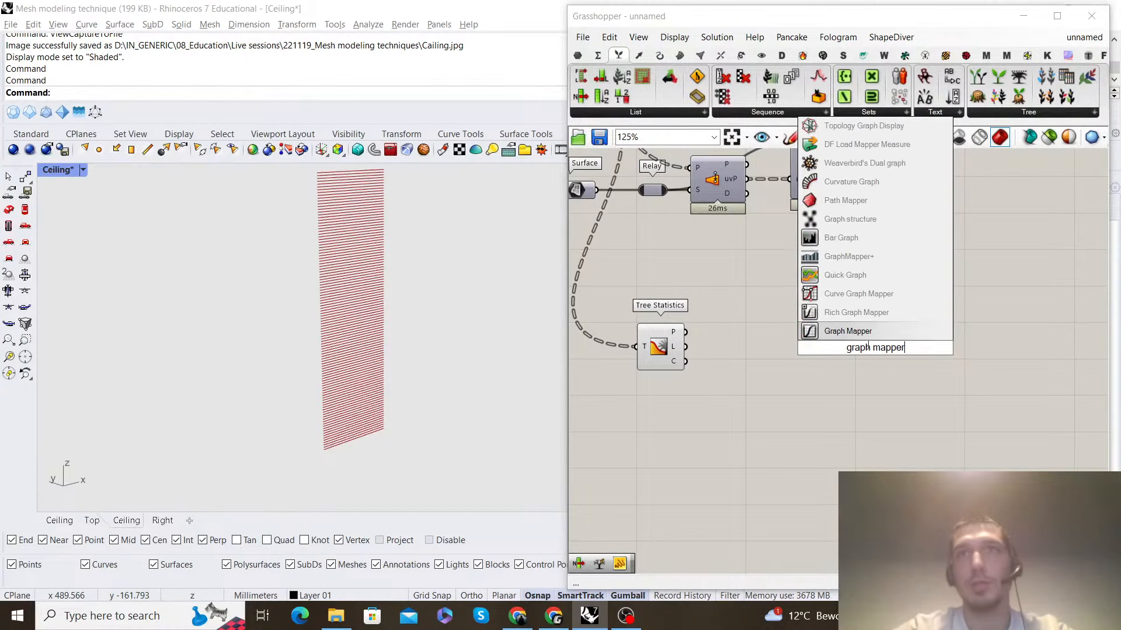
pyautogui.press('Return')
pyautogui.moveTo(867, 330); pyautogui.dragTo(913, 403)
pyautogui.moveTo(983, 335); pyautogui.dragTo(891, 292, button='right')
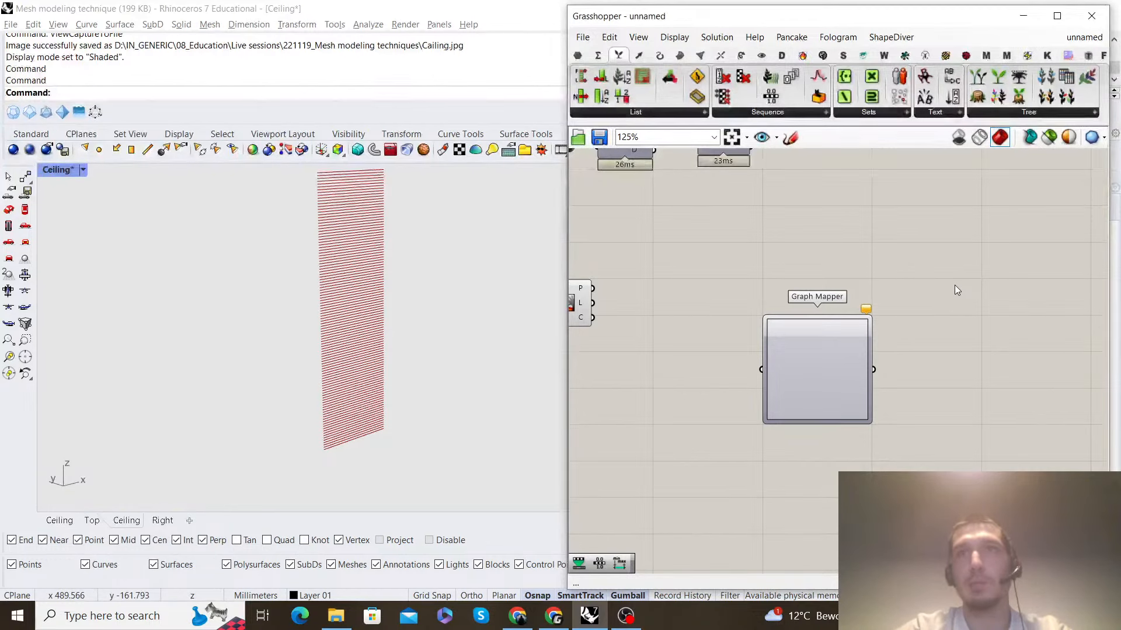
# Add a Remap Numbers component beyond the Graph Mapper and feed its value input from the Graph Mapper's output
pyautogui.doubleClick(955, 285)
pyautogui.write('remap')
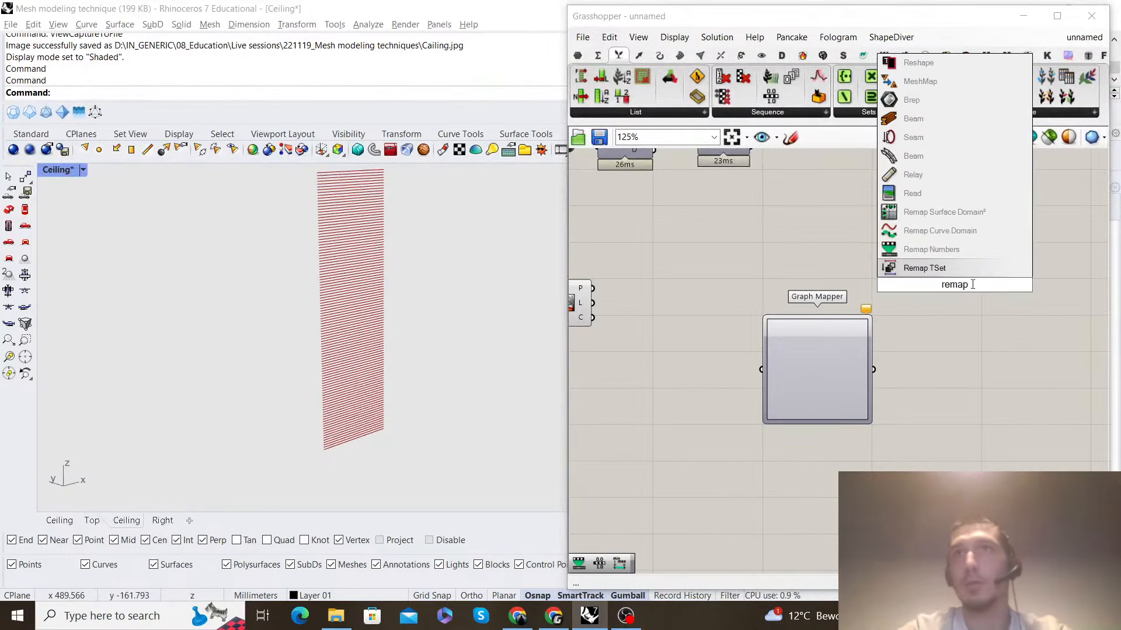
pyautogui.press('Return')
pyautogui.moveTo(874, 369); pyautogui.dragTo(929, 270)
pyautogui.moveTo(1042, 335); pyautogui.dragTo(895, 300, button='right')
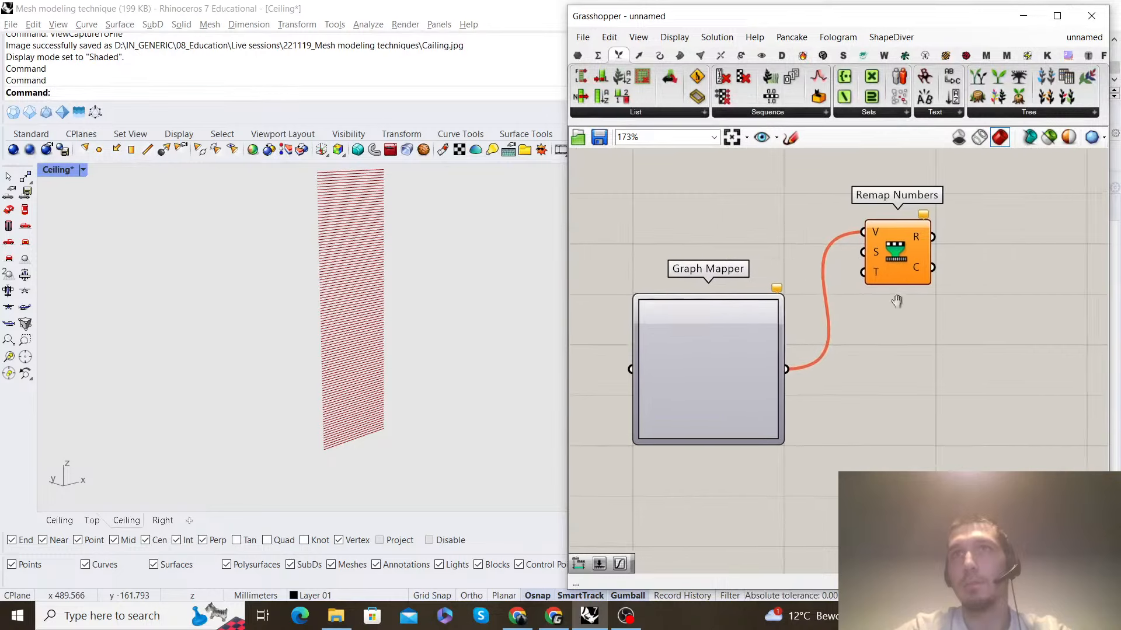
pyautogui.click(874, 285)
pyautogui.moveTo(874, 285); pyautogui.dragTo(908, 350)
# Add a Bounds component between Graph Mapper and Remap Numbers, wiring the graph output through it into the source domain input
pyautogui.doubleClick(821, 366)
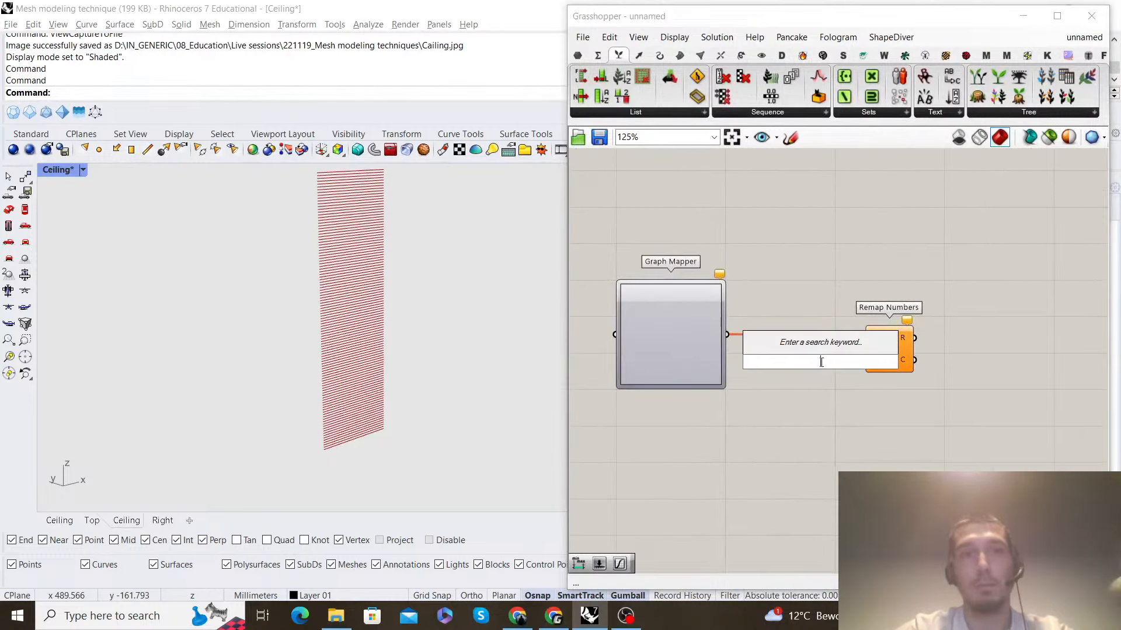
pyautogui.write('bounds')
pyautogui.press('Return')
pyautogui.scroll(2, 744, 341)
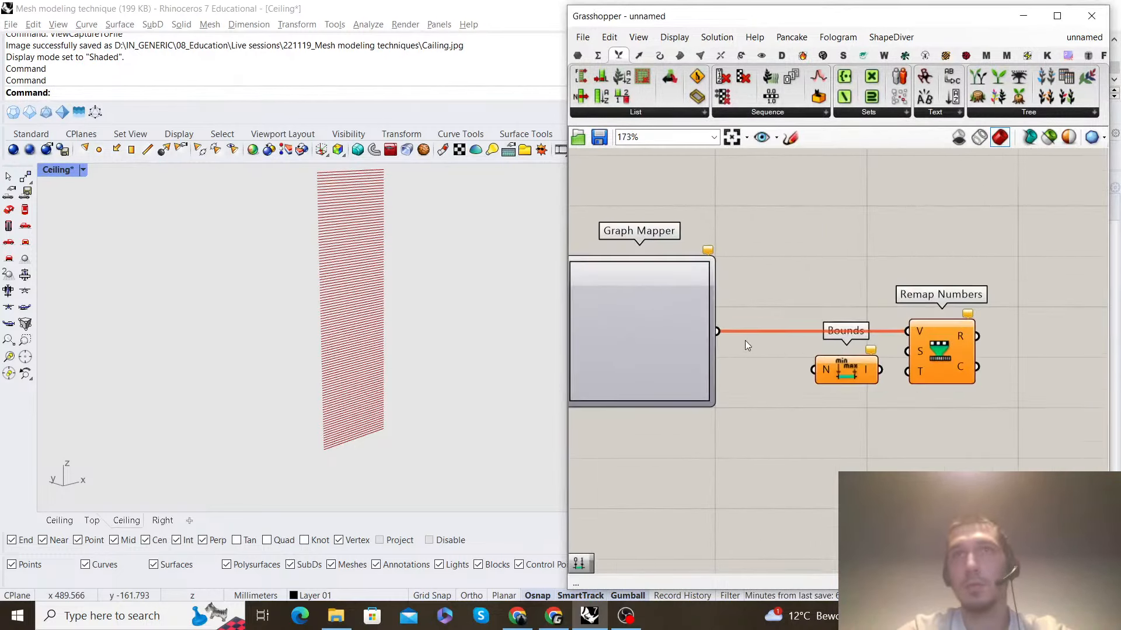
pyautogui.moveTo(717, 331); pyautogui.dragTo(907, 351)
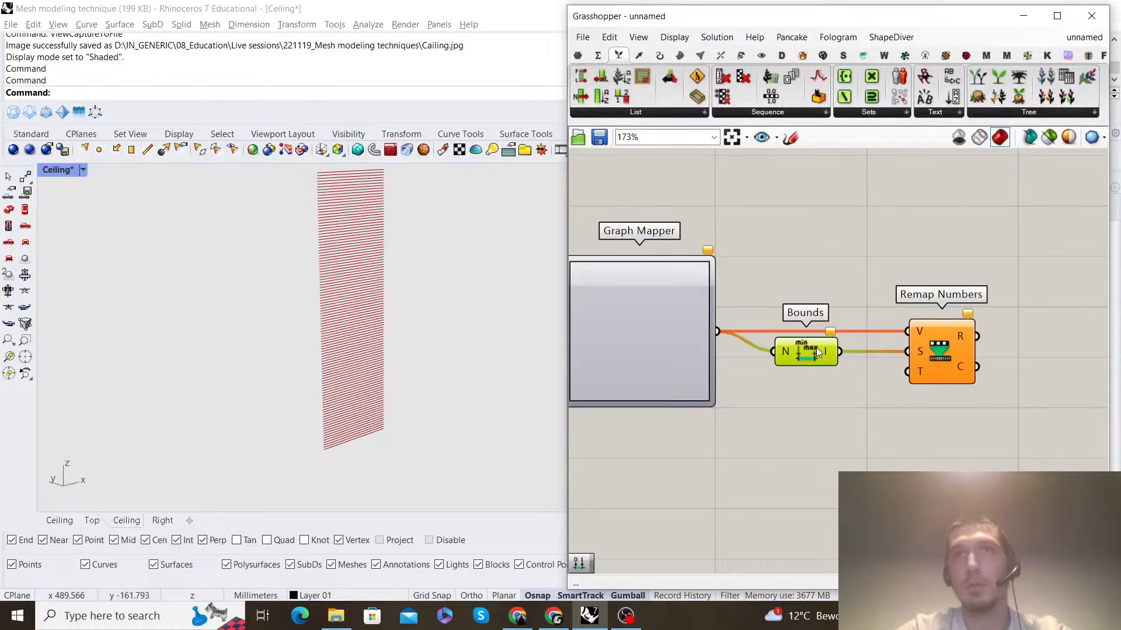
# Add a Construct Domain component below Bounds and connect it to the target domain input of Remap Numbers
pyautogui.moveTo(847, 307); pyautogui.dragTo(874, 245, button='right')
pyautogui.doubleClick(826, 450)
pyautogui.write('cons')
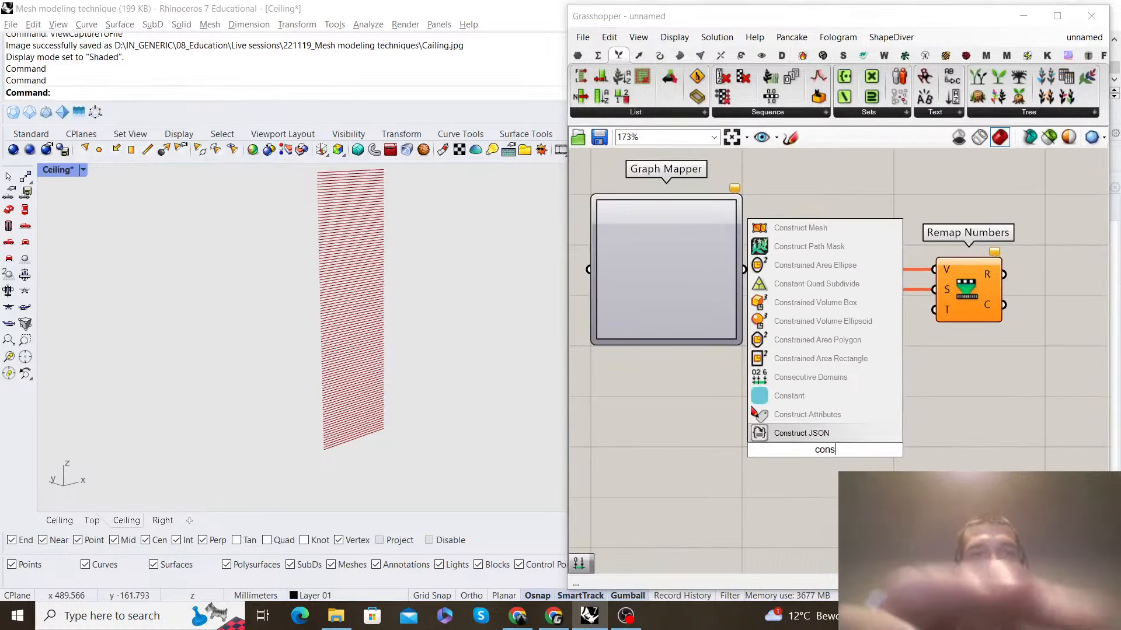
pyautogui.write('truct domain')
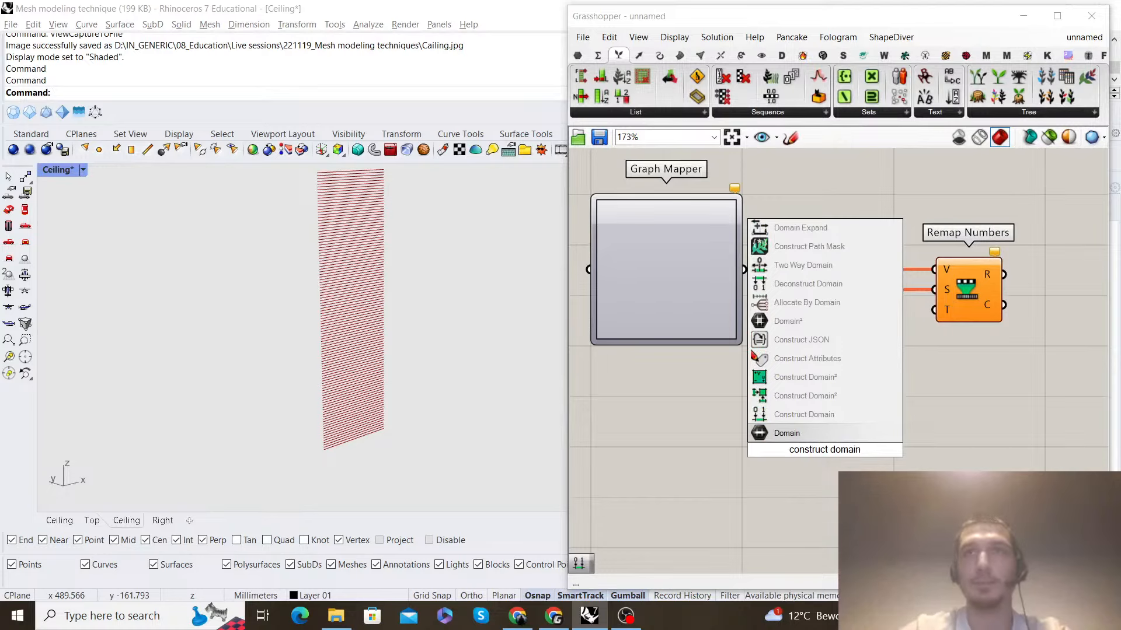
pyautogui.click(829, 420)
pyautogui.scroll(-3, 866, 352)
pyautogui.moveTo(885, 393); pyautogui.dragTo(927, 334)
pyautogui.scroll(-2, 910, 366)
pyautogui.moveTo(880, 335); pyautogui.dragTo(864, 362, button='right')
pyautogui.scroll(3, 863, 359)
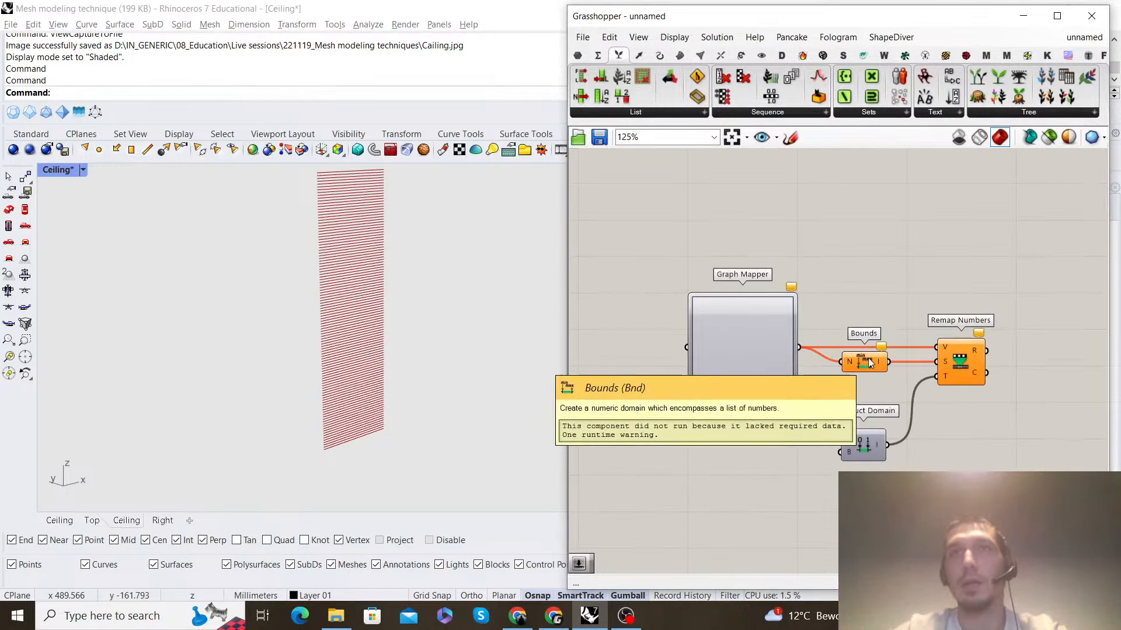
# Examine the curve rows in the viewport and the Tree Statistics and Graph Mapper chain on the canvas
pyautogui.scroll(-2, 864, 356)
pyautogui.moveTo(840, 305); pyautogui.dragTo(865, 300, button='right')
pyautogui.moveTo(735, 280); pyautogui.dragTo(783, 279, button='right')
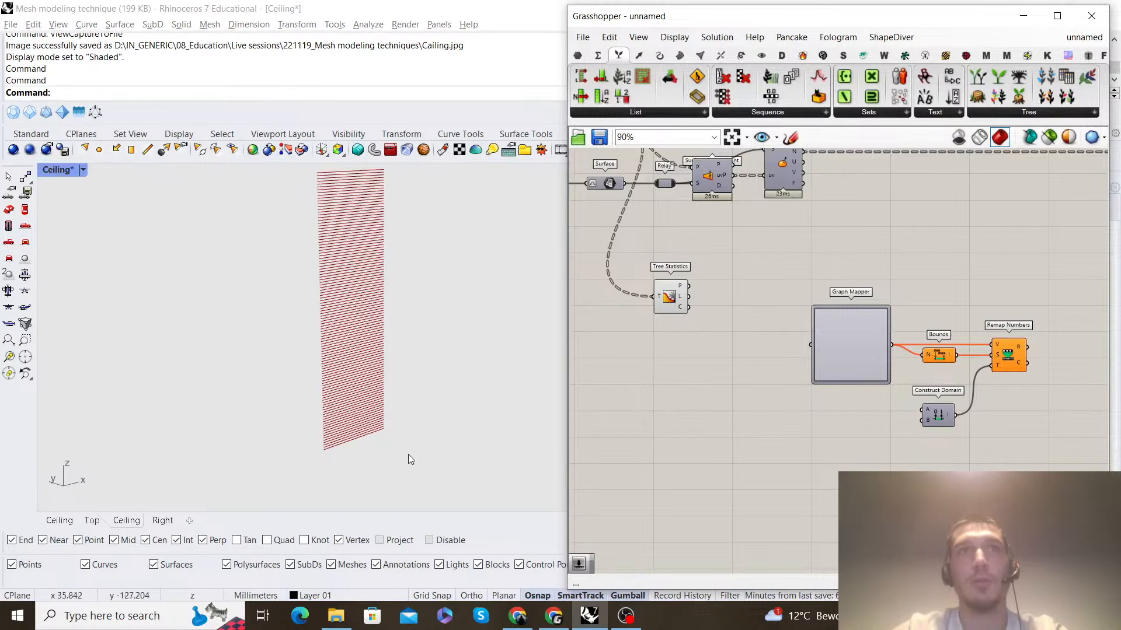
pyautogui.moveTo(385, 455); pyautogui.dragTo(309, 450, button='right')
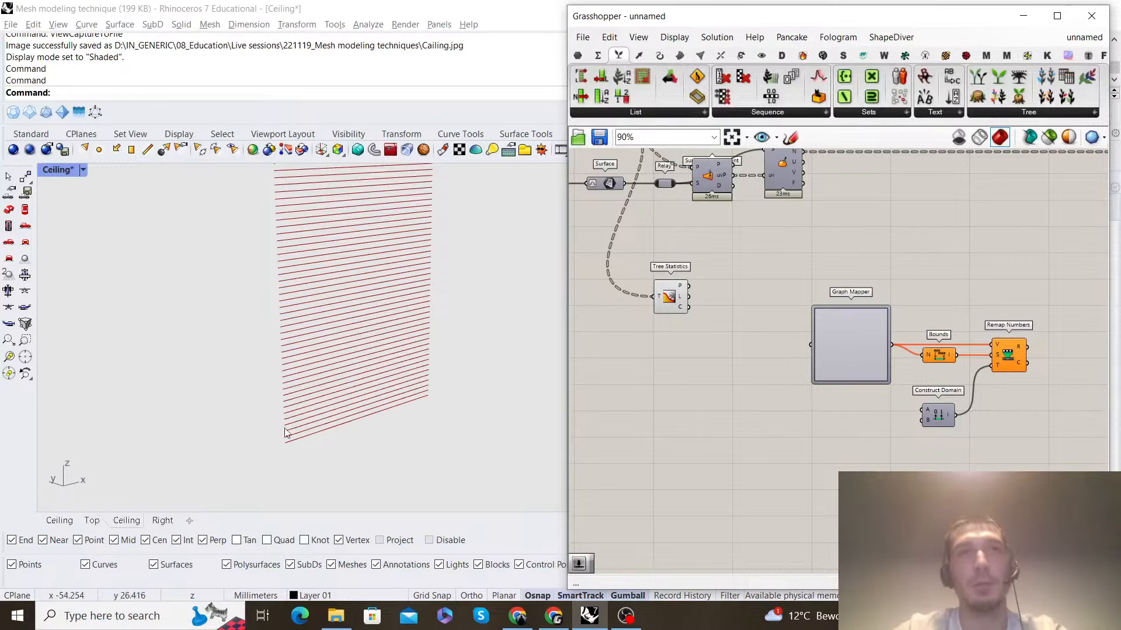
pyautogui.moveTo(372, 399)
pyautogui.mouseDown(button='right')
pyautogui.moveTo(342, 426)
pyautogui.moveTo(382, 386)
pyautogui.mouseUp(button='right')
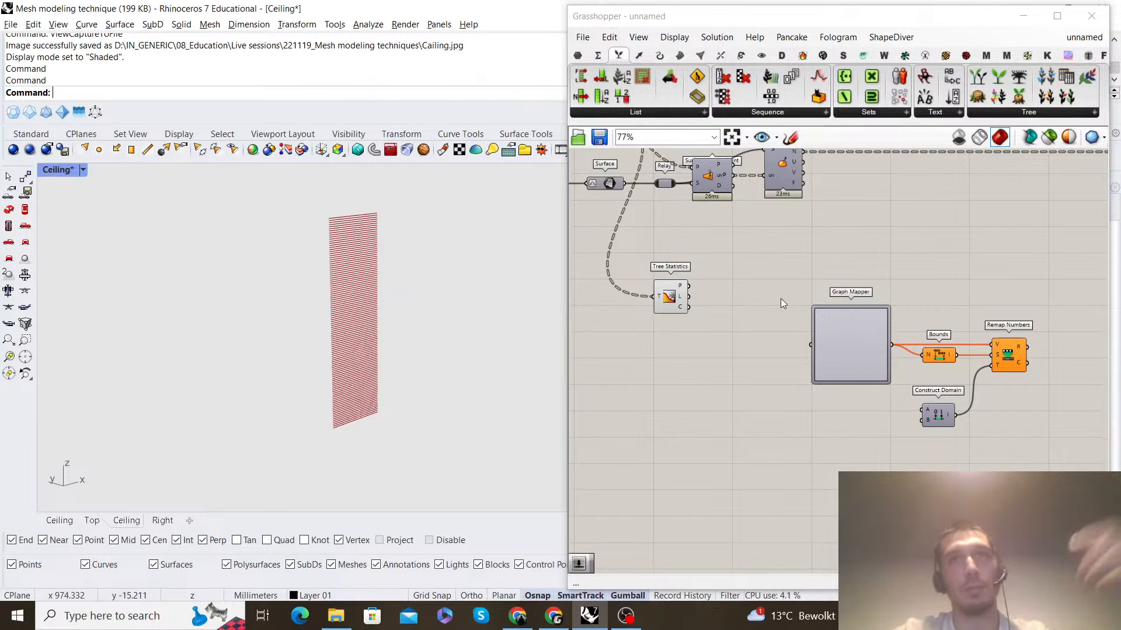
pyautogui.moveTo(788, 358); pyautogui.dragTo(761, 340, button='right')
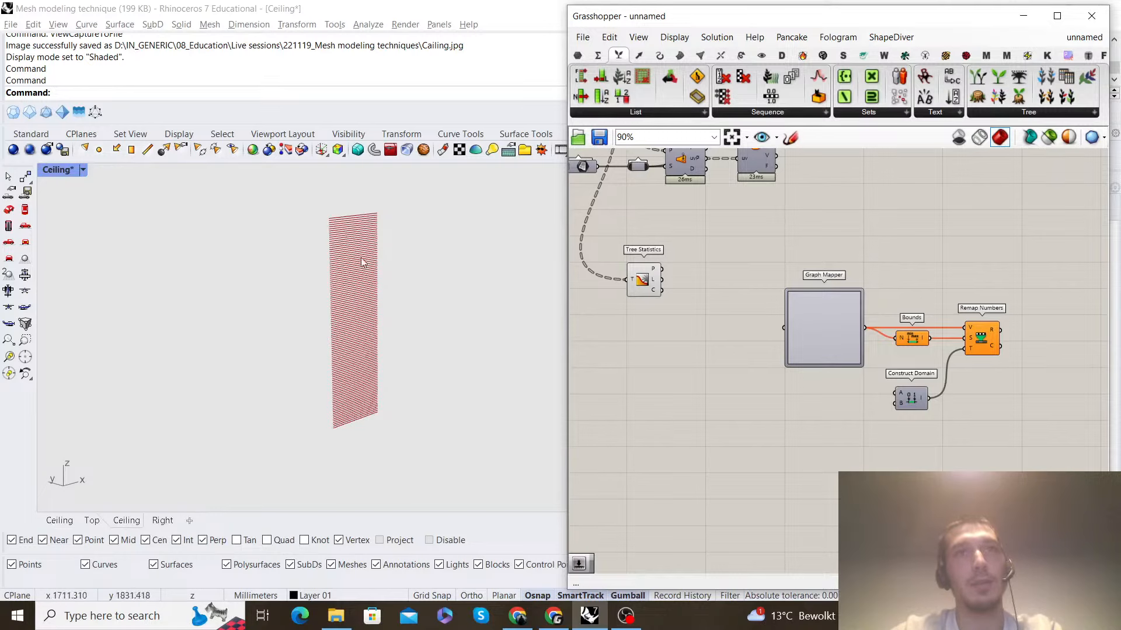
pyautogui.scroll(-2, 642, 327)
pyautogui.scroll(2, 816, 332)
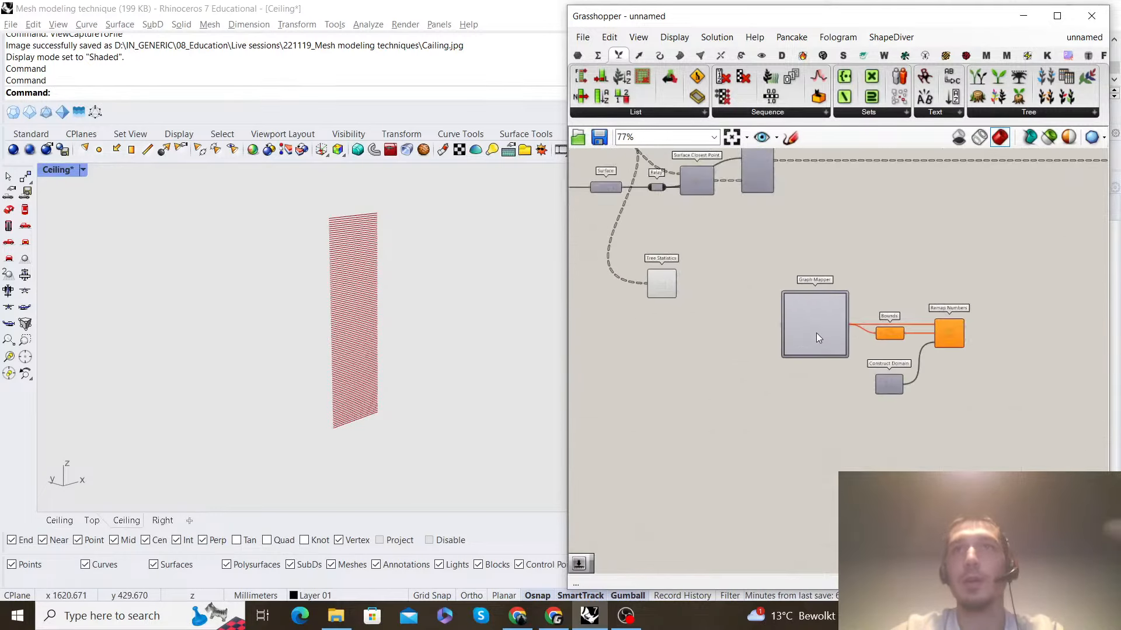
pyautogui.moveTo(734, 369); pyautogui.dragTo(750, 355, button='right')
pyautogui.moveTo(999, 415); pyautogui.dragTo(937, 394)
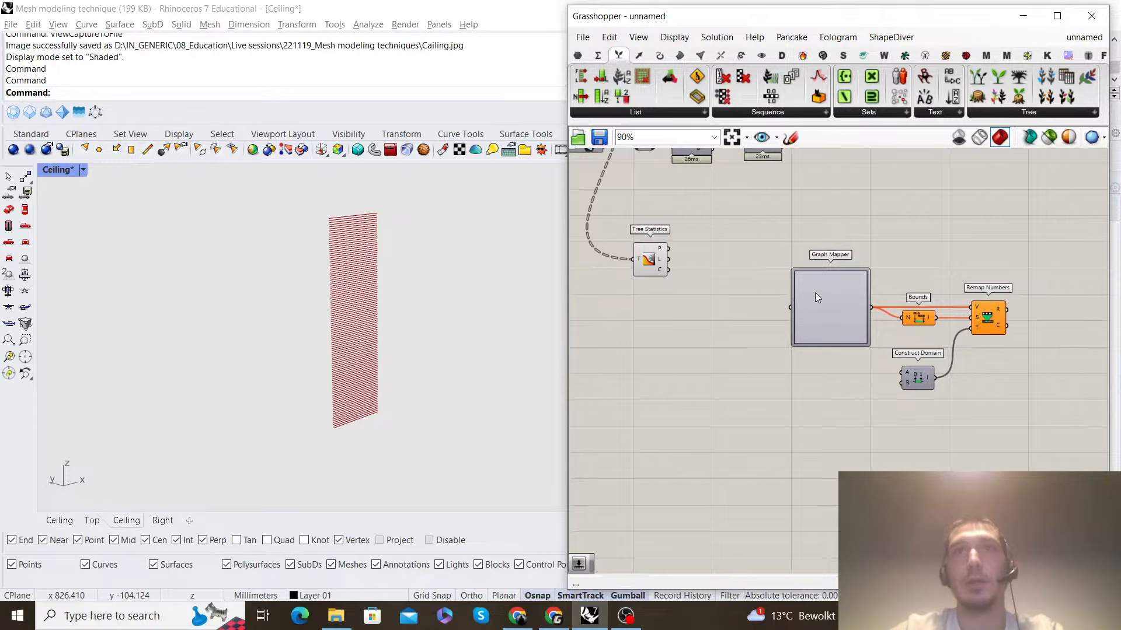
# Add a Range component below Tree Statistics and feed its number of steps from the Count output
pyautogui.moveTo(660, 270)
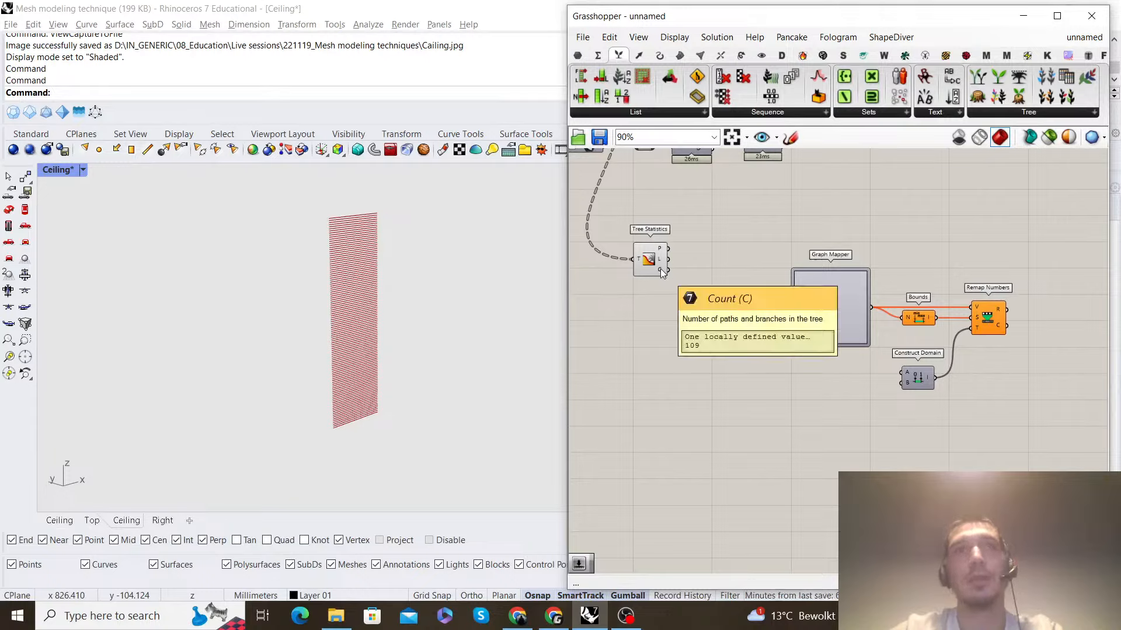
pyautogui.doubleClick(689, 321)
pyautogui.write('ra')
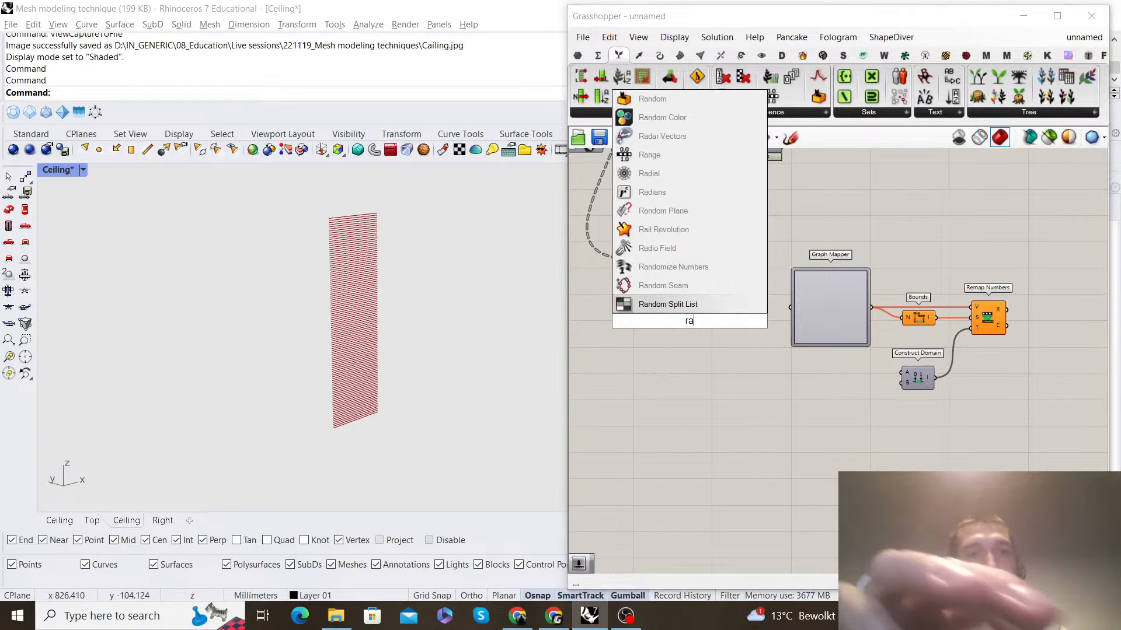
pyautogui.write('nge')
pyautogui.click(660, 301)
pyautogui.scroll(2, 664, 263)
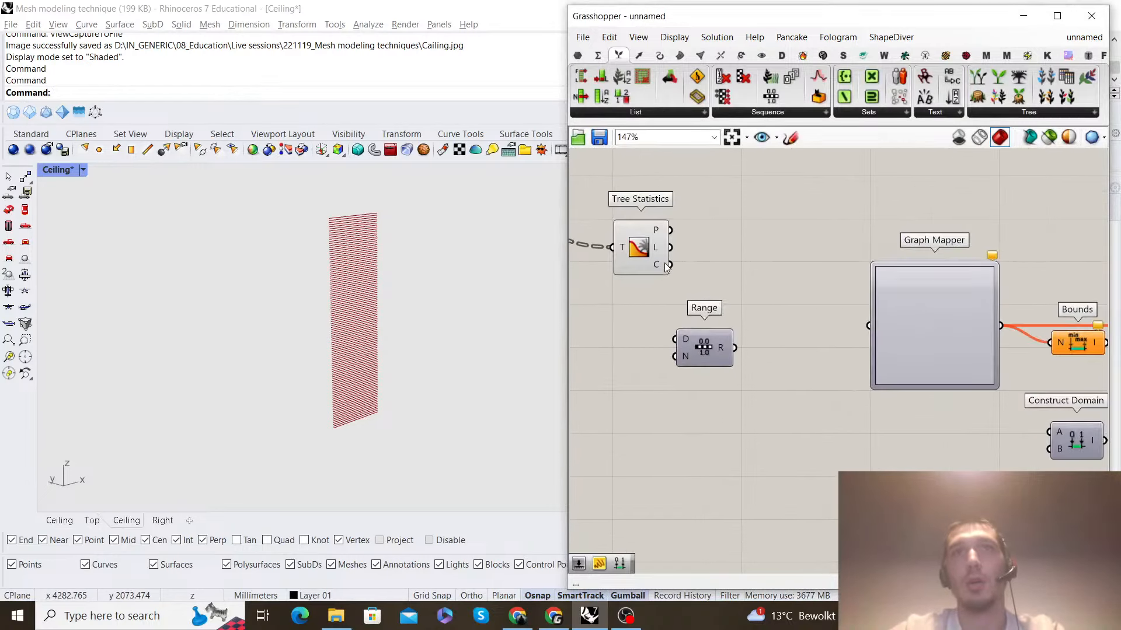
pyautogui.moveTo(703, 357); pyautogui.dragTo(738, 348)
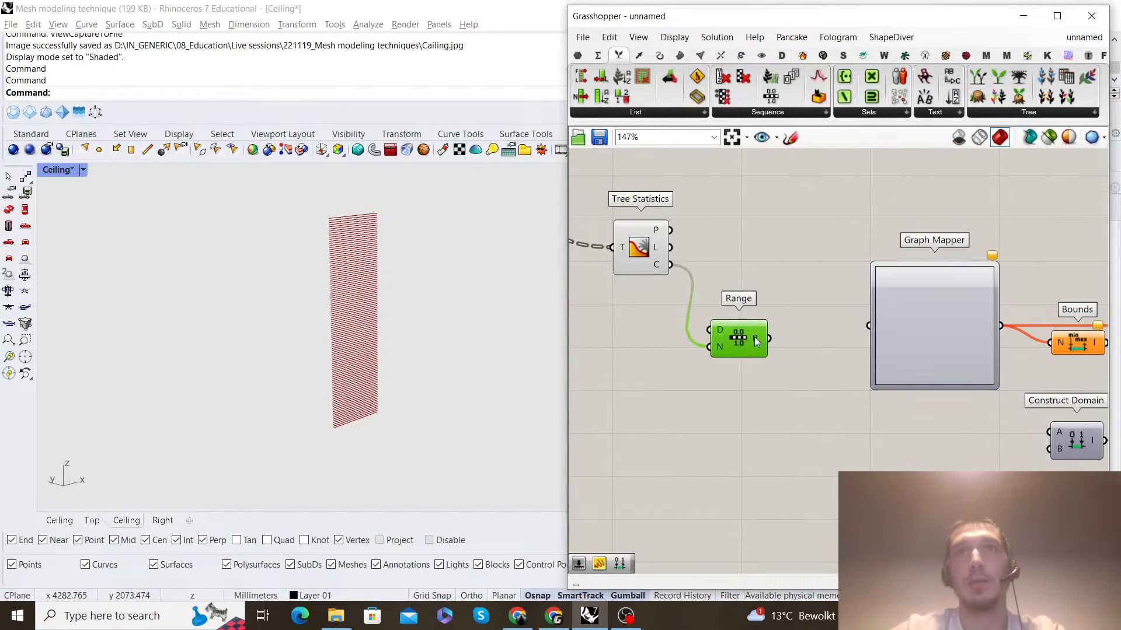
# Apply an expression to the Range's N input, connect its output to the Graph Mapper and place it closer
pyautogui.rightClick(719, 348)
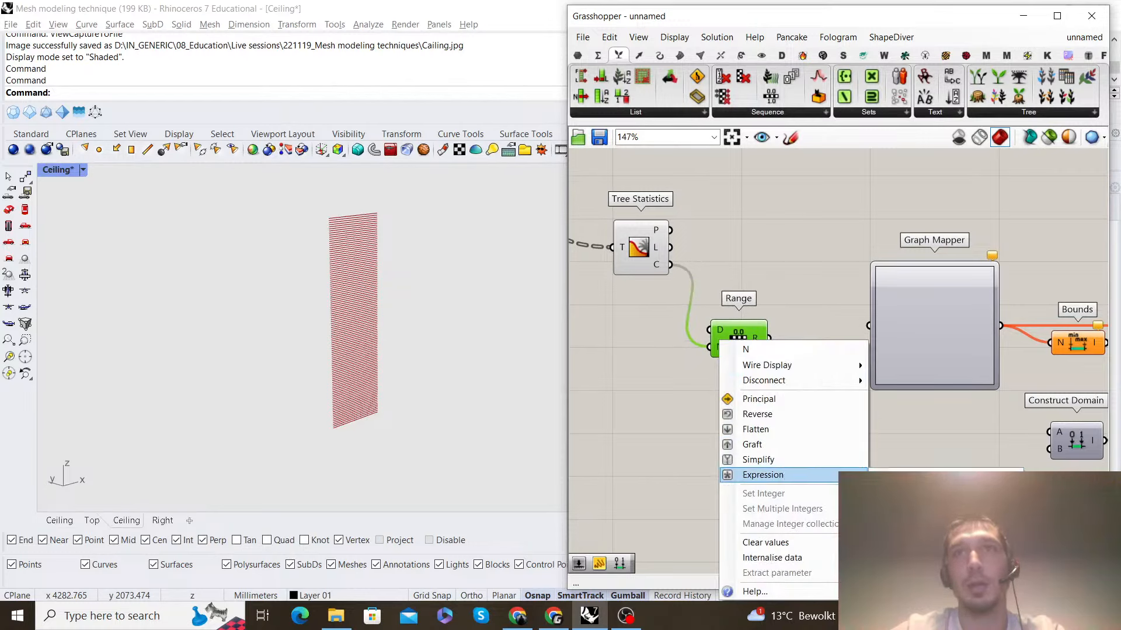
pyautogui.click(825, 474)
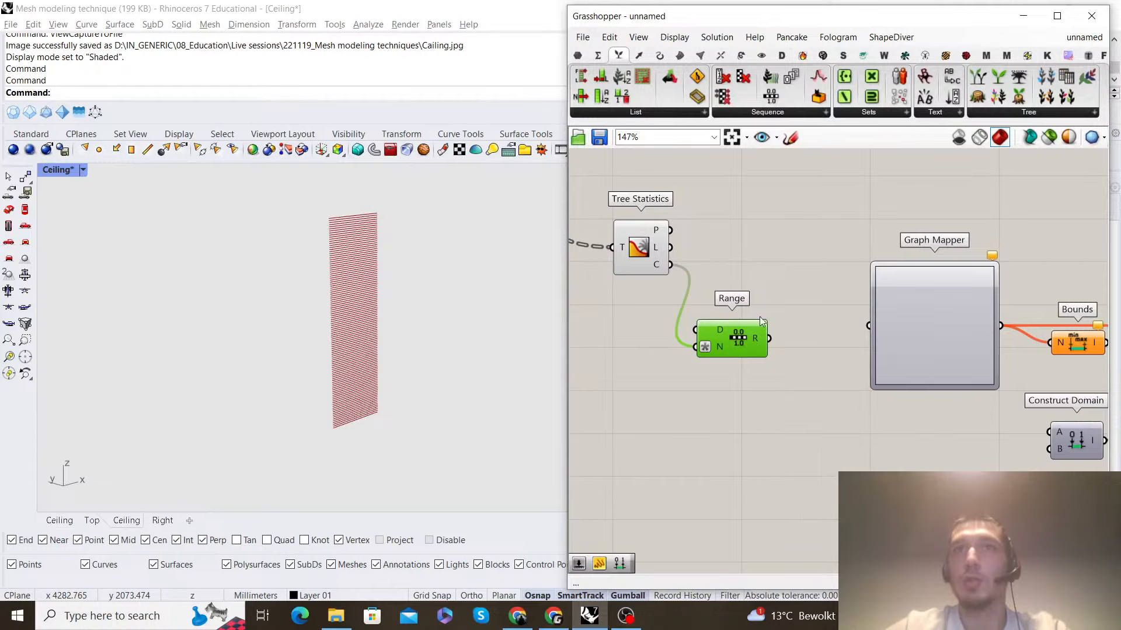
pyautogui.moveTo(771, 339); pyautogui.dragTo(869, 325)
pyautogui.moveTo(738, 341); pyautogui.dragTo(784, 328)
# Set the Graph Mapper's graph type to Bezier
pyautogui.scroll(-2, 755, 260)
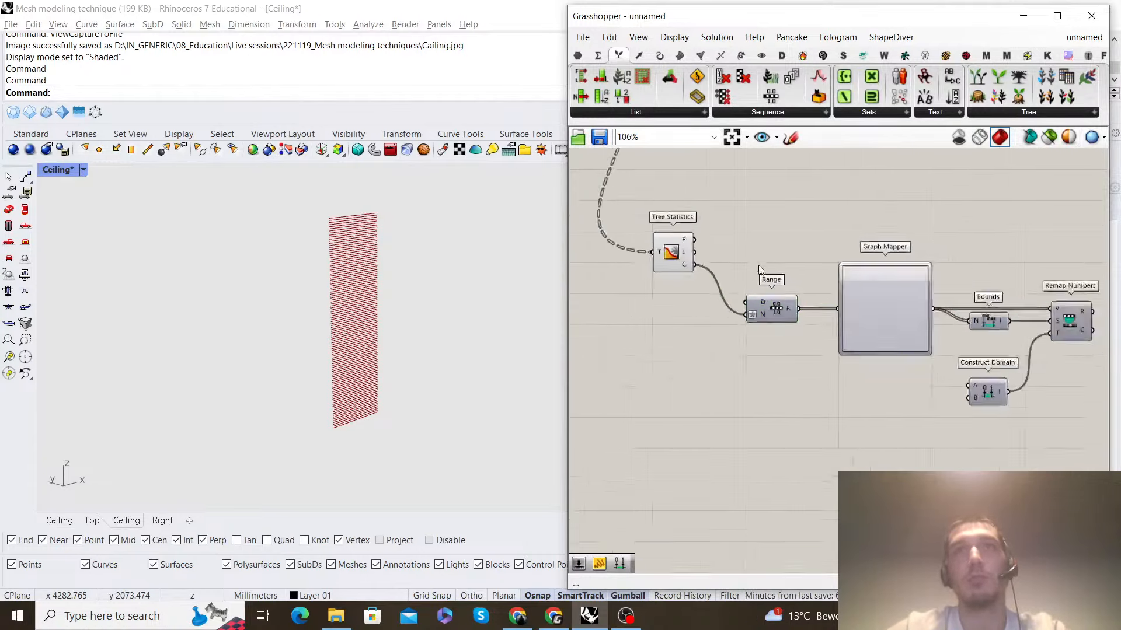
pyautogui.moveTo(1030, 315); pyautogui.dragTo(891, 314, button='right')
pyautogui.scroll(-1, 892, 314)
pyautogui.scroll(1, 891, 314)
pyautogui.rightClick(751, 311)
pyautogui.moveTo(817, 480)
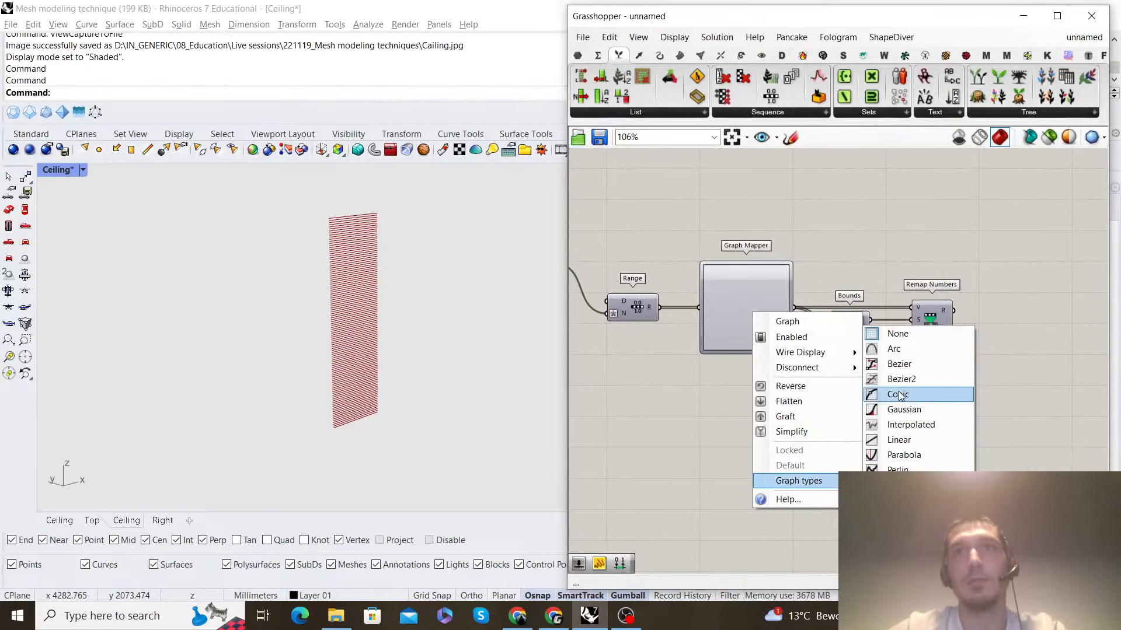
pyautogui.click(928, 363)
# Shape the Bezier graph into an S-curve by pulling the lower handle along the base and the upper handle along the top edge
pyautogui.scroll(3, 736, 317)
pyautogui.moveTo(717, 343); pyautogui.dragTo(767, 372)
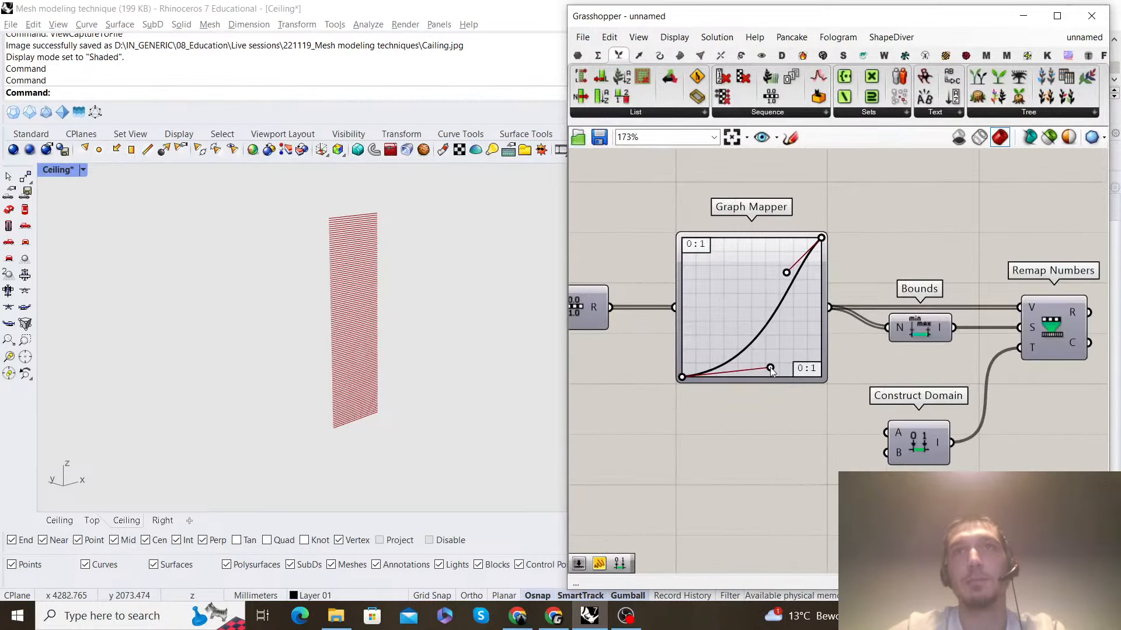
pyautogui.moveTo(787, 273); pyautogui.dragTo(761, 247)
pyautogui.scroll(-3, 878, 215)
pyautogui.scroll(3, 866, 303)
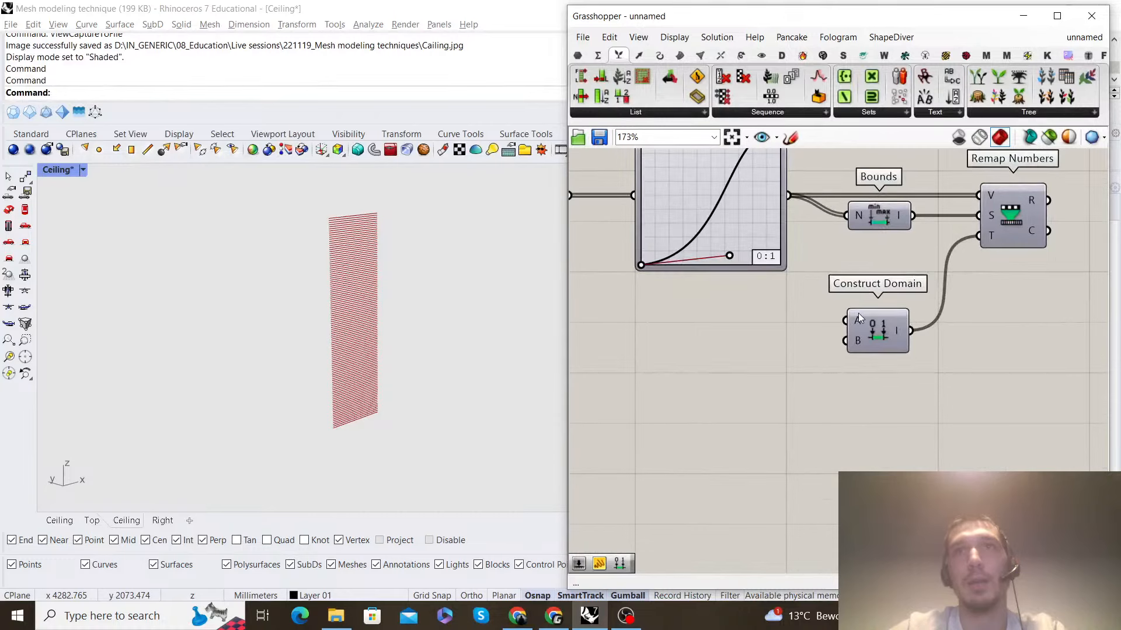
pyautogui.doubleClick(734, 339)
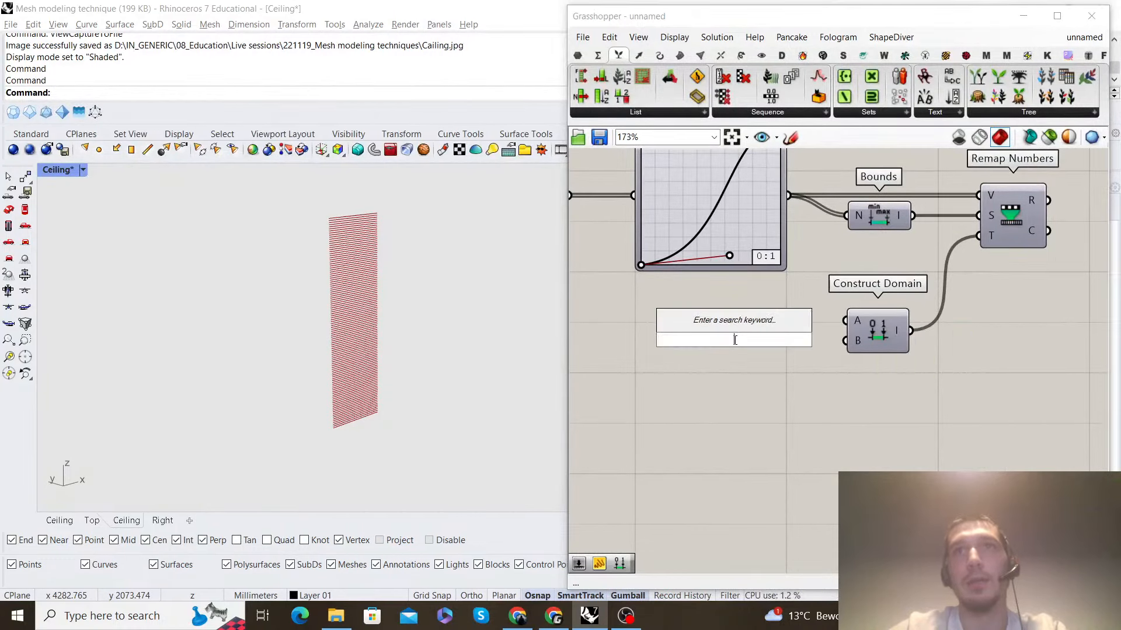
pyautogui.write('1.5')
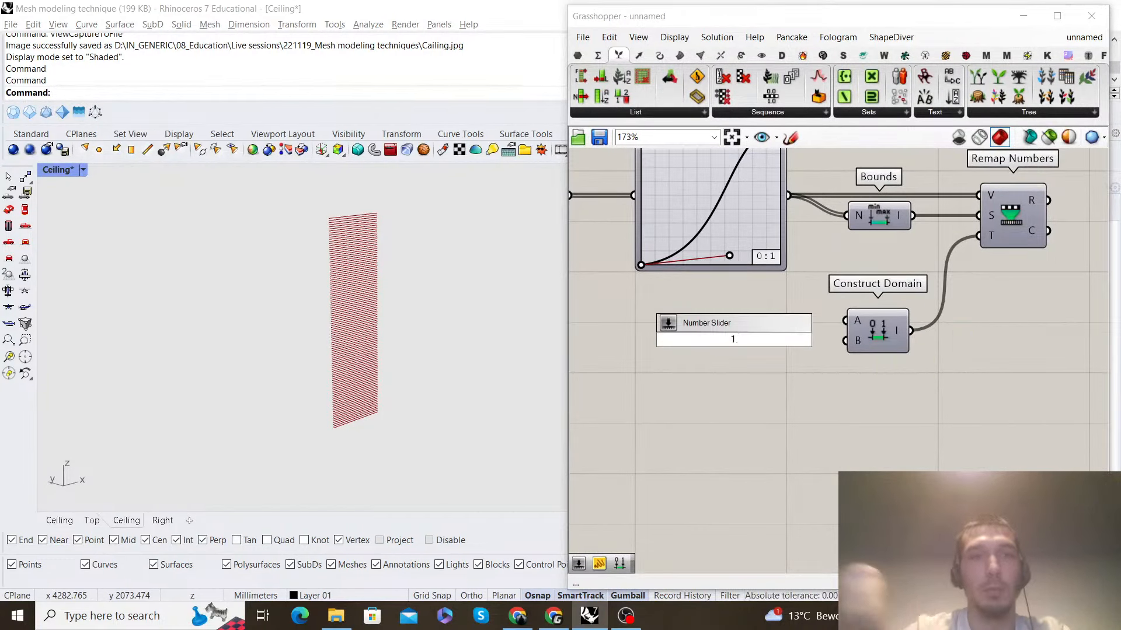
pyautogui.press('Return')
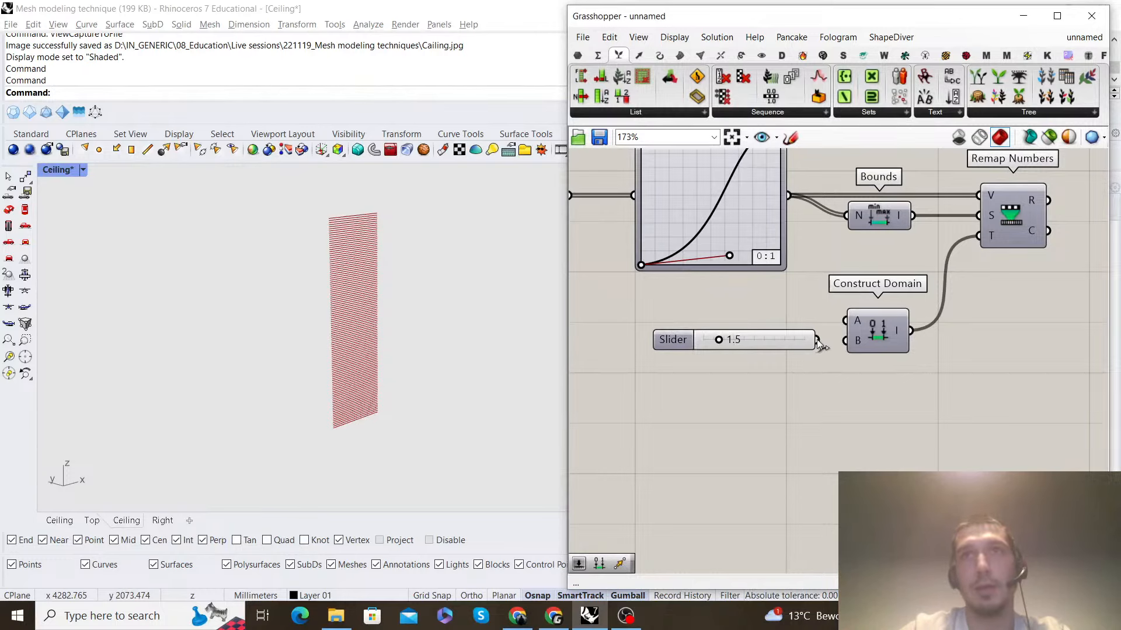
pyautogui.moveTo(817, 340); pyautogui.dragTo(792, 351)
pyautogui.press('Delete')
# Add a number slider with value 5.0 and connect it to the end input (B) of Construct Domain
pyautogui.doubleClick(775, 370)
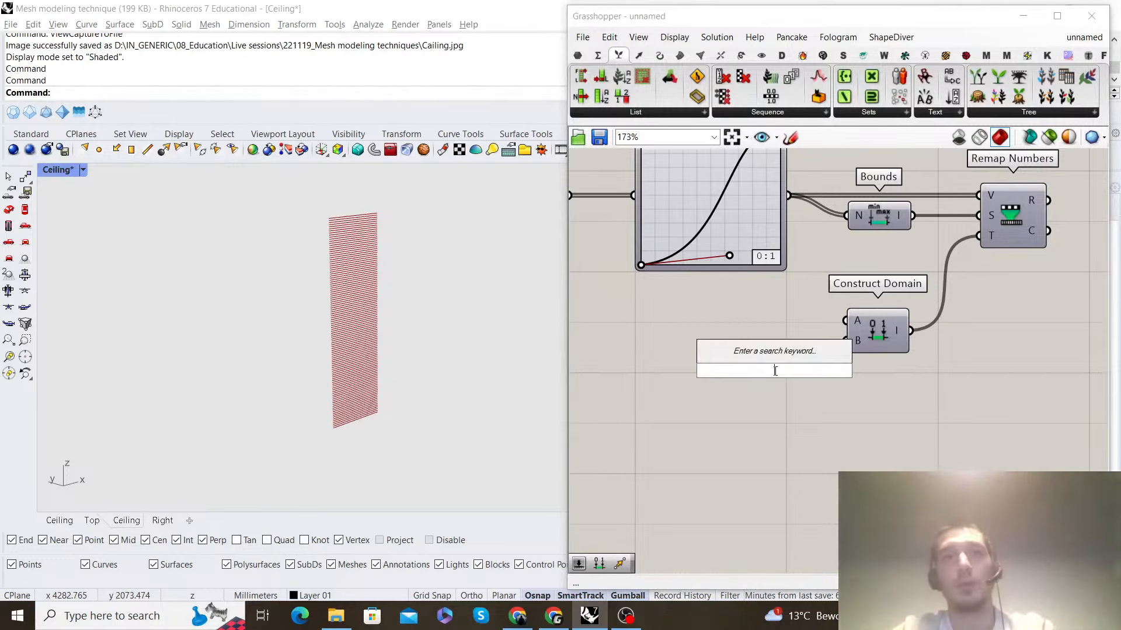
pyautogui.write('5')
pyautogui.press('Return')
pyautogui.scroll(1, 780, 354)
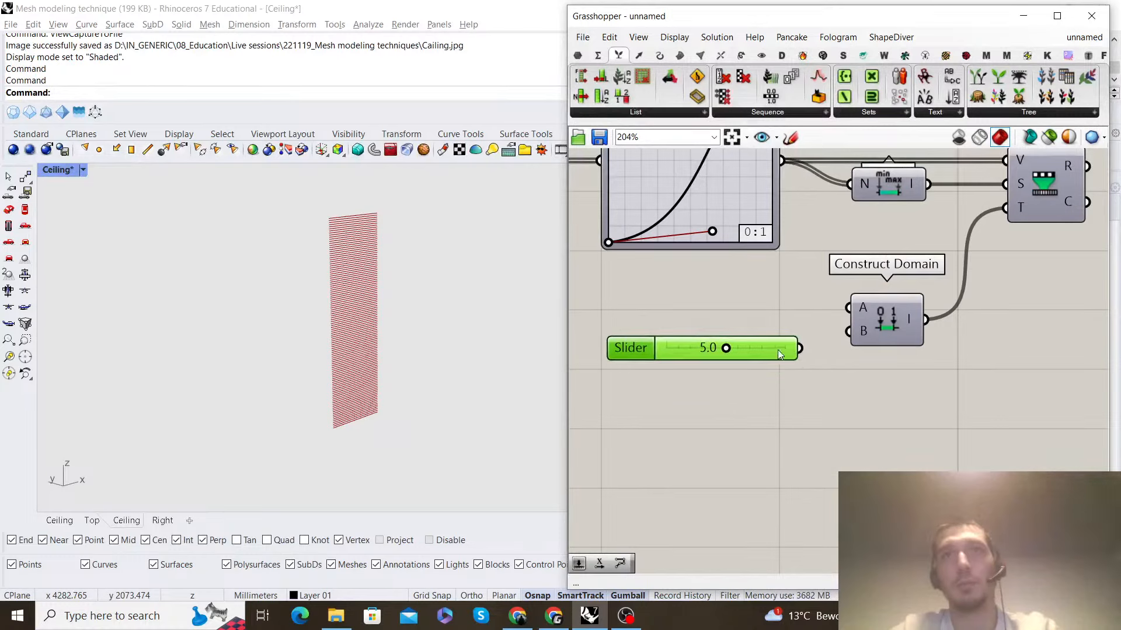
pyautogui.moveTo(799, 348)
pyautogui.mouseDown()
pyautogui.moveTo(847, 331)
pyautogui.moveTo(786, 339)
pyautogui.mouseUp()
pyautogui.click(774, 390)
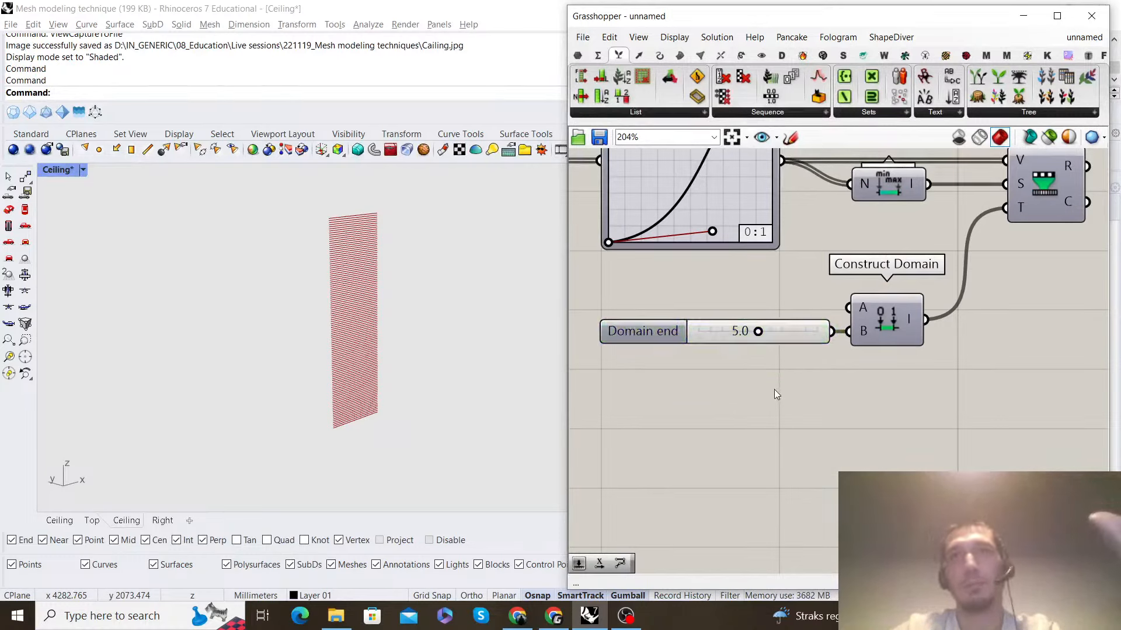
# Add a number slider with value 15 above the domain end slider and connect it to Construct Domain's start input (A)
pyautogui.doubleClick(757, 388)
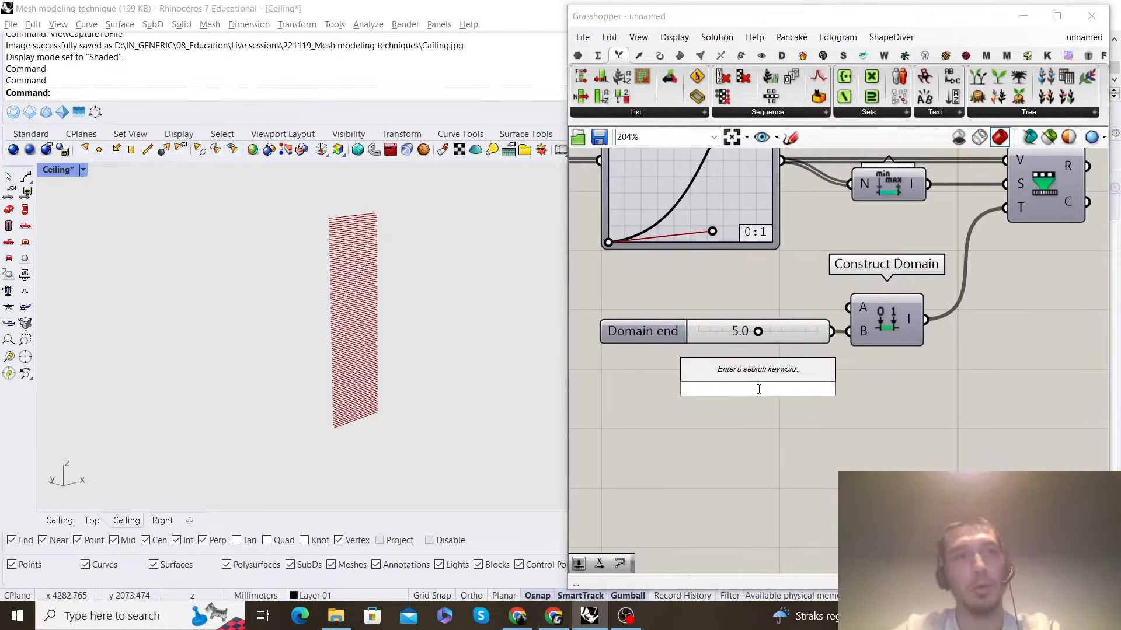
pyautogui.write('15')
pyautogui.press('Return')
pyautogui.moveTo(768, 387); pyautogui.dragTo(764, 299)
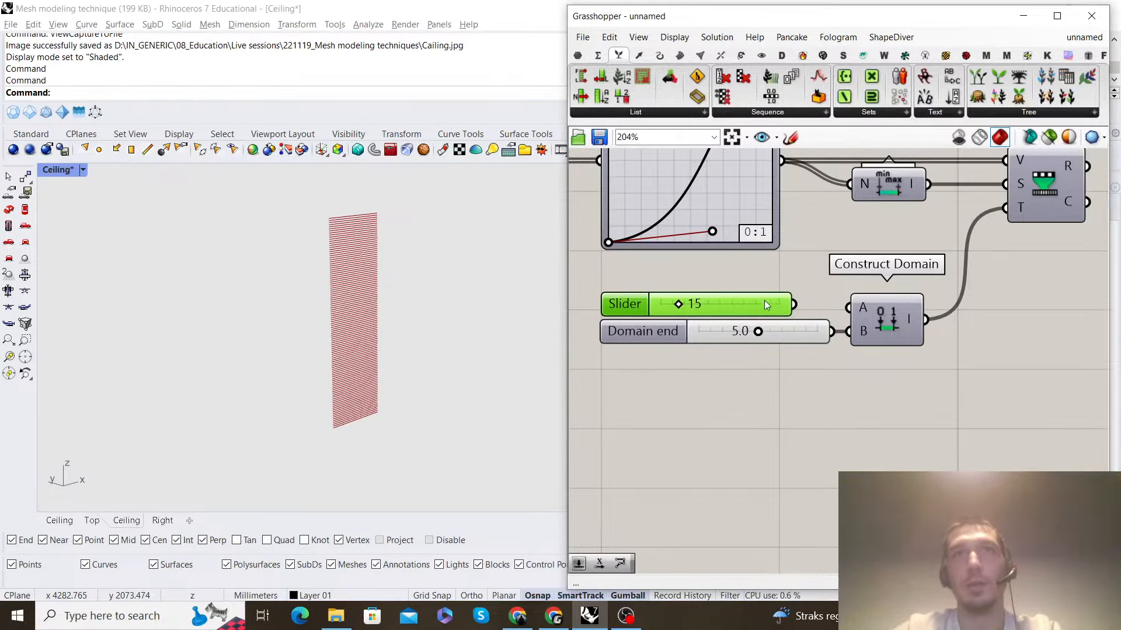
pyautogui.moveTo(834, 309); pyautogui.dragTo(847, 307)
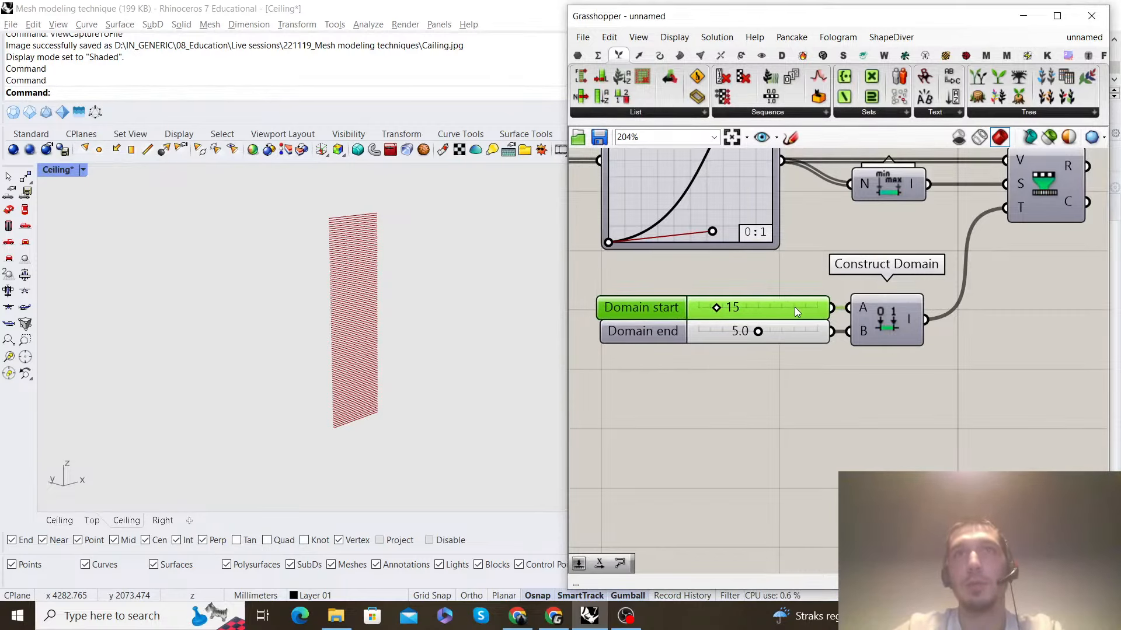
pyautogui.click(812, 271)
# Examine the Range-to-Remap Numbers chain in the definition and the lower lines of the ceiling pattern in the viewport
pyautogui.scroll(-3, 813, 269)
pyautogui.moveTo(894, 242); pyautogui.dragTo(833, 295, button='right')
pyautogui.scroll(2, 834, 296)
pyautogui.scroll(-2, 906, 244)
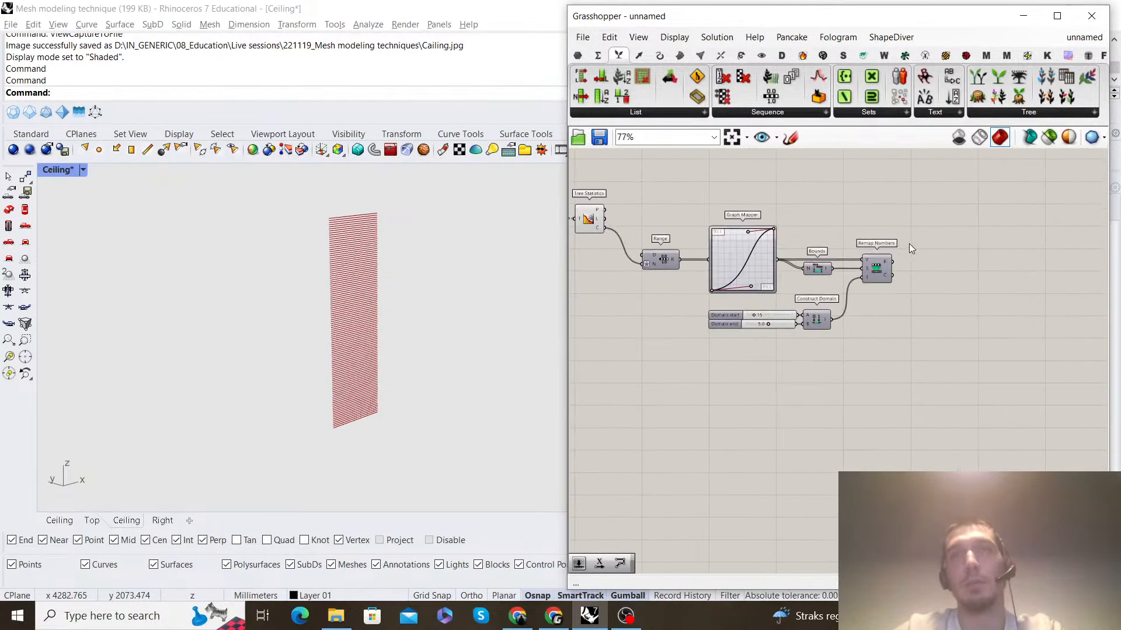
pyautogui.moveTo(900, 251); pyautogui.dragTo(887, 282, button='right')
pyautogui.scroll(1, 887, 282)
pyautogui.scroll(-2, 836, 326)
pyautogui.scroll(2, 828, 335)
pyautogui.moveTo(829, 335); pyautogui.dragTo(881, 313, button='right')
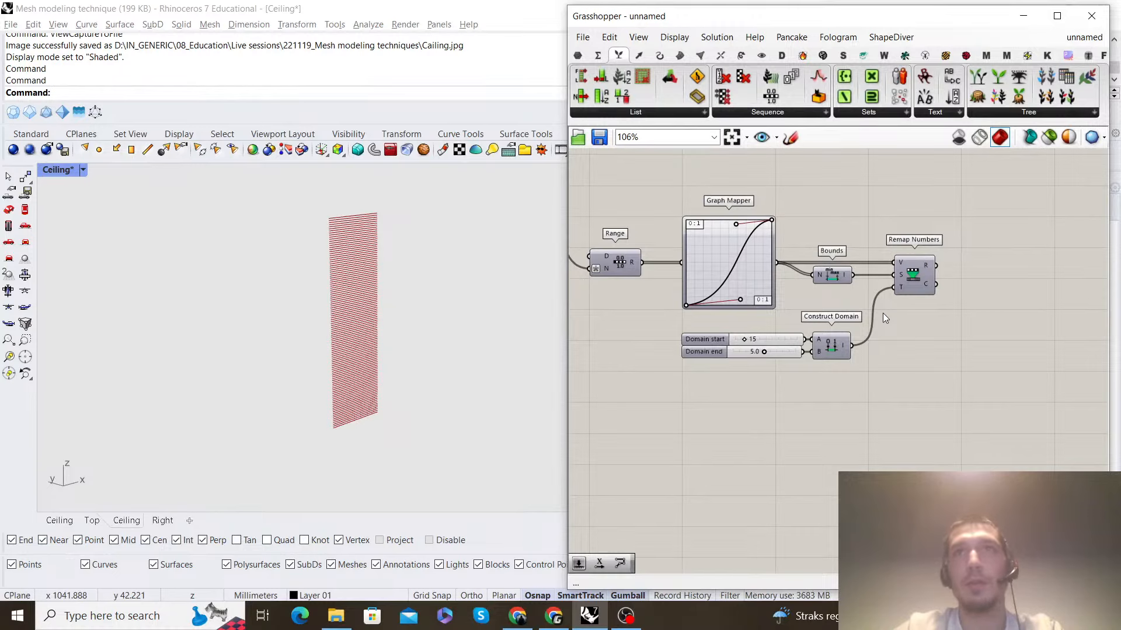
pyautogui.scroll(-3, 998, 307)
pyautogui.moveTo(904, 299); pyautogui.dragTo(897, 276, button='right')
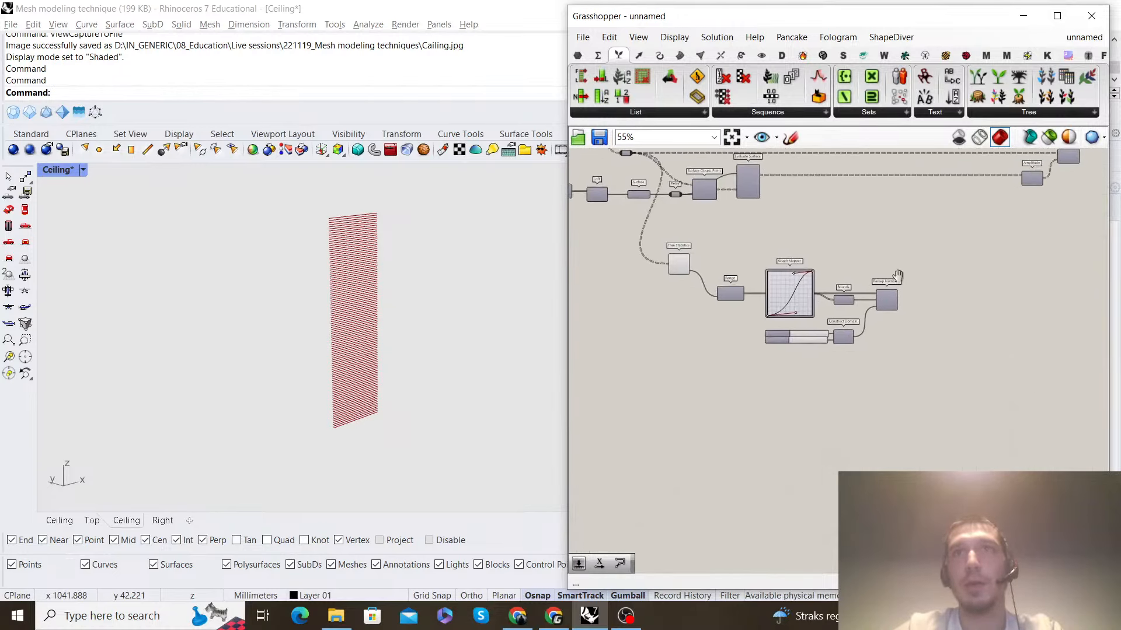
pyautogui.scroll(3, 897, 276)
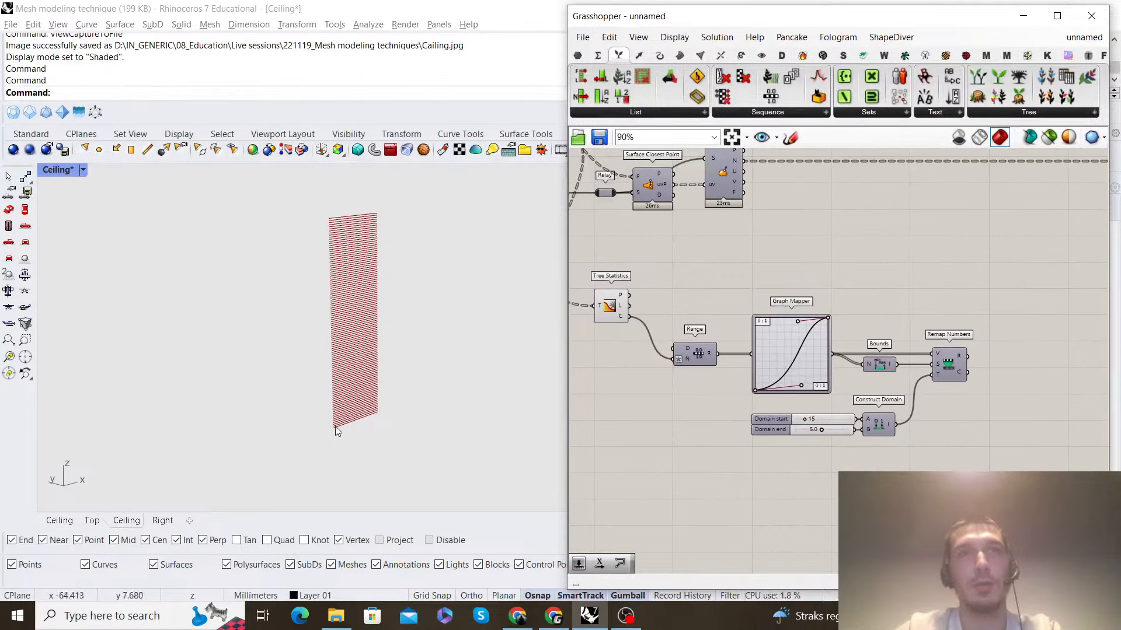
pyautogui.moveTo(376, 418); pyautogui.dragTo(344, 423, button='right')
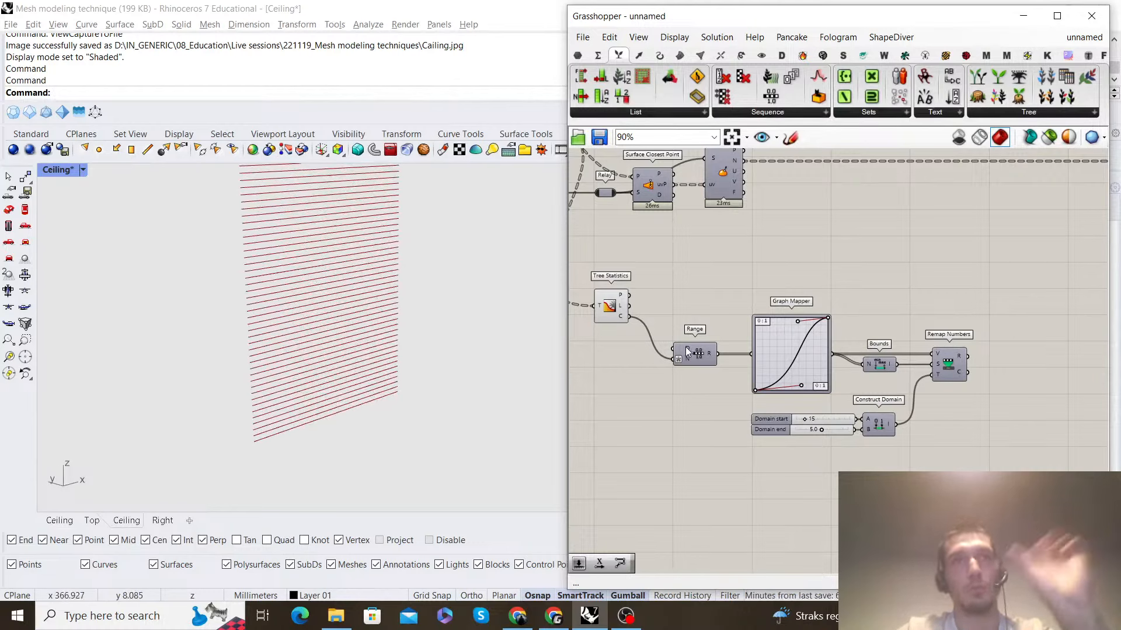
pyautogui.moveTo(687, 347)
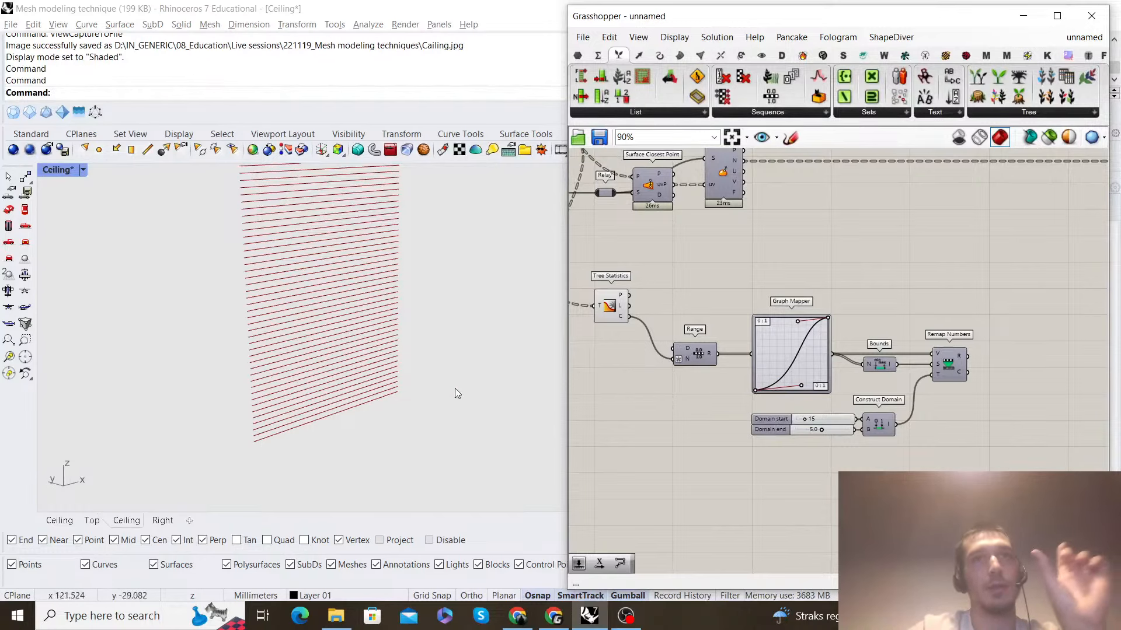
pyautogui.scroll(-4, 785, 318)
pyautogui.scroll(3, 806, 338)
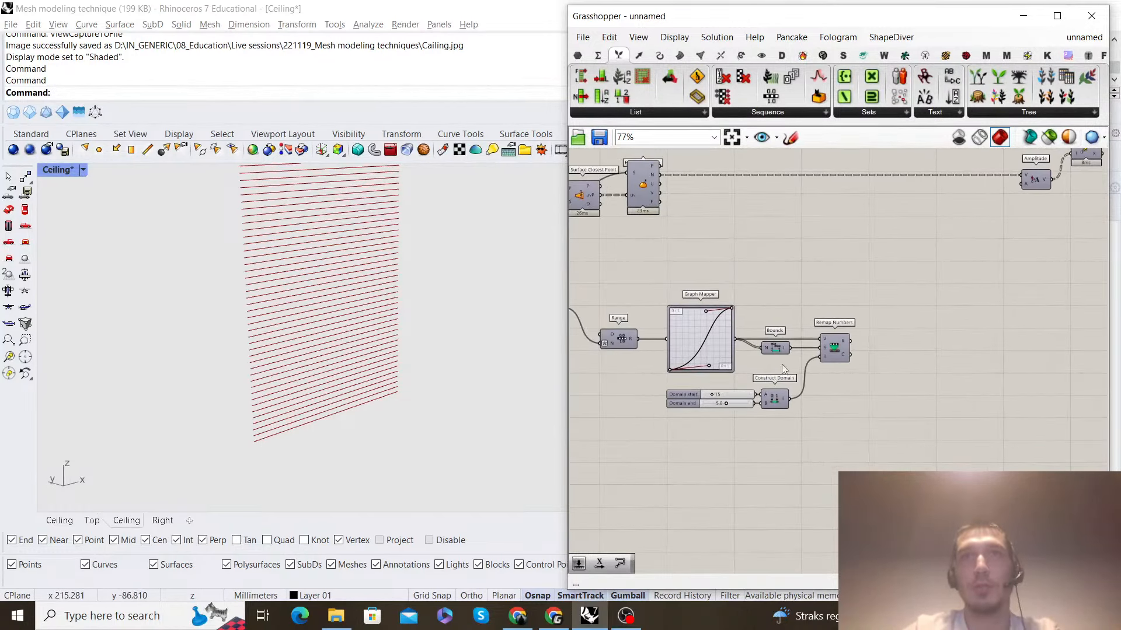
# Duplicate the Range, Graph Mapper, Bounds, Remap Numbers and Construct Domain chain with its sliders beside the original, and move the original chain lower
pyautogui.moveTo(881, 425); pyautogui.dragTo(614, 297)
pyautogui.scroll(-1, 697, 292)
pyautogui.moveTo(698, 291); pyautogui.dragTo(751, 249, button='right')
pyautogui.keyDown('alt'); pyautogui.moveTo(776, 289); pyautogui.dragTo(901, 293); pyautogui.keyUp('alt')
pyautogui.scroll(-4, 882, 362)
pyautogui.scroll(5, 902, 300)
pyautogui.click(921, 245)
pyautogui.scroll(-2, 910, 257)
pyautogui.scroll(2, 805, 260)
pyautogui.moveTo(801, 259); pyautogui.dragTo(893, 204, button='right')
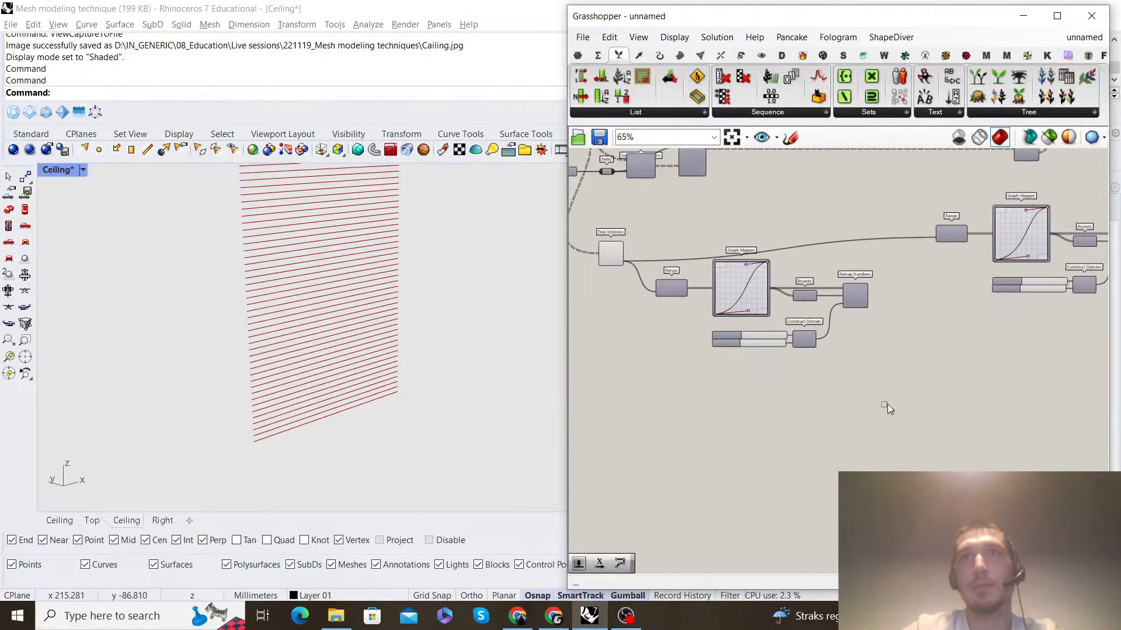
pyautogui.moveTo(883, 402); pyautogui.dragTo(645, 267)
pyautogui.moveTo(746, 287); pyautogui.dragTo(746, 337)
# Delete the domain start and domain end sliders of the duplicated chain
pyautogui.moveTo(1069, 258); pyautogui.dragTo(841, 276, button='right')
pyautogui.scroll(5, 839, 275)
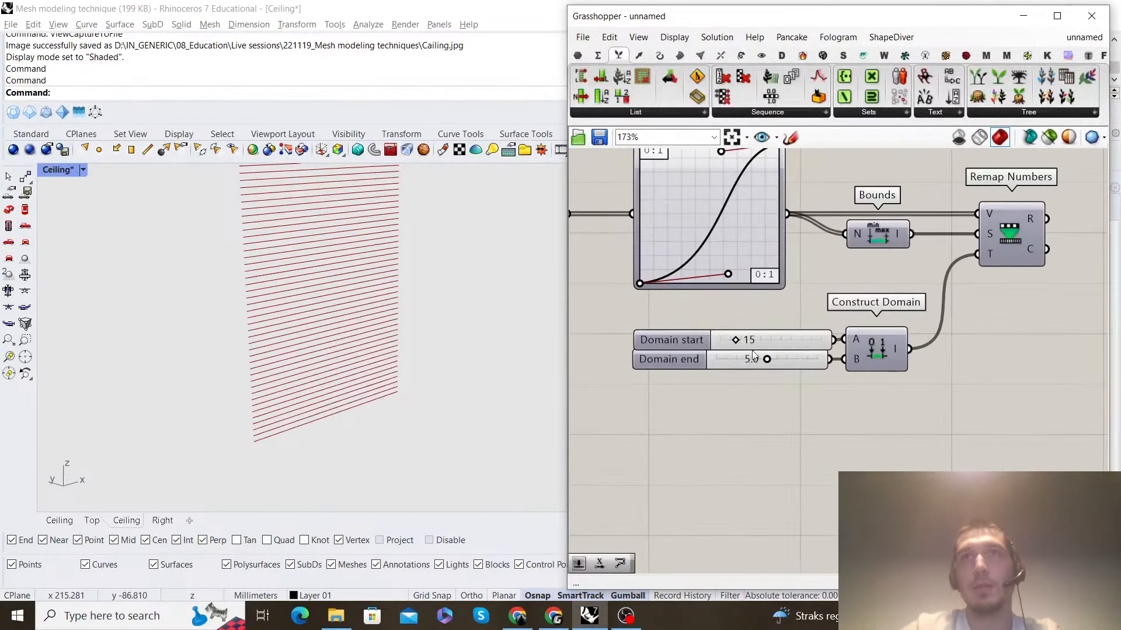
pyautogui.moveTo(811, 414); pyautogui.dragTo(771, 323)
pyautogui.press('Delete')
# Move the duplicated Range, Graph Mapper, Bounds, Remap Numbers and Construct Domain components closer to Tree Statistics
pyautogui.scroll(-6, 852, 349)
pyautogui.scroll(2, 853, 350)
pyautogui.moveTo(994, 392); pyautogui.dragTo(685, 280)
pyautogui.scroll(-2, 686, 280)
pyautogui.moveTo(686, 280); pyautogui.dragTo(836, 228, button='right')
pyautogui.scroll(4, 719, 345)
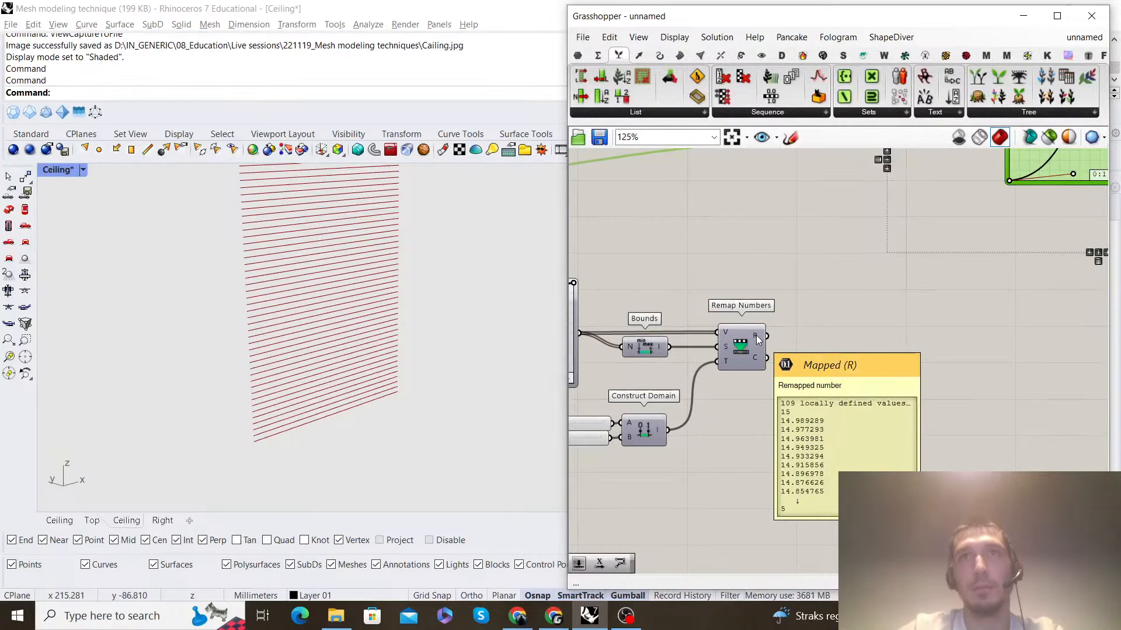
pyautogui.scroll(-4, 756, 353)
pyautogui.moveTo(793, 306); pyautogui.dragTo(780, 339, button='right')
pyautogui.moveTo(893, 267); pyautogui.dragTo(796, 264)
pyautogui.click(897, 237)
# Rewire the duplicated Range's N input to Tree Statistics' L output and line Tree Statistics up with that Range
pyautogui.moveTo(728, 269); pyautogui.dragTo(793, 275, button='right')
pyautogui.scroll(2, 793, 274)
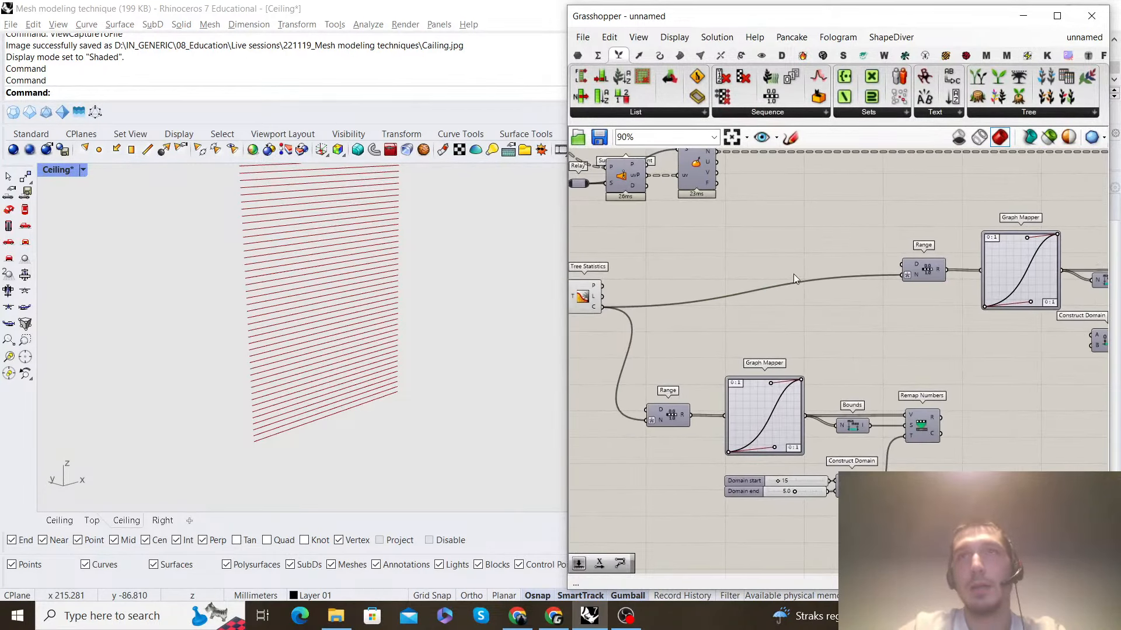
pyautogui.moveTo(649, 285); pyautogui.dragTo(664, 308, button='right')
pyautogui.scroll(1, 664, 308)
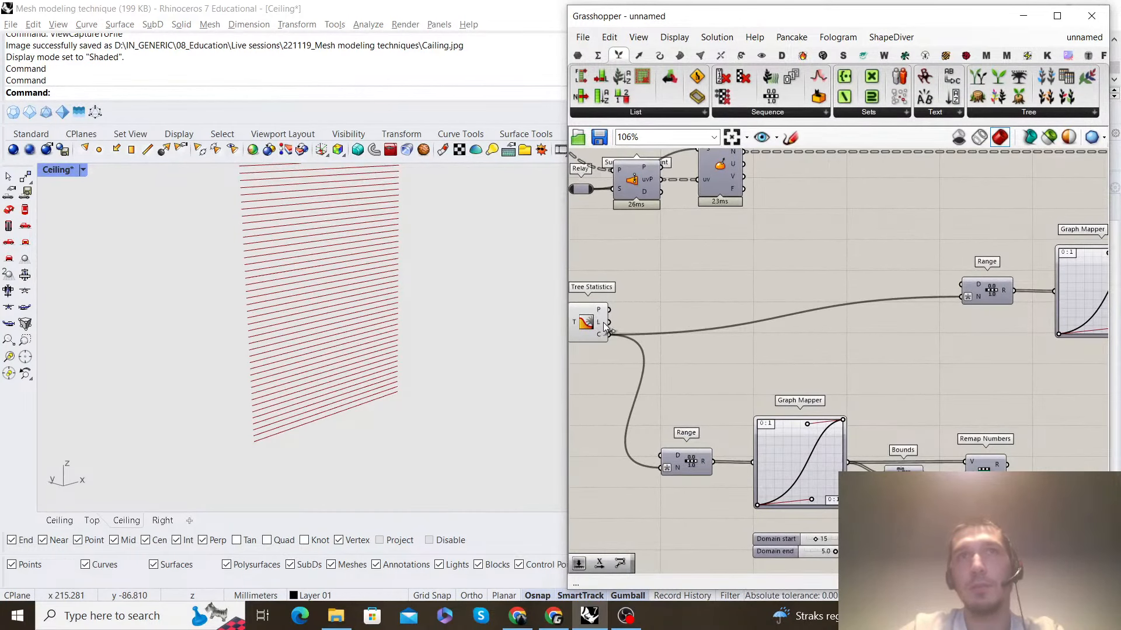
pyautogui.moveTo(605, 323); pyautogui.dragTo(962, 297)
pyautogui.moveTo(642, 281); pyautogui.dragTo(782, 270, button='right')
pyautogui.scroll(1, 782, 269)
pyautogui.moveTo(721, 309); pyautogui.dragTo(720, 283)
pyautogui.click(793, 236)
# Examine the data flow from Tree Statistics through the duplicated chain and the unconnected Construct Domain inputs
pyautogui.scroll(-5, 794, 235)
pyautogui.moveTo(1028, 251); pyautogui.dragTo(900, 248, button='right')
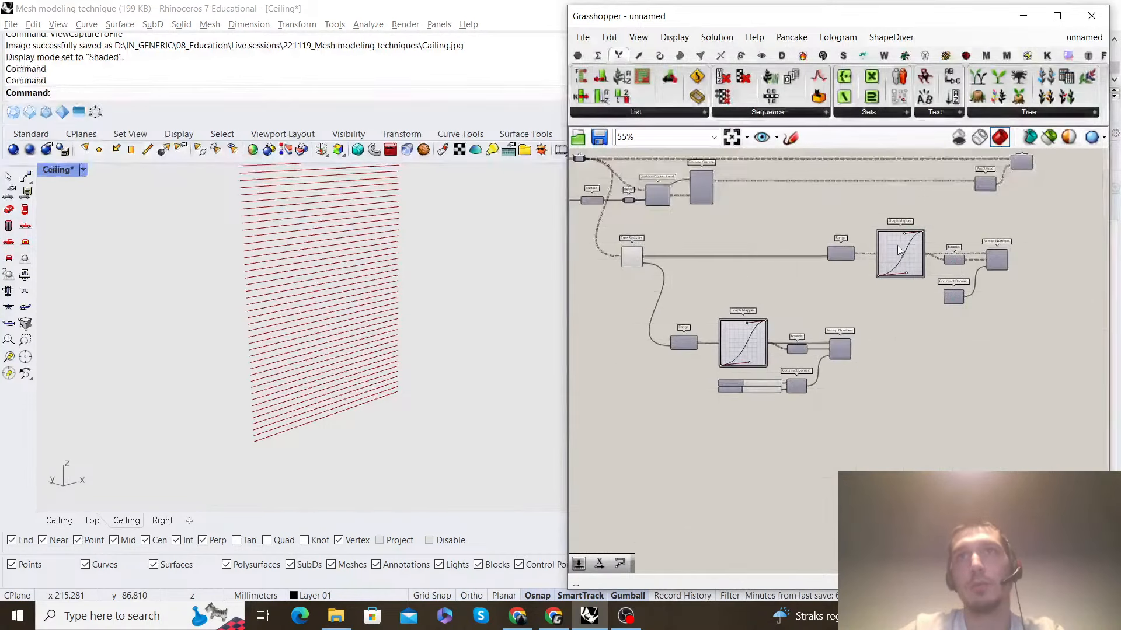
pyautogui.scroll(4, 901, 247)
pyautogui.scroll(-3, 777, 270)
pyautogui.moveTo(715, 265); pyautogui.dragTo(905, 269, button='right')
pyautogui.scroll(2, 904, 269)
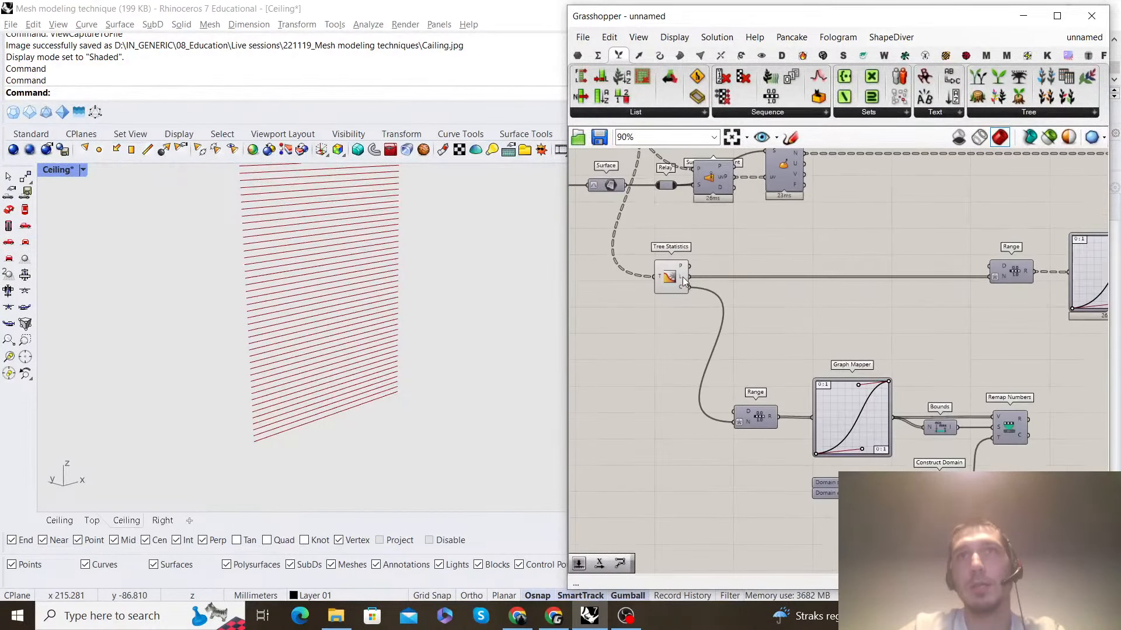
pyautogui.scroll(-3, 999, 274)
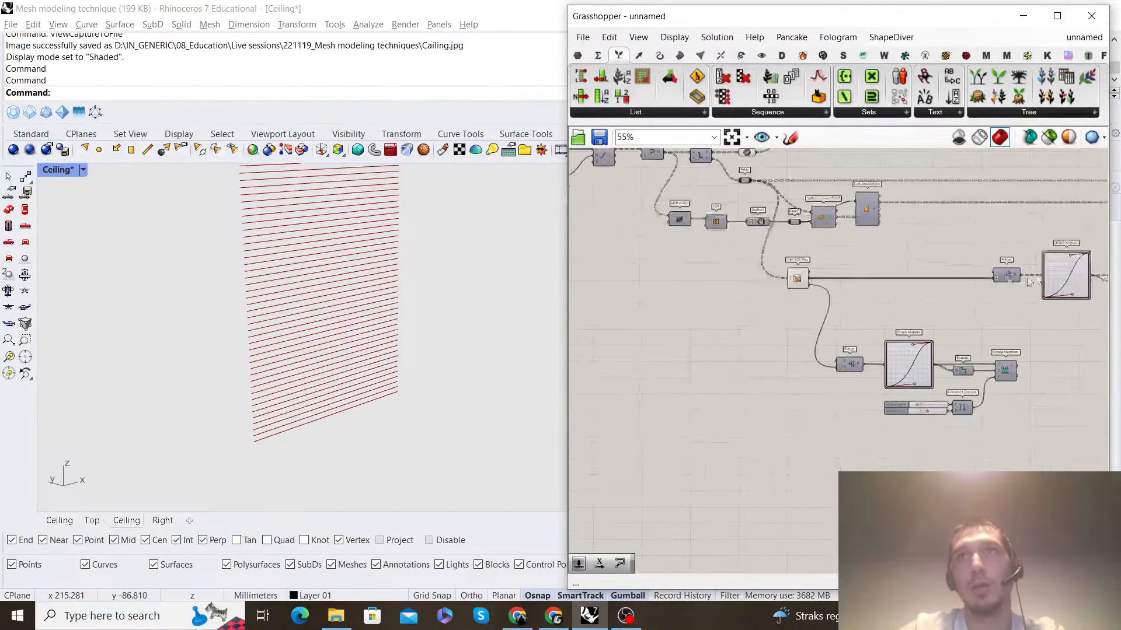
pyautogui.moveTo(1051, 277); pyautogui.dragTo(810, 277, button='right')
pyautogui.scroll(3, 920, 282)
pyautogui.scroll(1, 690, 423)
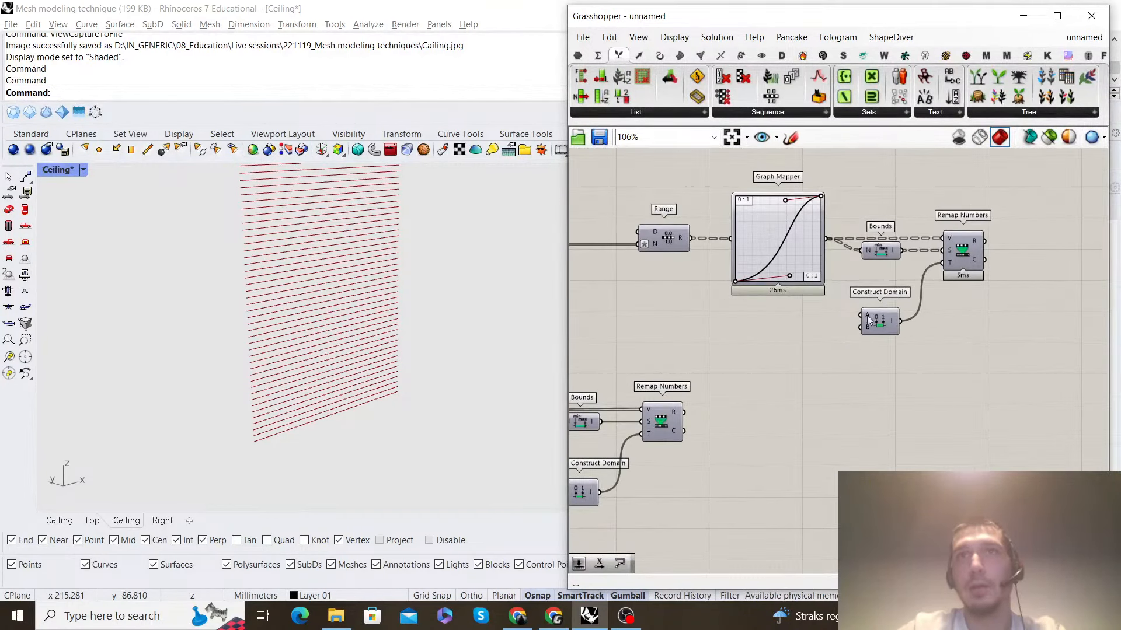
pyautogui.moveTo(679, 416)
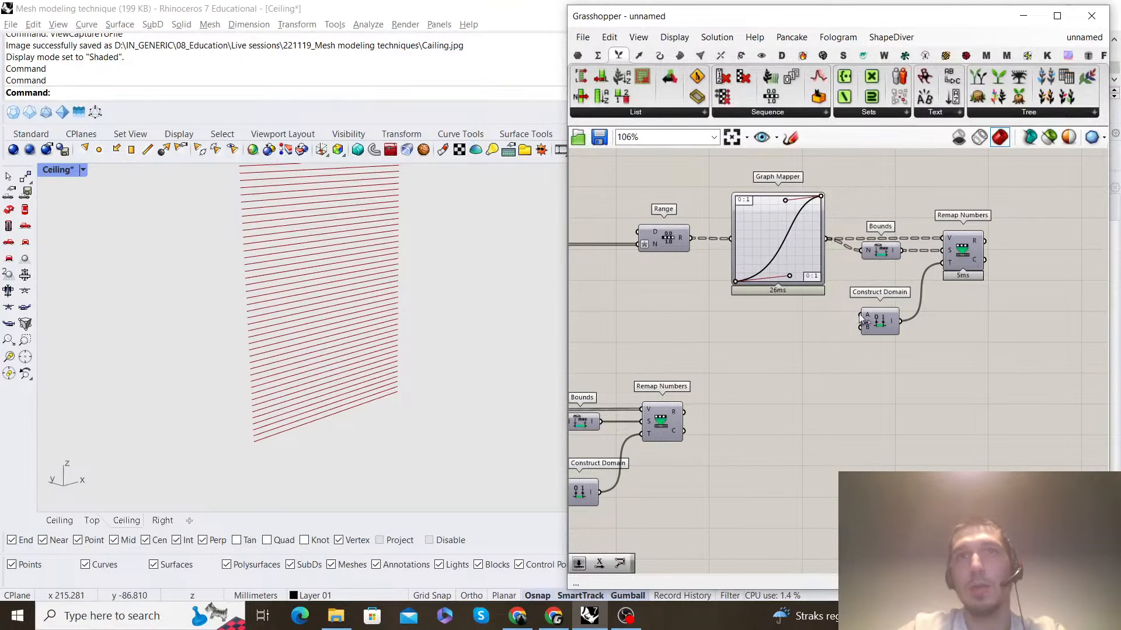
pyautogui.moveTo(866, 318)
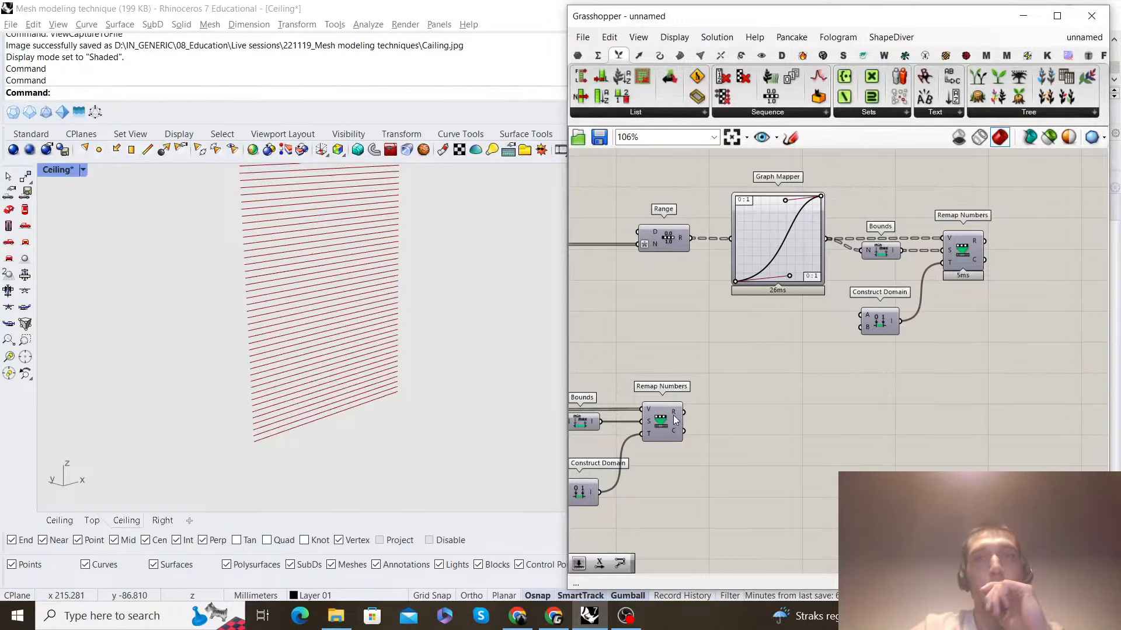
# Add a Multiplication component beside the duplicated Construct Domain and feed its A input from the original Remap Numbers' R output
pyautogui.doubleClick(789, 348)
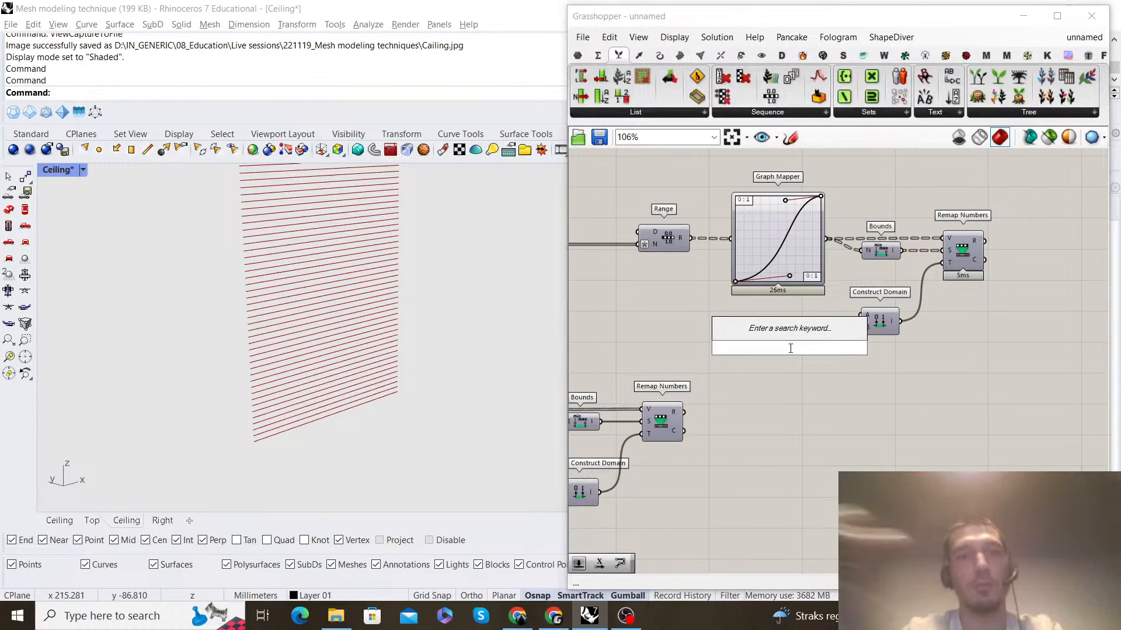
pyautogui.write('multiplica')
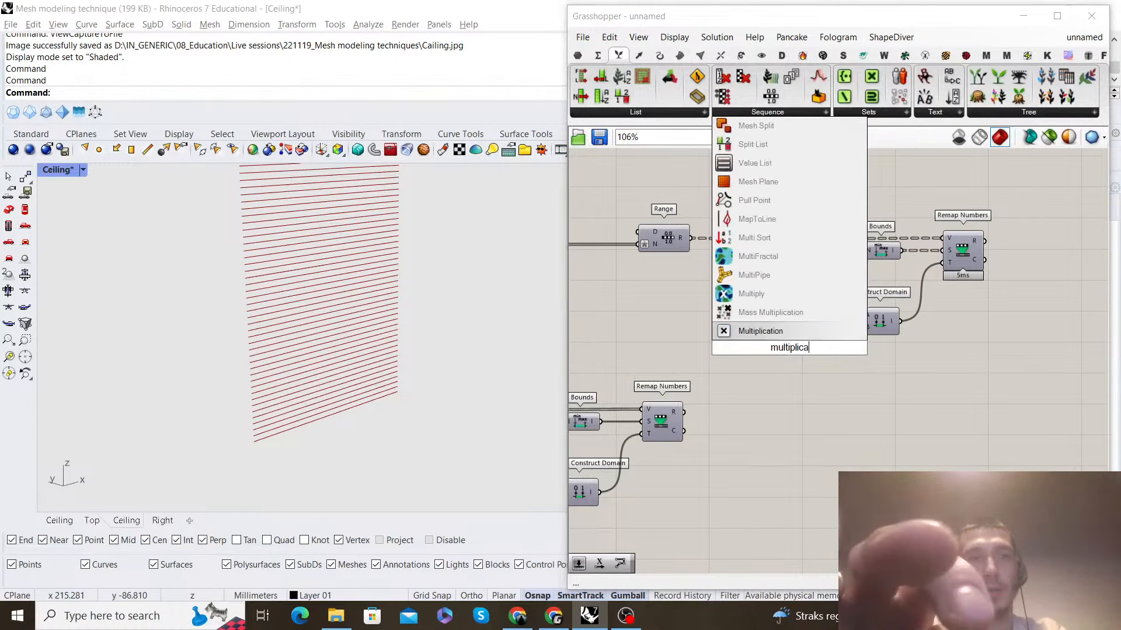
pyautogui.write('tion')
pyautogui.press('Return')
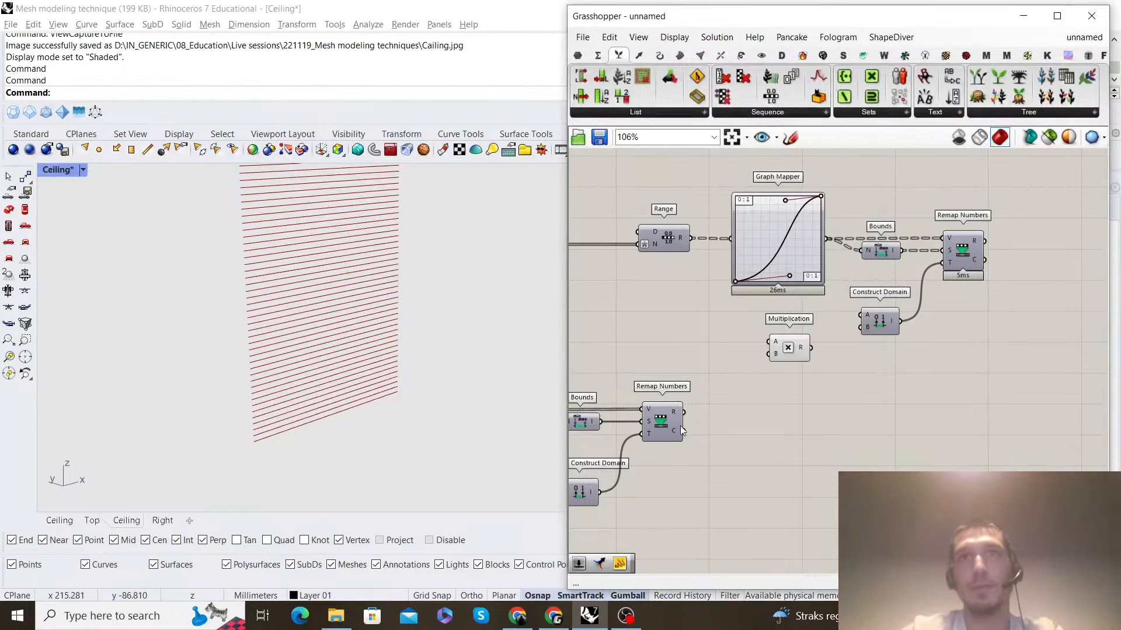
pyautogui.moveTo(731, 369); pyautogui.dragTo(783, 335)
# Add a number slider with value 0.12 and connect it to the Multiplication component's B input
pyautogui.doubleClick(715, 324)
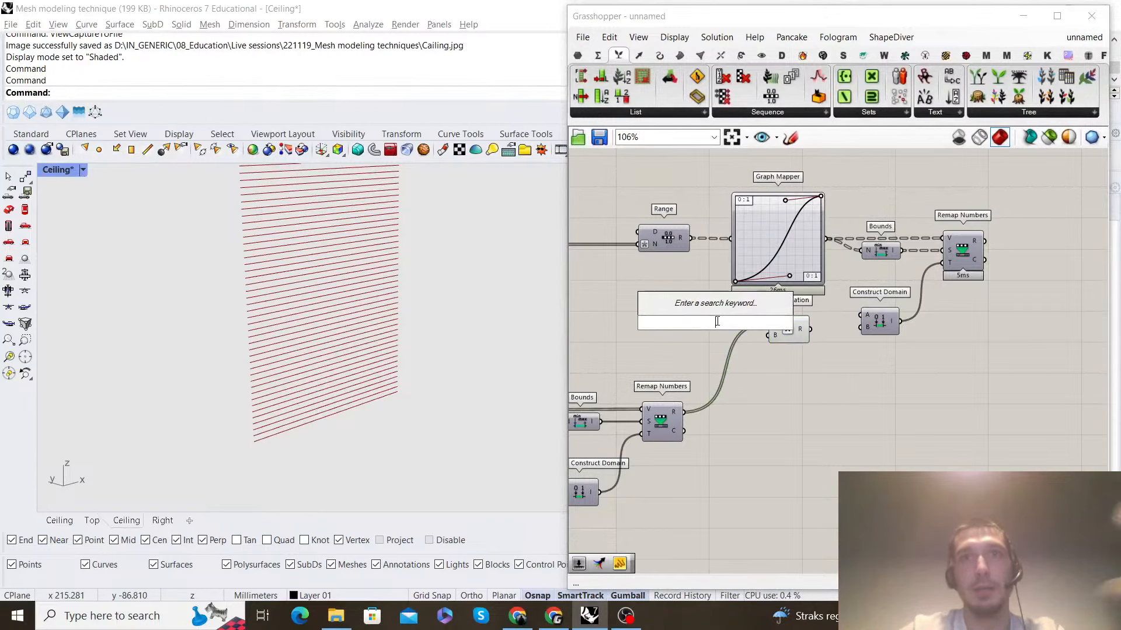
pyautogui.write('0.12')
pyautogui.press('Return')
pyautogui.scroll(3, 729, 327)
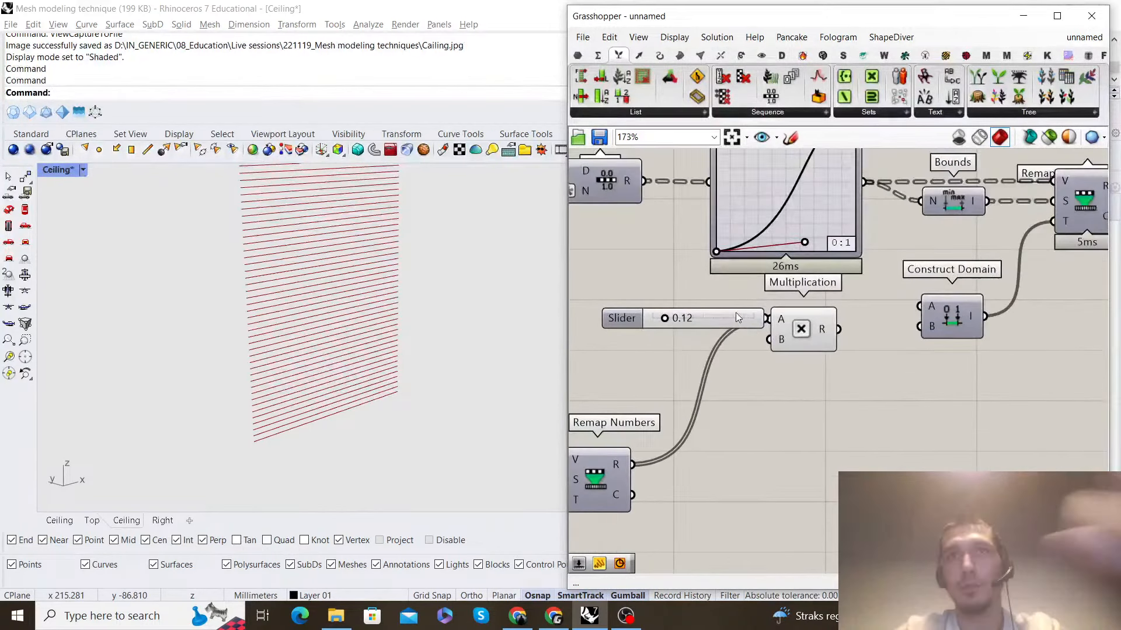
pyautogui.moveTo(696, 334); pyautogui.dragTo(774, 341)
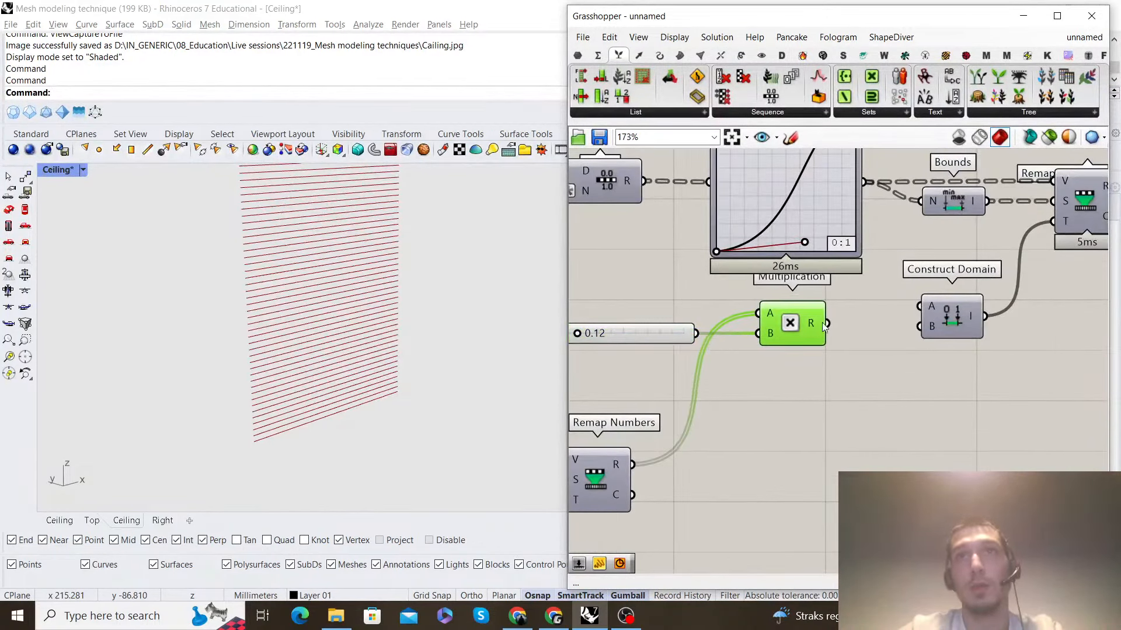
# Connect the Multiplication result to the duplicated Construct Domain's A input and the original Remap Numbers' R output to its B input
pyautogui.moveTo(908, 307); pyautogui.dragTo(918, 308)
pyautogui.moveTo(967, 309); pyautogui.dragTo(959, 325)
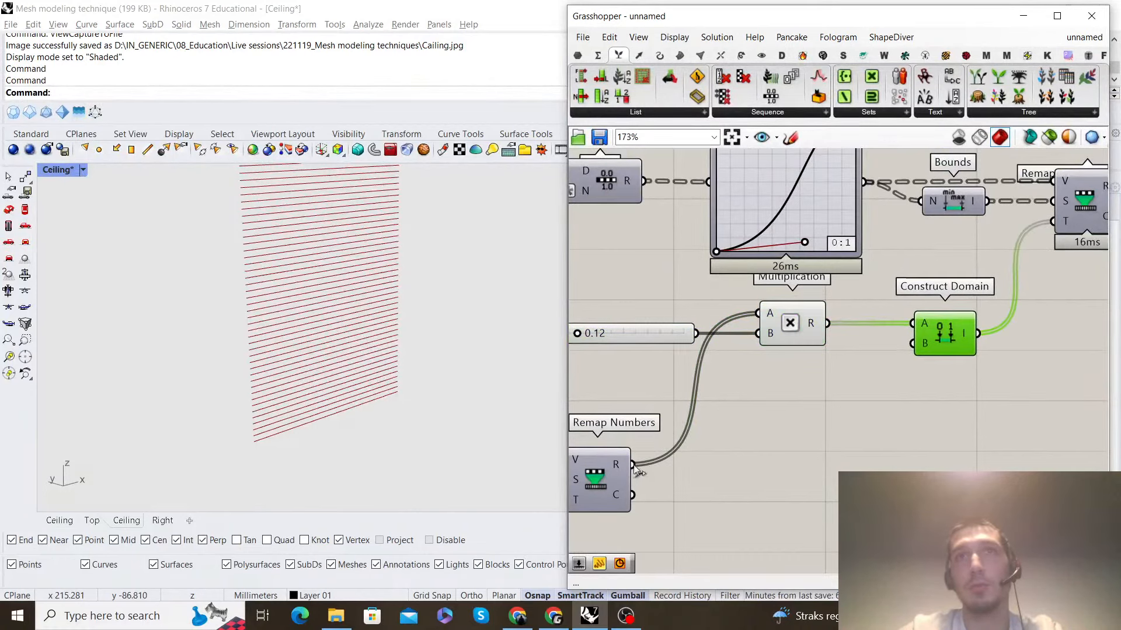
pyautogui.moveTo(632, 464); pyautogui.dragTo(913, 344)
pyautogui.scroll(-4, 893, 364)
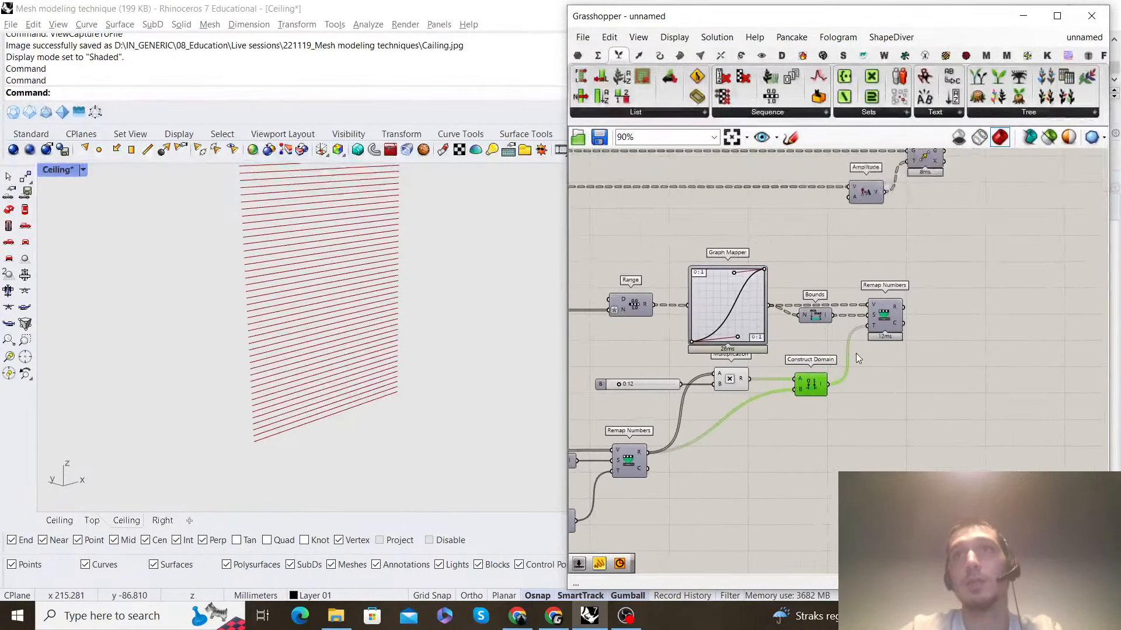
# Inspect the duplicated Remap Numbers' mapped values and graft the original Remap Numbers' R output
pyautogui.scroll(3, 856, 353)
pyautogui.moveTo(896, 301)
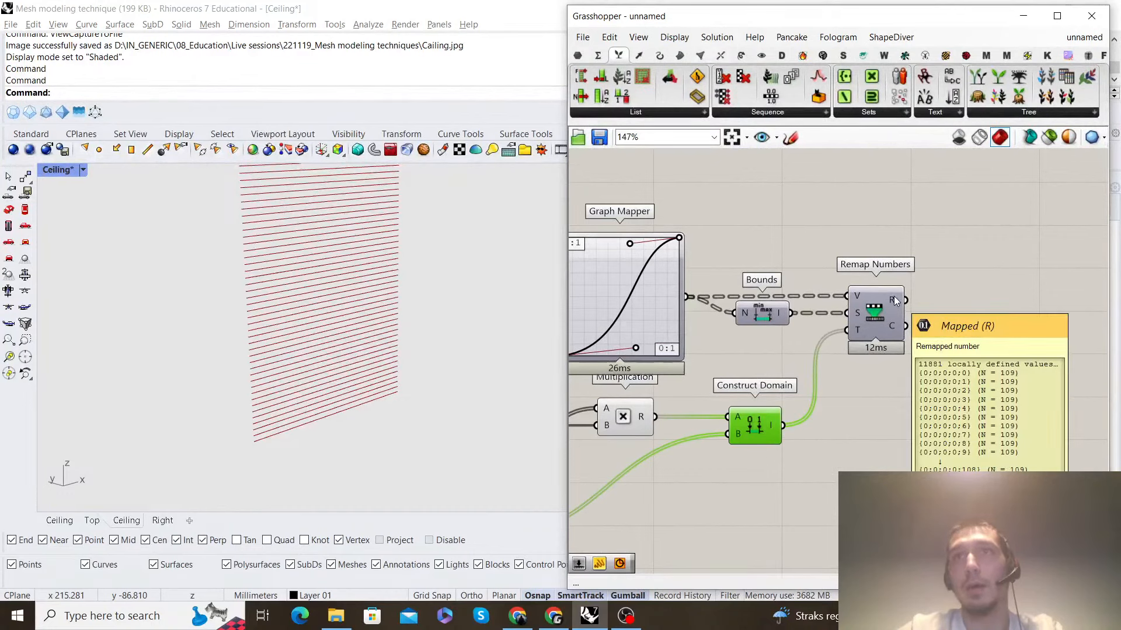
pyautogui.scroll(-2, 819, 349)
pyautogui.scroll(2, 818, 349)
pyautogui.rightClick(773, 390)
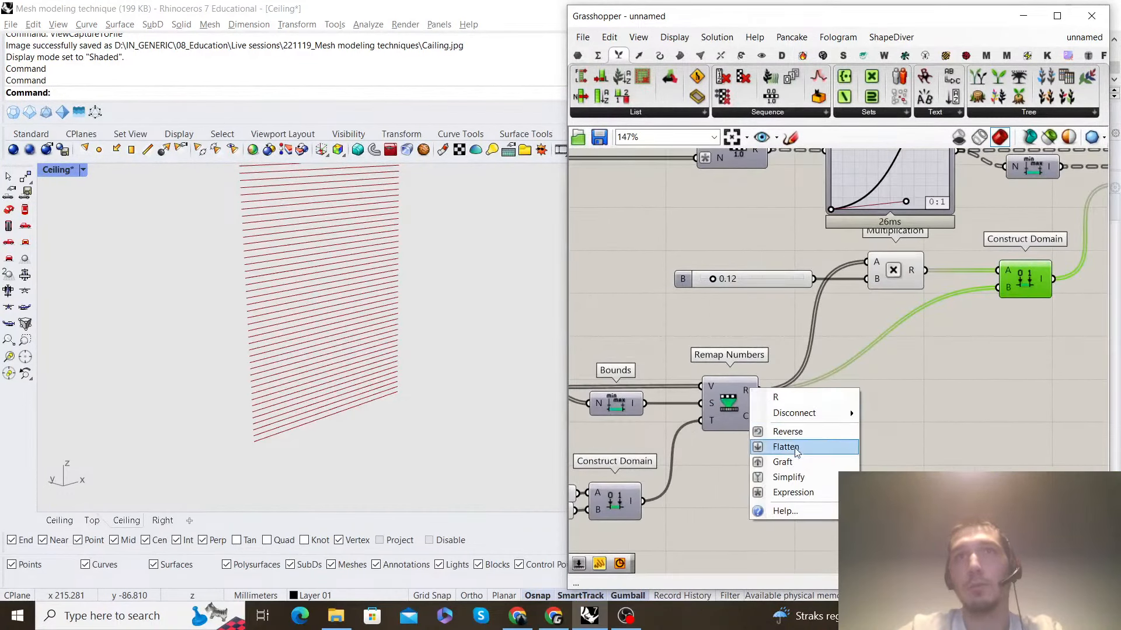
pyautogui.click(791, 461)
pyautogui.scroll(-2, 980, 360)
pyautogui.moveTo(979, 360); pyautogui.dragTo(813, 361, button='right')
pyautogui.scroll(2, 922, 262)
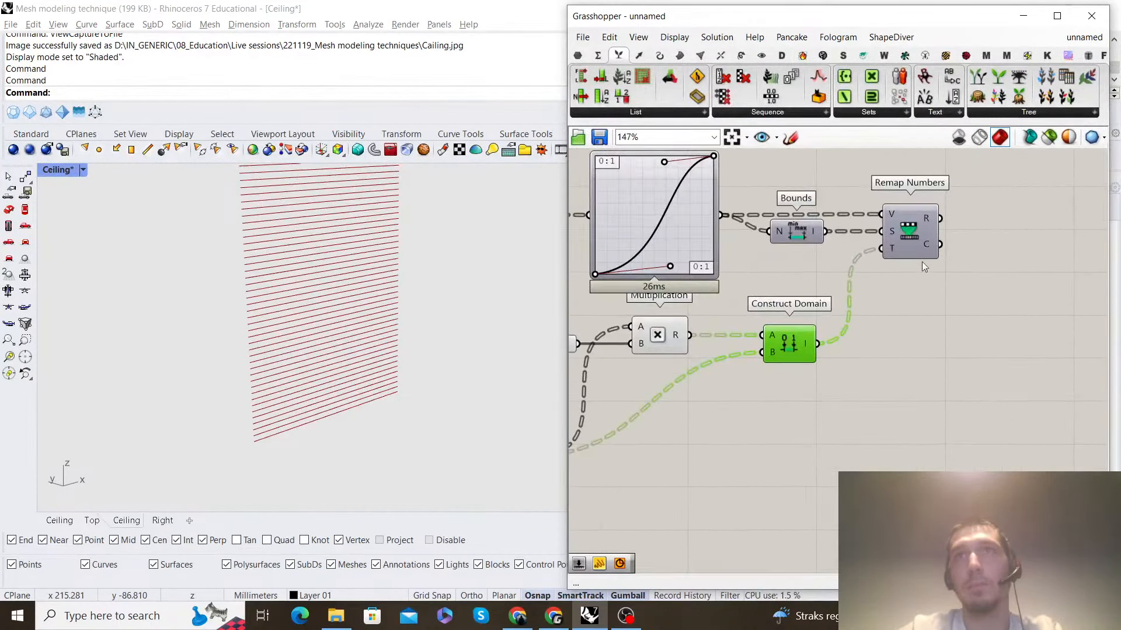
# Switch the duplicated chain's Graph Mapper to the Sine Summation graph type and reshape its two waves with the graph handles
pyautogui.scroll(-2, 922, 257)
pyautogui.moveTo(923, 251); pyautogui.dragTo(832, 383, button='right')
pyautogui.scroll(-2, 840, 336)
pyautogui.scroll(2, 828, 317)
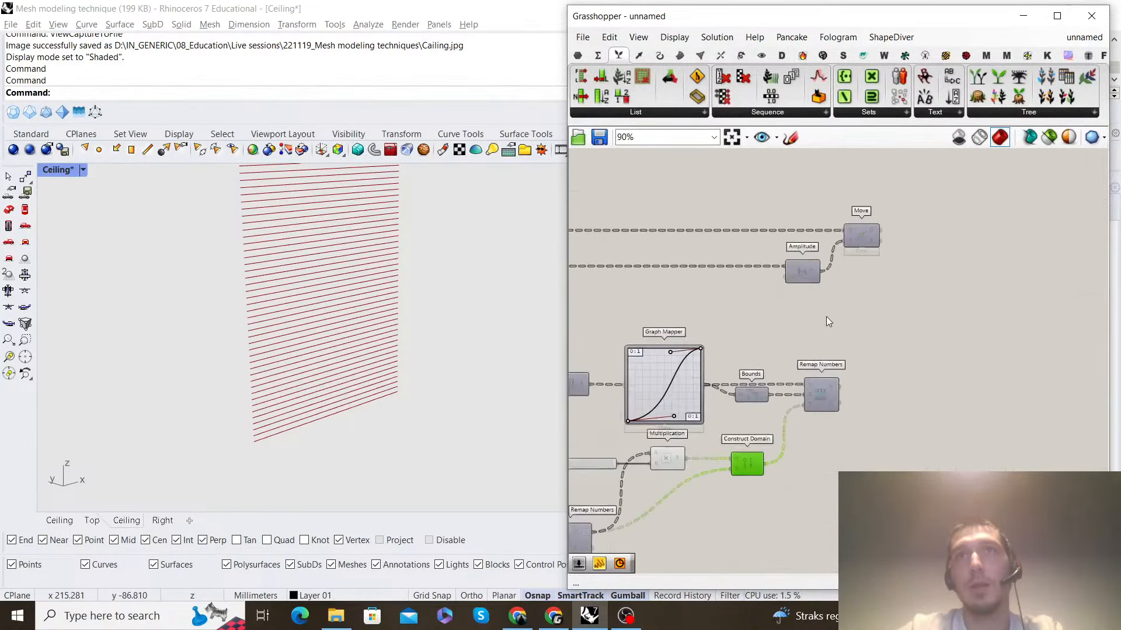
pyautogui.moveTo(737, 356); pyautogui.dragTo(928, 243, button='right')
pyautogui.scroll(3, 823, 248)
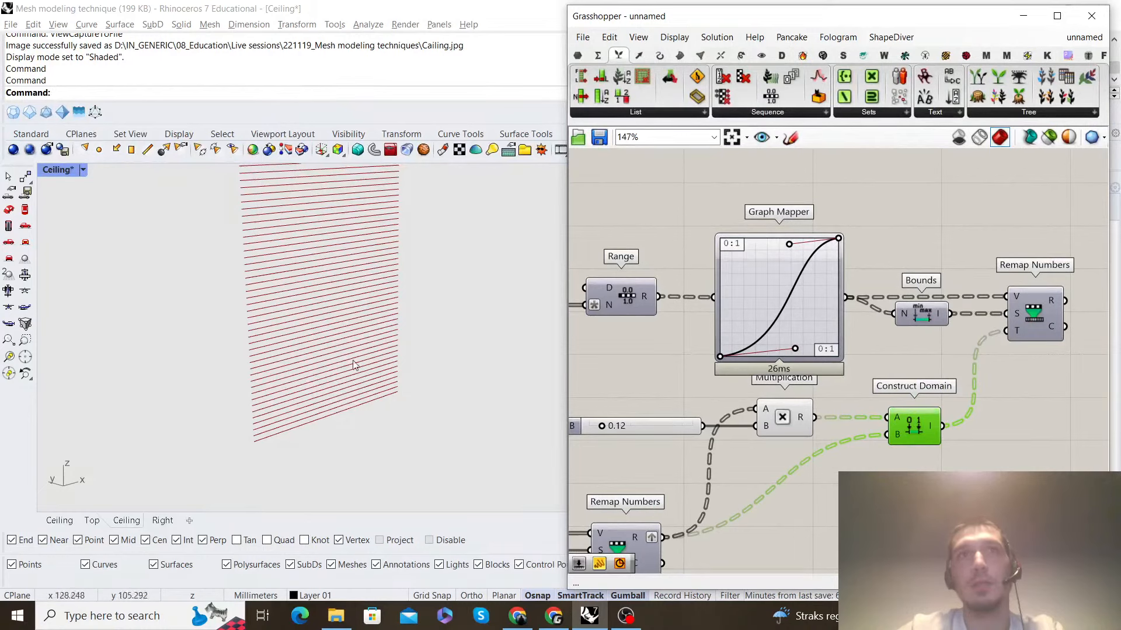
pyautogui.moveTo(350, 362); pyautogui.dragTo(327, 233, button='right')
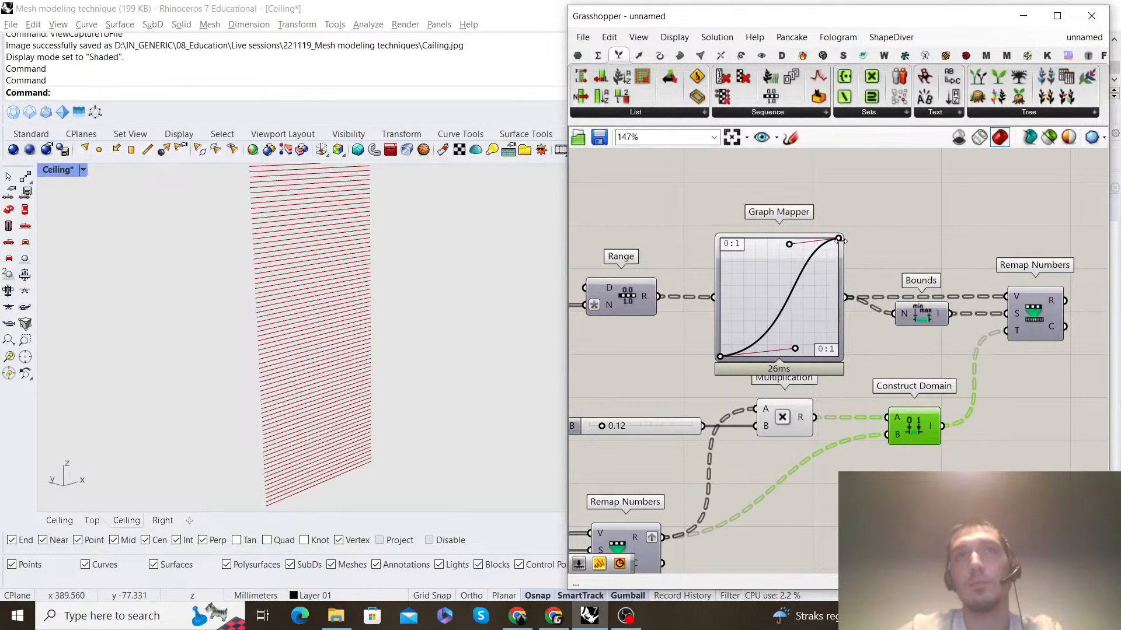
pyautogui.rightClick(751, 302)
pyautogui.moveTo(841, 466)
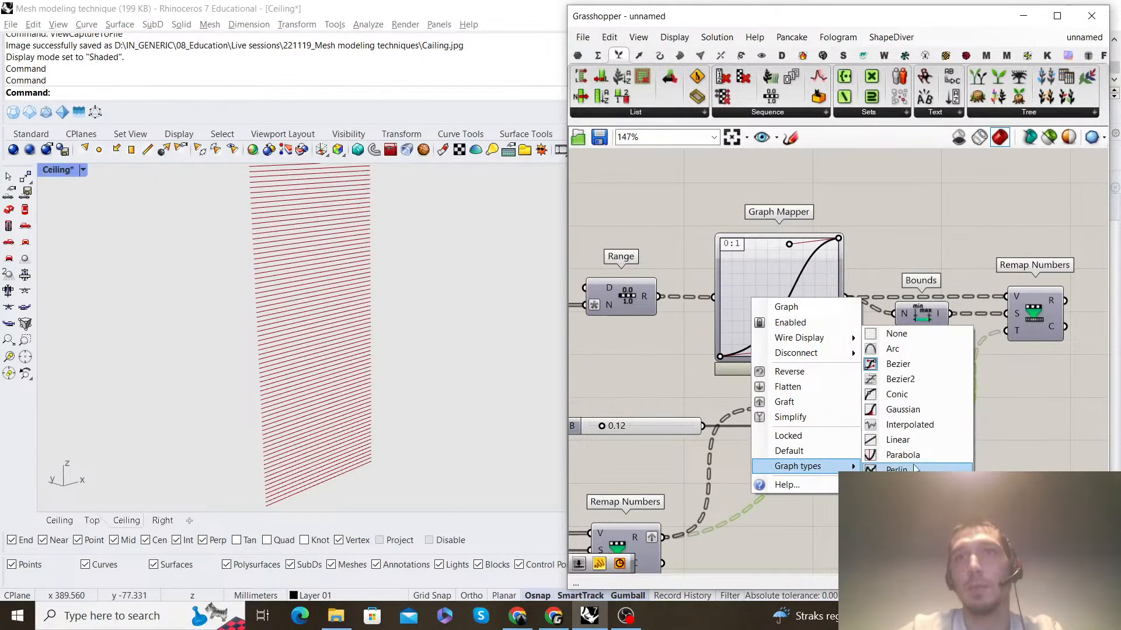
pyautogui.click(922, 531)
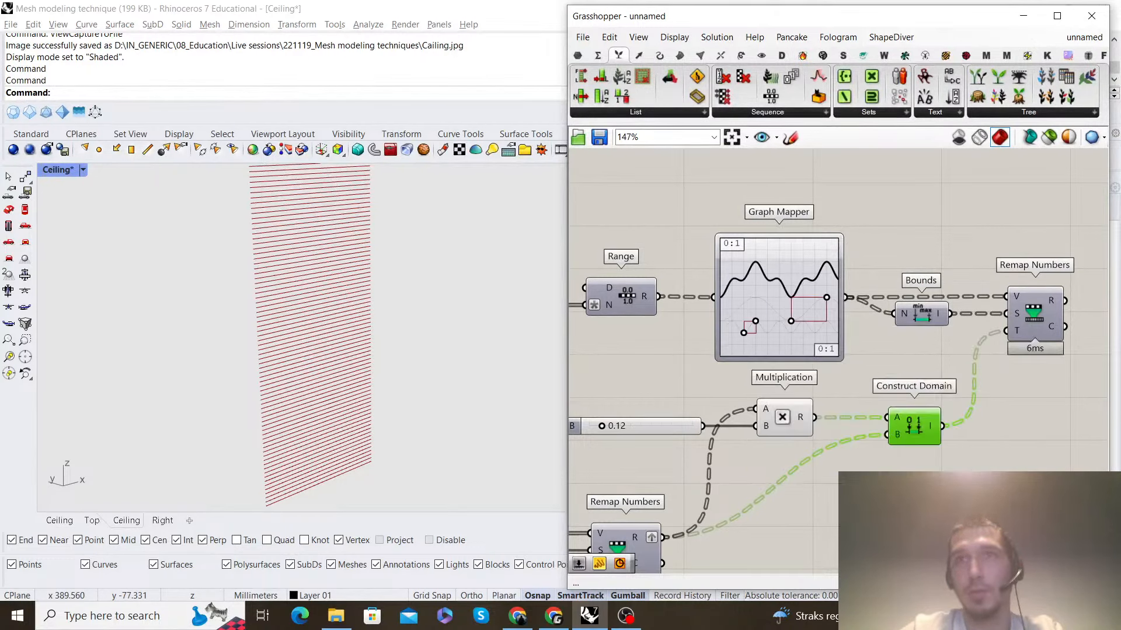
pyautogui.moveTo(816, 299); pyautogui.dragTo(810, 290)
pyautogui.moveTo(757, 321); pyautogui.dragTo(802, 303)
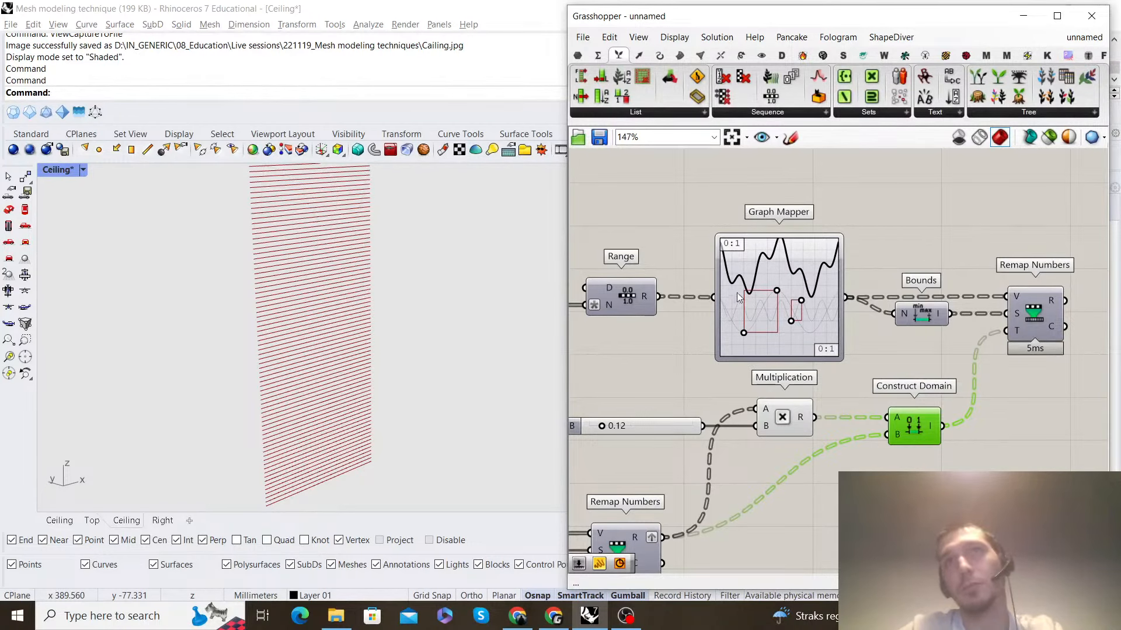
# Move the Amplitude and Move components together well past the duplicated Remap Numbers to make room on the canvas
pyautogui.scroll(-4, 737, 293)
pyautogui.moveTo(897, 289); pyautogui.dragTo(856, 295, button='right')
pyautogui.scroll(2, 856, 295)
pyautogui.scroll(-2, 913, 254)
pyautogui.moveTo(928, 206); pyautogui.dragTo(867, 282, button='right')
pyautogui.moveTo(888, 296); pyautogui.dragTo(840, 257)
pyautogui.moveTo(793, 285); pyautogui.dragTo(1039, 286)
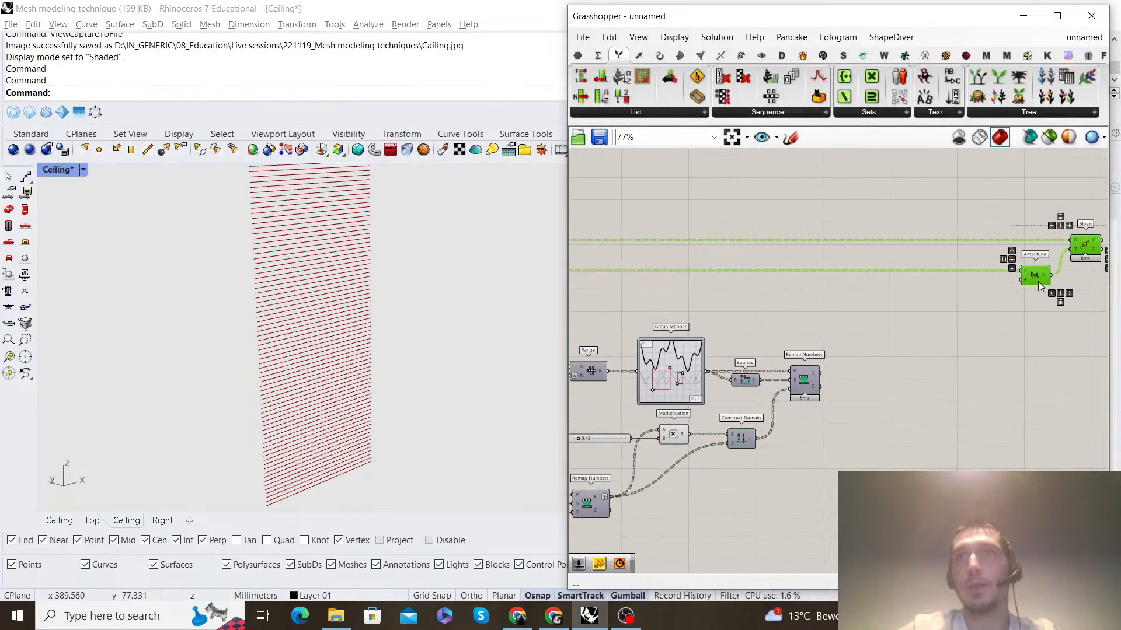
# Examine the duplicated graph-mapped chain alongside the ceiling's lines in the Rhino viewport
pyautogui.scroll(4, 814, 284)
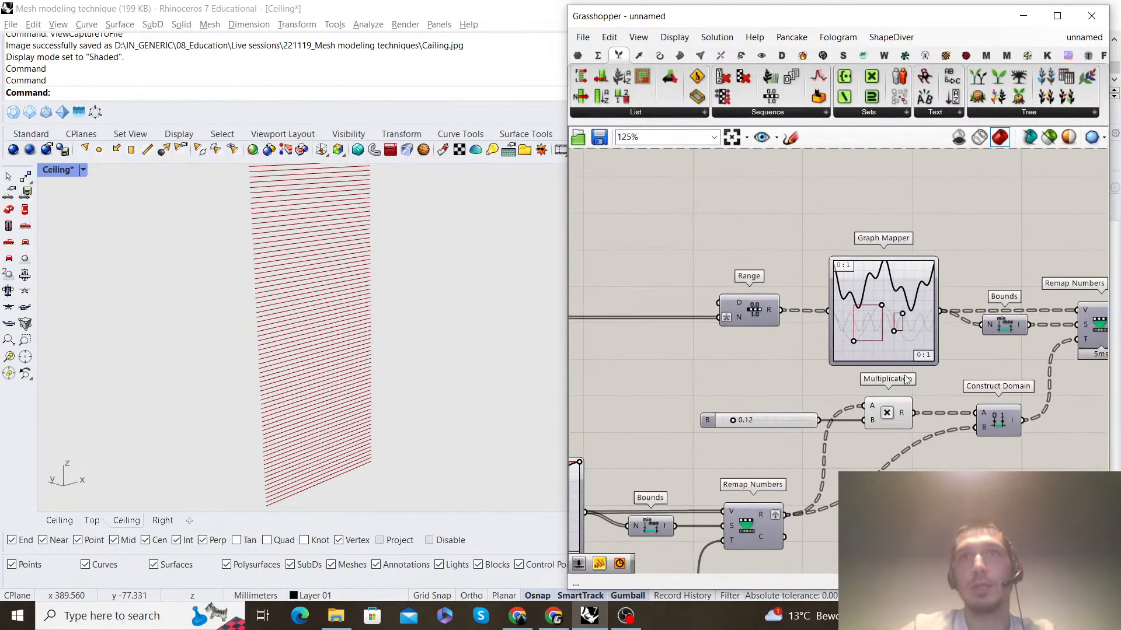
pyautogui.scroll(-1, 906, 325)
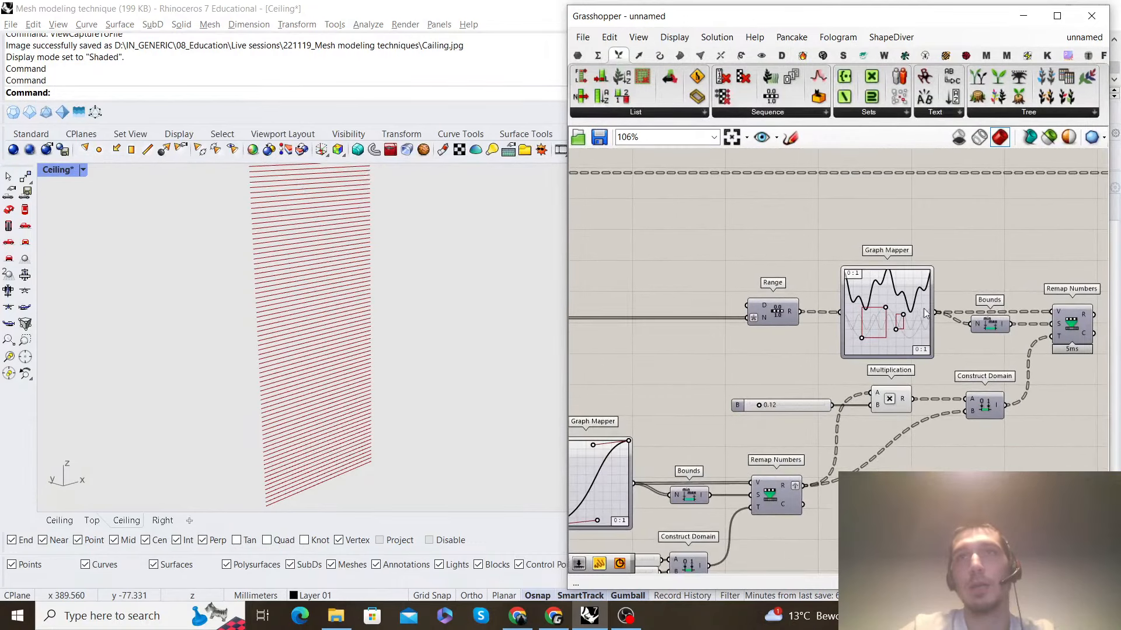
pyautogui.moveTo(945, 293); pyautogui.dragTo(809, 294, button='right')
pyautogui.scroll(-10, 352, 489)
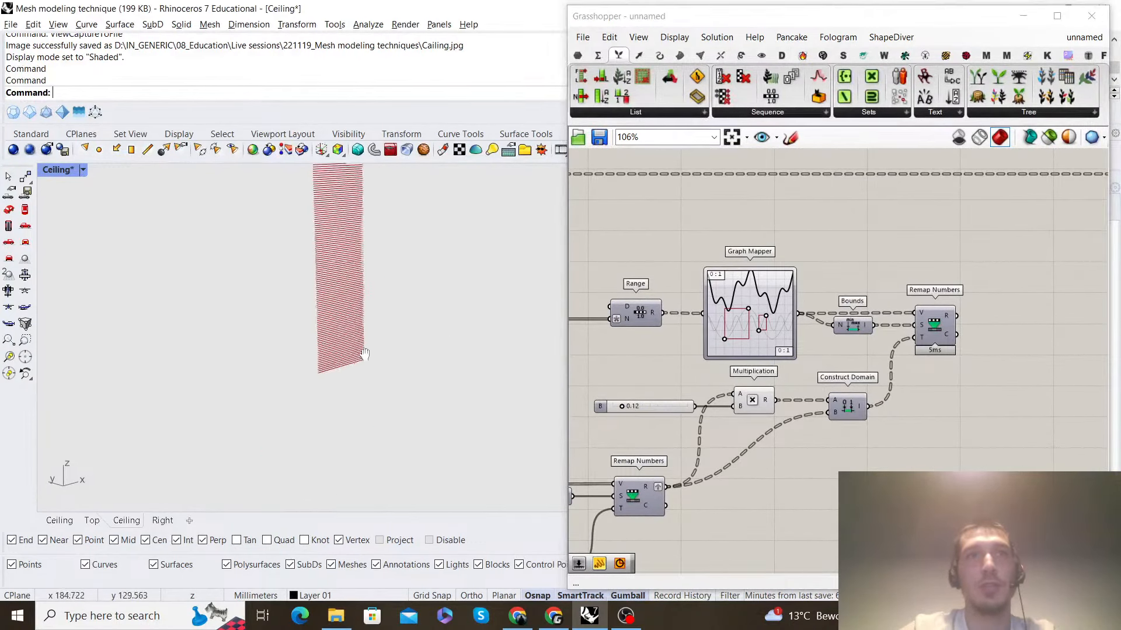
pyautogui.moveTo(363, 353); pyautogui.dragTo(348, 358, button='right')
pyautogui.scroll(8, 327, 397)
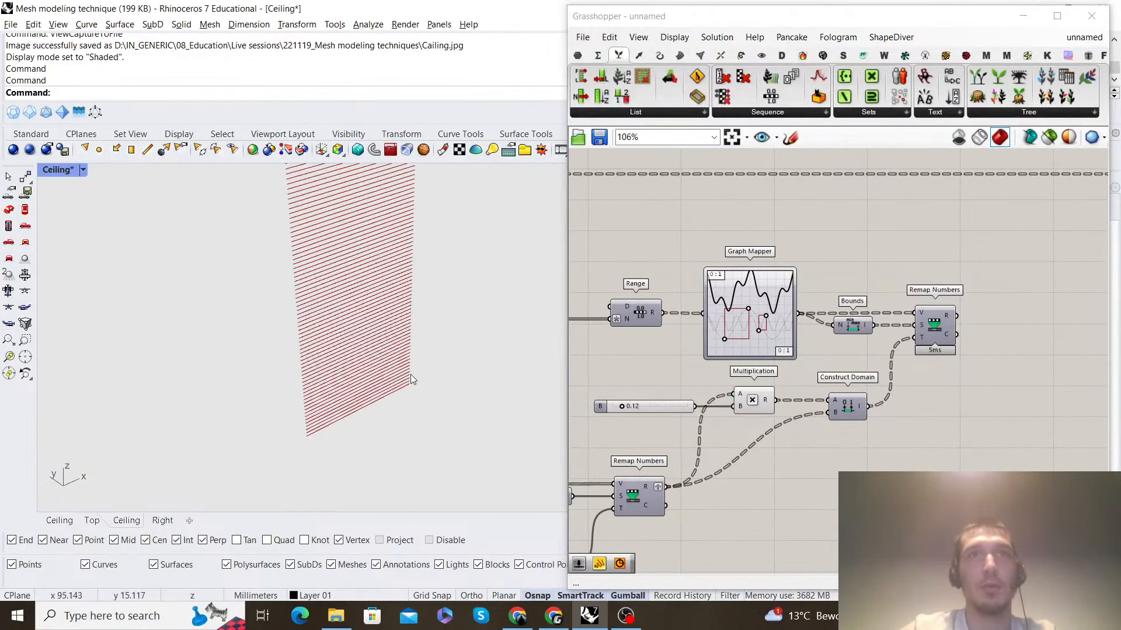
pyautogui.moveTo(411, 379); pyautogui.dragTo(288, 275, button='right')
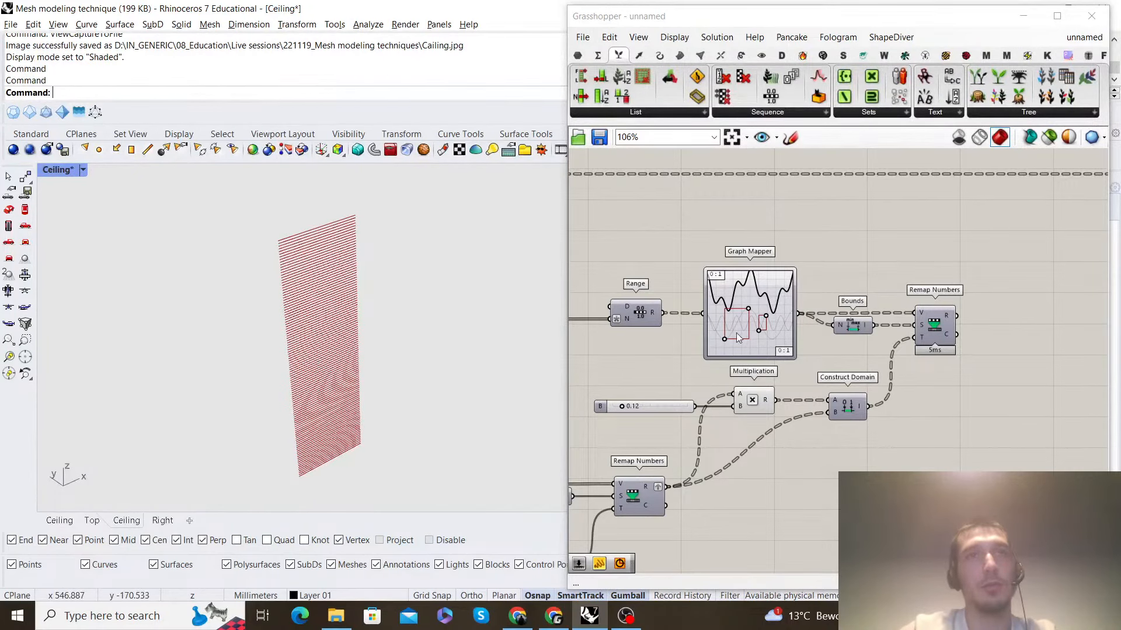
# Trace the definition back from the Graph Mapper through Tree Statistics, and check the Division result and Divide Curve's segment count
pyautogui.scroll(-4, 739, 333)
pyautogui.moveTo(677, 308); pyautogui.dragTo(904, 274, button='right')
pyautogui.scroll(2, 905, 274)
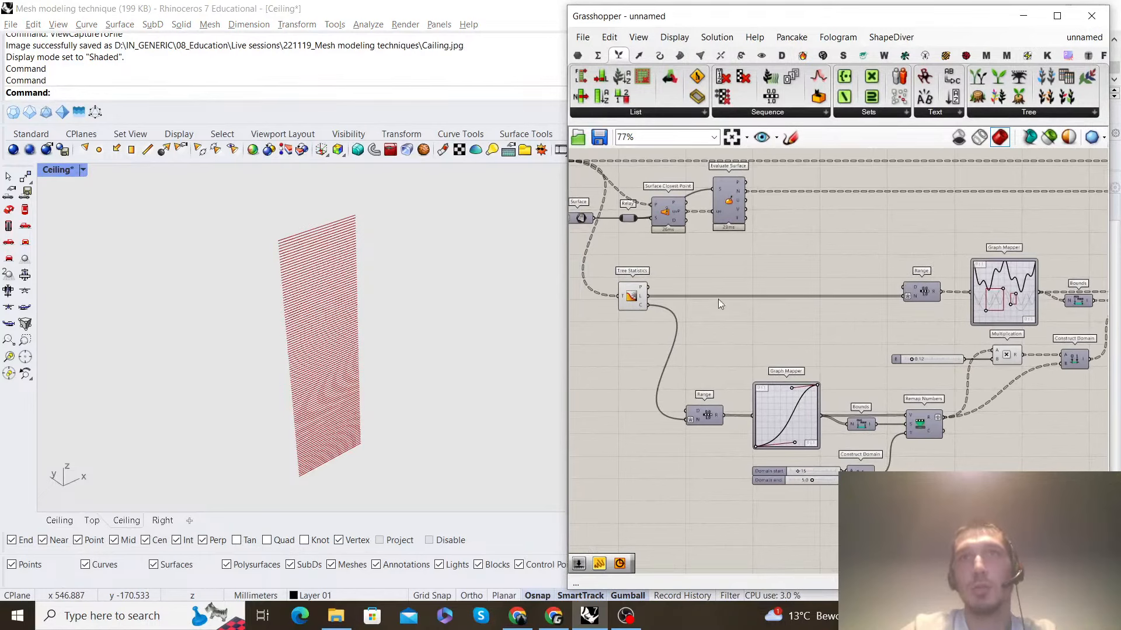
pyautogui.moveTo(718, 299); pyautogui.dragTo(636, 297, button='right')
pyautogui.scroll(3, 701, 192)
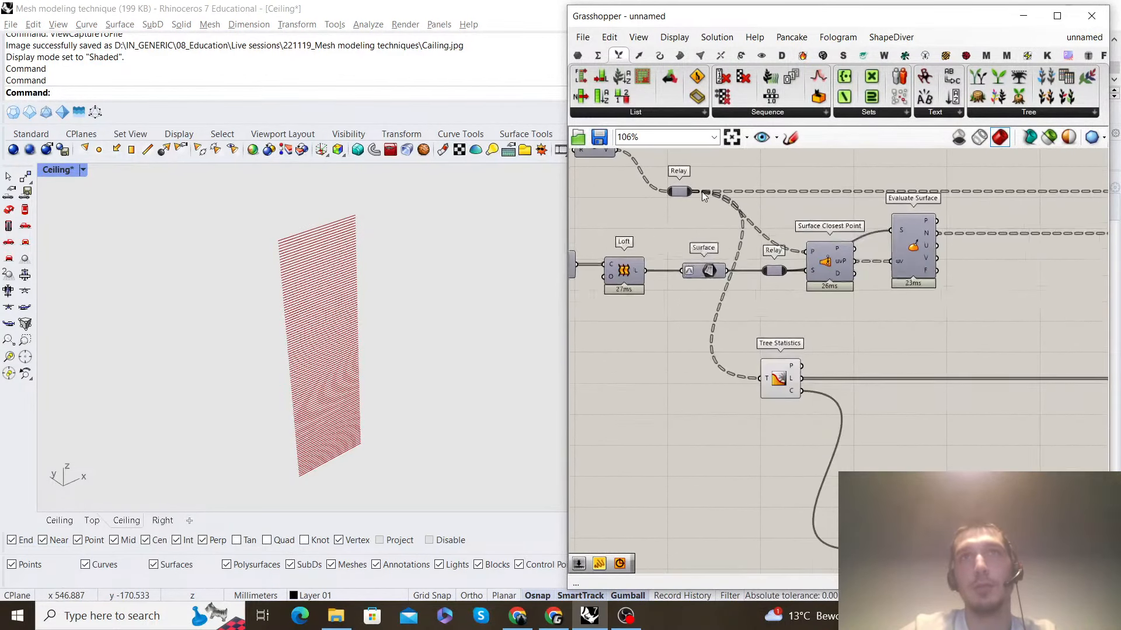
pyautogui.moveTo(700, 212); pyautogui.dragTo(837, 315, button='right')
pyautogui.moveTo(681, 252); pyautogui.dragTo(902, 274, button='right')
pyautogui.scroll(-2, 902, 273)
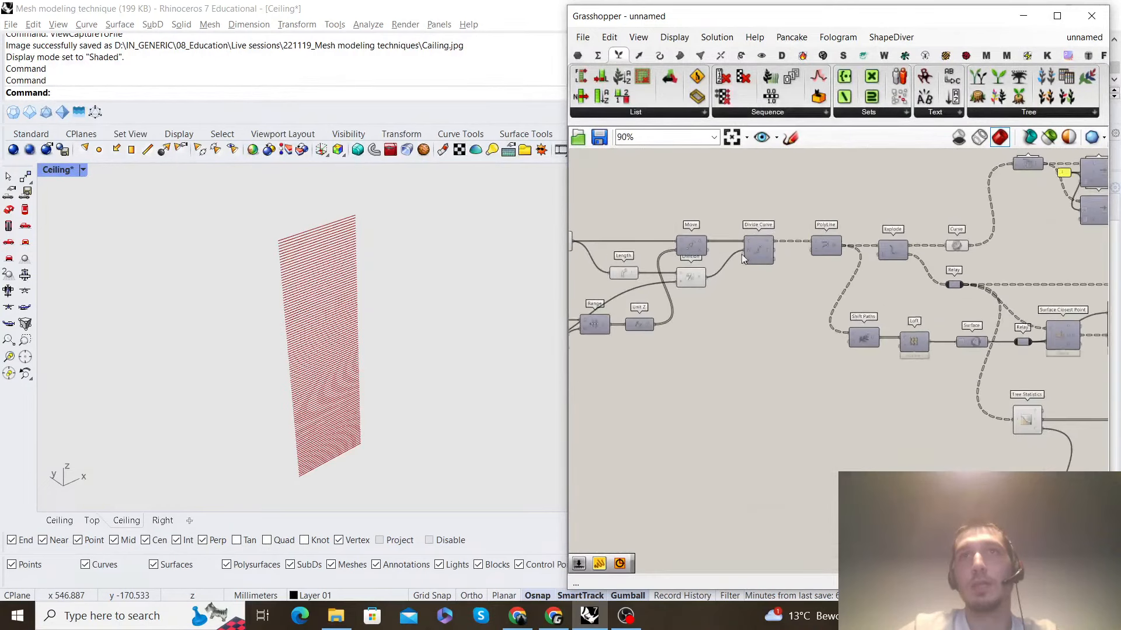
pyautogui.moveTo(742, 259); pyautogui.dragTo(800, 339, button='right')
pyautogui.scroll(2, 799, 339)
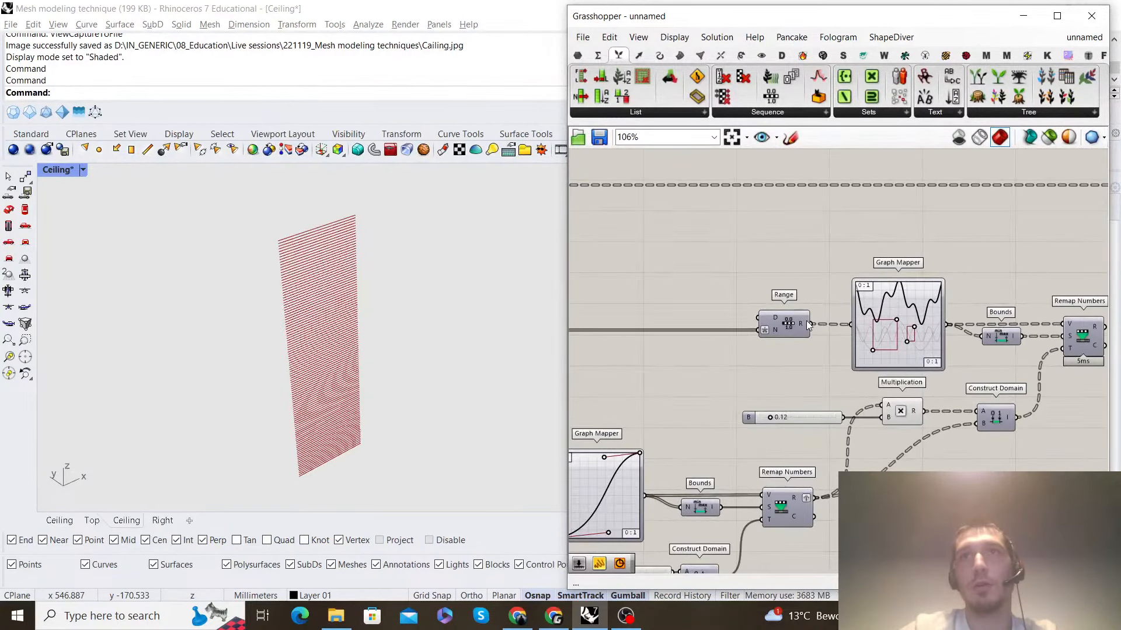
pyautogui.scroll(-2, 776, 339)
pyautogui.moveTo(630, 335); pyautogui.dragTo(782, 324, button='right')
pyautogui.scroll(2, 668, 322)
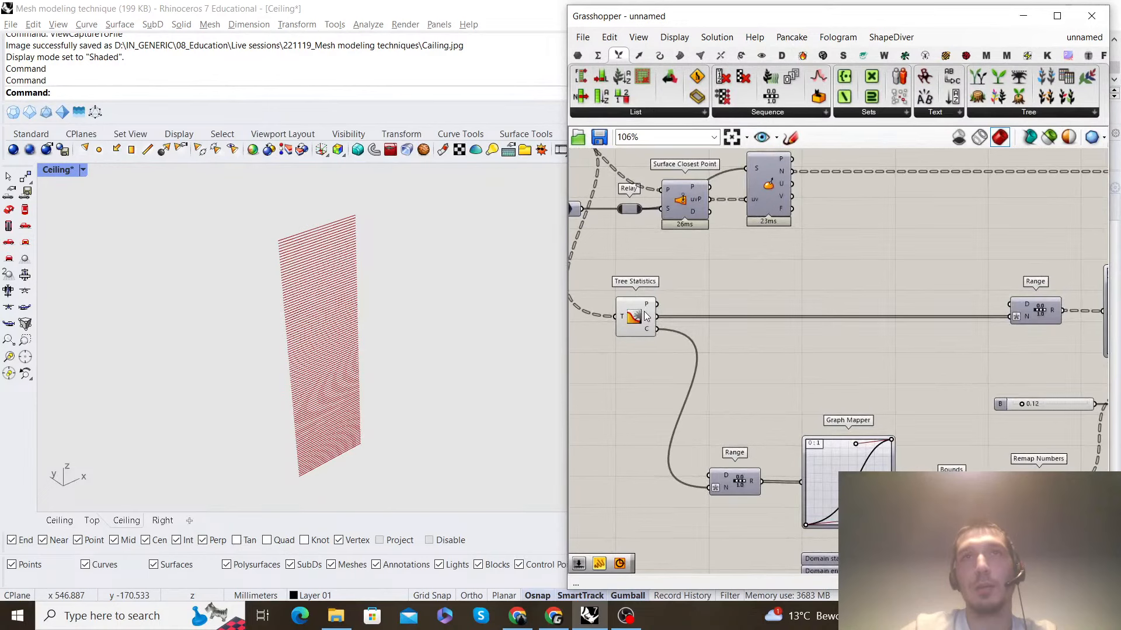
pyautogui.moveTo(648, 319)
pyautogui.scroll(-2, 934, 304)
pyautogui.moveTo(885, 292); pyautogui.dragTo(807, 244, button='right')
pyautogui.scroll(3, 806, 244)
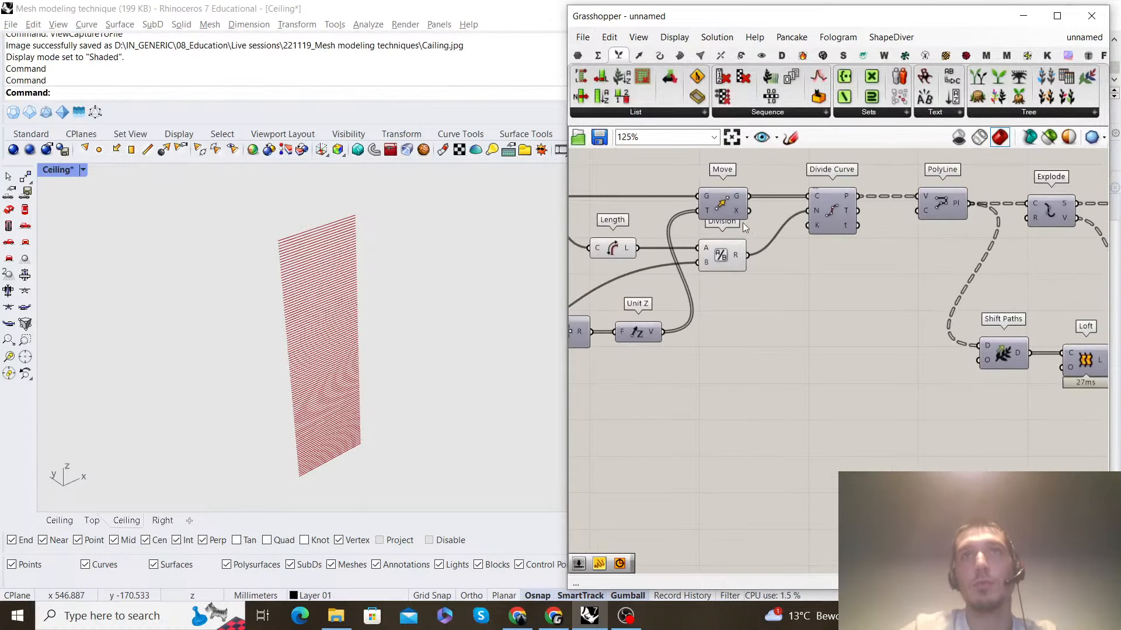
pyautogui.scroll(2, 799, 264)
pyautogui.moveTo(753, 313)
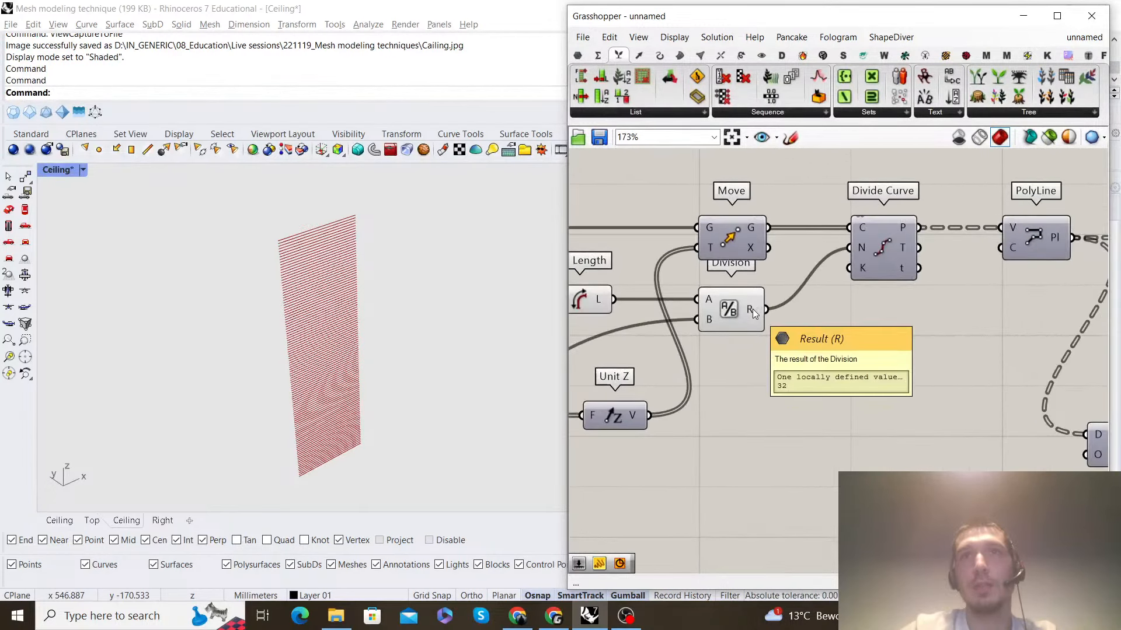
pyautogui.moveTo(863, 247)
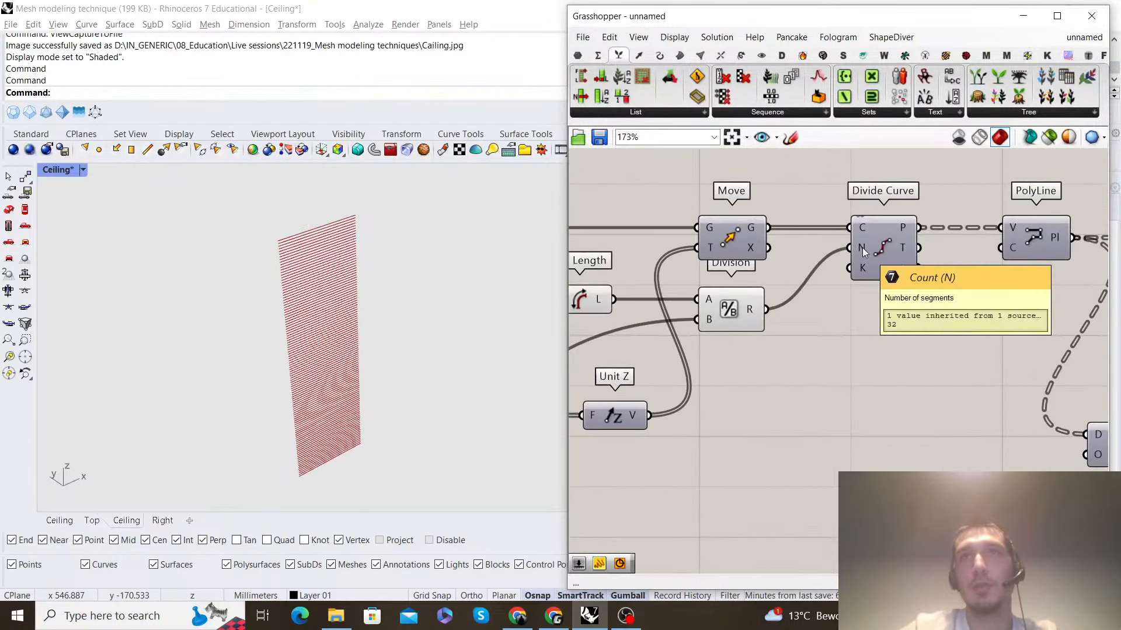
# Add a Round To Factor component below the Divide Curve component
pyautogui.doubleClick(856, 388)
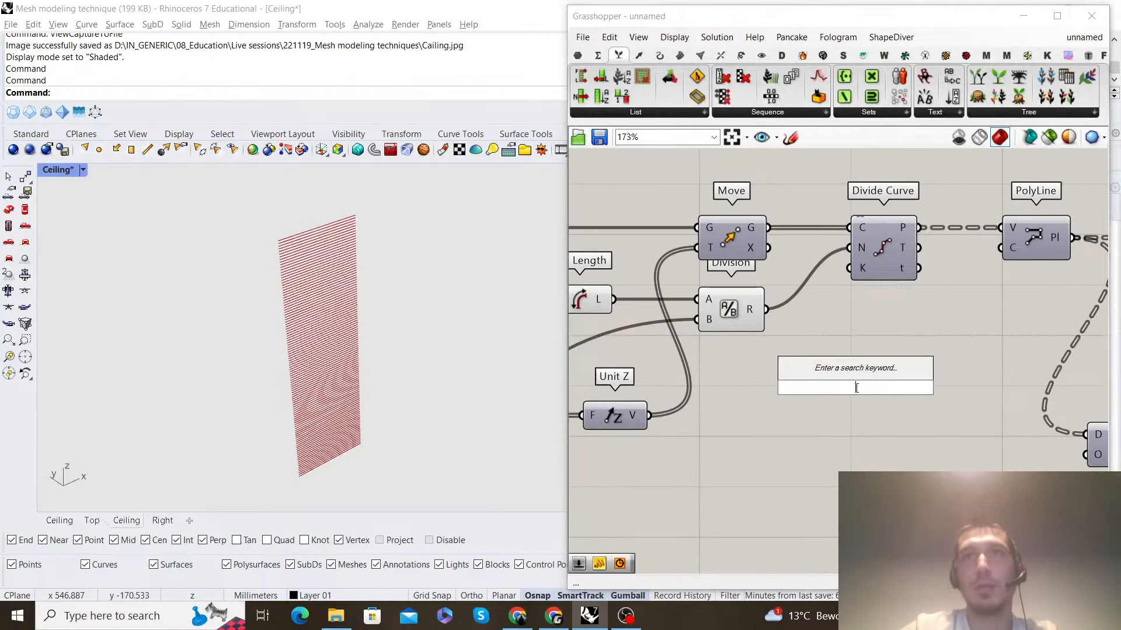
pyautogui.write('round ')
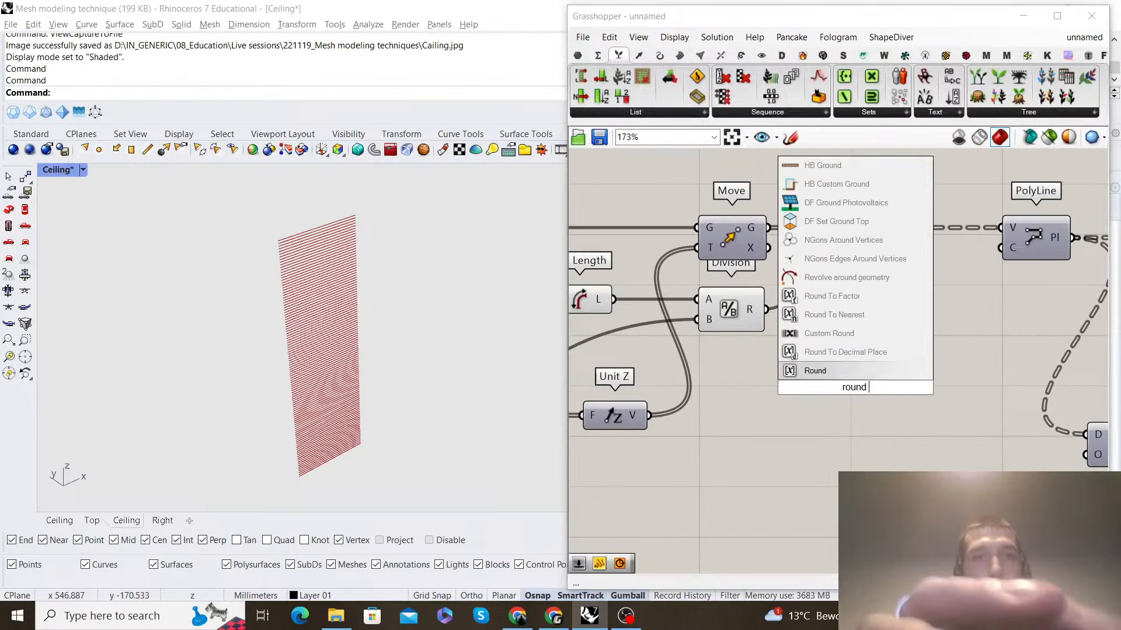
pyautogui.write('to factor')
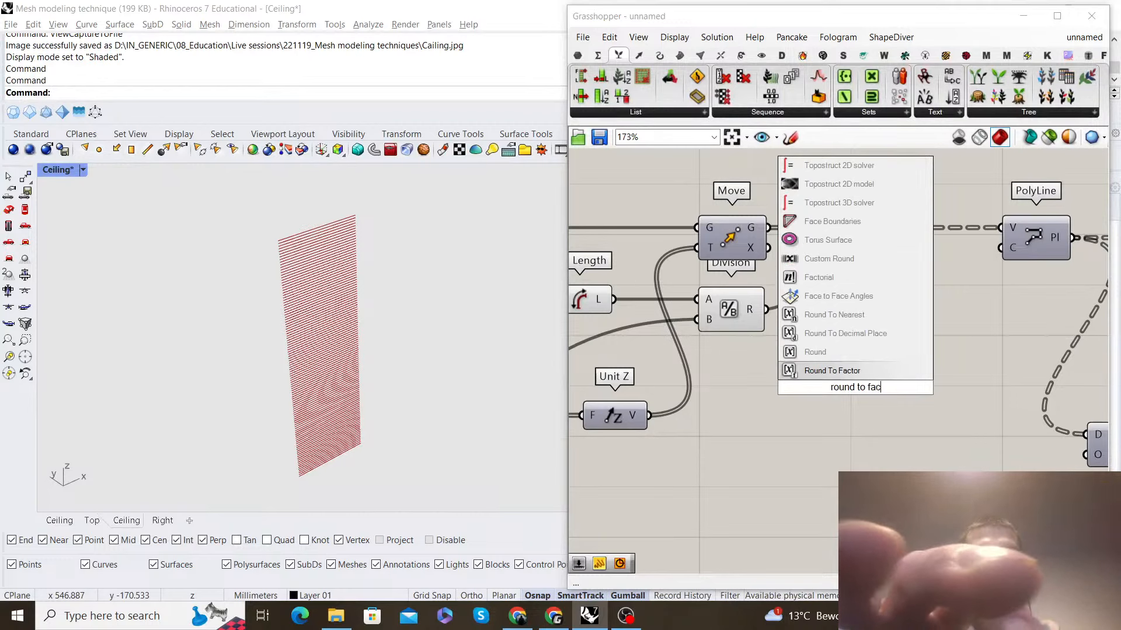
pyautogui.press('Return')
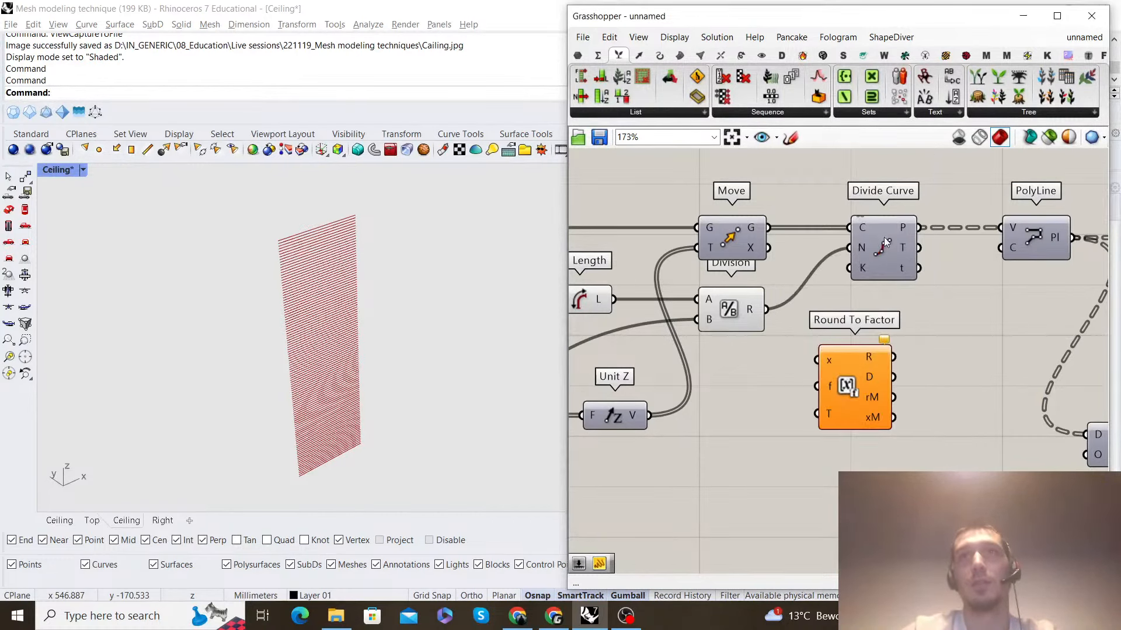
# Move Divide Curve and all downstream components further along the canvas to make room after the Division component
pyautogui.scroll(-10, 886, 241)
pyautogui.moveTo(1067, 382); pyautogui.dragTo(746, 225)
pyautogui.scroll(7, 740, 274)
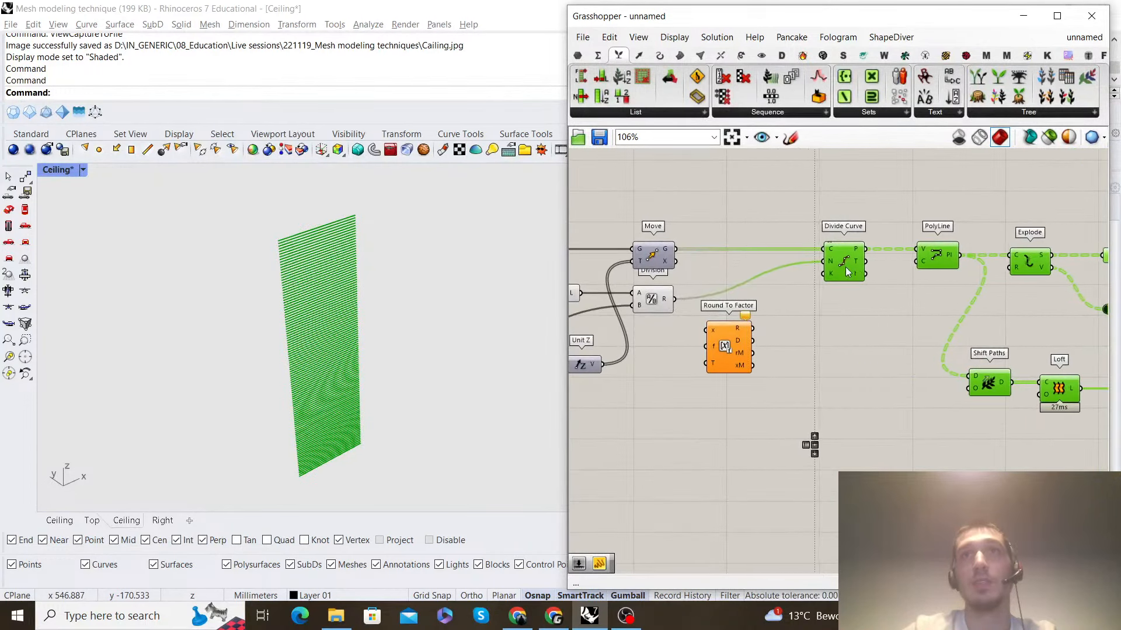
pyautogui.click(806, 409)
pyautogui.scroll(2, 732, 299)
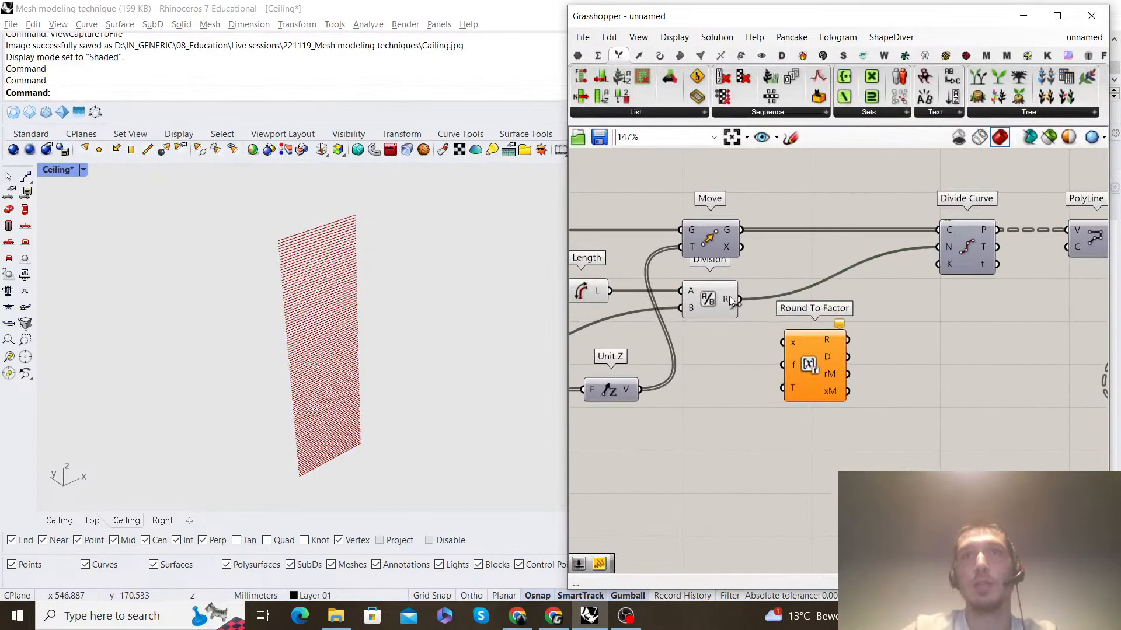
# Feed the Division result into Round To Factor's x input and a panel with value 2 into its f input
pyautogui.doubleClick(783, 338)
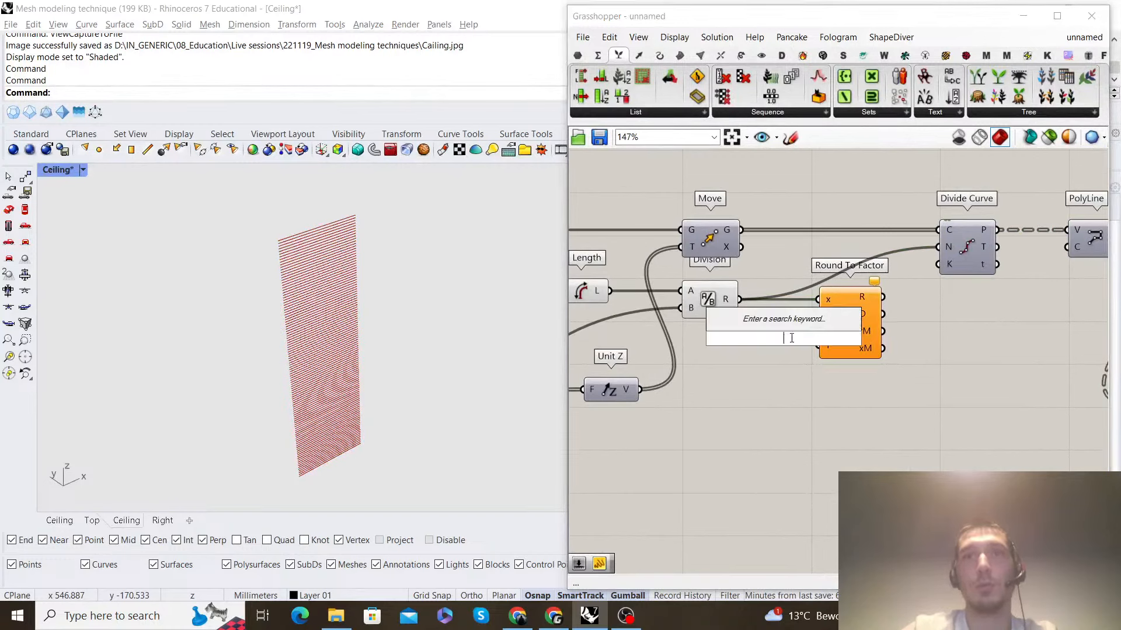
pyautogui.write('2')
pyautogui.press('Return')
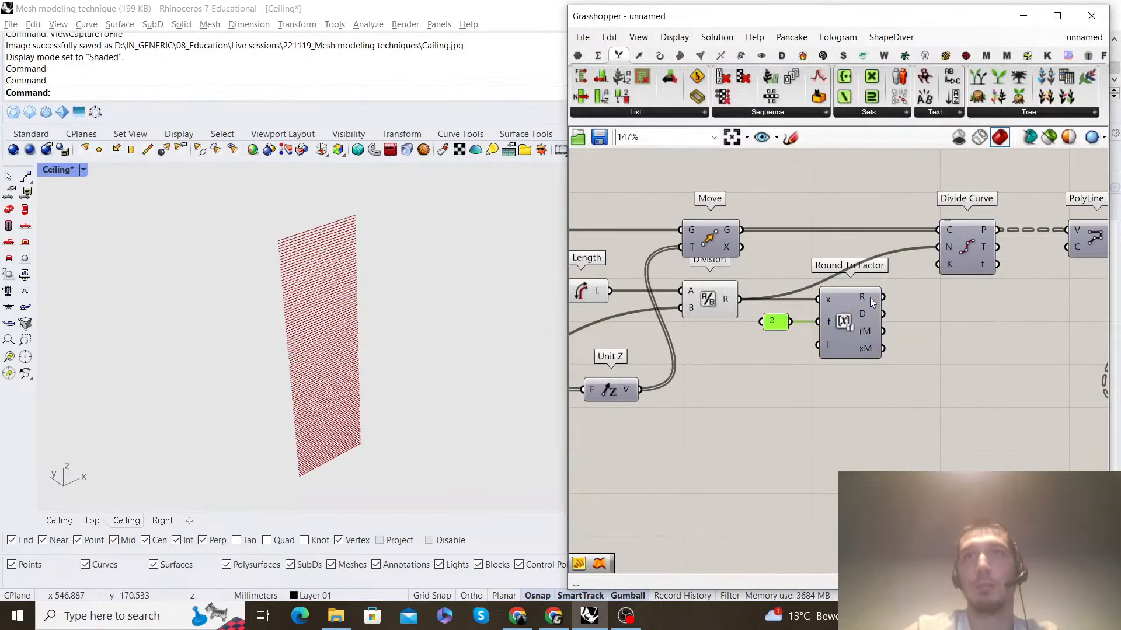
# Feed Round To Factor's R output into Divide Curve's N input and apply the expression x-1 to that input
pyautogui.moveTo(911, 288); pyautogui.dragTo(864, 307, button='right')
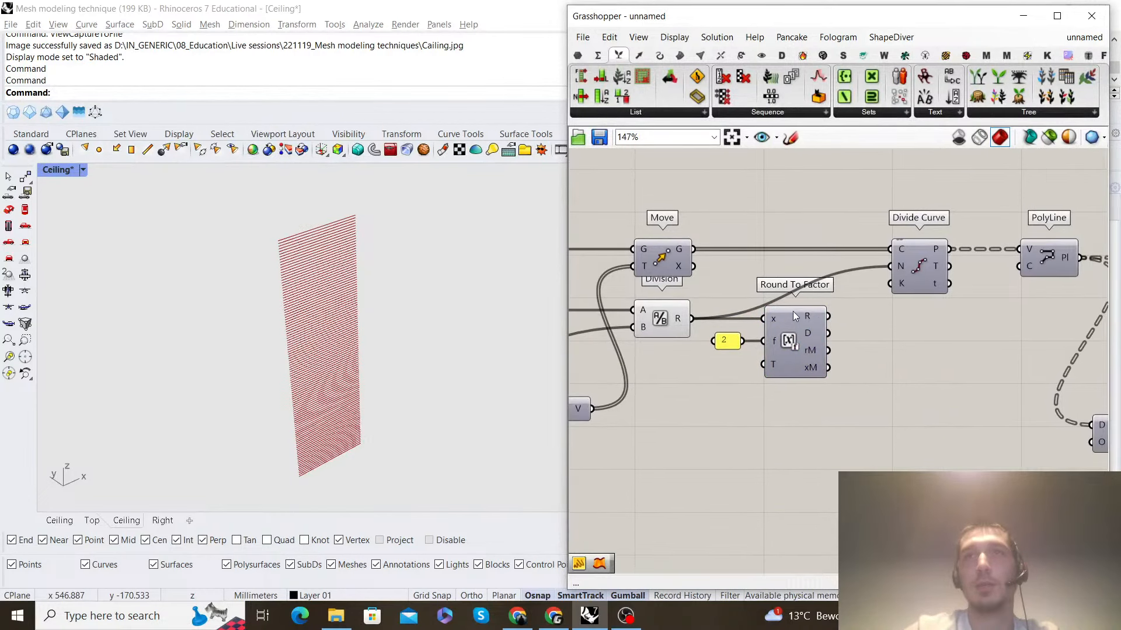
pyautogui.keyDown('ctrl'); pyautogui.keyDown('alt'); pyautogui.click(794, 343); pyautogui.keyUp('alt'); pyautogui.keyUp('ctrl')
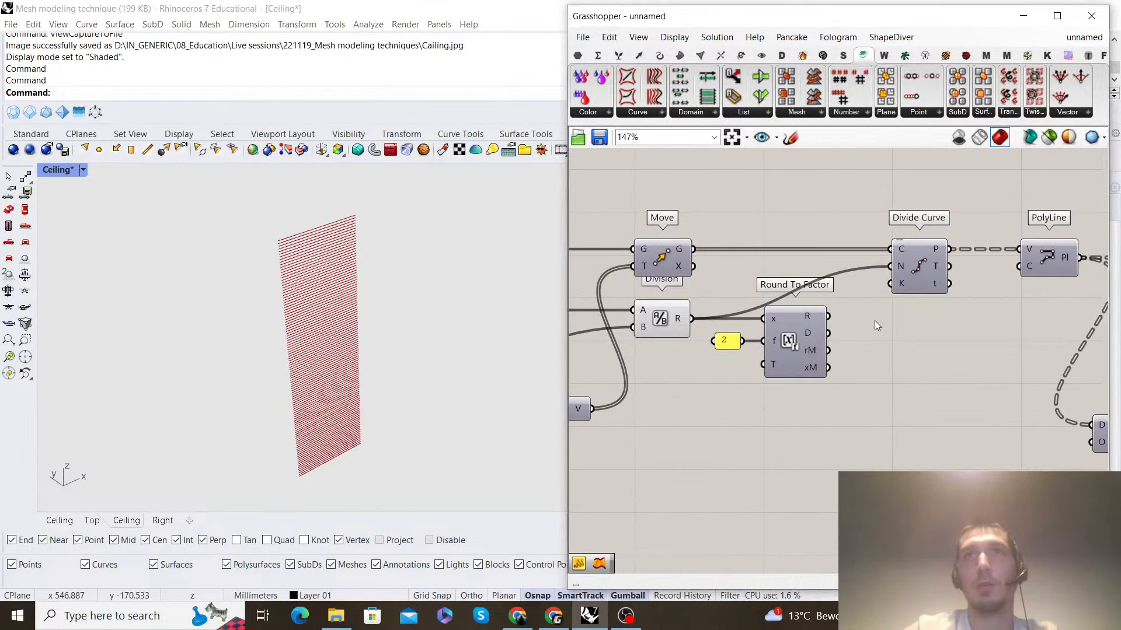
pyautogui.moveTo(920, 244); pyautogui.dragTo(893, 256, button='right')
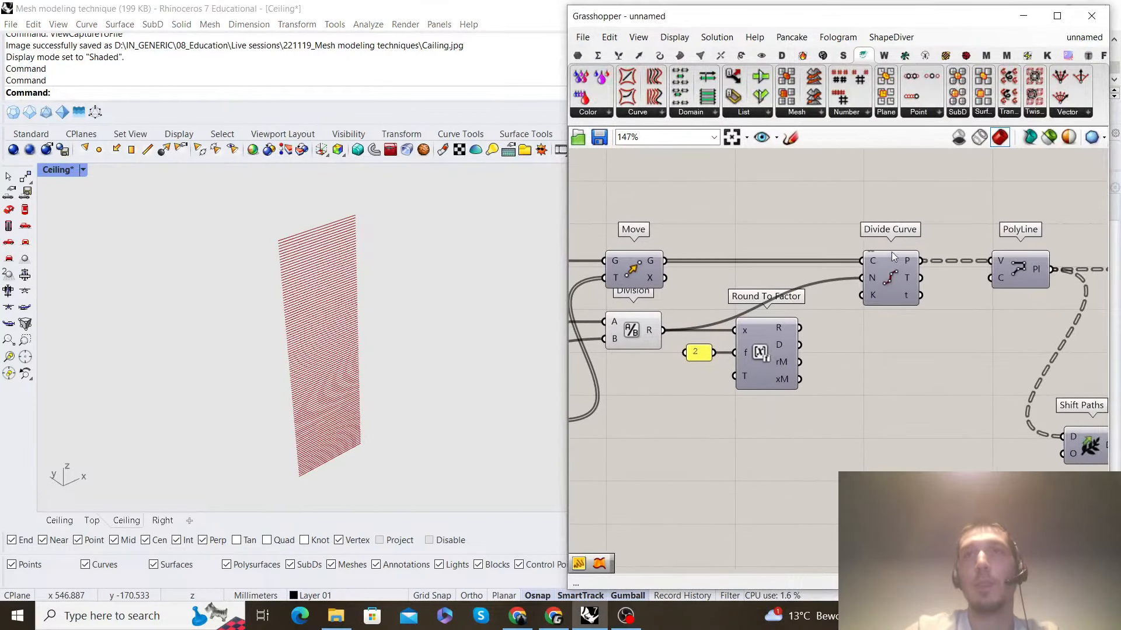
pyautogui.rightClick(876, 284)
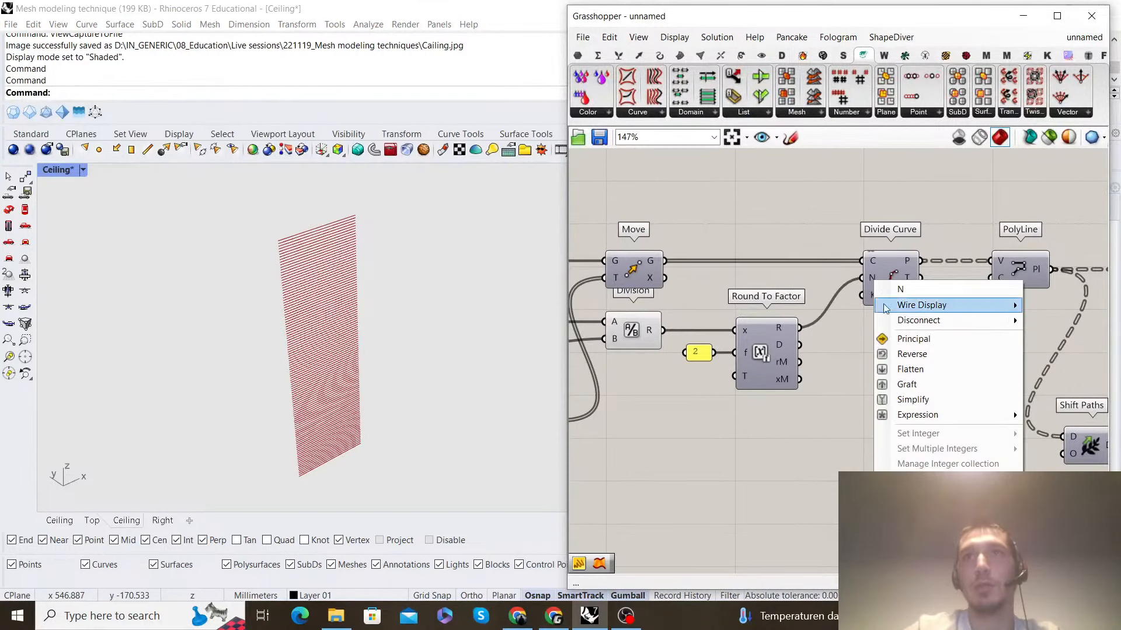
pyautogui.moveTo(954, 417)
pyautogui.click(815, 430)
pyautogui.write('x')
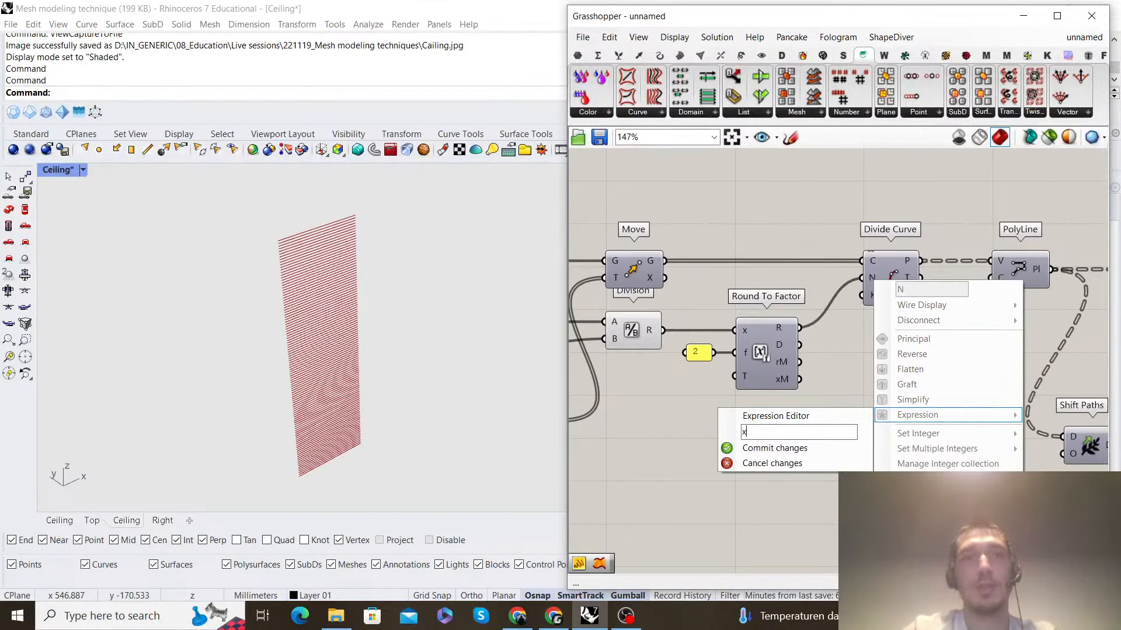
pyautogui.write('-1')
pyautogui.click(814, 446)
pyautogui.scroll(4, 922, 266)
pyautogui.moveTo(922, 266); pyautogui.dragTo(818, 324, button='right')
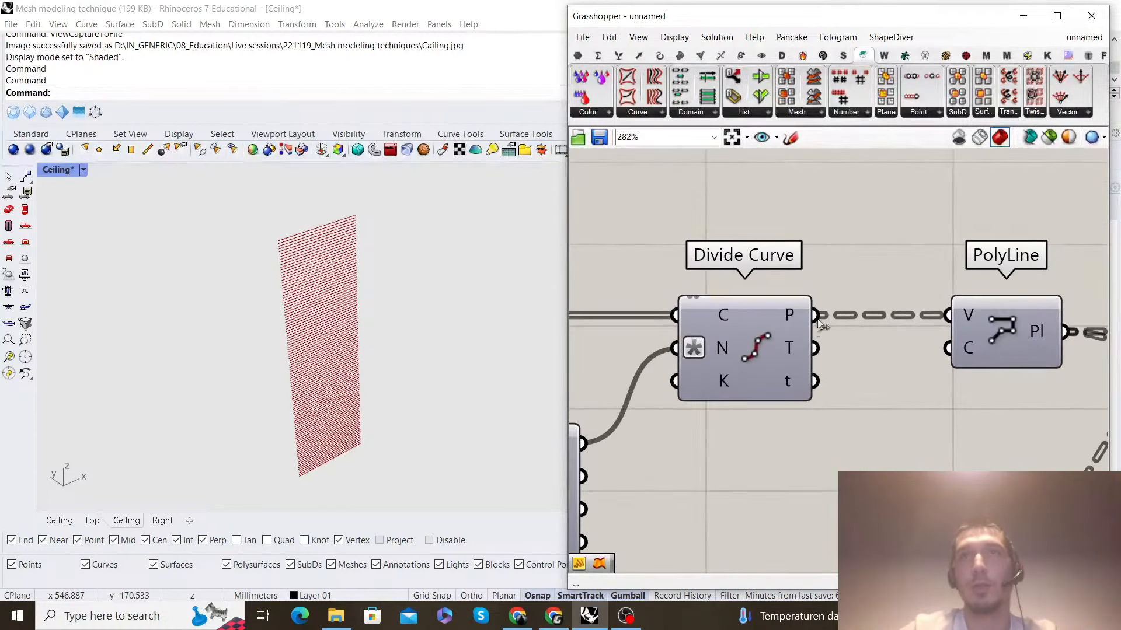
pyautogui.moveTo(820, 324); pyautogui.dragTo(836, 303)
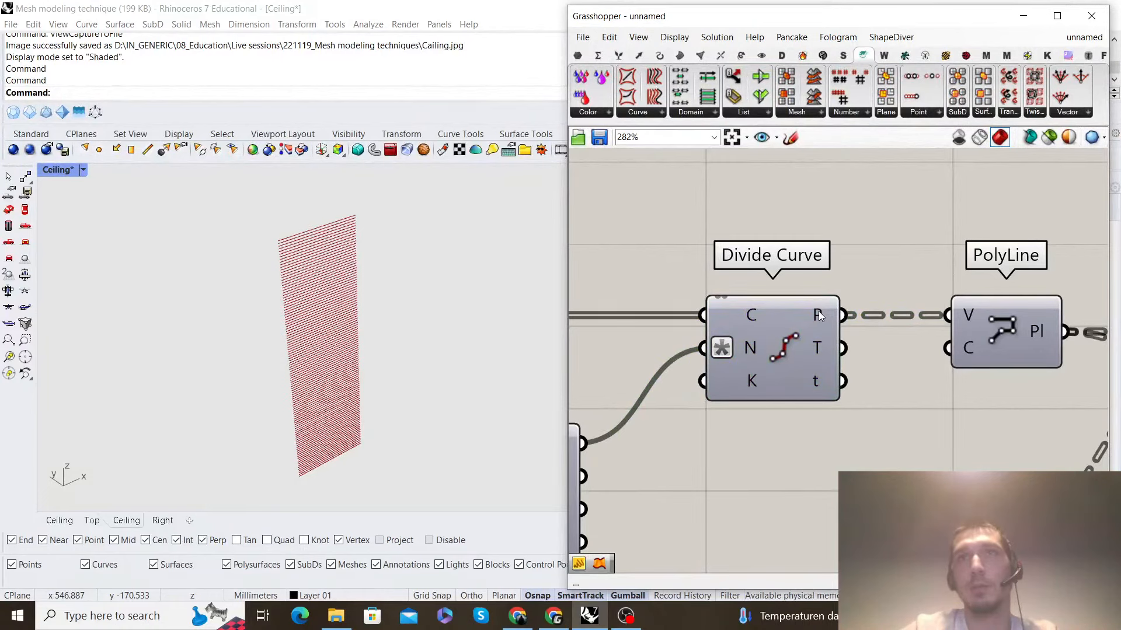
# Add a Division component after Tree Statistics, with the L output into A and a panel with value 2 into B
pyautogui.moveTo(818, 312)
pyautogui.scroll(-4, 800, 328)
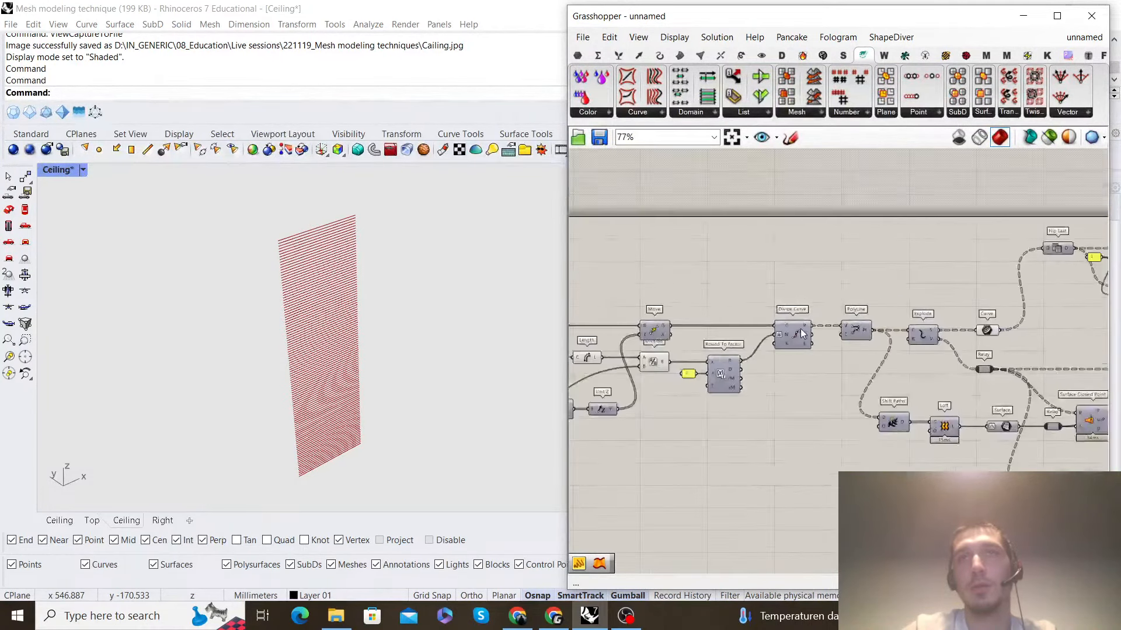
pyautogui.scroll(3, 723, 348)
pyautogui.scroll(-5, 724, 349)
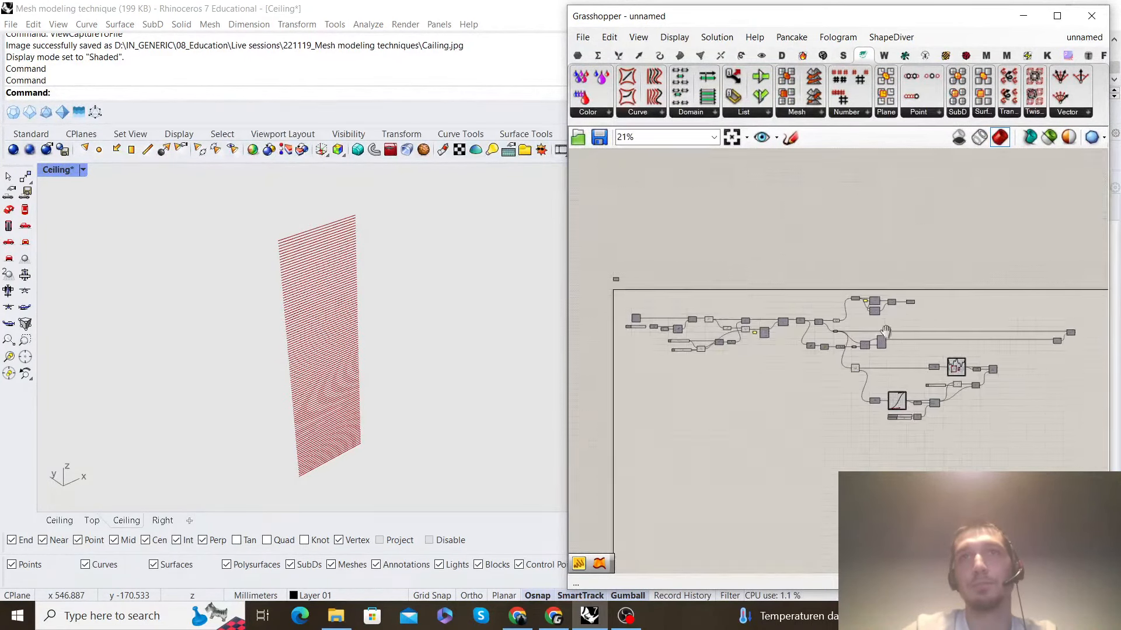
pyautogui.scroll(3, 943, 373)
pyautogui.moveTo(673, 321); pyautogui.dragTo(953, 309, button='right')
pyautogui.scroll(3, 638, 351)
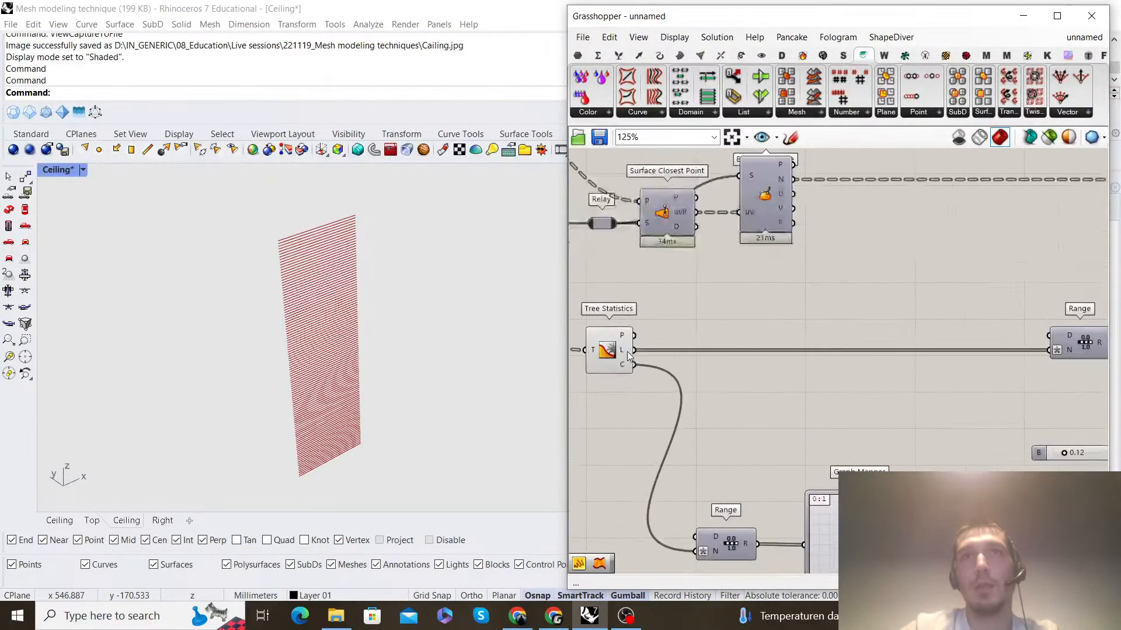
pyautogui.doubleClick(722, 316)
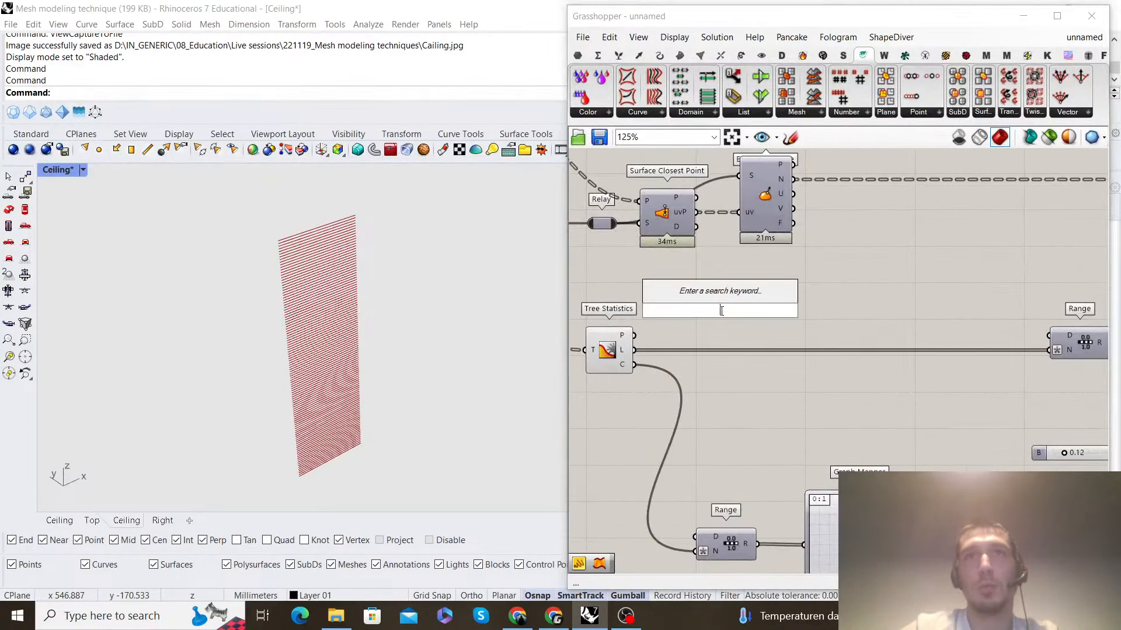
pyautogui.write('division')
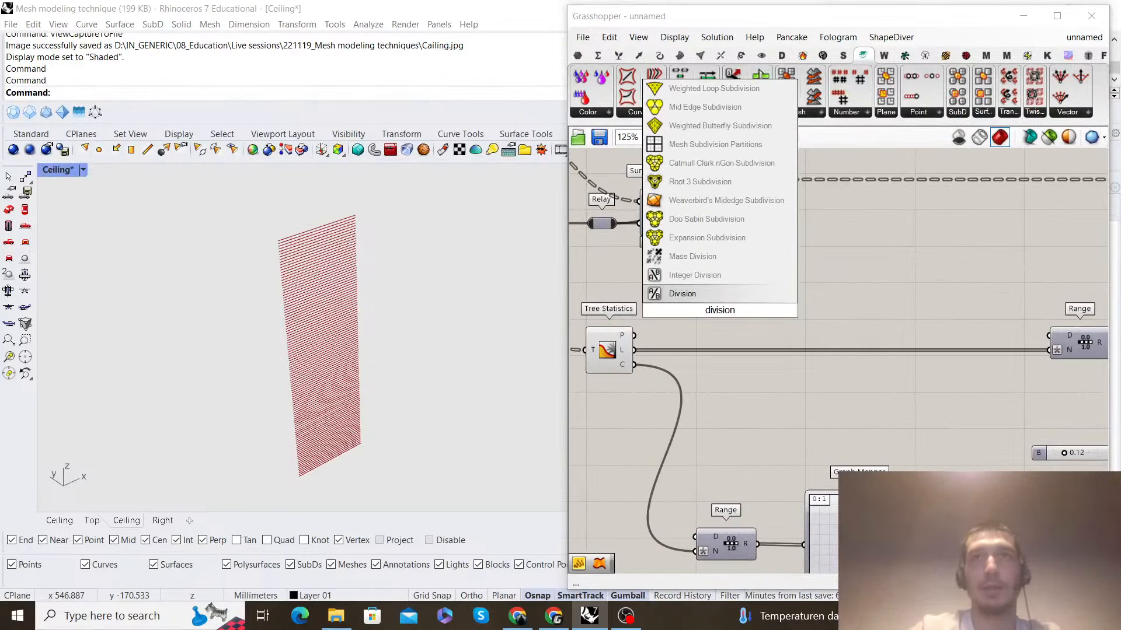
pyautogui.press('Return')
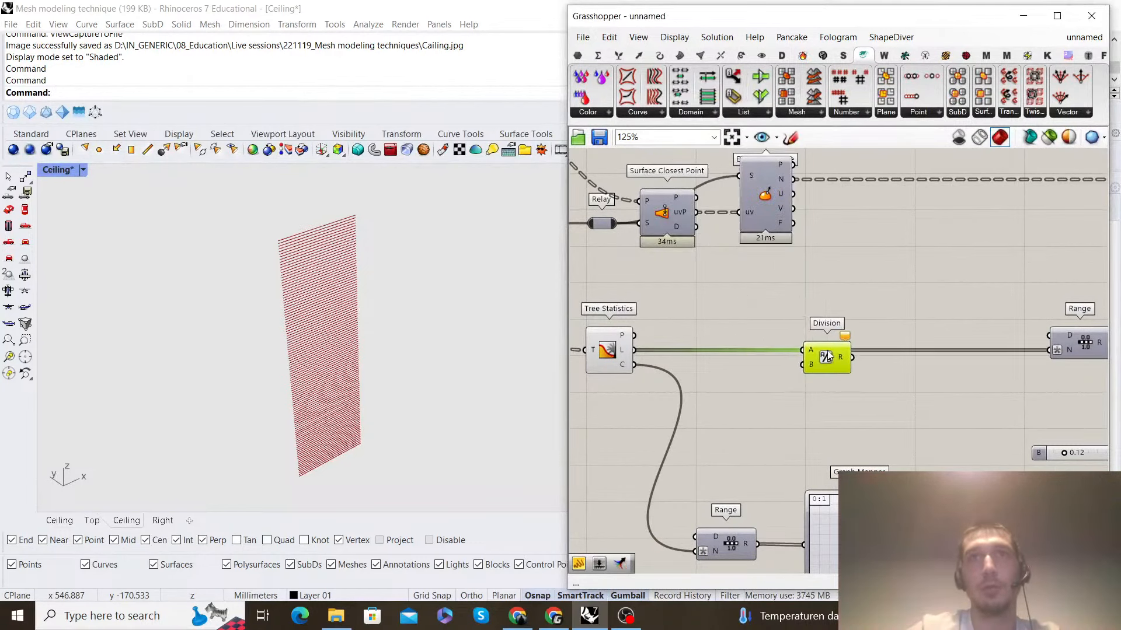
pyautogui.doubleClick(743, 391)
pyautogui.write('//2')
pyautogui.press('Return')
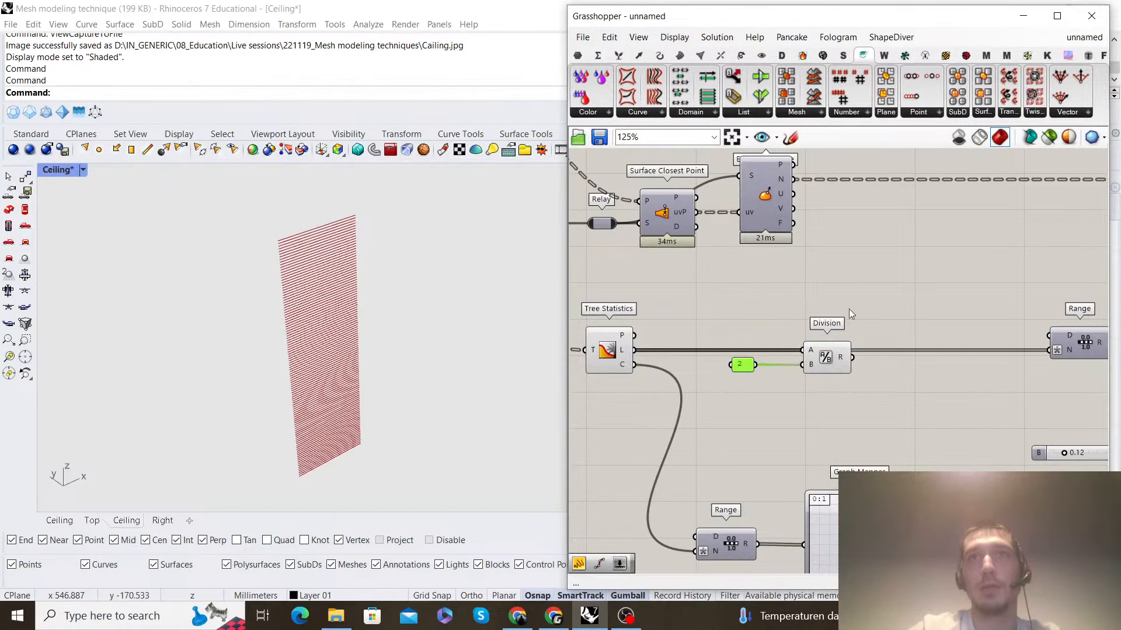
# Feed the new Division result into the upper Range's N input and align Division, its panel and Tree Statistics
pyautogui.moveTo(849, 313); pyautogui.dragTo(722, 357, button='right')
pyautogui.scroll(-5, 749, 343)
pyautogui.scroll(5, 610, 353)
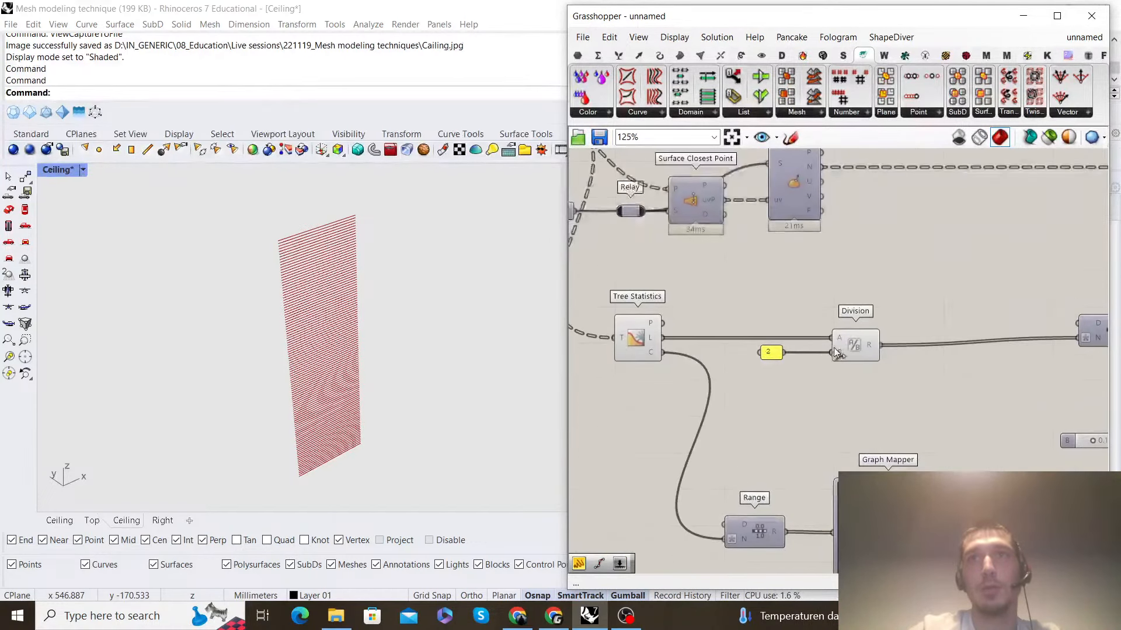
pyautogui.moveTo(859, 346); pyautogui.dragTo(859, 338)
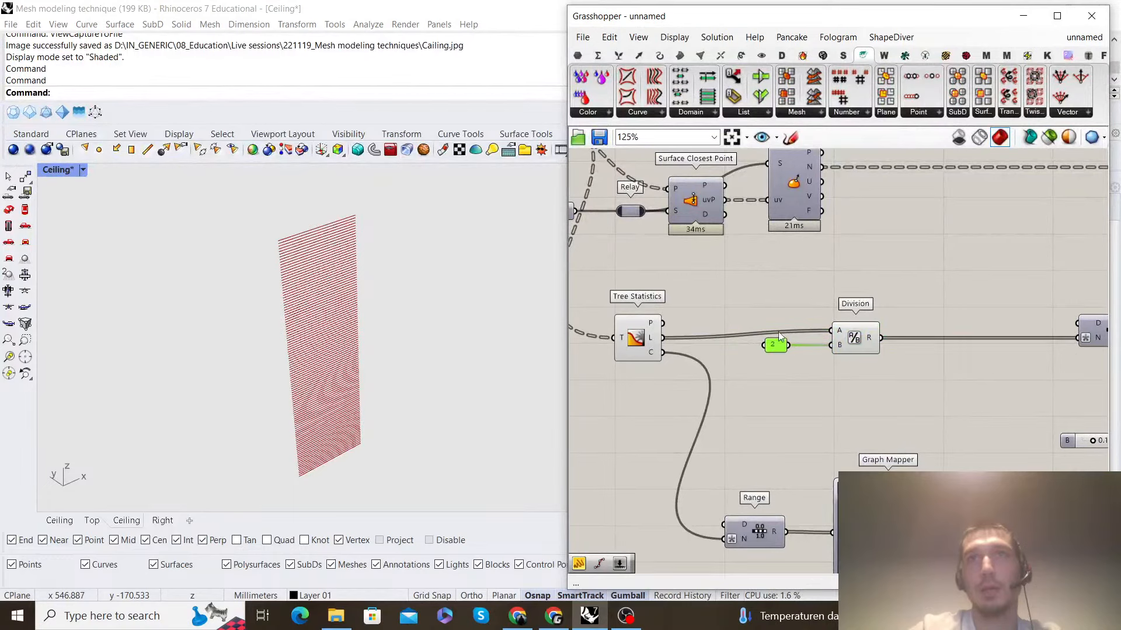
pyautogui.moveTo(653, 336); pyautogui.dragTo(713, 328)
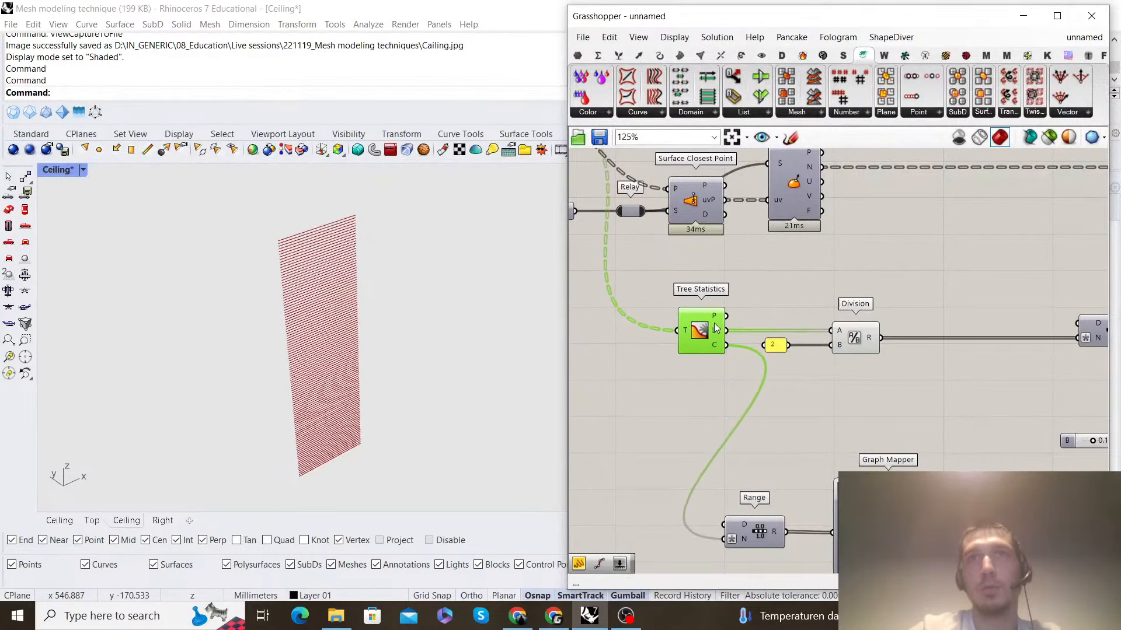
pyautogui.click(800, 283)
# Add a Merge component after the last Remap Numbers and feed the remapped values into D1
pyautogui.scroll(-3, 800, 282)
pyautogui.moveTo(1051, 297); pyautogui.dragTo(782, 308, button='right')
pyautogui.moveTo(959, 341); pyautogui.dragTo(811, 349, button='right')
pyautogui.scroll(3, 893, 357)
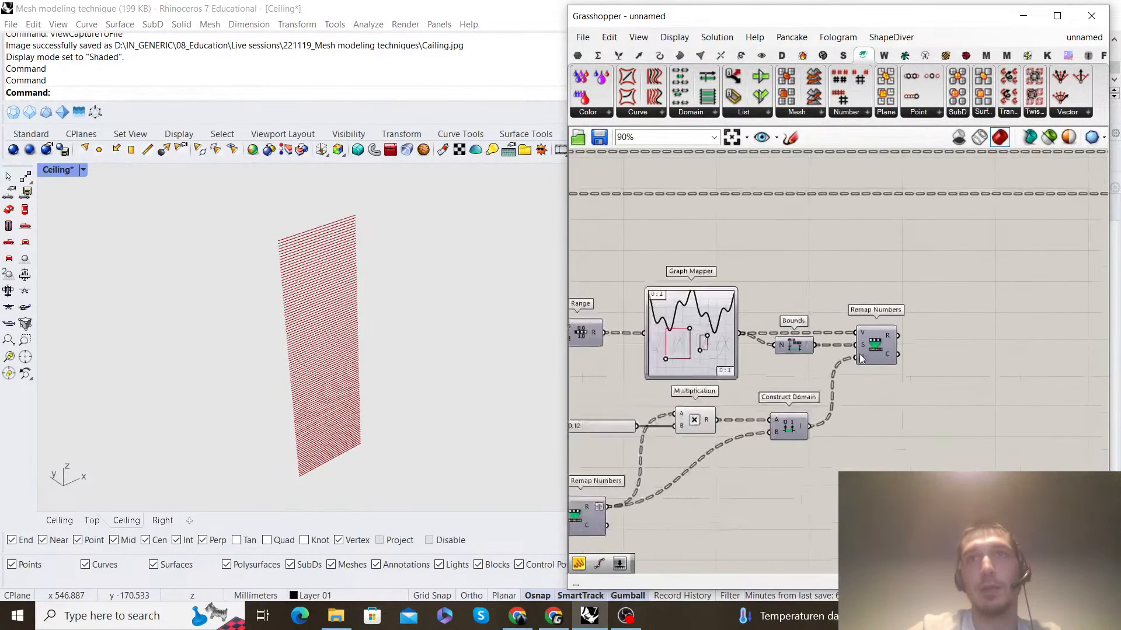
pyautogui.scroll(2, 992, 292)
pyautogui.doubleClick(924, 289)
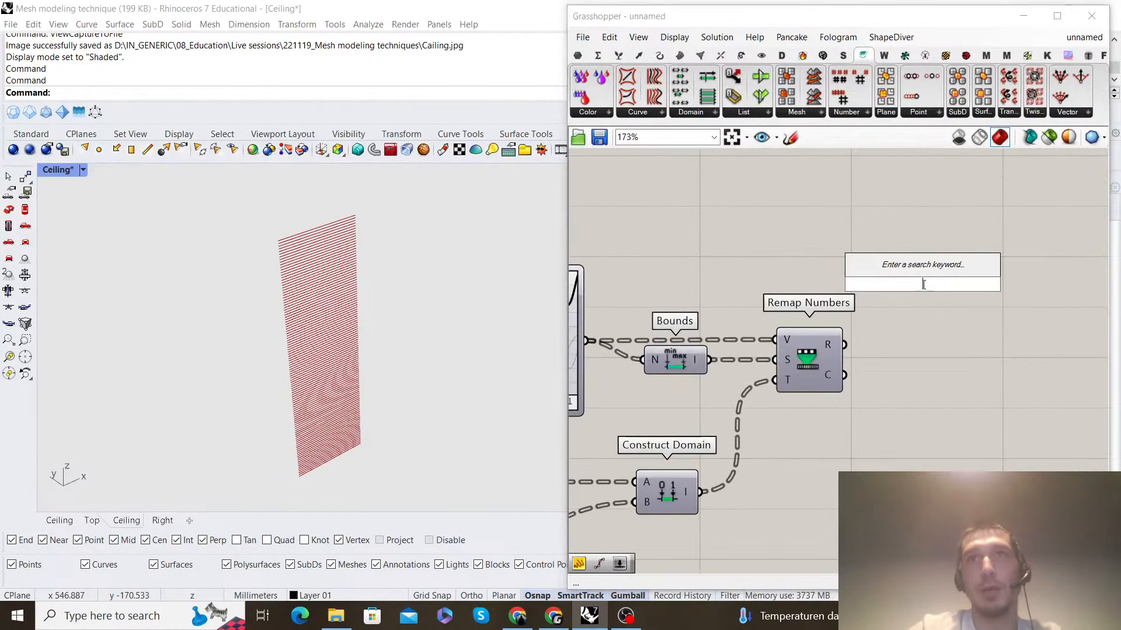
pyautogui.write('merge')
pyautogui.press('Return')
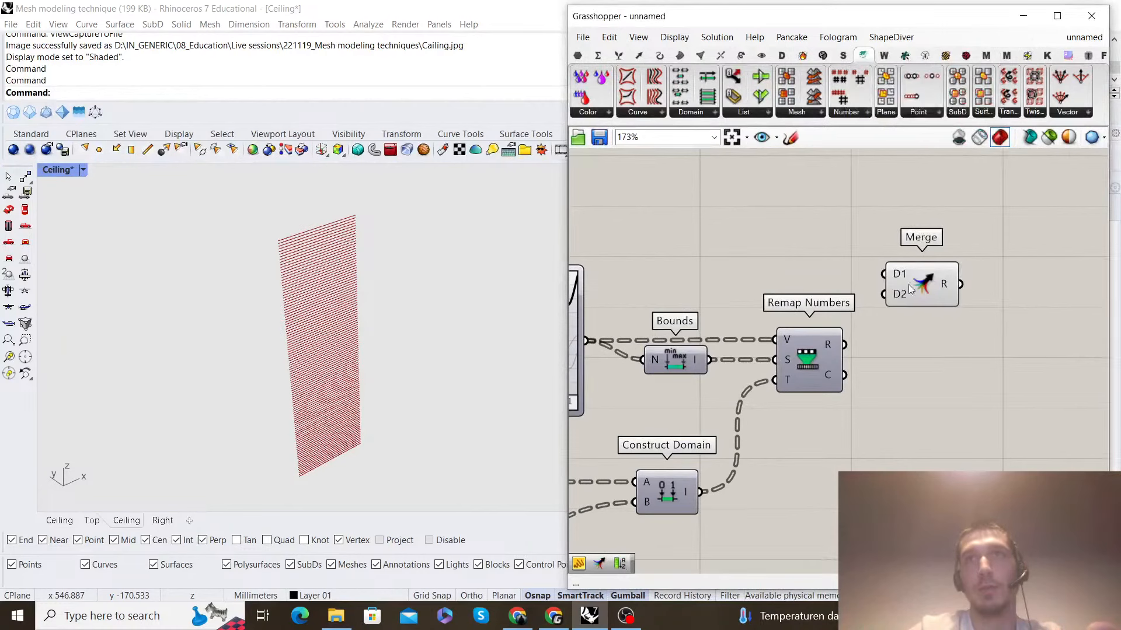
pyautogui.moveTo(919, 283); pyautogui.dragTo(1037, 351)
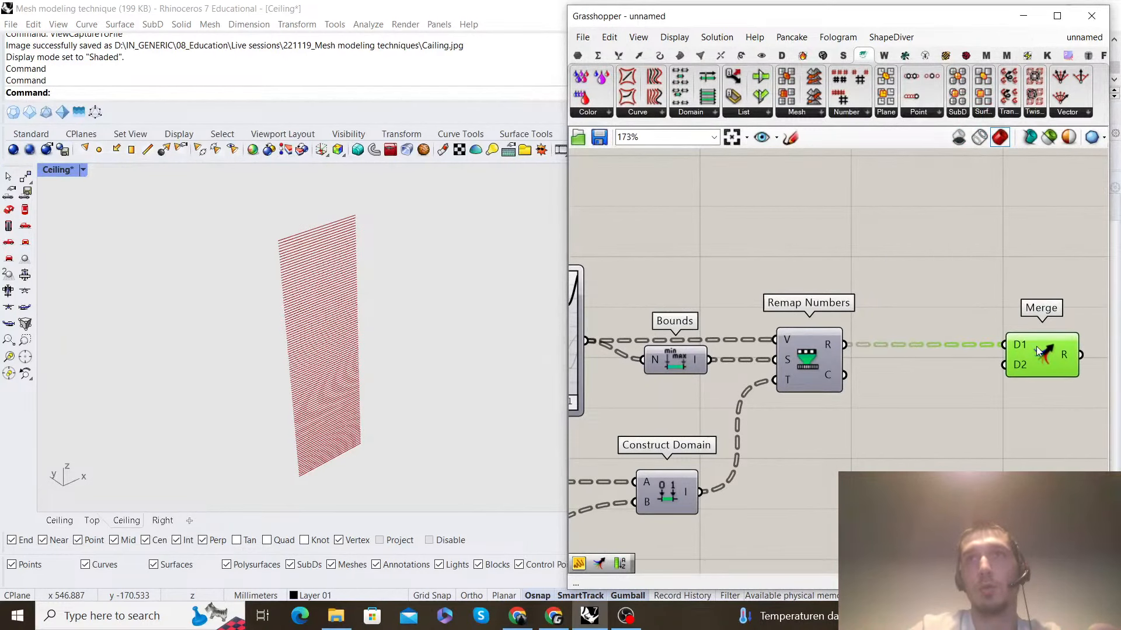
# Add a Reverse List component that takes the remapped values and feeds the reversed list into Merge's D2 input
pyautogui.scroll(-3, 929, 383)
pyautogui.doubleClick(924, 387)
pyautogui.write('reverse')
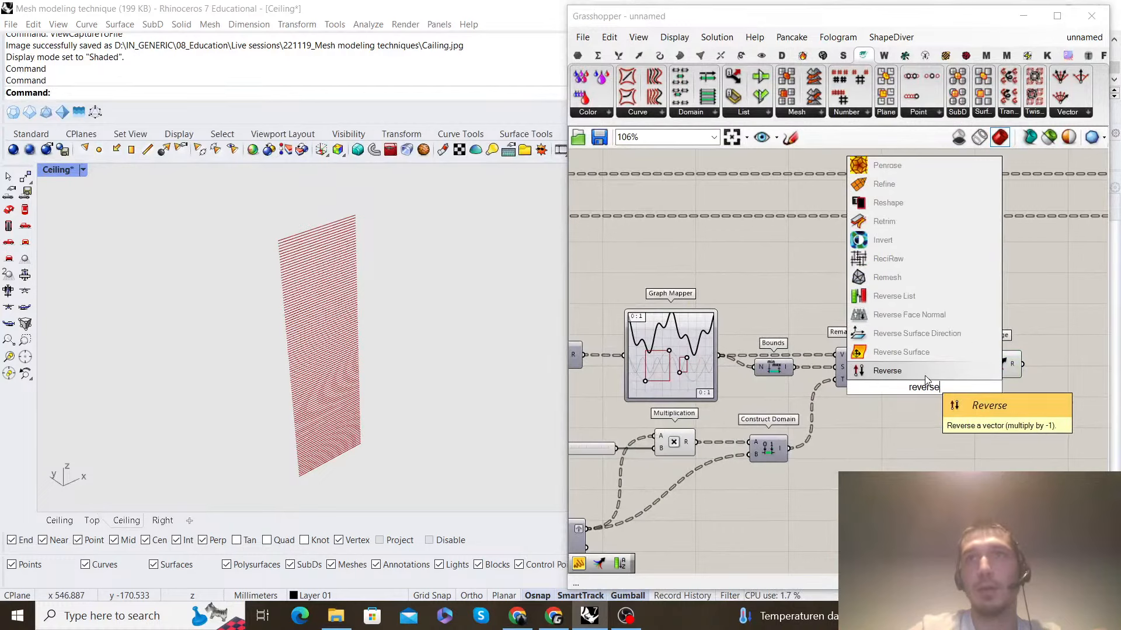
pyautogui.click(916, 297)
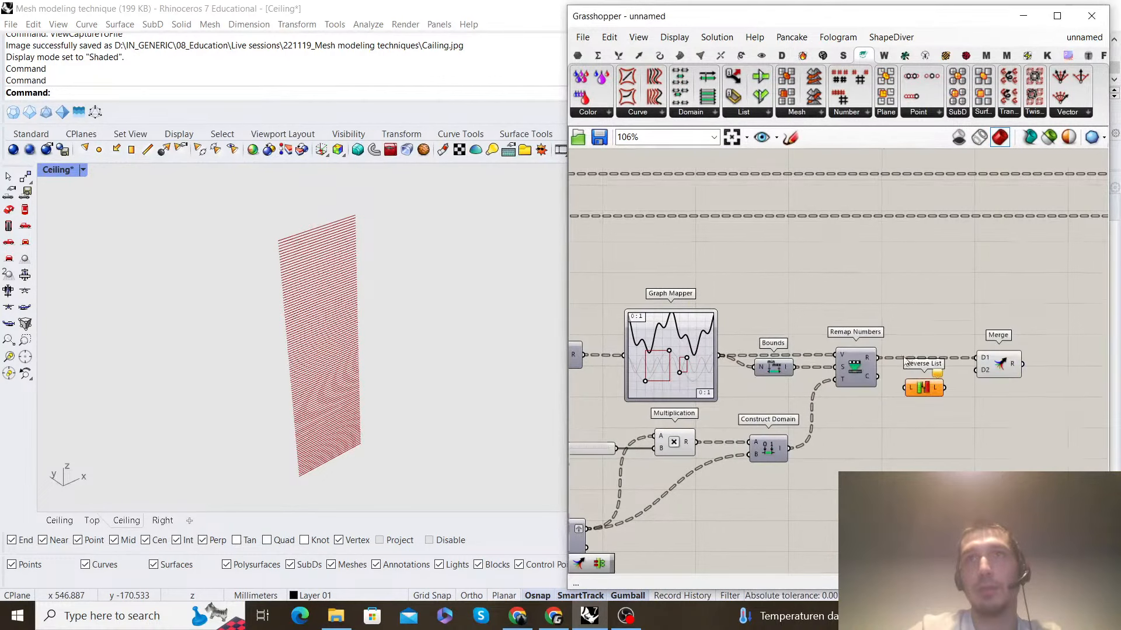
pyautogui.scroll(3, 897, 357)
pyautogui.moveTo(865, 358); pyautogui.dragTo(942, 387)
pyautogui.click(951, 288)
# Add a PolyLine component after the final Move and feed the moved points into its V input
pyautogui.scroll(-4, 877, 335)
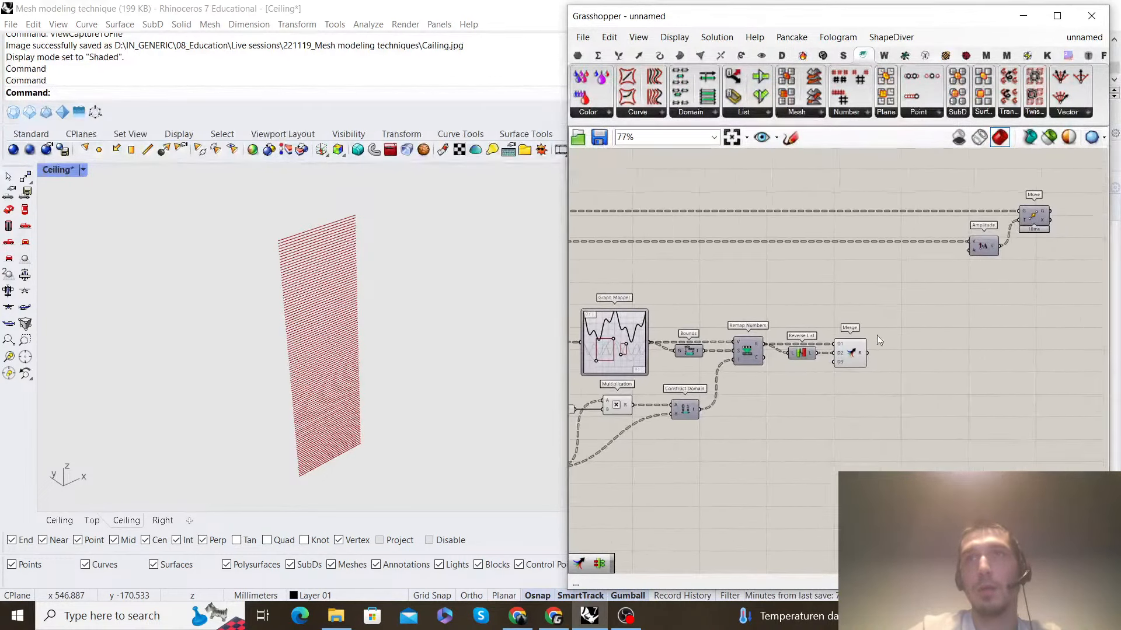
pyautogui.scroll(4, 877, 335)
pyautogui.scroll(-4, 844, 358)
pyautogui.scroll(2, 870, 337)
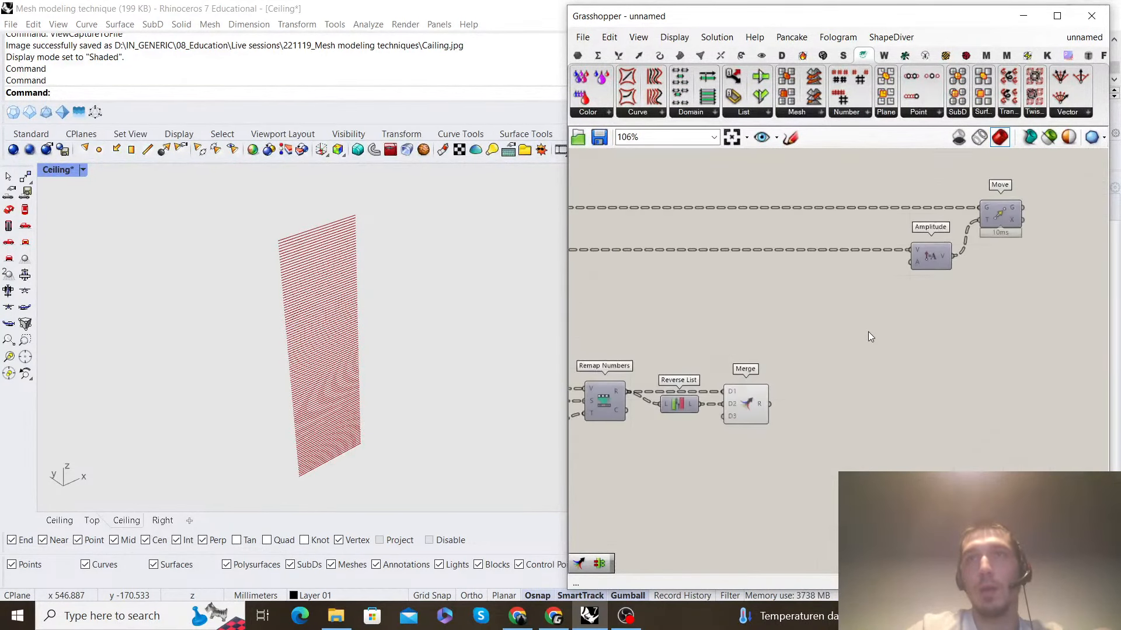
pyautogui.moveTo(904, 284); pyautogui.dragTo(930, 315)
pyautogui.write('polyline')
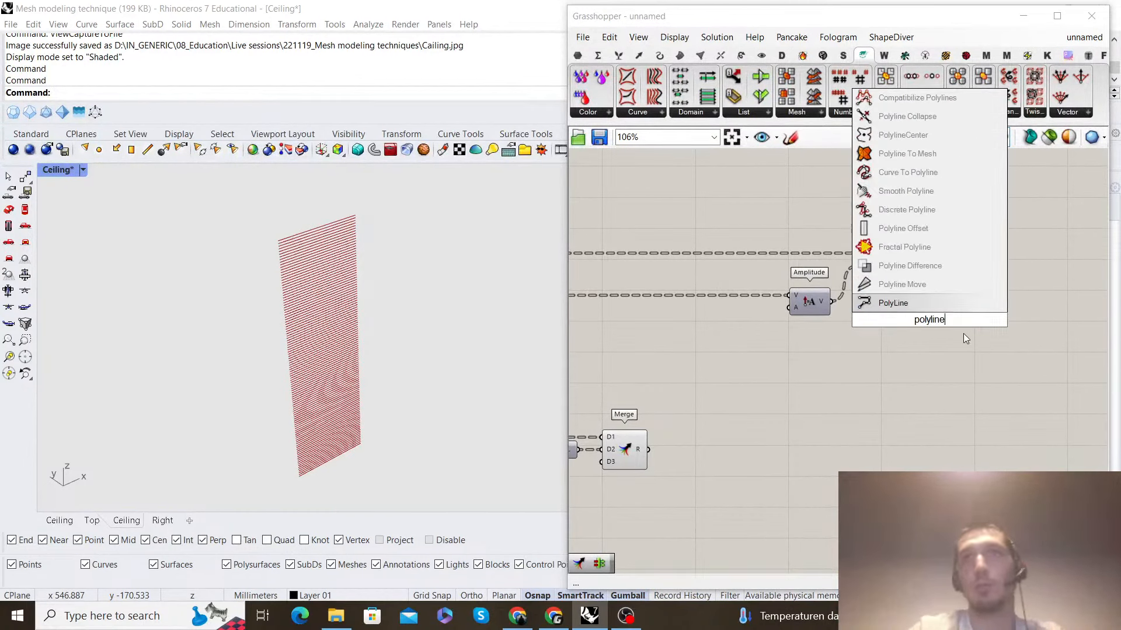
pyautogui.press('Return')
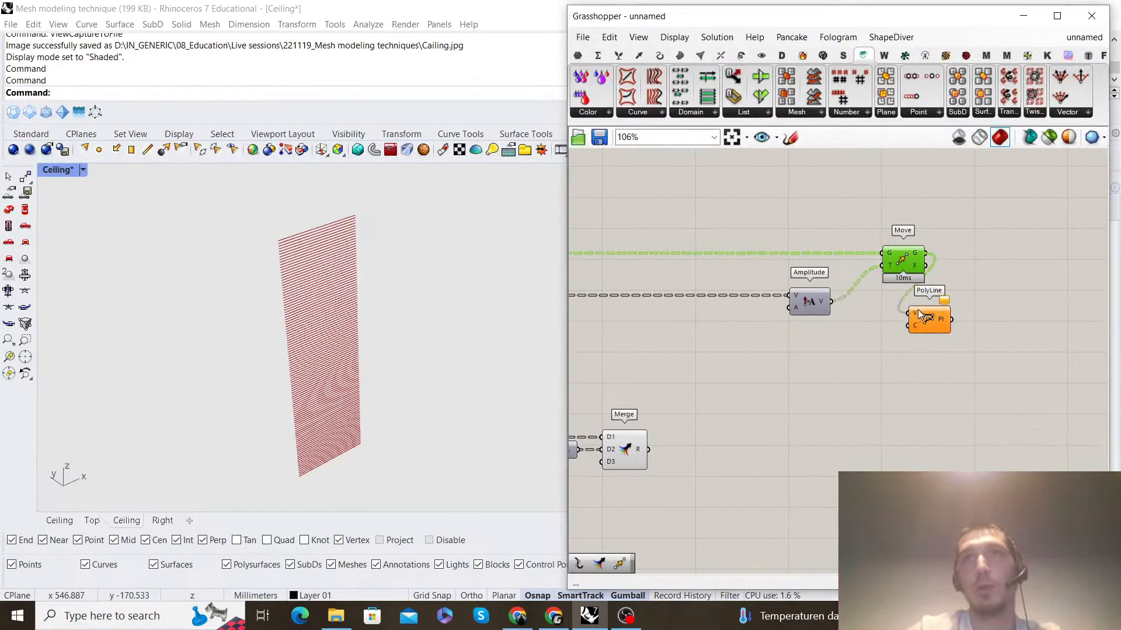
pyautogui.moveTo(920, 315); pyautogui.dragTo(995, 268)
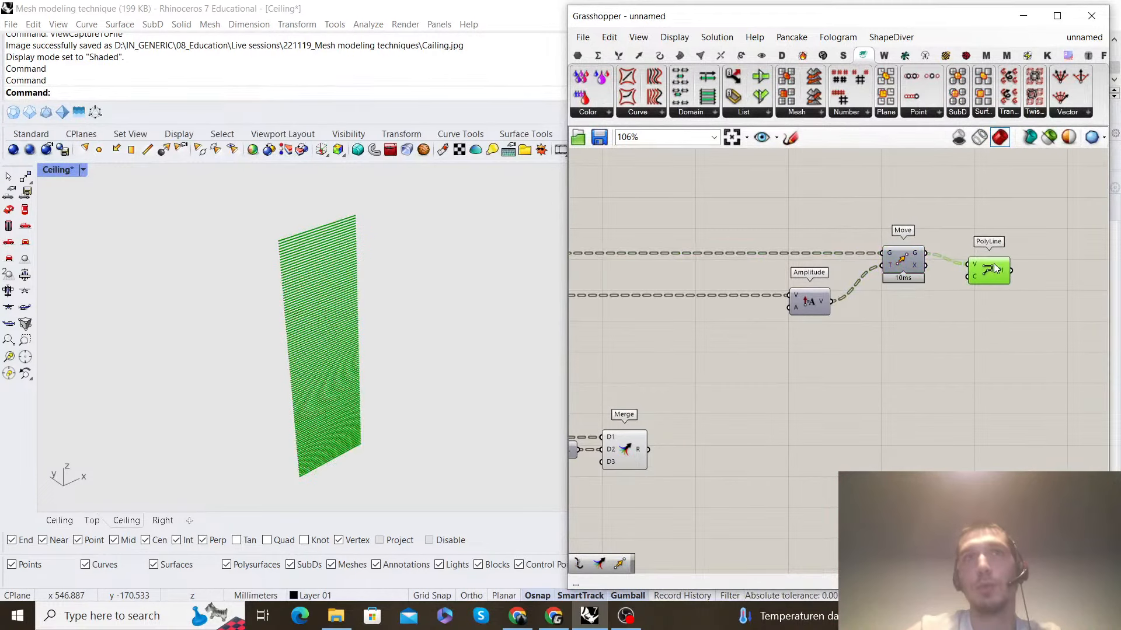
pyautogui.click(979, 315)
# Feed the Merge result into Amplitude's A input and inspect the displaced polylines in the Rhino viewport
pyautogui.scroll(-2, 861, 383)
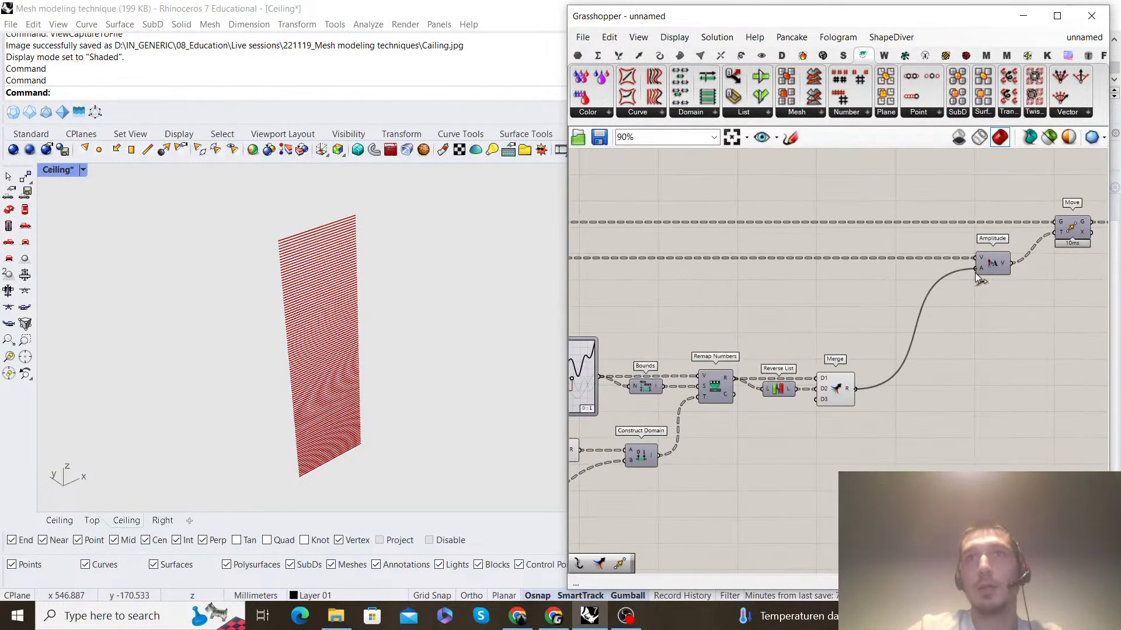
pyautogui.moveTo(977, 279); pyautogui.dragTo(979, 280)
pyautogui.moveTo(325, 343); pyautogui.dragTo(417, 392, button='right')
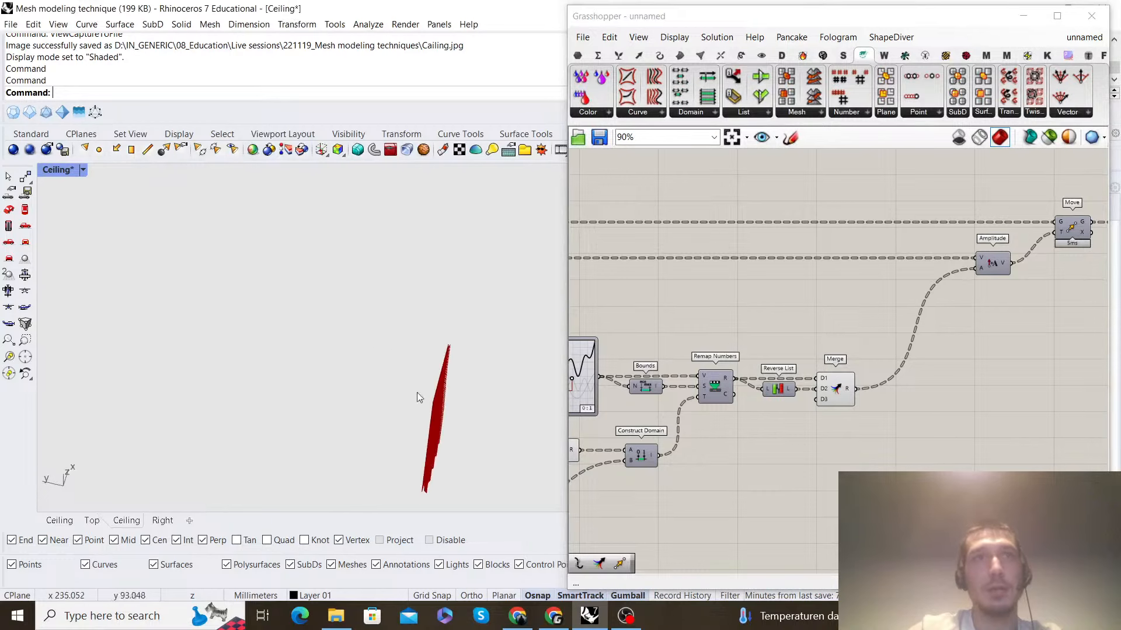
pyautogui.scroll(5, 443, 464)
pyautogui.moveTo(443, 464); pyautogui.dragTo(405, 335, button='right')
pyautogui.scroll(-7, 957, 315)
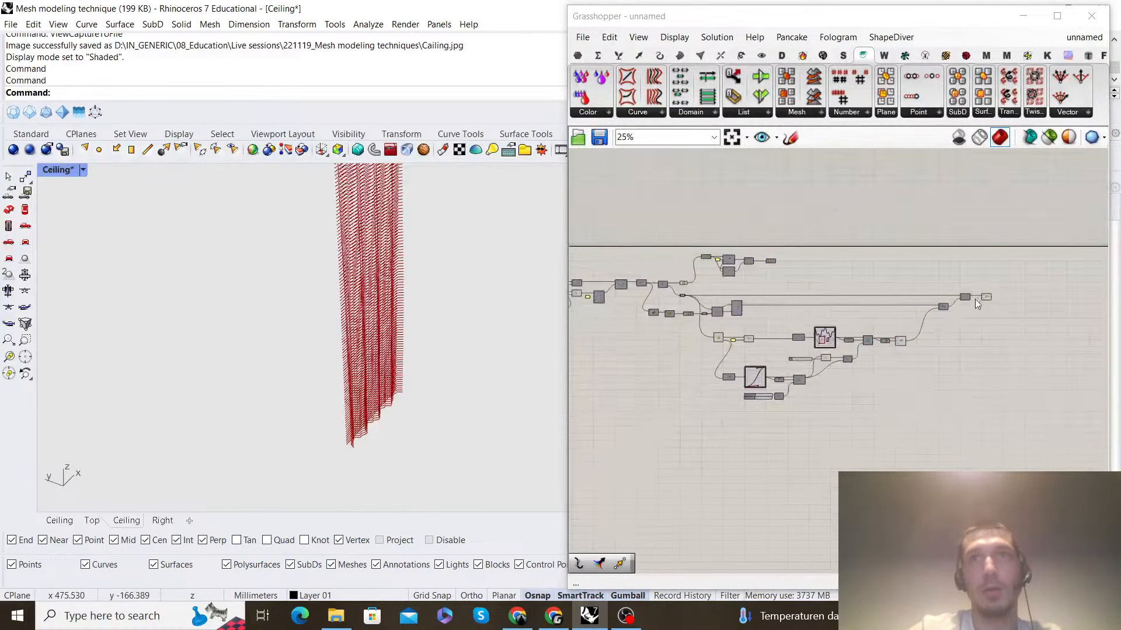
# Turn off the preview of the Curve component that follows Explode
pyautogui.moveTo(974, 298); pyautogui.dragTo(1004, 331, button='right')
pyautogui.scroll(5, 714, 321)
pyautogui.moveTo(713, 321); pyautogui.dragTo(815, 332, button='right')
pyautogui.click(811, 315)
pyautogui.rightClick(778, 271)
pyautogui.click(796, 289)
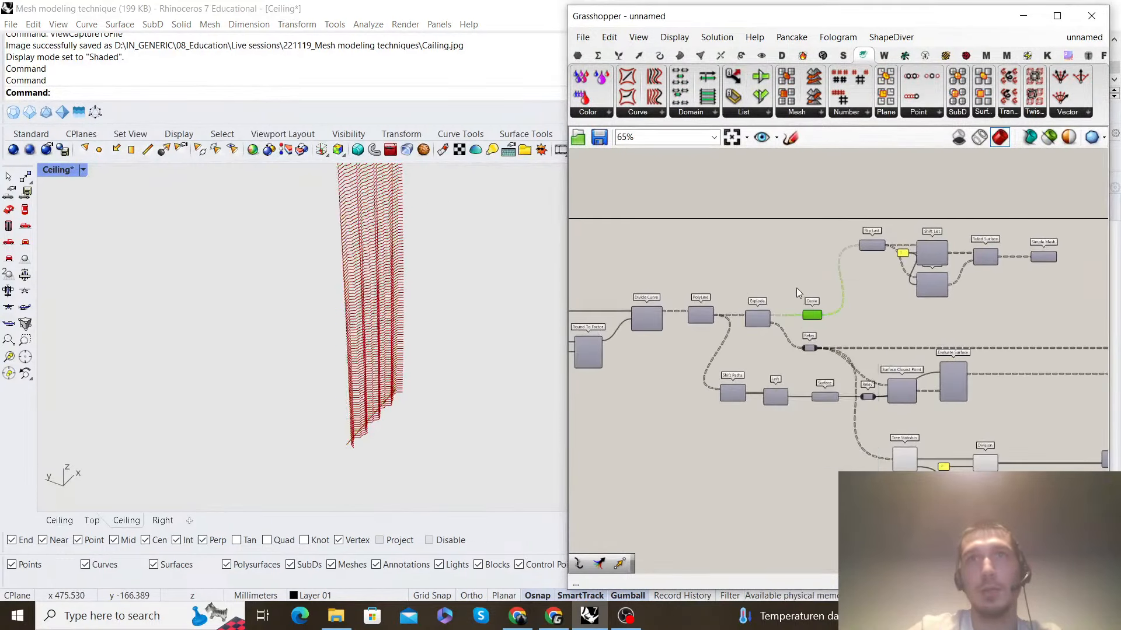
pyautogui.scroll(-5, 390, 332)
pyautogui.moveTo(390, 333); pyautogui.dragTo(338, 378, button='right')
pyautogui.scroll(5, 338, 378)
pyautogui.scroll(-6, 853, 382)
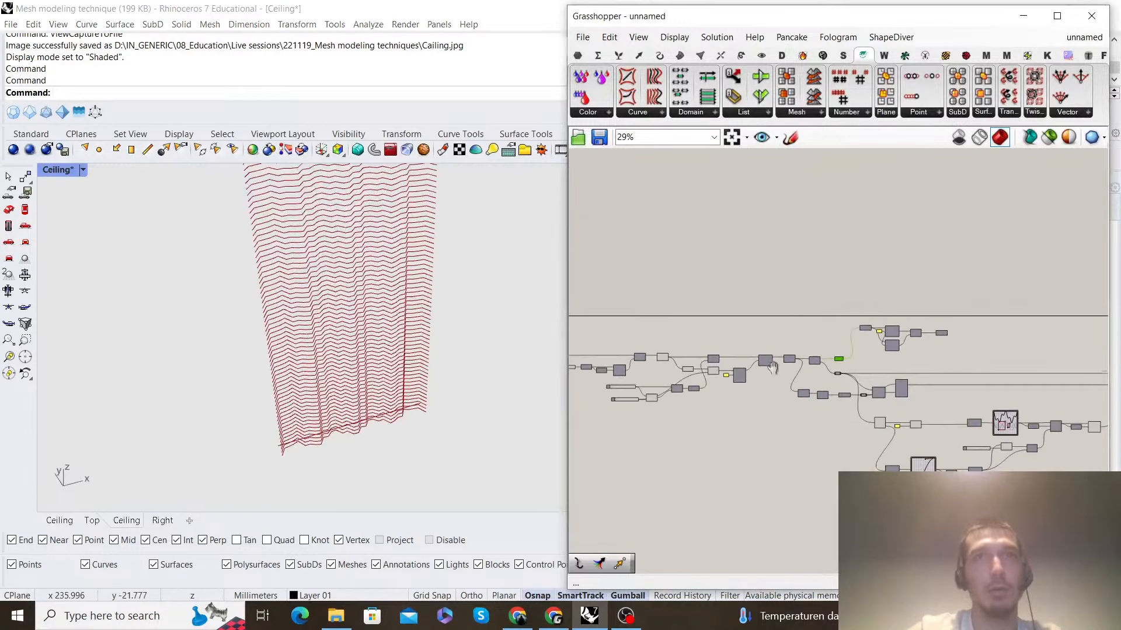
# Turn off the preview of the upstream components before Divide Curve and inspect the remaining wavy polylines
pyautogui.scroll(6, 738, 380)
pyautogui.moveTo(738, 380); pyautogui.dragTo(868, 405, button='right')
pyautogui.moveTo(918, 473); pyautogui.dragTo(686, 265)
pyautogui.rightClick(686, 266)
pyautogui.click(723, 289)
pyautogui.scroll(-6, 421, 363)
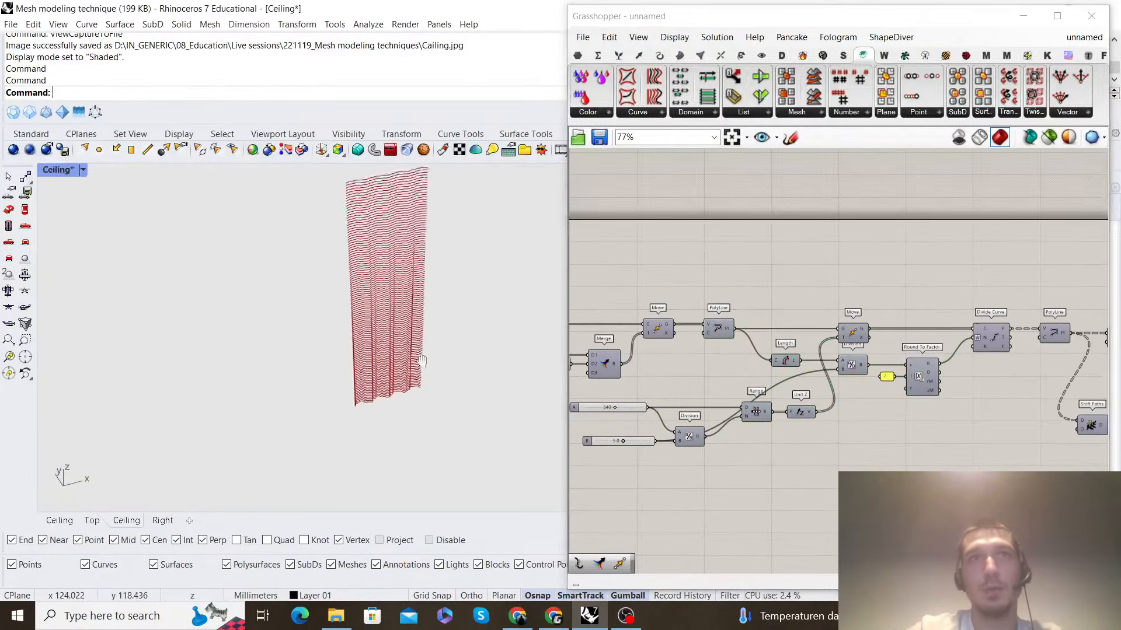
pyautogui.moveTo(422, 363); pyautogui.dragTo(458, 375, button='right')
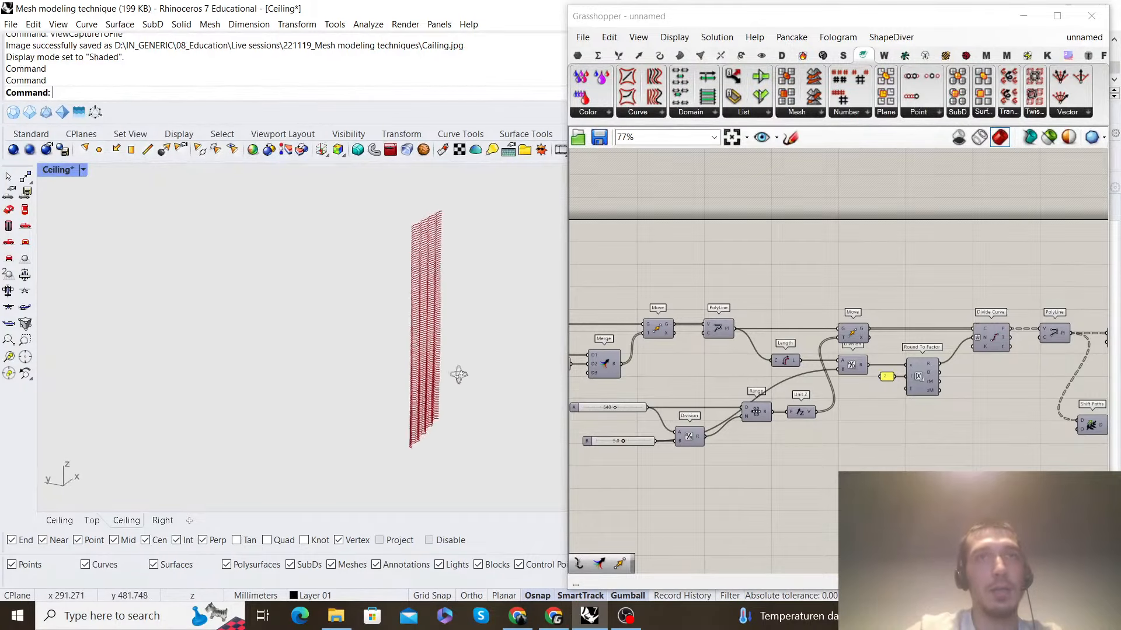
# Raise the Domain start slider to 50 and inspect the amplitude of the wavy polylines
pyautogui.scroll(8, 429, 427)
pyautogui.moveTo(430, 426); pyautogui.dragTo(392, 246, button='right')
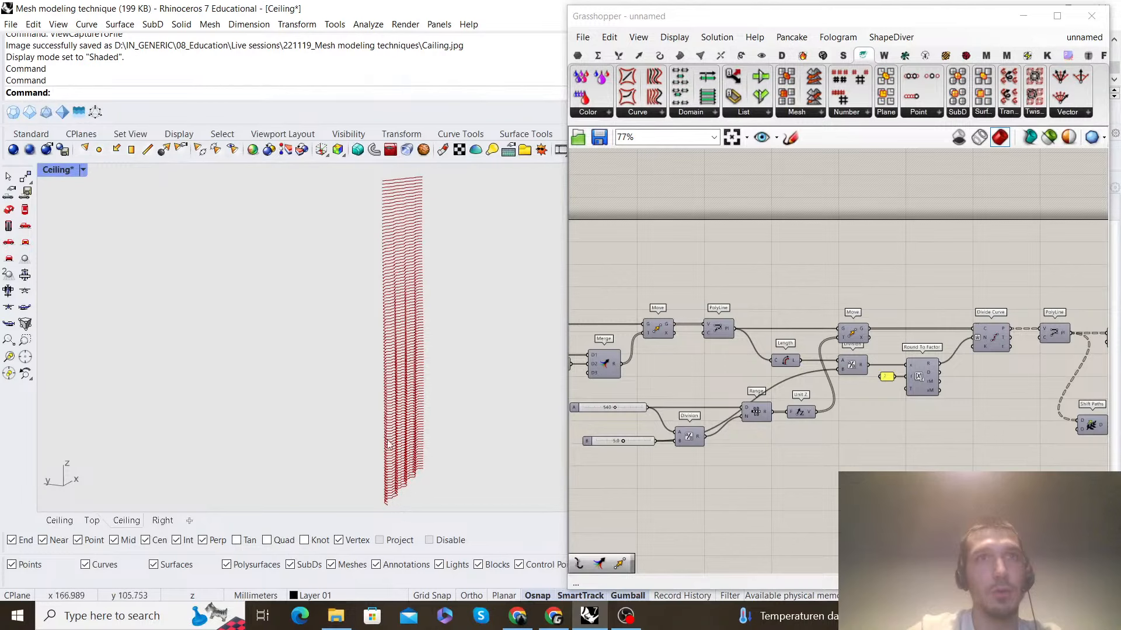
pyautogui.moveTo(389, 445); pyautogui.dragTo(388, 350, button='right')
pyautogui.scroll(-5, 735, 345)
pyautogui.scroll(10, 883, 384)
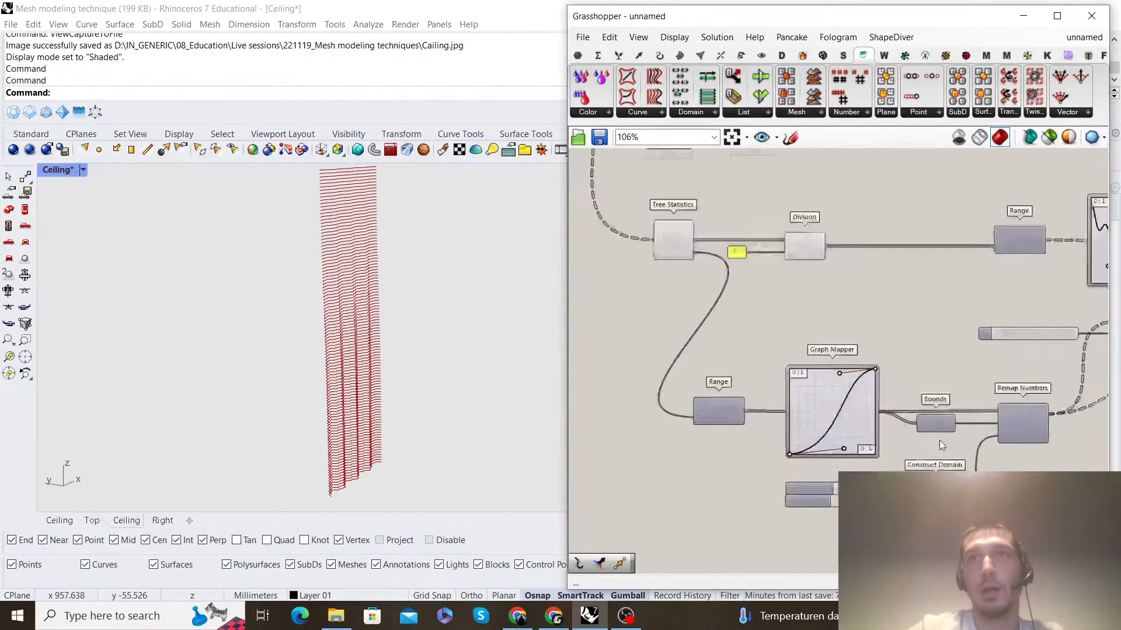
pyautogui.moveTo(749, 439); pyautogui.dragTo(804, 450)
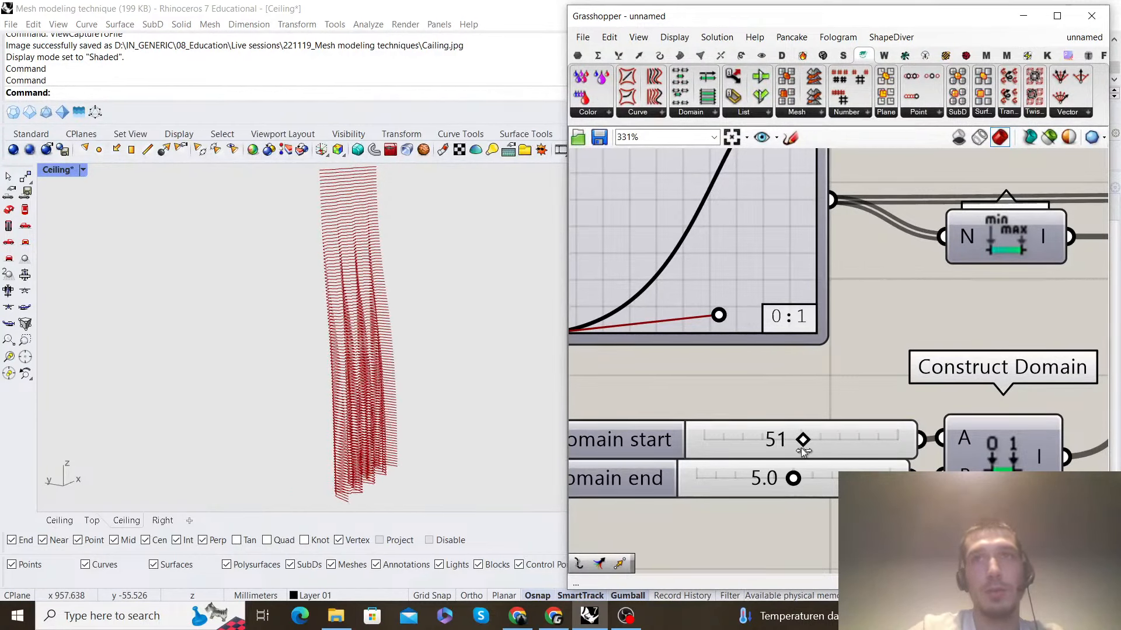
pyautogui.scroll(-7, 432, 389)
pyautogui.moveTo(430, 388)
pyautogui.mouseDown(button='right')
pyautogui.moveTo(474, 359)
pyautogui.moveTo(399, 408)
pyautogui.moveTo(280, 390)
pyautogui.moveTo(443, 386)
pyautogui.moveTo(413, 385)
pyautogui.mouseUp(button='right')
pyautogui.scroll(-5, 879, 314)
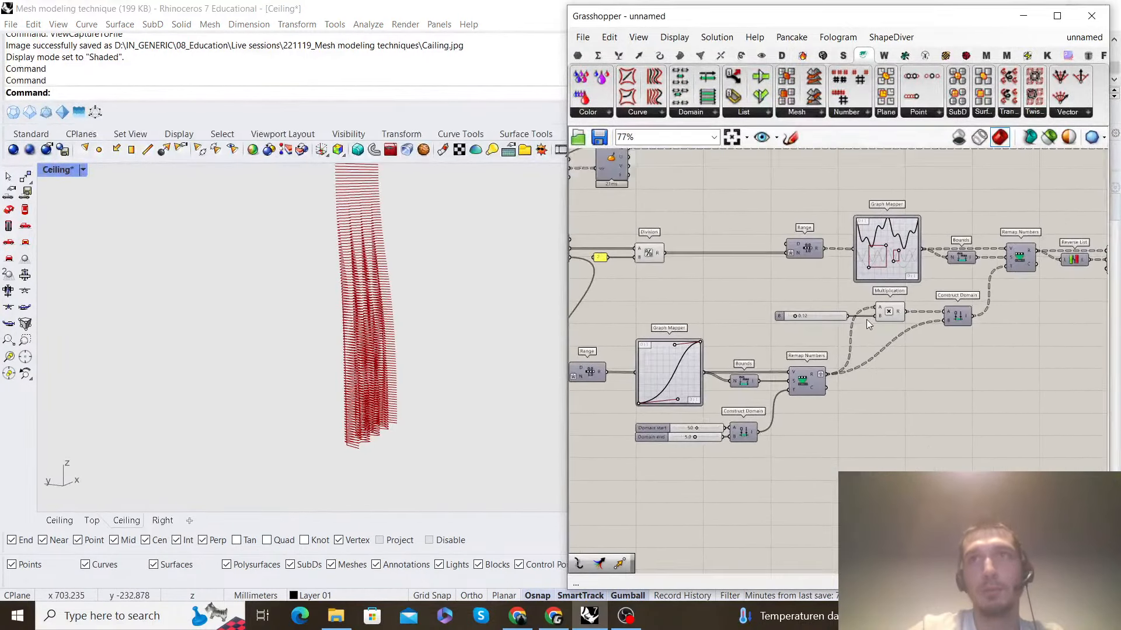
# Set the Multiplication's B slider to 0.60 and inspect the polylines from several angles
pyautogui.scroll(4, 695, 344)
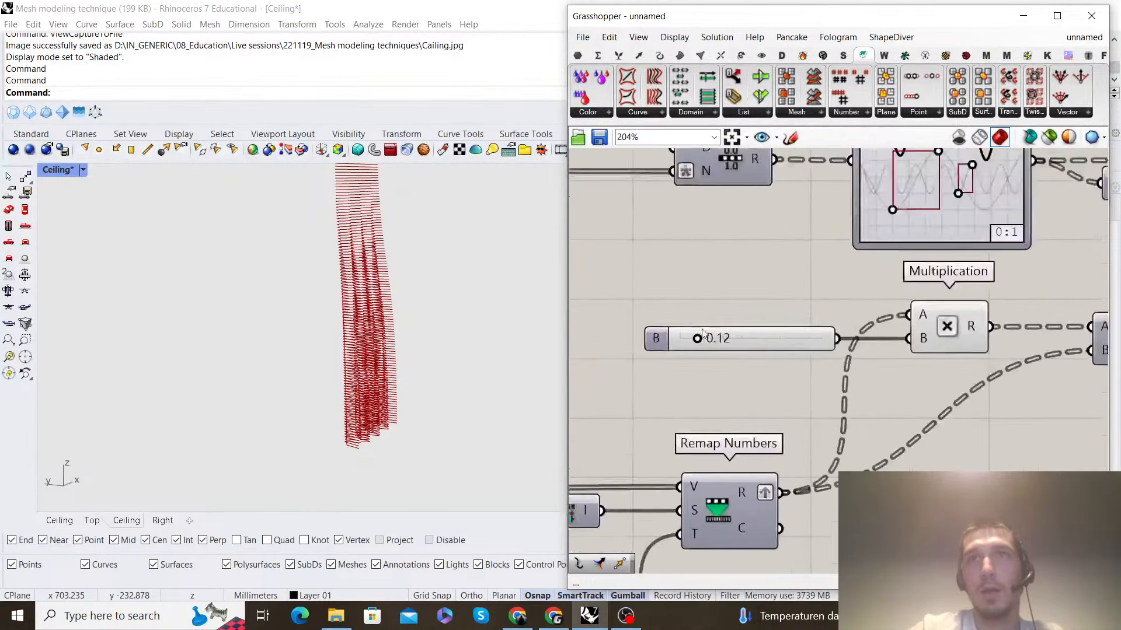
pyautogui.moveTo(722, 349); pyautogui.dragTo(770, 352)
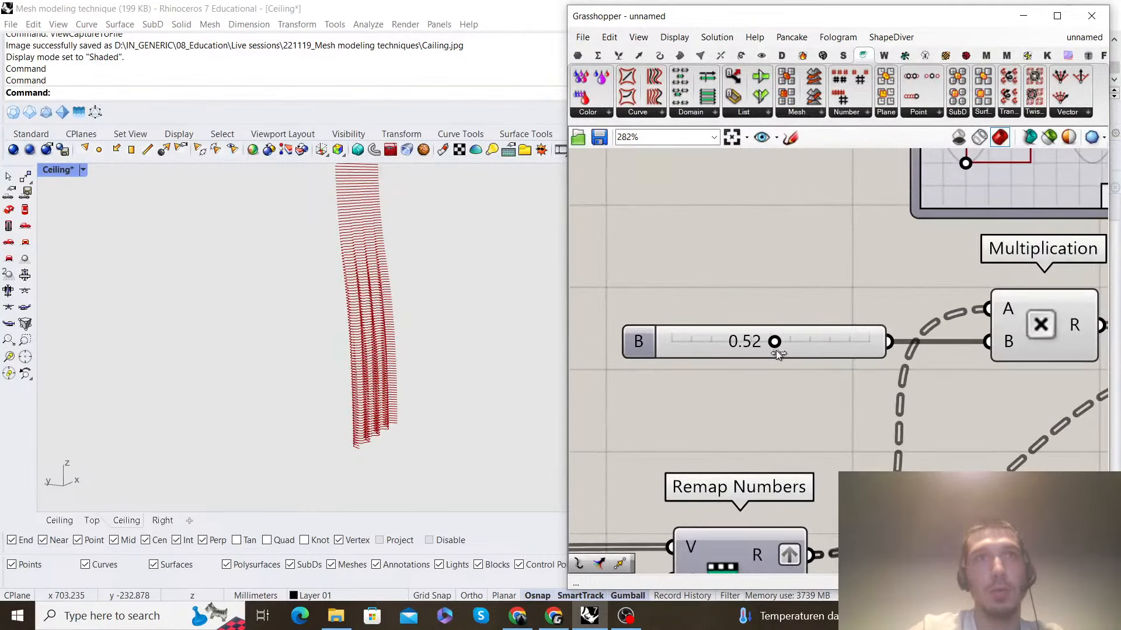
pyautogui.moveTo(345, 348); pyautogui.dragTo(525, 341, button='right')
pyautogui.moveTo(777, 345); pyautogui.dragTo(795, 347)
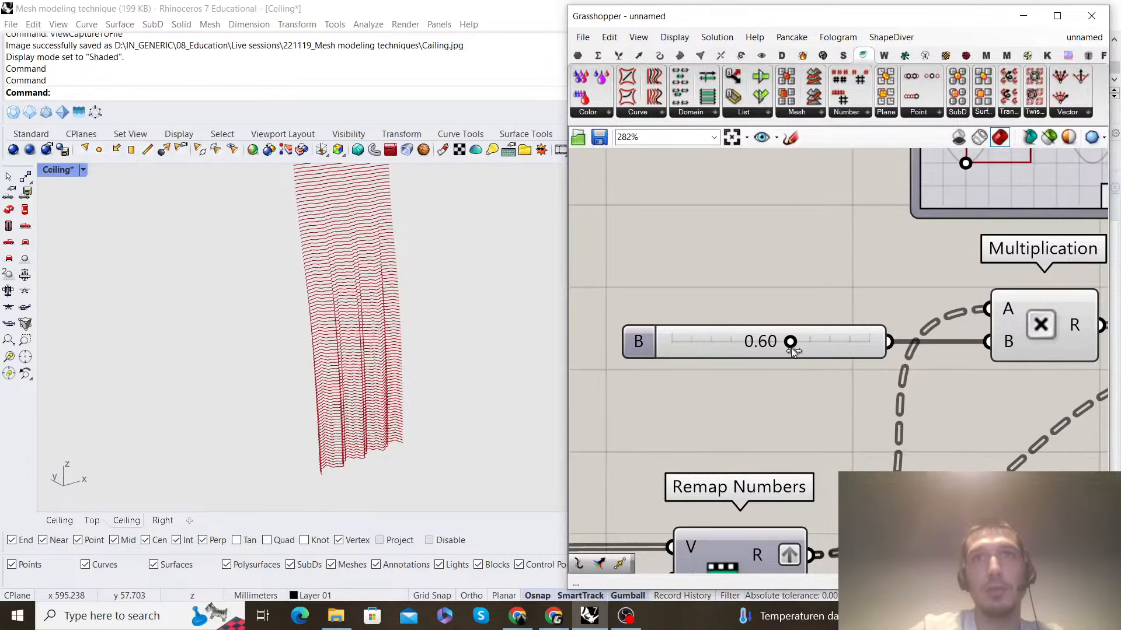
pyautogui.moveTo(308, 375); pyautogui.dragTo(410, 394, button='right')
pyautogui.moveTo(368, 242); pyautogui.dragTo(394, 317, button='right')
pyautogui.moveTo(394, 317); pyautogui.dragTo(448, 356, button='right')
pyautogui.keyDown('shift'); pyautogui.moveTo(448, 356); pyautogui.dragTo(310, 209, button='right'); pyautogui.keyUp('shift')
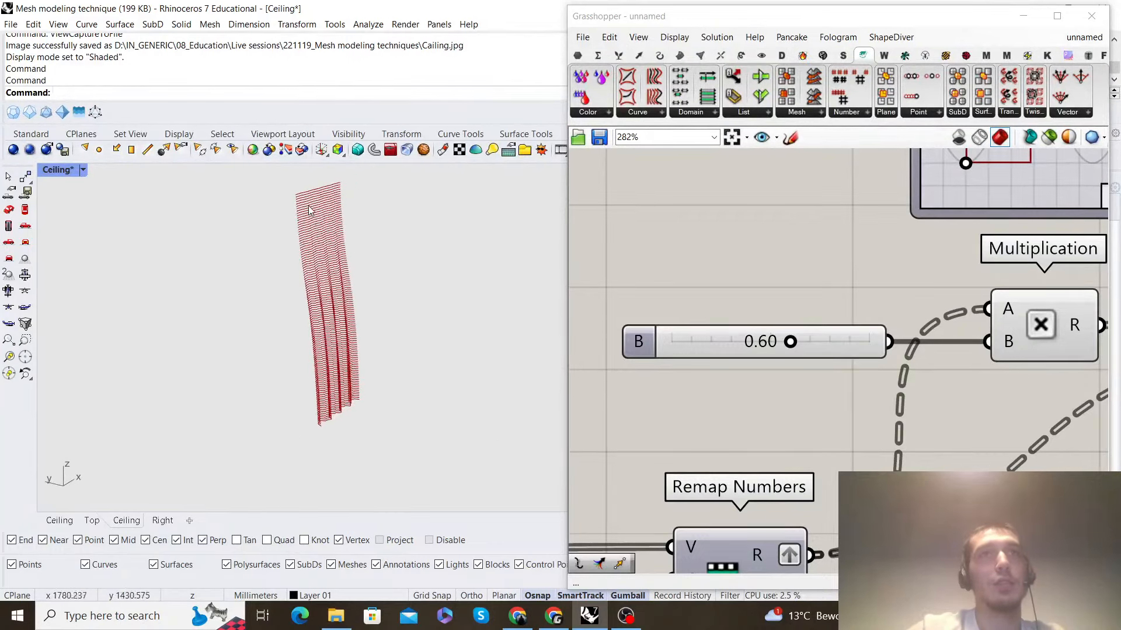
pyautogui.moveTo(358, 419); pyautogui.dragTo(357, 358, button='right')
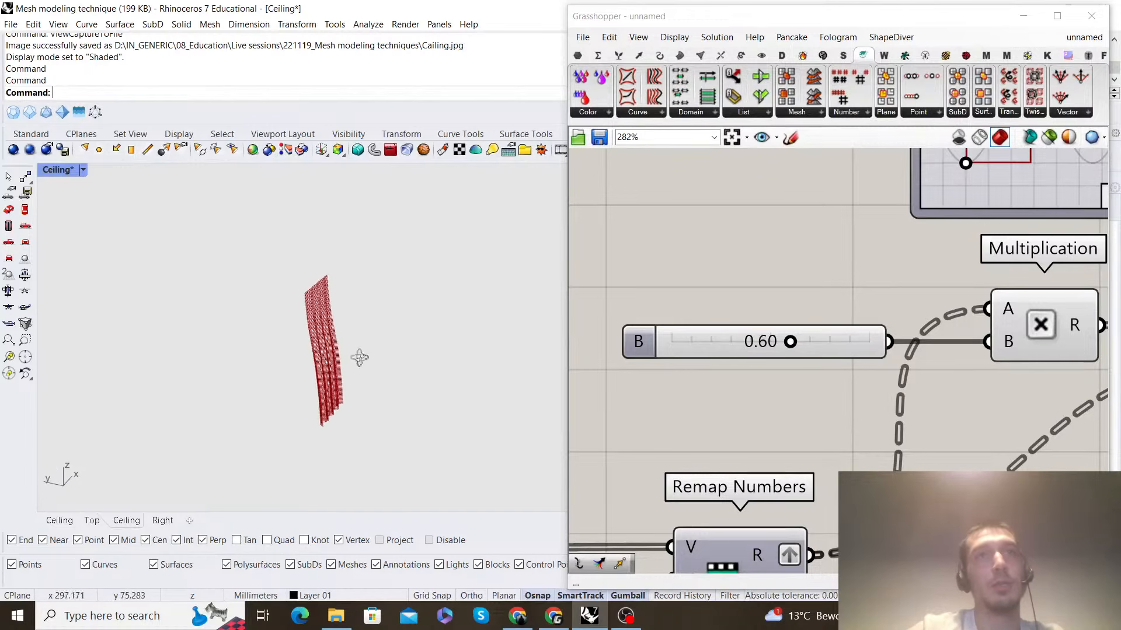
pyautogui.scroll(-4, 874, 330)
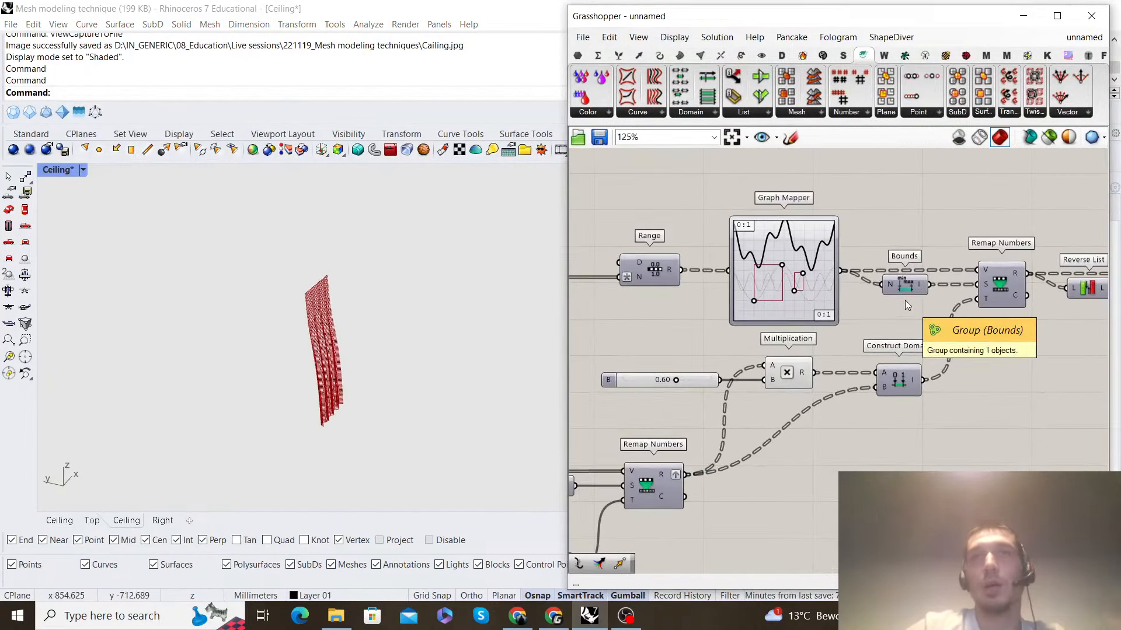
# Shift Range and the wavy Graph Mapper away from Bounds and insert a Relay on the mapper's output wires
pyautogui.scroll(-1, 856, 288)
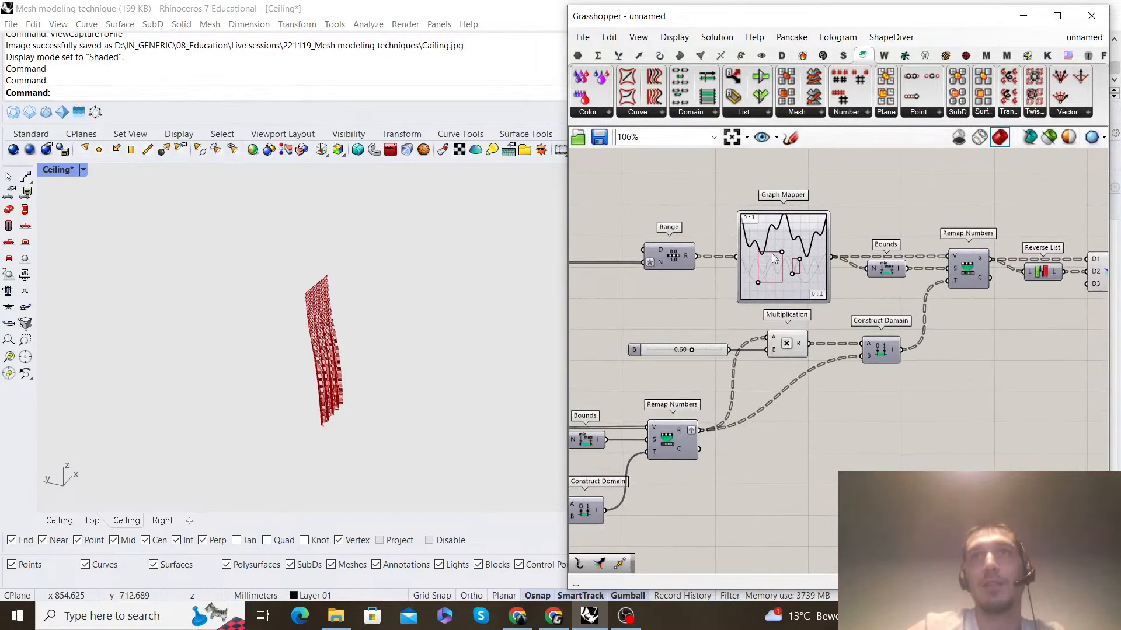
pyautogui.moveTo(789, 223); pyautogui.dragTo(889, 224, button='right')
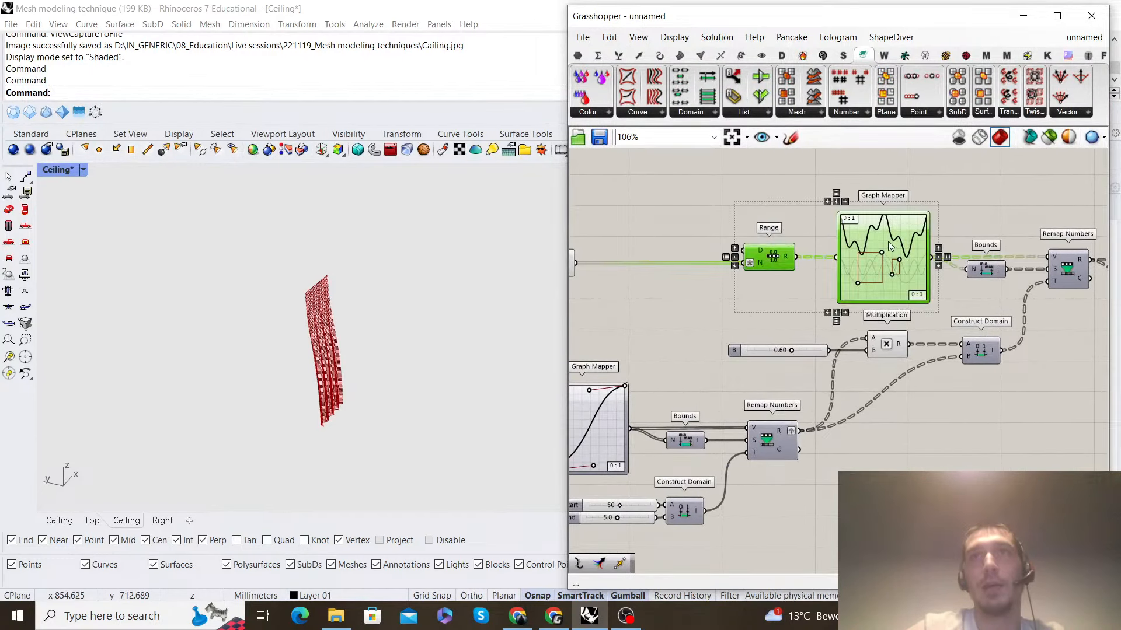
pyautogui.moveTo(890, 245); pyautogui.dragTo(773, 245)
pyautogui.scroll(3, 820, 263)
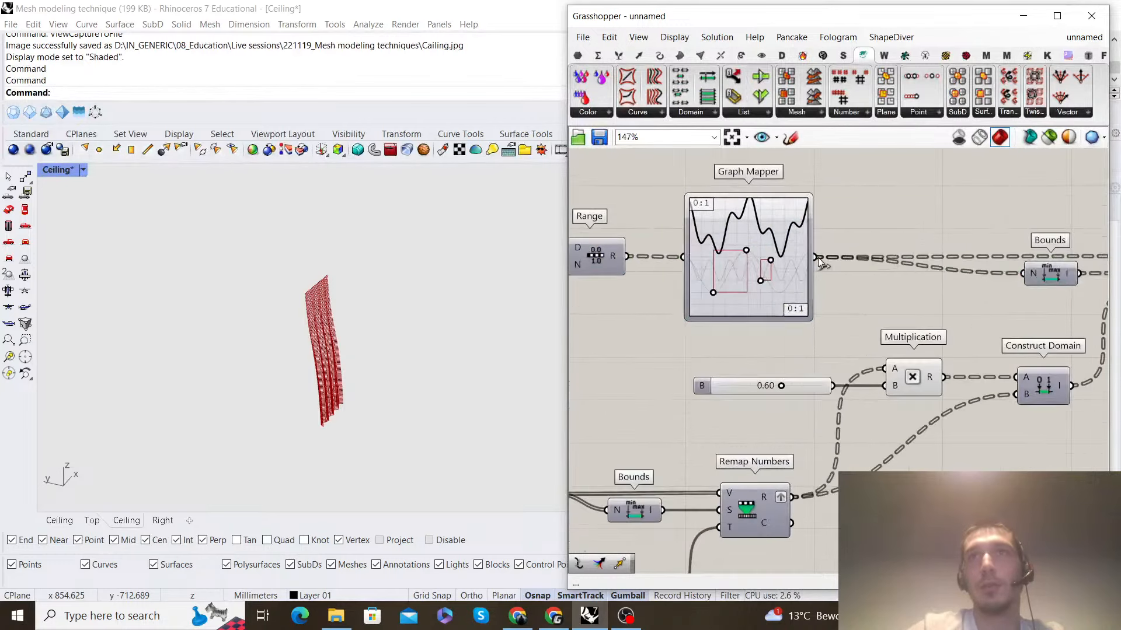
pyautogui.doubleClick(853, 257)
pyautogui.scroll(-1, 845, 233)
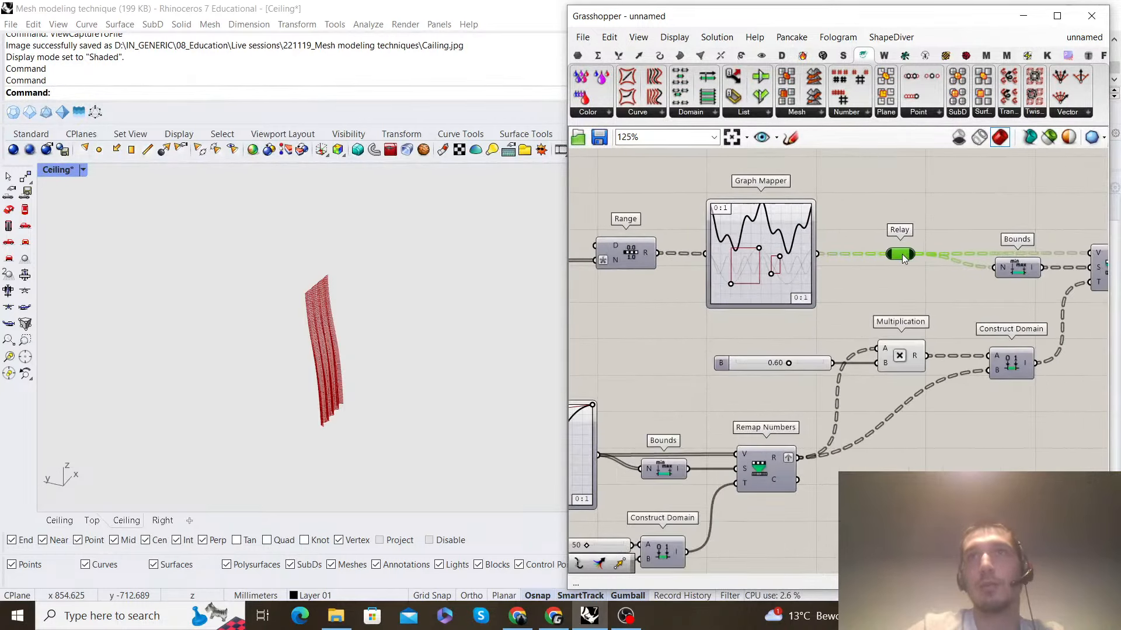
pyautogui.click(936, 214)
# Rearrange Construct Domain, Multiplication and the B slider beside the lower Remap Numbers component
pyautogui.scroll(-3, 936, 216)
pyautogui.moveTo(957, 220); pyautogui.dragTo(915, 240, button='right')
pyautogui.scroll(3, 963, 353)
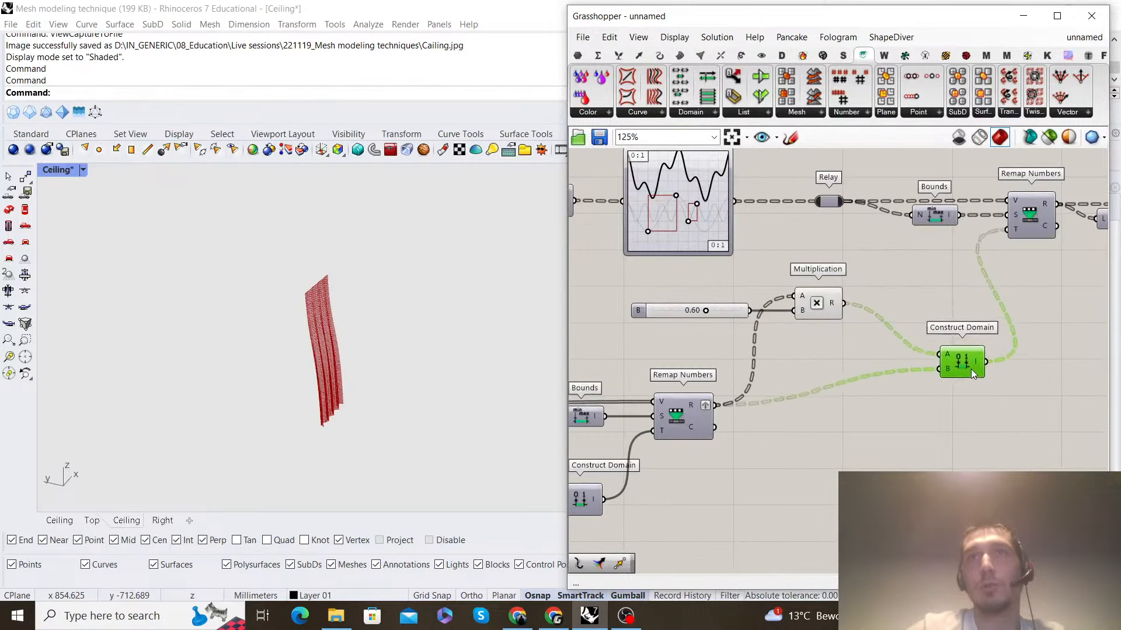
pyautogui.moveTo(988, 402); pyautogui.dragTo(984, 409)
pyautogui.moveTo(818, 311); pyautogui.dragTo(843, 339)
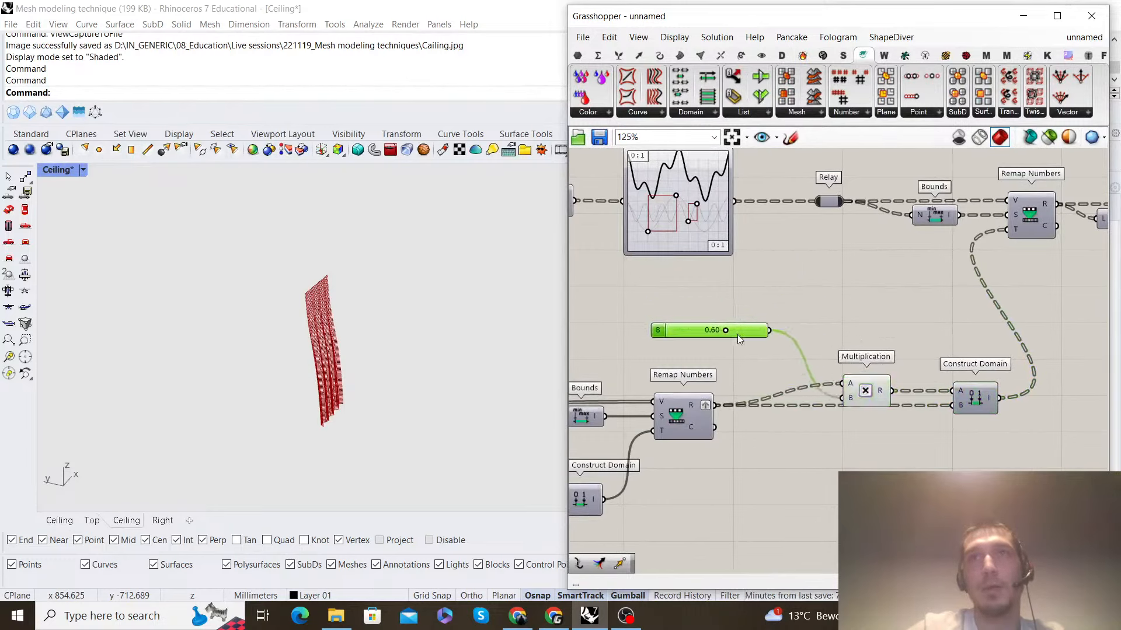
pyautogui.moveTo(729, 308); pyautogui.dragTo(793, 345, button='right')
pyautogui.scroll(-5, 770, 309)
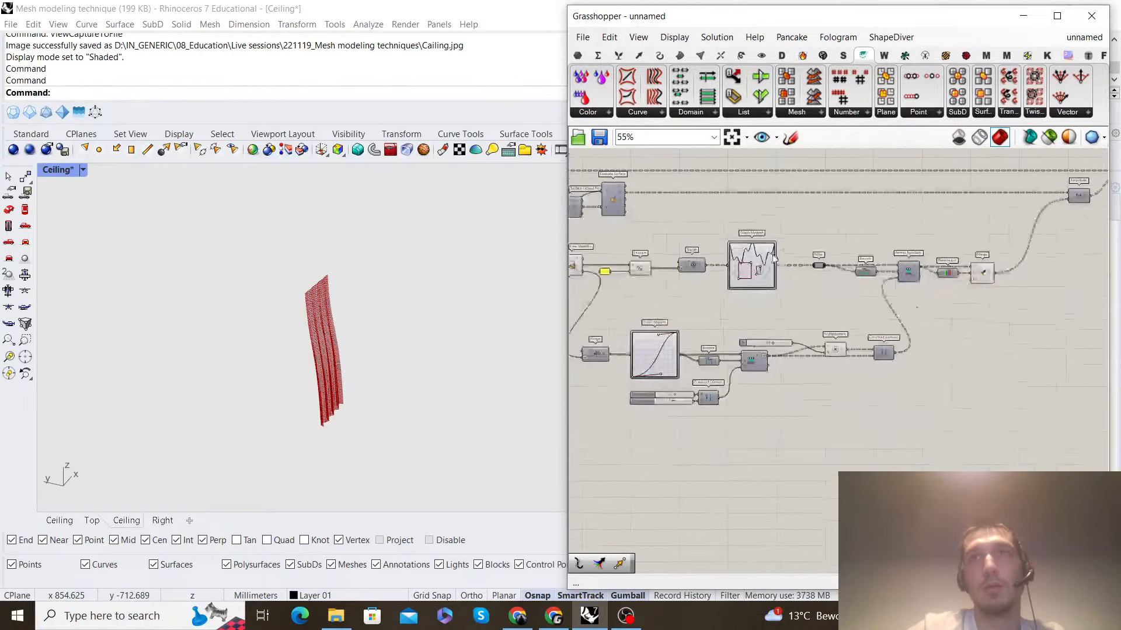
# Move the components from the Relay through Merge farther from the wavy Graph Mapper to make room
pyautogui.moveTo(765, 270); pyautogui.dragTo(831, 306, button='right')
pyautogui.scroll(4, 832, 307)
pyautogui.scroll(-3, 934, 338)
pyautogui.moveTo(963, 333); pyautogui.dragTo(763, 323, button='right')
pyautogui.moveTo(977, 346); pyautogui.dragTo(721, 262)
pyautogui.scroll(6, 834, 310)
pyautogui.scroll(-3, 849, 320)
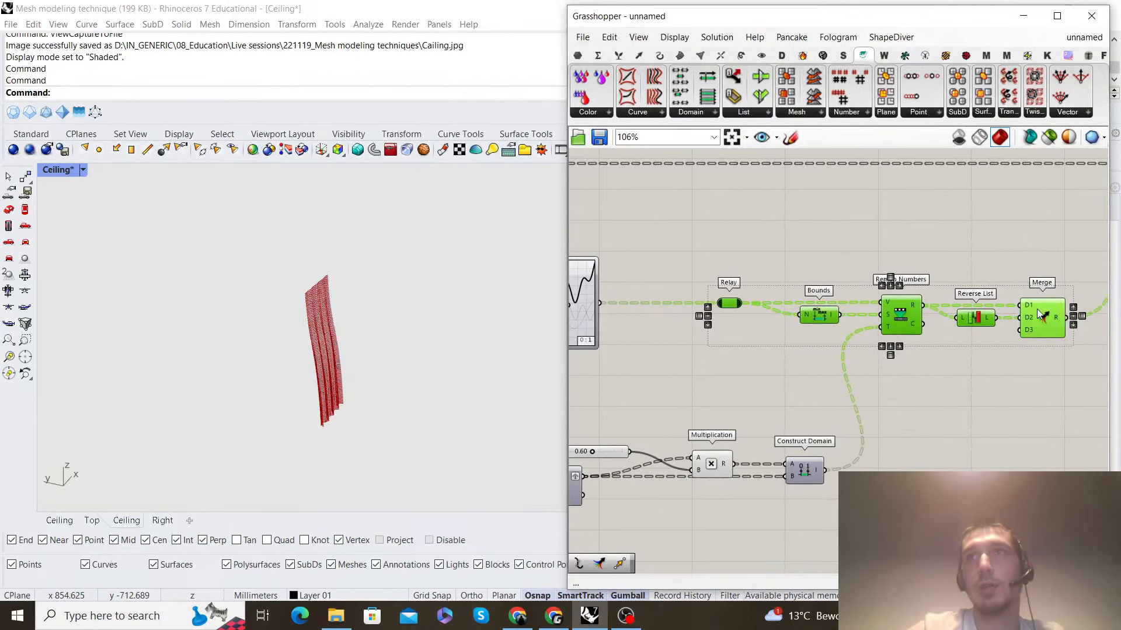
pyautogui.scroll(2, 711, 380)
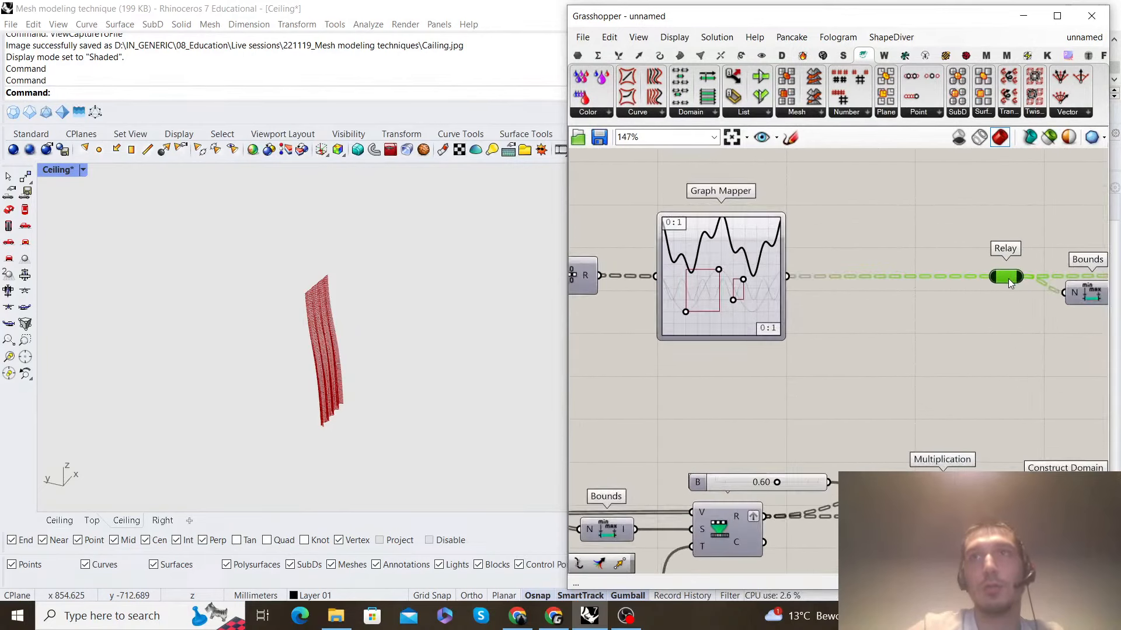
# Add a Multiplication component after the wavy Graph Mapper and feed the mapper's output into its A input
pyautogui.doubleClick(864, 347)
pyautogui.write('multiplica')
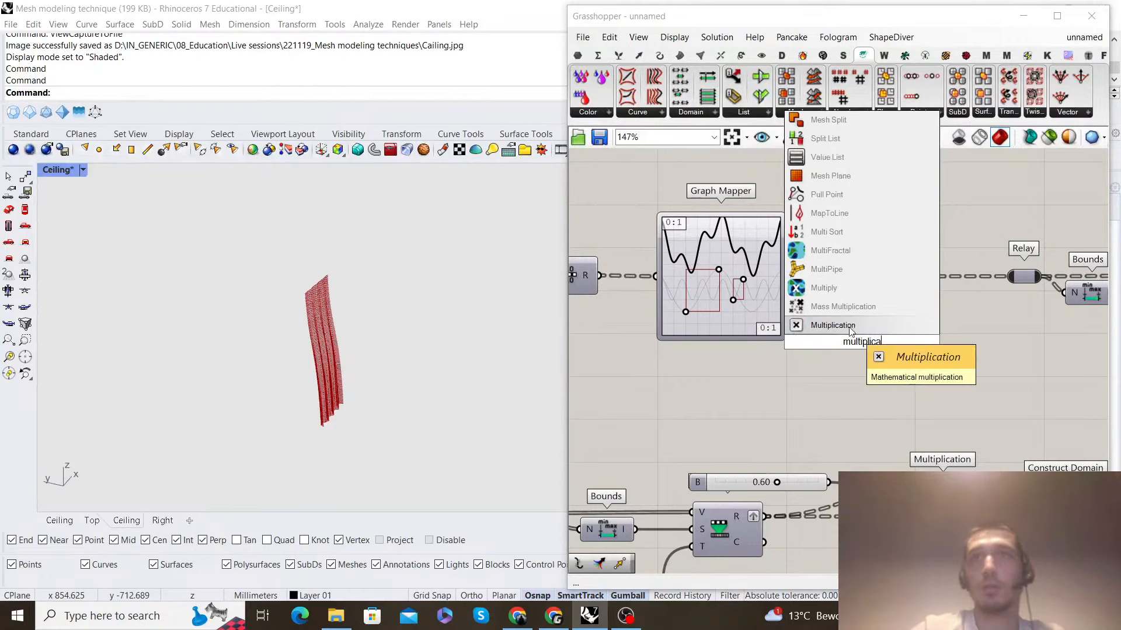
pyautogui.click(828, 325)
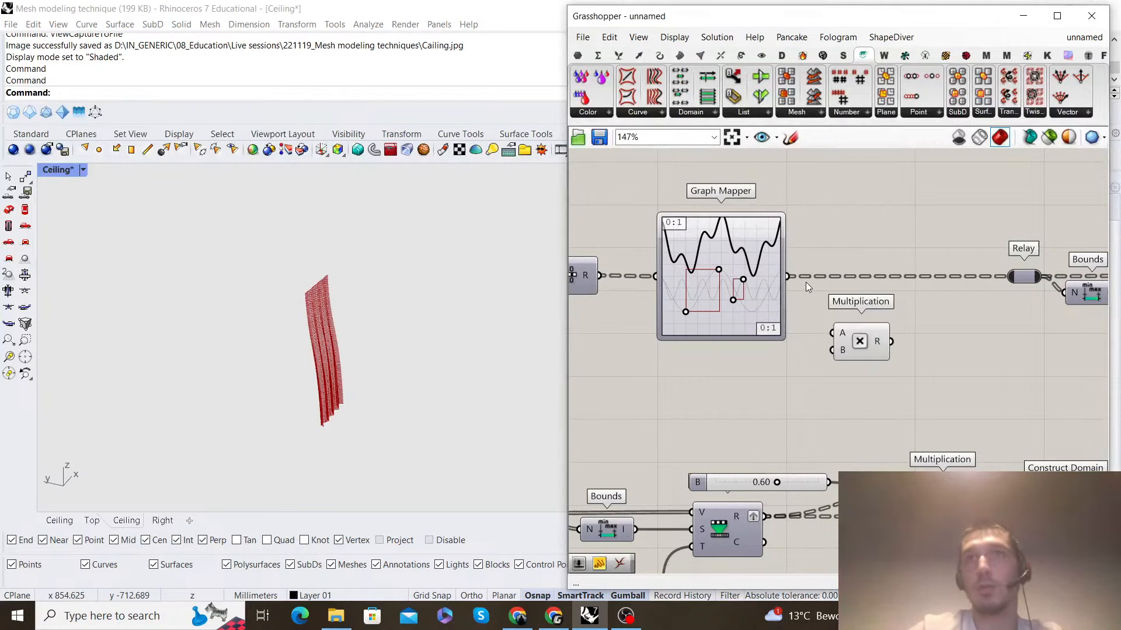
pyautogui.moveTo(880, 280); pyautogui.dragTo(917, 265, button='right')
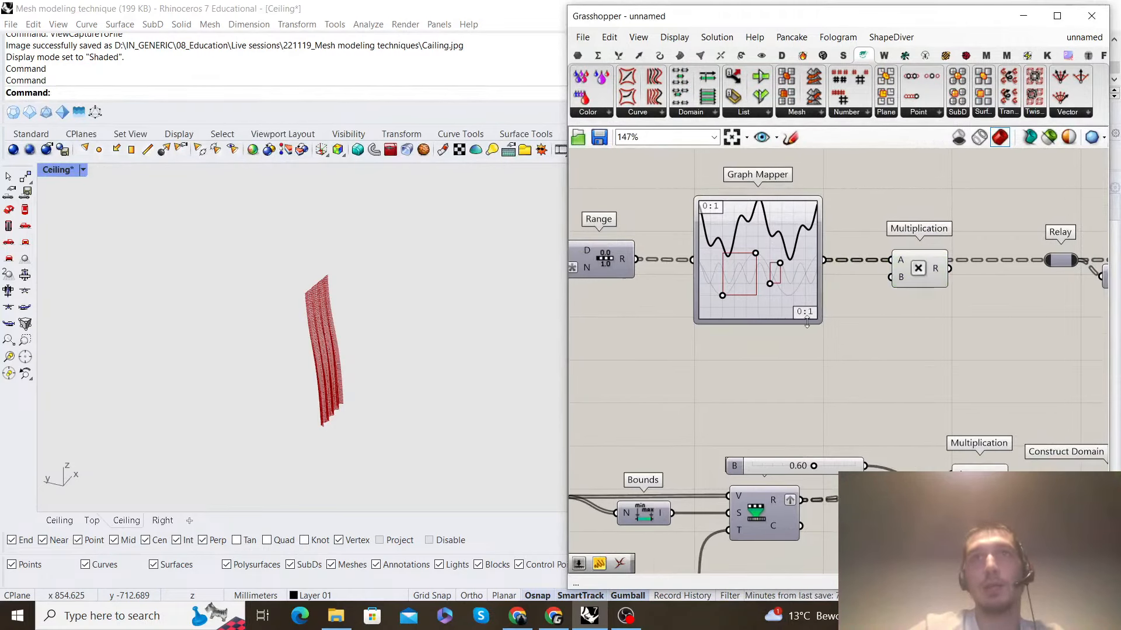
# Duplicate the wavy Graph Mapper below the original, set its graph type to Bezier and feed it into the Multiplication's B input
pyautogui.moveTo(690, 297); pyautogui.dragTo(788, 435)
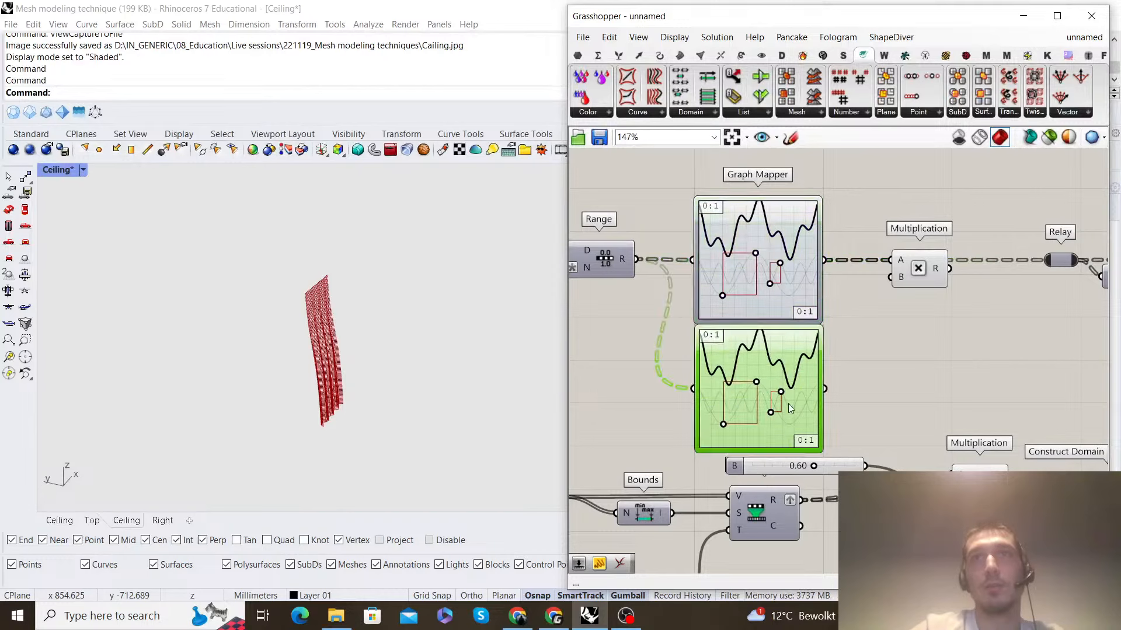
pyautogui.rightClick(788, 436)
pyautogui.moveTo(863, 572)
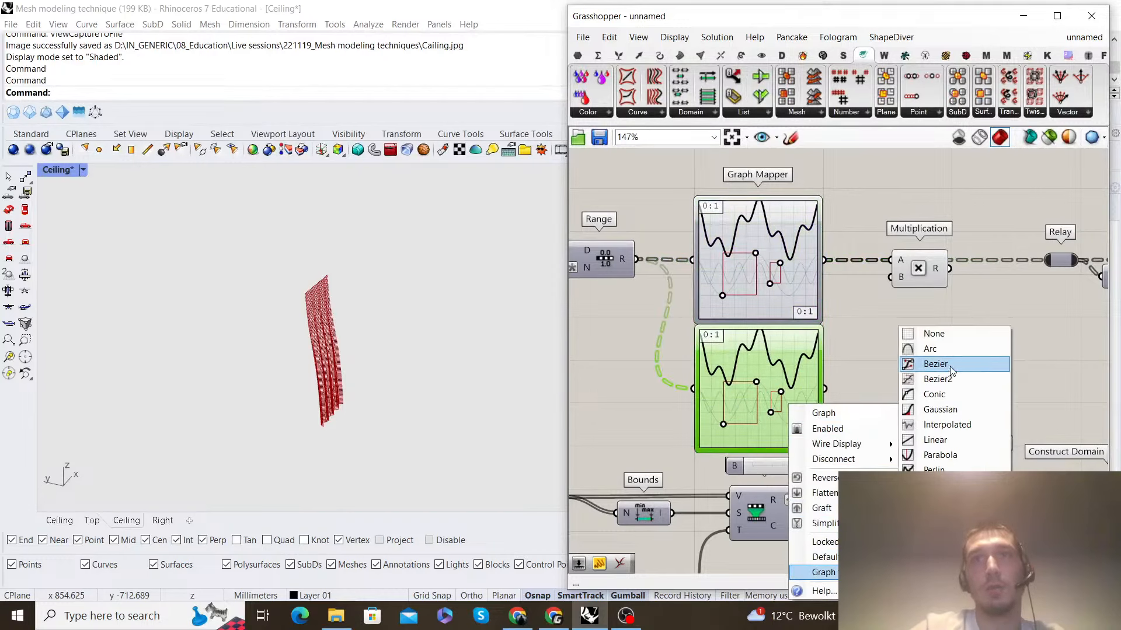
pyautogui.click(950, 366)
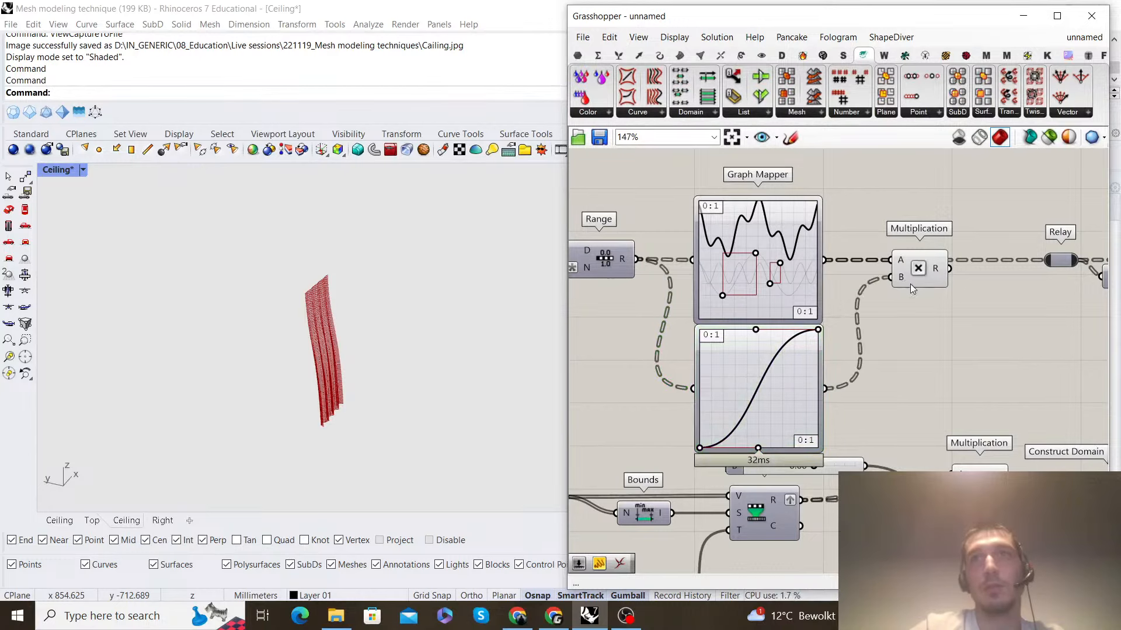
# Feed the new Multiplication's result into the Relay and inspect the changed polylines
pyautogui.moveTo(909, 284); pyautogui.dragTo(798, 298, button='right')
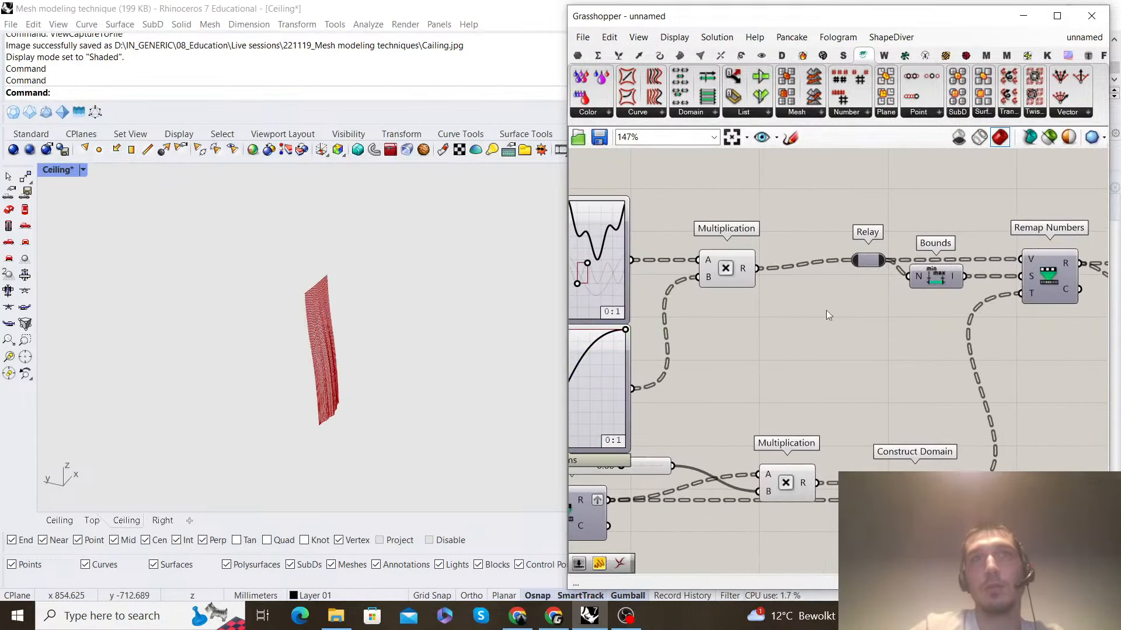
pyautogui.moveTo(277, 405); pyautogui.dragTo(326, 356, button='right')
pyautogui.scroll(-3, 333, 350)
# Try a steeper start on the copied Bezier graph by lifting its lower handle along the start edge
pyautogui.moveTo(671, 350); pyautogui.dragTo(876, 268, button='right')
pyautogui.scroll(4, 788, 309)
pyautogui.moveTo(798, 397); pyautogui.dragTo(675, 336)
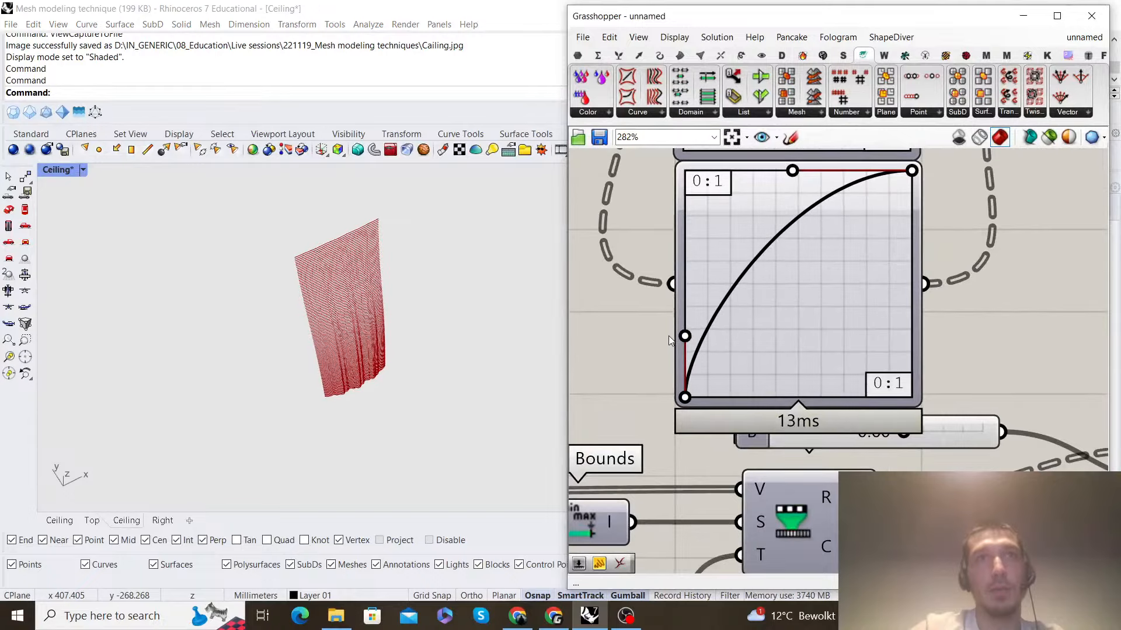
pyautogui.moveTo(304, 327); pyautogui.dragTo(387, 350, button='right')
pyautogui.scroll(8, 379, 381)
# Reshape the copied Bezier graph by pulling its upper handle toward the start and setting its lower handle slightly up the start edge
pyautogui.moveTo(686, 337); pyautogui.dragTo(791, 423)
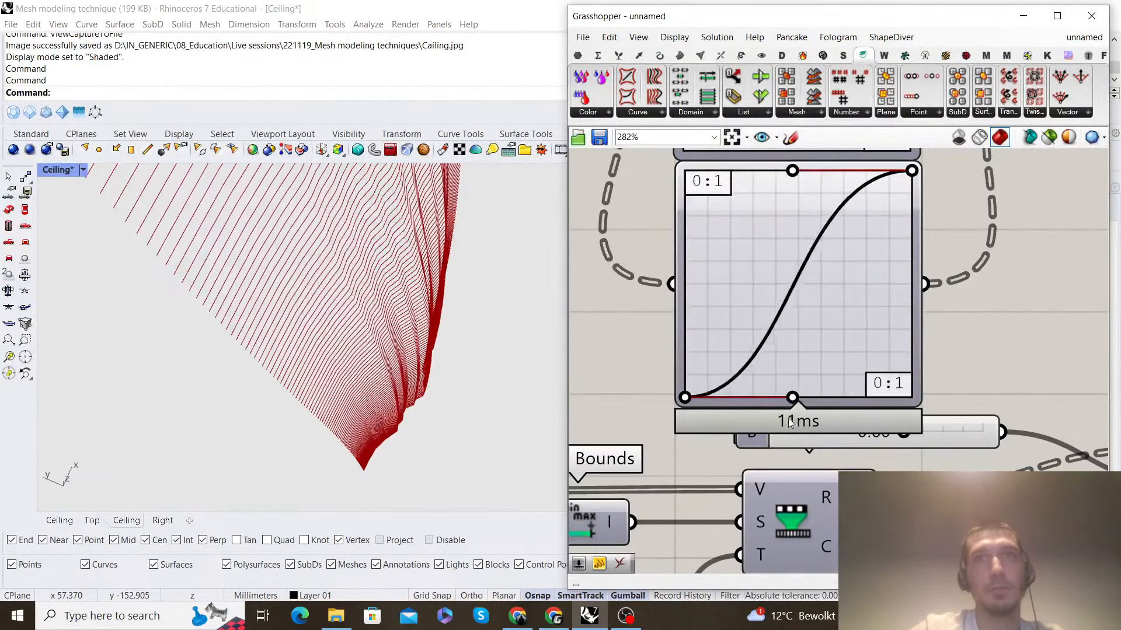
pyautogui.moveTo(778, 179)
pyautogui.mouseDown()
pyautogui.moveTo(737, 172)
pyautogui.moveTo(761, 171)
pyautogui.mouseUp()
pyautogui.moveTo(409, 357); pyautogui.dragTo(390, 323, button='right')
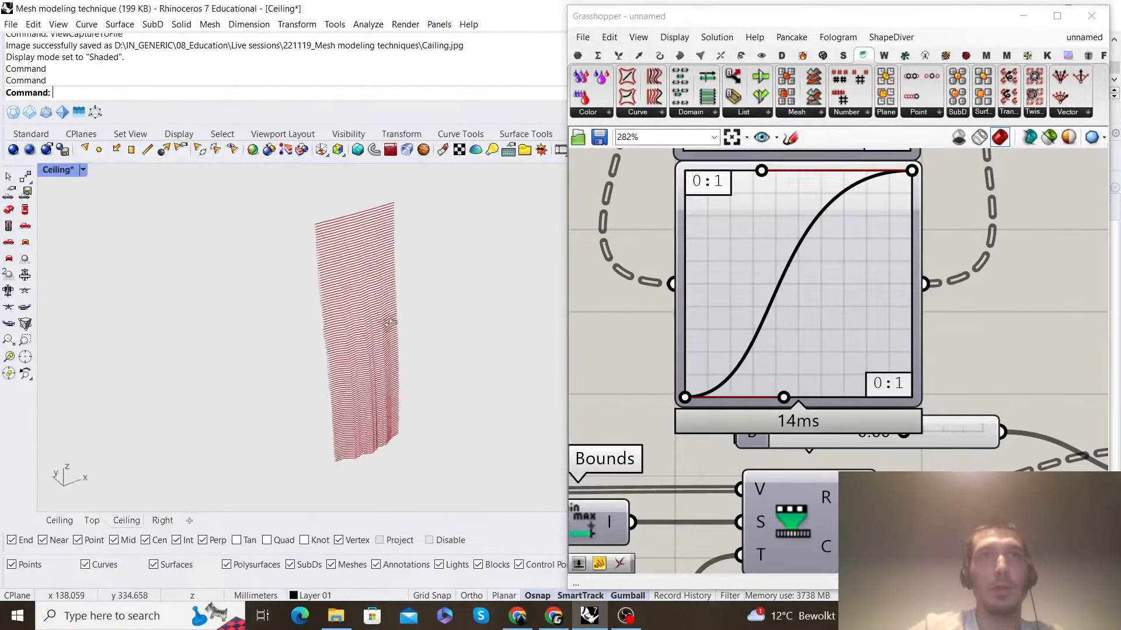
pyautogui.moveTo(793, 399); pyautogui.dragTo(685, 357)
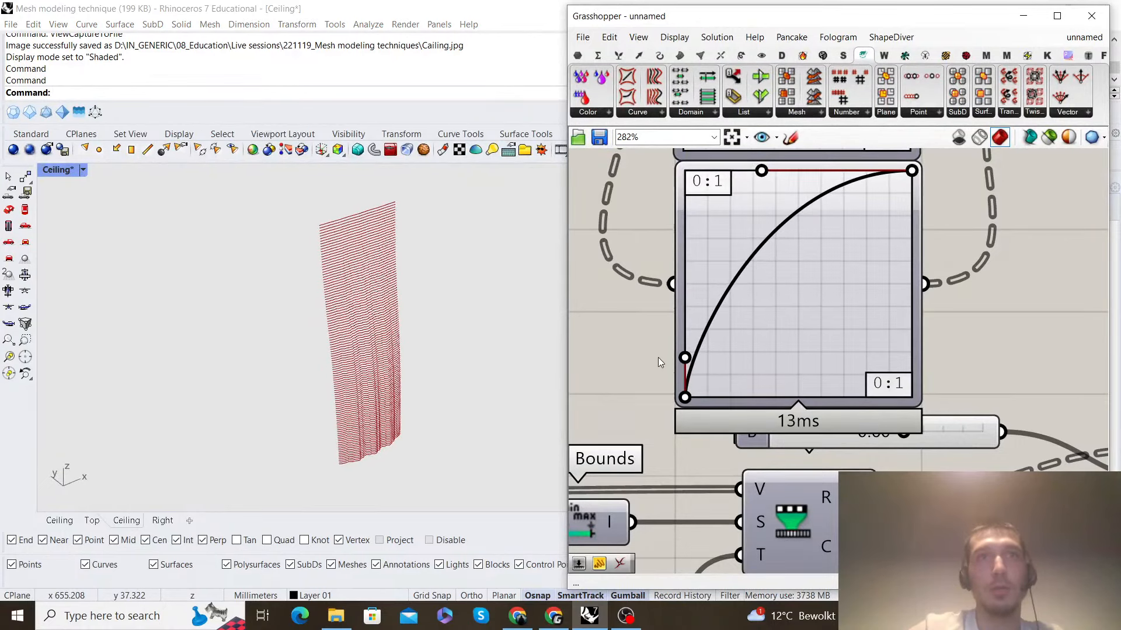
pyautogui.moveTo(379, 385); pyautogui.dragTo(320, 393, button='right')
pyautogui.scroll(-3, 859, 344)
# Select the components from the Relay through Merge to reposition them beside the new Multiplication
pyautogui.scroll(-5, 930, 300)
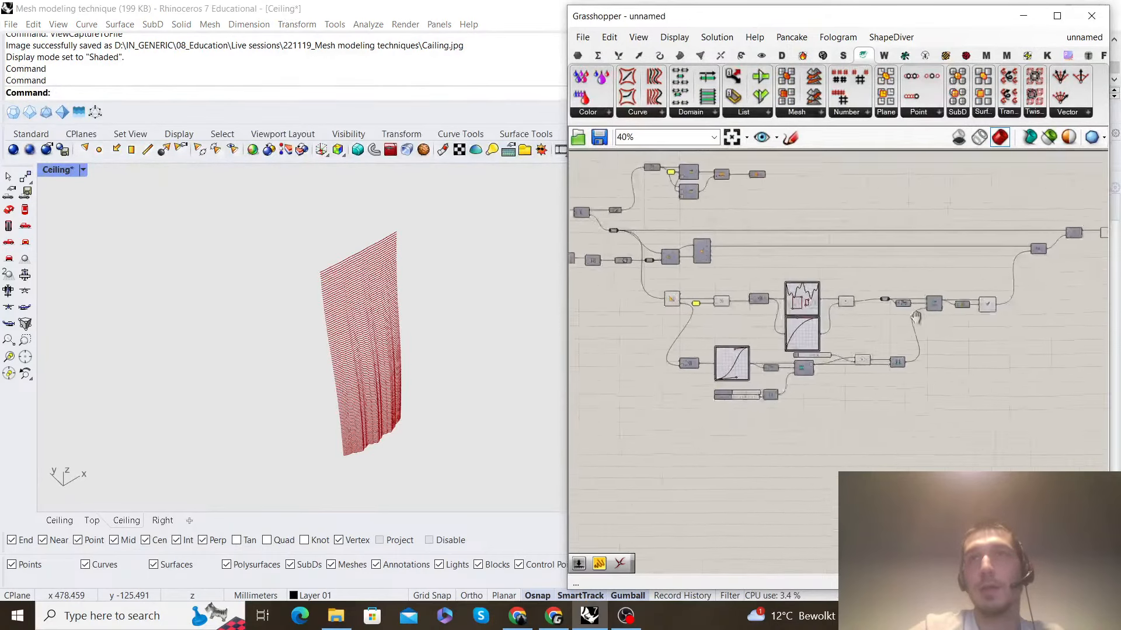
pyautogui.scroll(4, 814, 310)
pyautogui.scroll(-3, 881, 311)
pyautogui.scroll(1, 881, 312)
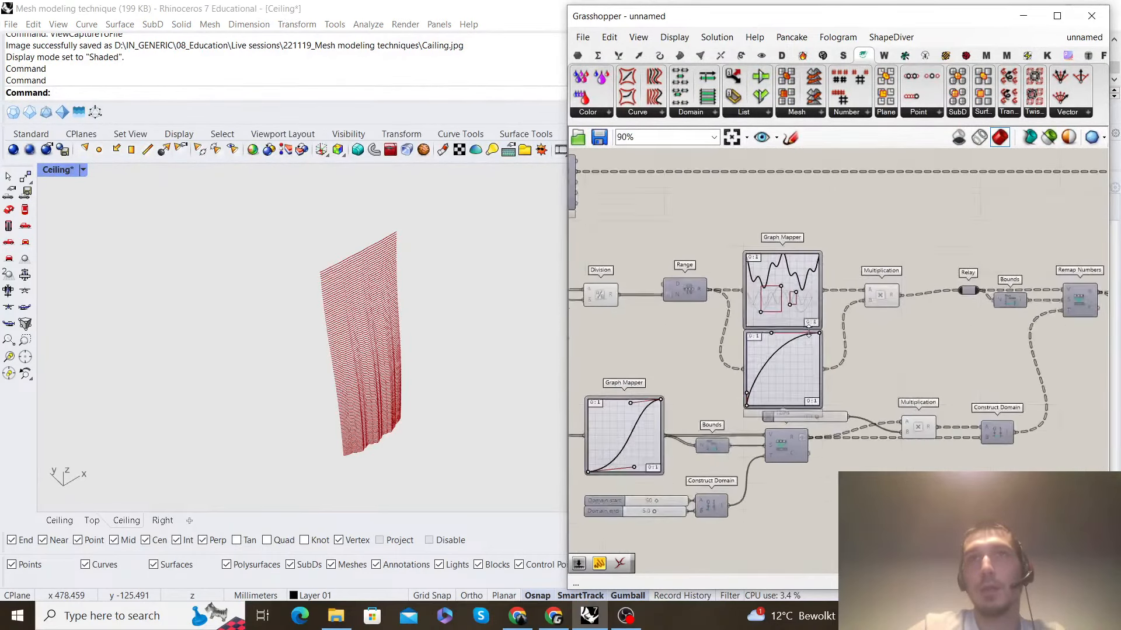
pyautogui.scroll(-2, 915, 335)
pyautogui.moveTo(1027, 328); pyautogui.dragTo(769, 288)
pyautogui.scroll(4, 797, 300)
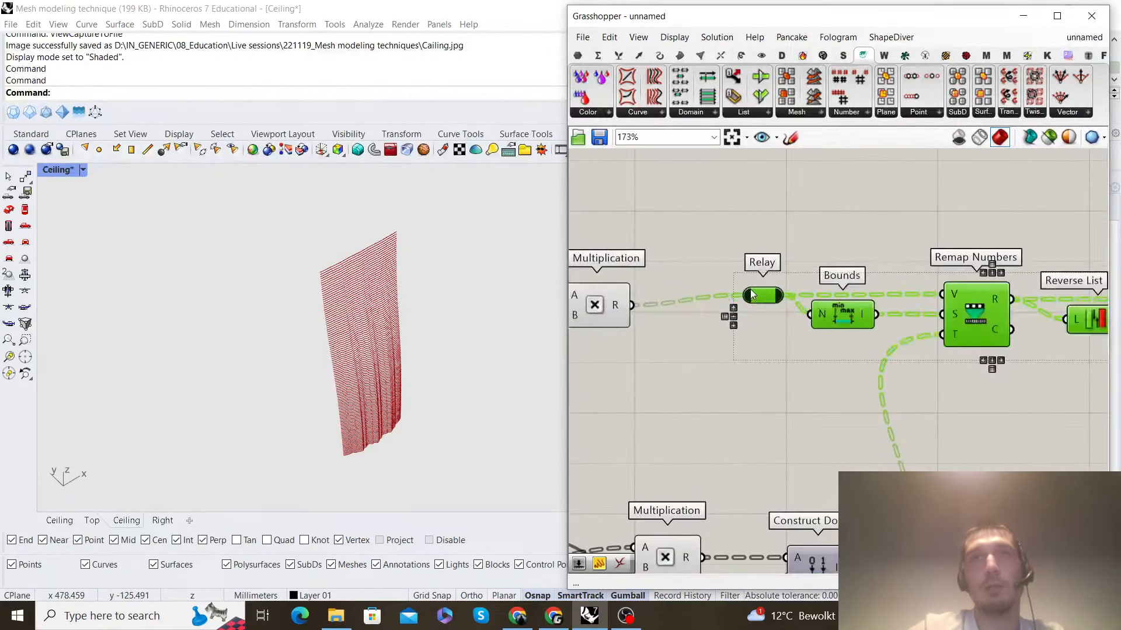
pyautogui.scroll(-4, 808, 355)
pyautogui.scroll(4, 808, 355)
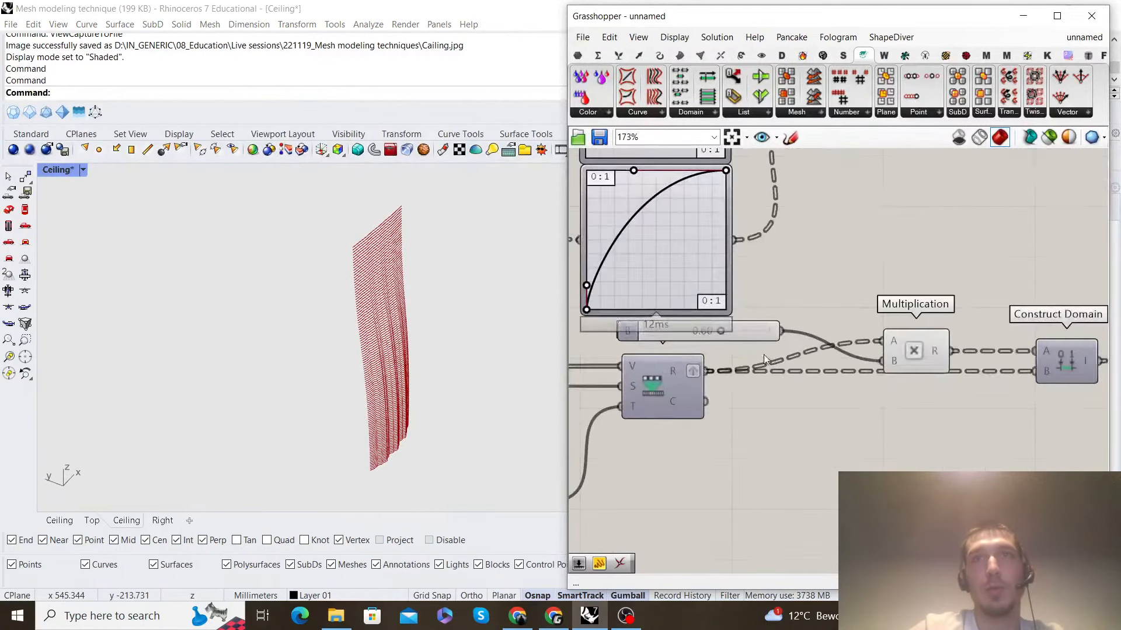
# Move the 0.60 B slider out from under the Bezier Graph Mapper to below Remap Numbers
pyautogui.click(765, 416)
pyautogui.scroll(-3, 773, 393)
pyautogui.scroll(5, 765, 394)
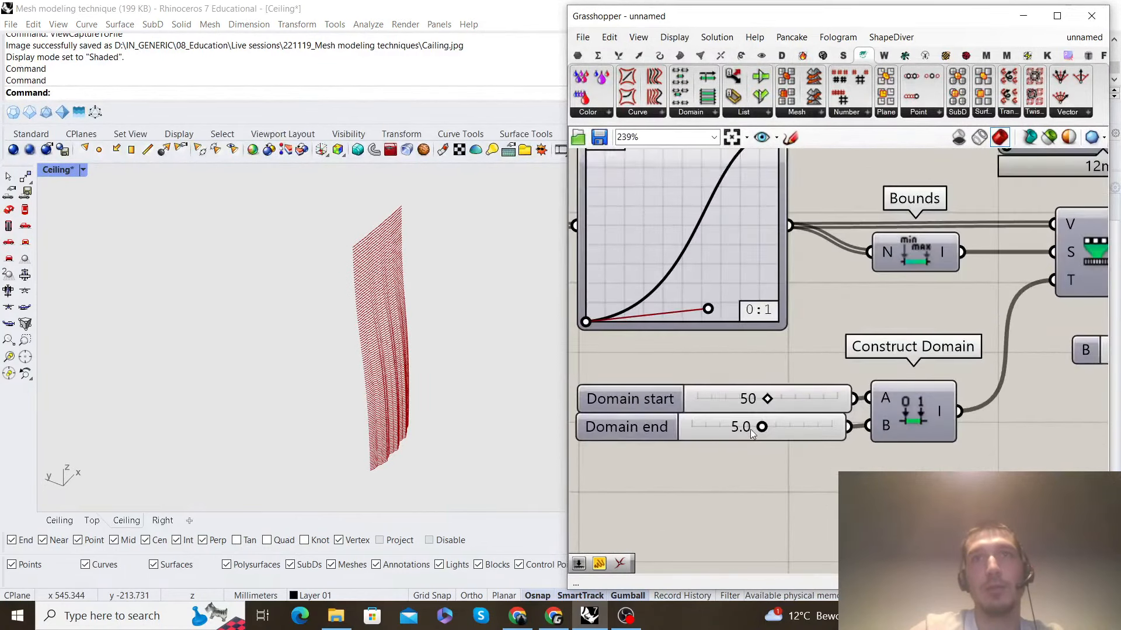
# Increase the Domain start slider that feeds Construct Domain and check the ceiling polylines
pyautogui.moveTo(773, 387); pyautogui.dragTo(793, 386)
pyautogui.moveTo(467, 373); pyautogui.dragTo(327, 362, button='right')
pyautogui.scroll(6, 309, 341)
pyautogui.scroll(-6, 817, 350)
# Turn off the preview of the component in the amplitude chain upstream of Move
pyautogui.moveTo(764, 443); pyautogui.dragTo(688, 324)
pyautogui.middleClick(687, 325)
pyautogui.click(725, 346)
pyautogui.click(811, 312)
pyautogui.moveTo(1074, 237); pyautogui.dragTo(913, 304, button='right')
pyautogui.scroll(3, 911, 304)
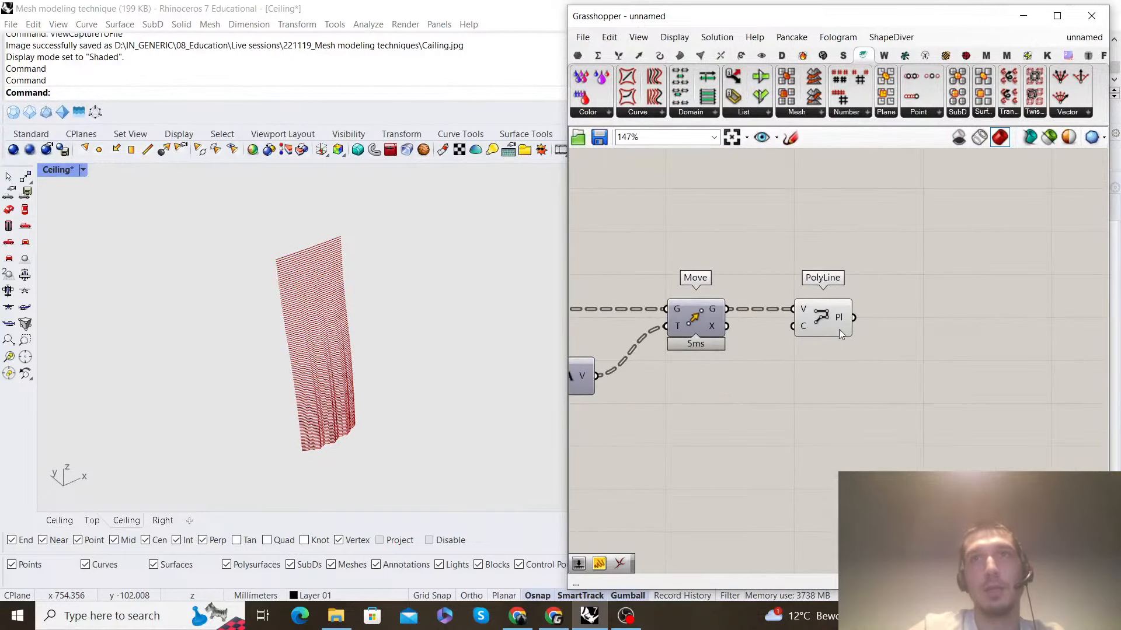
pyautogui.click(839, 329)
pyautogui.click(801, 220)
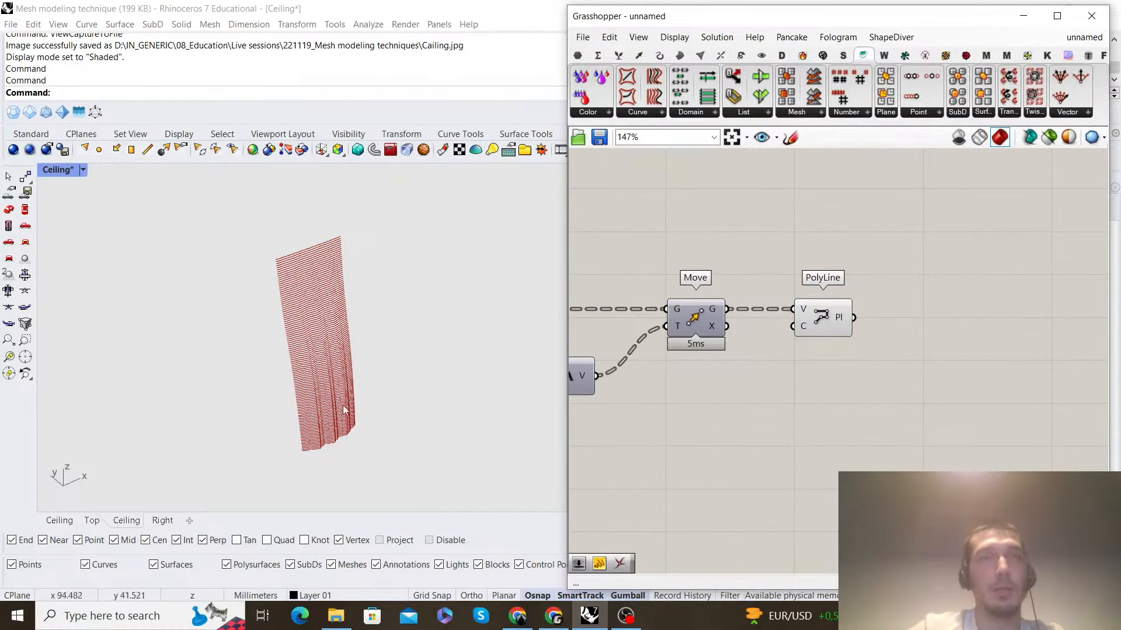
# Duplicate the chain from Flip Last through Shift List and Ruled Surface to Simple Mesh beside the PolyLine component
pyautogui.scroll(9, 329, 397)
pyautogui.scroll(-7, 340, 399)
pyautogui.moveTo(340, 385); pyautogui.dragTo(385, 315, button='right')
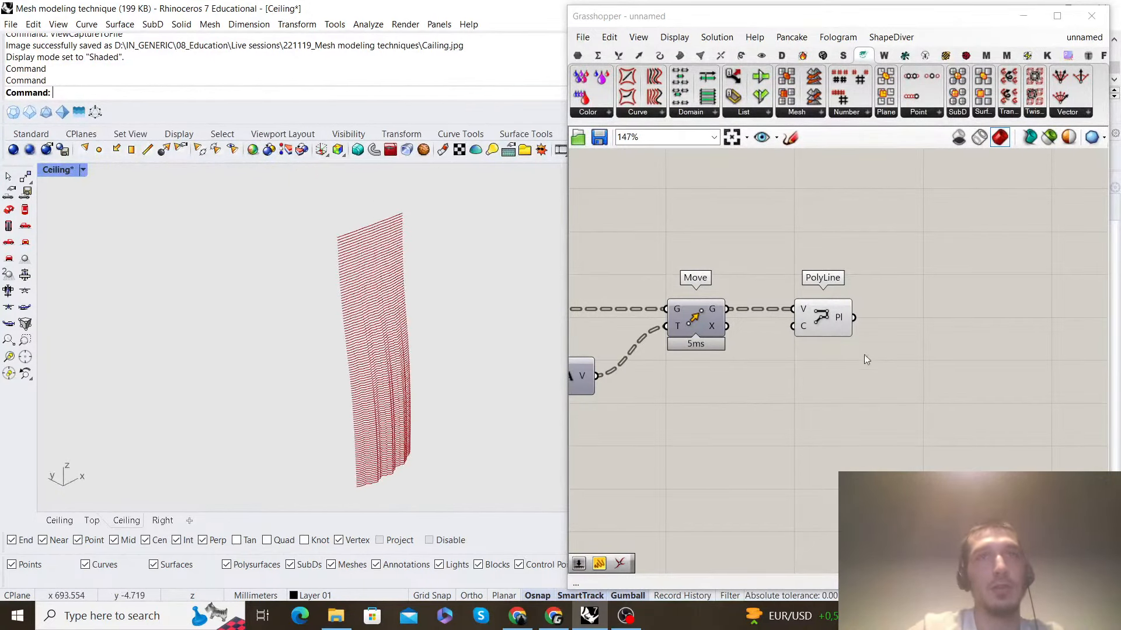
pyautogui.scroll(-4, 866, 359)
pyautogui.scroll(3, 897, 316)
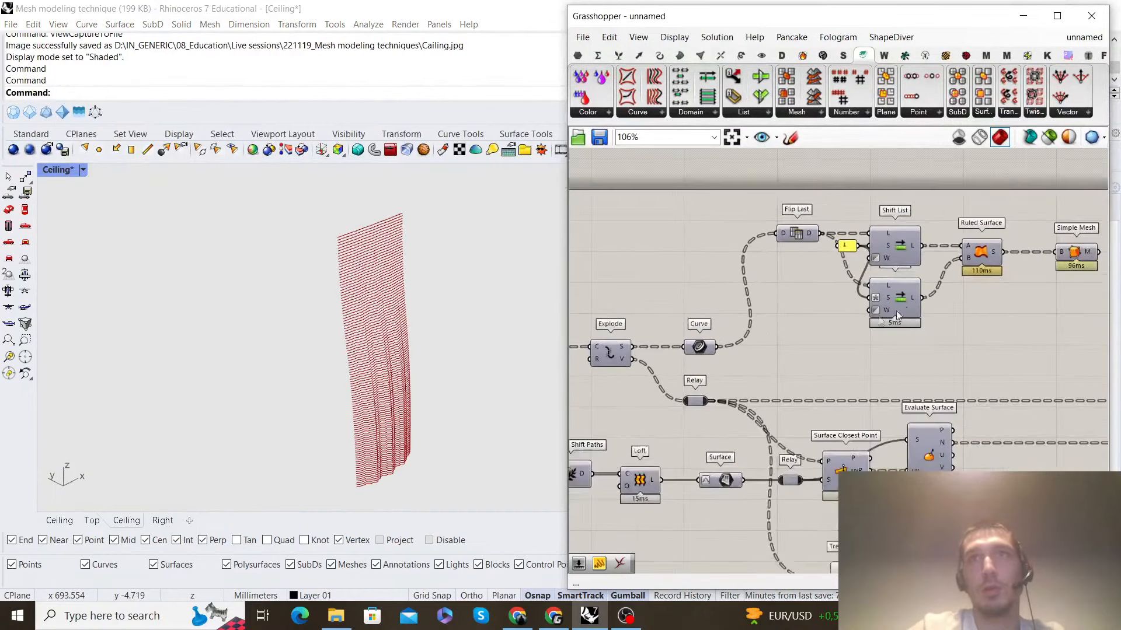
pyautogui.moveTo(897, 316); pyautogui.dragTo(813, 355, button='right')
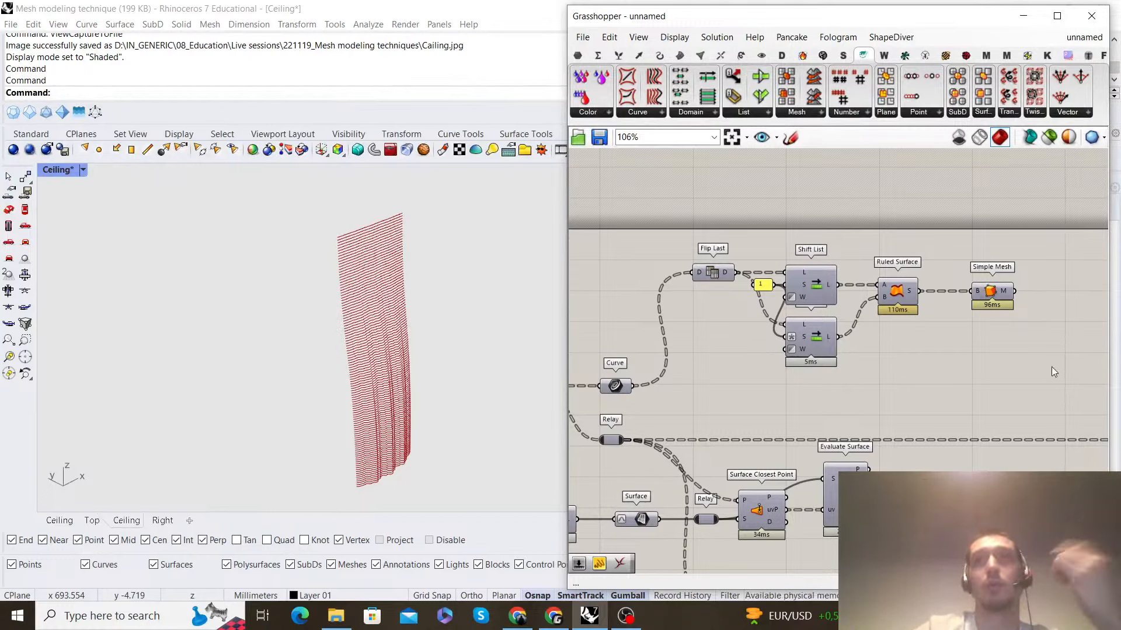
pyautogui.moveTo(1053, 372); pyautogui.dragTo(710, 214)
pyautogui.keyDown('alt'); pyautogui.moveTo(818, 283); pyautogui.dragTo(906, 311); pyautogui.keyUp('alt')
pyautogui.scroll(-7, 721, 239)
pyautogui.scroll(6, 927, 265)
pyautogui.scroll(1, 876, 295)
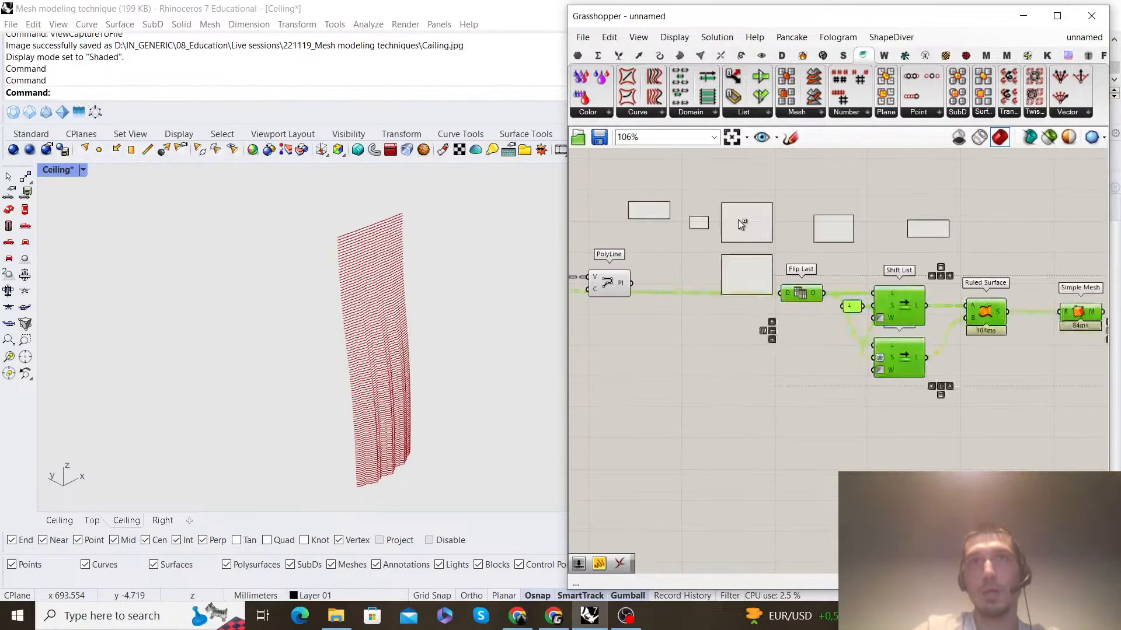
pyautogui.click(739, 222)
# Add a curve Explode component after PolyLine and connect the polylines to its C input
pyautogui.moveTo(646, 274); pyautogui.dragTo(713, 294, button='right')
pyautogui.scroll(2, 712, 294)
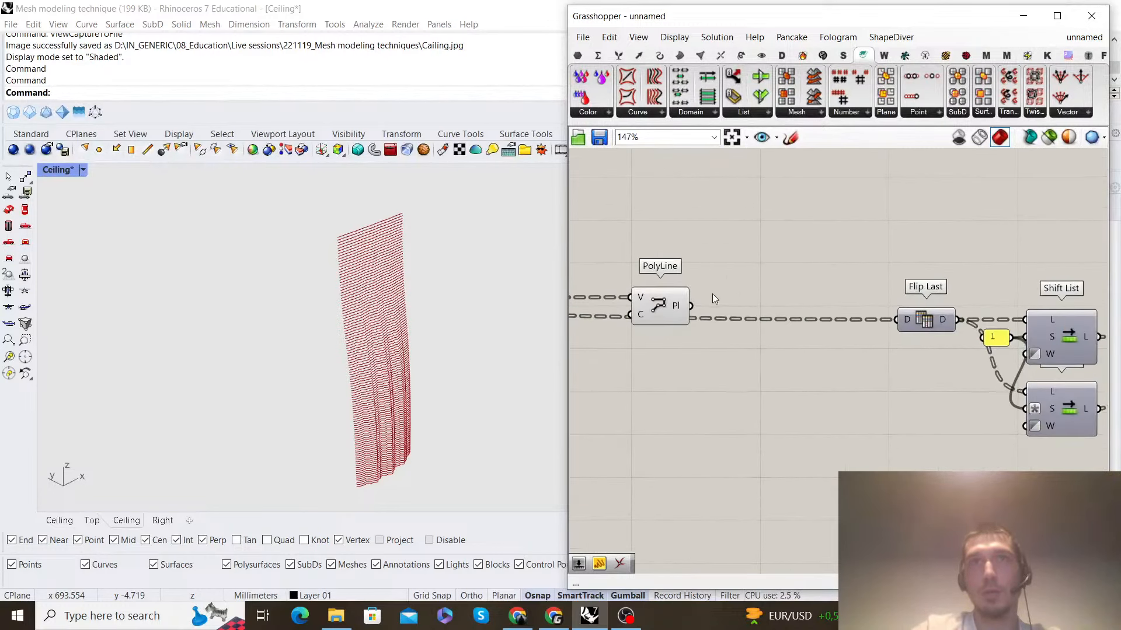
pyautogui.doubleClick(789, 247)
pyautogui.write('explode')
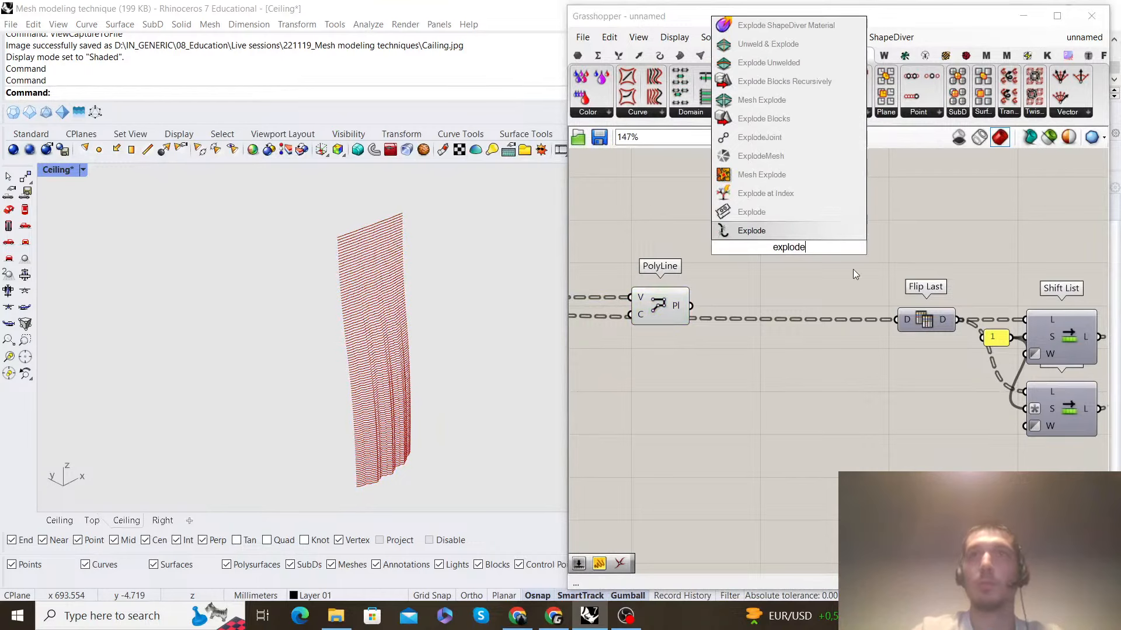
pyautogui.press('Return')
pyautogui.moveTo(798, 249); pyautogui.dragTo(806, 303)
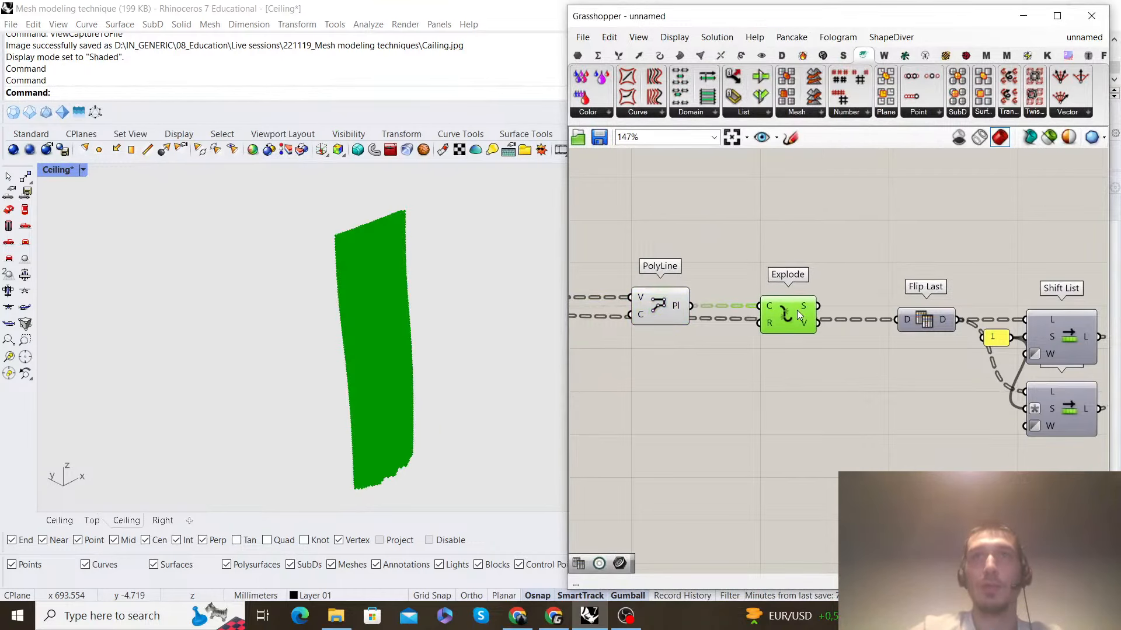
# Turn off the PolyLine preview and connect Explode's segments to the copied Flip Last
pyautogui.moveTo(733, 356); pyautogui.dragTo(633, 239)
pyautogui.rightClick(633, 239)
pyautogui.click(668, 263)
pyautogui.click(744, 258)
pyautogui.moveTo(783, 307); pyautogui.dragTo(712, 302, button='right')
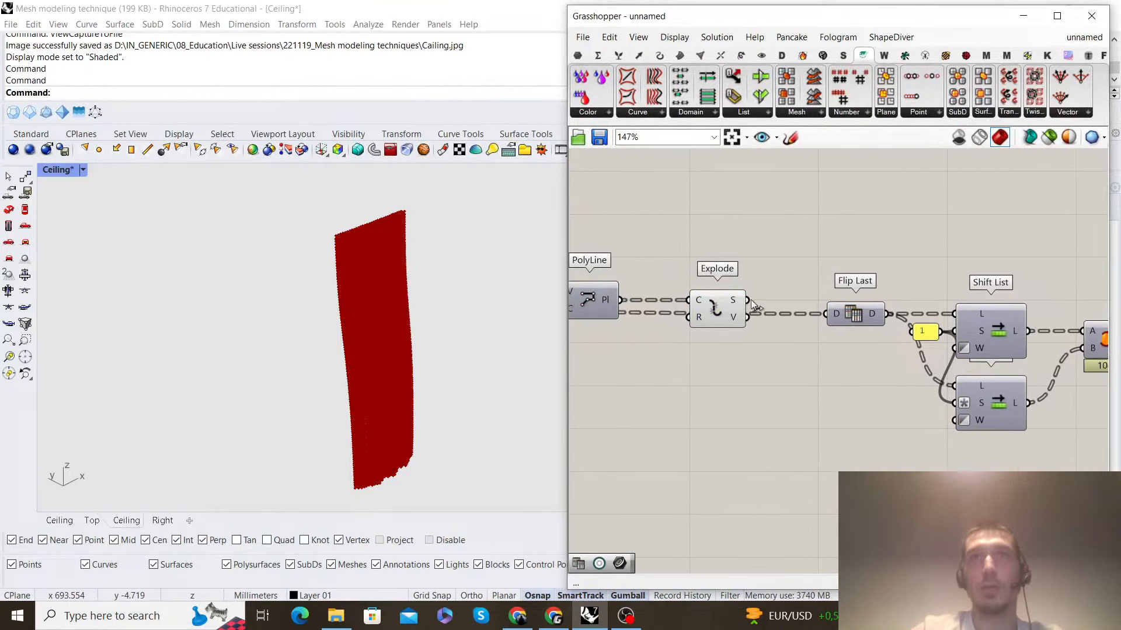
pyautogui.moveTo(828, 314); pyautogui.dragTo(829, 314)
# Move the copied Flip Last-to-Simple Mesh chain closer to Explode and straighten the connecting wire
pyautogui.scroll(-4, 932, 257)
pyautogui.moveTo(932, 257); pyautogui.dragTo(777, 249, button='right')
pyautogui.moveTo(982, 372); pyautogui.dragTo(714, 233)
pyautogui.scroll(5, 732, 268)
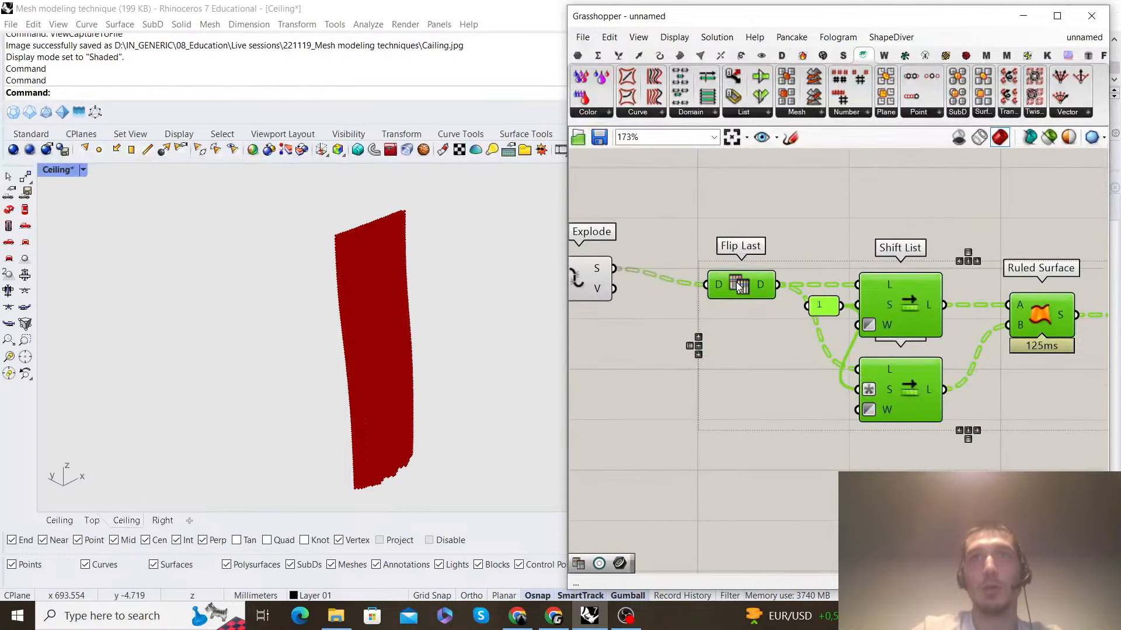
pyautogui.moveTo(737, 285); pyautogui.dragTo(727, 270)
pyautogui.click(670, 246)
pyautogui.moveTo(669, 246); pyautogui.dragTo(779, 252, button='right')
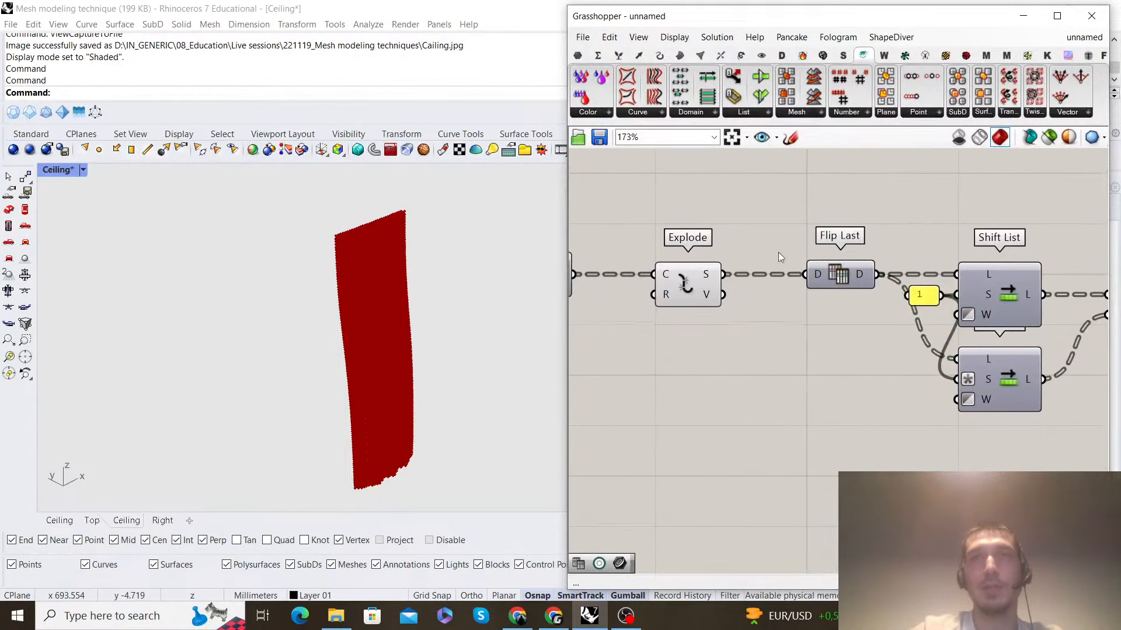
# Turn off the Explode preview and turn on the preview of the copied Simple Mesh
pyautogui.moveTo(763, 320); pyautogui.dragTo(689, 216)
pyautogui.rightClick(690, 215)
pyautogui.click(715, 237)
pyautogui.click(763, 231)
pyautogui.scroll(-2, 969, 263)
pyautogui.scroll(3, 873, 283)
pyautogui.moveTo(957, 344); pyautogui.dragTo(874, 231)
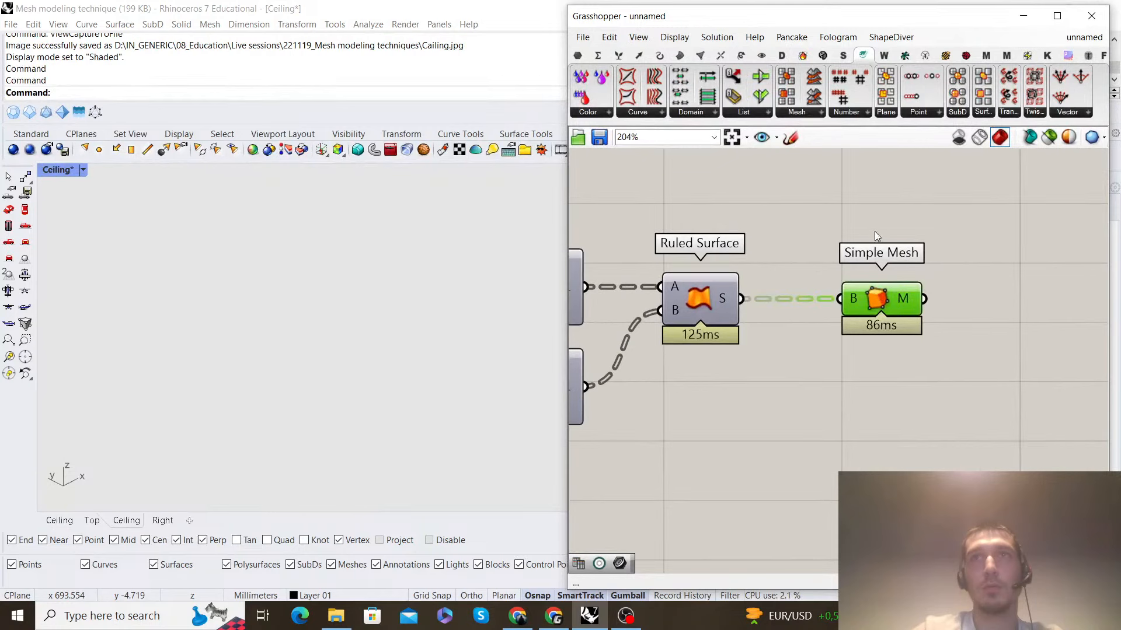
pyautogui.rightClick(874, 231)
pyautogui.click(902, 238)
pyautogui.click(919, 226)
# Add Weaverbird's Join Meshes and Weld, connect Simple Mesh to its M+ input and invert its W input
pyautogui.moveTo(403, 336); pyautogui.dragTo(389, 408, button='right')
pyautogui.scroll(6, 403, 461)
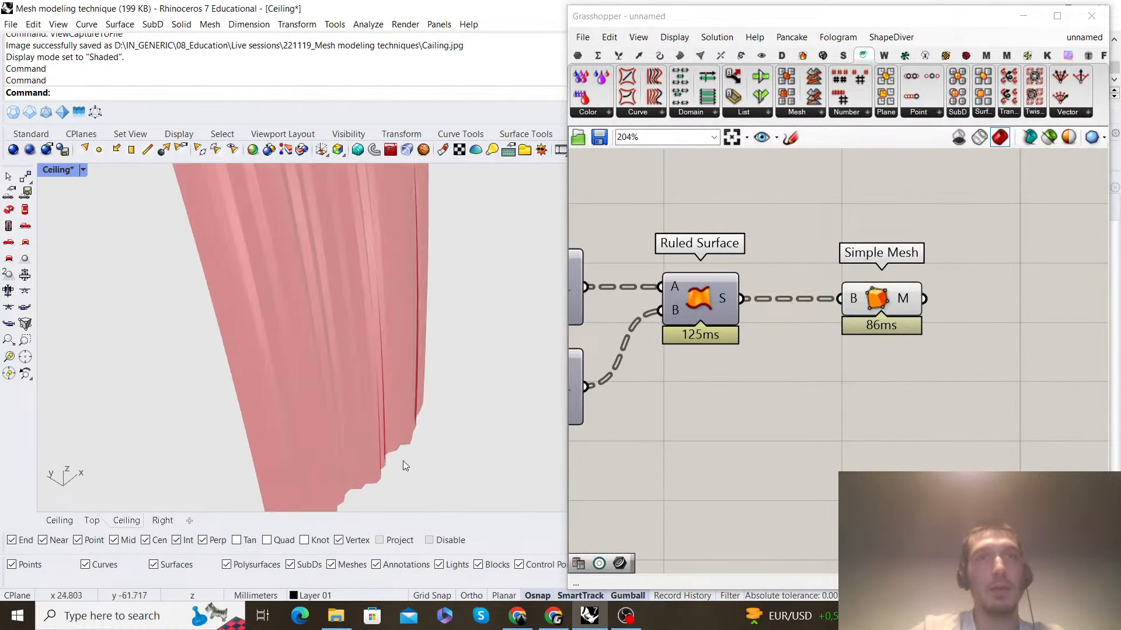
pyautogui.scroll(-2, 420, 427)
pyautogui.moveTo(405, 464); pyautogui.dragTo(443, 358, button='right')
pyautogui.moveTo(974, 305); pyautogui.dragTo(822, 323, button='right')
pyautogui.scroll(-1, 821, 323)
pyautogui.scroll(1, 822, 324)
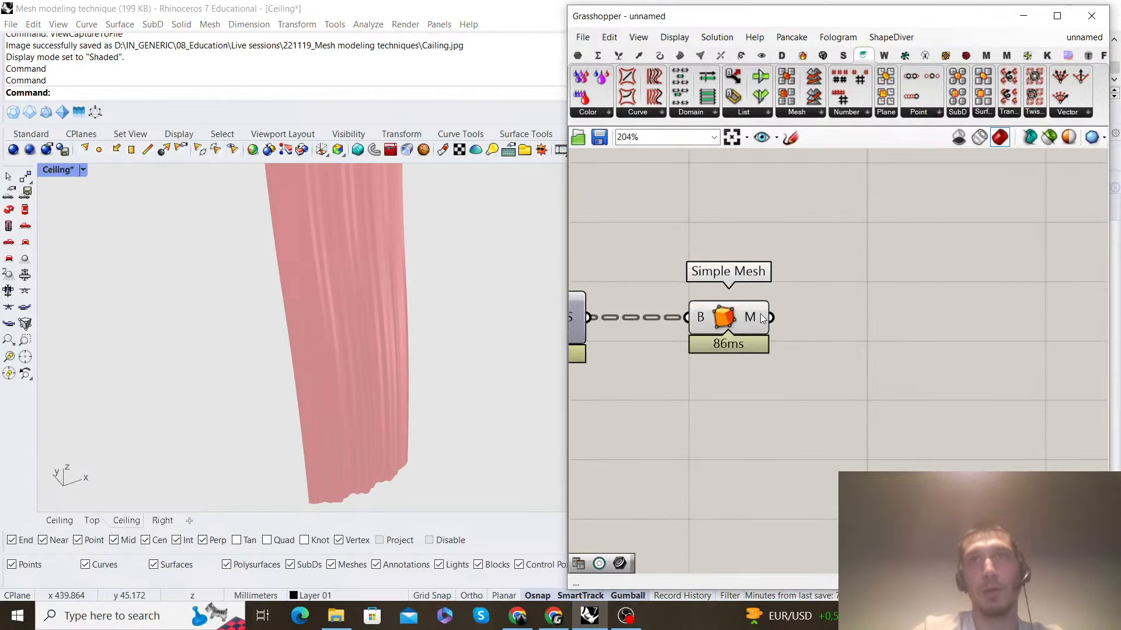
pyautogui.doubleClick(921, 302)
pyautogui.click(883, 55)
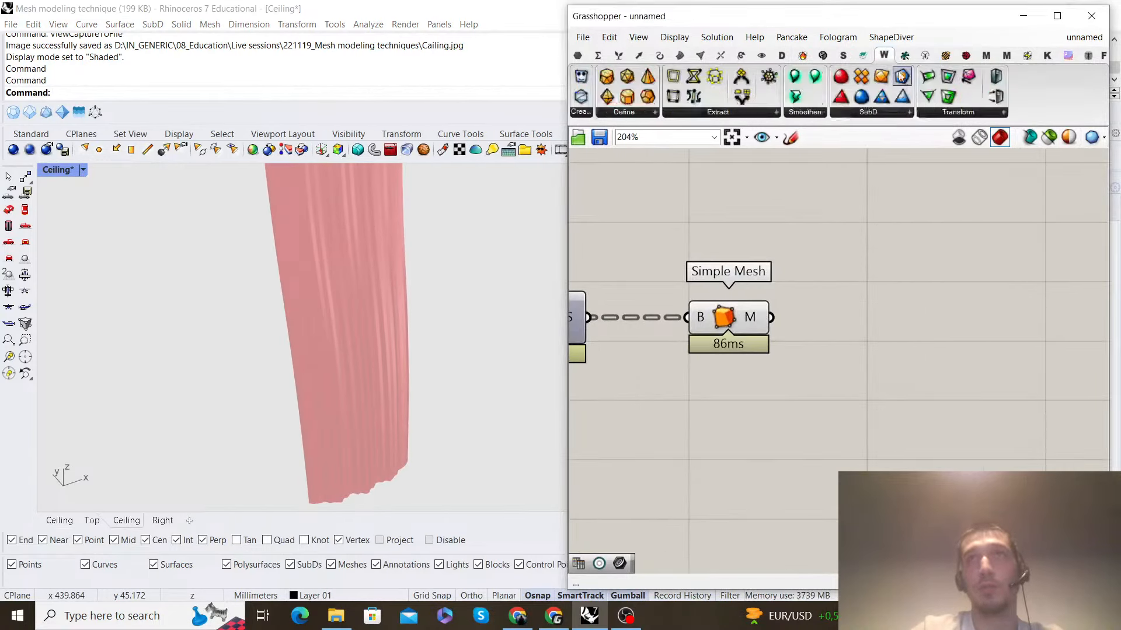
pyautogui.click(718, 112)
pyautogui.click(758, 241)
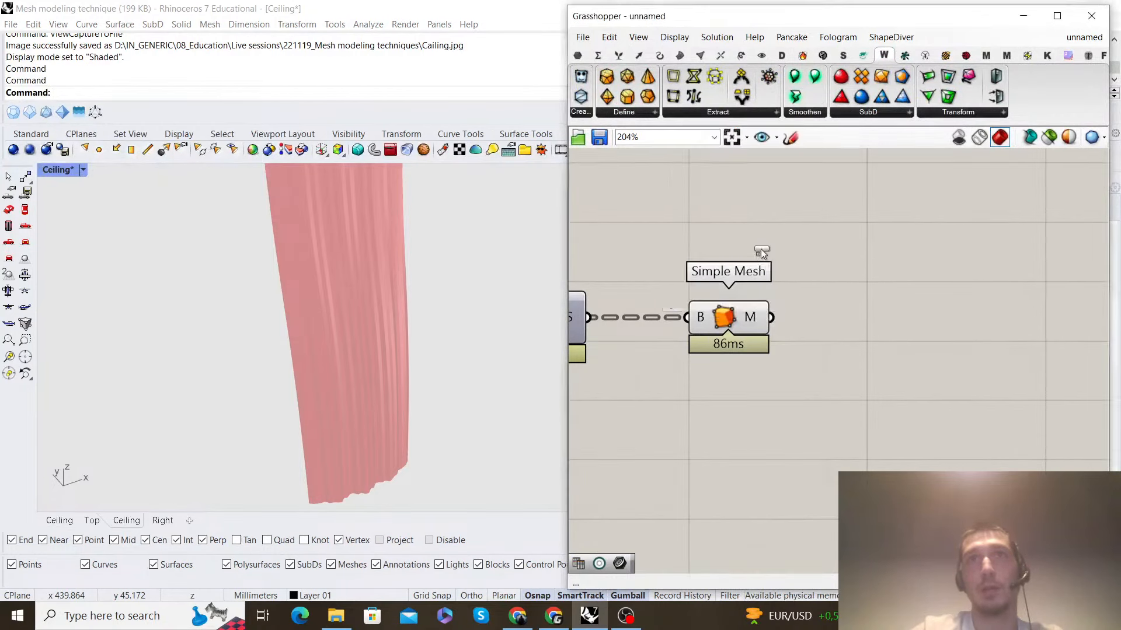
pyautogui.click(873, 335)
pyautogui.moveTo(771, 318); pyautogui.dragTo(915, 324)
pyautogui.rightClick(843, 348)
pyautogui.click(911, 464)
# Turn off the Simple Mesh preview and flatten the M+ input of Weaverbird's Join Meshes and Weld
pyautogui.click(724, 320)
pyautogui.middleClick(724, 319)
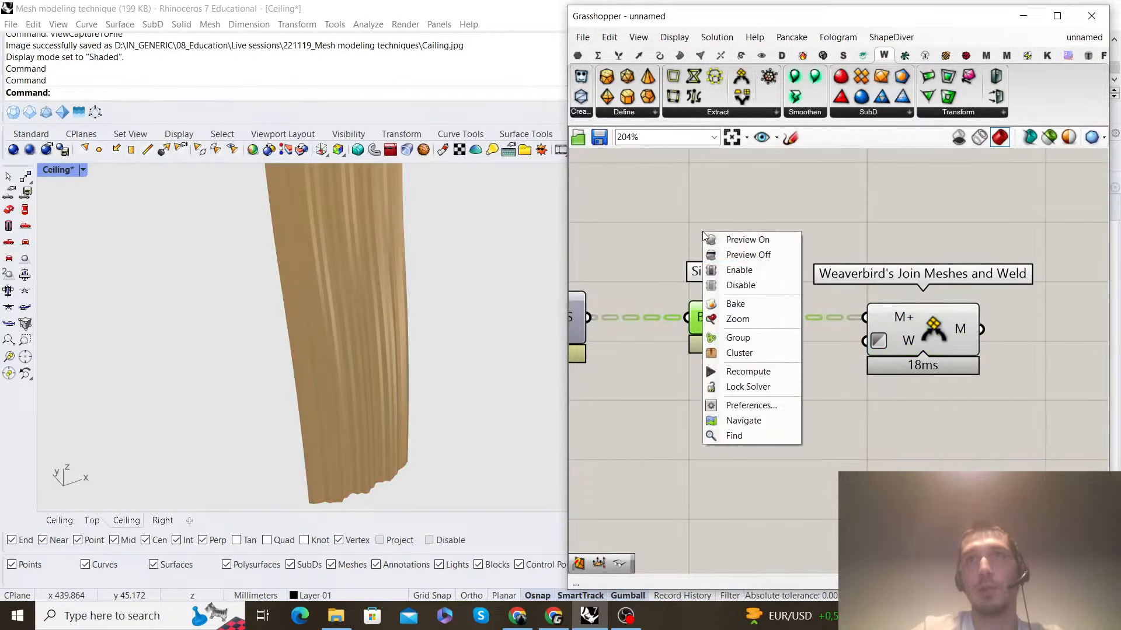
pyautogui.click(756, 255)
pyautogui.rightClick(880, 315)
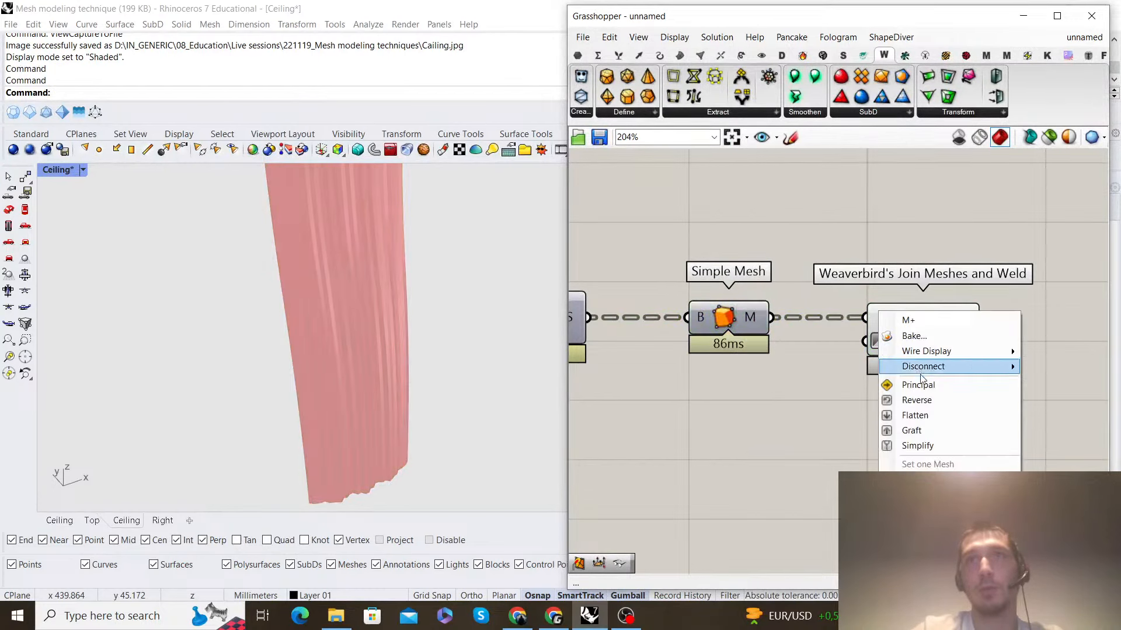
pyautogui.click(925, 414)
# Add Weaverbird's Catmull-Clark Subdivision and connect the welded mesh to its M input
pyautogui.moveTo(936, 328); pyautogui.dragTo(791, 327, button='right')
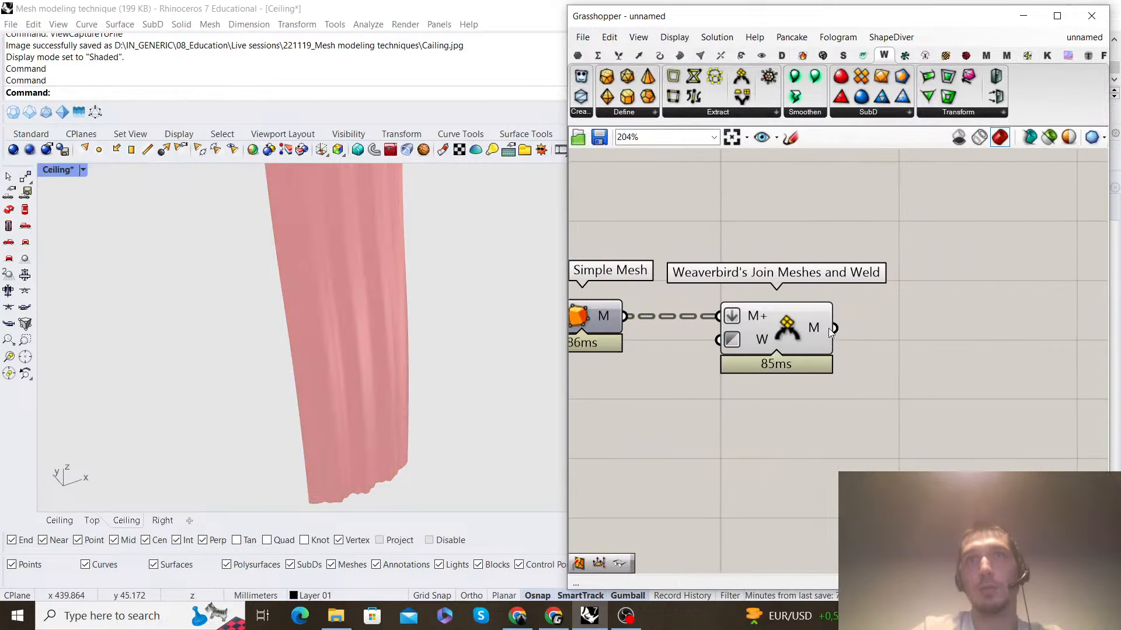
pyautogui.moveTo(821, 330)
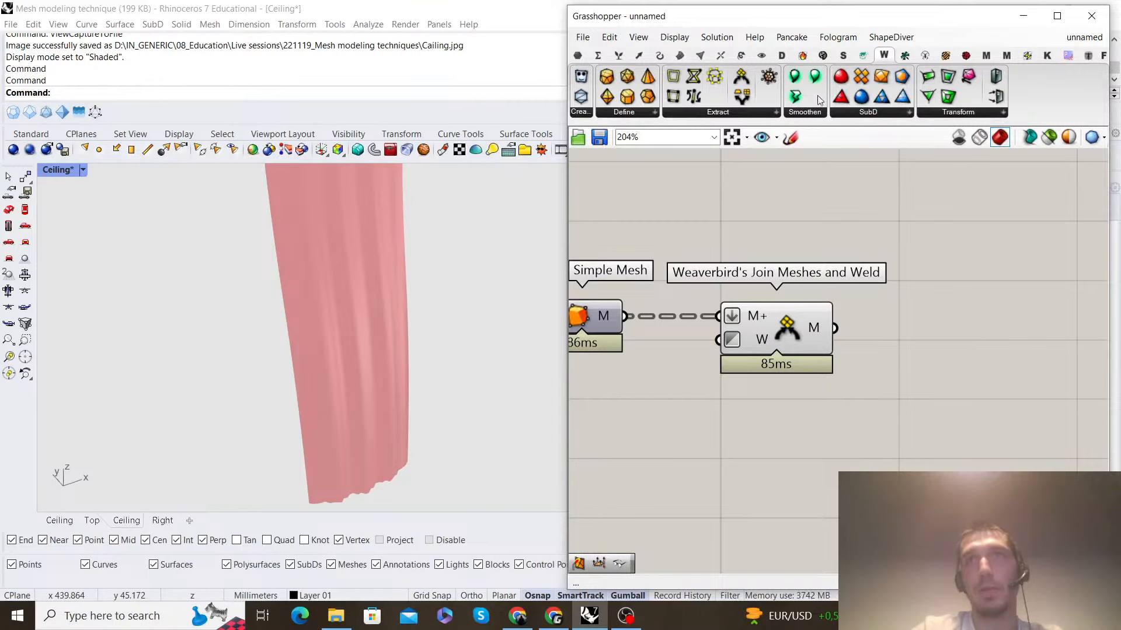
pyautogui.moveTo(841, 78); pyautogui.dragTo(931, 341)
pyautogui.moveTo(972, 348); pyautogui.dragTo(992, 338)
# Turn off the Join Meshes and Weld preview and space the Catmull-Clark component slightly farther from it
pyautogui.moveTo(860, 380); pyautogui.dragTo(744, 222)
pyautogui.middleClick(743, 220)
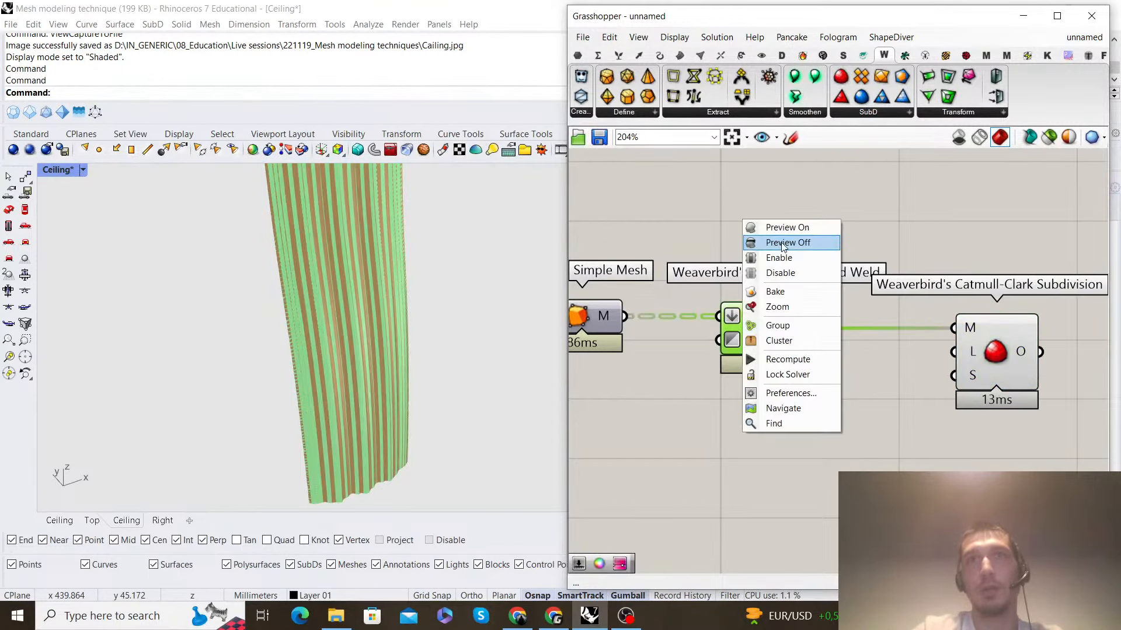
pyautogui.click(778, 244)
pyautogui.click(890, 266)
pyautogui.scroll(-4, 776, 296)
pyautogui.scroll(4, 856, 312)
pyautogui.moveTo(830, 322); pyautogui.dragTo(867, 322)
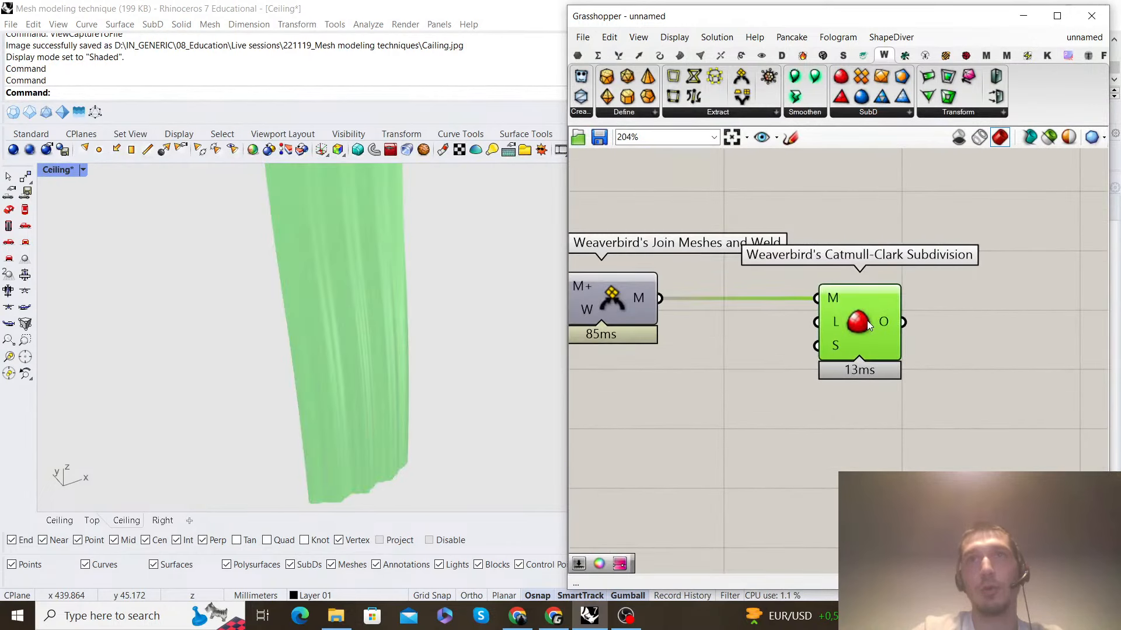
pyautogui.click(924, 299)
# Add a SubD from Mesh component and connect the welded mesh to its M input
pyautogui.scroll(6, 391, 467)
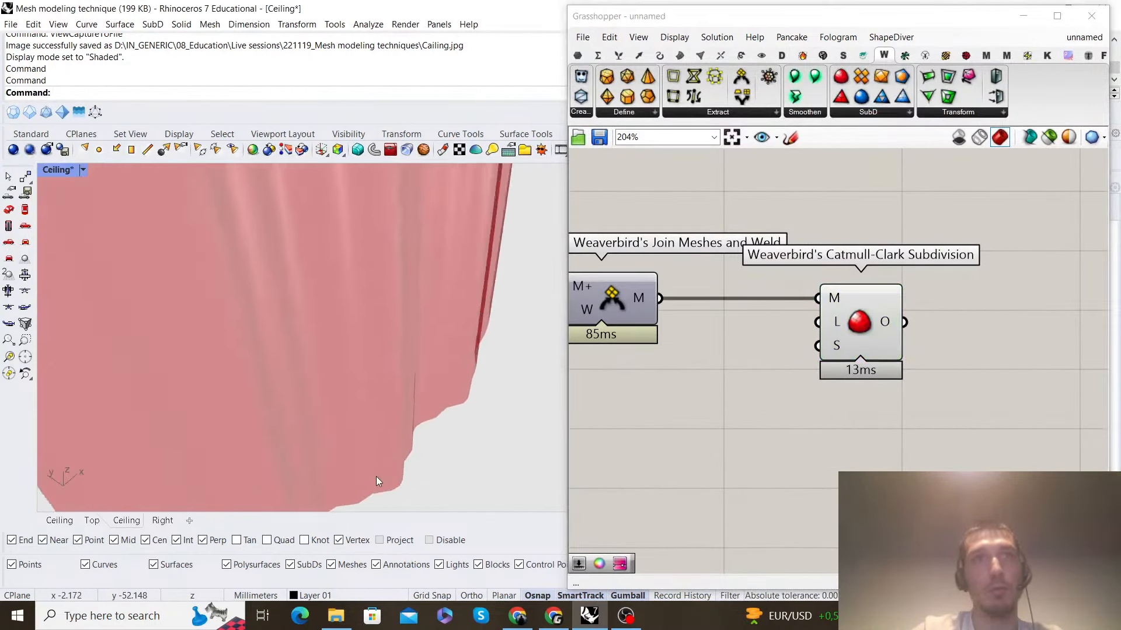
pyautogui.scroll(-6, 390, 467)
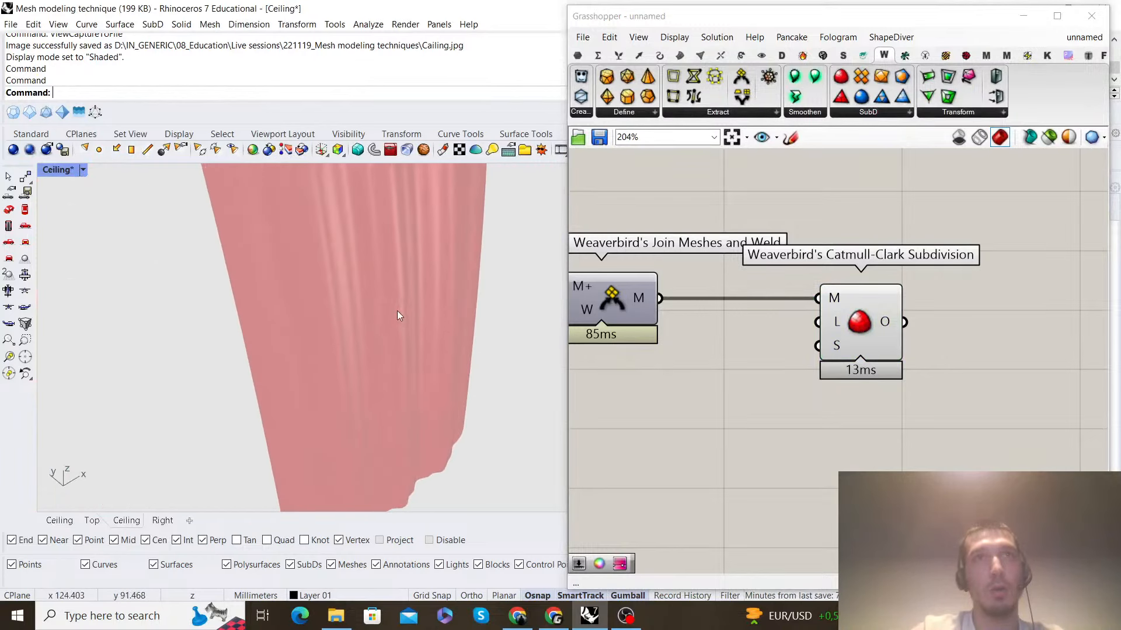
pyautogui.doubleClick(746, 400)
pyautogui.write('subd')
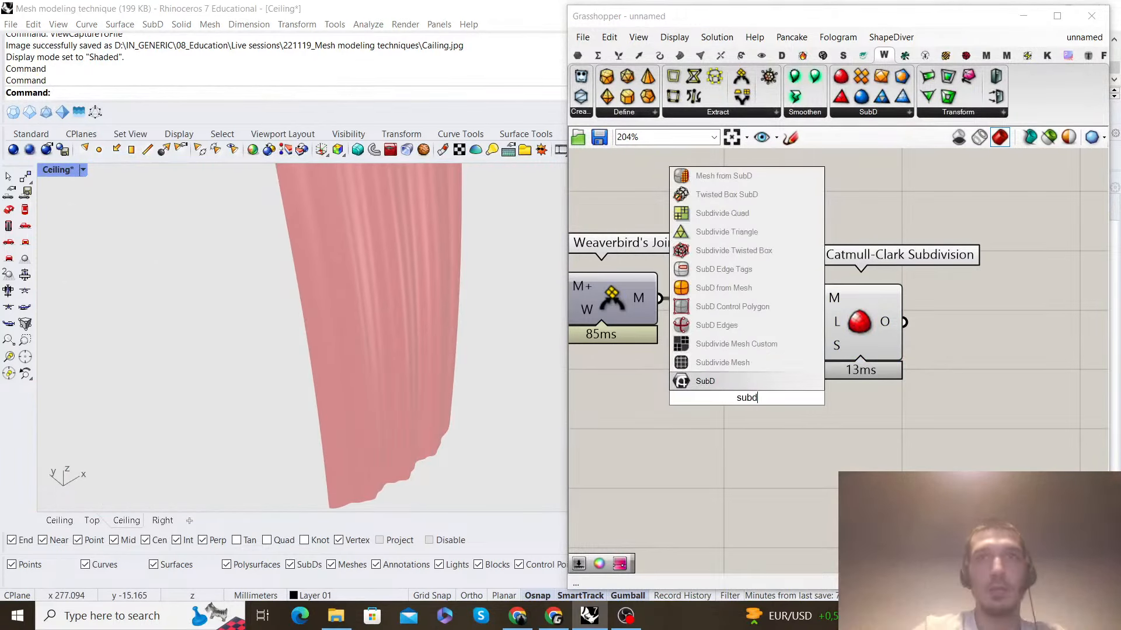
pyautogui.click(724, 287)
pyautogui.moveTo(659, 298); pyautogui.dragTo(689, 357)
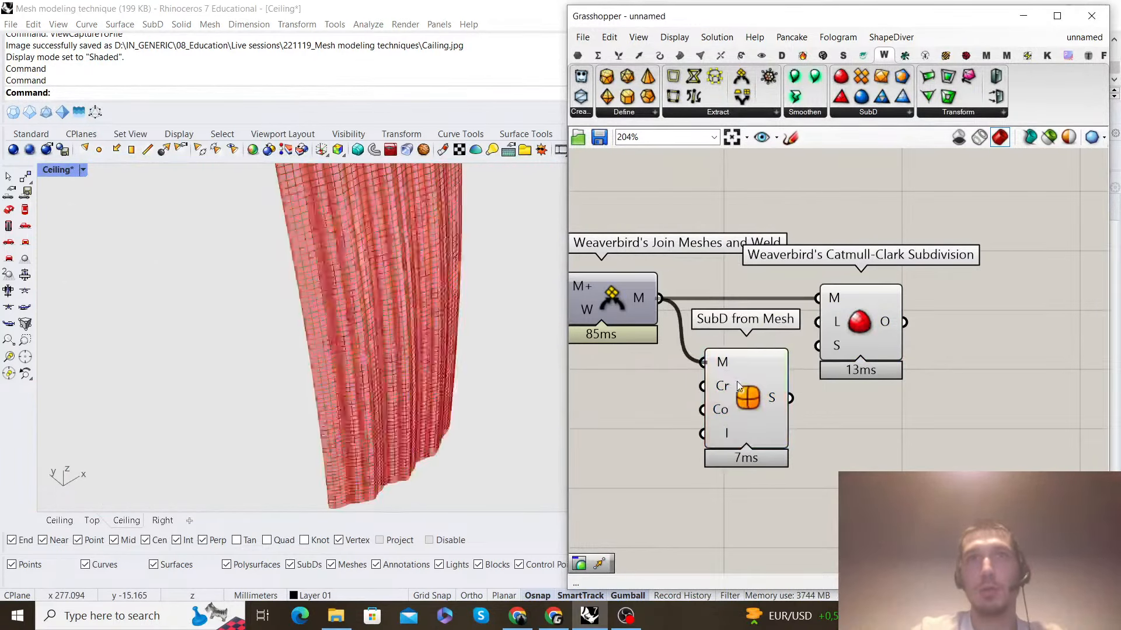
# Place SubD from Mesh below Catmull-Clark Subdivision and turn off the Catmull-Clark preview
pyautogui.moveTo(735, 397); pyautogui.dragTo(838, 458)
pyautogui.moveTo(922, 391); pyautogui.dragTo(880, 345)
pyautogui.rightClick(1020, 308)
pyautogui.click(1042, 332)
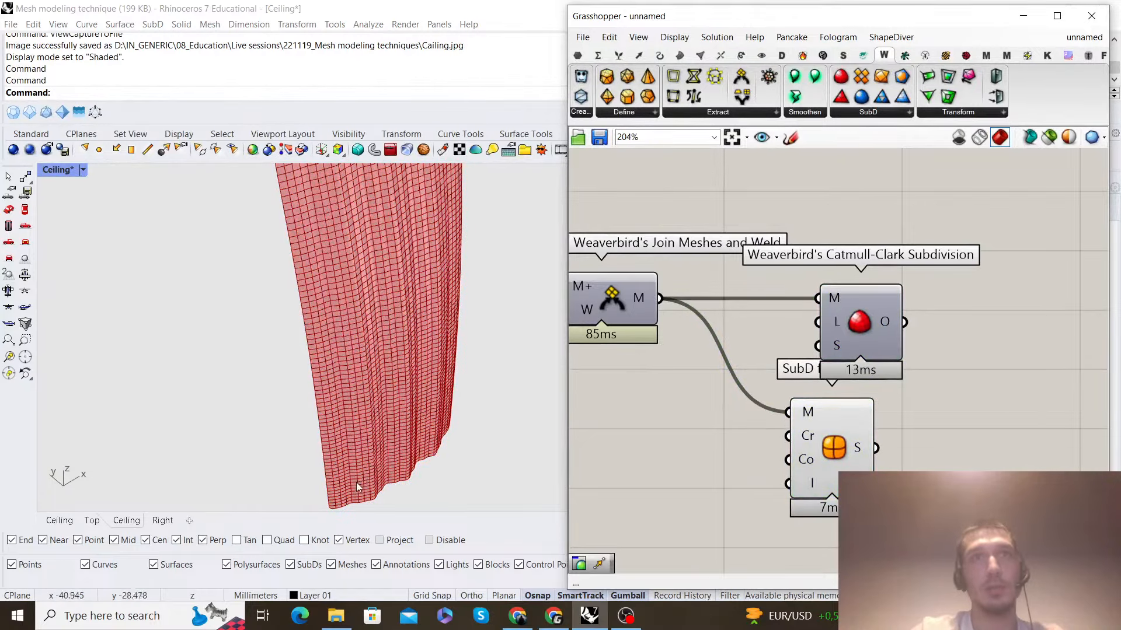
# Examine the SubD ceiling's wavy folds and lower edge from several angles
pyautogui.moveTo(355, 485); pyautogui.dragTo(411, 483, button='right')
pyautogui.scroll(10, 427, 448)
pyautogui.scroll(-8, 419, 445)
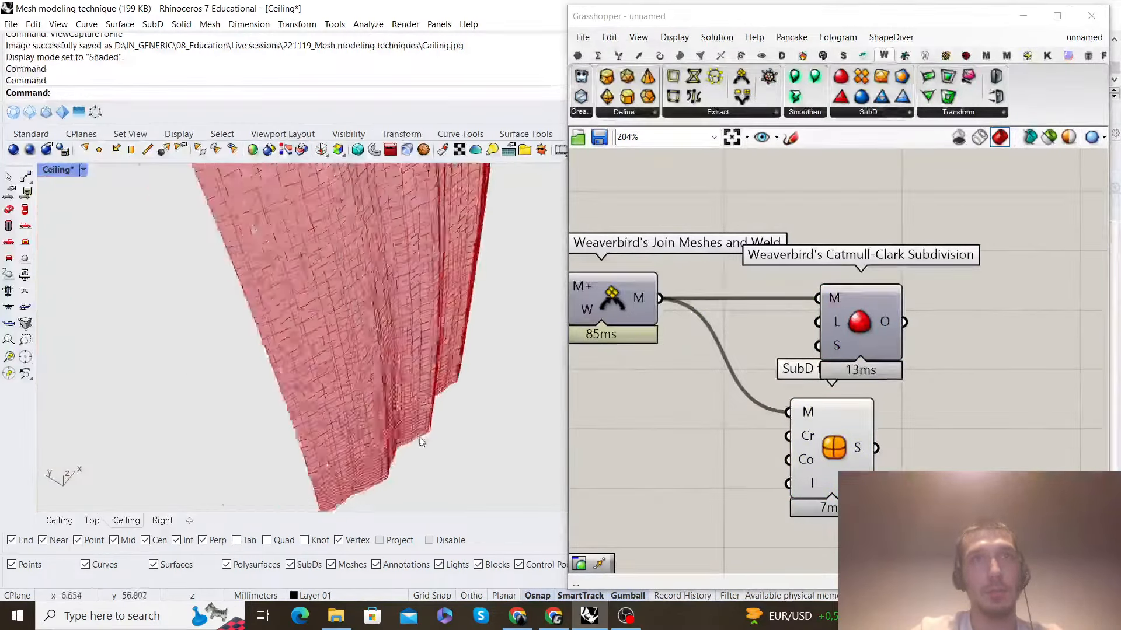
pyautogui.moveTo(421, 442); pyautogui.dragTo(361, 339, button='right')
pyautogui.scroll(-7, 373, 420)
pyautogui.scroll(8, 327, 390)
pyautogui.scroll(-5, 832, 364)
pyautogui.scroll(6, 891, 348)
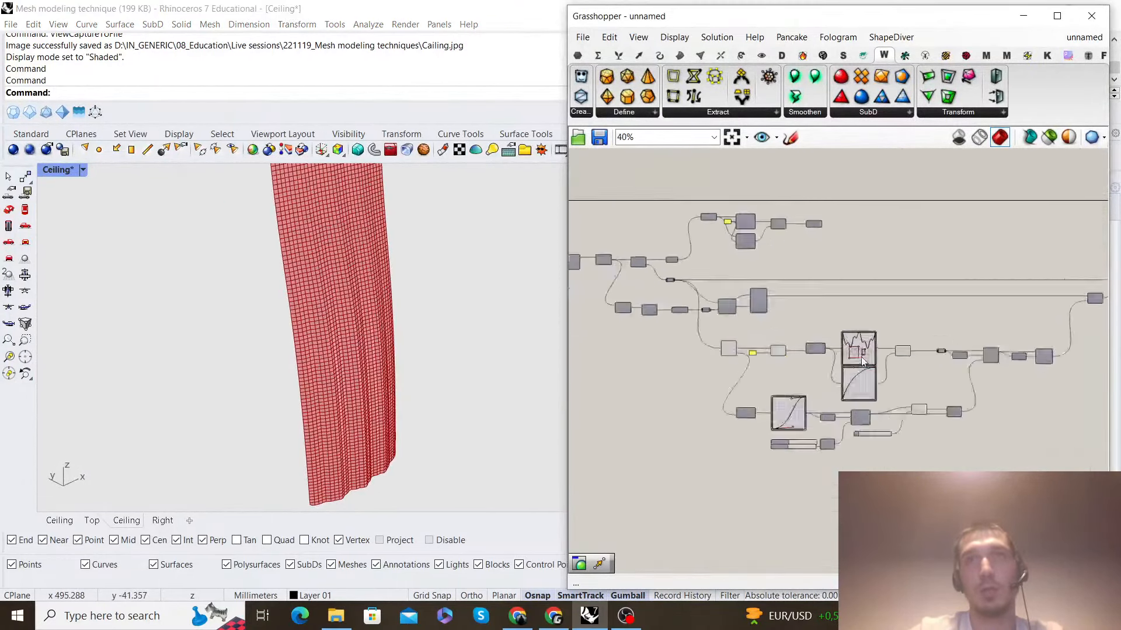
# Set the B slider feeding the Multiplication to 0.42 and check the ceiling's shape
pyautogui.moveTo(1002, 350); pyautogui.dragTo(727, 339, button='right')
pyautogui.scroll(-6, 726, 339)
pyautogui.moveTo(639, 341); pyautogui.dragTo(800, 345, button='right')
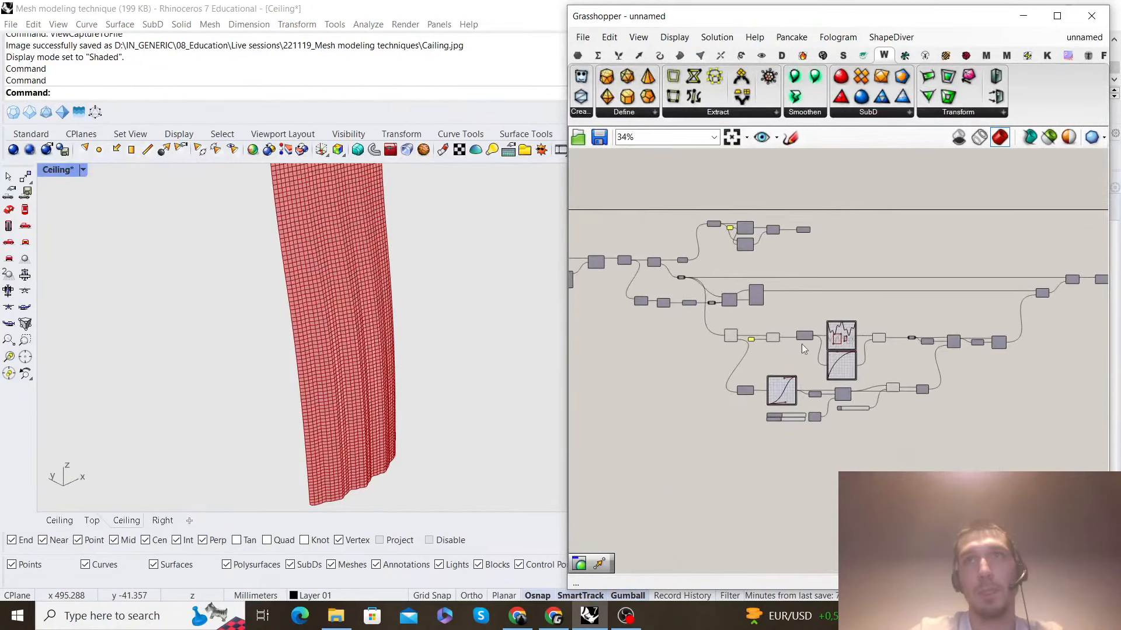
pyautogui.scroll(6, 792, 343)
pyautogui.scroll(-3, 792, 343)
pyautogui.scroll(12, 766, 393)
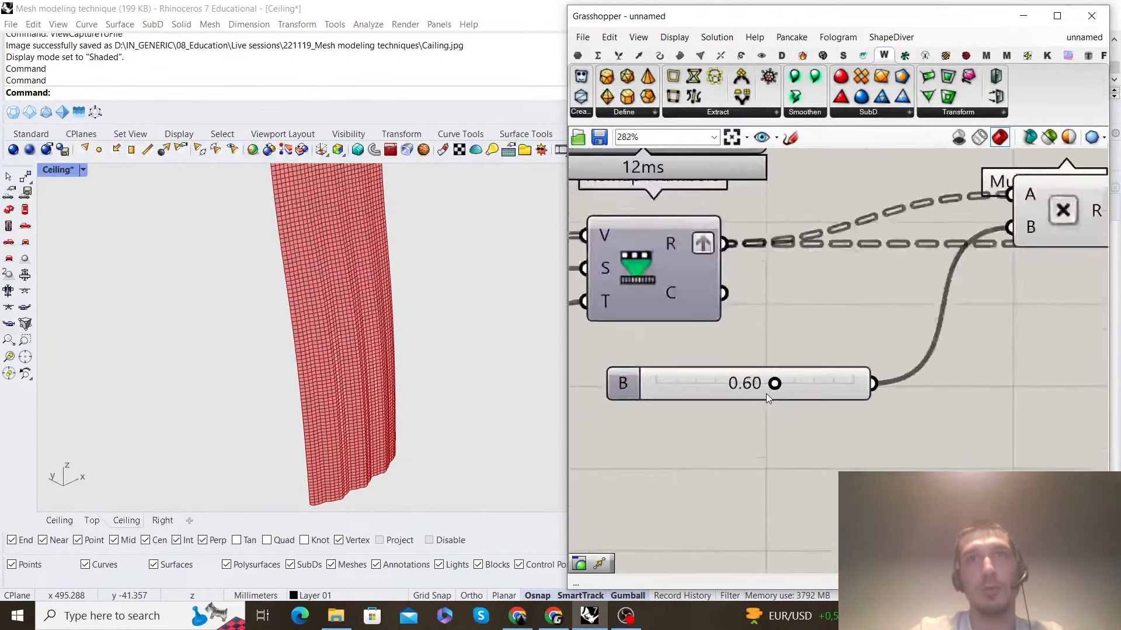
pyautogui.moveTo(754, 385); pyautogui.dragTo(712, 395)
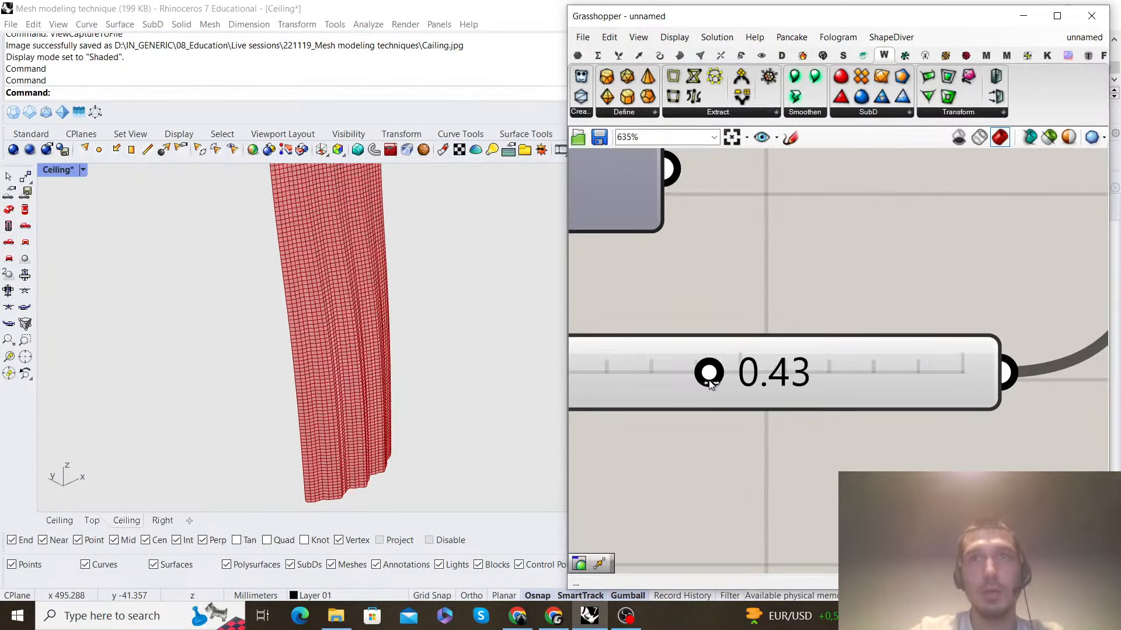
pyautogui.moveTo(352, 414); pyautogui.dragTo(457, 379, button='right')
pyautogui.scroll(-5, 778, 401)
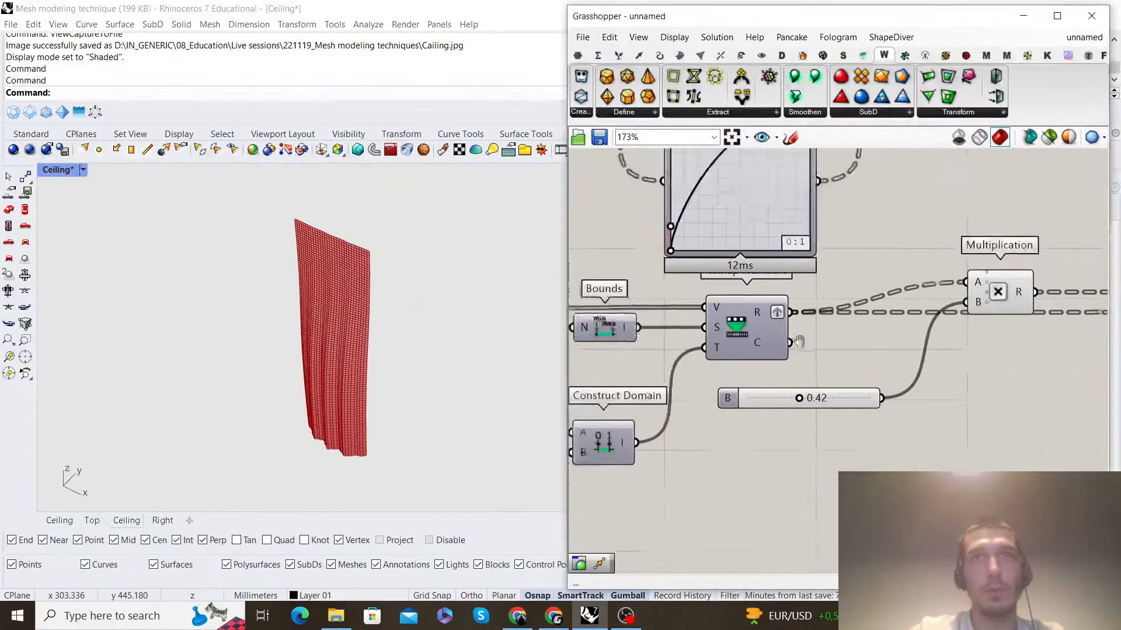
pyautogui.scroll(5, 779, 402)
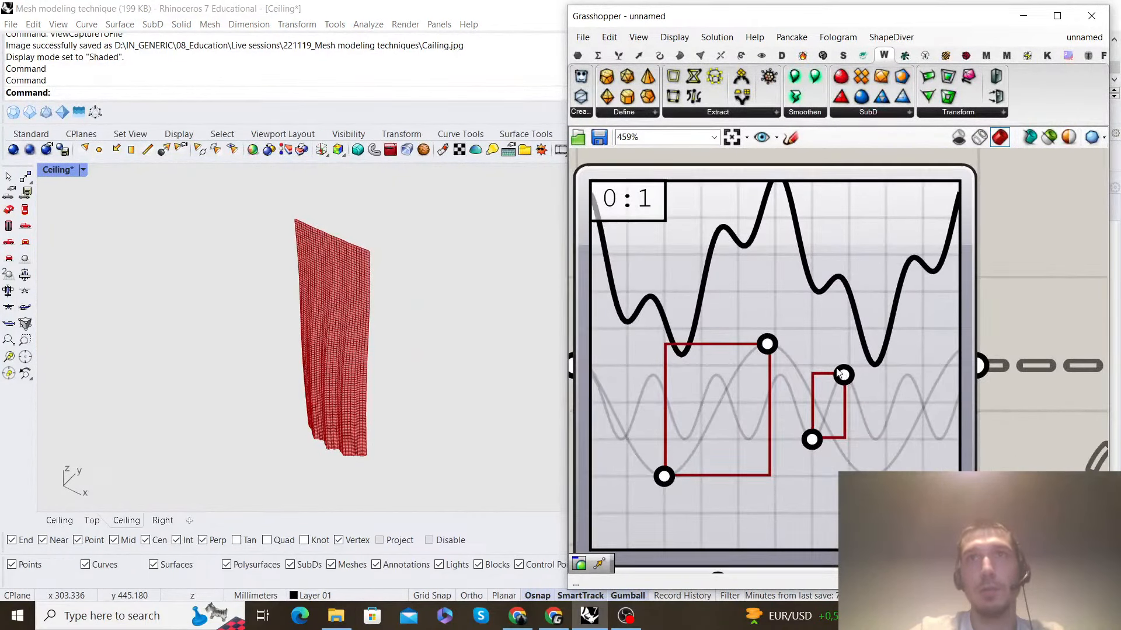
# Shorten the wavelength and raise the amplitude of the smaller sine wave in the upper Graph Mapper, then check the ceiling's folds
pyautogui.moveTo(842, 375); pyautogui.dragTo(833, 369)
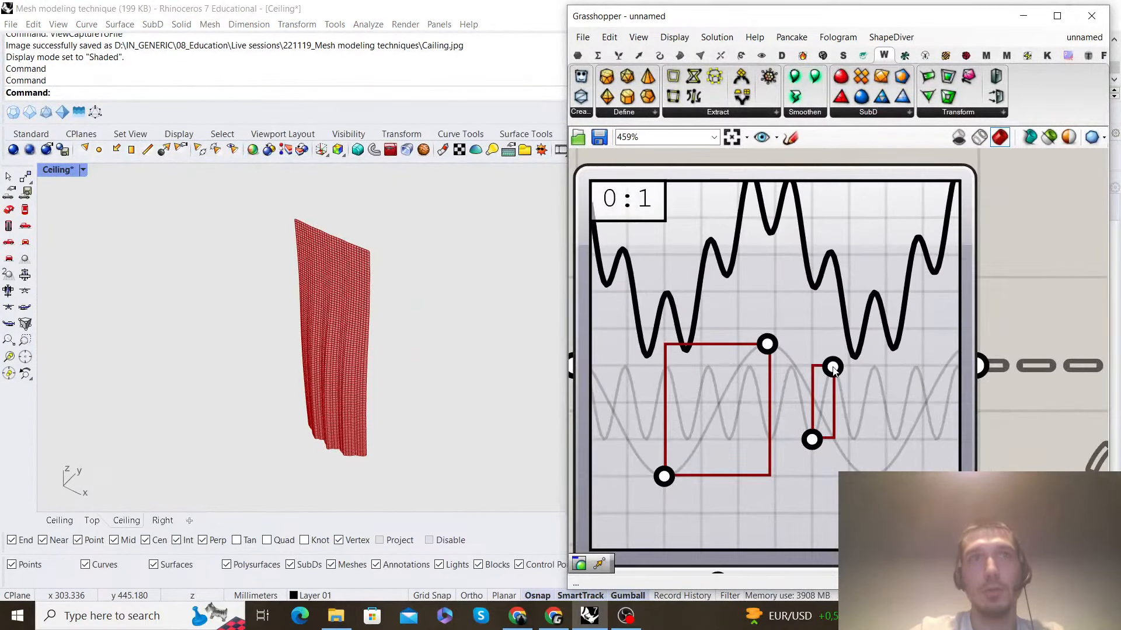
pyautogui.moveTo(383, 395); pyautogui.dragTo(380, 315, button='right')
pyautogui.scroll(-10, 832, 375)
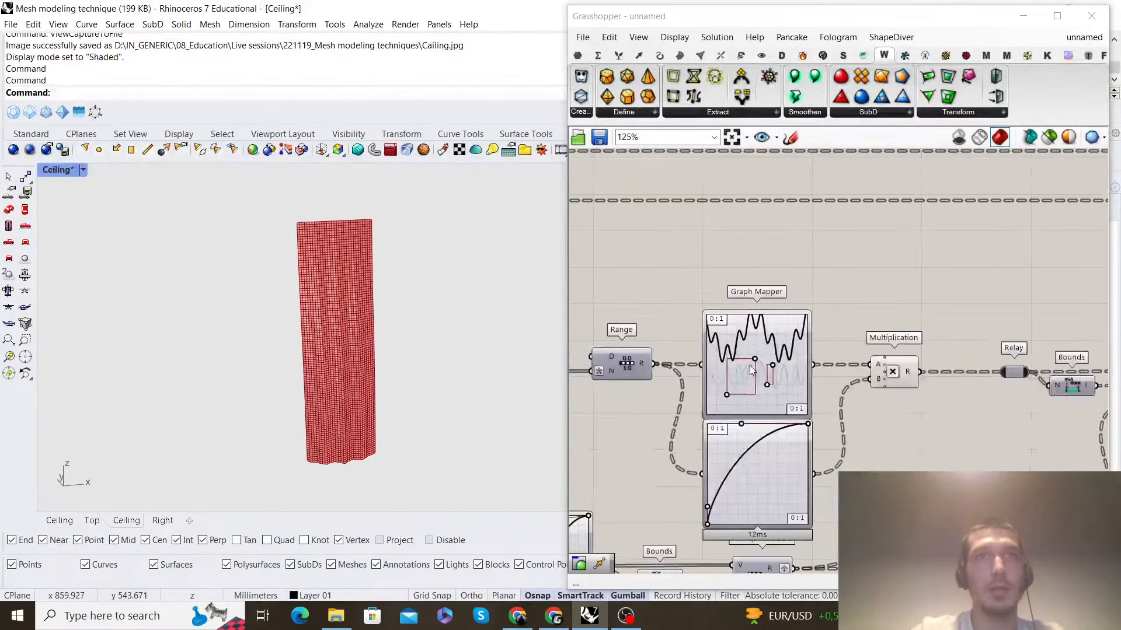
# Turn off the SubD from Mesh preview and turn on the Catmull-Clark Subdivision preview
pyautogui.scroll(6, 873, 345)
pyautogui.click(873, 350)
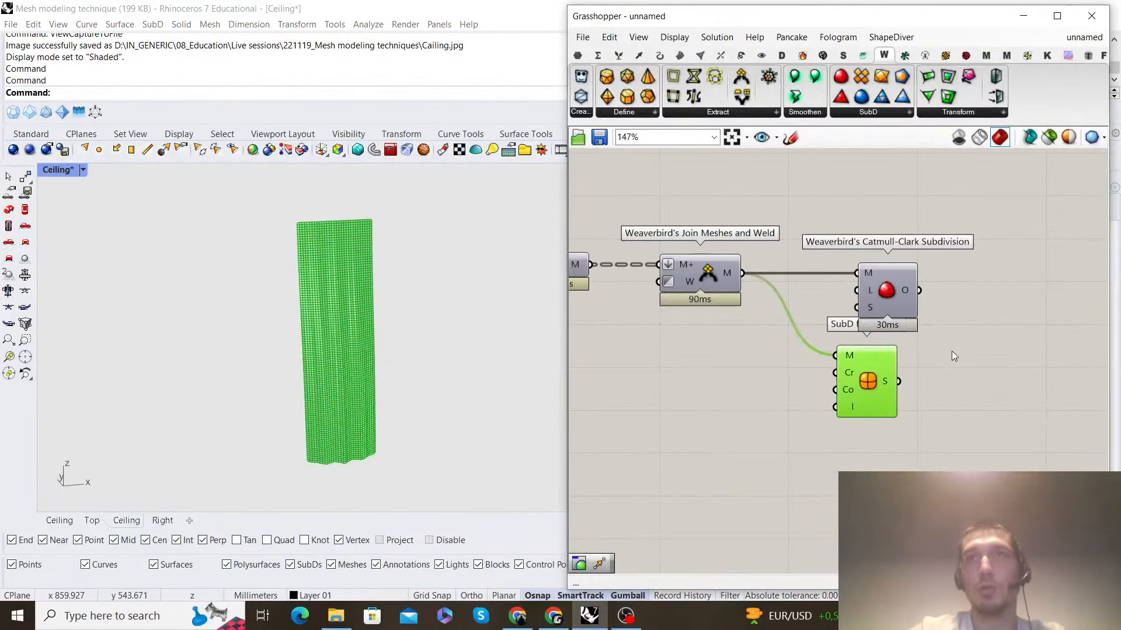
pyautogui.rightClick(952, 352)
pyautogui.click(986, 380)
pyautogui.rightClick(945, 321)
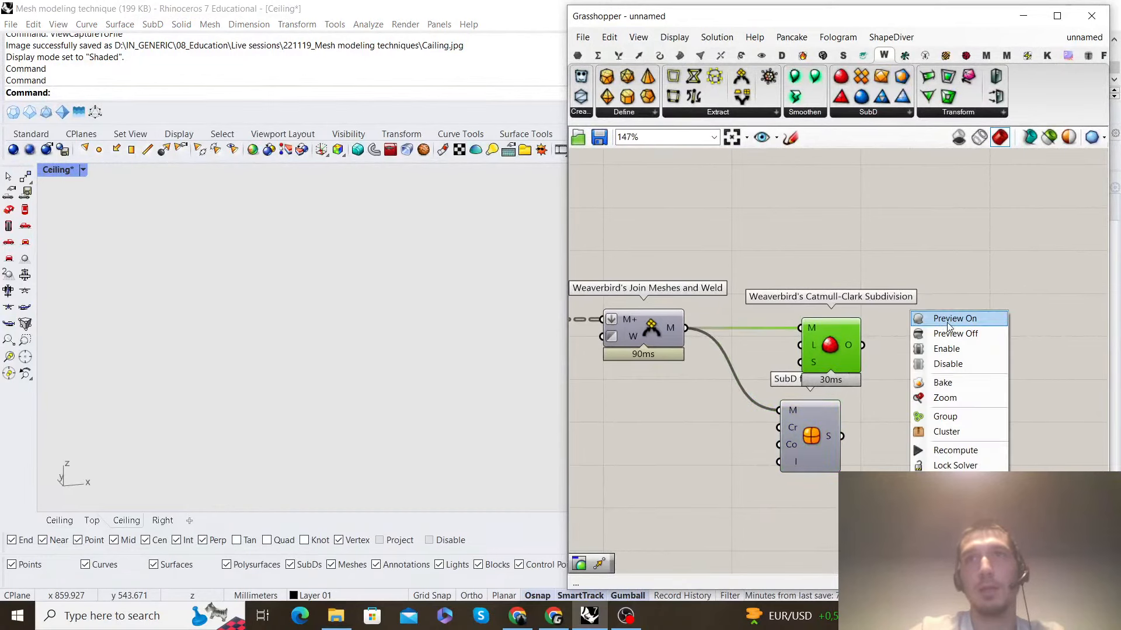
pyautogui.click(946, 322)
pyautogui.click(946, 322)
pyautogui.moveTo(356, 353); pyautogui.dragTo(327, 356, button='right')
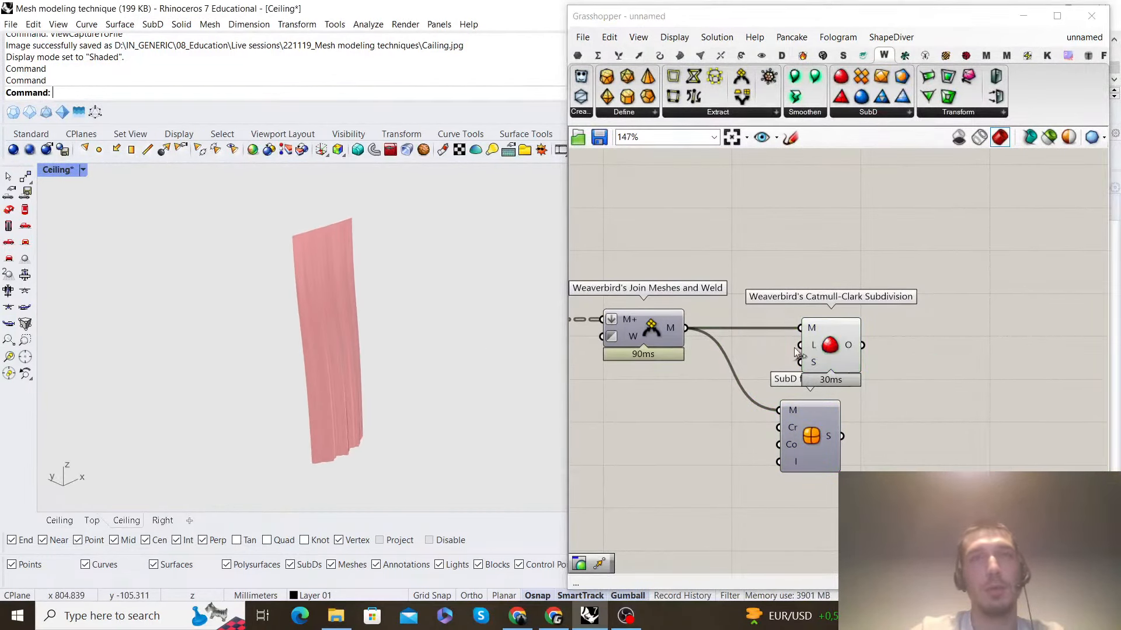
# Add a Deconstruct Mesh component and connect the Catmull-Clark Subdivision output to its M input
pyautogui.scroll(-2, 642, 362)
pyautogui.scroll(3, 755, 356)
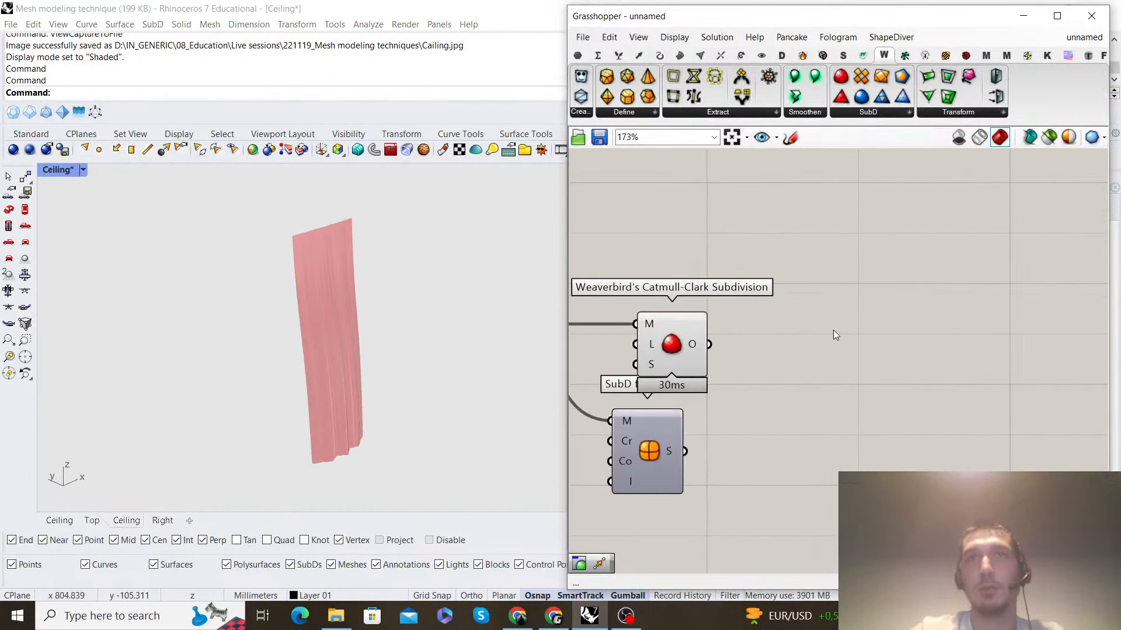
pyautogui.doubleClick(863, 318)
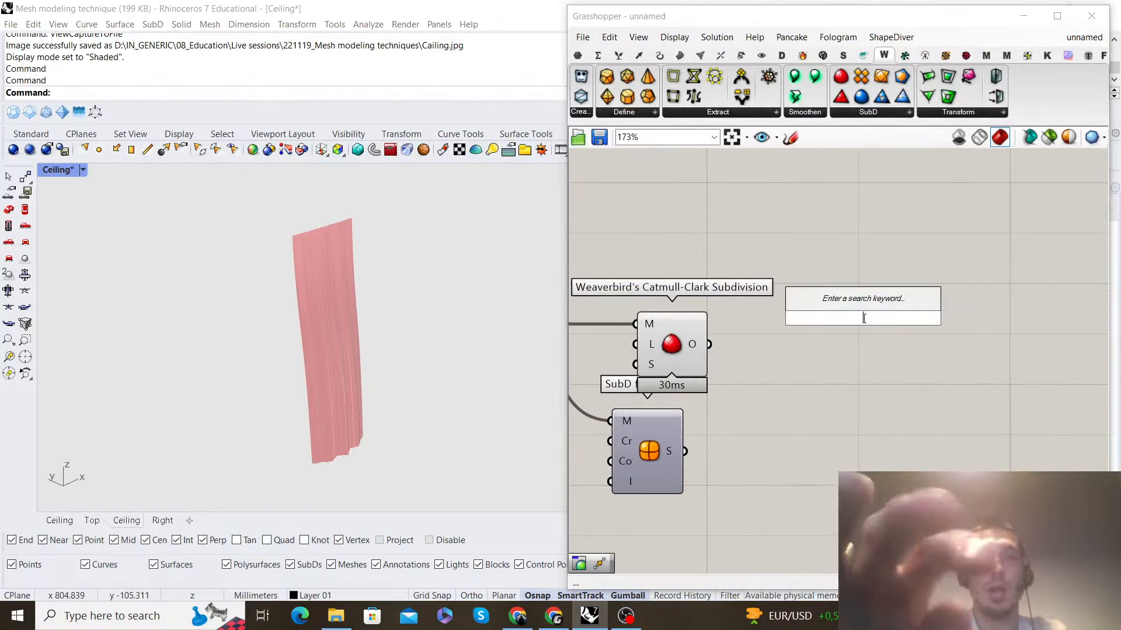
pyautogui.write('deconstruct')
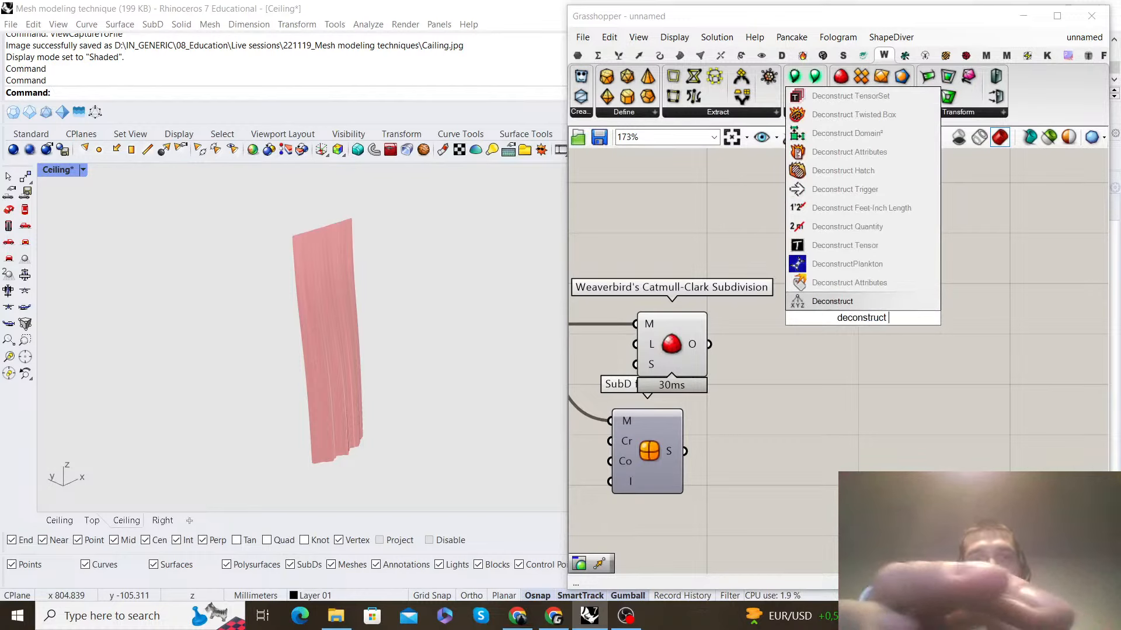
pyautogui.write(' mesh')
pyautogui.press('Up')
pyautogui.press('Return')
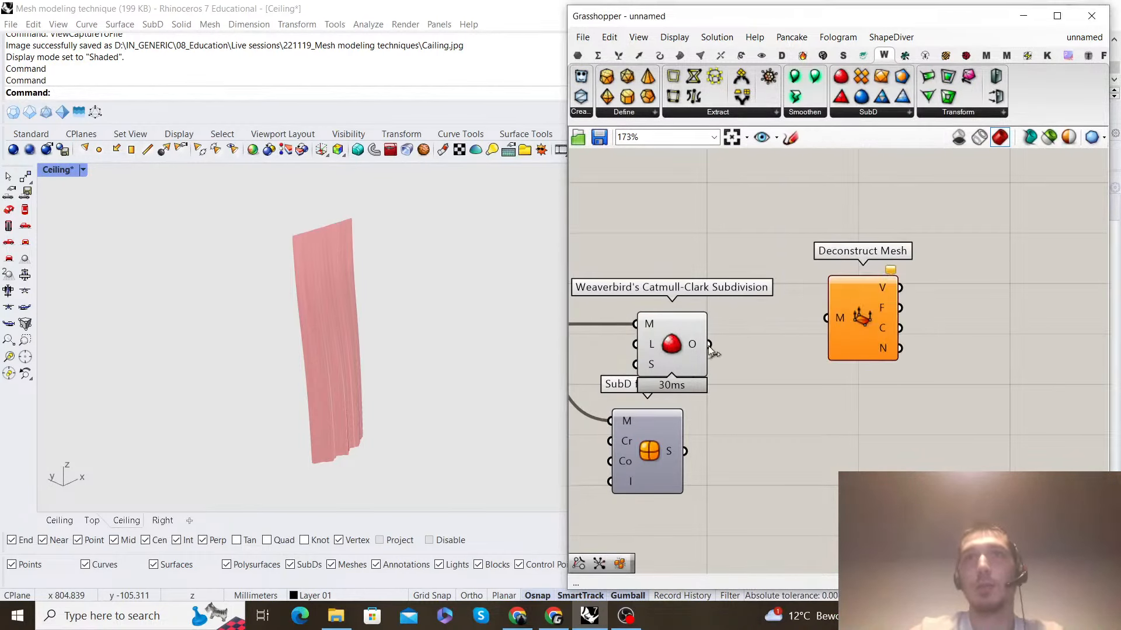
pyautogui.moveTo(861, 314); pyautogui.dragTo(825, 345)
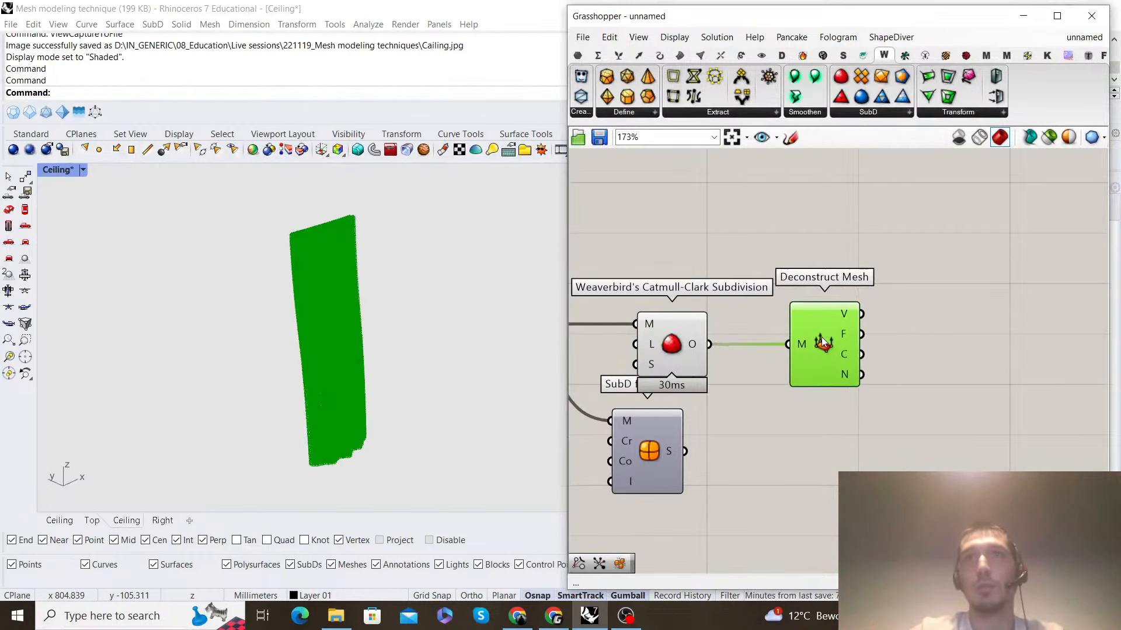
pyautogui.click(922, 313)
pyautogui.moveTo(922, 313); pyautogui.dragTo(863, 331, button='right')
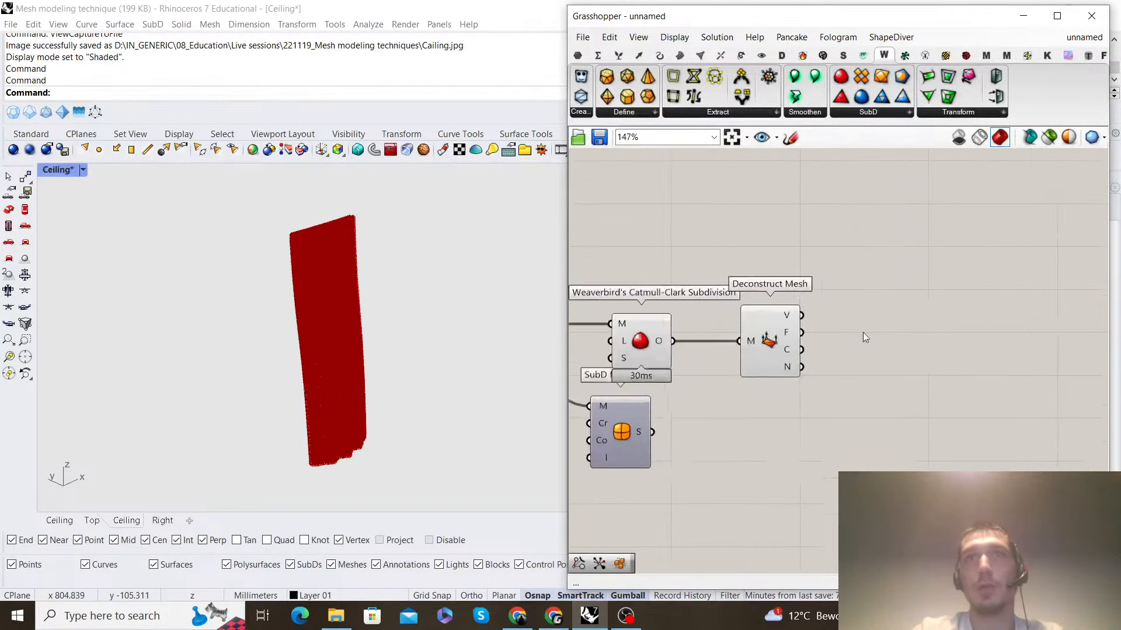
# Add a Bounds component beside Deconstruct Mesh
pyautogui.doubleClick(904, 332)
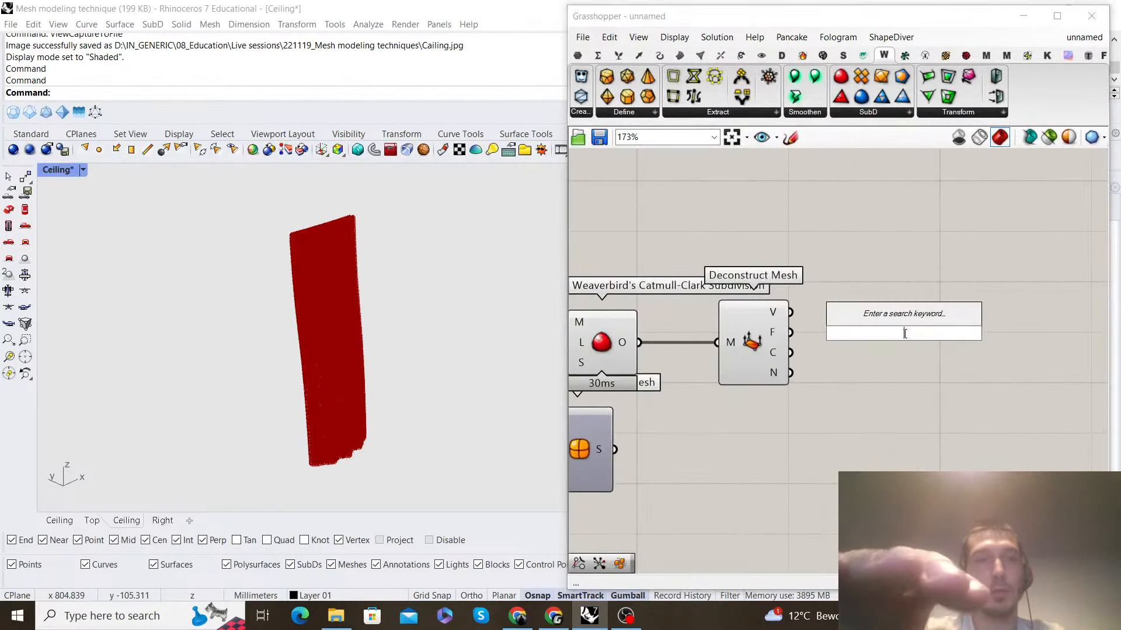
pyautogui.write('bounds')
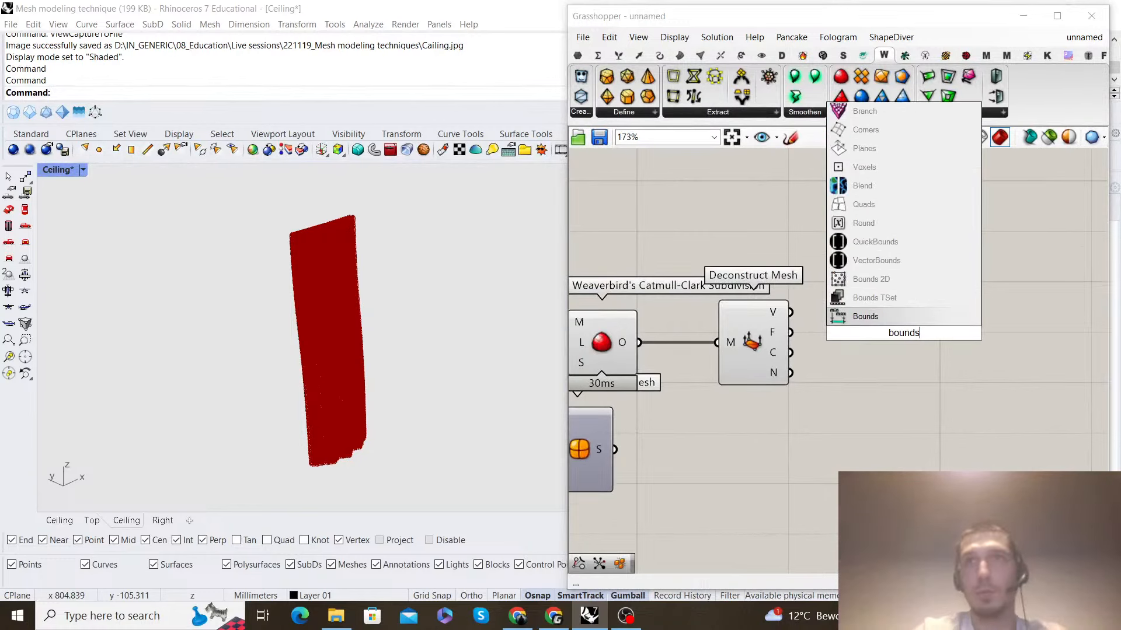
pyautogui.press('Return')
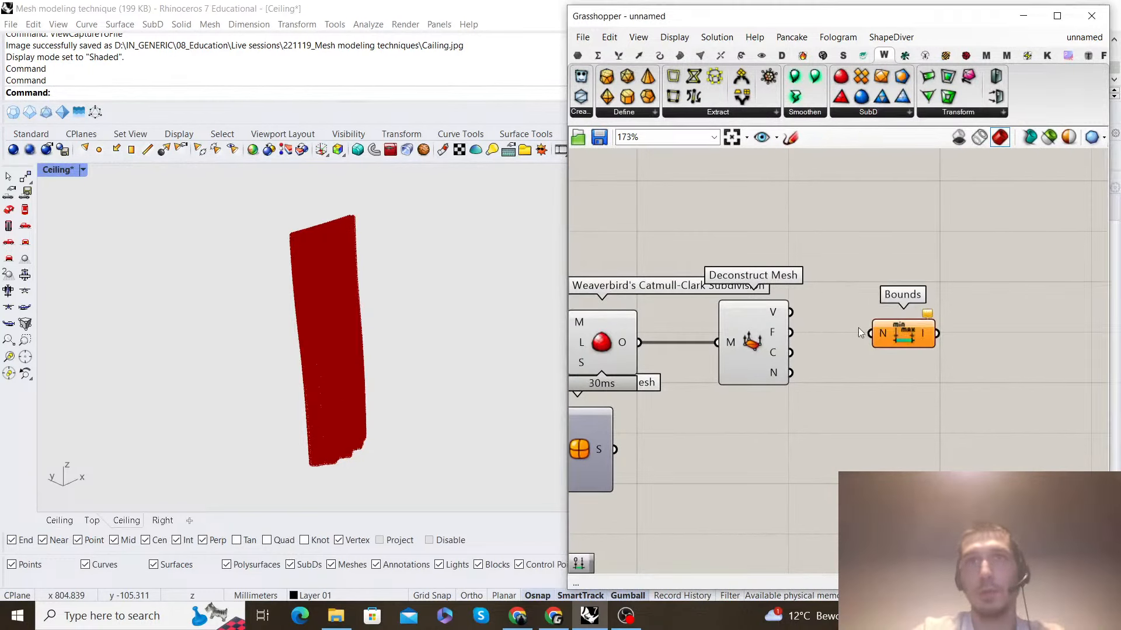
# Insert a Deconstruct component before Bounds, feed it the mesh vertices from V and pass its Z output to Bounds
pyautogui.doubleClick(885, 311)
pyautogui.write('deco')
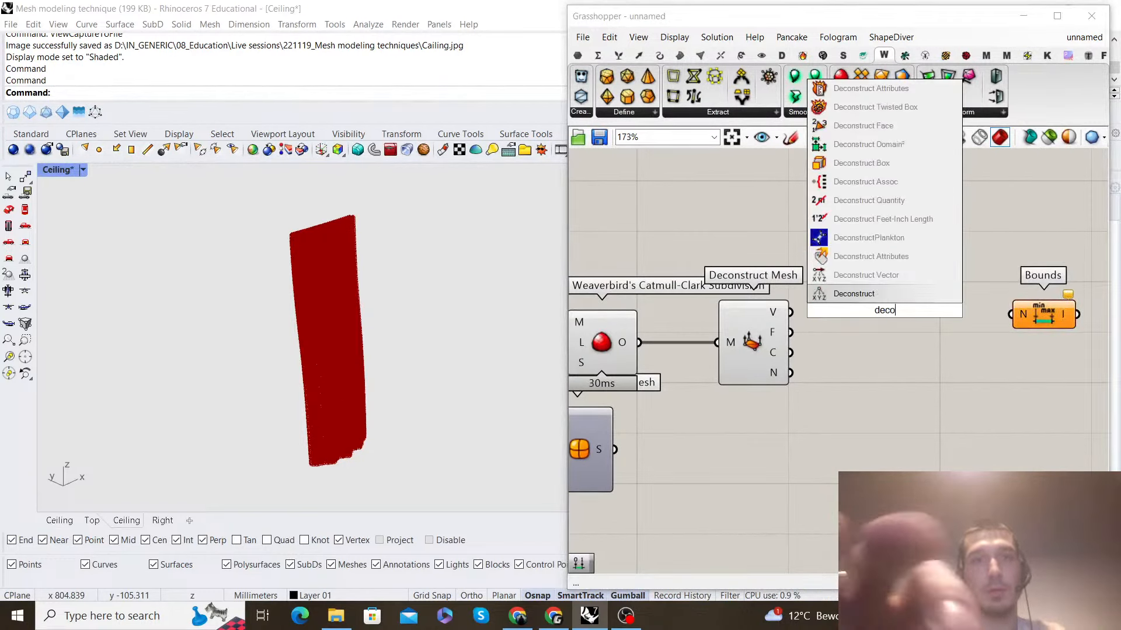
pyautogui.write('nstuct')
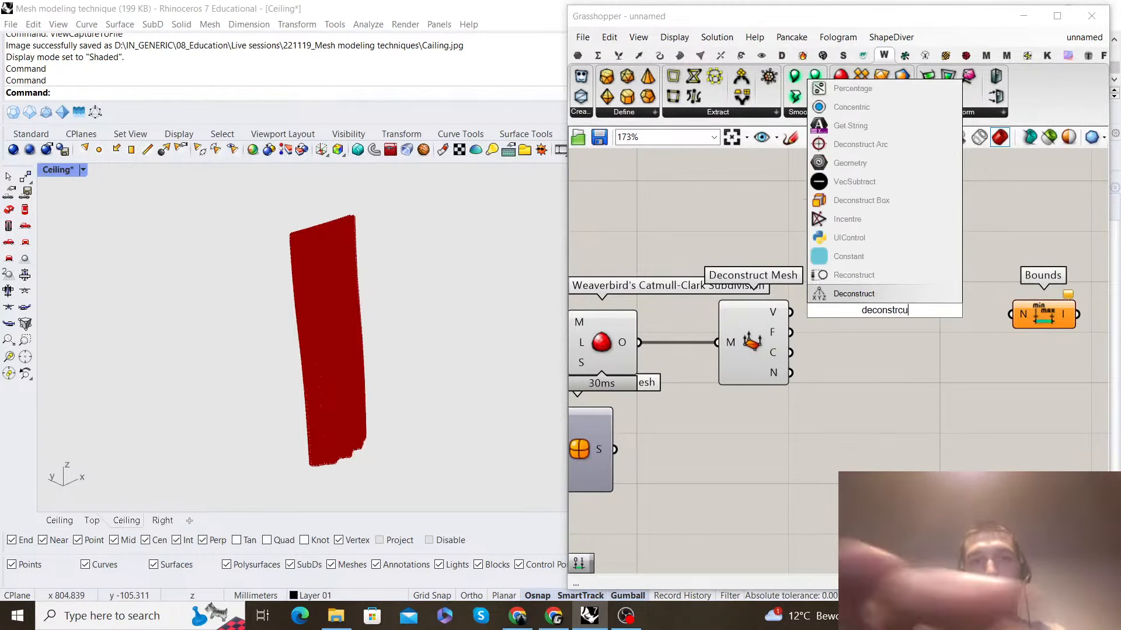
pyautogui.press('Return')
pyautogui.moveTo(791, 312); pyautogui.dragTo(850, 310)
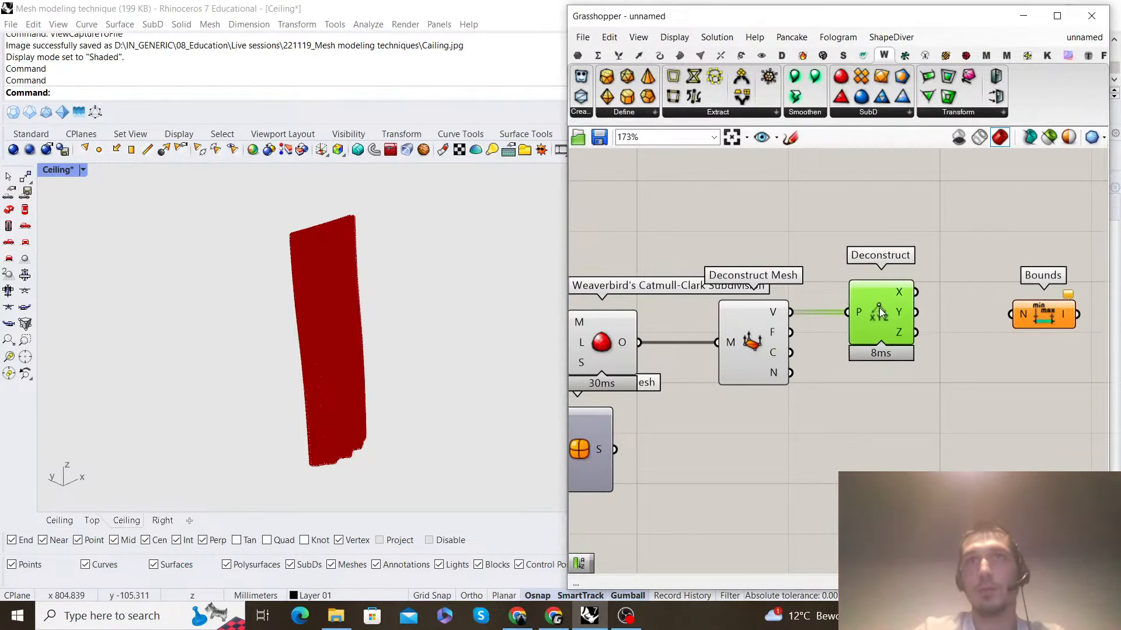
pyautogui.moveTo(930, 289); pyautogui.dragTo(844, 288, button='right')
pyautogui.moveTo(939, 304); pyautogui.dragTo(949, 312)
pyautogui.moveTo(980, 308); pyautogui.dragTo(909, 331)
# Add a Deconstruct Domain component fed by the Bounds output
pyautogui.doubleClick(975, 290)
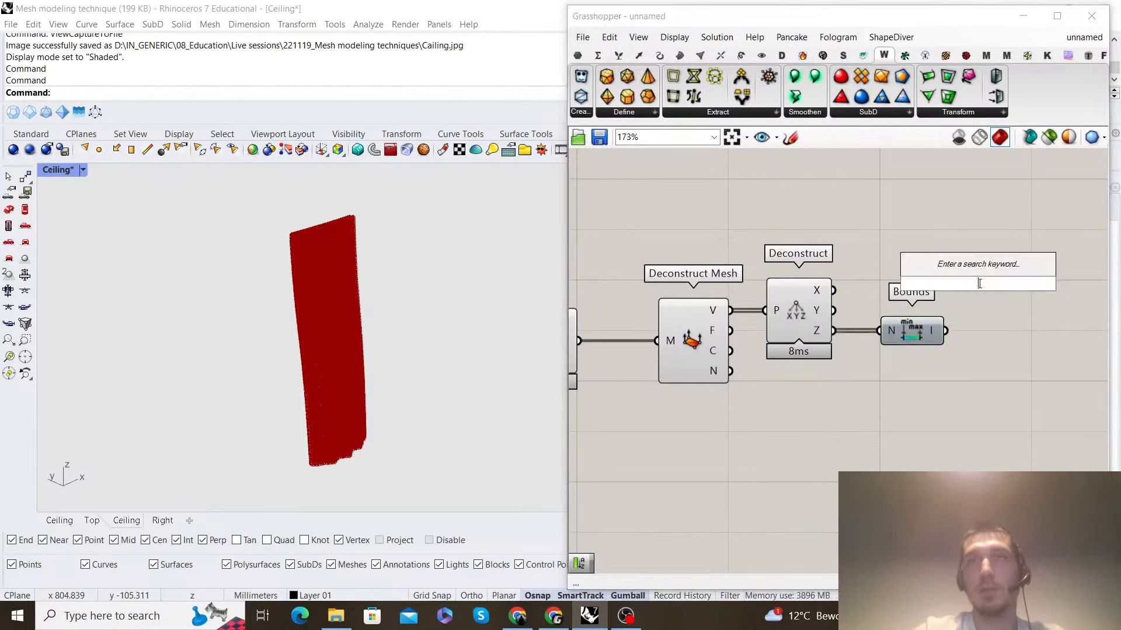
pyautogui.write('deconstruct domain')
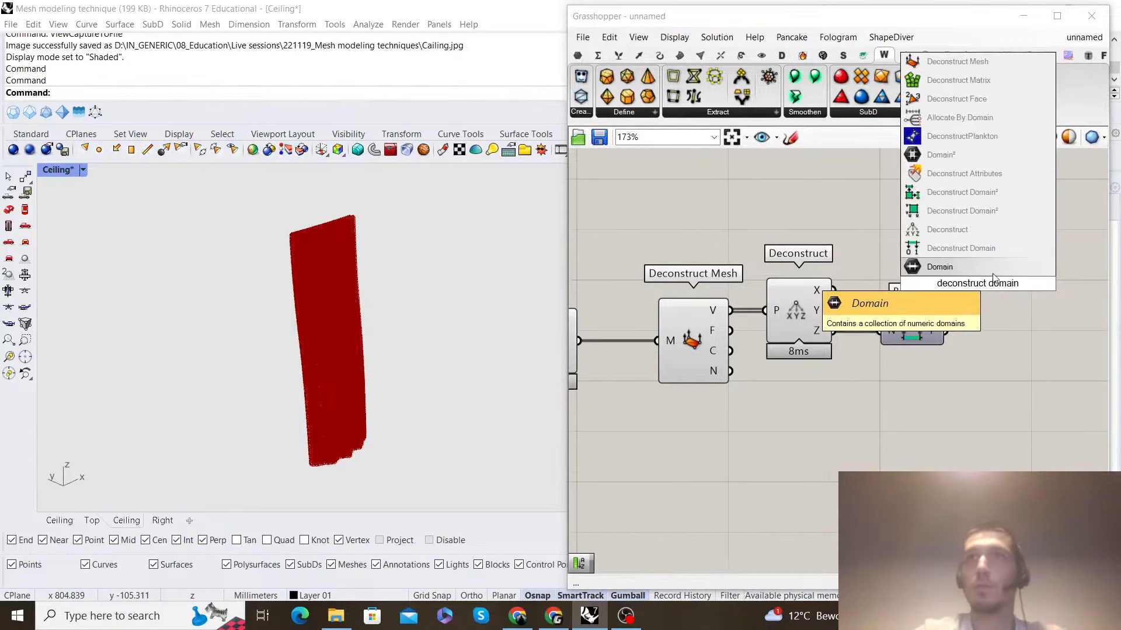
pyautogui.click(960, 248)
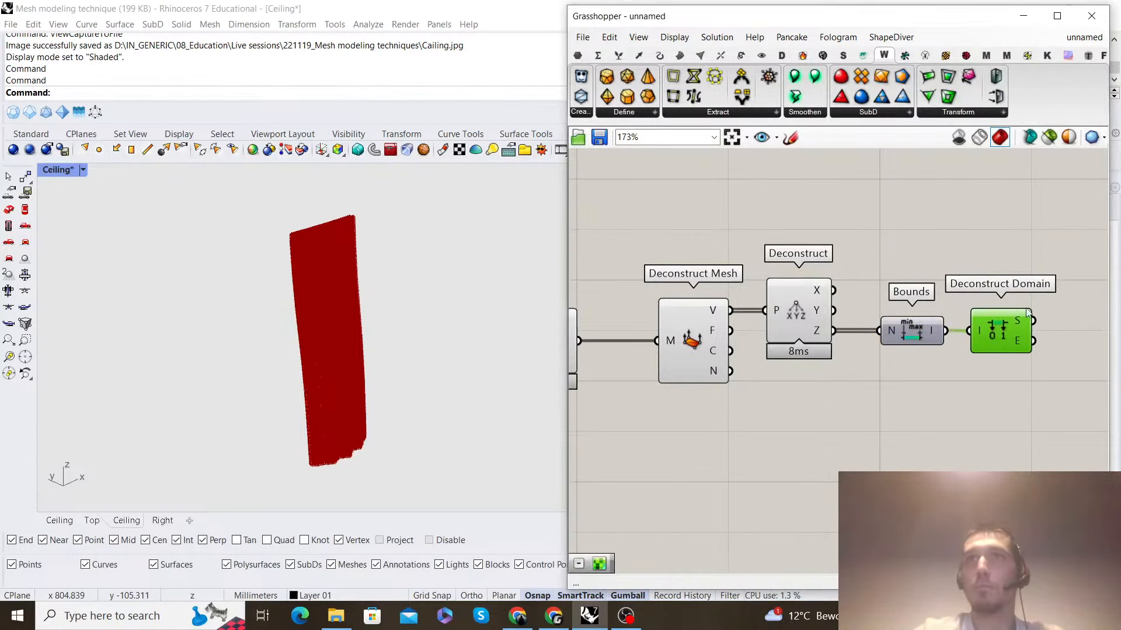
# Add a Gradient with Deconstruct Domain's S and E as its L0 and L1 limits and the vertices' Z values as t
pyautogui.moveTo(1028, 313); pyautogui.dragTo(929, 316, button='right')
pyautogui.doubleClick(1009, 292)
pyautogui.write('gradient')
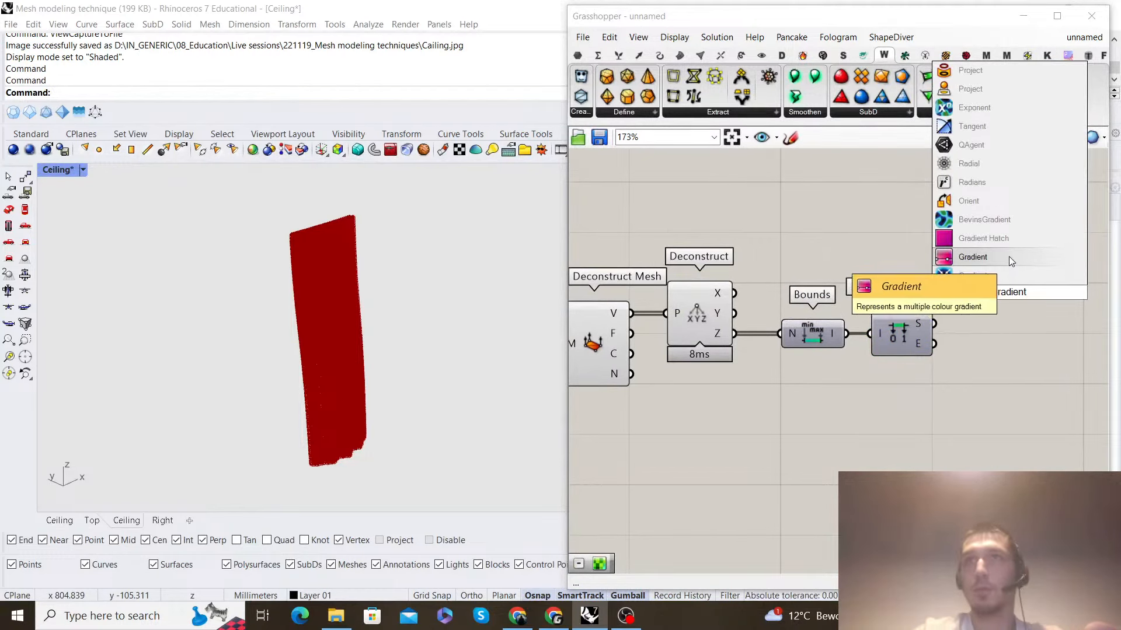
pyautogui.click(1008, 257)
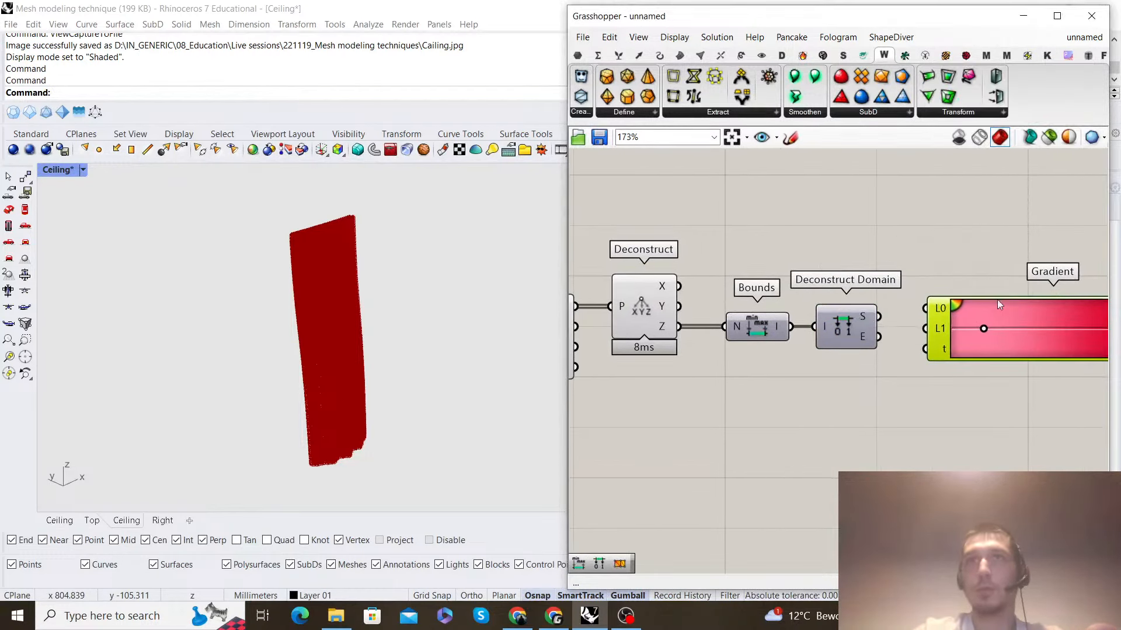
pyautogui.moveTo(901, 314); pyautogui.dragTo(832, 310, button='right')
pyautogui.moveTo(810, 333); pyautogui.dragTo(857, 324)
pyautogui.moveTo(872, 317); pyautogui.dragTo(872, 325)
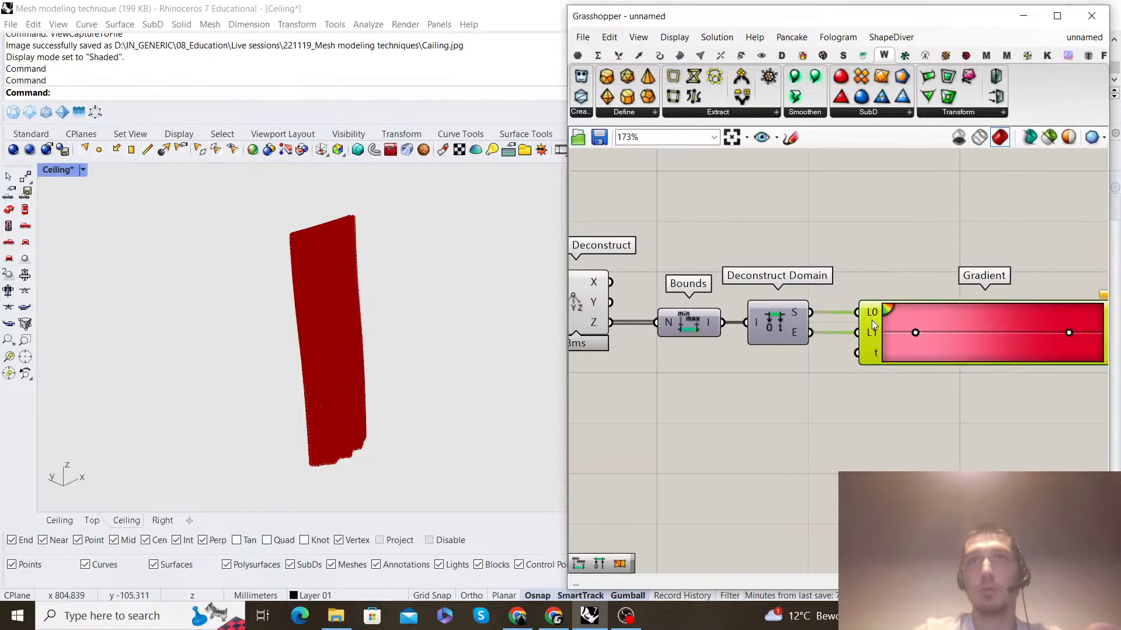
pyautogui.moveTo(731, 348); pyautogui.dragTo(855, 353)
# Add a Construct Mesh component and move the components from Deconstruct to Gradient below the main row
pyautogui.scroll(-3, 972, 355)
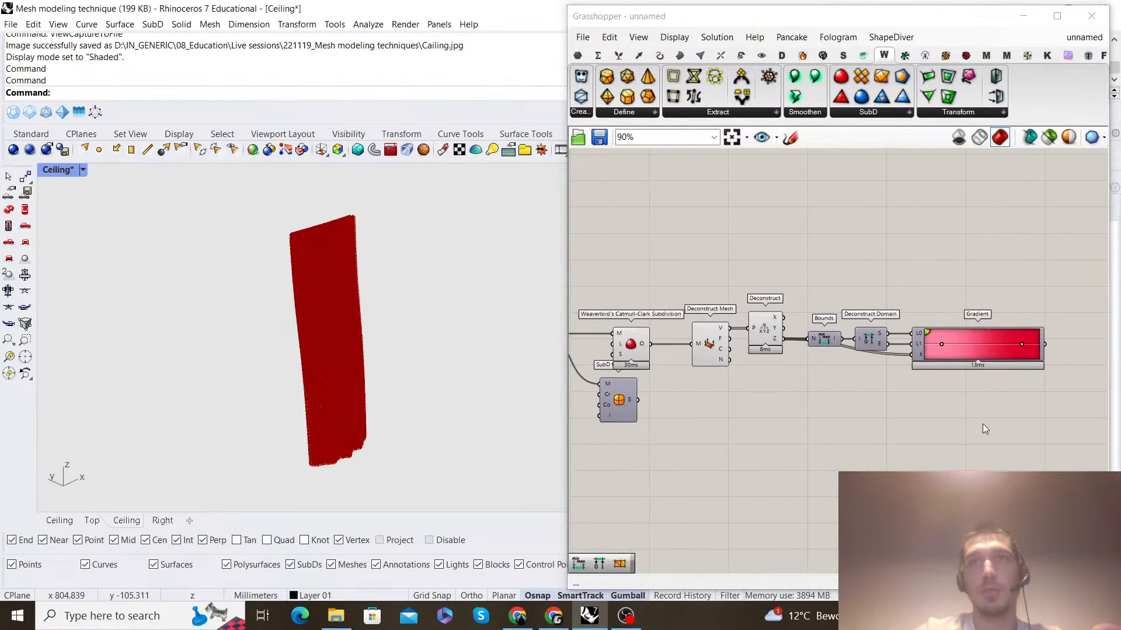
pyautogui.moveTo(959, 393); pyautogui.dragTo(932, 380, button='right')
pyautogui.doubleClick(918, 417)
pyautogui.write('co')
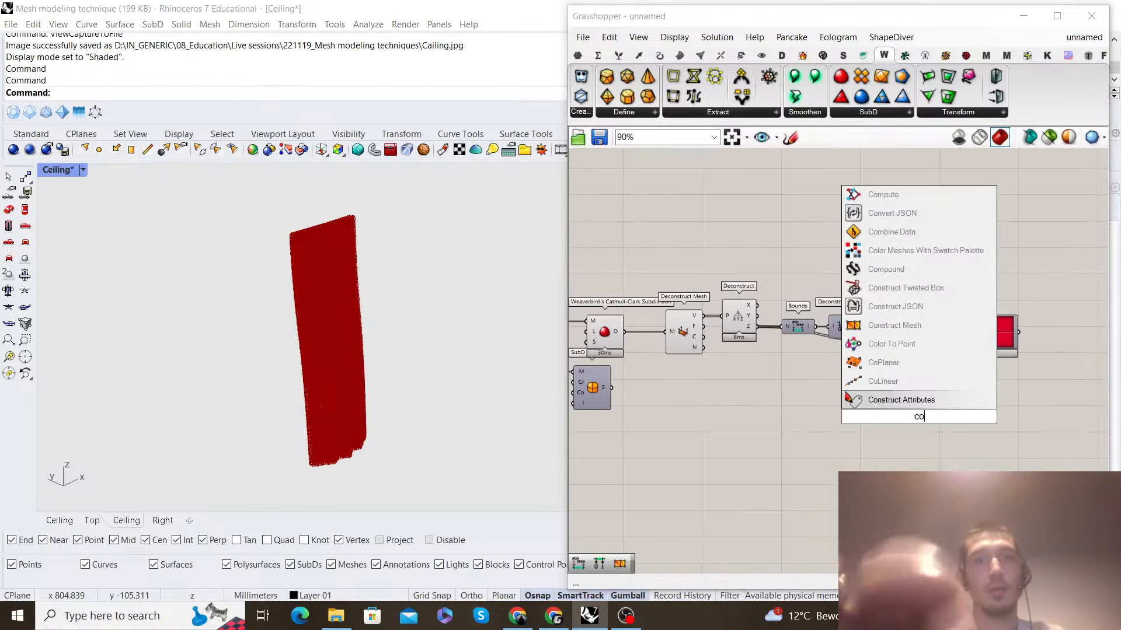
pyautogui.write('nstruct mesh')
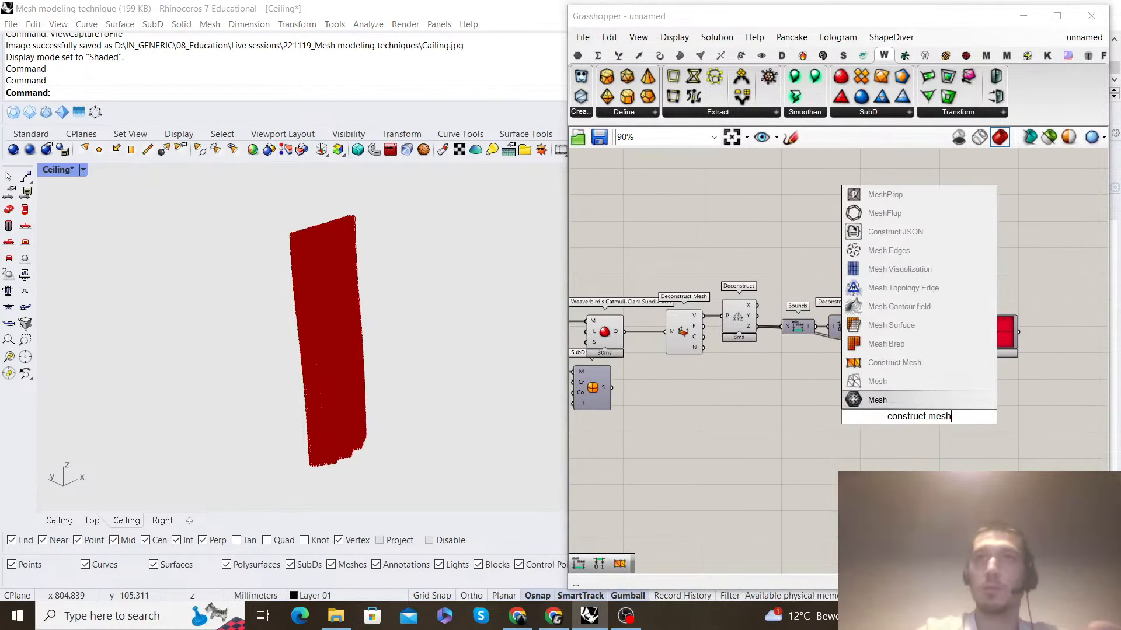
pyautogui.click(933, 368)
pyautogui.moveTo(1012, 388); pyautogui.dragTo(716, 296)
pyautogui.moveTo(738, 326); pyautogui.dragTo(739, 430)
pyautogui.click(908, 359)
# Connect Deconstruct Mesh's V and F outputs to the matching Construct Mesh inputs and align Construct Mesh with them
pyautogui.click(1045, 349)
pyautogui.moveTo(1045, 349); pyautogui.dragTo(951, 345, button='right')
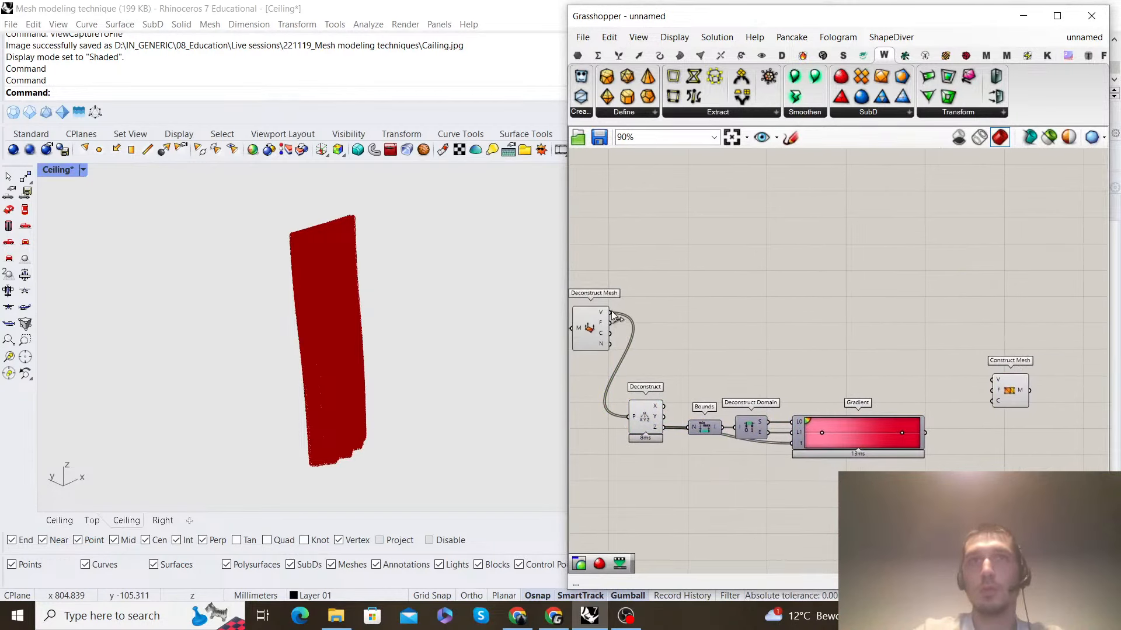
pyautogui.moveTo(978, 367); pyautogui.dragTo(992, 380)
pyautogui.moveTo(1018, 390); pyautogui.dragTo(1033, 347)
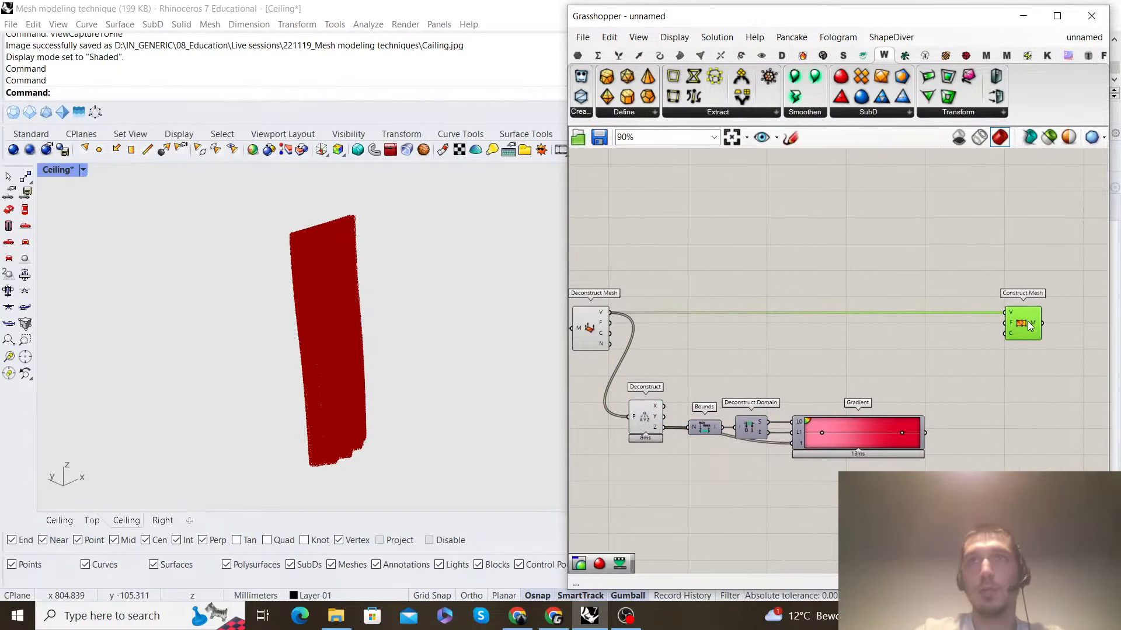
pyautogui.moveTo(611, 323); pyautogui.dragTo(1004, 325)
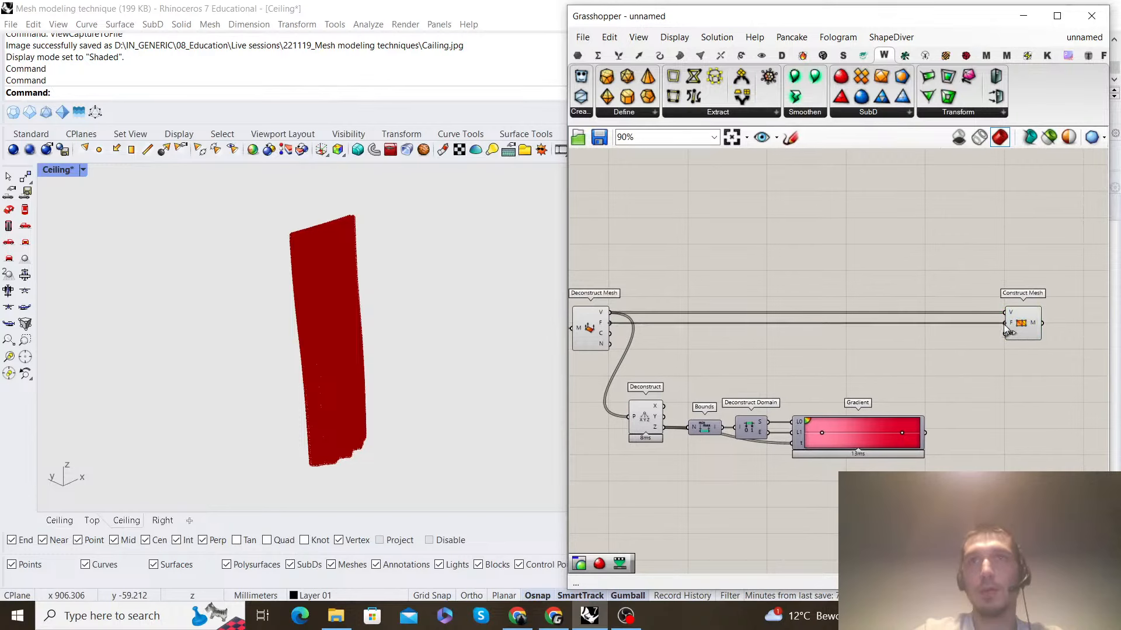
# Connect the Gradient to Construct Mesh's C input and turn off the previews of Catmull-Clark Subdivision, Deconstruct Mesh and Deconstruct
pyautogui.moveTo(923, 481); pyautogui.dragTo(644, 347)
pyautogui.rightClick(700, 289)
pyautogui.click(680, 271)
pyautogui.scroll(-3, 674, 262)
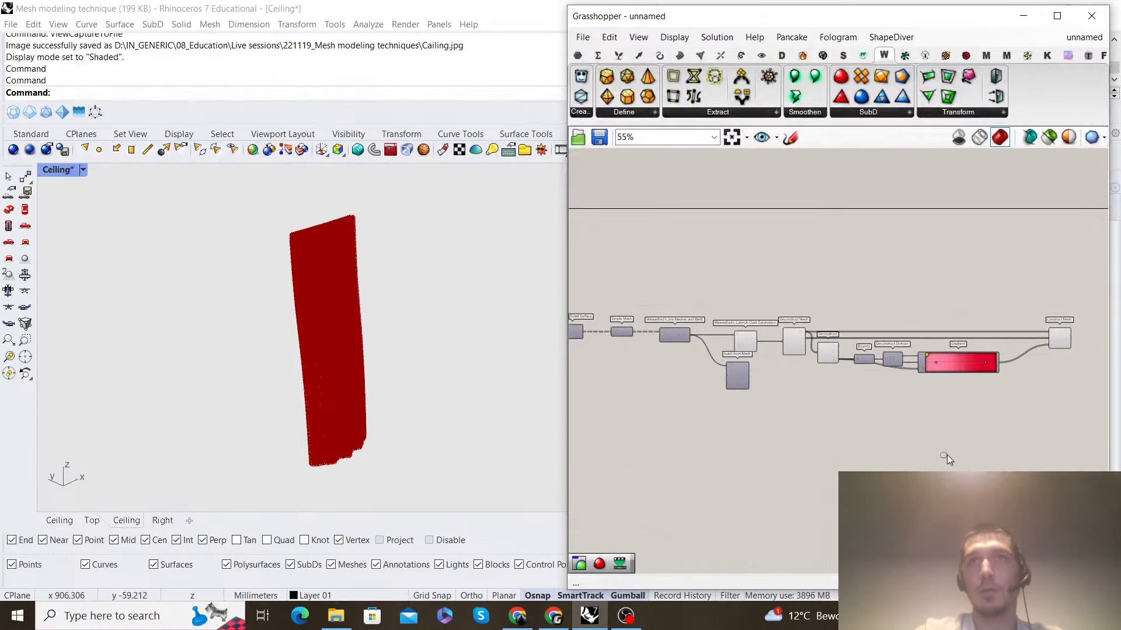
pyautogui.moveTo(947, 454); pyautogui.dragTo(746, 278)
pyautogui.click(1017, 291)
# Add a Custom Preview with the constructed mesh as its G input and turn off Construct Mesh's own preview
pyautogui.scroll(5, 896, 341)
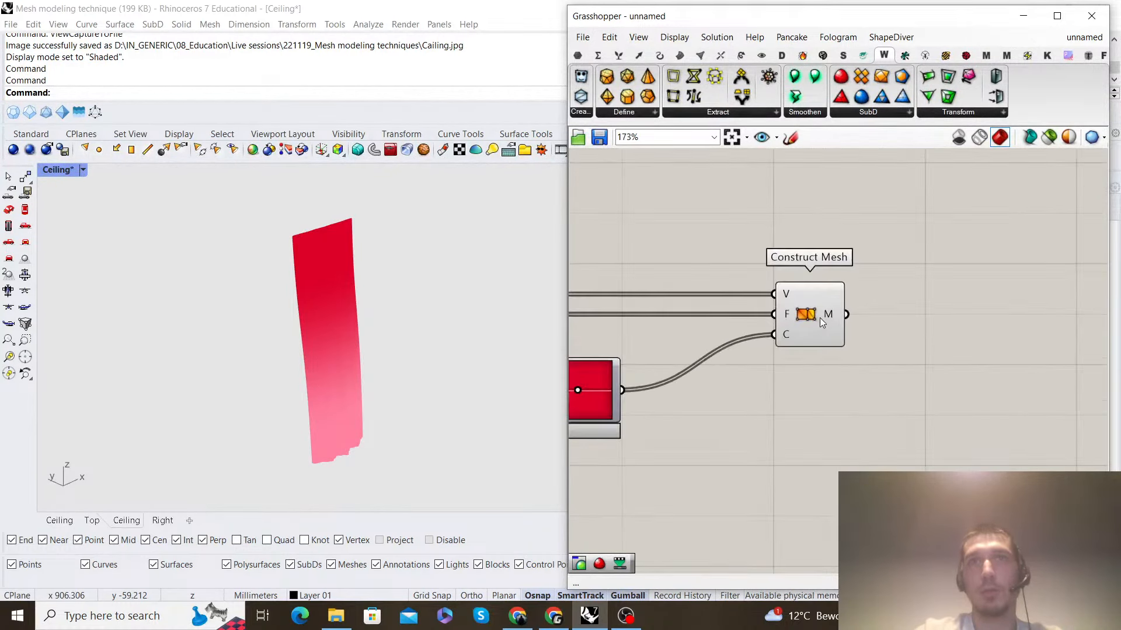
pyautogui.doubleClick(895, 327)
pyautogui.write('custom preview')
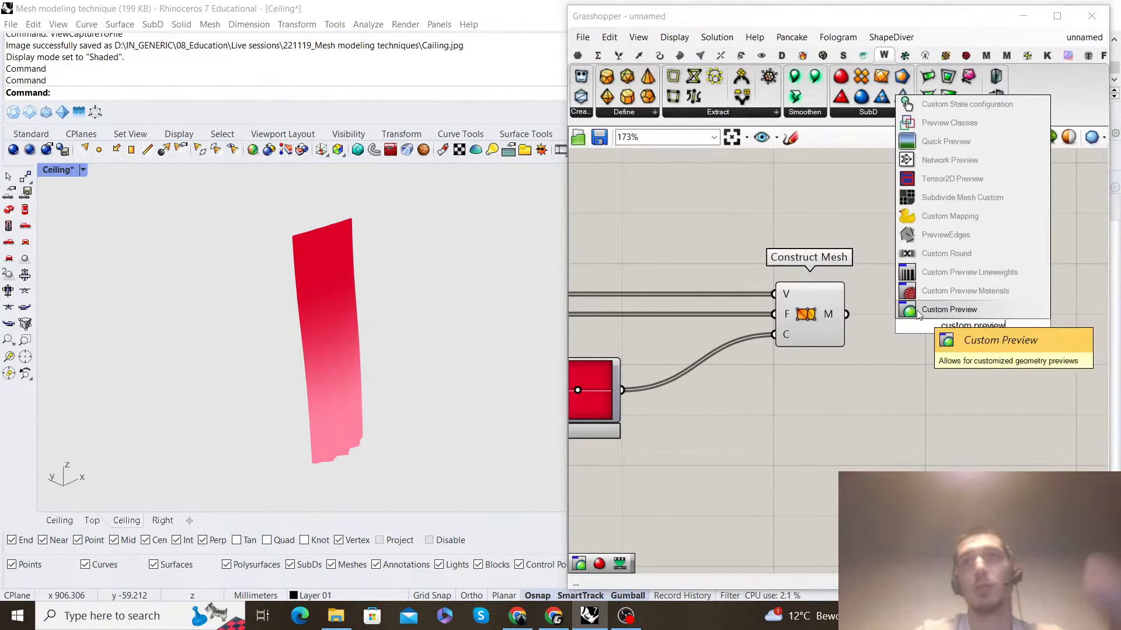
pyautogui.click(918, 311)
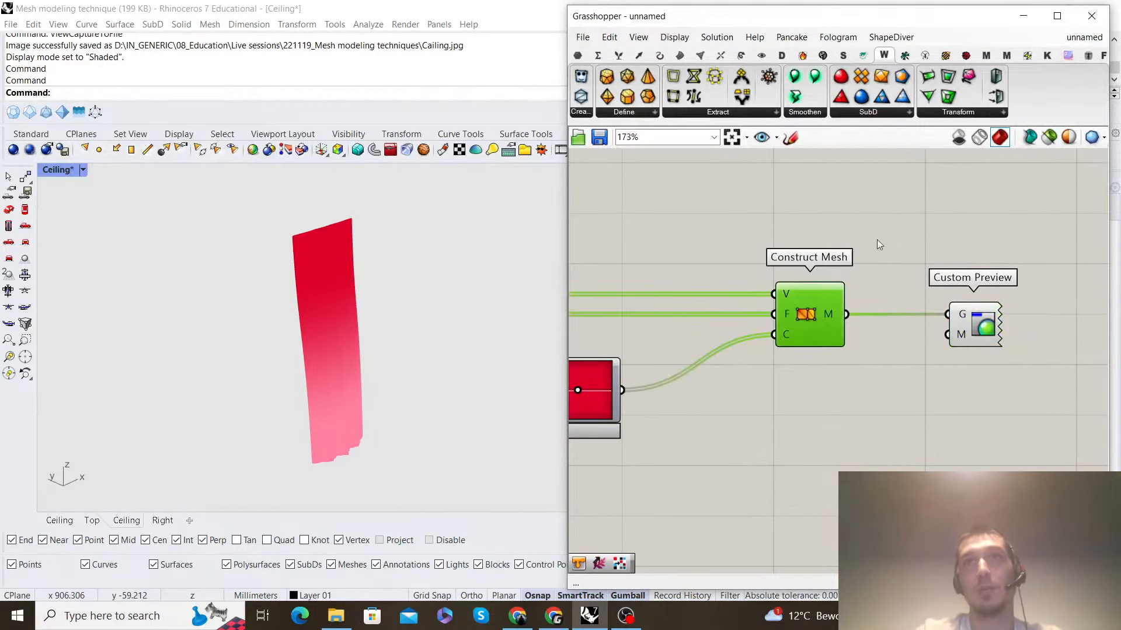
pyautogui.scroll(-8, 876, 240)
pyautogui.scroll(4, 846, 295)
pyautogui.scroll(-4, 817, 315)
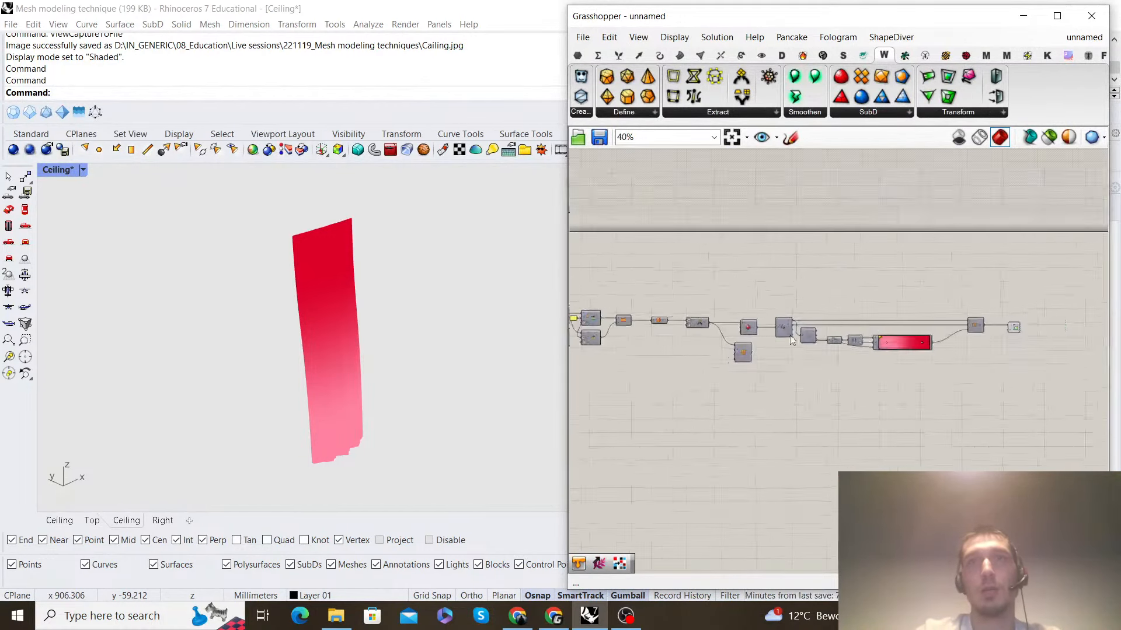
pyautogui.scroll(5, 876, 330)
pyautogui.scroll(-5, 864, 312)
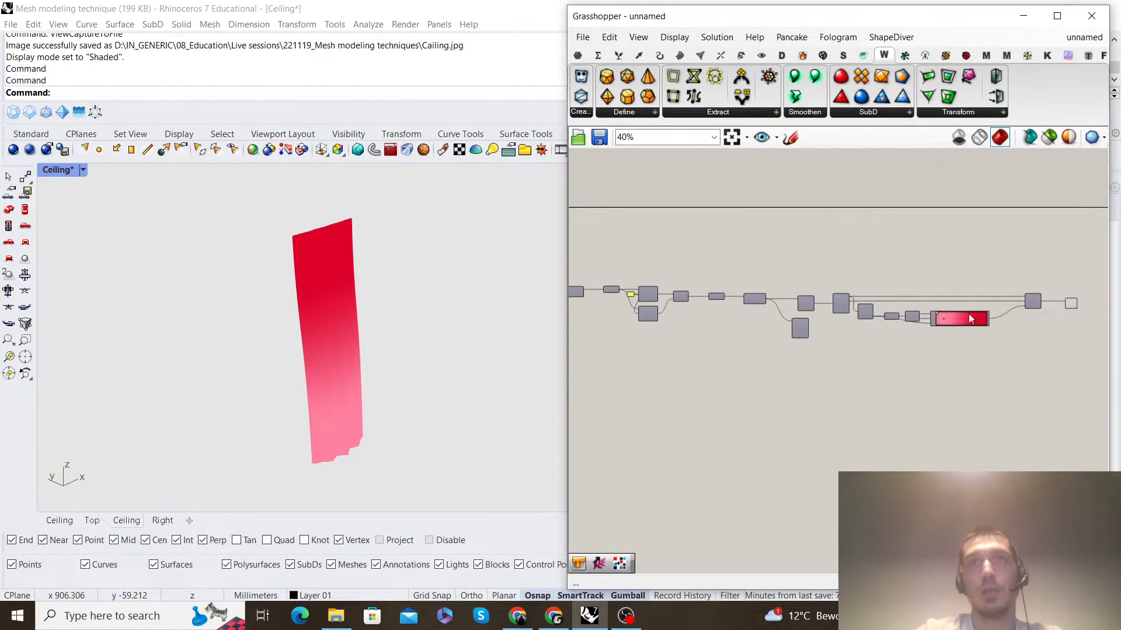
# Try the purple-to-teal preset and then the dark-red-to-cream preset on the Gradient component
pyautogui.scroll(8, 934, 318)
pyautogui.rightClick(815, 334)
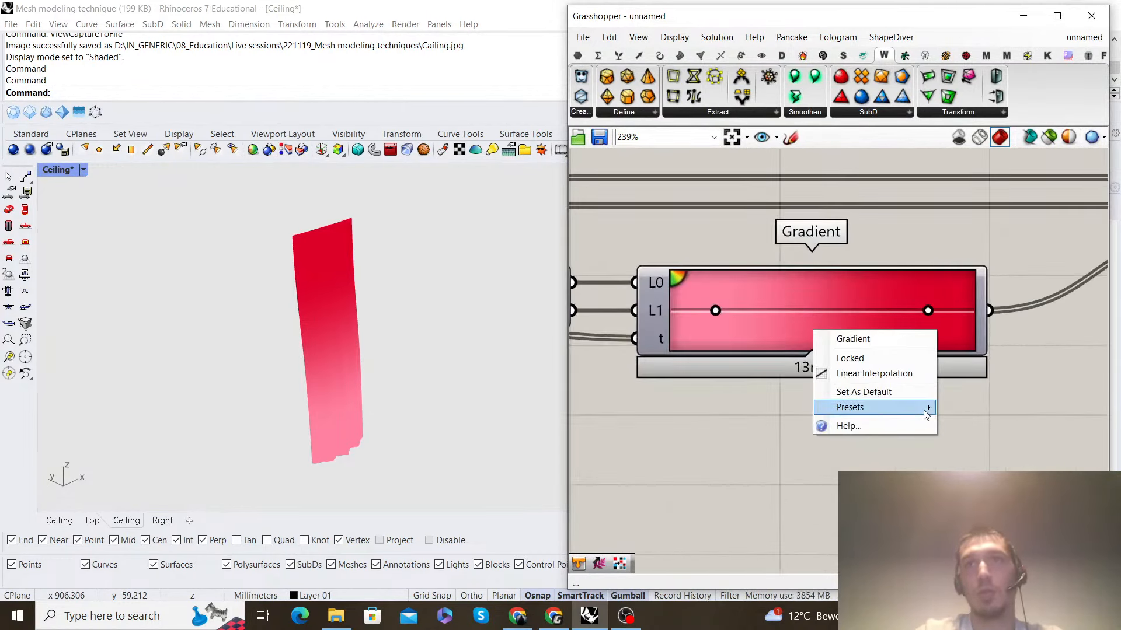
pyautogui.moveTo(924, 409)
pyautogui.click(992, 461)
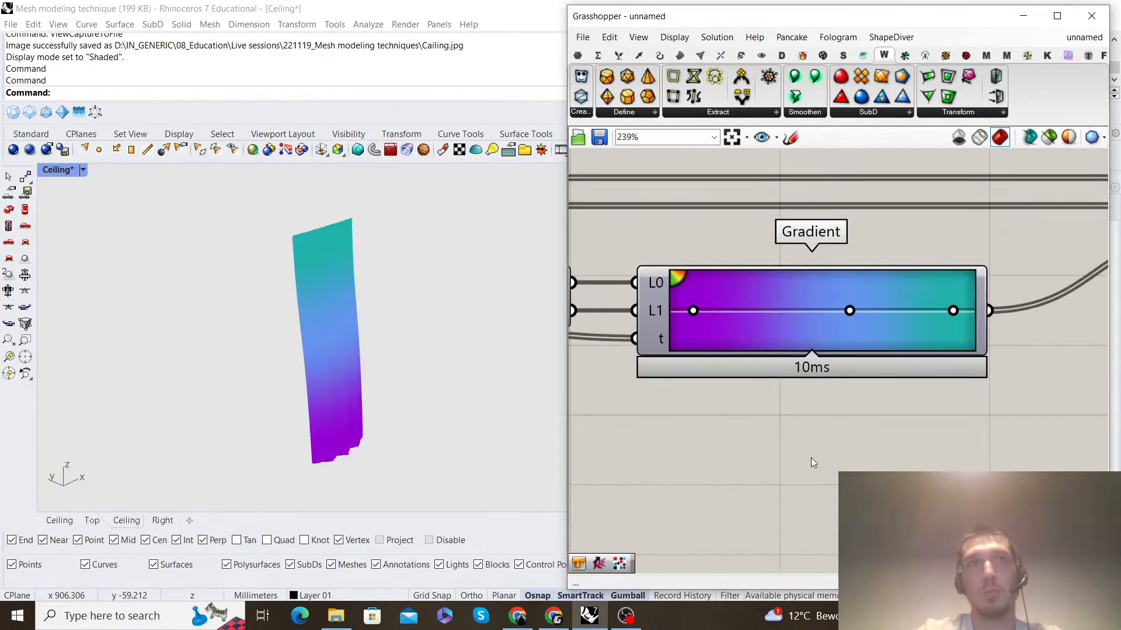
pyautogui.rightClick(825, 338)
pyautogui.moveTo(940, 412)
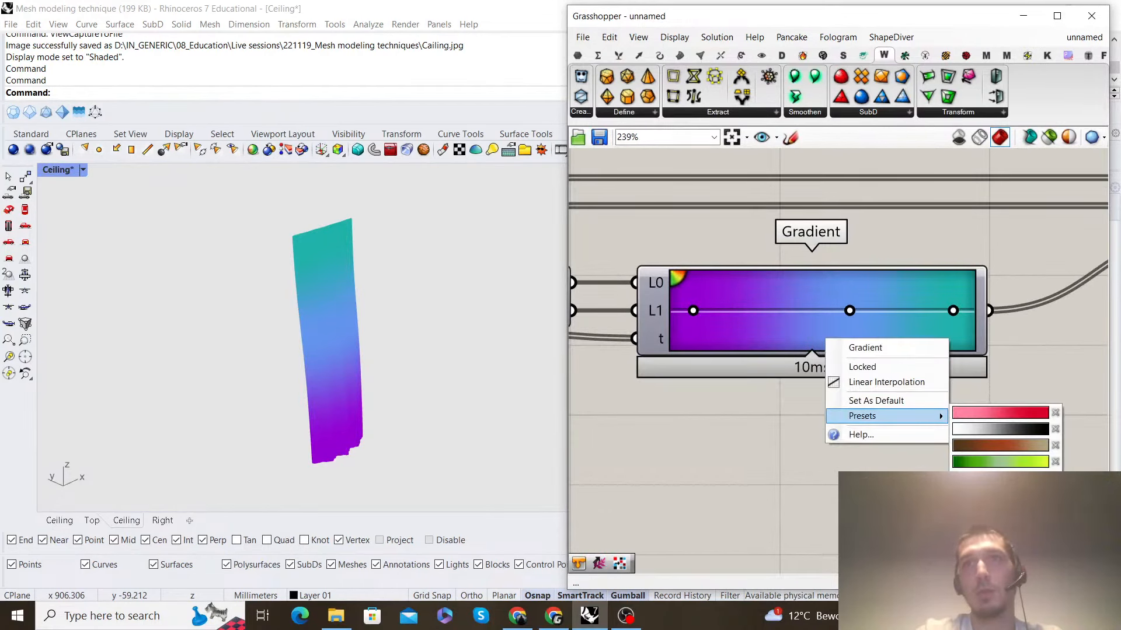
pyautogui.click(998, 415)
pyautogui.moveTo(315, 327); pyautogui.dragTo(409, 357, button='right')
# Try the blue-to-white Gradient preset, followed by the purple-to-teal one
pyautogui.rightClick(809, 332)
pyautogui.moveTo(899, 405)
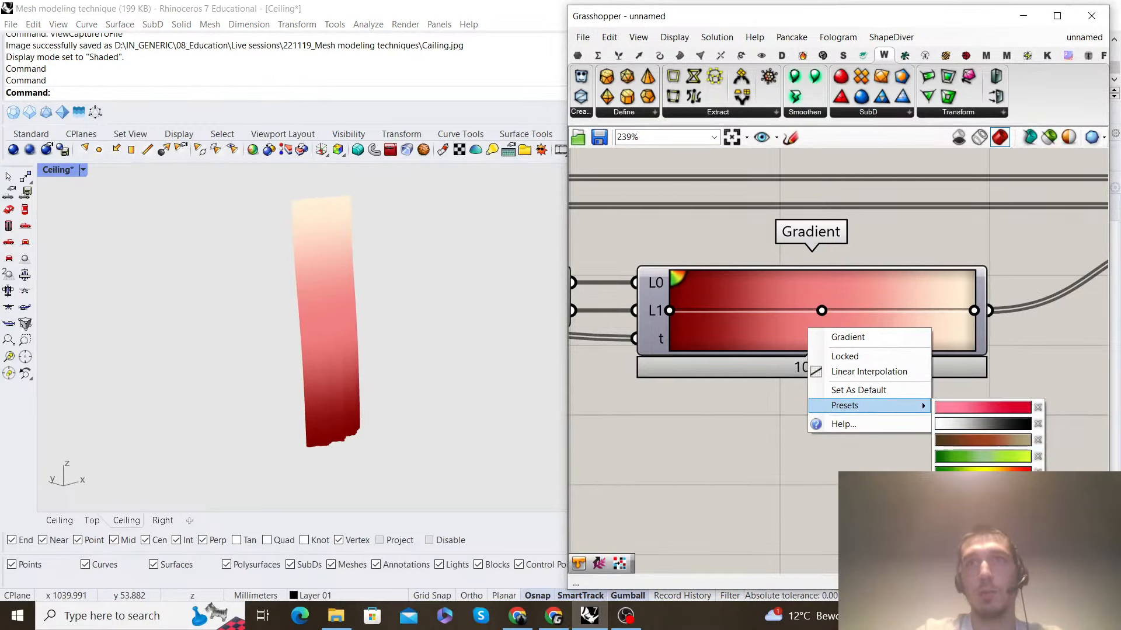
pyautogui.click(983, 505)
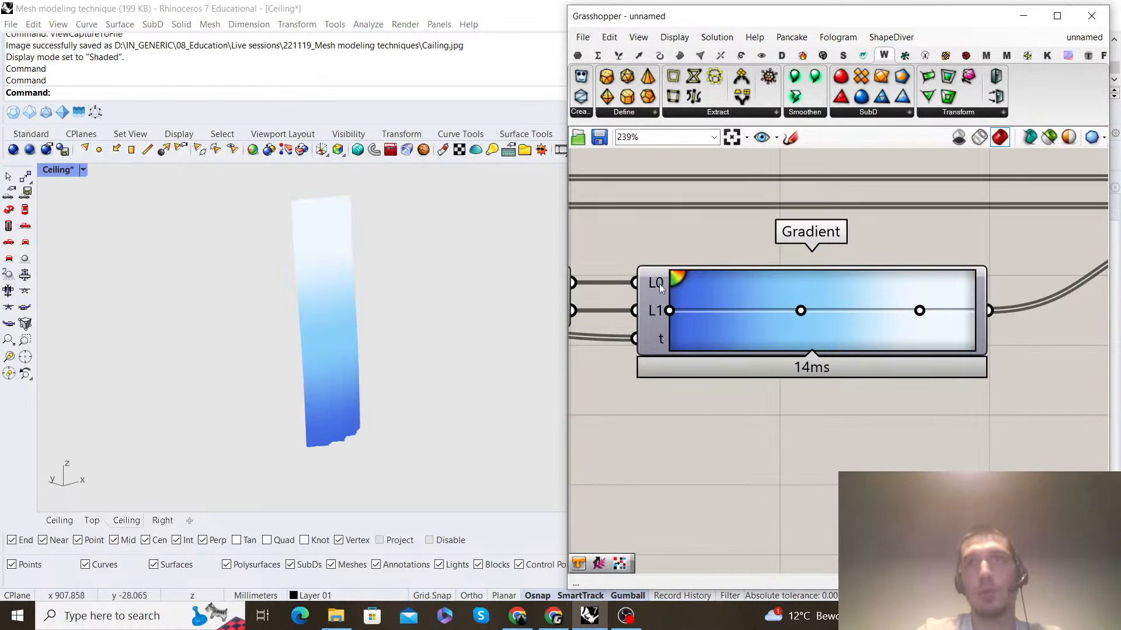
pyautogui.rightClick(752, 298)
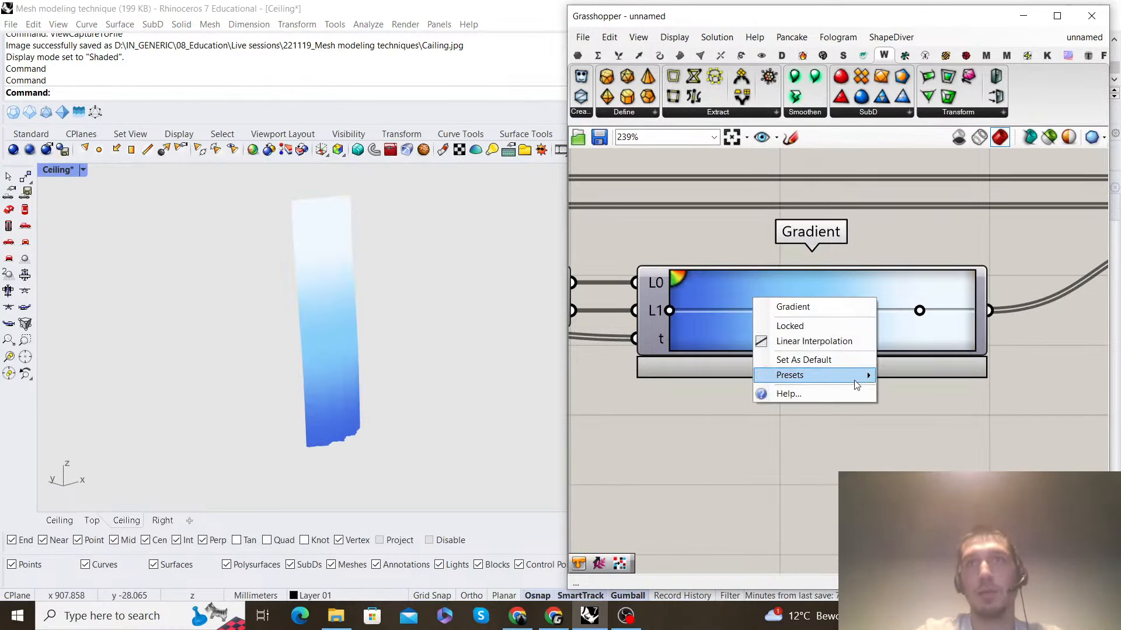
pyautogui.moveTo(855, 380)
pyautogui.click(920, 394)
# Apply the dark-red-to-cream preset to the Gradient
pyautogui.rightClick(896, 311)
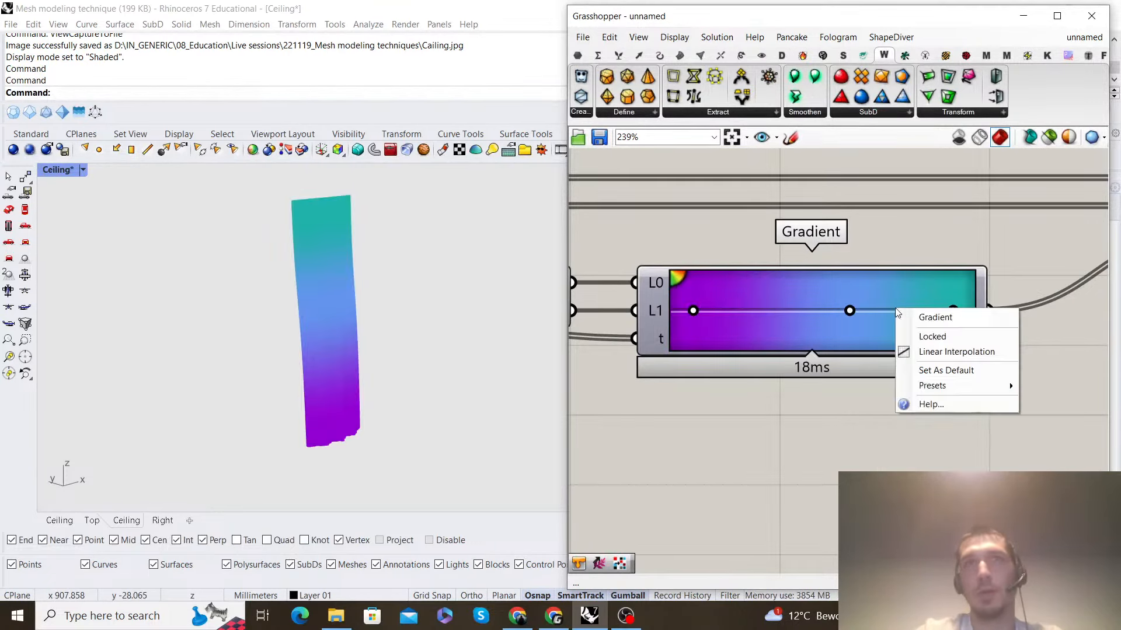
pyautogui.moveTo(992, 386)
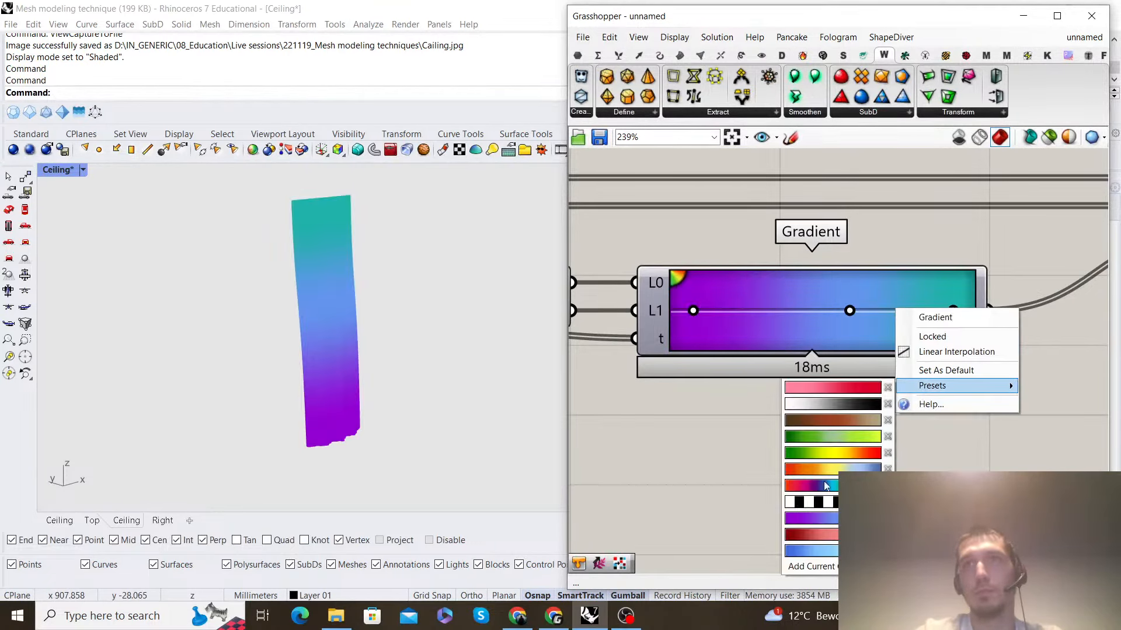
pyautogui.click(824, 537)
# Switch the Rhino Ceiling viewport to Rendered display mode and inspect the coloured mesh from other angles
pyautogui.scroll(-8, 808, 332)
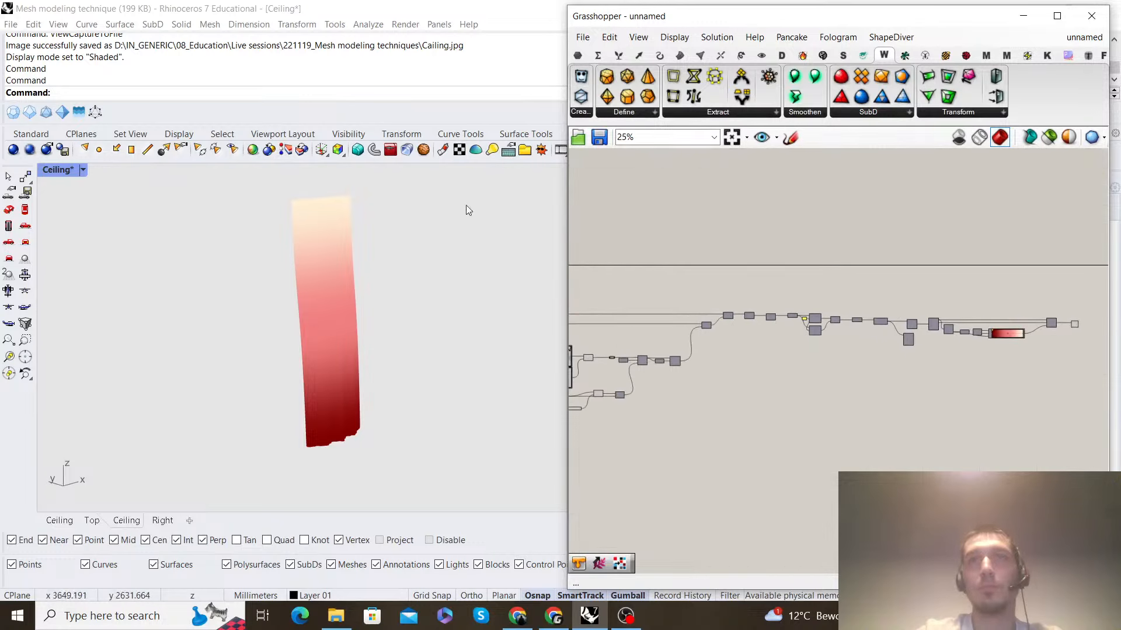
pyautogui.click(83, 170)
pyautogui.click(149, 201)
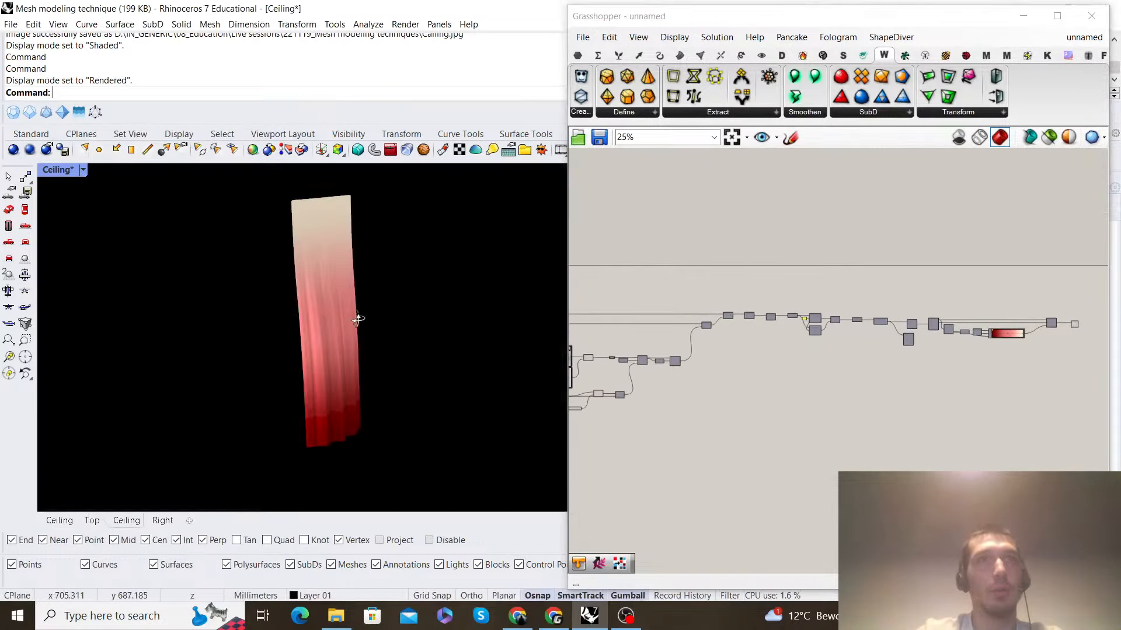
pyautogui.moveTo(357, 319); pyautogui.dragTo(389, 299, button='right')
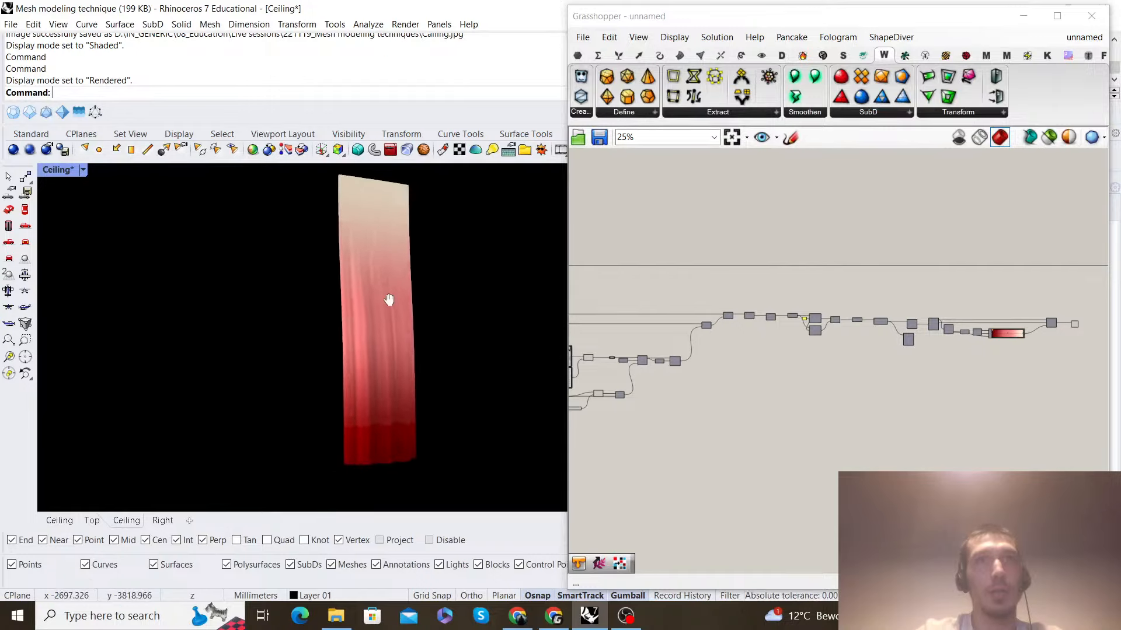
pyautogui.scroll(4, 361, 453)
pyautogui.scroll(-4, 370, 424)
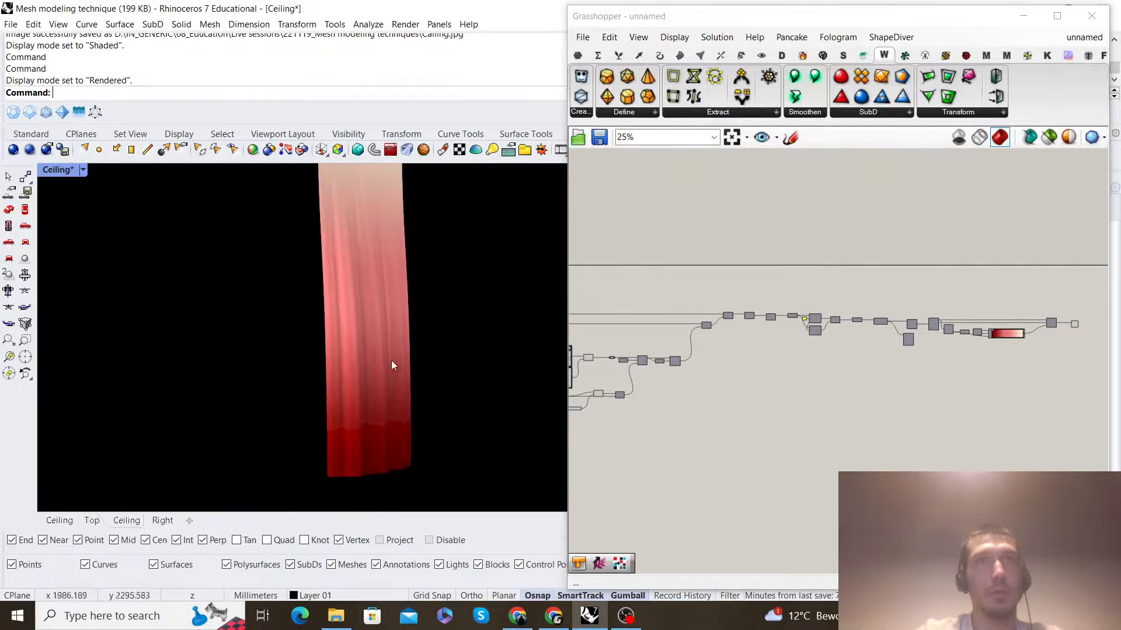
pyautogui.moveTo(391, 362); pyautogui.dragTo(327, 328, button='right')
# Try shifting the Gradient's start and middle colour grips, leaving them at 0% and about 50%
pyautogui.scroll(-2, 789, 326)
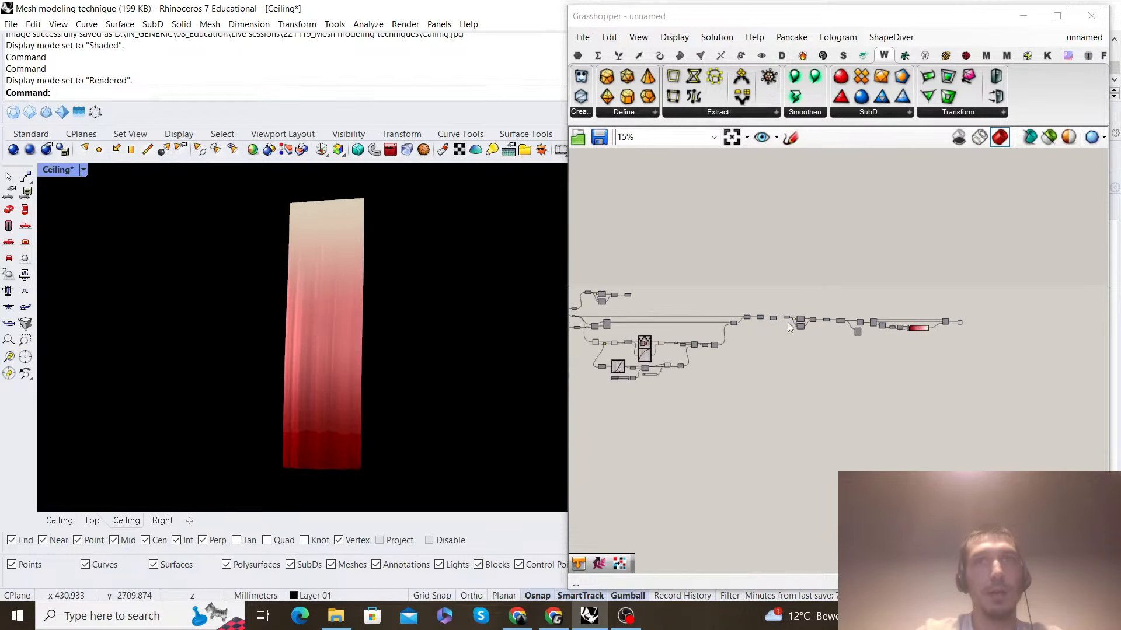
pyautogui.scroll(10, 817, 327)
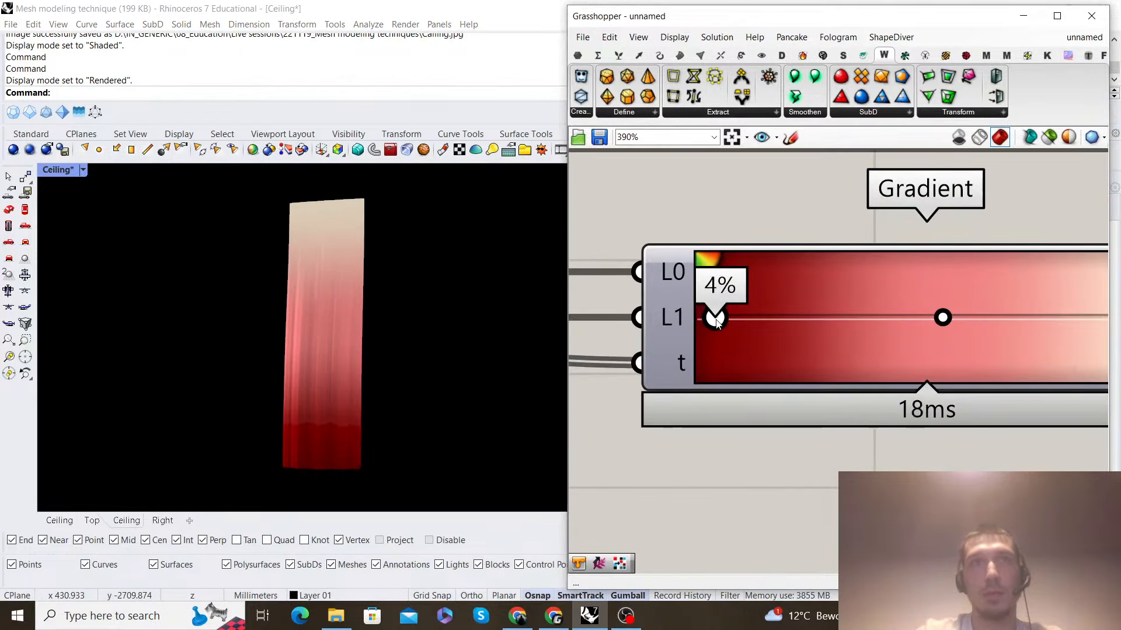
pyautogui.moveTo(714, 318)
pyautogui.mouseDown()
pyautogui.moveTo(768, 318)
pyautogui.moveTo(695, 318)
pyautogui.mouseUp()
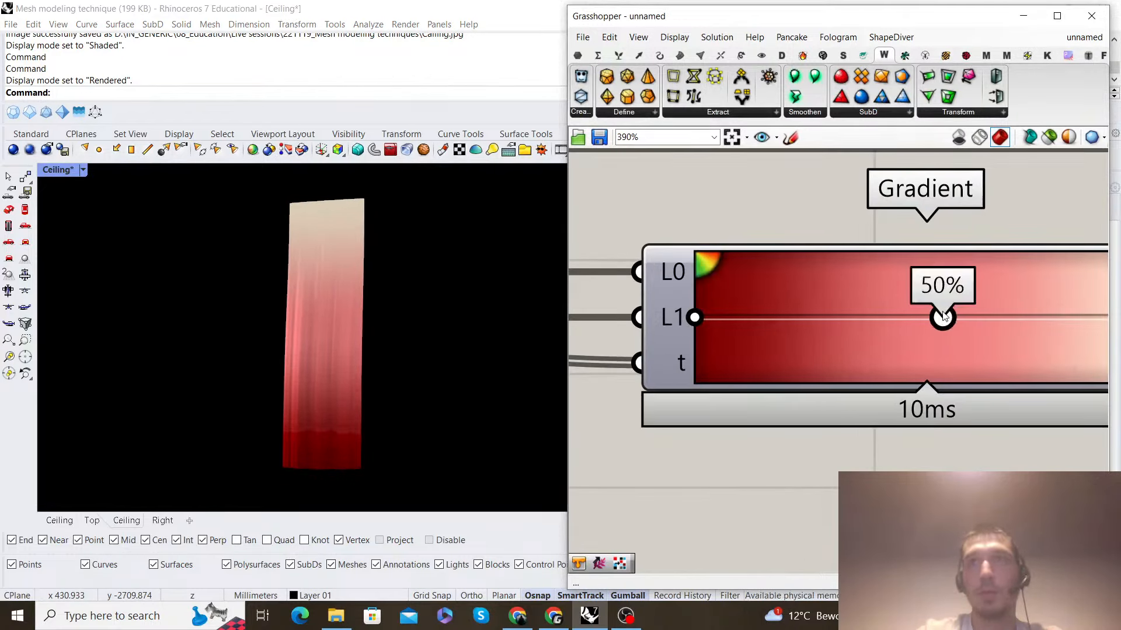
pyautogui.moveTo(944, 316)
pyautogui.mouseDown()
pyautogui.moveTo(795, 318)
pyautogui.moveTo(948, 325)
pyautogui.mouseUp()
# Insert a Blur Mesh component between Construct Mesh's M output and Custom Preview's G input
pyautogui.scroll(-5, 847, 314)
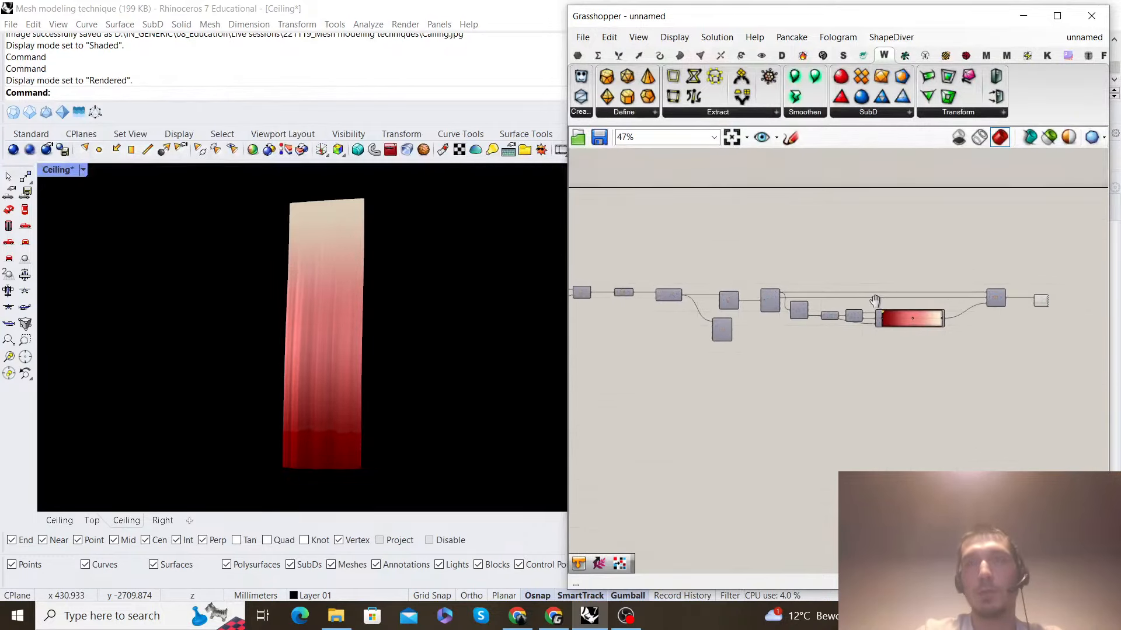
pyautogui.scroll(4, 813, 317)
pyautogui.moveTo(768, 310); pyautogui.dragTo(958, 311)
pyautogui.doubleClick(799, 348)
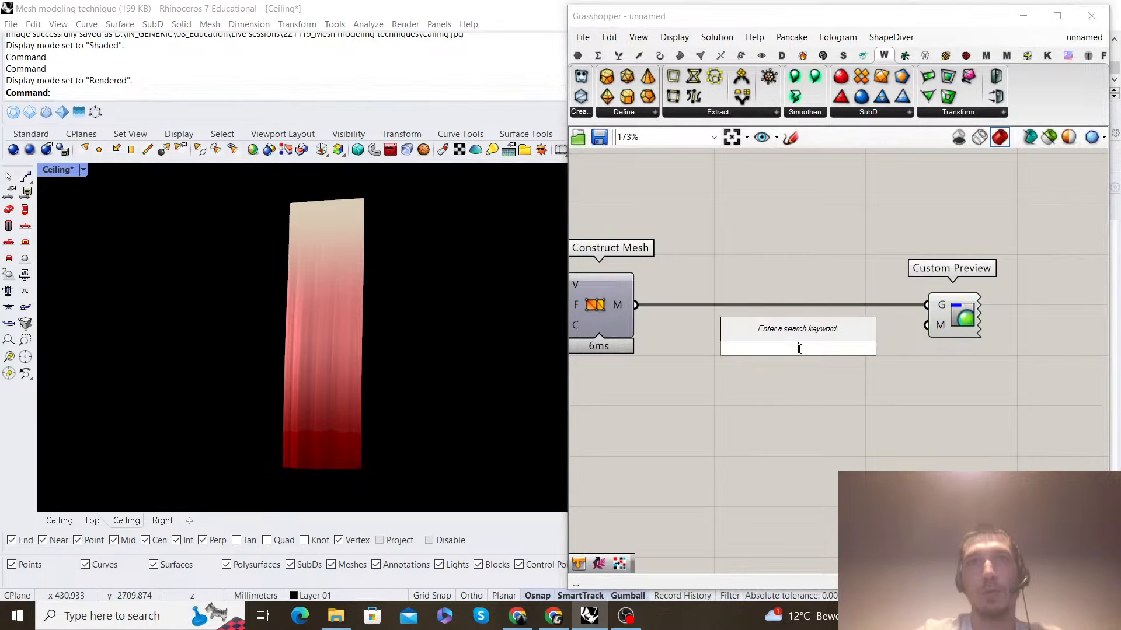
pyautogui.write('blur')
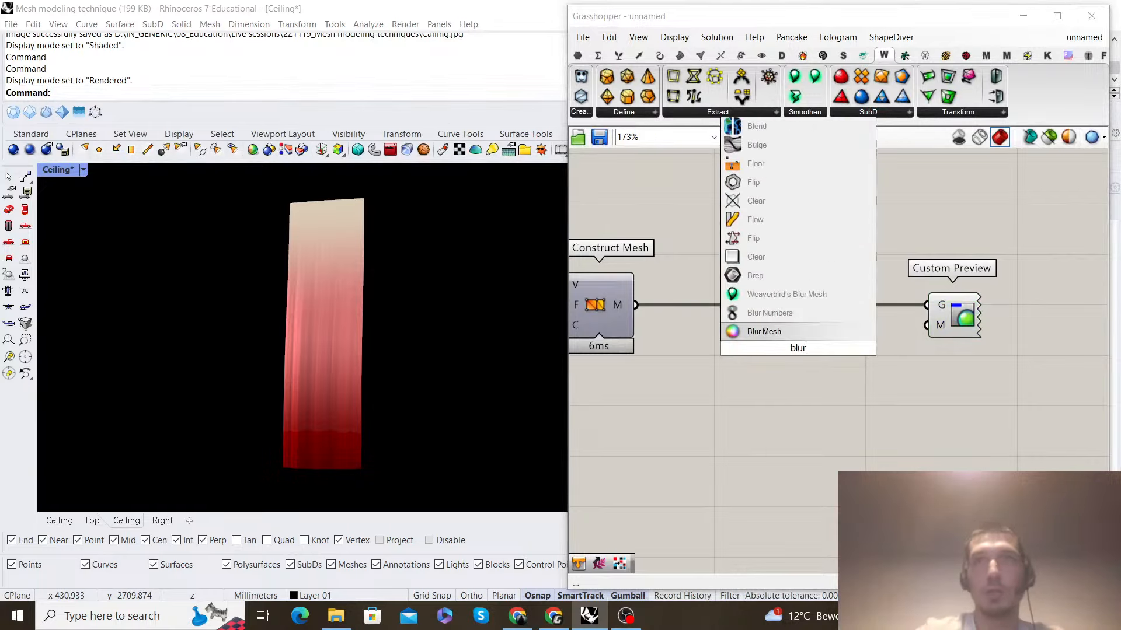
pyautogui.click(792, 337)
pyautogui.moveTo(747, 337); pyautogui.dragTo(760, 338)
pyautogui.moveTo(791, 349); pyautogui.dragTo(757, 330)
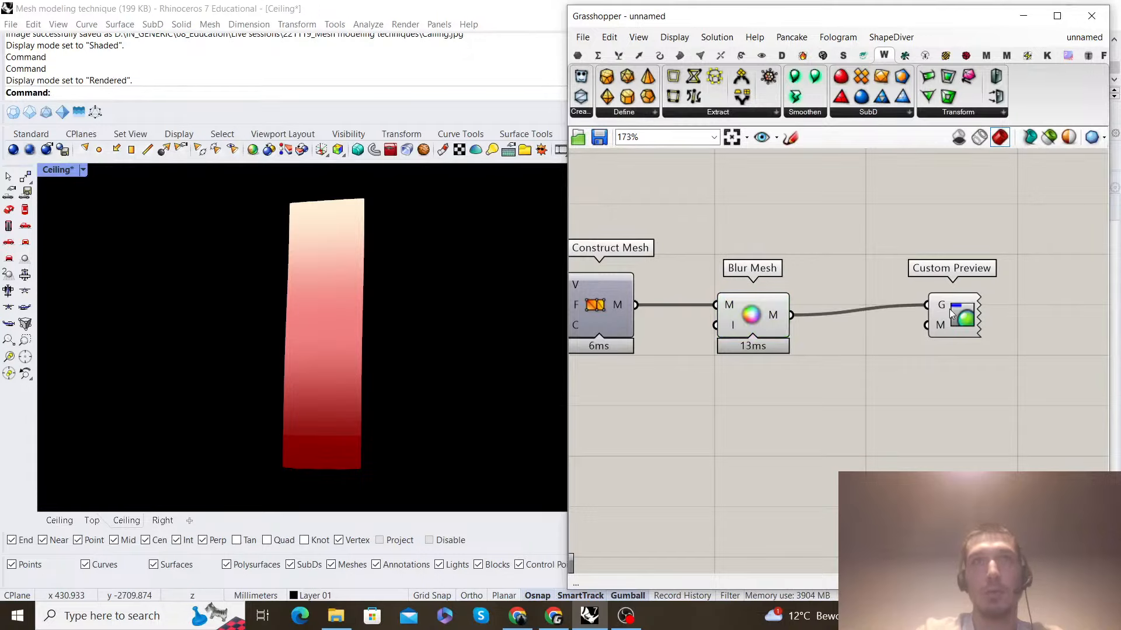
# Align Custom Preview with Blur Mesh and turn off Blur Mesh's own preview
pyautogui.moveTo(950, 313); pyautogui.dragTo(949, 322)
pyautogui.click(759, 249)
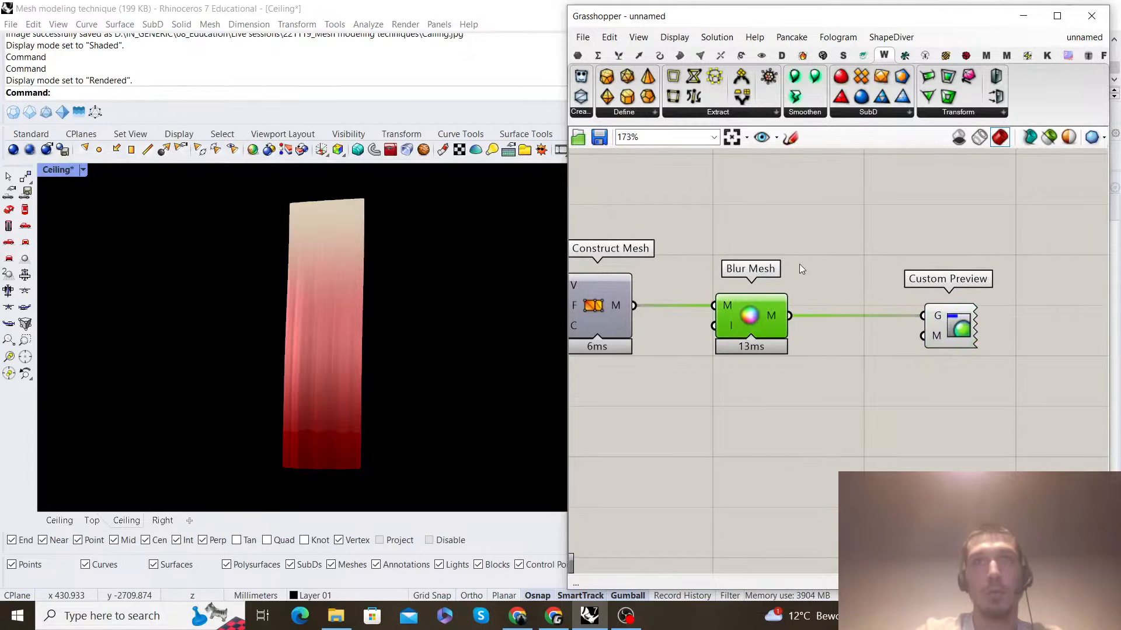
pyautogui.moveTo(365, 345); pyautogui.dragTo(408, 287, button='right')
pyautogui.scroll(8, 353, 341)
pyautogui.scroll(-4, 353, 340)
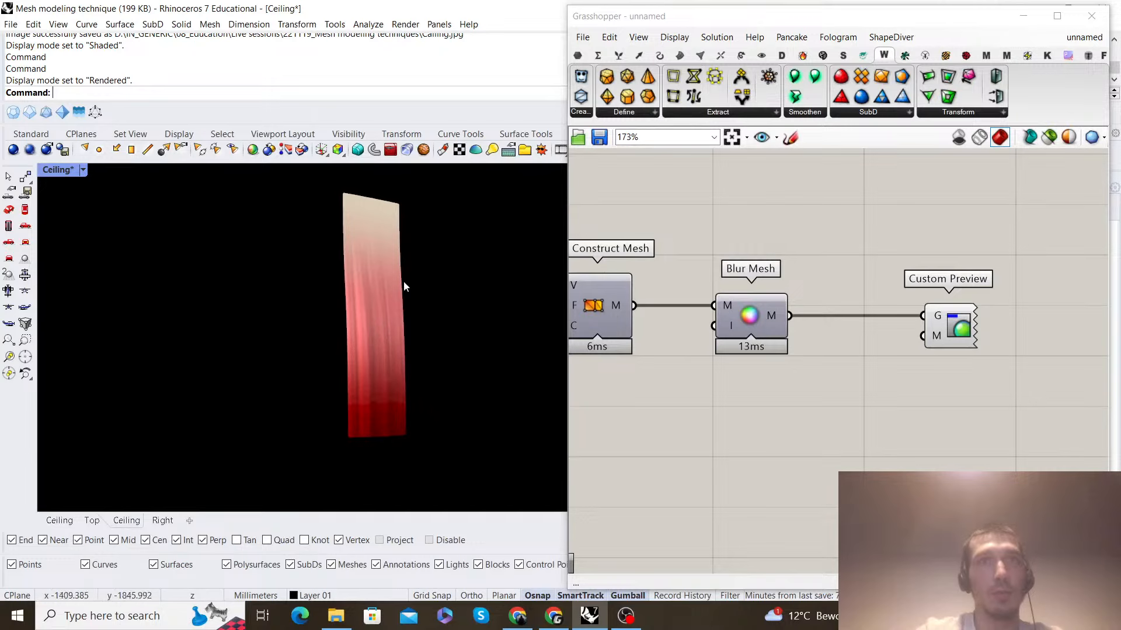
# Try a sine summation graph type on the Graph Mapper that feeds Bounds and check the rendered mesh
pyautogui.scroll(-8, 813, 362)
pyautogui.moveTo(849, 358); pyautogui.dragTo(825, 346, button='right')
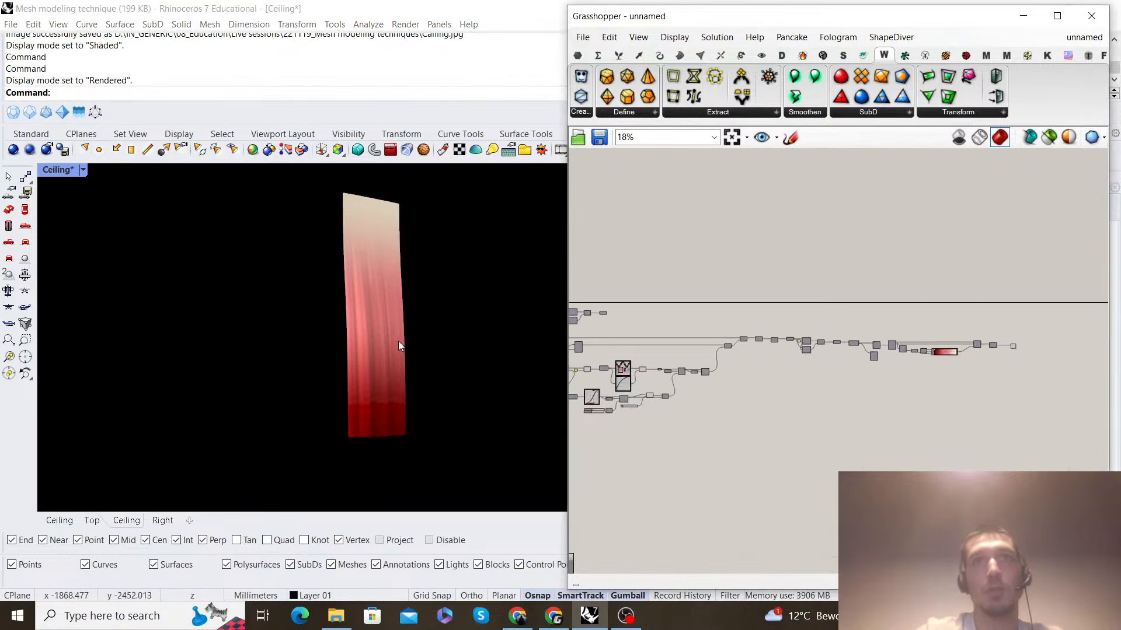
pyautogui.moveTo(398, 346); pyautogui.dragTo(410, 333, button='right')
pyautogui.scroll(5, 807, 378)
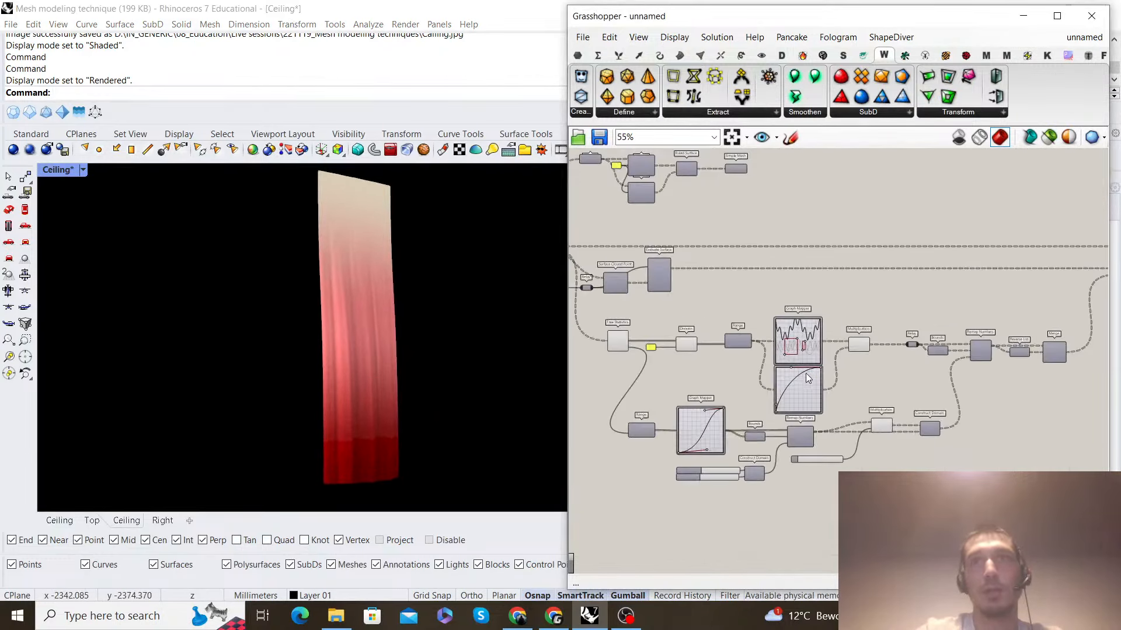
pyautogui.scroll(7, 705, 445)
pyautogui.rightClick(761, 346)
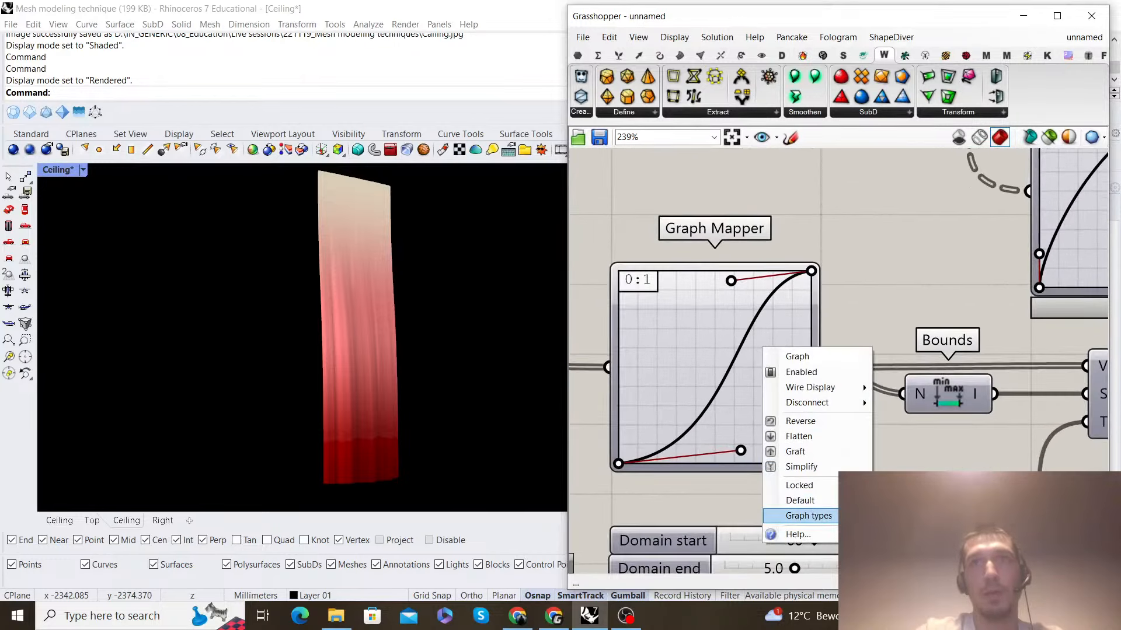
pyautogui.moveTo(808, 516)
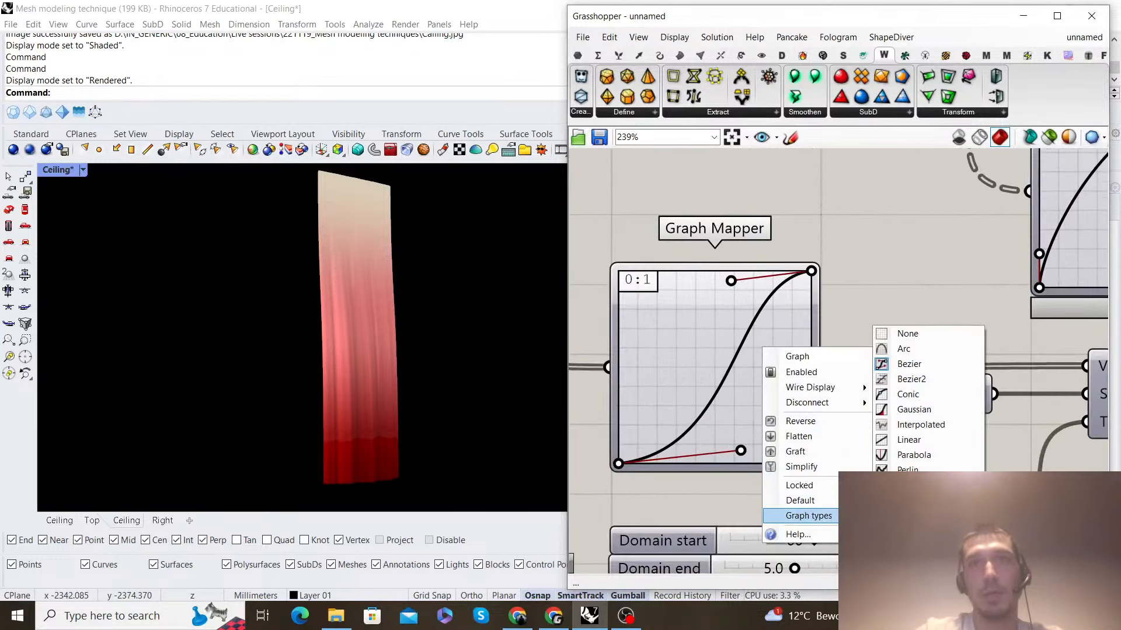
pyautogui.click(925, 531)
pyautogui.moveTo(308, 323)
pyautogui.mouseDown(button='right')
pyautogui.moveTo(365, 318)
pyautogui.moveTo(223, 315)
pyautogui.moveTo(334, 313)
pyautogui.moveTo(296, 300)
pyautogui.moveTo(427, 307)
pyautogui.moveTo(344, 303)
pyautogui.mouseUp(button='right')
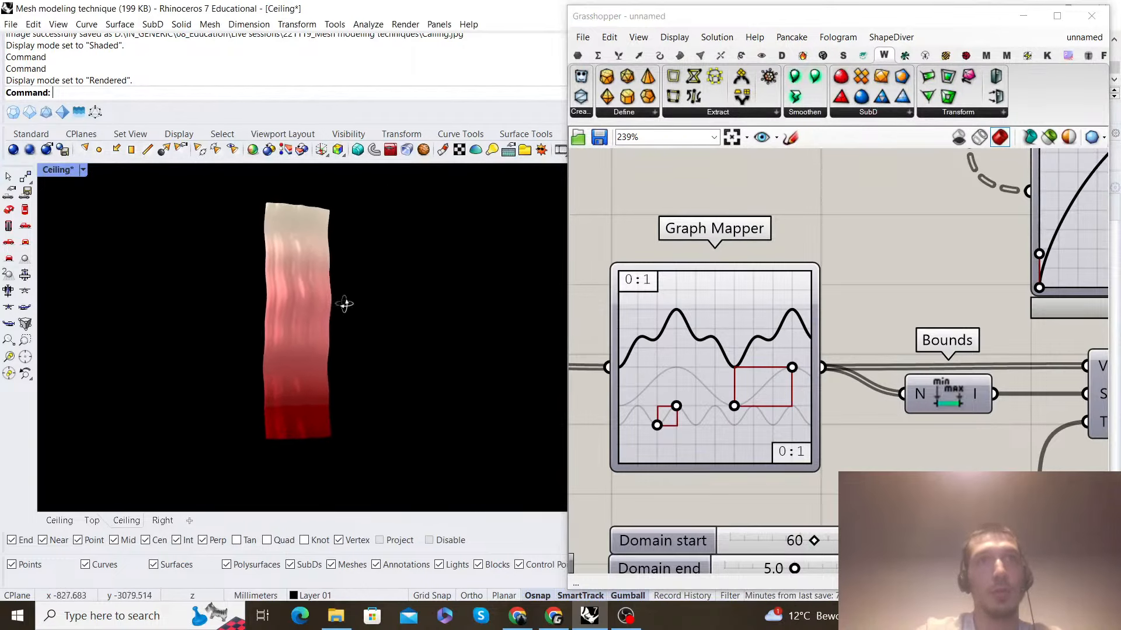
# Minimise Grasshopper and set Rhino's sun azimuth to about 97.5°, then close the Sun settings and inspect the lighting
pyautogui.click(1023, 16)
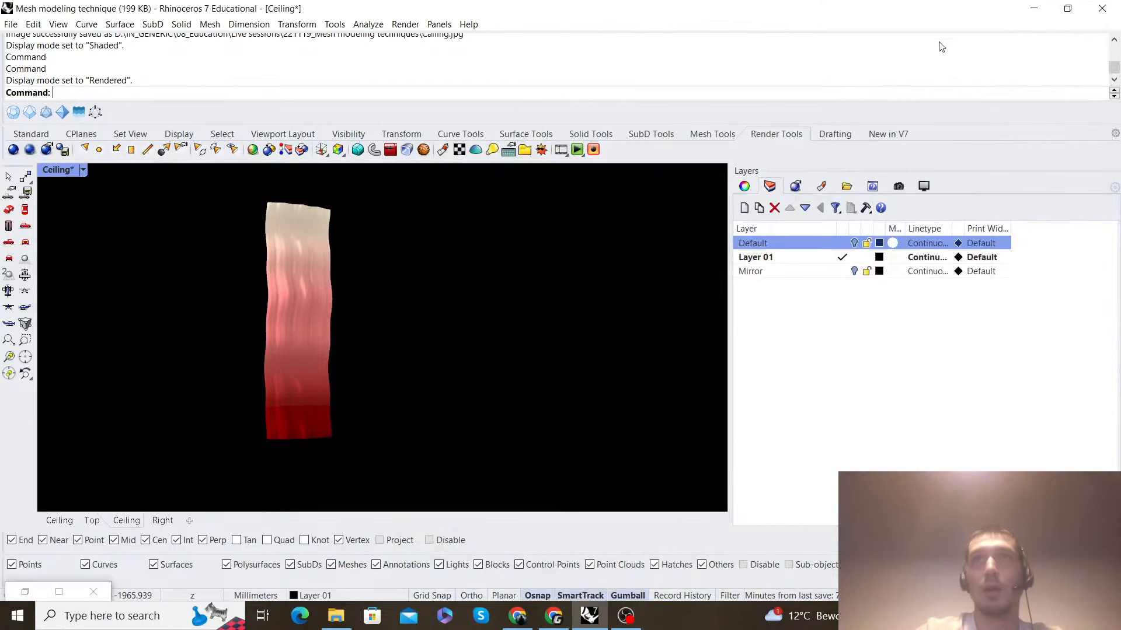
pyautogui.click(542, 151)
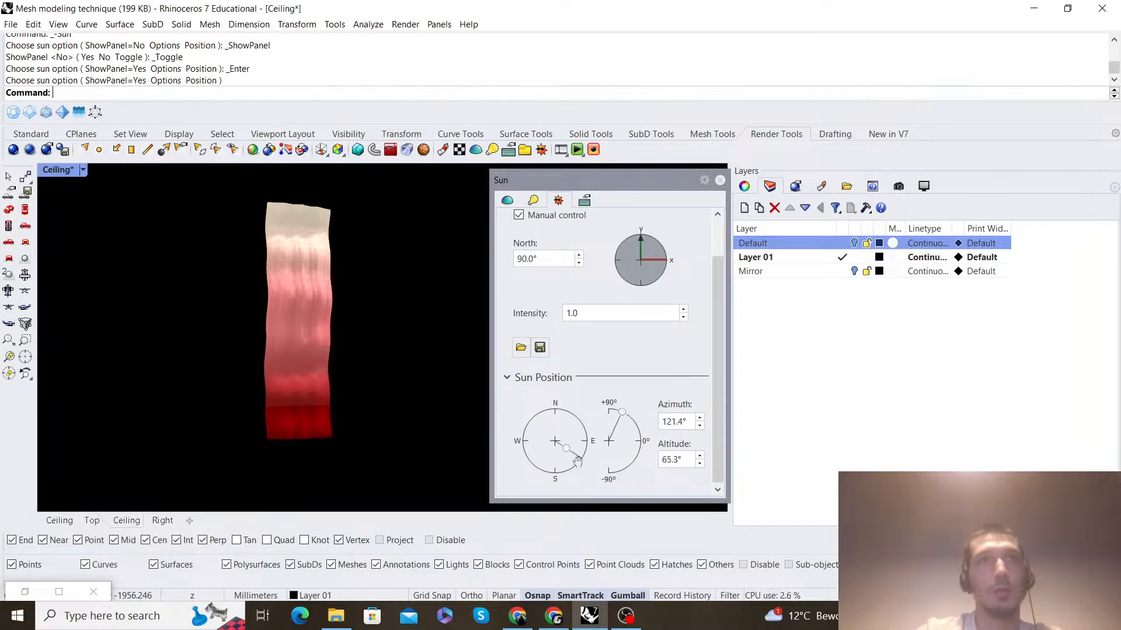
pyautogui.moveTo(569, 465); pyautogui.dragTo(582, 448)
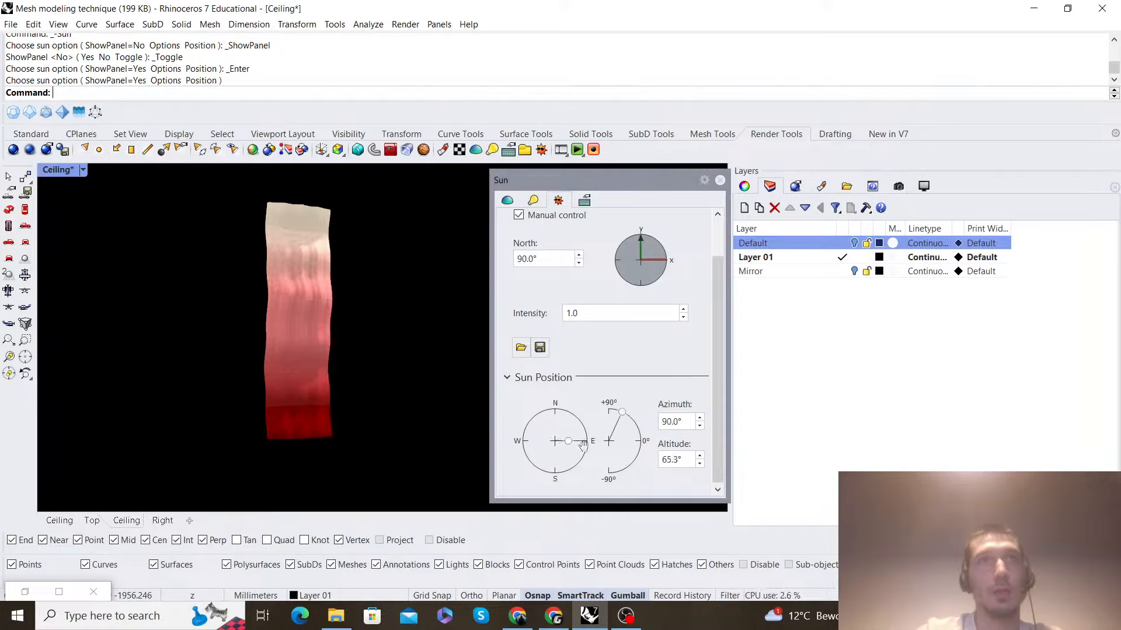
pyautogui.moveTo(298, 304); pyautogui.dragTo(344, 328, button='right')
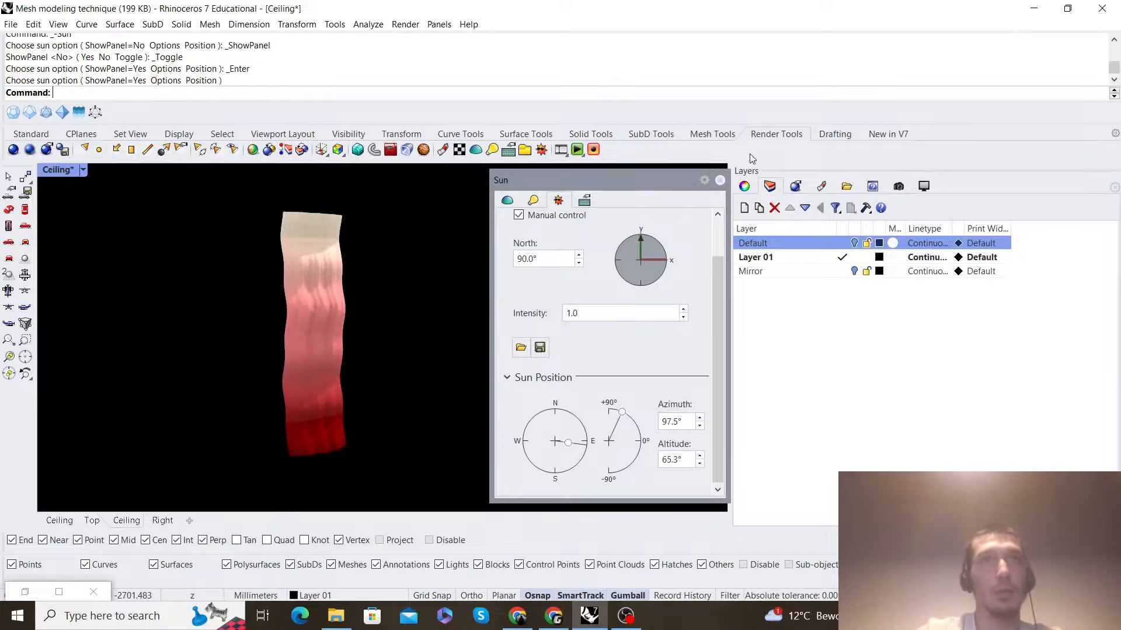
pyautogui.click(720, 180)
pyautogui.moveTo(409, 275)
pyautogui.mouseDown(button='right')
pyautogui.moveTo(352, 282)
pyautogui.moveTo(463, 300)
pyautogui.moveTo(469, 281)
pyautogui.moveTo(370, 277)
pyautogui.moveTo(351, 263)
pyautogui.moveTo(412, 303)
pyautogui.moveTo(413, 321)
pyautogui.moveTo(418, 313)
pyautogui.mouseUp(button='right')
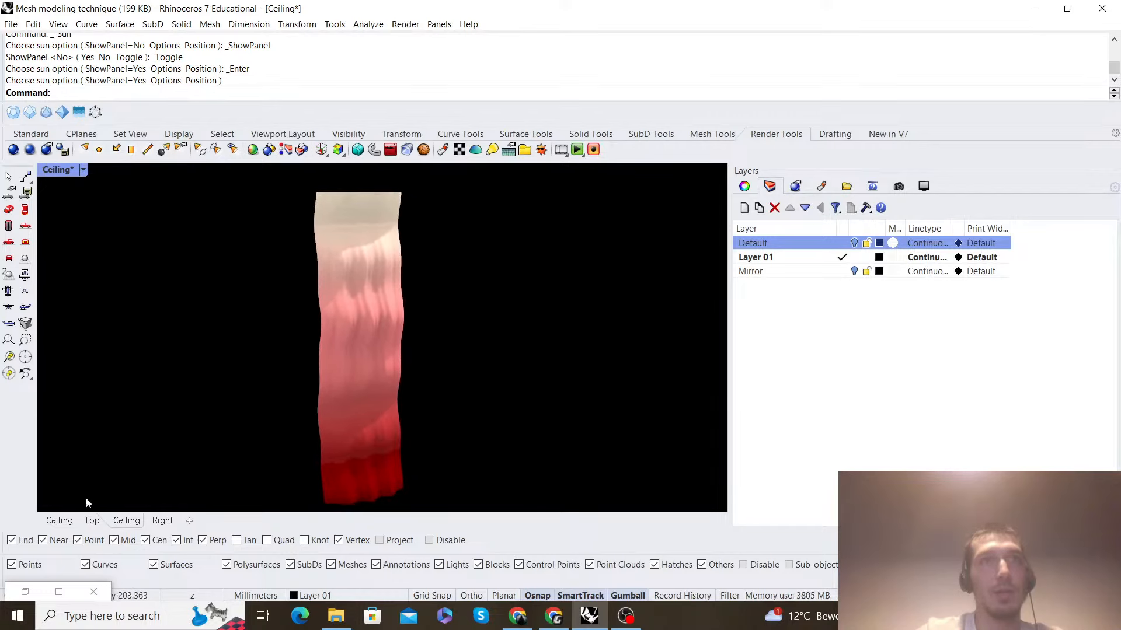
# Restore Grasshopper, change the Graph Mapper feeding Bounds to a sine graph and compress it to about one and a half waves
pyautogui.click(36, 592)
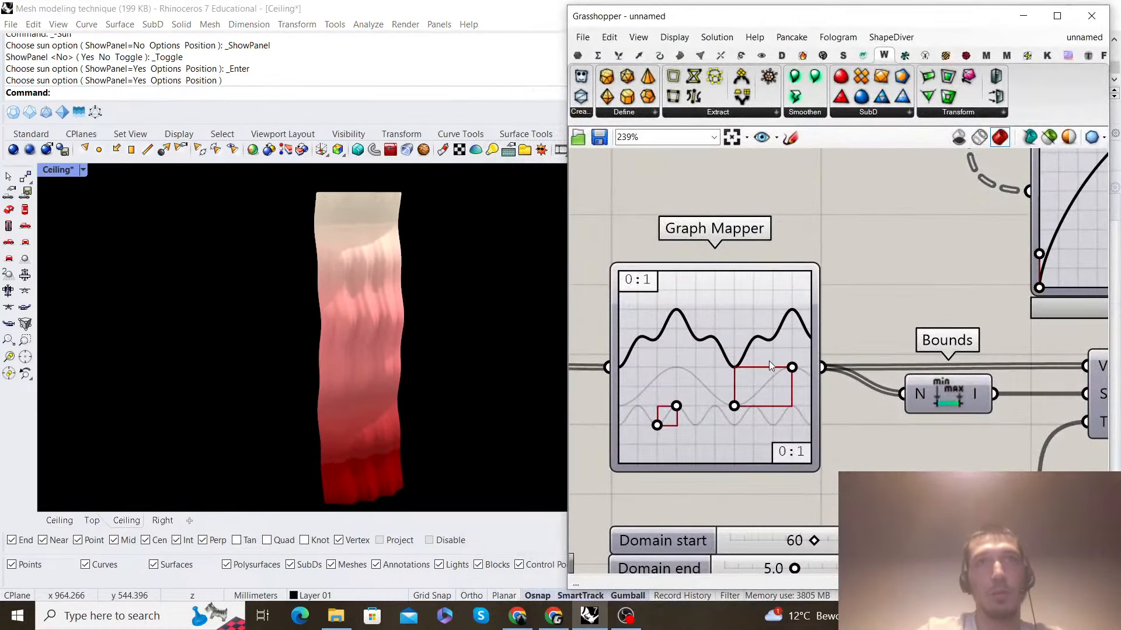
pyautogui.moveTo(770, 366)
pyautogui.mouseDown()
pyautogui.moveTo(760, 361)
pyautogui.moveTo(791, 365)
pyautogui.mouseUp()
pyautogui.rightClick(721, 325)
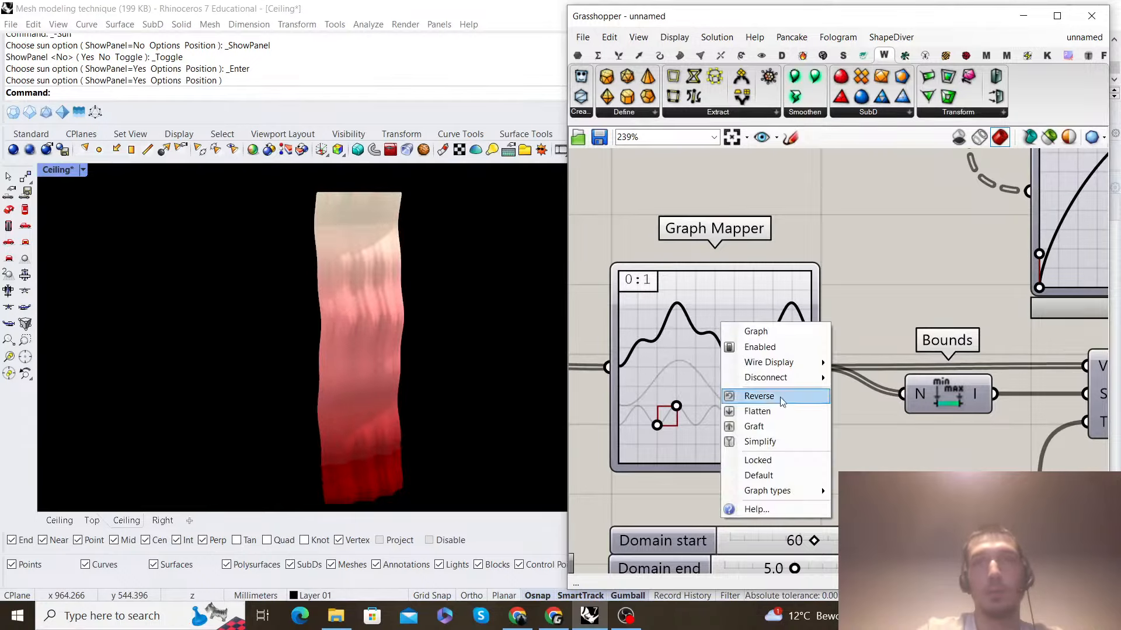
pyautogui.moveTo(792, 494)
pyautogui.click(872, 561)
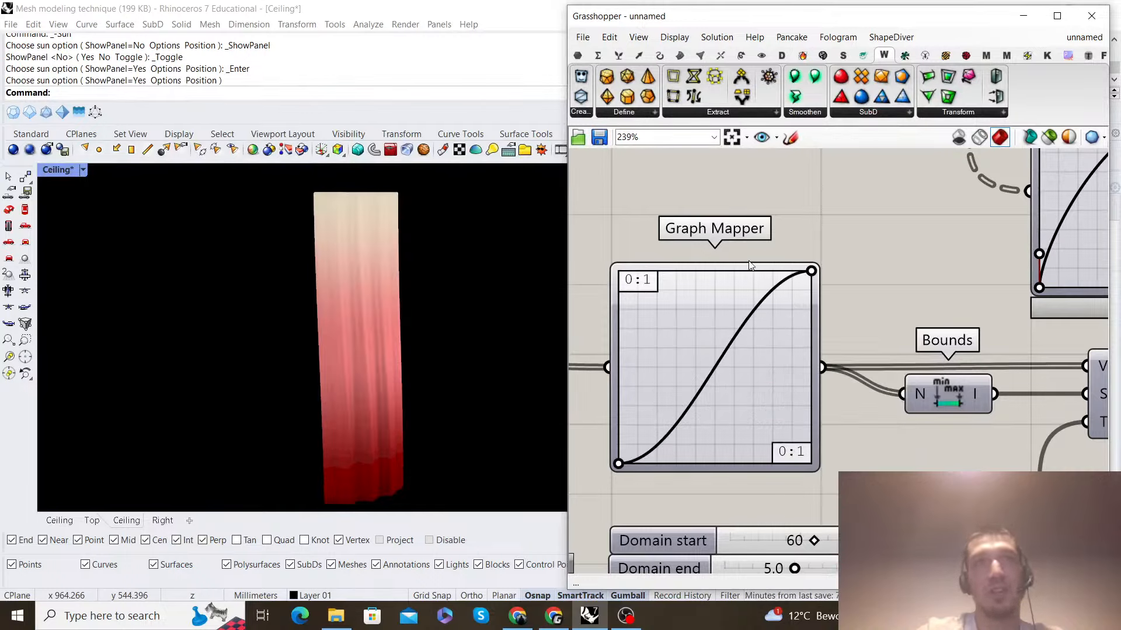
pyautogui.moveTo(734, 263); pyautogui.dragTo(681, 261)
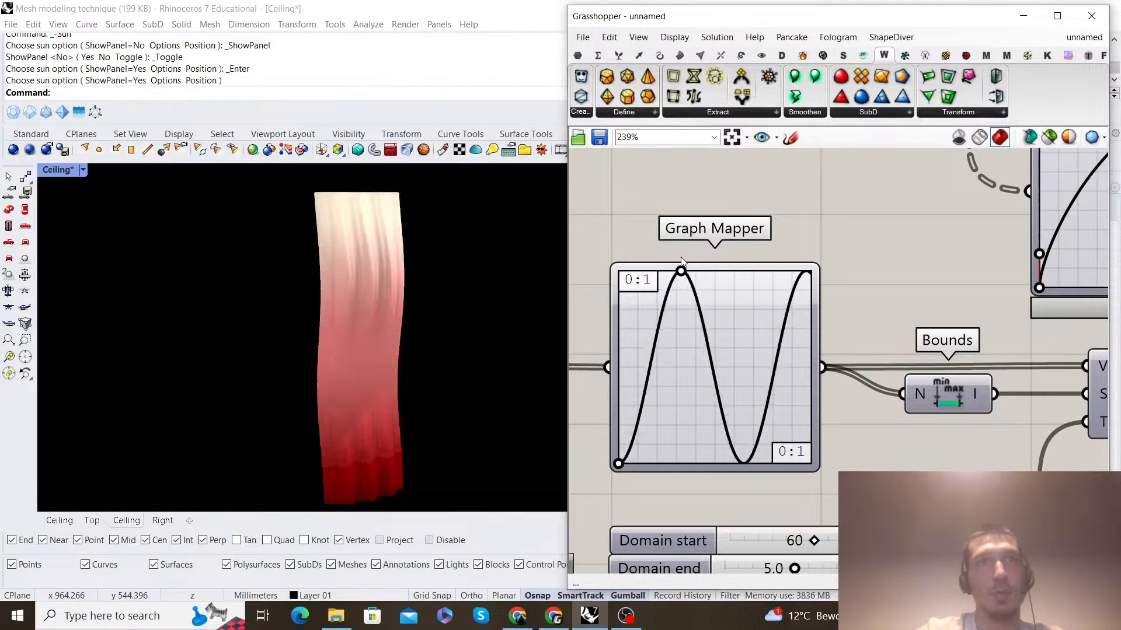
# Set the Domain start slider feeding Construct Domain to 41
pyautogui.moveTo(361, 320)
pyautogui.mouseDown(button='right')
pyautogui.moveTo(415, 308)
pyautogui.moveTo(458, 268)
pyautogui.moveTo(388, 260)
pyautogui.moveTo(212, 280)
pyautogui.moveTo(423, 280)
pyautogui.mouseUp(button='right')
pyautogui.scroll(-5, 815, 415)
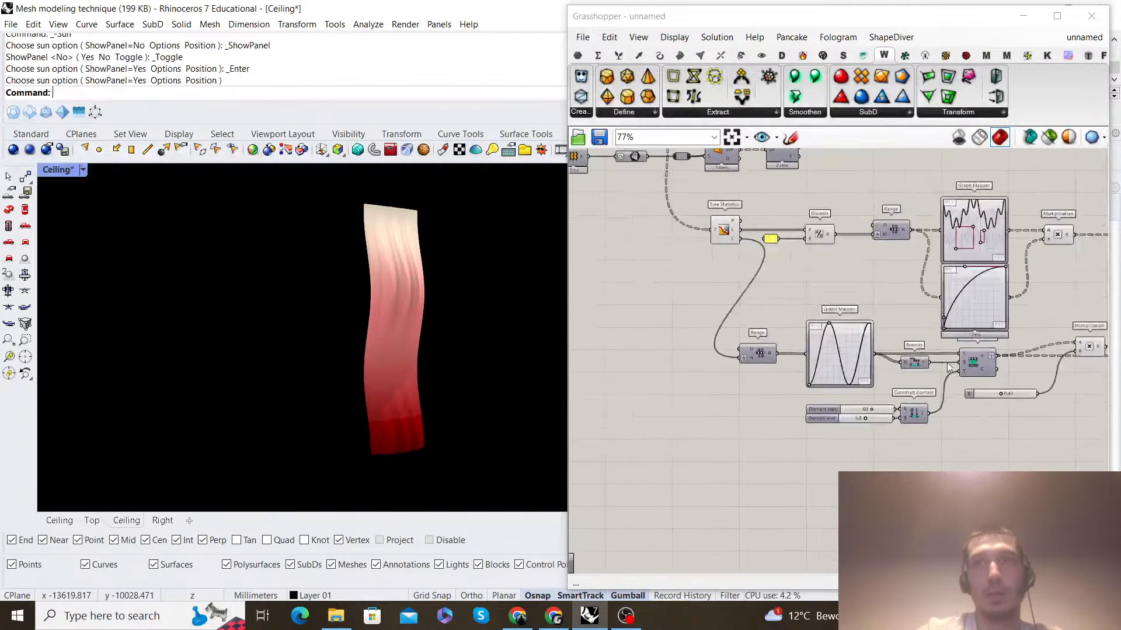
pyautogui.scroll(3, 815, 415)
pyautogui.scroll(4, 815, 414)
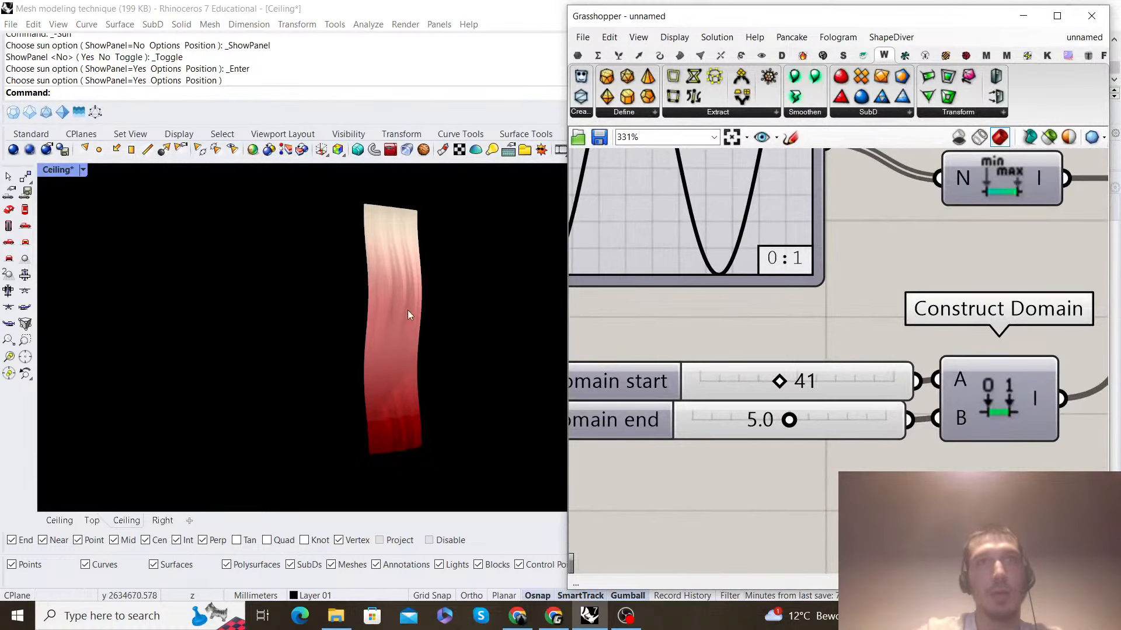
# Inspect the folds and colour gradient of the rendered ceiling mesh from several angles, both close up and as a whole
pyautogui.moveTo(408, 315); pyautogui.dragTo(455, 300, button='right')
pyautogui.moveTo(345, 292); pyautogui.dragTo(301, 286, button='right')
pyautogui.scroll(6, 302, 286)
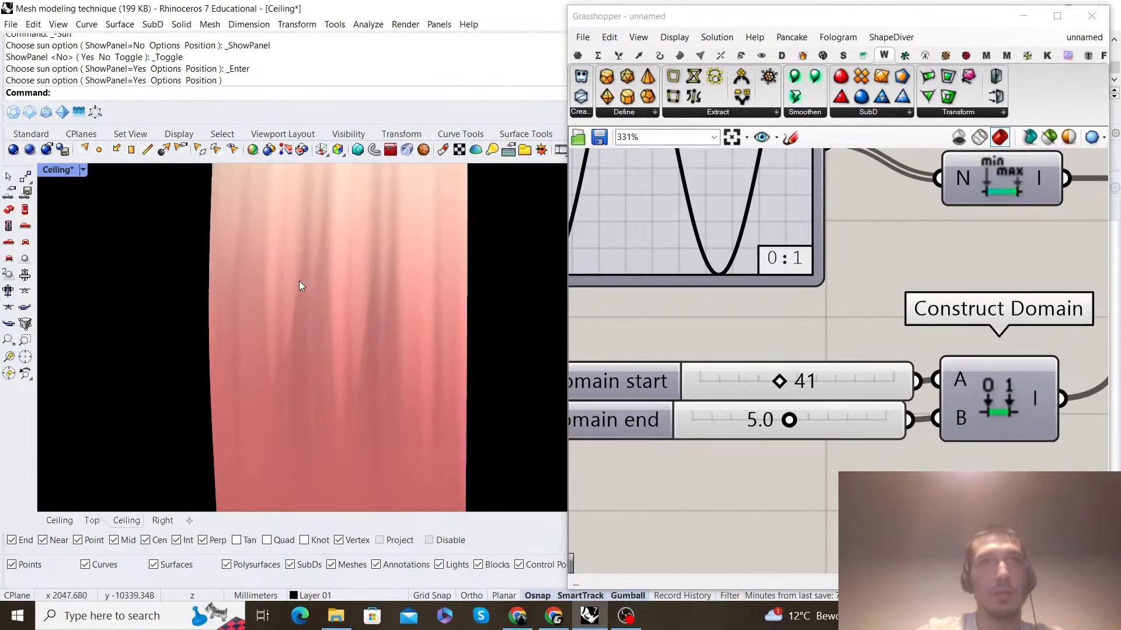
pyautogui.scroll(-6, 437, 320)
pyautogui.moveTo(431, 319)
pyautogui.mouseDown(button='right')
pyautogui.moveTo(287, 323)
pyautogui.moveTo(310, 300)
pyautogui.moveTo(372, 315)
pyautogui.moveTo(422, 303)
pyautogui.moveTo(471, 319)
pyautogui.moveTo(425, 307)
pyautogui.mouseUp(button='right')
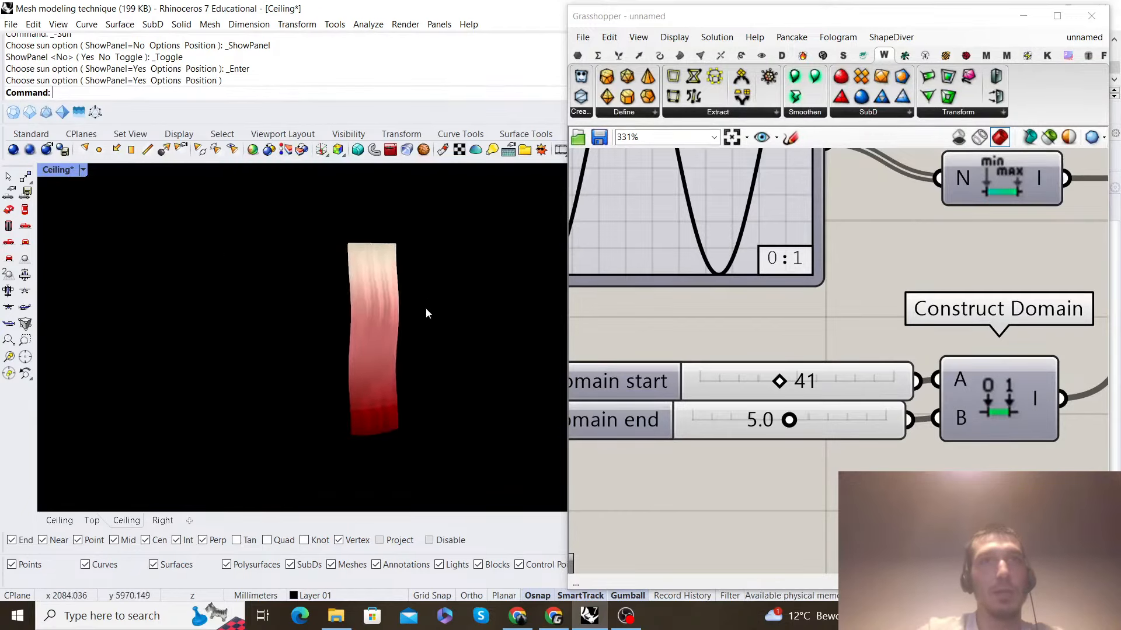
pyautogui.scroll(3, 412, 289)
# Review the Weaverbird subdivision components and examine the rendered mesh's corner, edges and smoothness at close range
pyautogui.scroll(-8, 751, 324)
pyautogui.moveTo(957, 362); pyautogui.dragTo(753, 350, button='right')
pyautogui.scroll(6, 910, 397)
pyautogui.scroll(8, 290, 193)
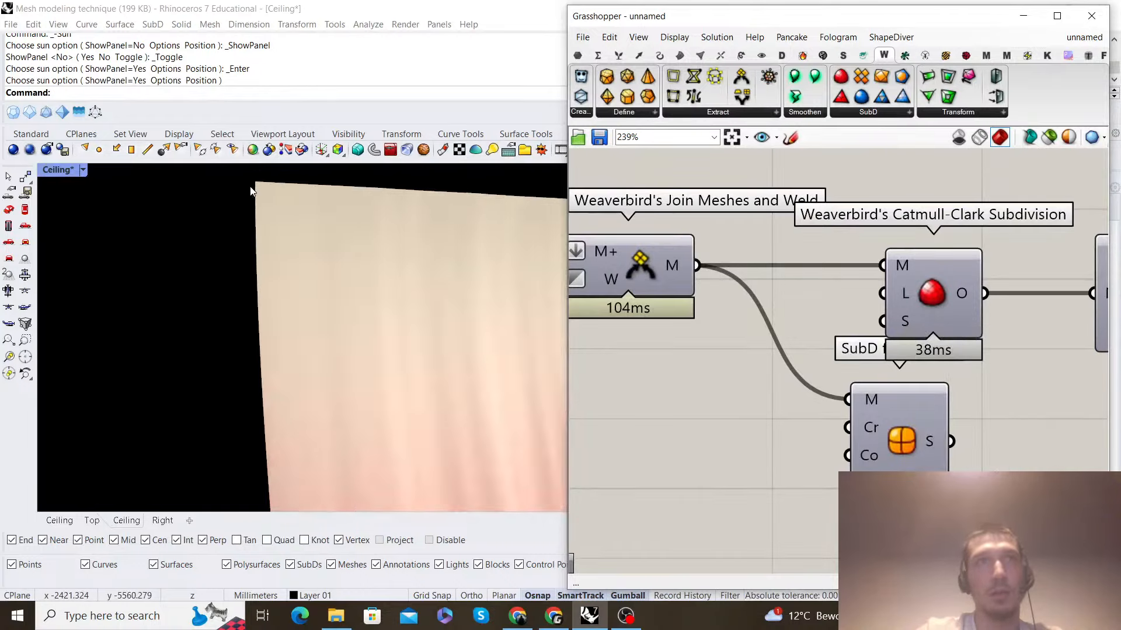
pyautogui.scroll(-5, 251, 190)
pyautogui.moveTo(260, 191)
pyautogui.mouseDown(button='right')
pyautogui.moveTo(366, 333)
pyautogui.moveTo(374, 314)
pyautogui.moveTo(359, 283)
pyautogui.moveTo(311, 281)
pyautogui.mouseUp(button='right')
pyautogui.scroll(8, 360, 284)
pyautogui.scroll(-7, 360, 283)
pyautogui.scroll(-6, 312, 280)
pyautogui.moveTo(312, 280)
pyautogui.keyDown('shift'); pyautogui.mouseDown(button='right')
pyautogui.moveTo(415, 310)
pyautogui.moveTo(312, 285)
pyautogui.mouseUp(button='right'); pyautogui.keyUp('shift')
pyautogui.scroll(6, 350, 319)
pyautogui.moveTo(347, 321)
pyautogui.keyDown('shift'); pyautogui.mouseDown(button='right')
pyautogui.moveTo(317, 326)
pyautogui.moveTo(342, 326)
pyautogui.mouseUp(button='right'); pyautogui.keyUp('shift')
pyautogui.moveTo(342, 326)
pyautogui.mouseDown(button='right')
pyautogui.moveTo(463, 327)
pyautogui.moveTo(344, 316)
pyautogui.moveTo(363, 321)
pyautogui.moveTo(380, 296)
pyautogui.moveTo(319, 282)
pyautogui.moveTo(403, 299)
pyautogui.mouseUp(button='right')
pyautogui.scroll(-6, 342, 315)
pyautogui.scroll(8, 360, 323)
pyautogui.scroll(-5, 385, 302)
pyautogui.scroll(-12, 809, 275)
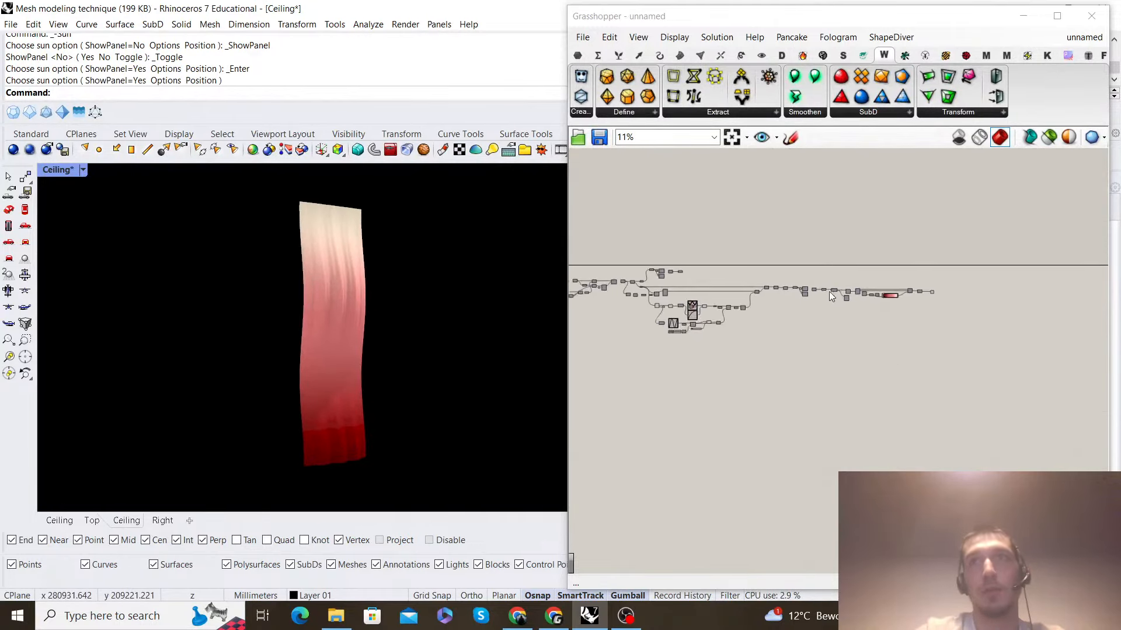
# Set the Domain start slider feeding Construct Domain to 45
pyautogui.scroll(10, 829, 292)
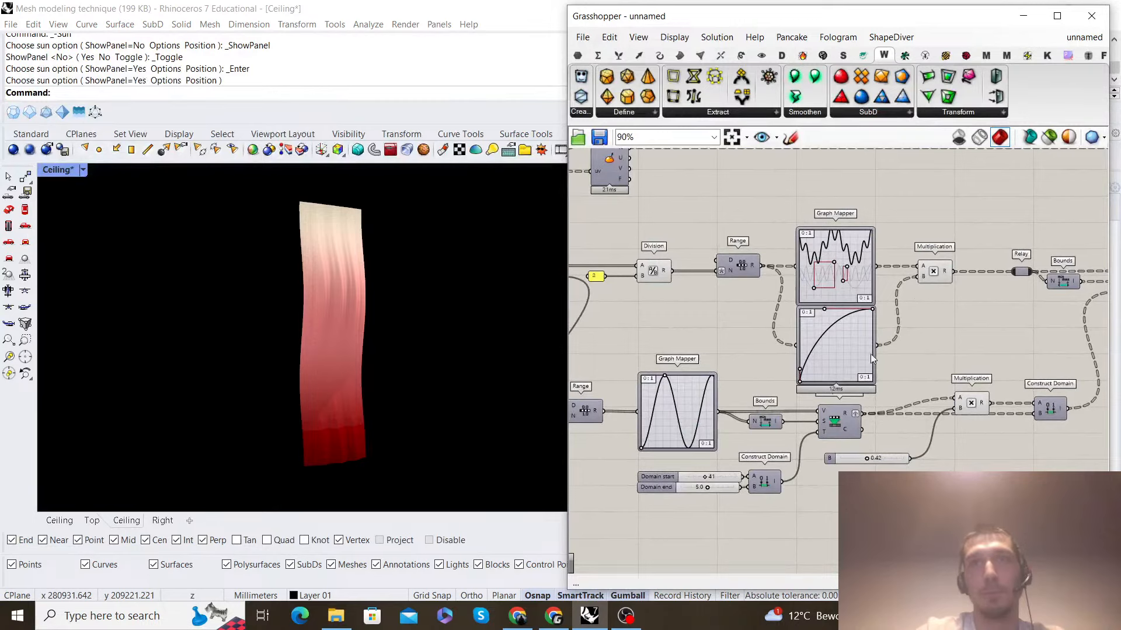
pyautogui.moveTo(870, 354); pyautogui.dragTo(919, 318, button='right')
pyautogui.scroll(9, 731, 429)
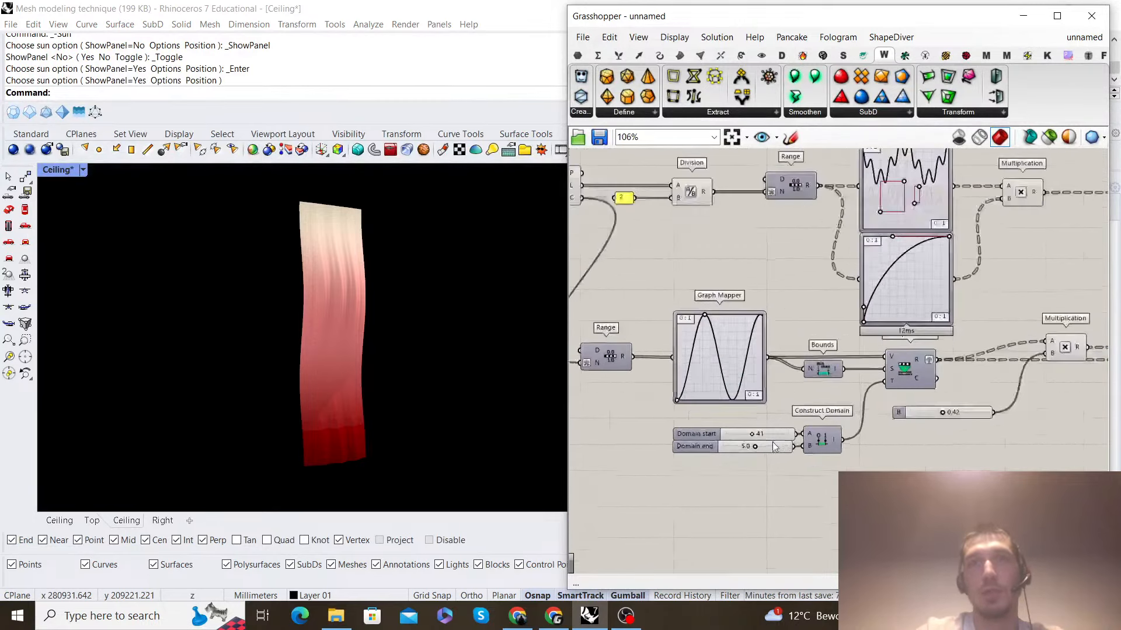
pyautogui.moveTo(732, 429); pyautogui.dragTo(748, 428)
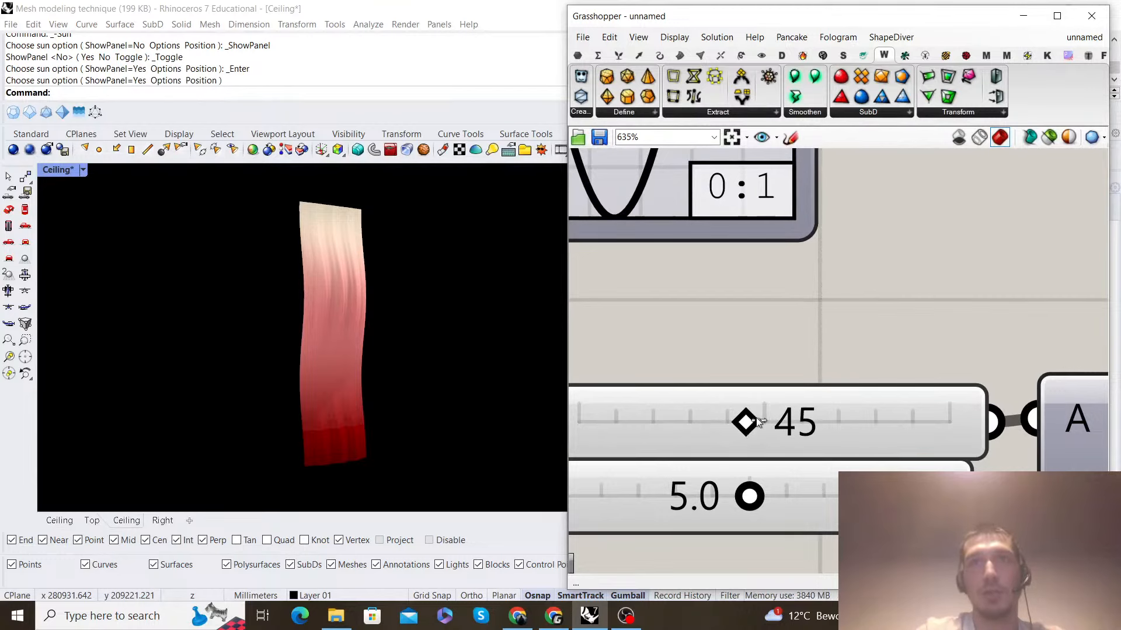
# Try a Gaussian graph type on the Graph Mapper that feeds Bounds
pyautogui.scroll(-5, 758, 423)
pyautogui.scroll(4, 790, 370)
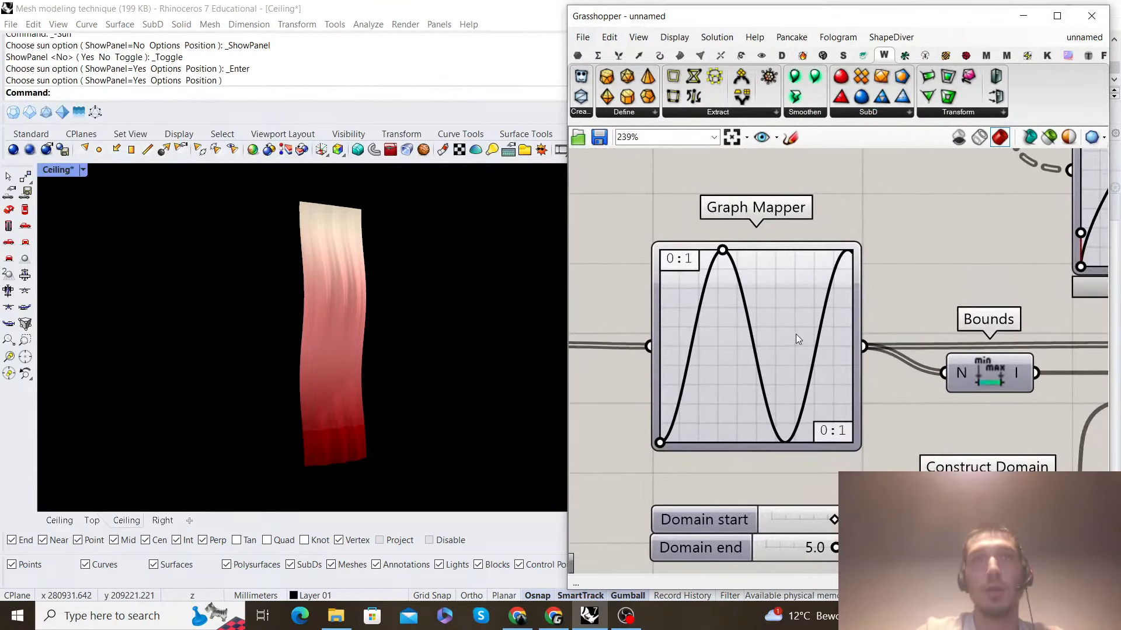
pyautogui.rightClick(796, 337)
pyautogui.moveTo(827, 506)
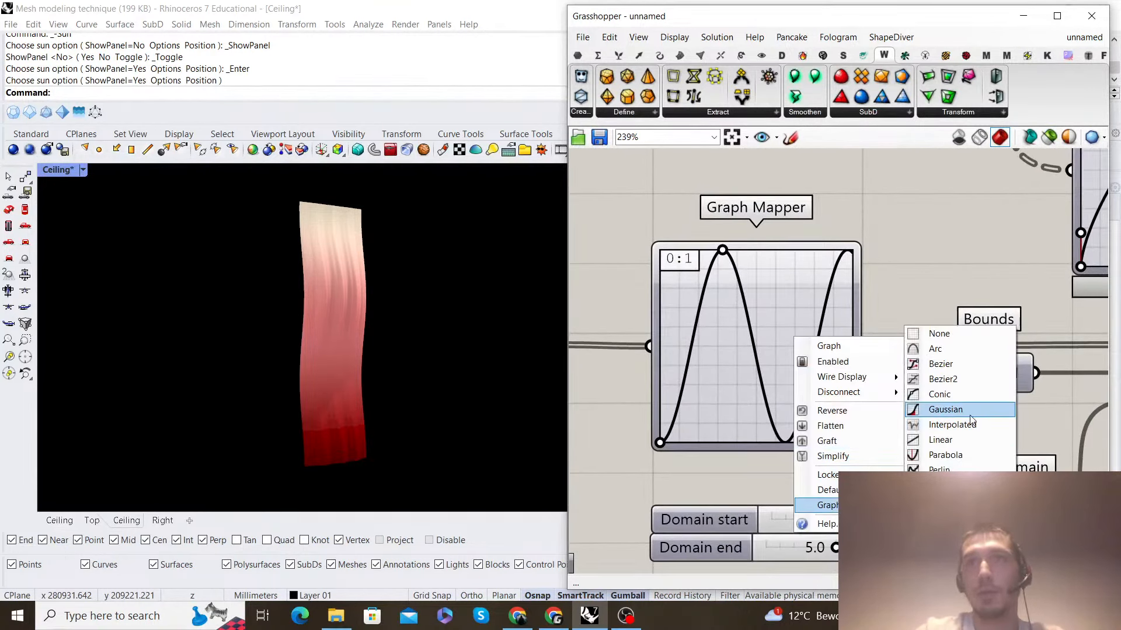
pyautogui.click(946, 409)
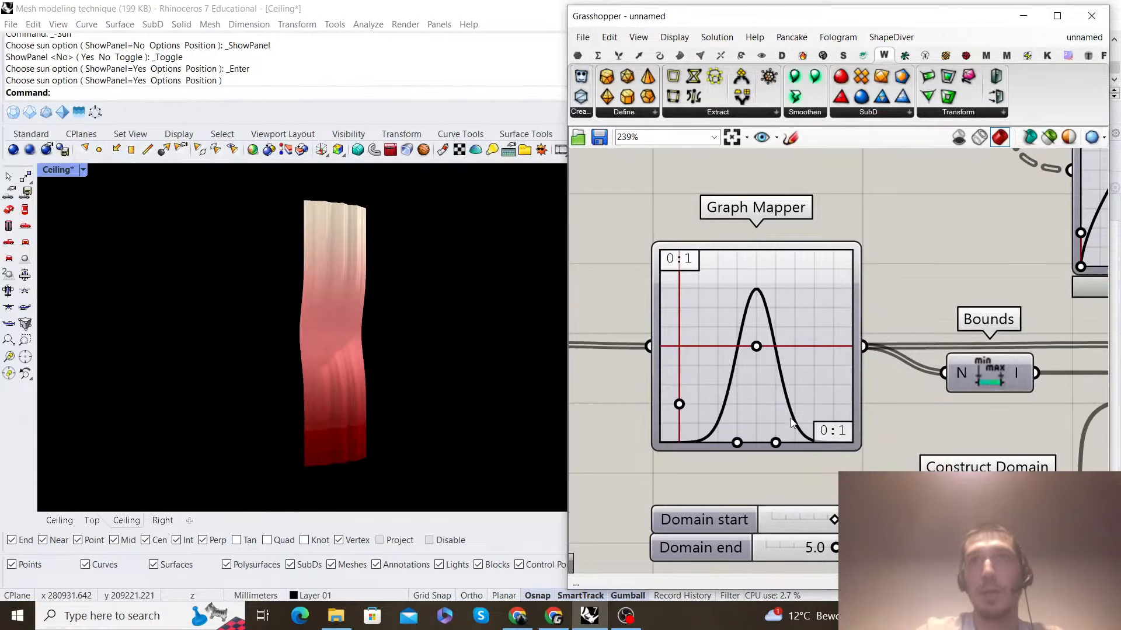
# Try feeding the Domain start slider into Construct Domain's B input as well, and check the rendered mesh
pyautogui.moveTo(941, 531); pyautogui.dragTo(826, 419, button='right')
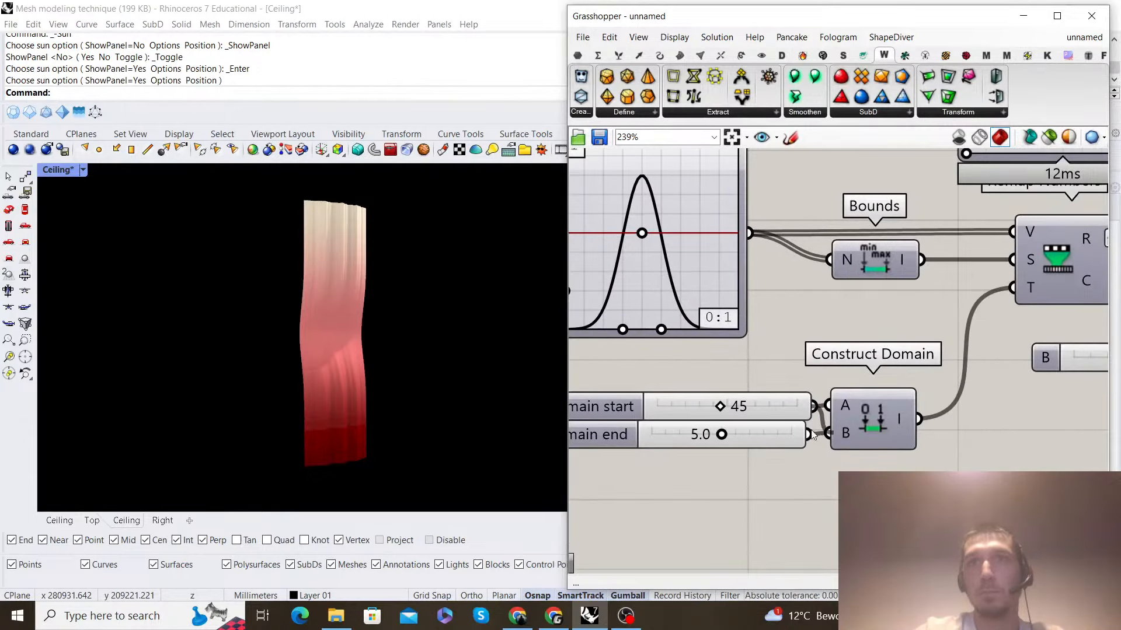
pyautogui.moveTo(844, 412); pyautogui.dragTo(843, 414)
pyautogui.moveTo(370, 346)
pyautogui.mouseDown(button='right')
pyautogui.moveTo(441, 328)
pyautogui.moveTo(368, 340)
pyautogui.mouseUp(button='right')
pyautogui.moveTo(813, 407); pyautogui.dragTo(831, 432)
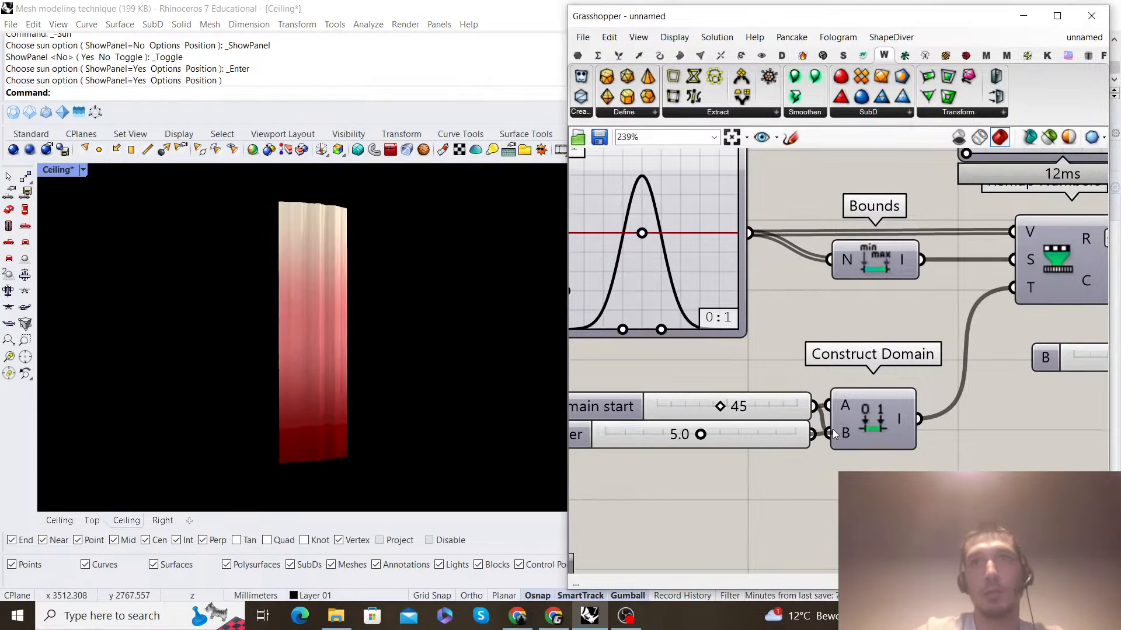
# Change the Graph Mapper feeding Bounds to a Bezier graph
pyautogui.scroll(-2, 770, 366)
pyautogui.moveTo(745, 327); pyautogui.dragTo(819, 389, button='right')
pyautogui.rightClick(750, 334)
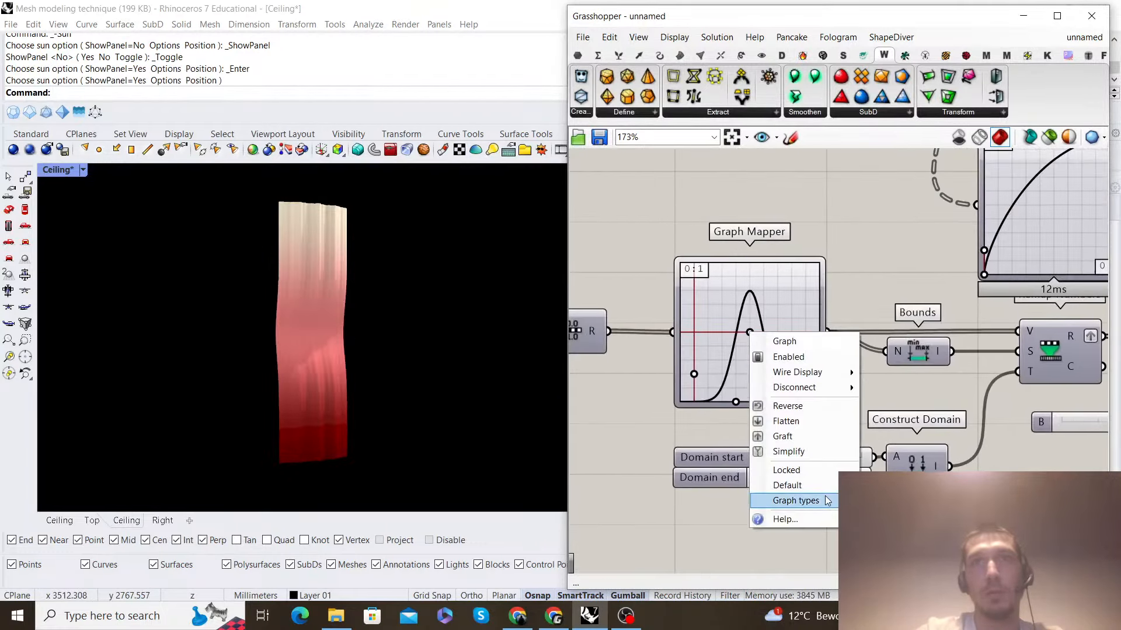
pyautogui.moveTo(827, 501)
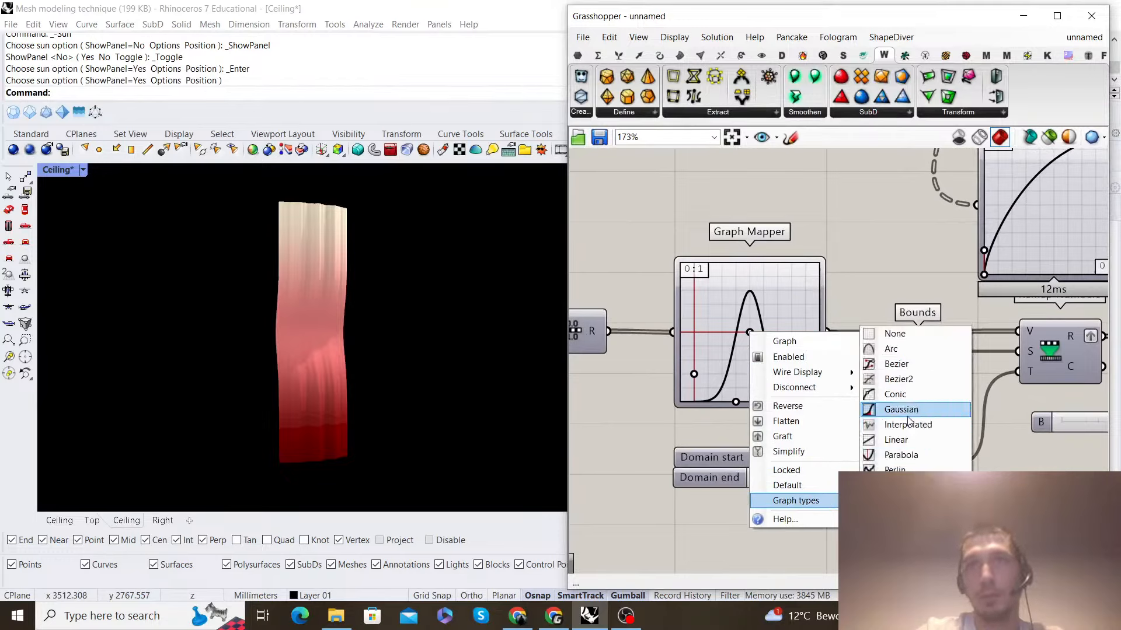
pyautogui.click(909, 363)
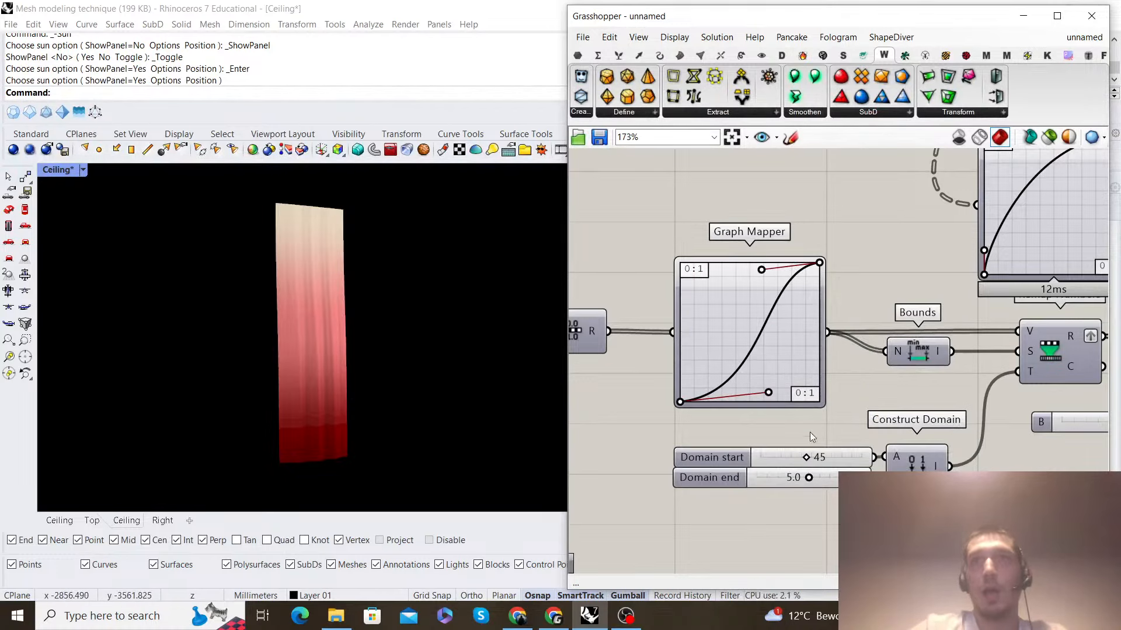
# Set the Domain end slider feeding Construct Domain to 2
pyautogui.scroll(3, 811, 478)
pyautogui.doubleClick(825, 479)
pyautogui.write('2')
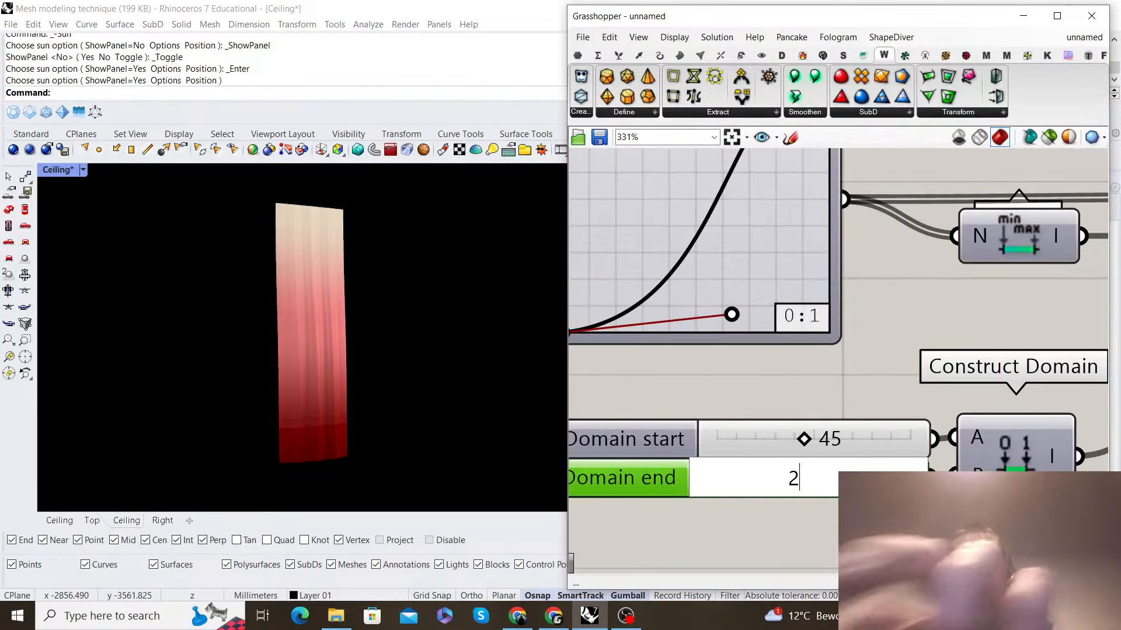
pyautogui.press('Return')
# Maximise the Grasshopper window and align SubD from Mesh directly beneath Weaverbird's Catmull-Clark Subdivision
pyautogui.scroll(-10, 807, 384)
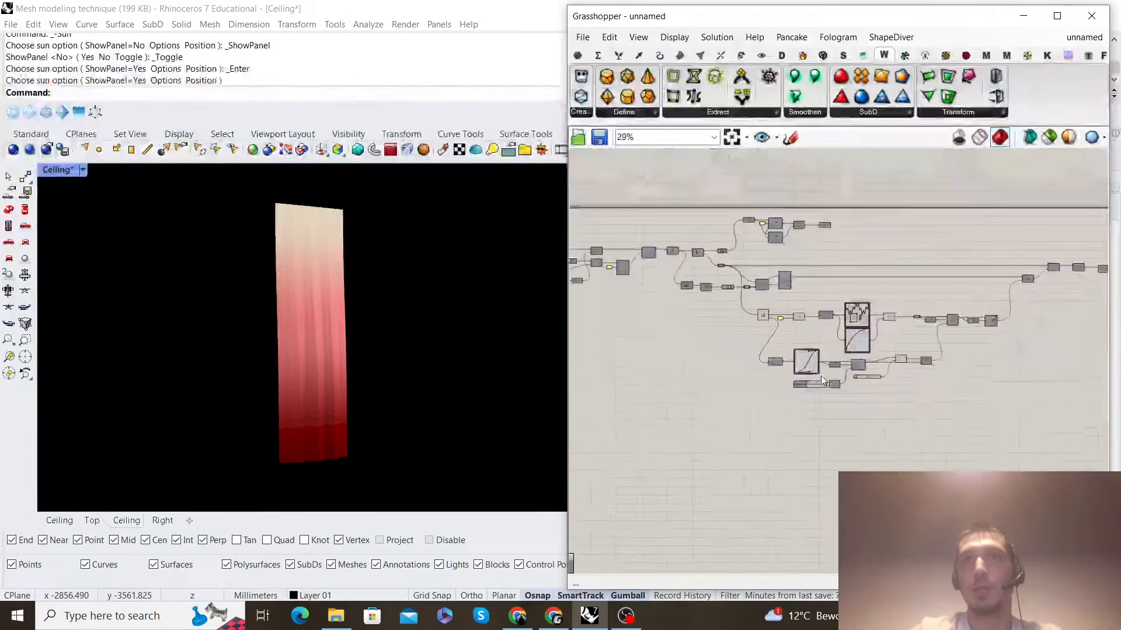
pyautogui.scroll(2, 821, 363)
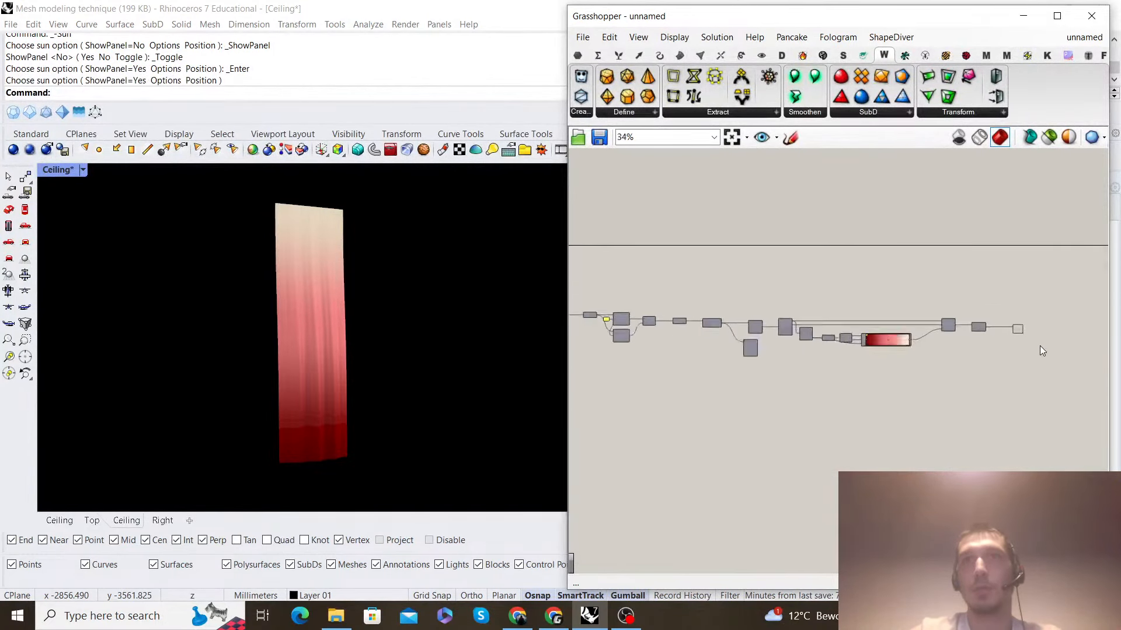
pyautogui.scroll(7, 995, 320)
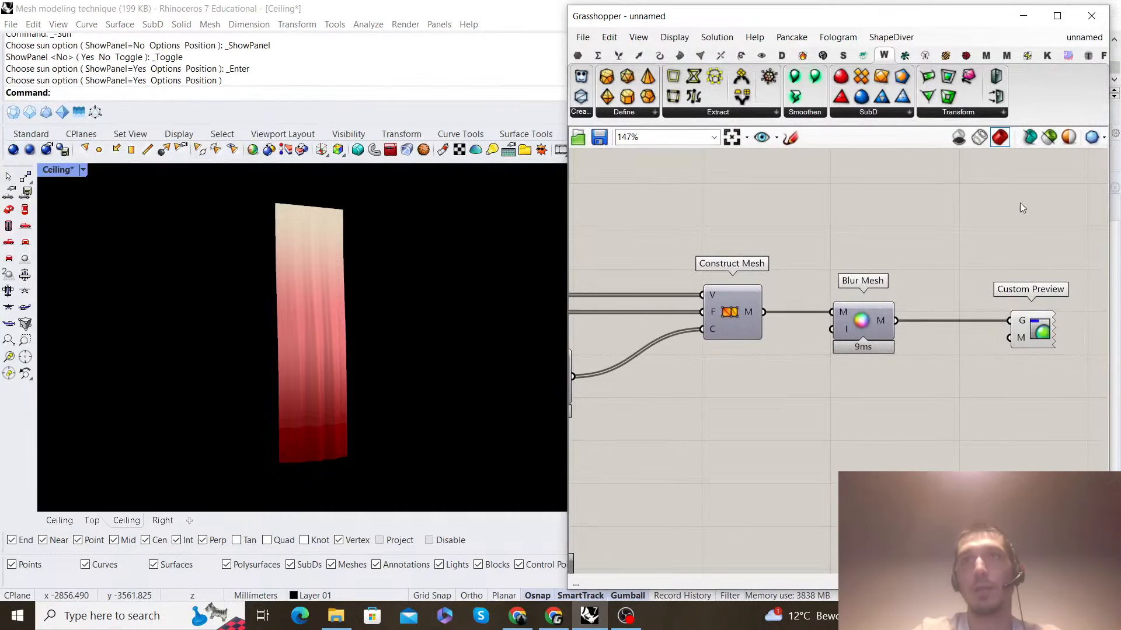
pyautogui.click(1057, 16)
pyautogui.scroll(-3, 603, 260)
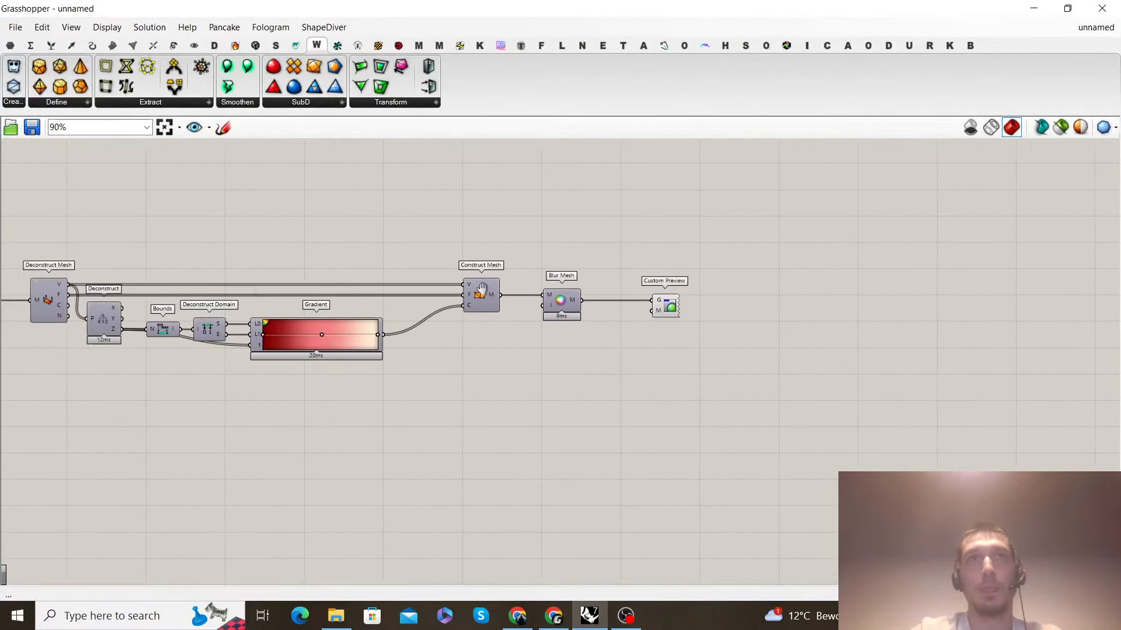
pyautogui.moveTo(482, 288); pyautogui.dragTo(719, 301, button='right')
pyautogui.scroll(-1, 713, 303)
pyautogui.moveTo(496, 300); pyautogui.dragTo(618, 302, button='right')
pyautogui.scroll(3, 380, 348)
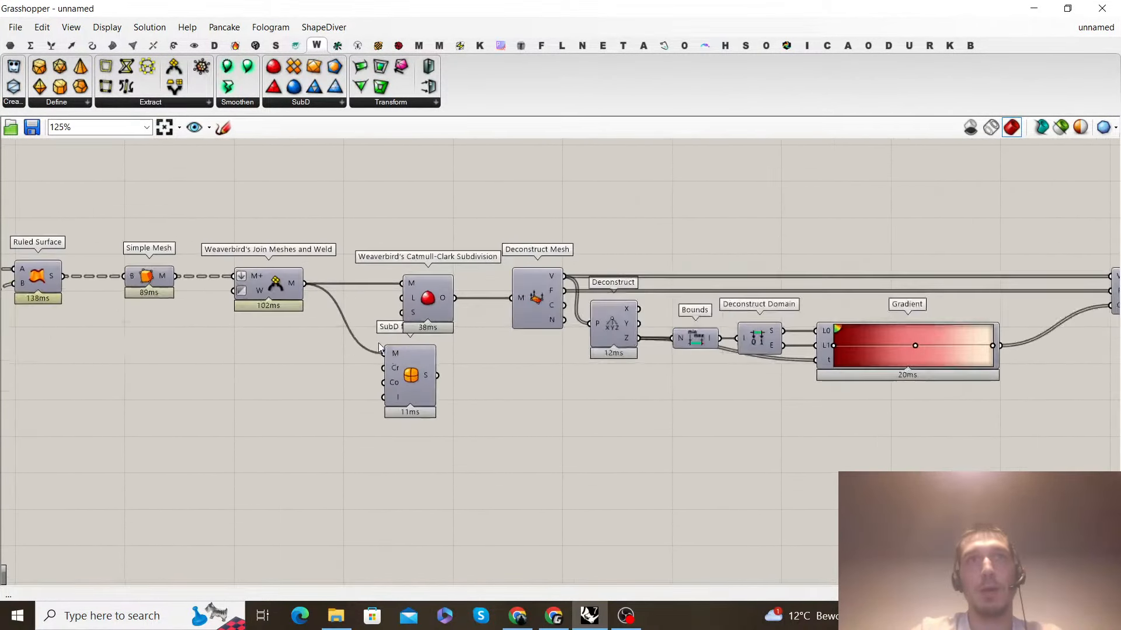
pyautogui.moveTo(415, 366); pyautogui.dragTo(433, 380)
pyautogui.click(506, 339)
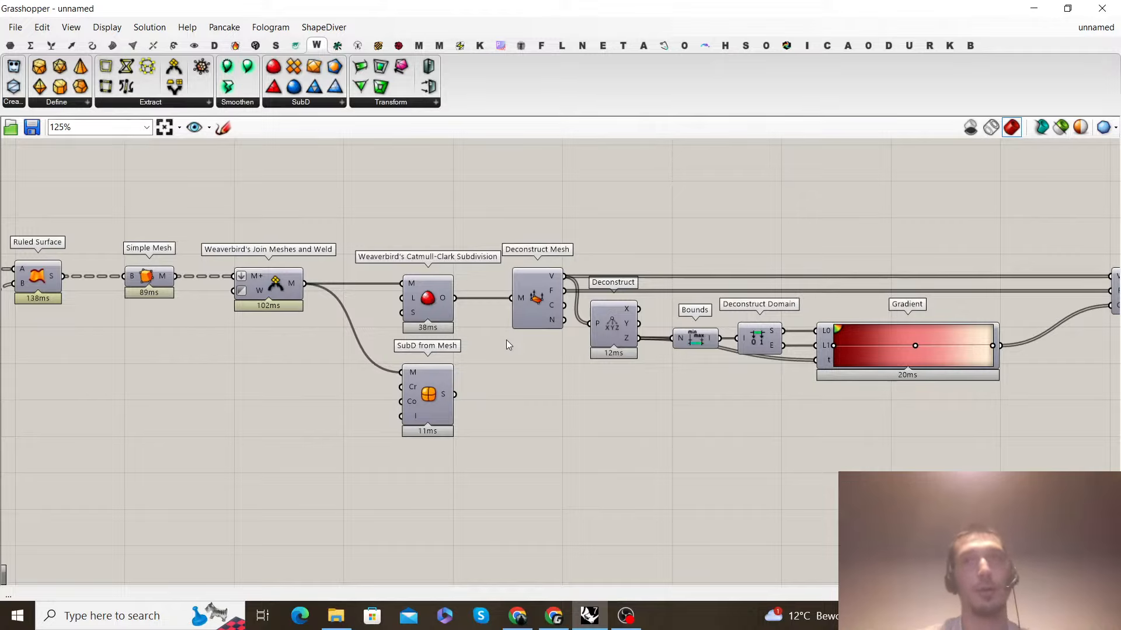
pyautogui.scroll(-1, 476, 329)
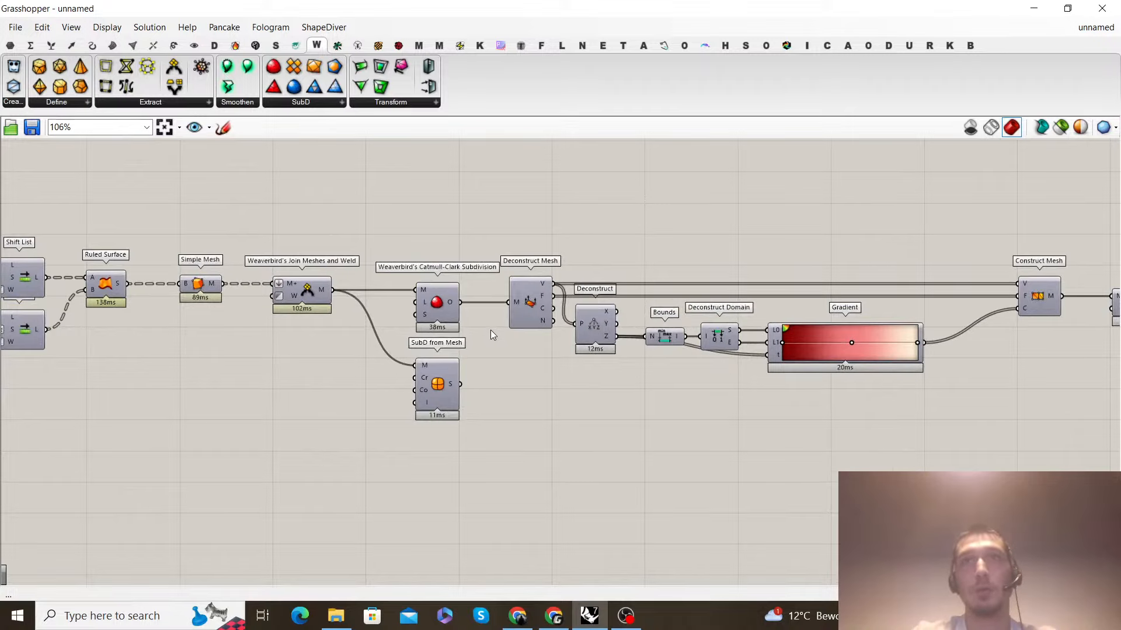
pyautogui.moveTo(835, 279); pyautogui.dragTo(712, 286, button='right')
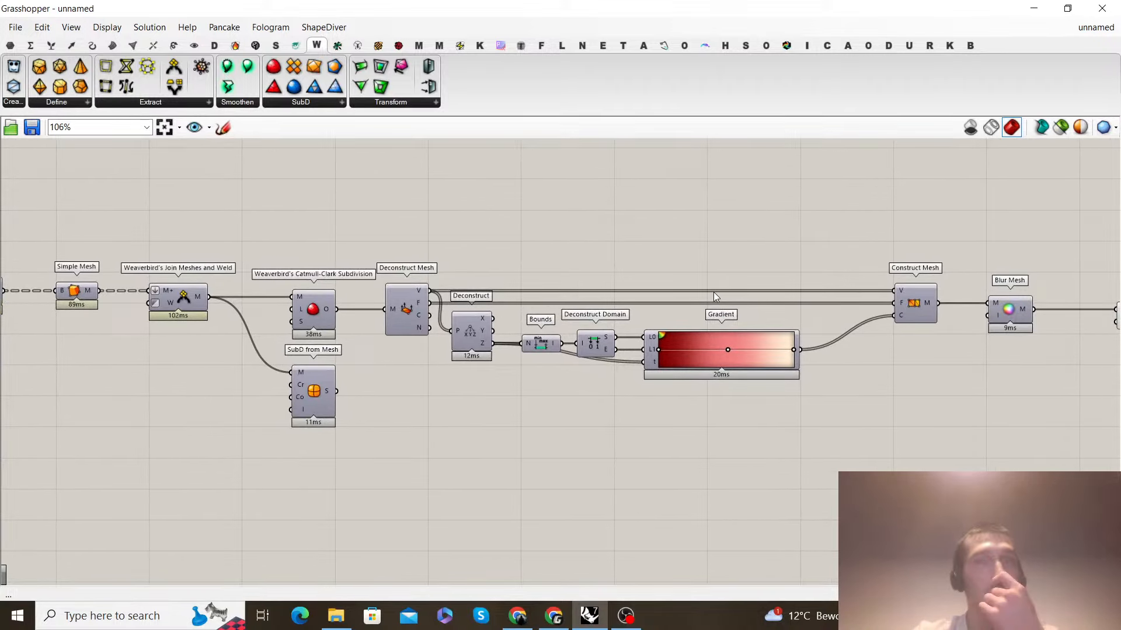